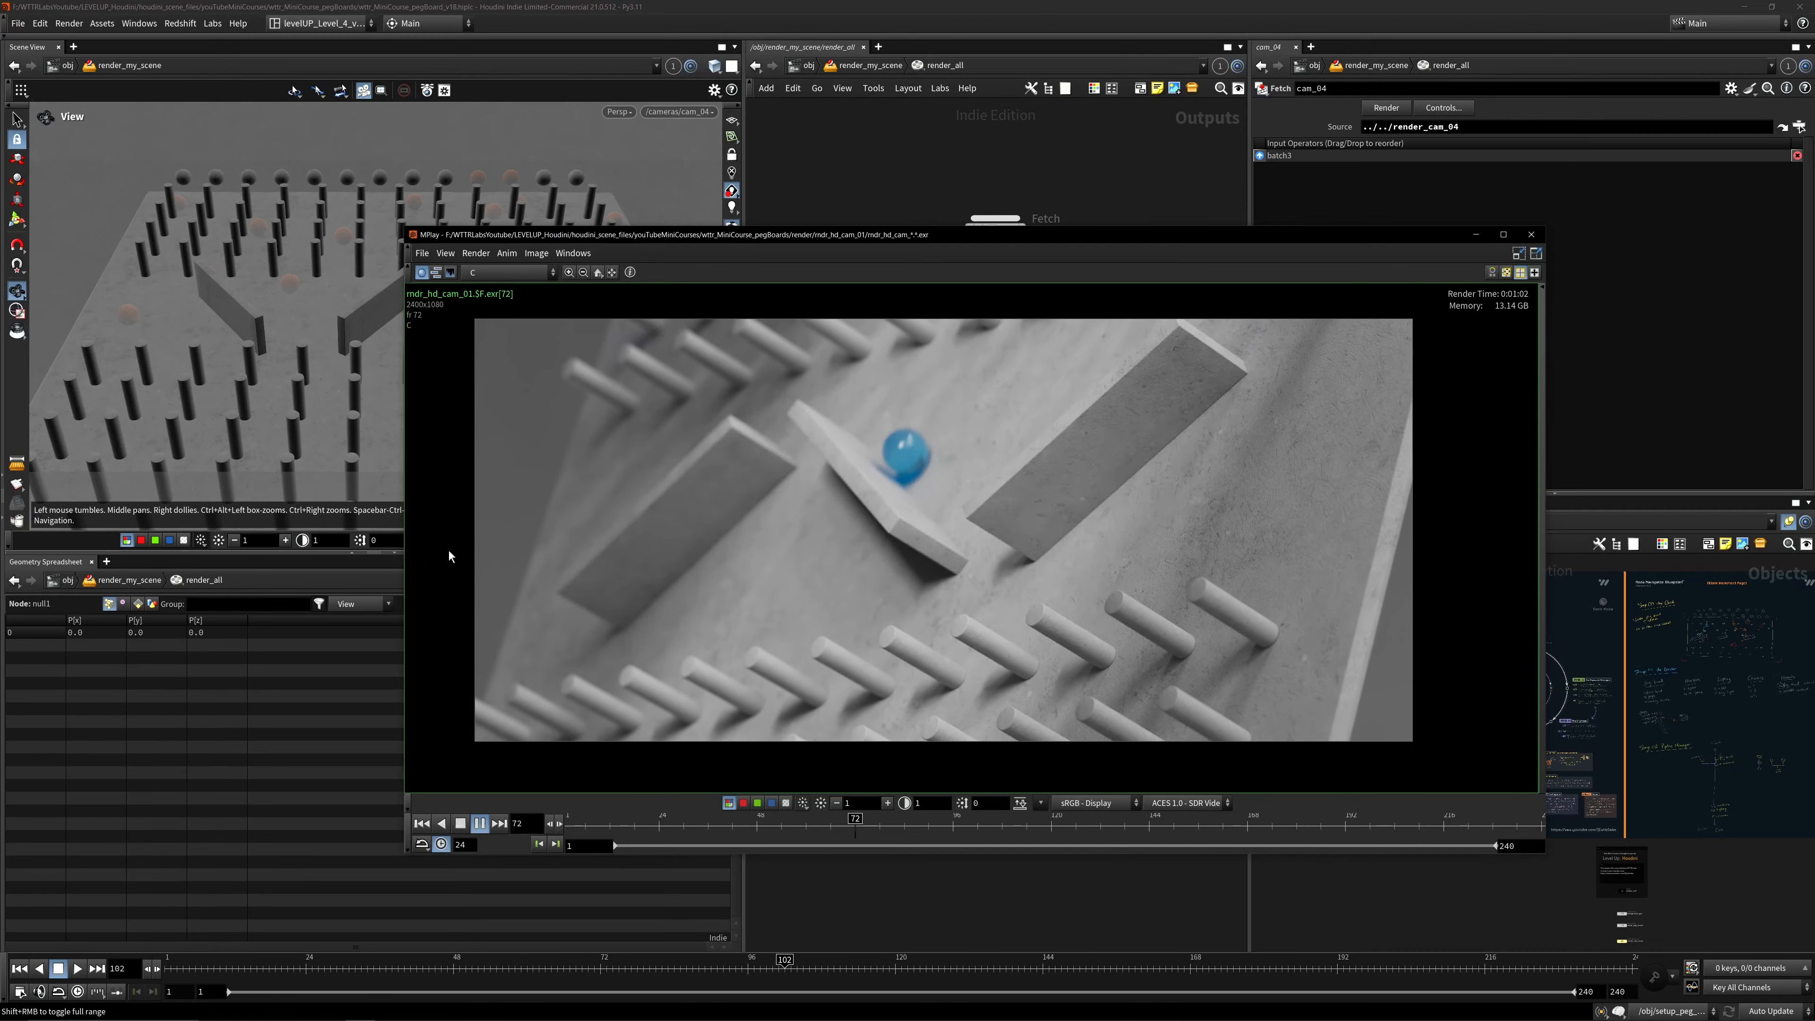
# - Examine the ball and peg details of the cam_01 render while it plays
pyautogui.scroll(5, 977, 570)
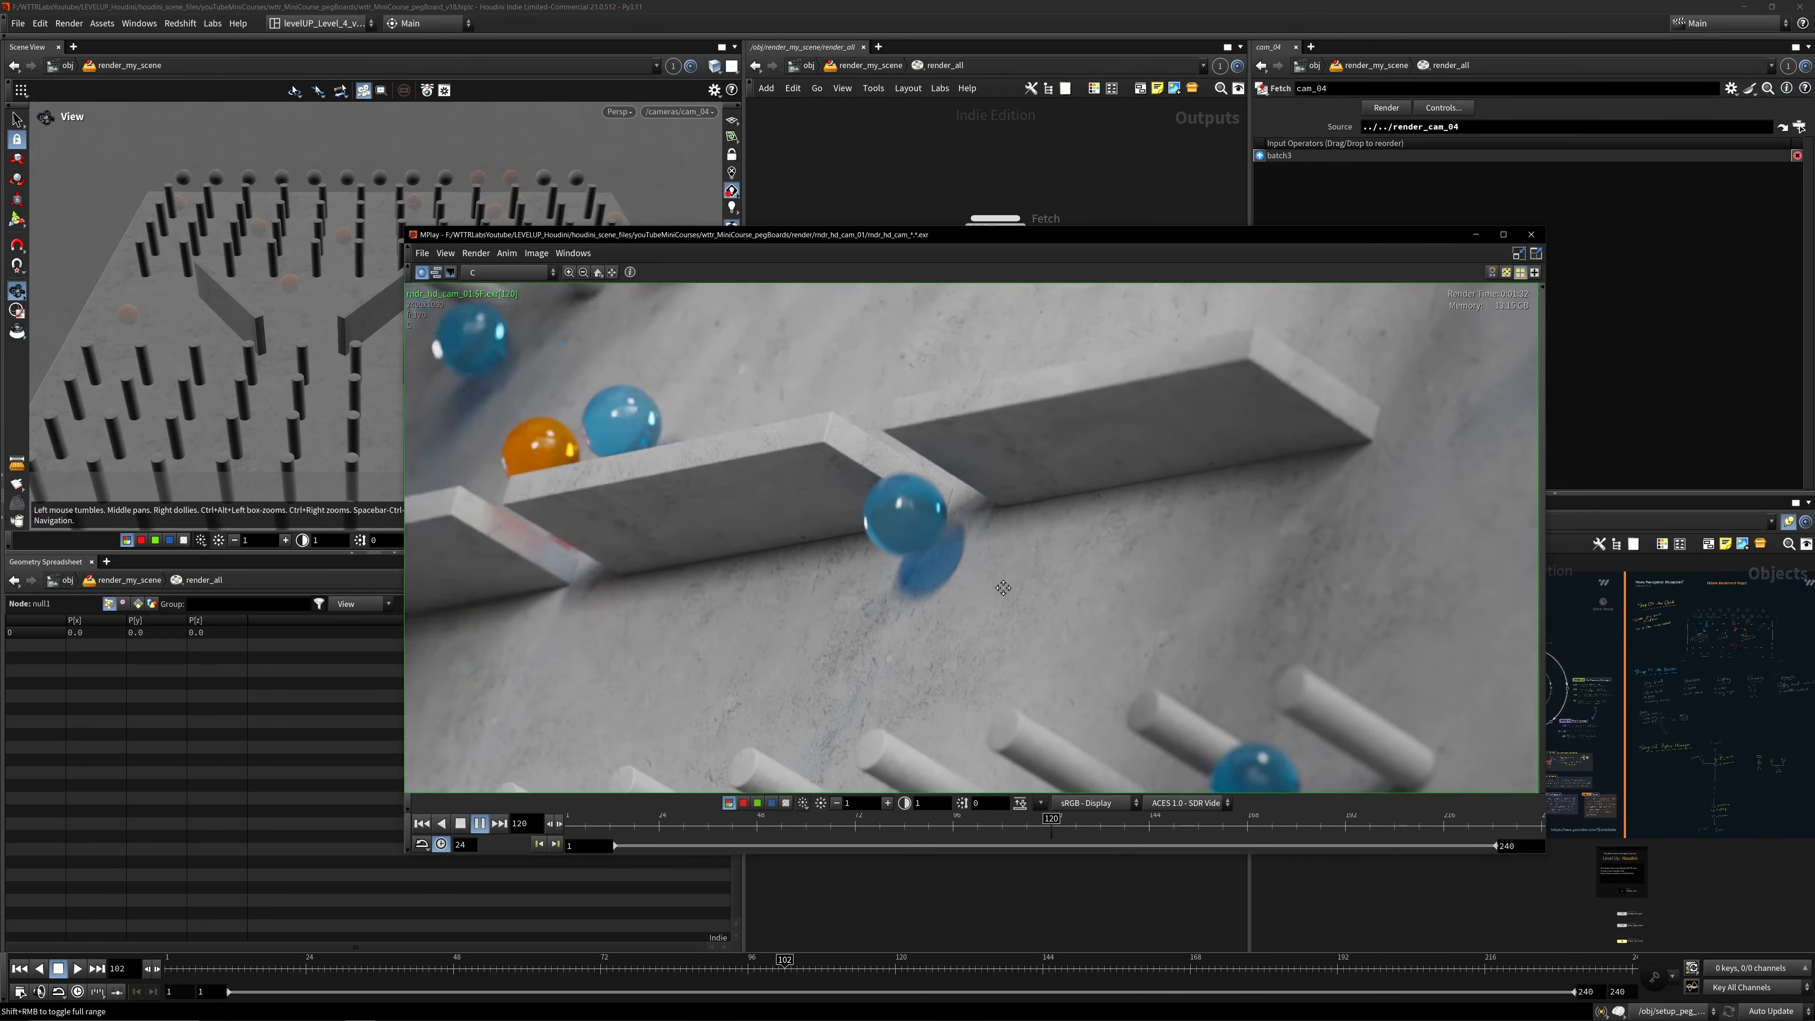
pyautogui.moveTo(780, 455)
pyautogui.mouseDown(button='middle')
pyautogui.moveTo(799, 555)
pyautogui.moveTo(796, 516)
pyautogui.moveTo(829, 533)
pyautogui.moveTo(814, 458)
pyautogui.mouseUp(button='middle')
pyautogui.scroll(-3, 829, 533)
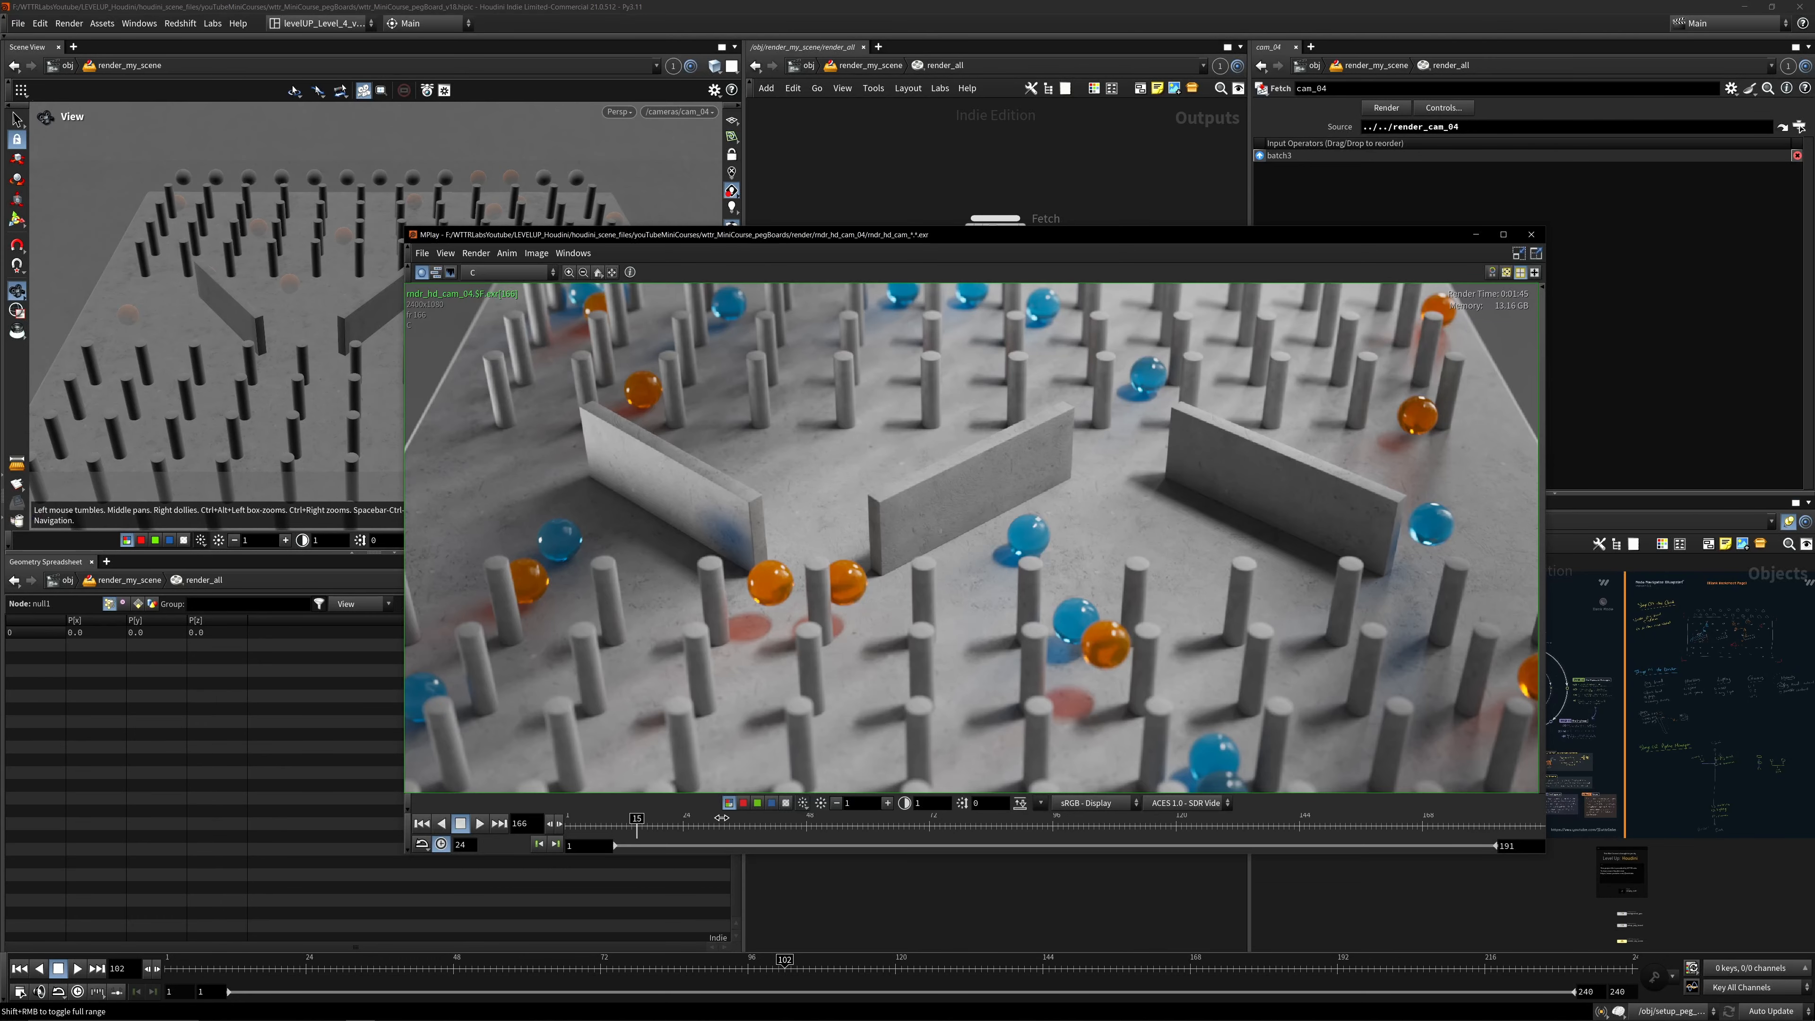
# - Inspect the cam_04 render sequence up close and at full frame by scrubbing and playing it
pyautogui.scroll(2, 829, 487)
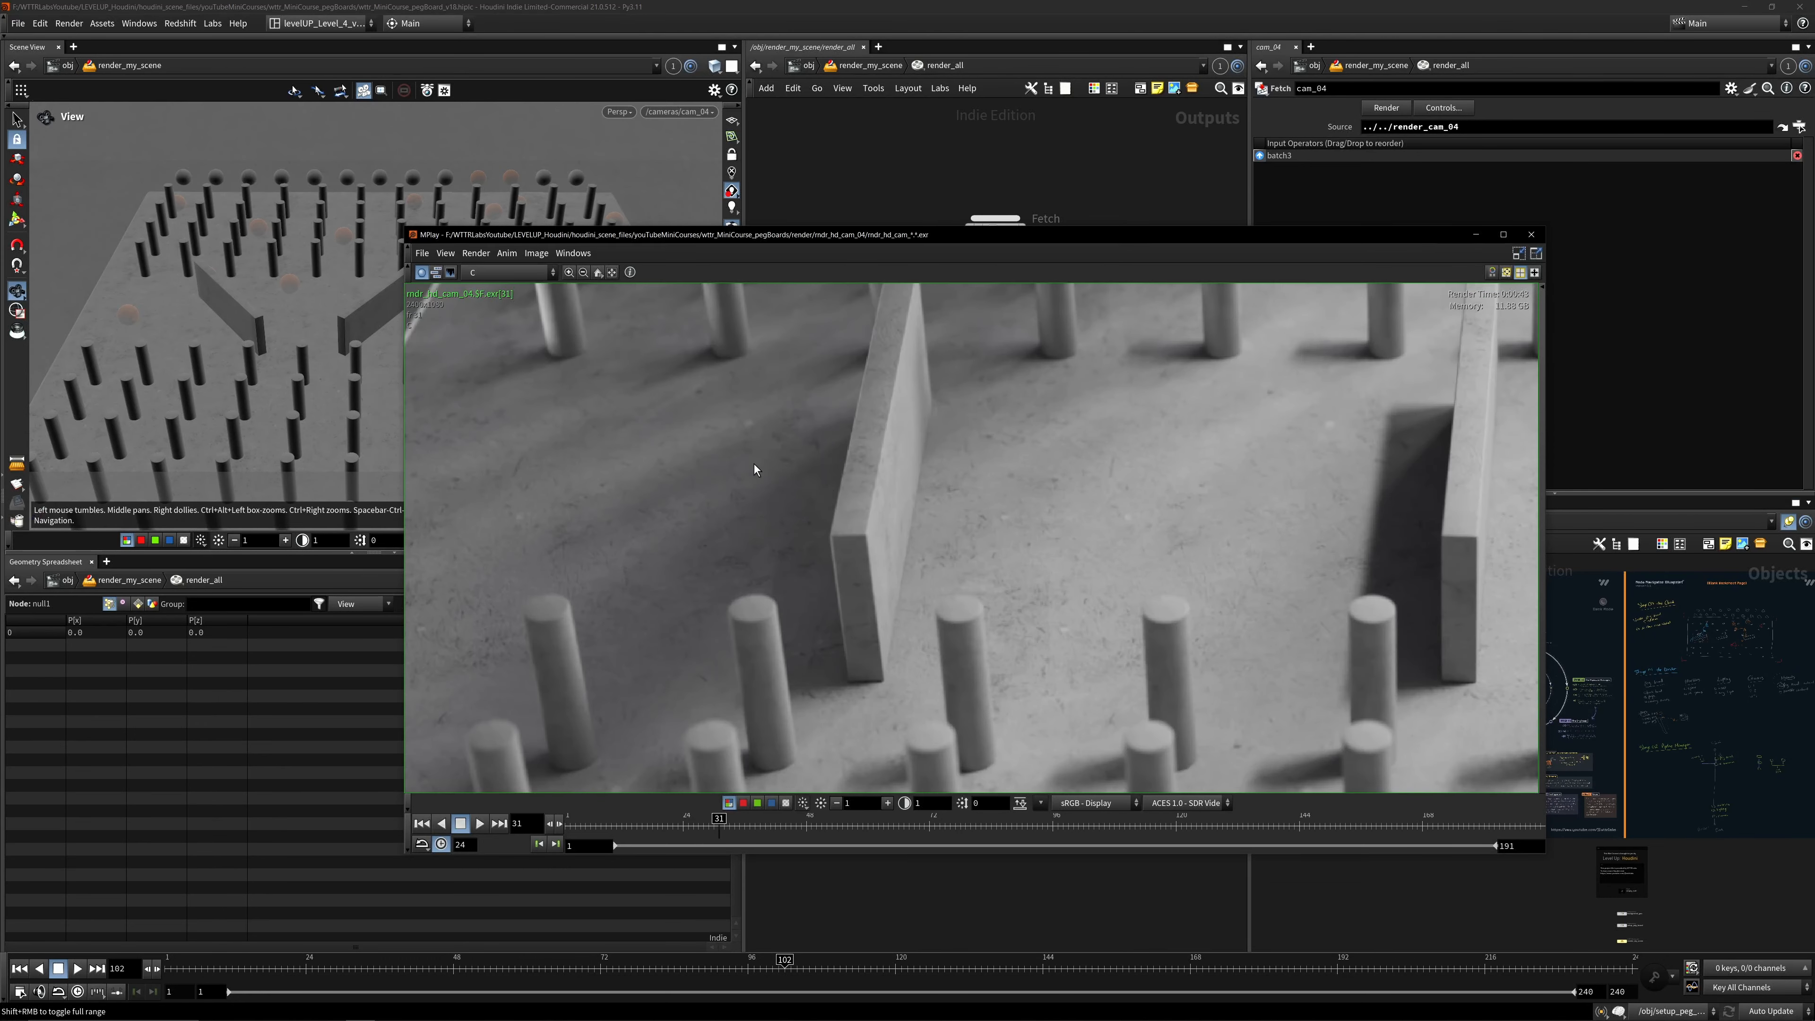
pyautogui.scroll(-2, 754, 470)
pyautogui.click(479, 823)
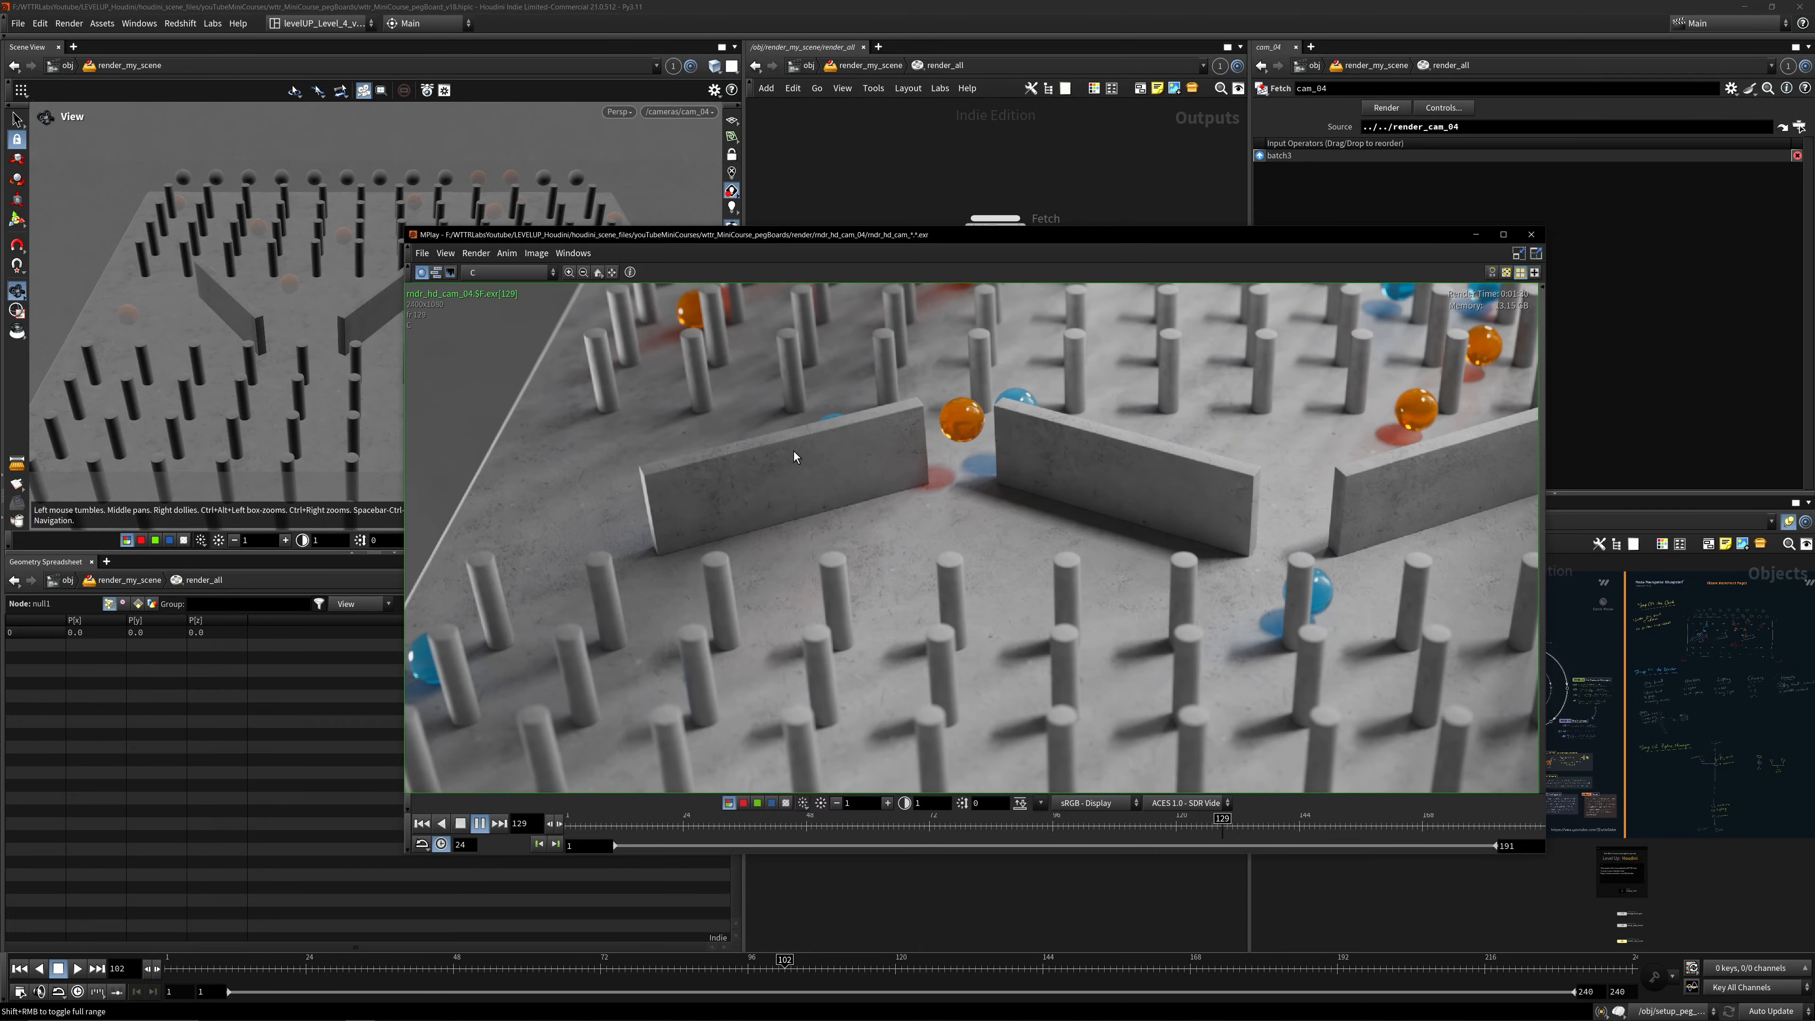
pyautogui.click(460, 825)
pyautogui.scroll(-4, 779, 501)
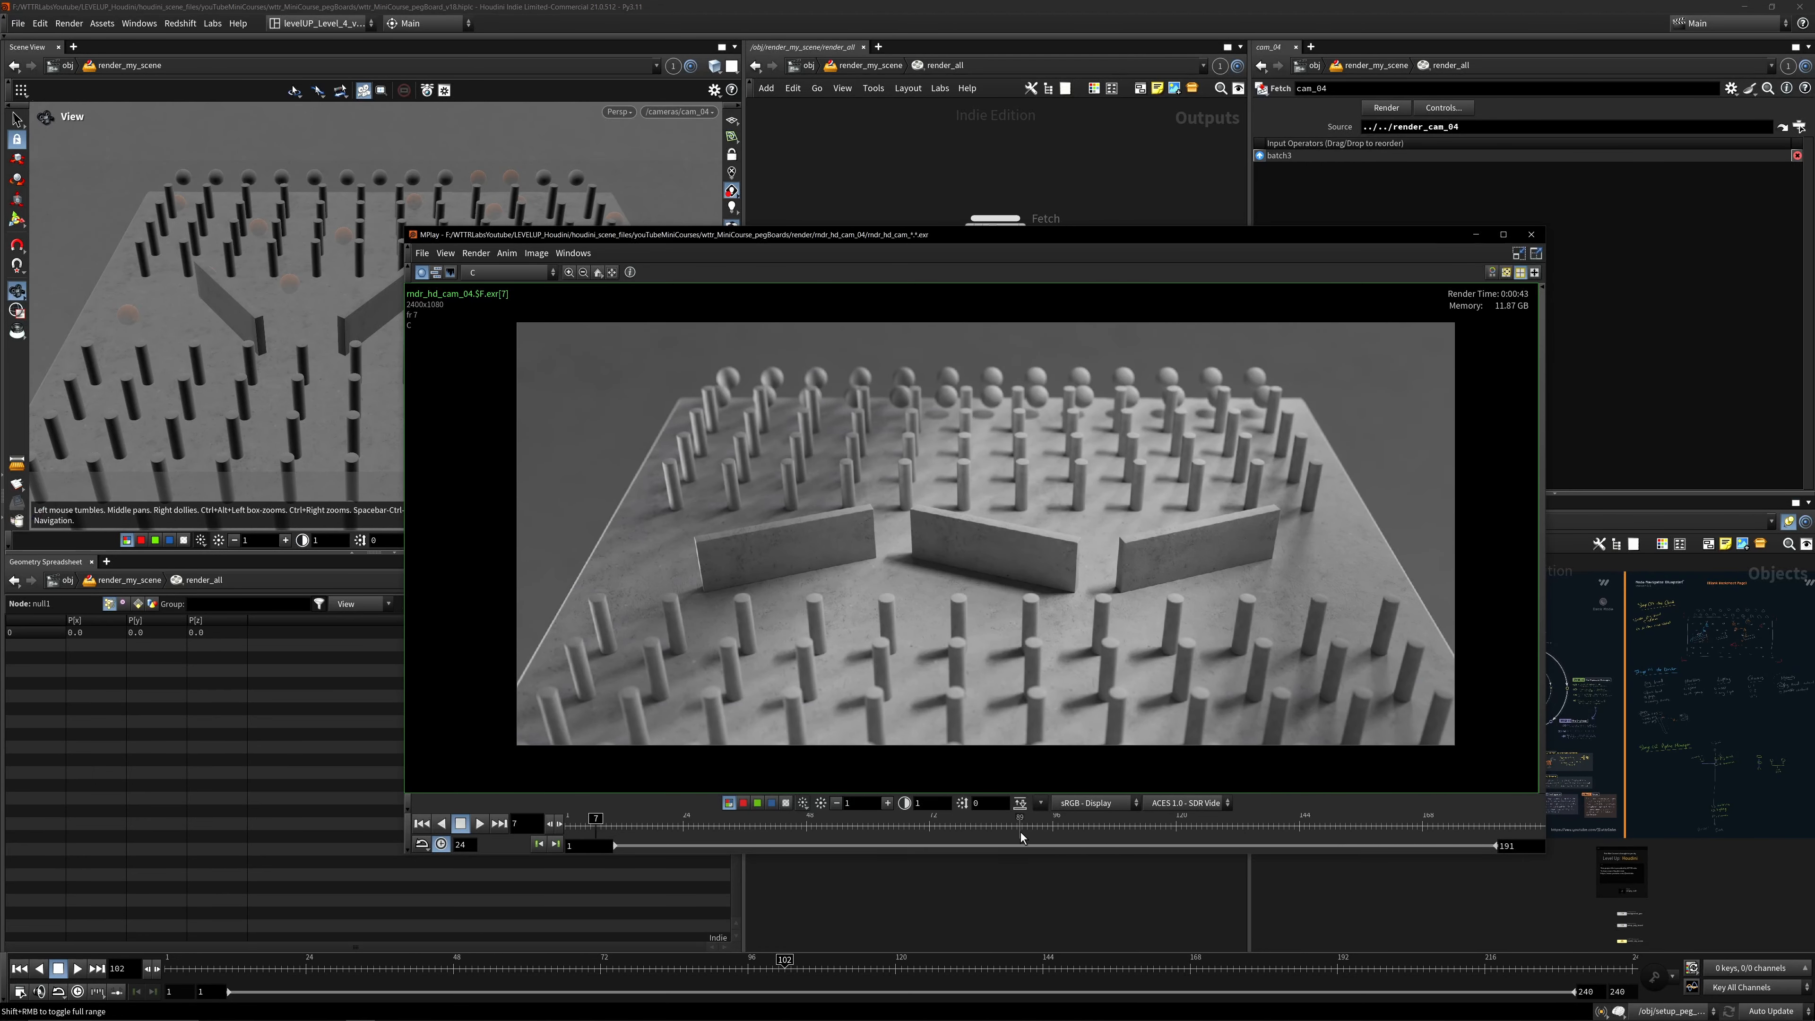
pyautogui.moveTo(1021, 830); pyautogui.dragTo(999, 823)
pyautogui.click(480, 823)
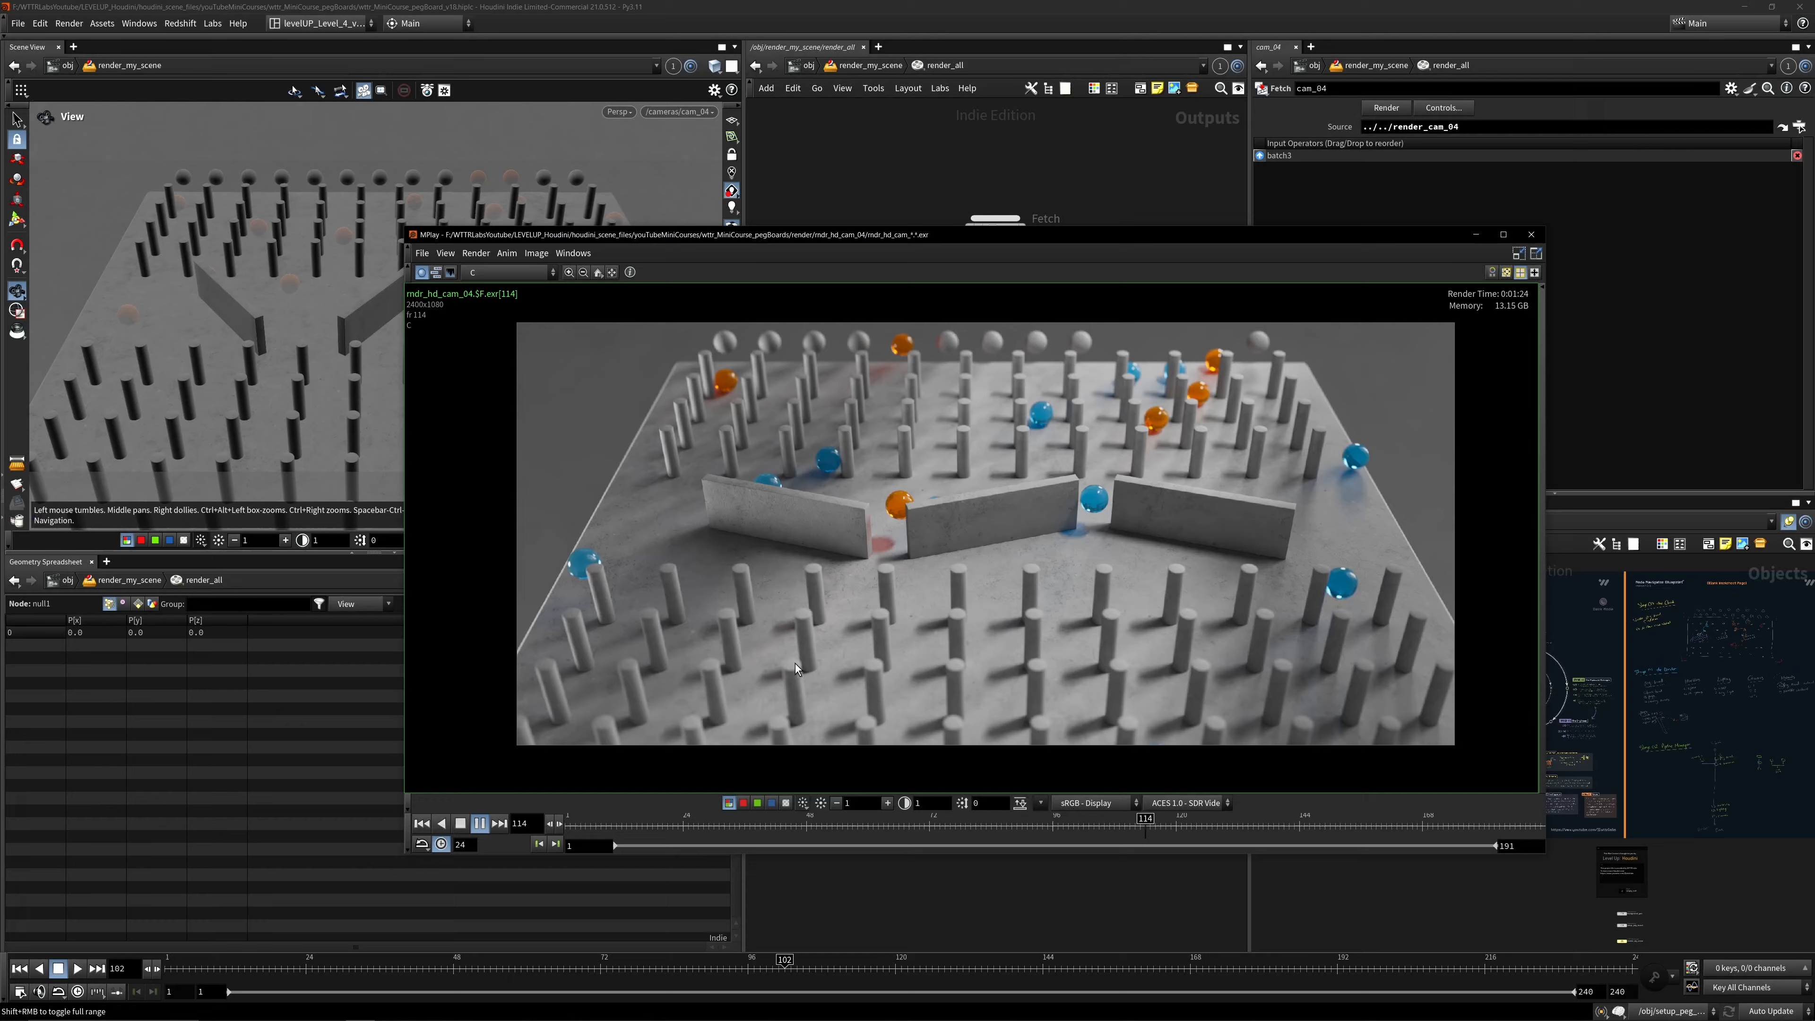
pyautogui.click(460, 823)
# - Reposition the render player and replay the cam_04 sequence from its first frame
pyautogui.moveTo(862, 234); pyautogui.dragTo(816, 240)
pyautogui.scroll(2, 944, 482)
pyautogui.moveTo(944, 482); pyautogui.dragTo(940, 466, button='middle')
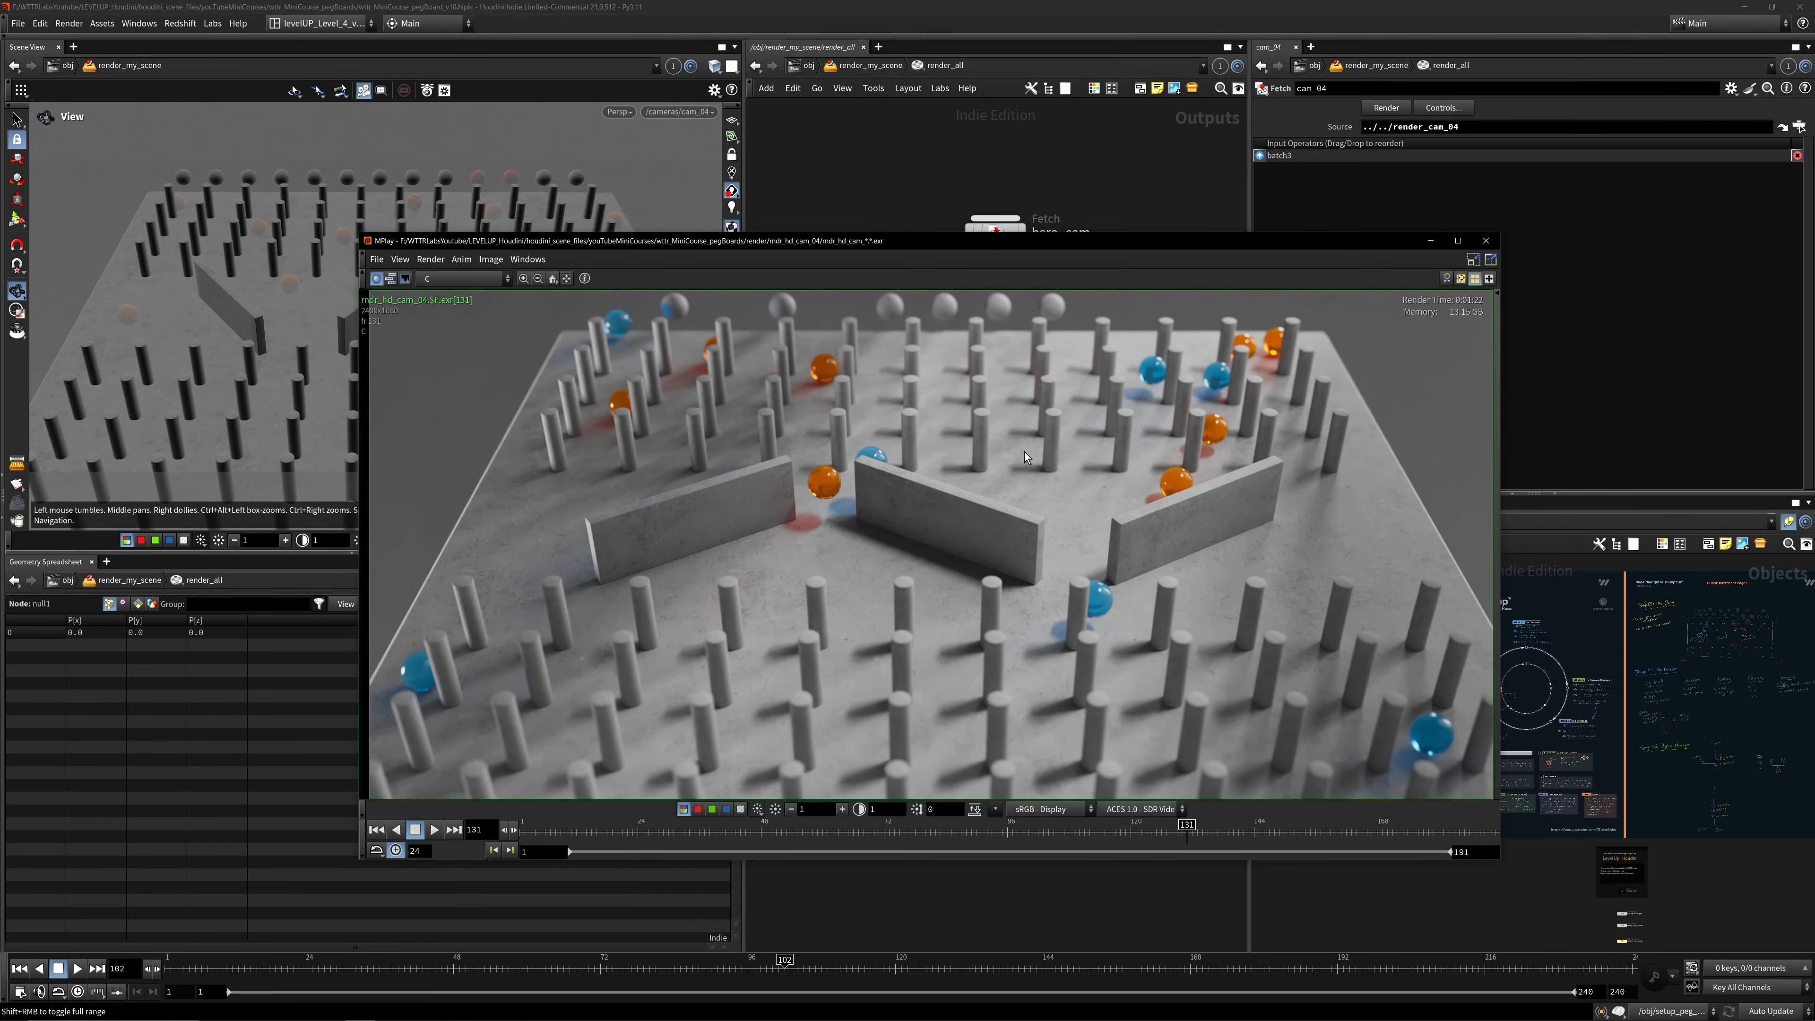
pyautogui.click(377, 829)
pyautogui.click(434, 830)
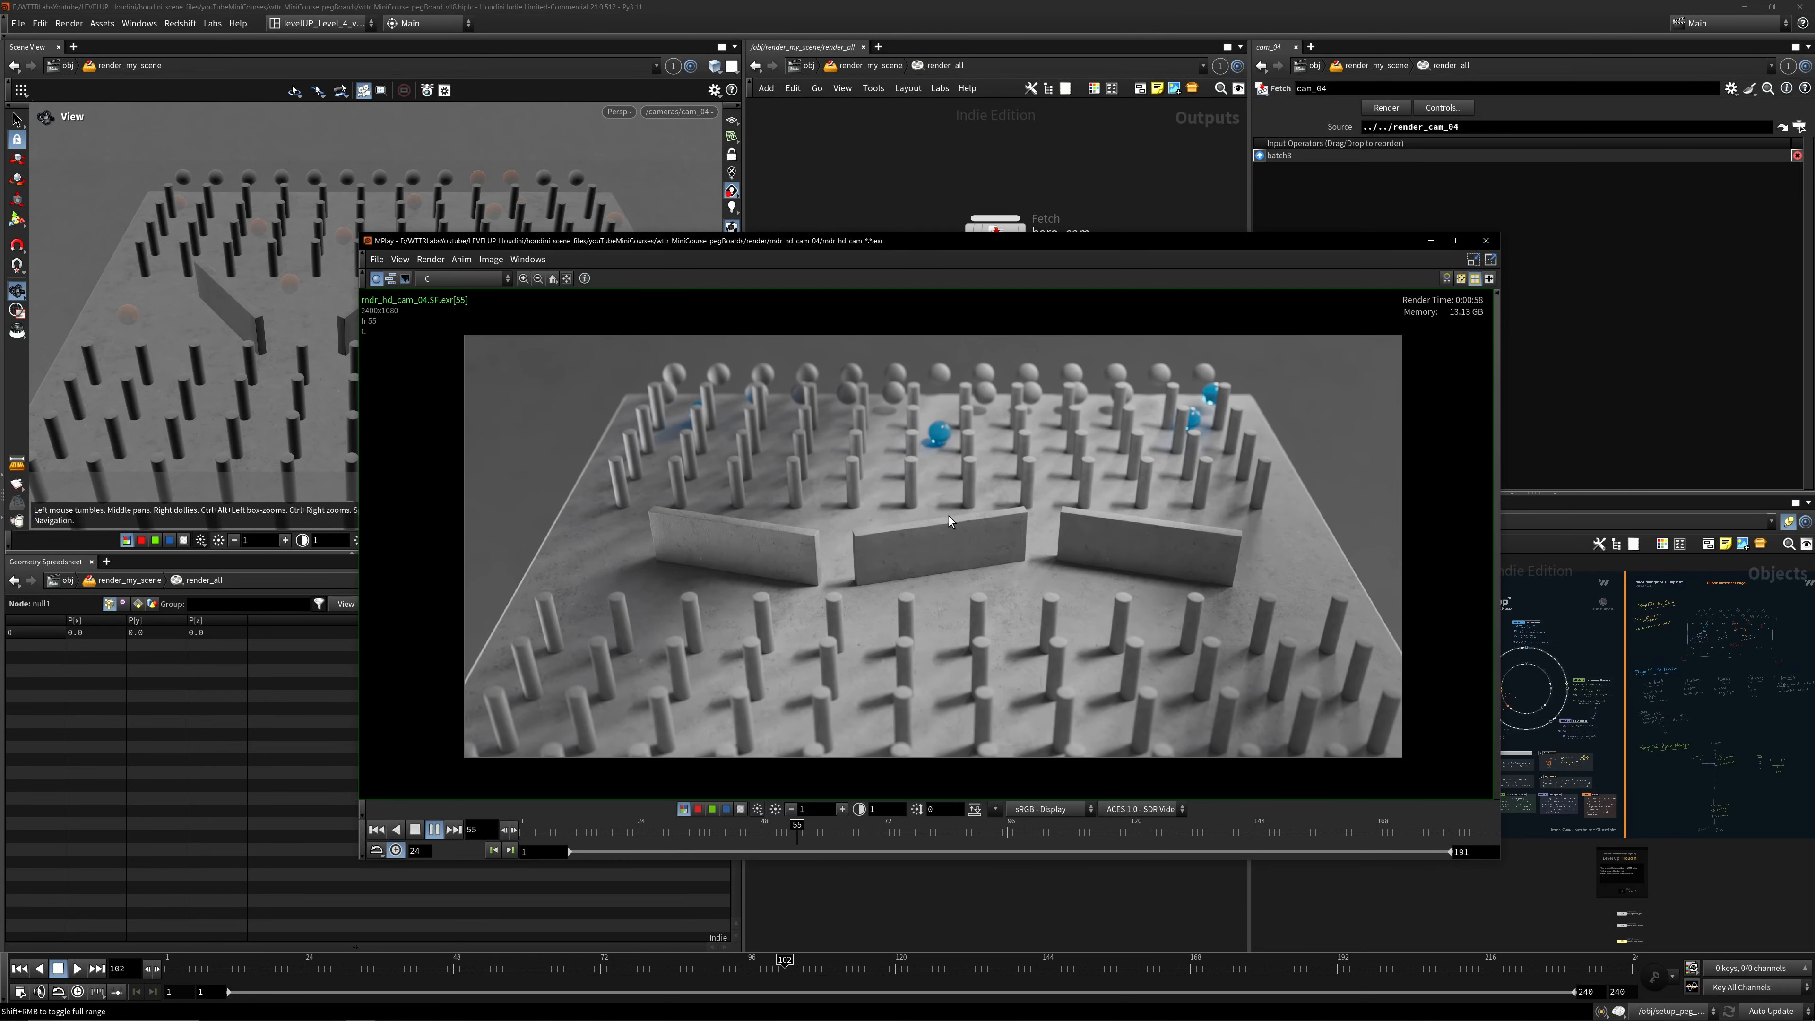
pyautogui.click(416, 828)
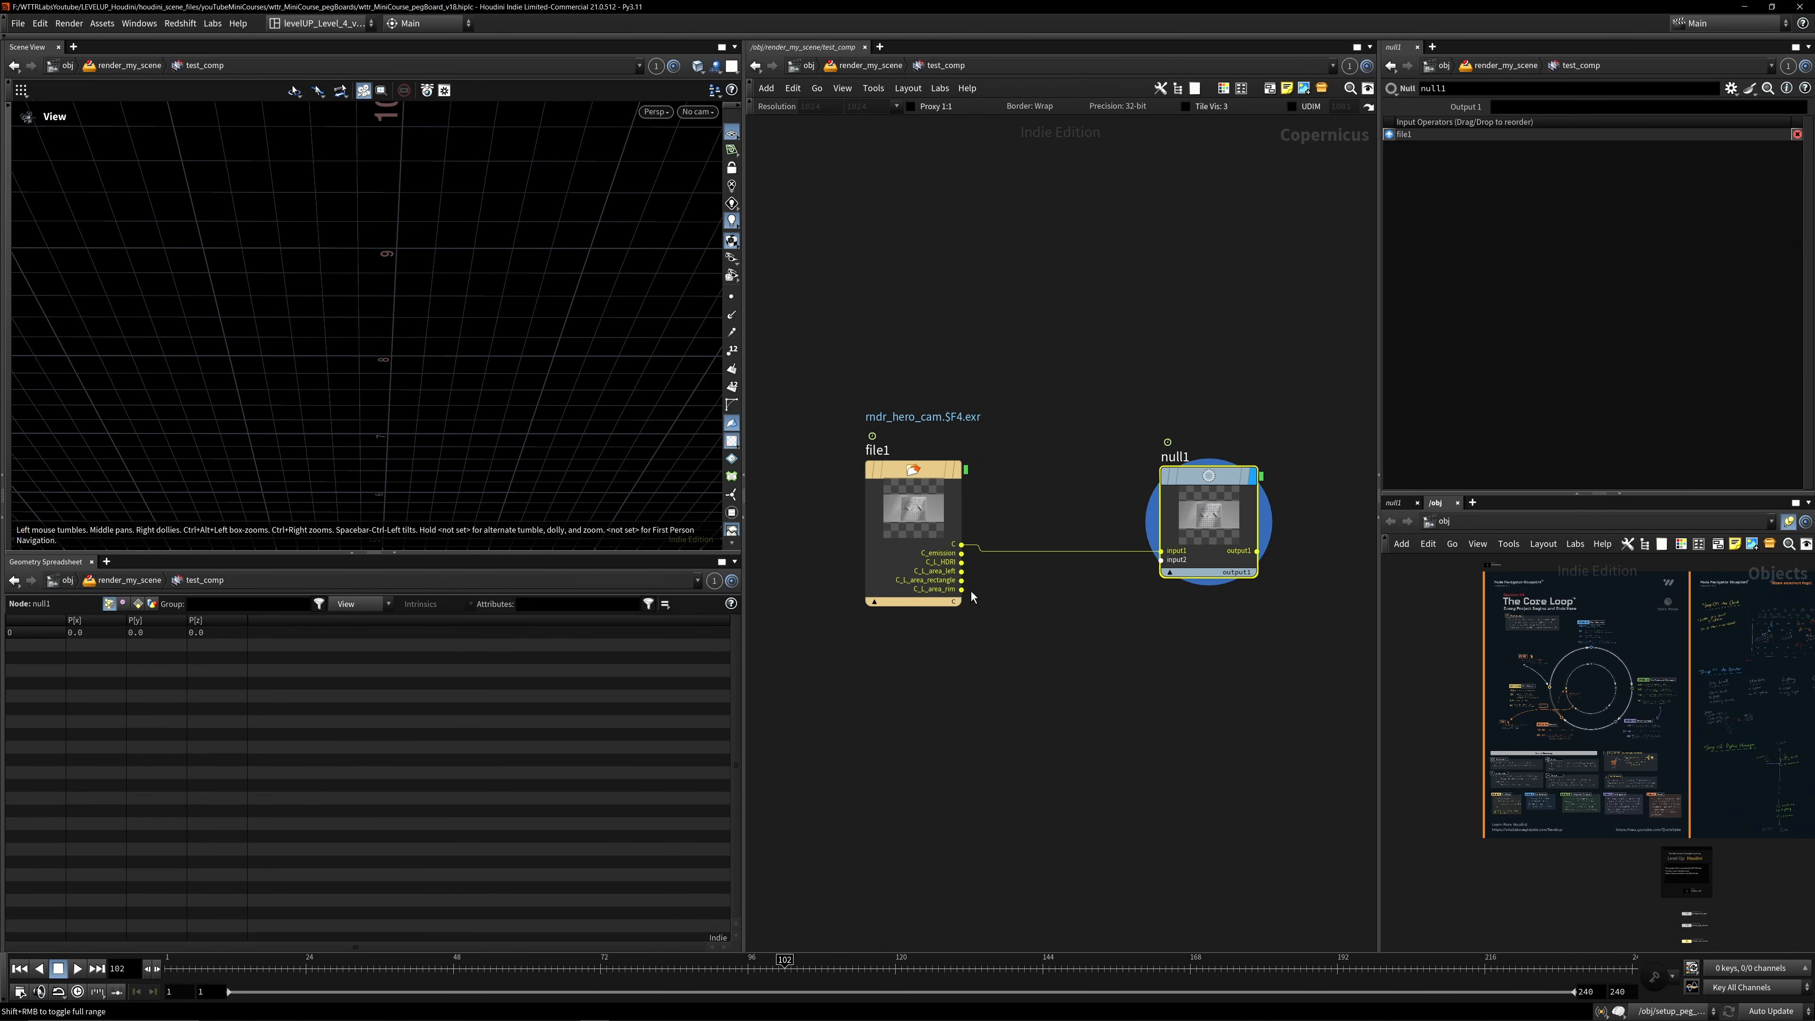
# - Delete the existing File node and its connected Null node from the test_comp network
pyautogui.click(918, 481)
pyautogui.moveTo(918, 481); pyautogui.dragTo(910, 481)
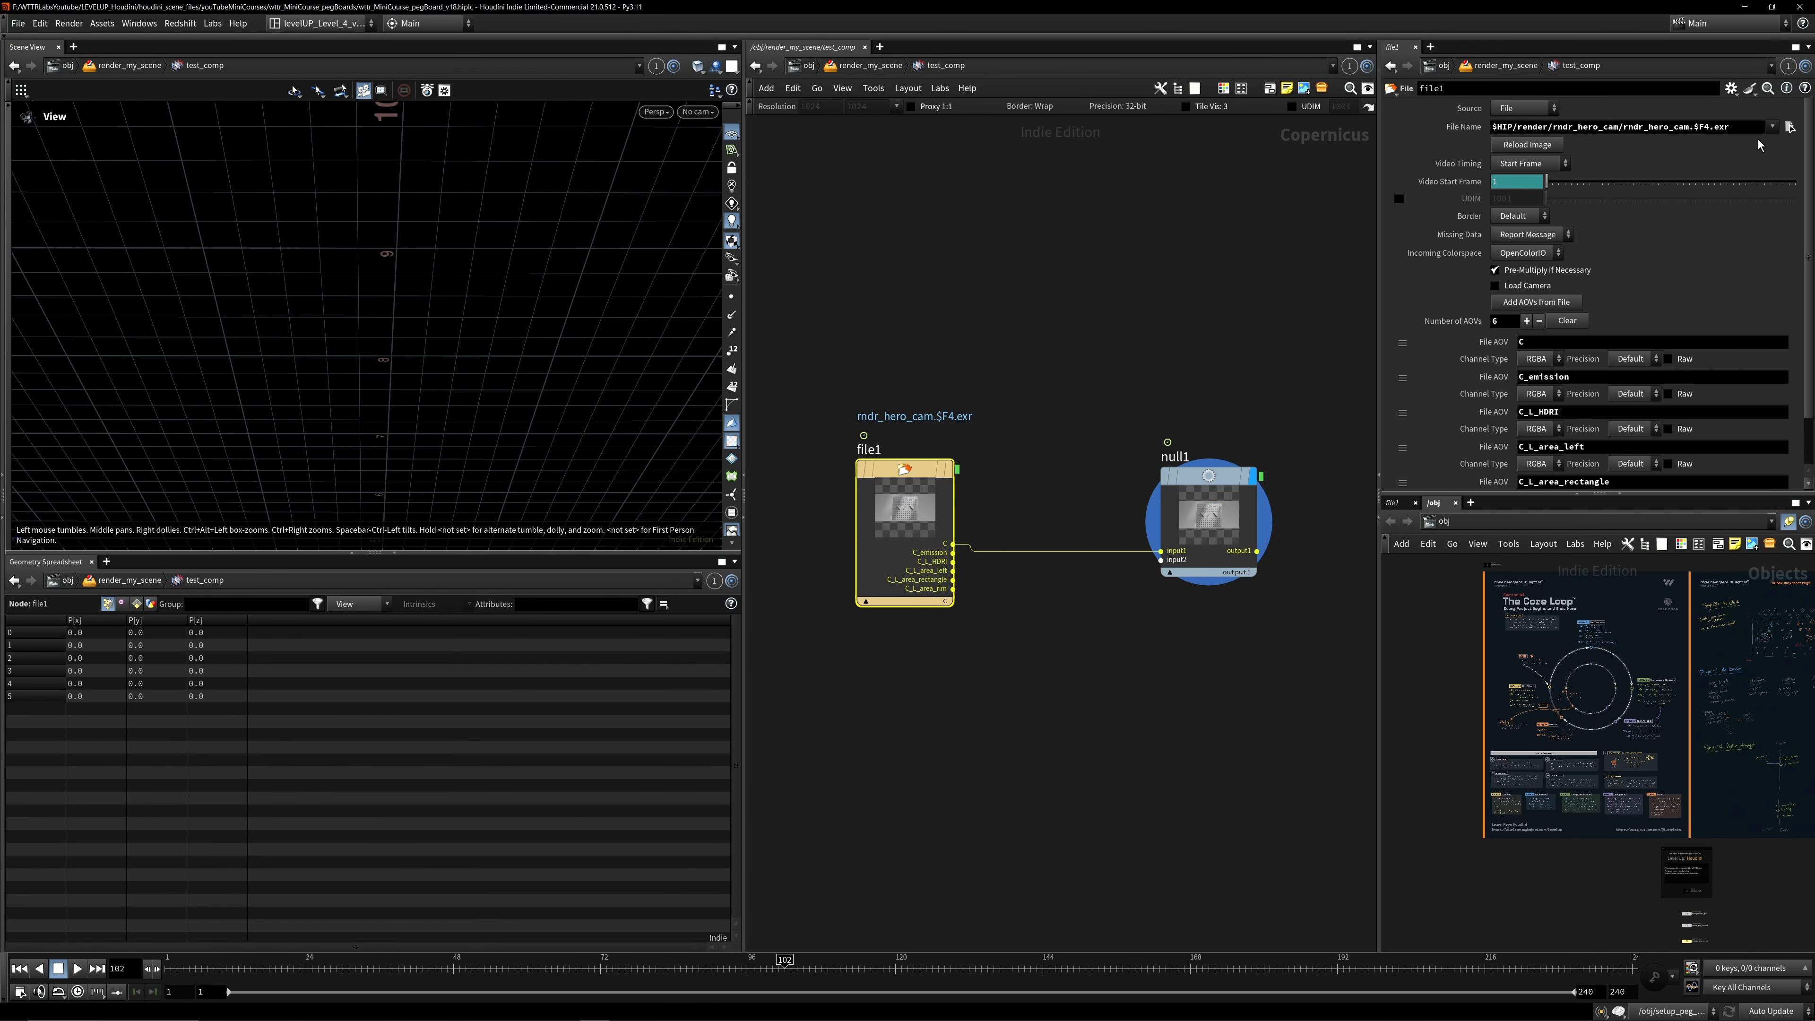
pyautogui.scroll(-3, 854, 268)
pyautogui.moveTo(814, 315); pyautogui.dragTo(1140, 544)
pyautogui.press('Delete')
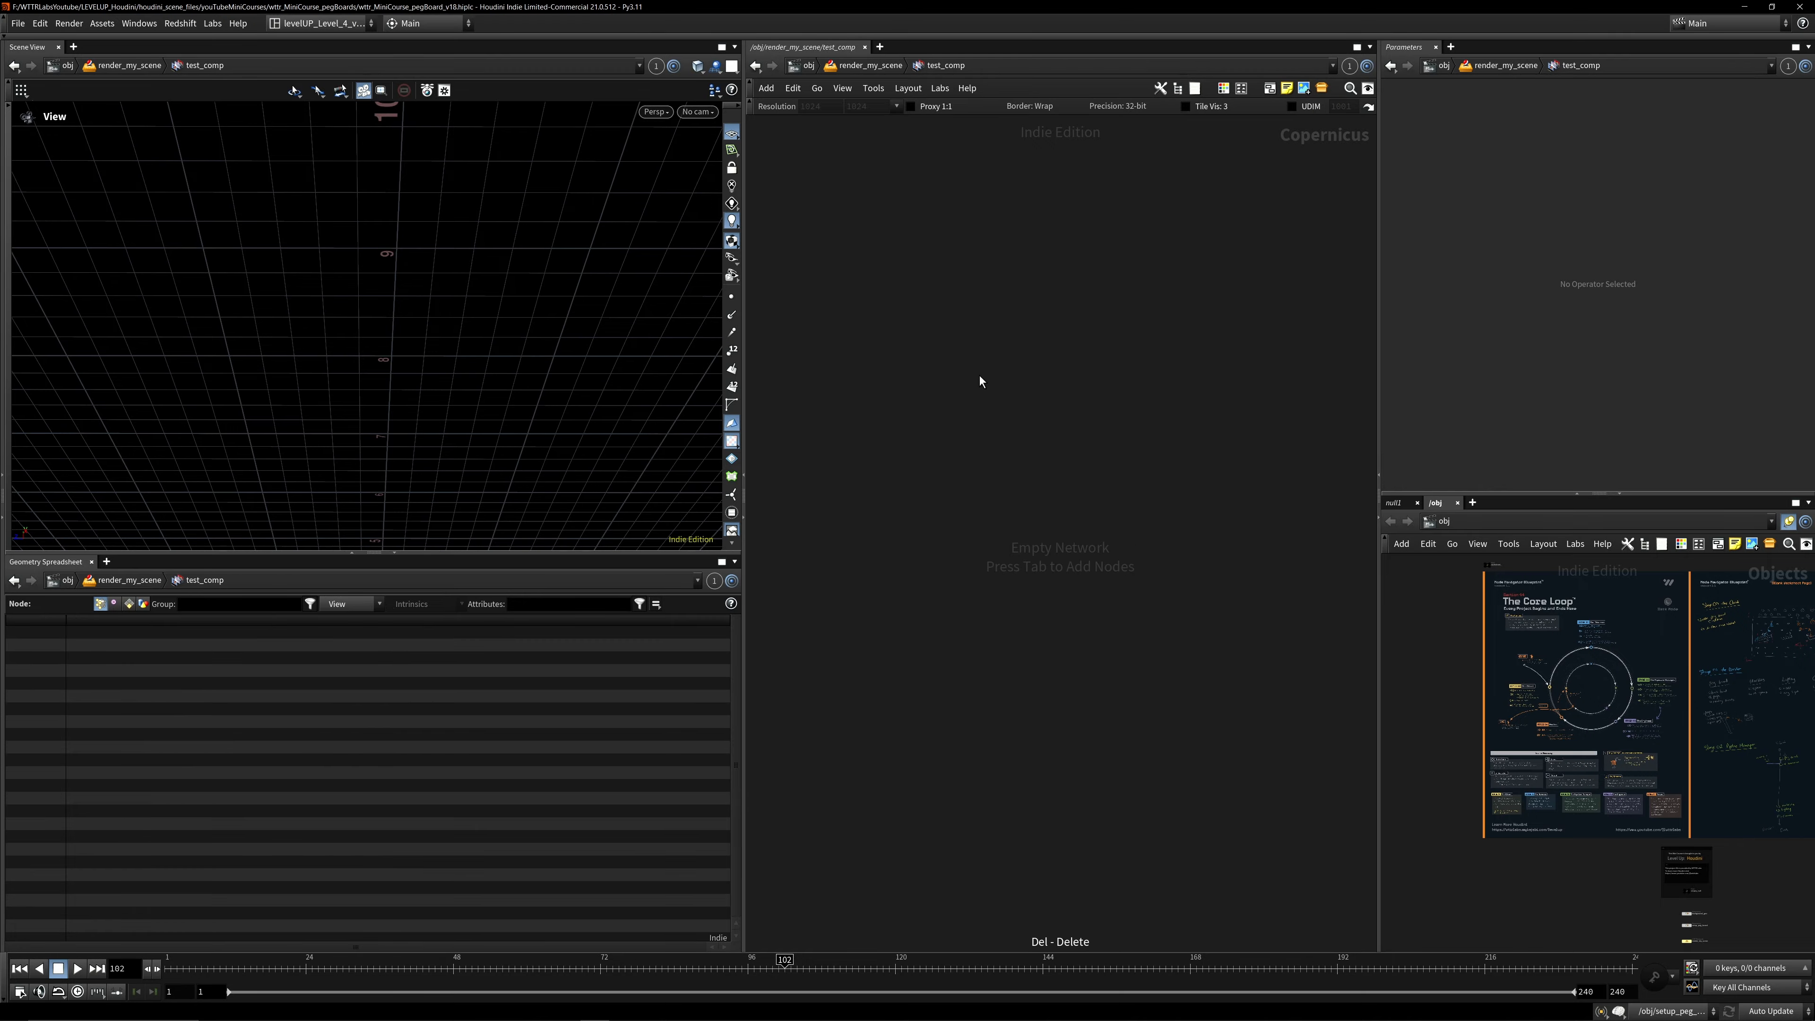
# - Add a File node and load the rndr_hd_cam_01.$F4.exr sequence from the rndr_hd_cam_01 render folder
pyautogui.press('Tab')
pyautogui.write('fil')
pyautogui.press('Return')
pyautogui.click(980, 376)
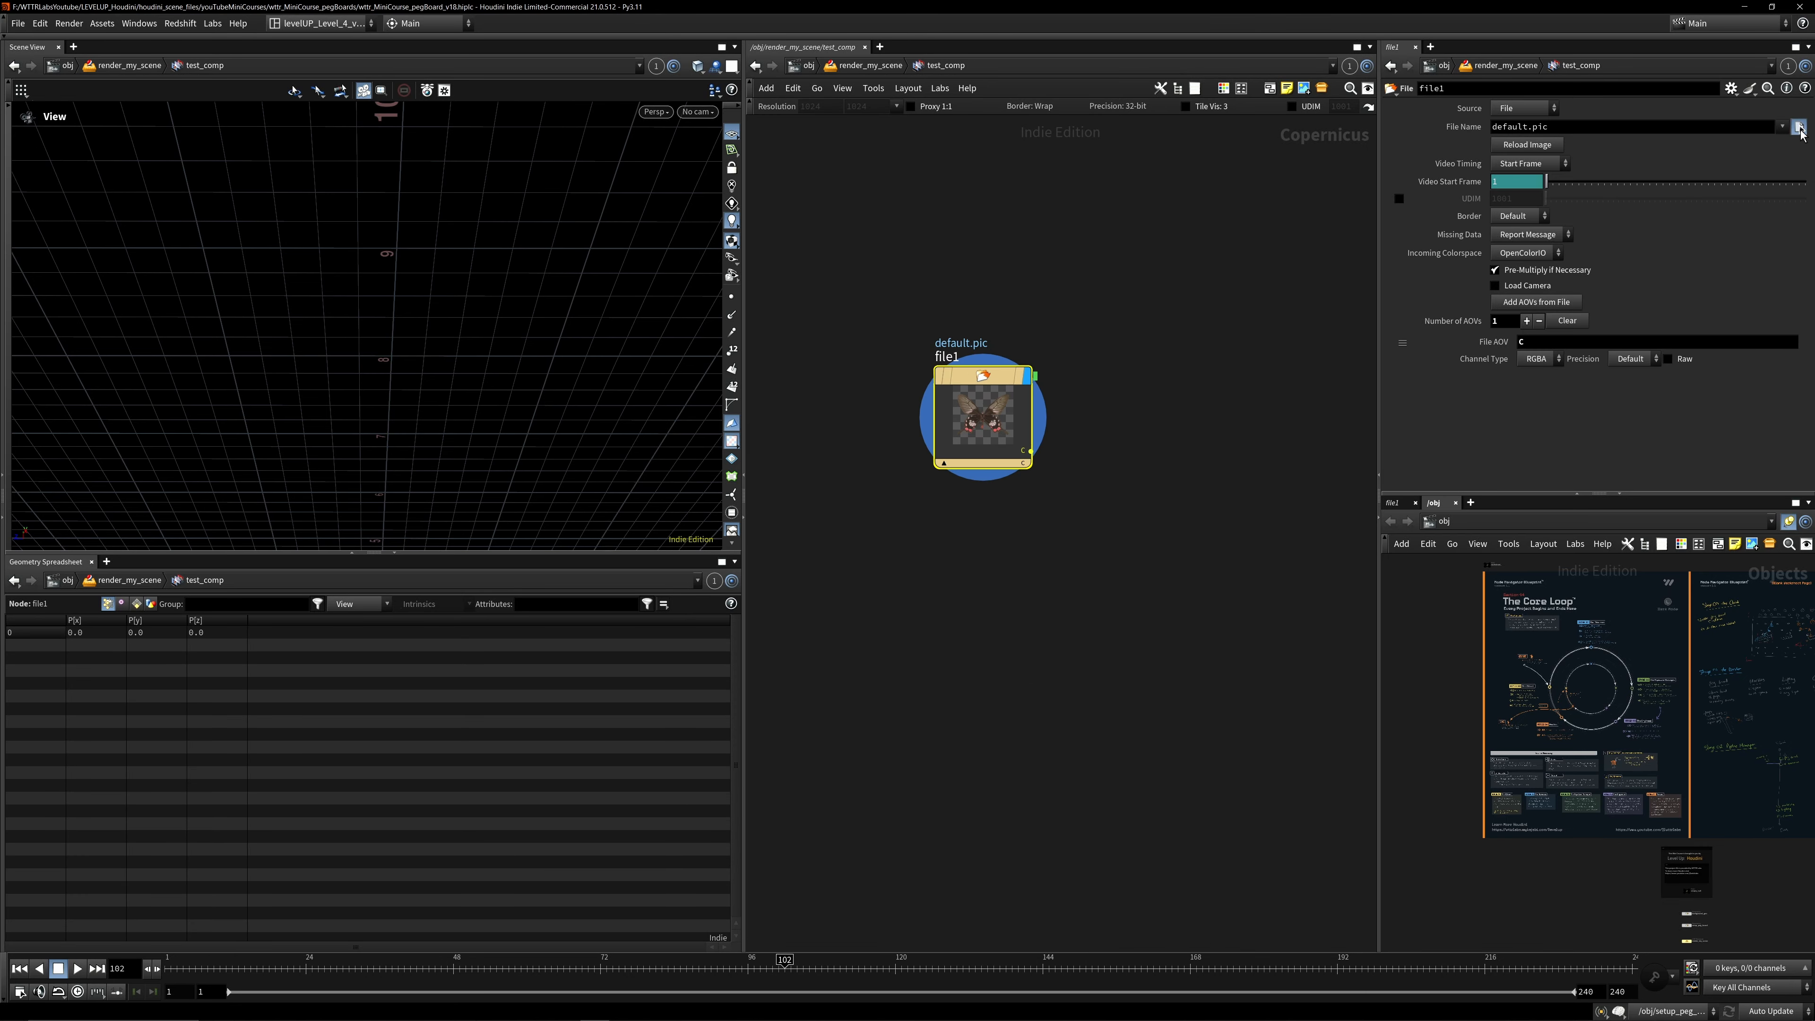
pyautogui.click(1800, 129)
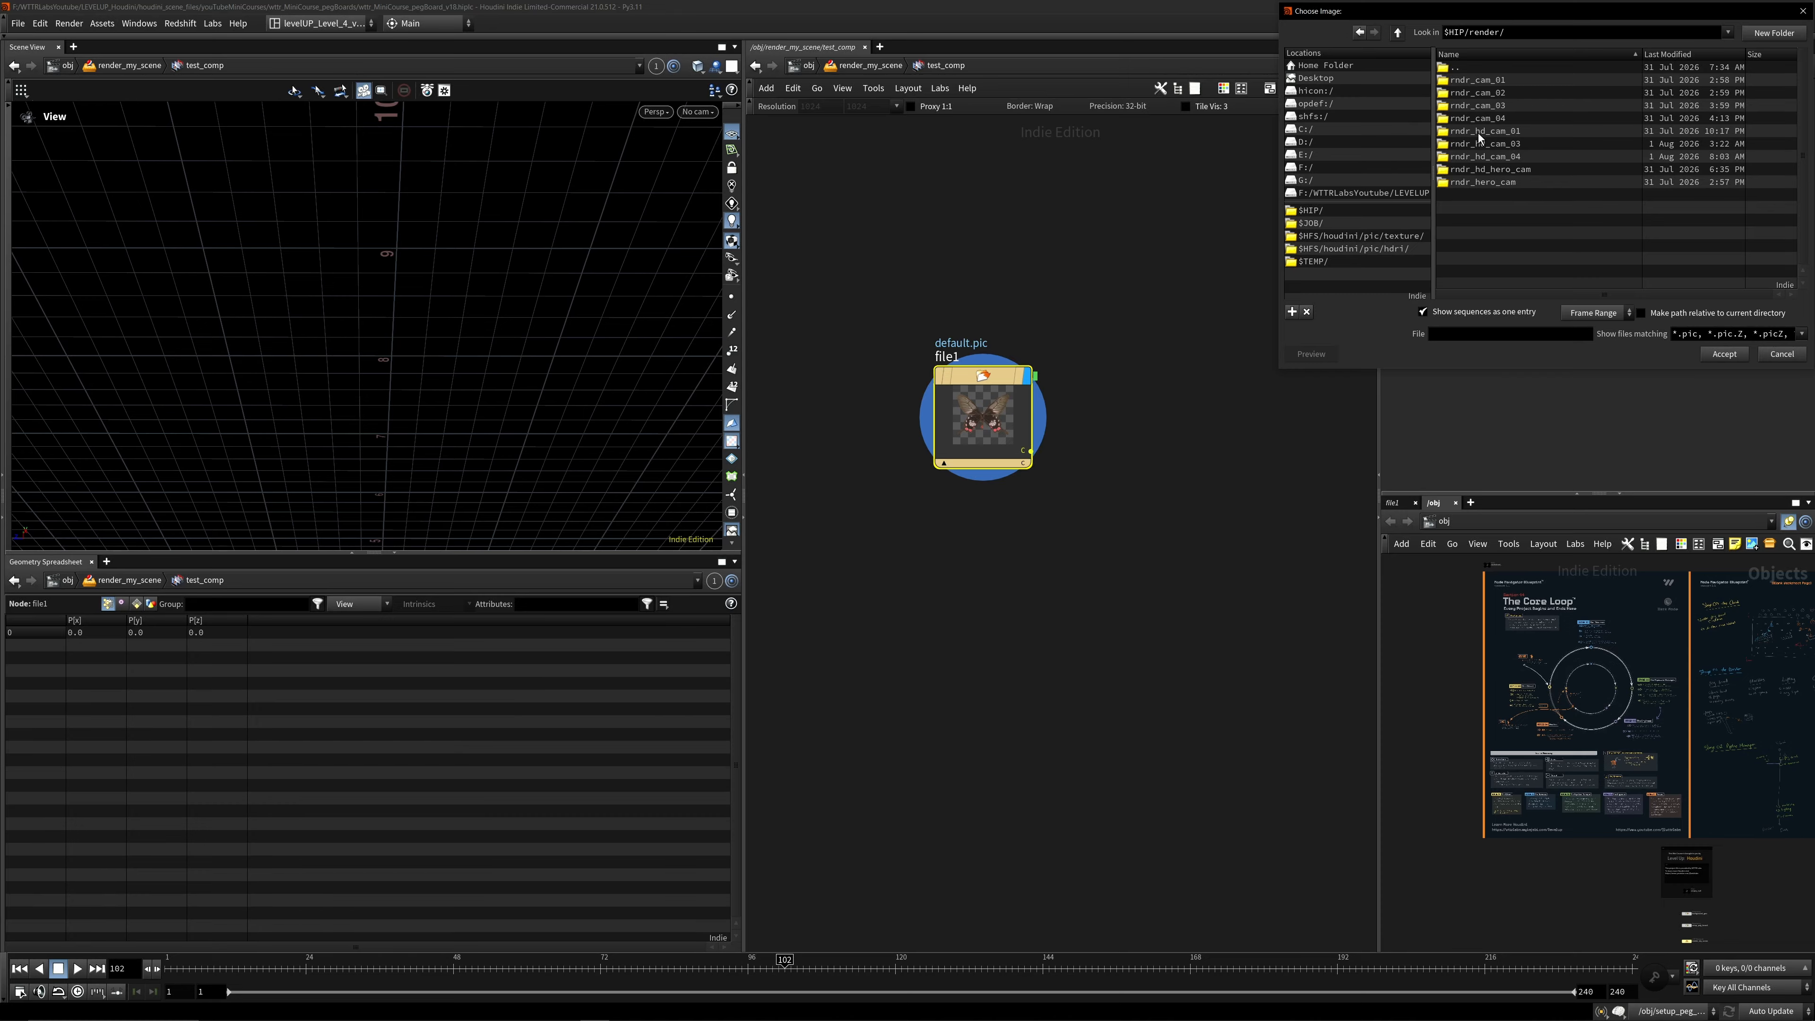
pyautogui.doubleClick(1477, 131)
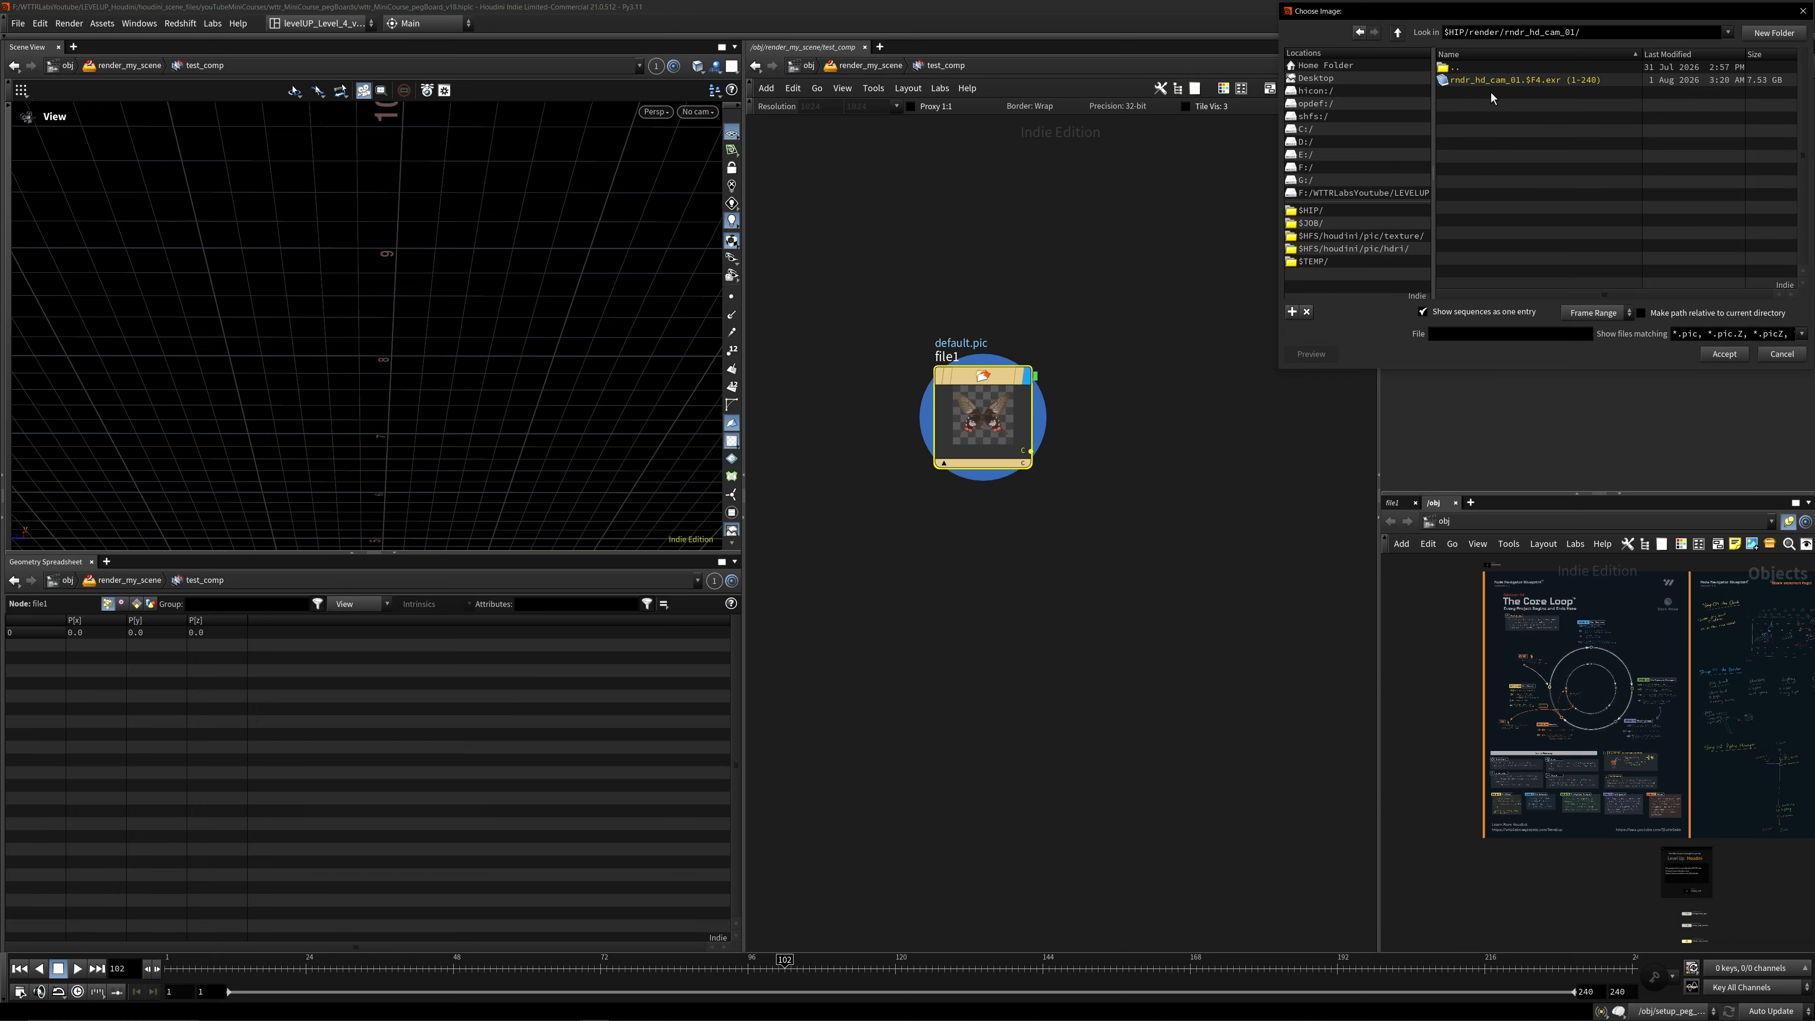
pyautogui.doubleClick(1495, 80)
pyautogui.moveTo(999, 383); pyautogui.dragTo(1011, 431)
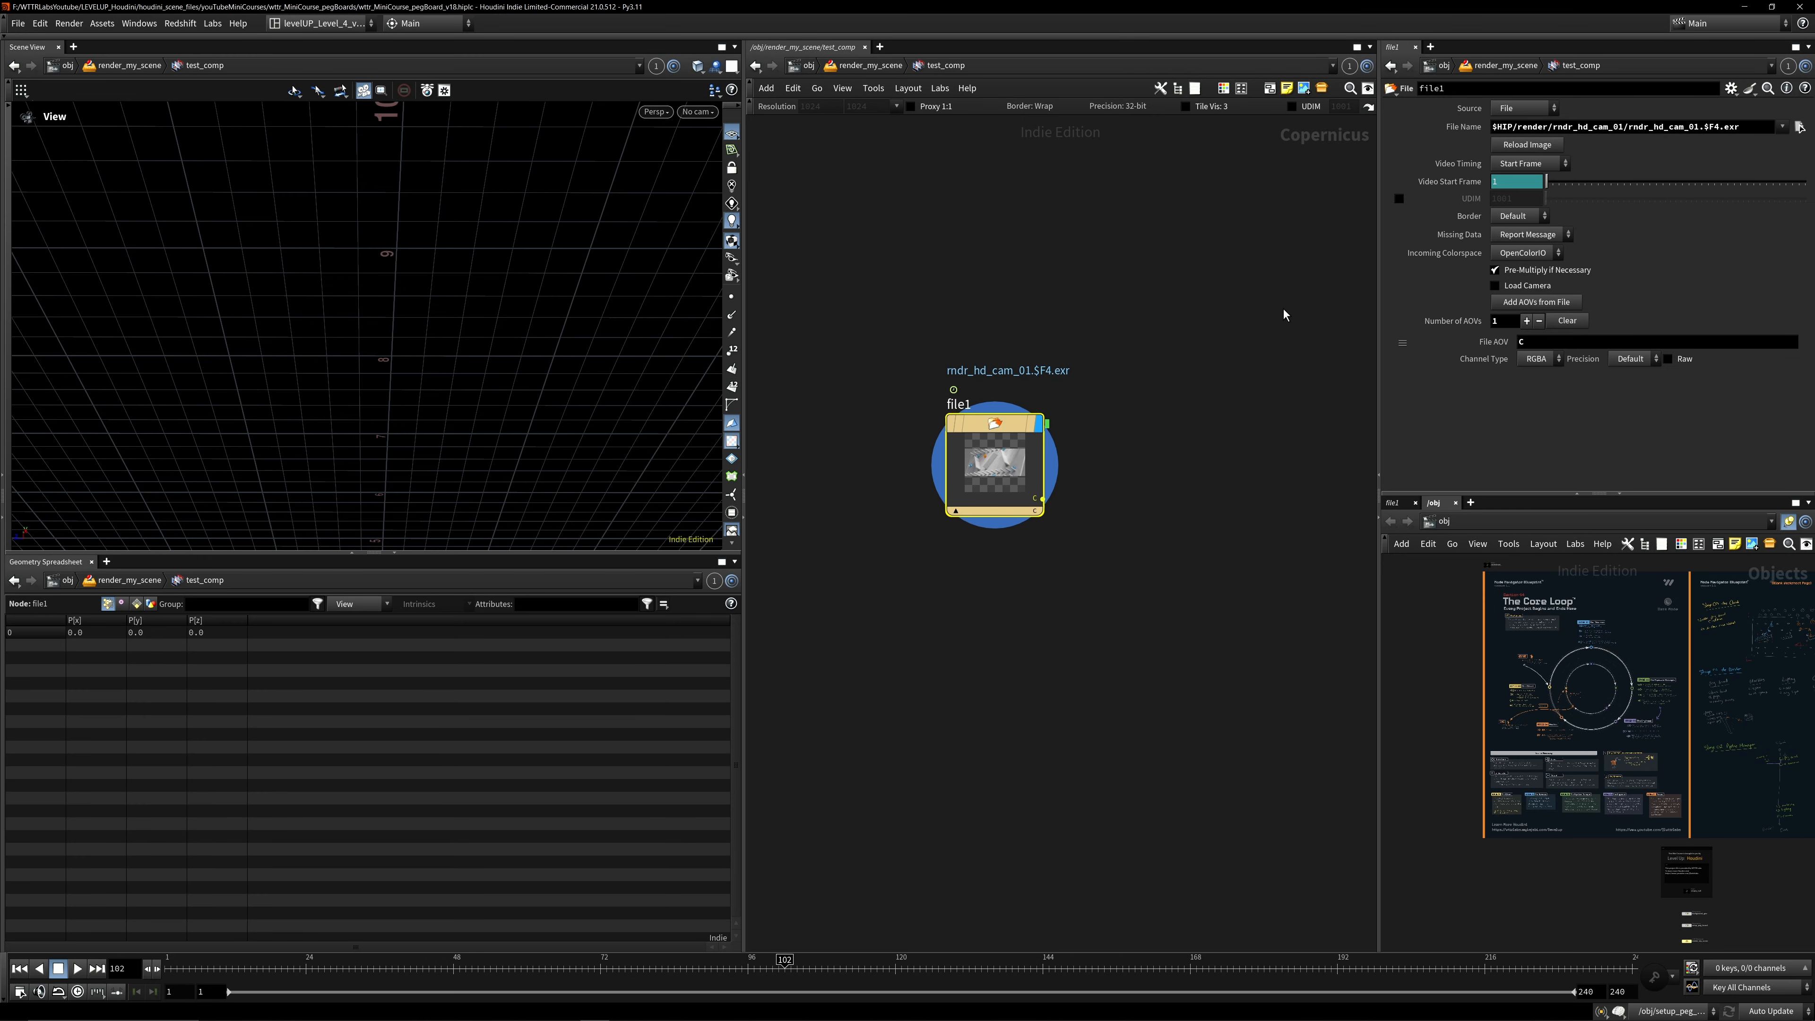
# - Open a Composite View pane and enlarge it over the geometry spreadsheet and into the network editor's width
pyautogui.click(73, 46)
pyautogui.moveTo(121, 76)
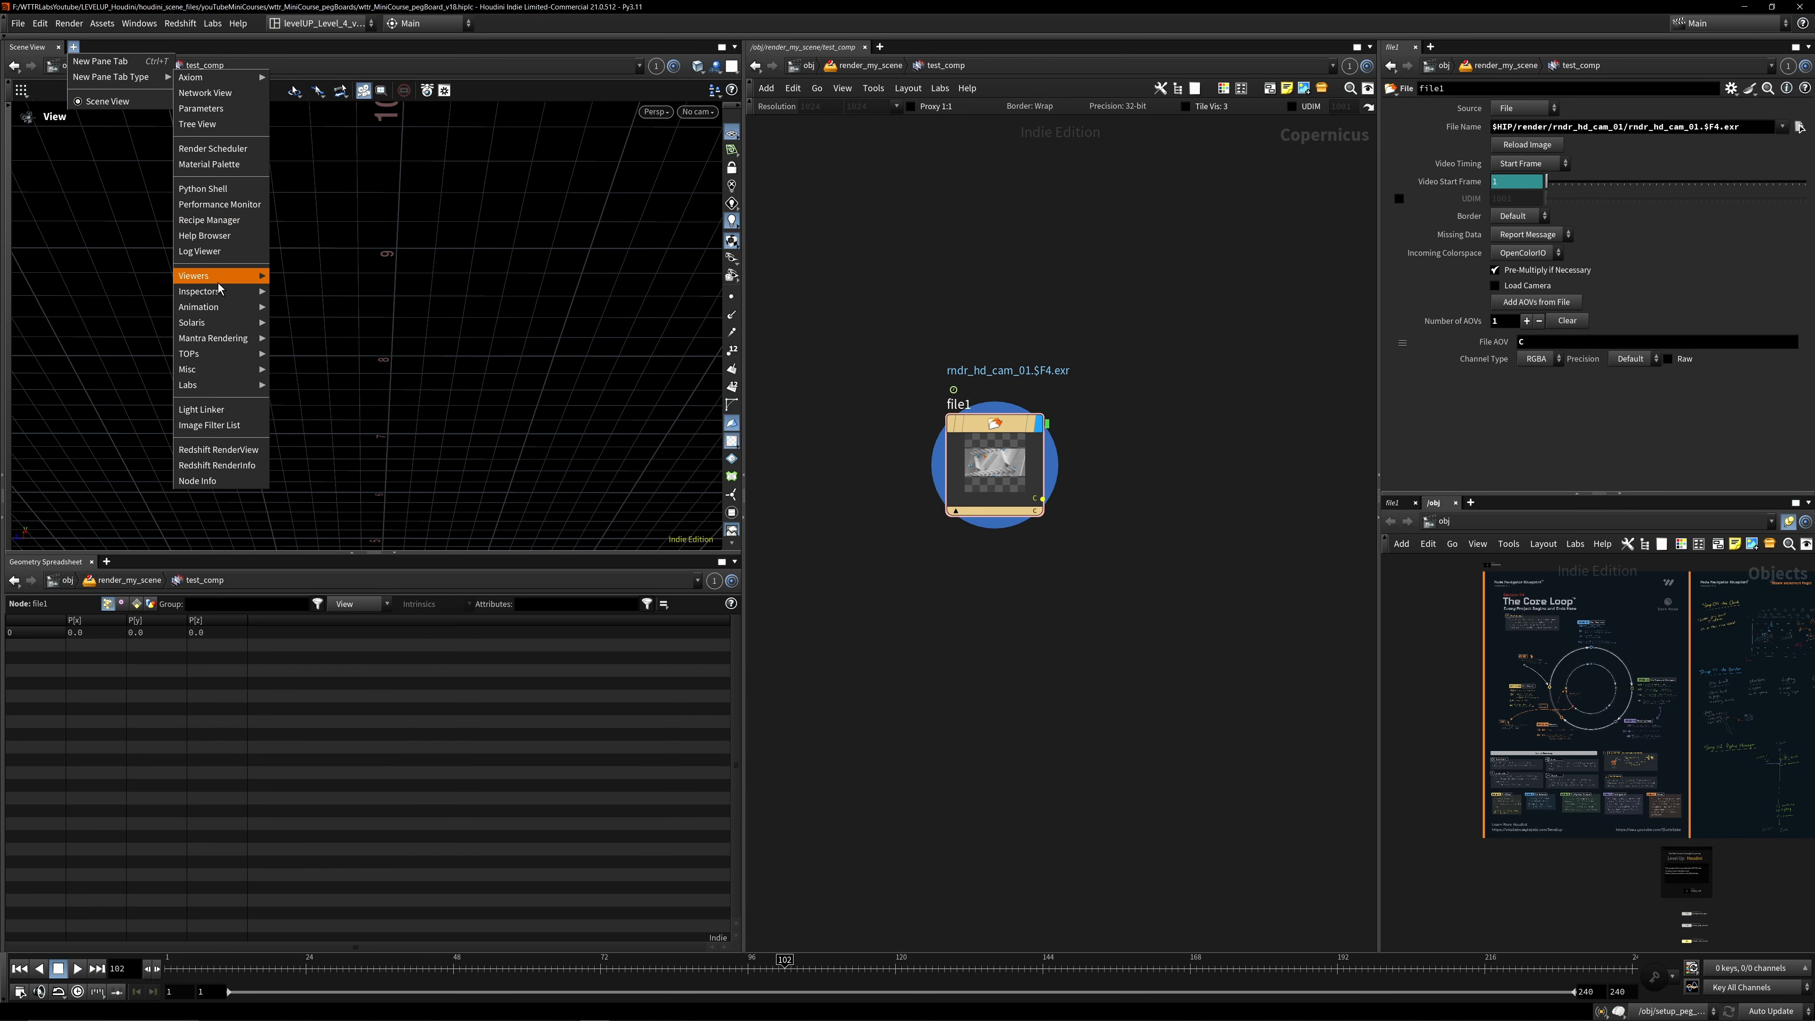
pyautogui.moveTo(218, 279)
pyautogui.click(302, 289)
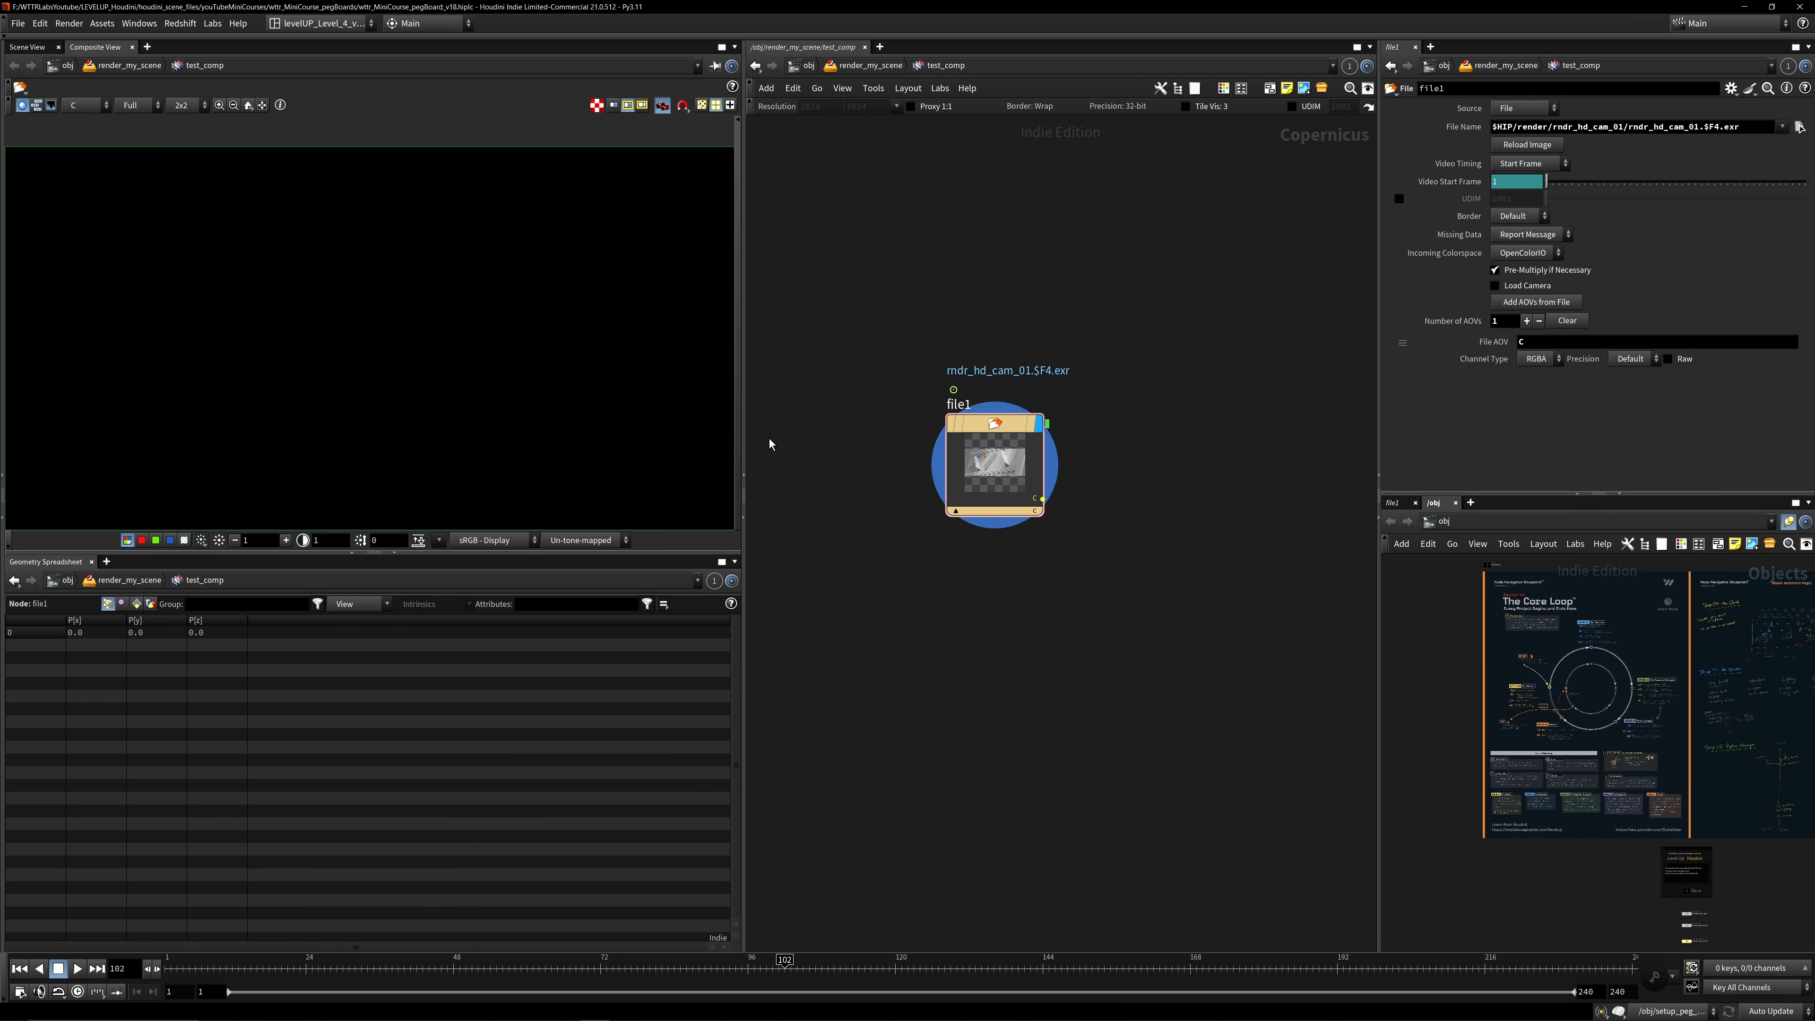
pyautogui.click(394, 552)
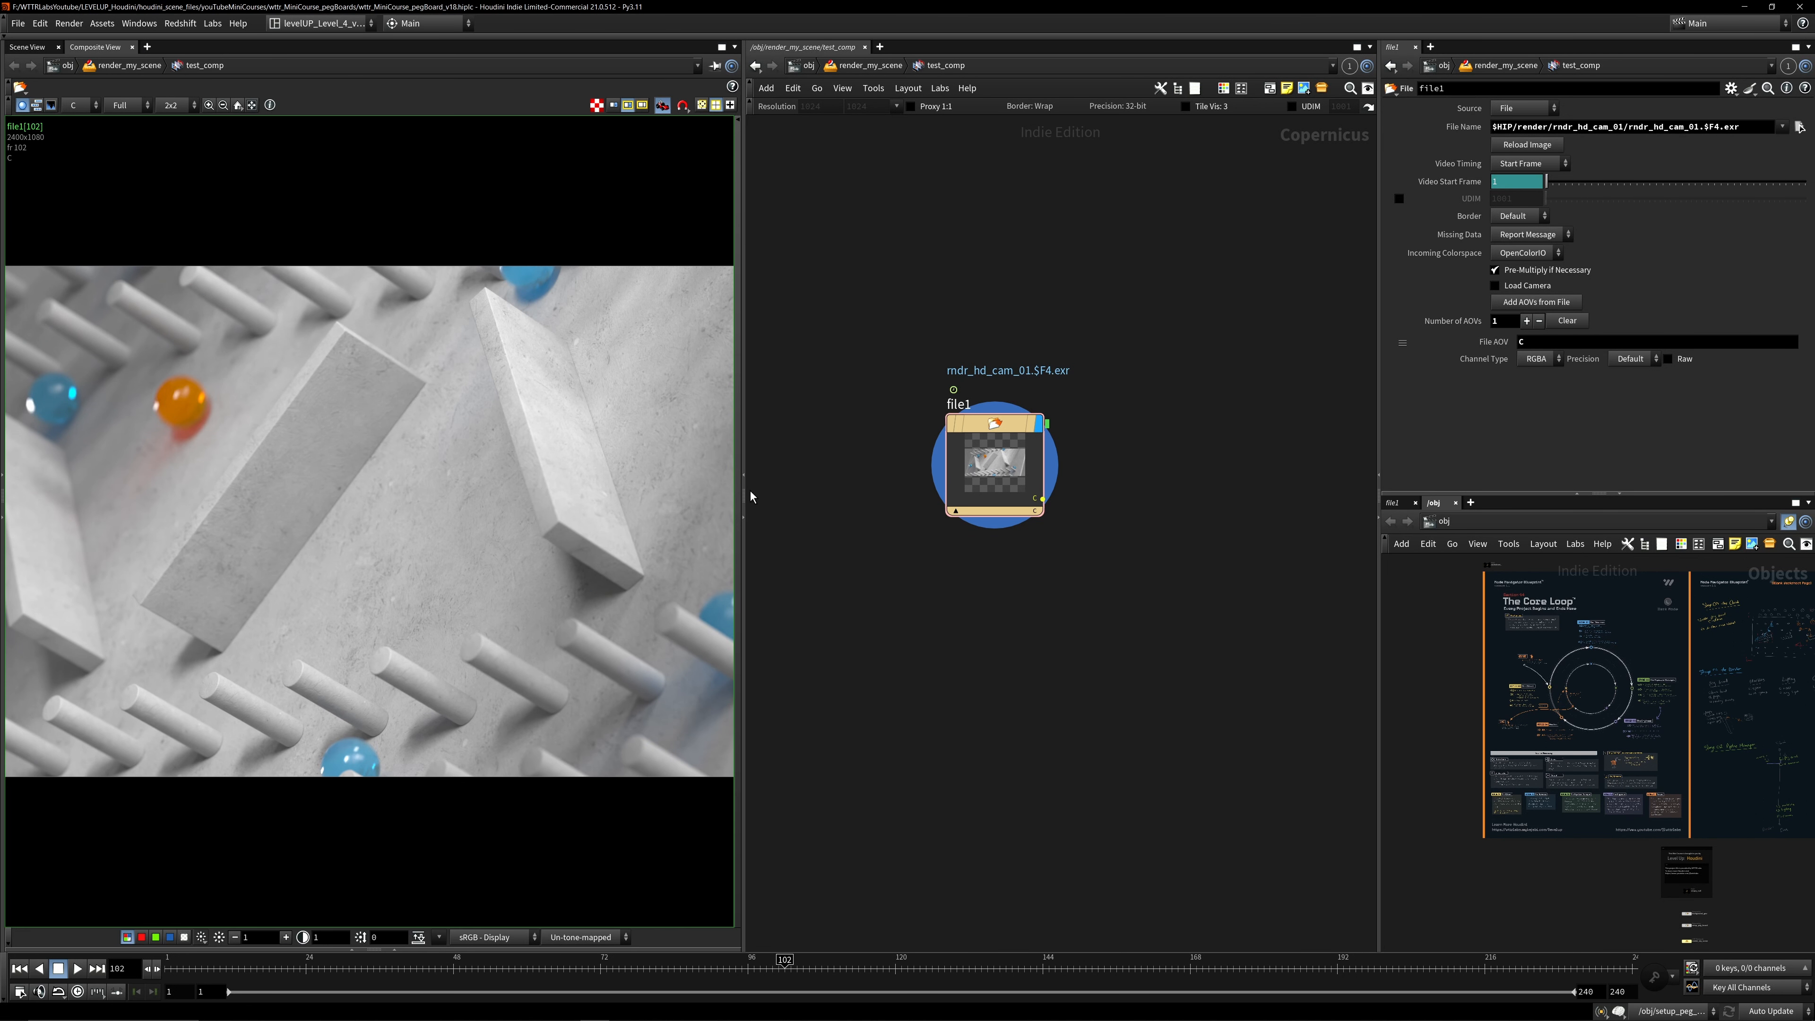
pyautogui.moveTo(747, 505); pyautogui.dragTo(970, 505)
# - Set the composite viewer's view transform to ACES 1.0 - SDR Video and go to frame 55
pyautogui.click(717, 940)
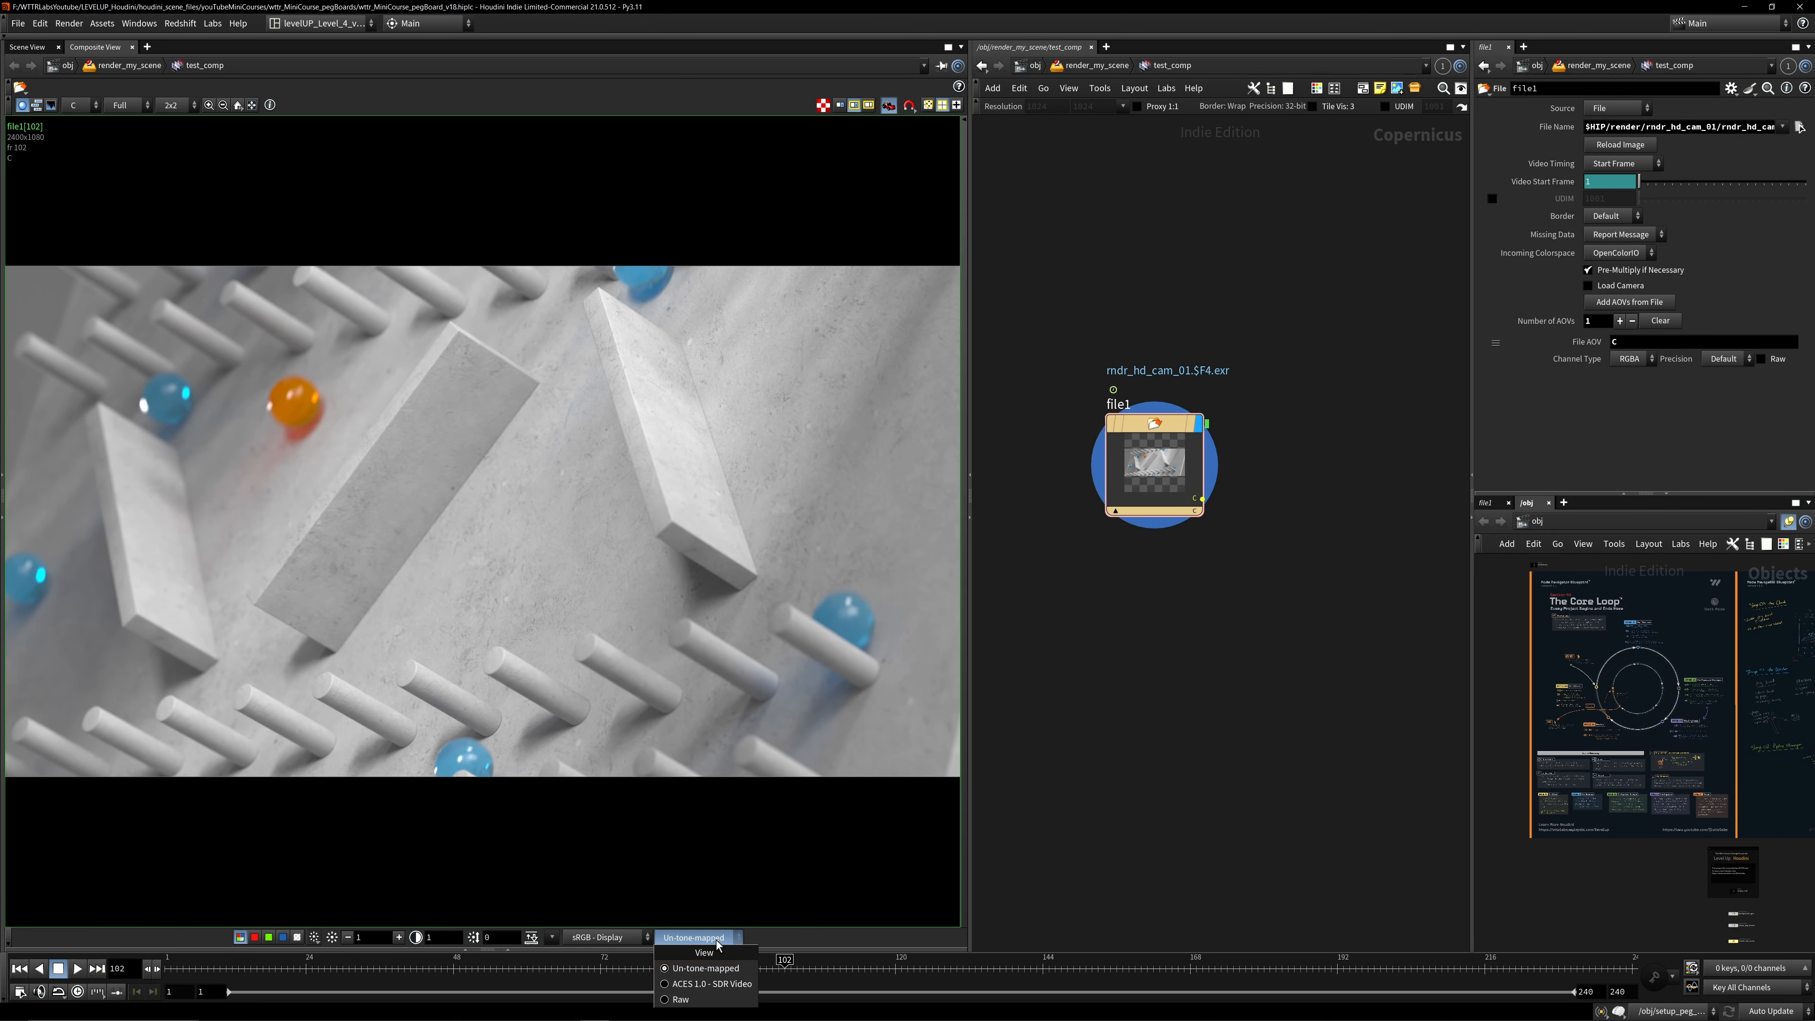
pyautogui.click(711, 984)
pyautogui.moveTo(531, 976)
pyautogui.mouseDown()
pyautogui.moveTo(288, 975)
pyautogui.moveTo(496, 975)
pyautogui.mouseUp()
# - Rename the File node to my_hd_render
pyautogui.click(1125, 404)
pyautogui.moveTo(1108, 404); pyautogui.dragTo(1121, 405)
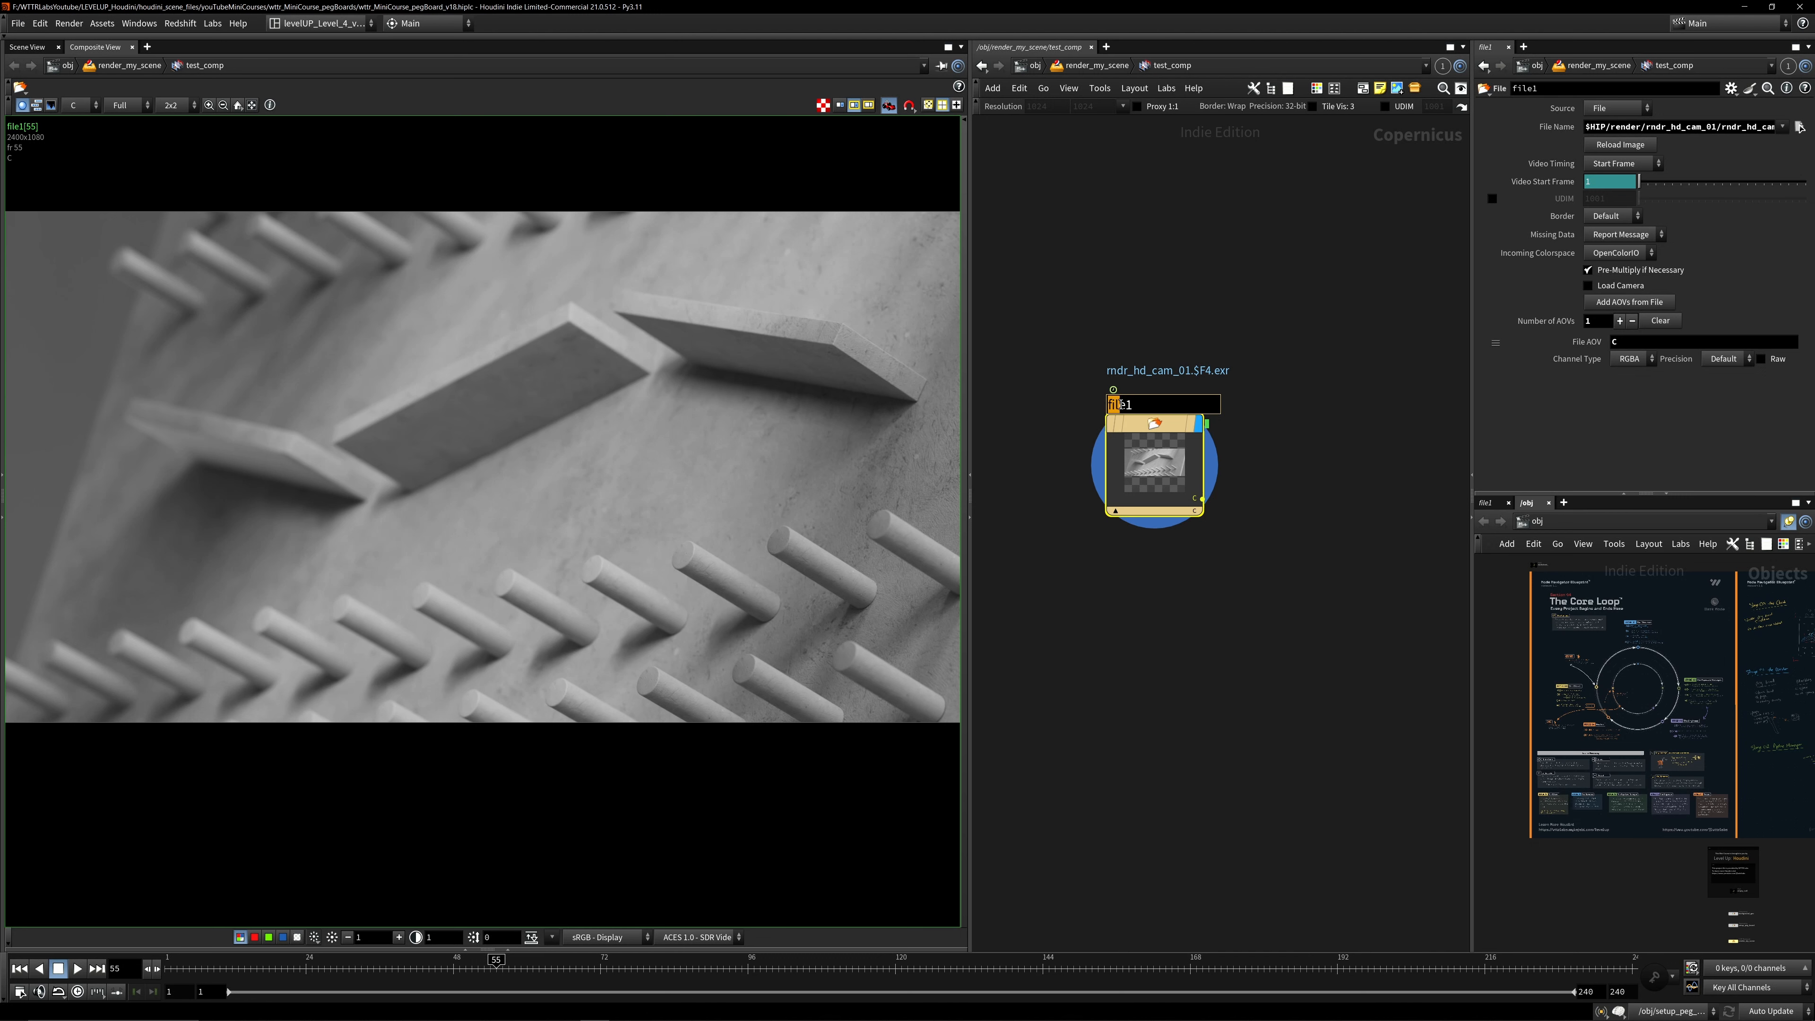
pyautogui.write('my_hd_')
pyautogui.hotkey('ctrl', 'a')
pyautogui.write('my_hd_render')
pyautogui.press('Return')
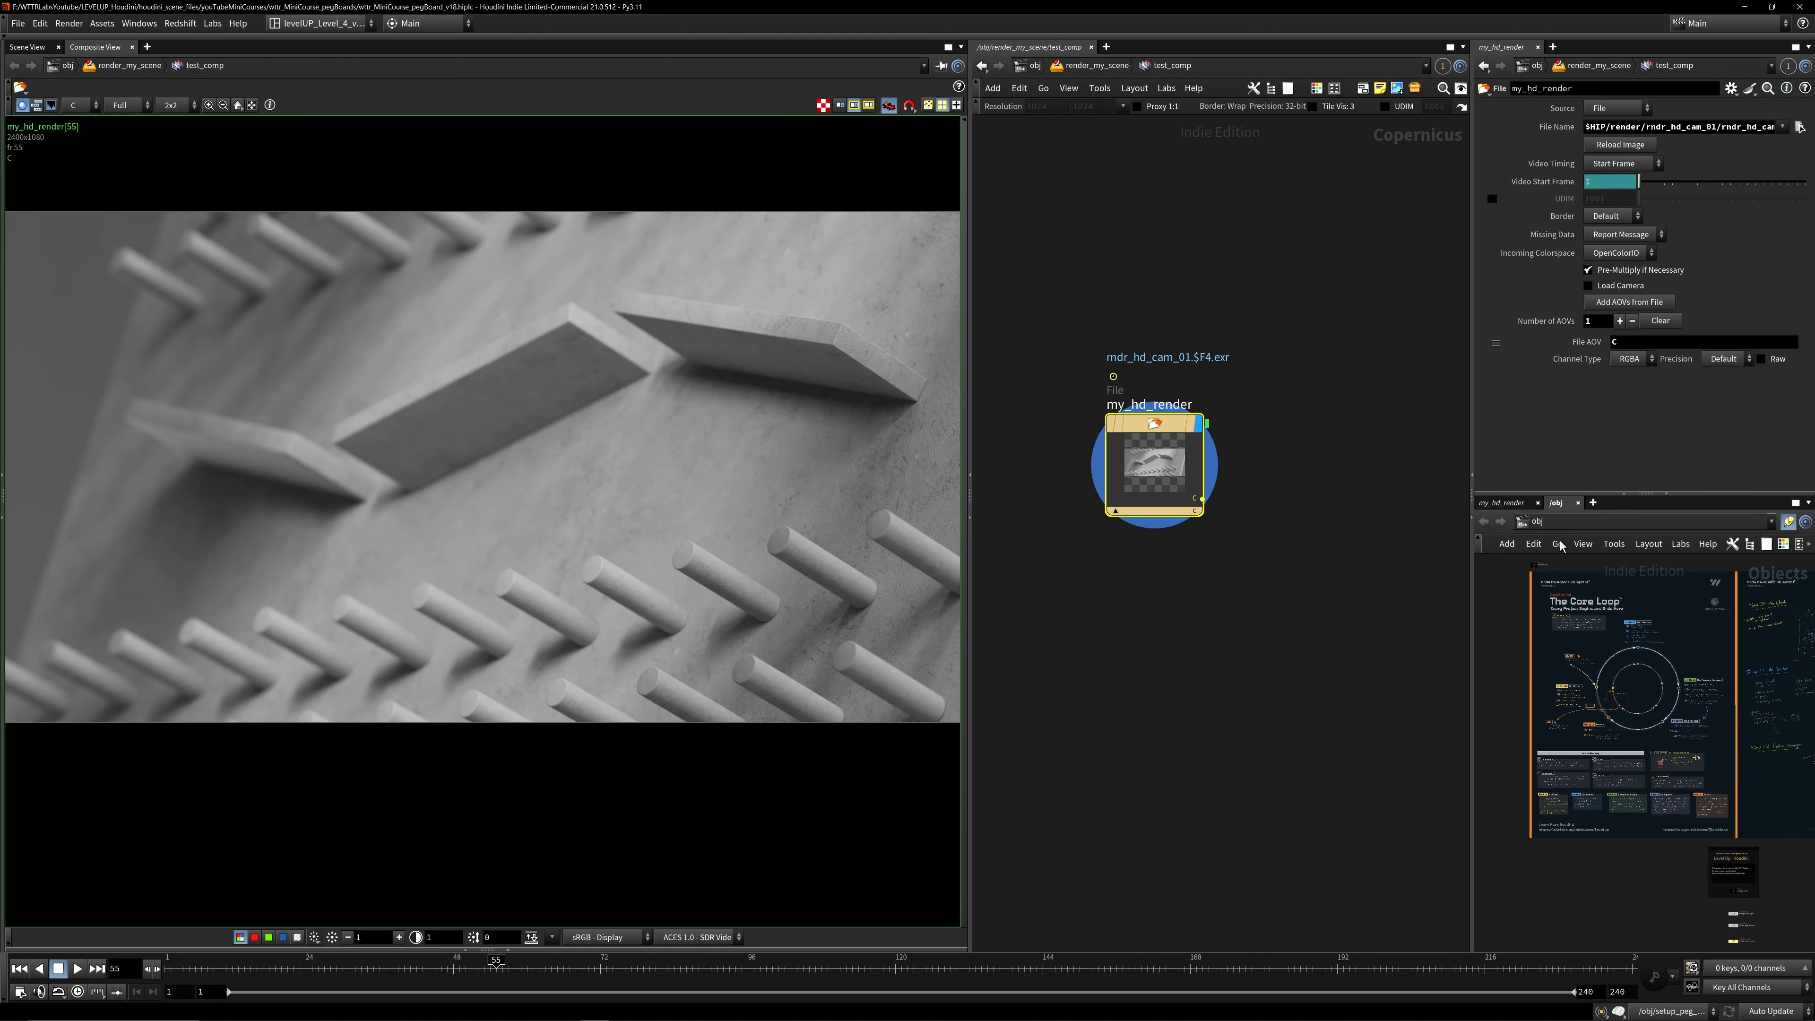
# - Enlarge the parameter pane and add all AOVs from the render file to the my_hd_render node
pyautogui.moveTo(1650, 495); pyautogui.dragTo(1609, 700)
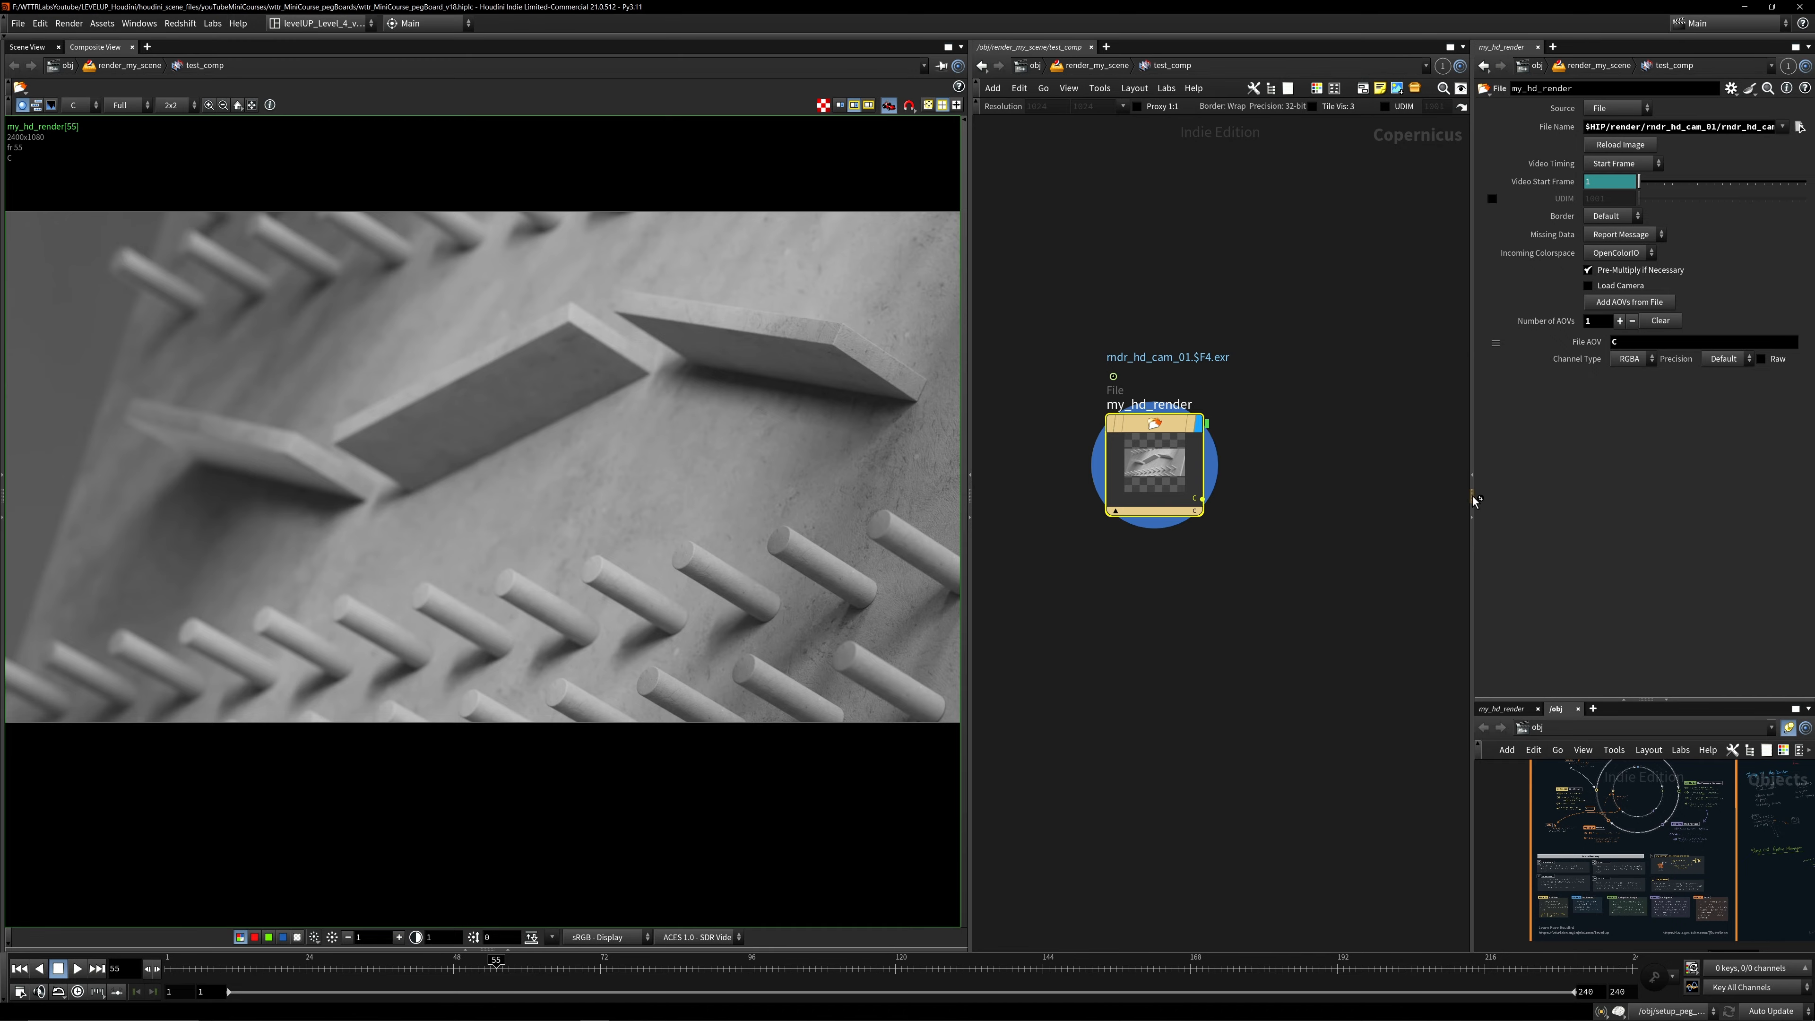
pyautogui.moveTo(1473, 499); pyautogui.dragTo(1402, 498)
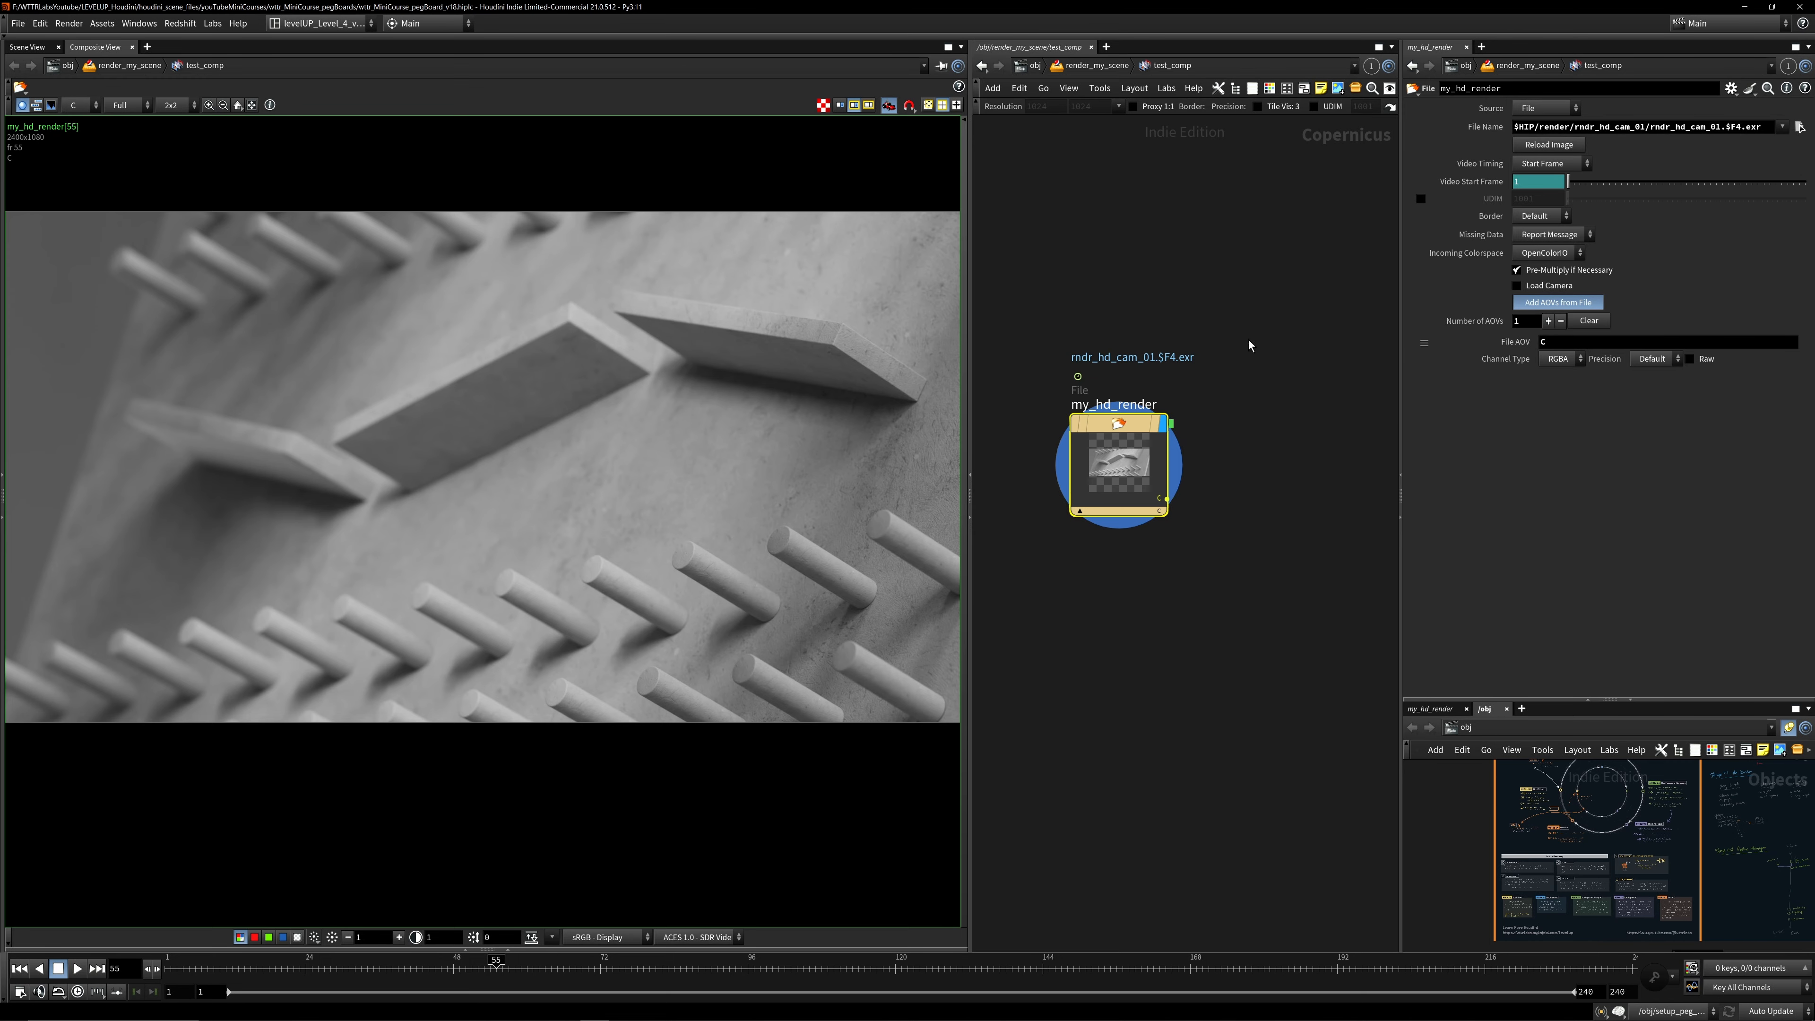
pyautogui.scroll(-1, 1168, 433)
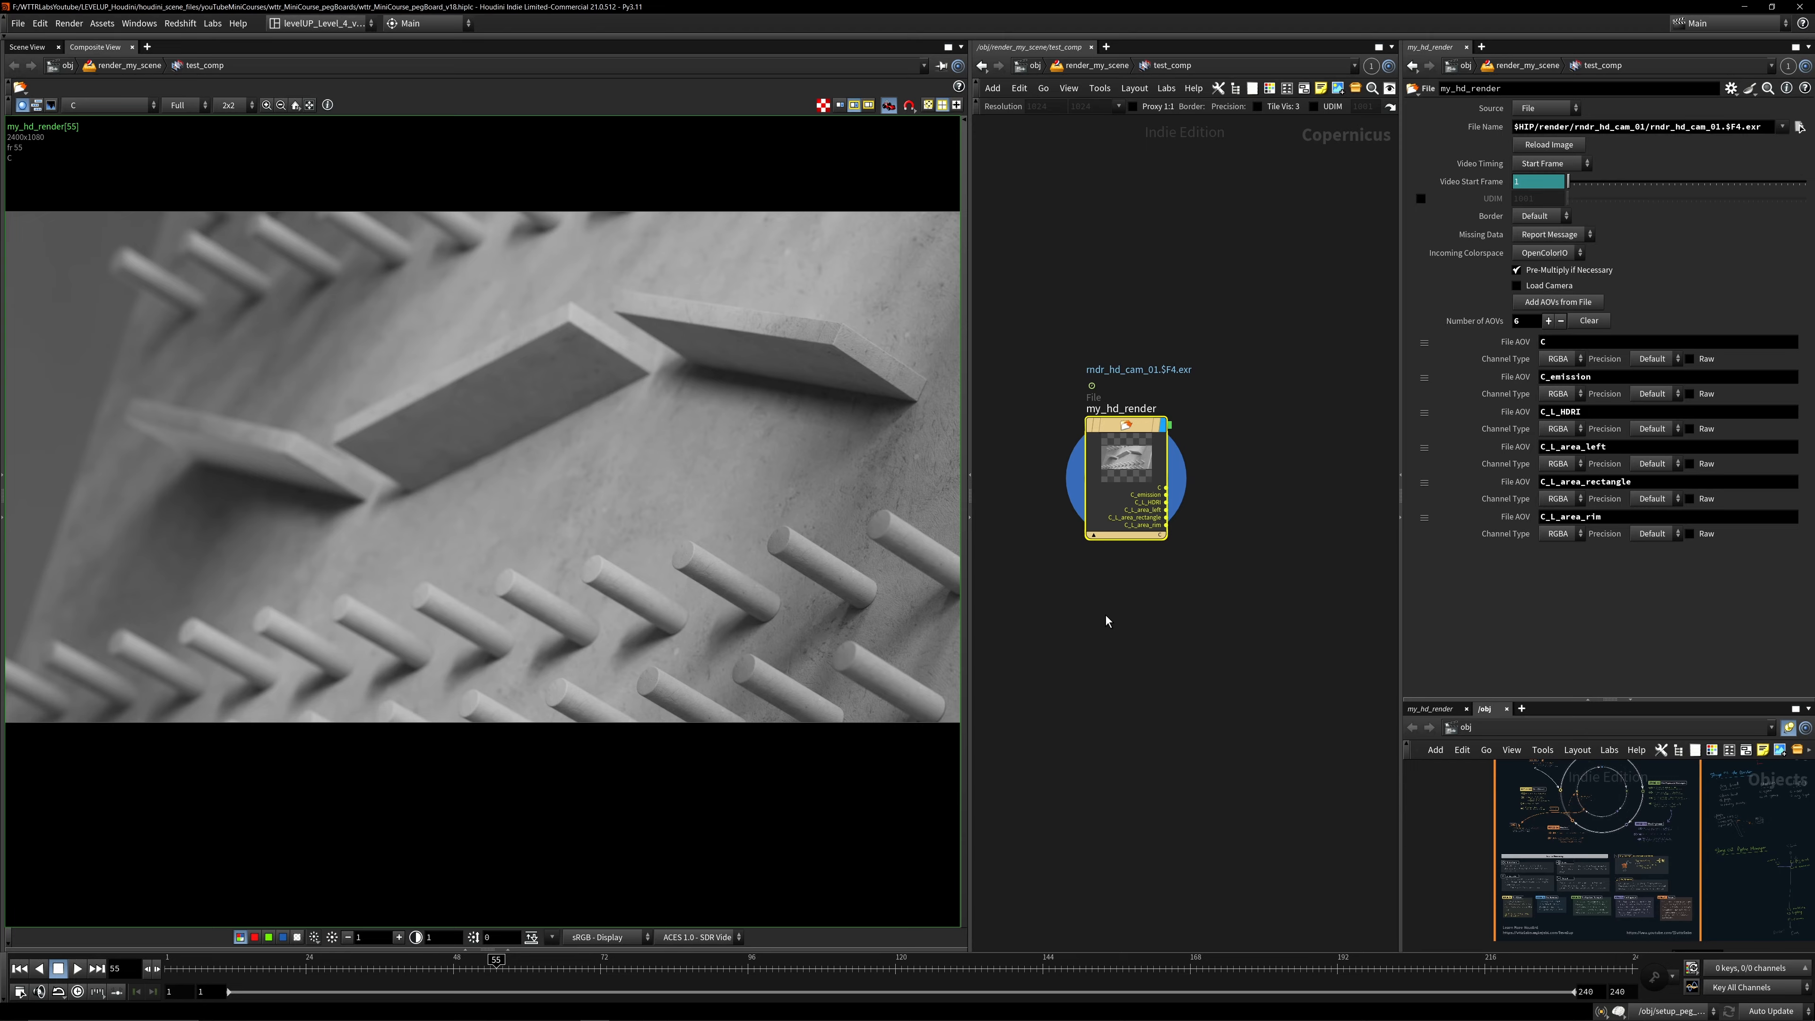
# - Add a Null node, connect the C output of my_hd_render to its first input, and display it
pyautogui.moveTo(1165, 587); pyautogui.dragTo(1067, 641, button='middle')
pyautogui.scroll(1, 1132, 535)
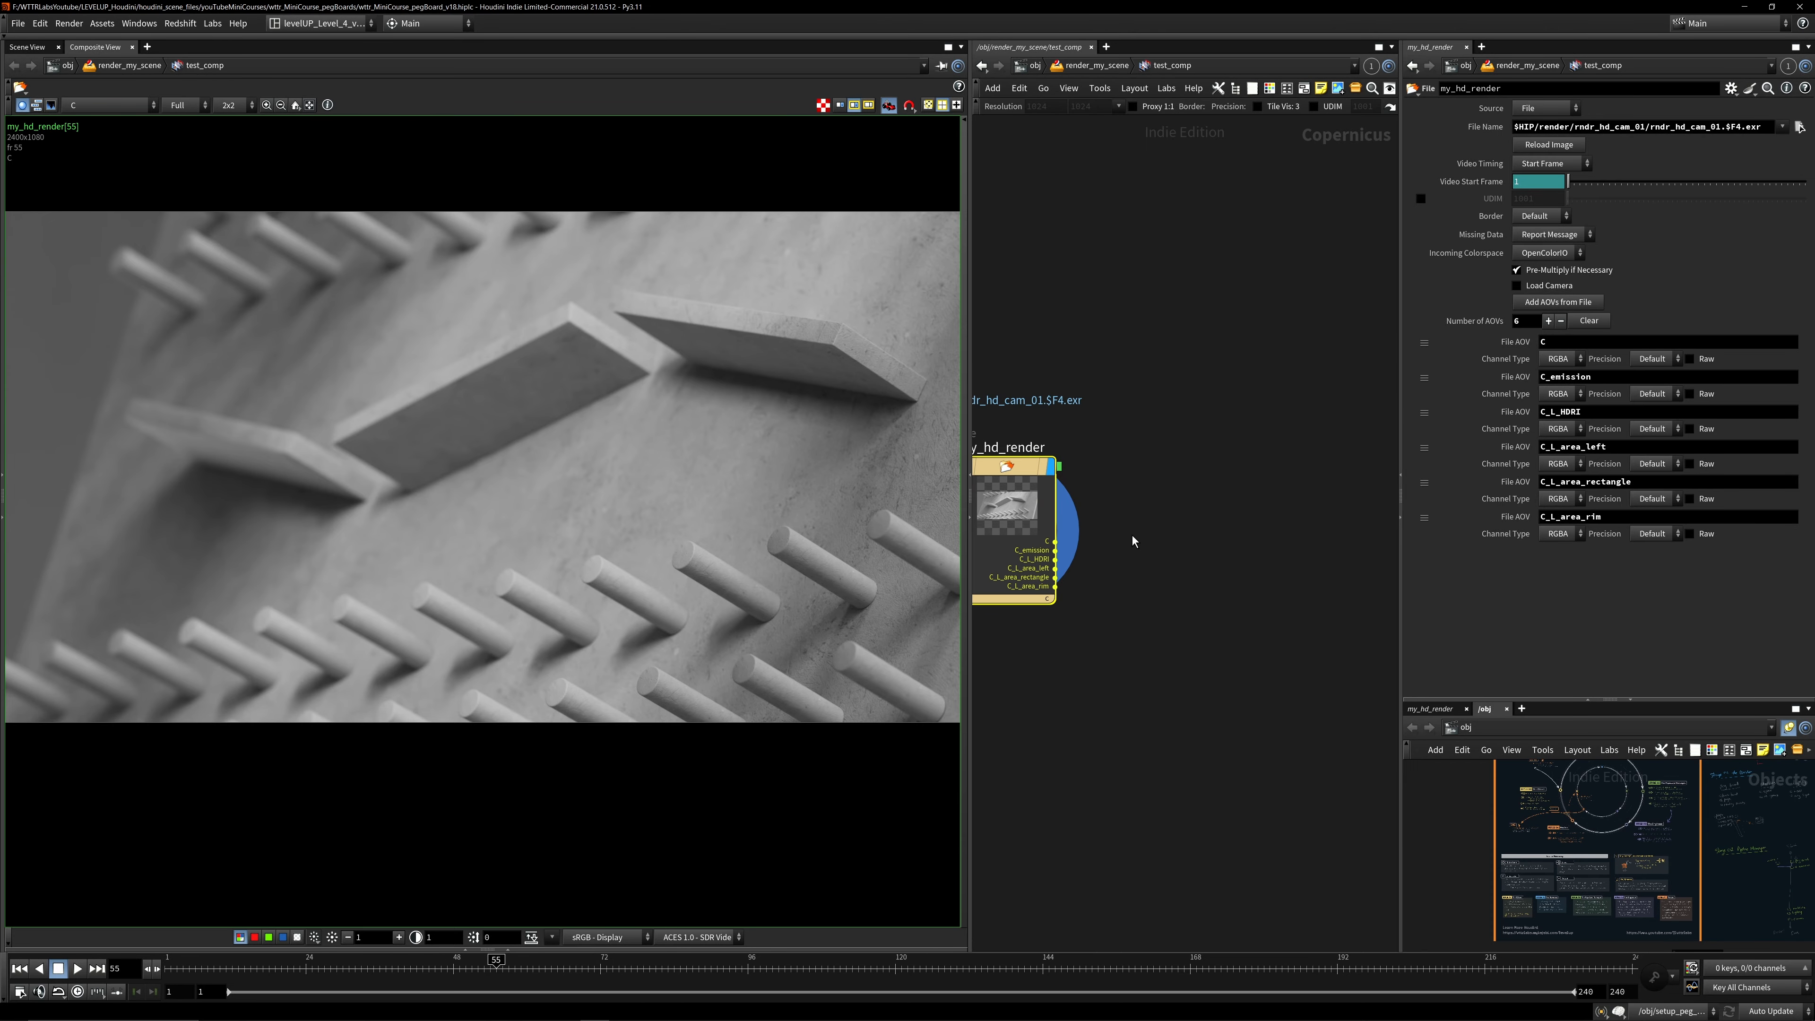
pyautogui.press('Tab')
pyautogui.press('Escape')
pyautogui.click(1201, 464)
pyautogui.moveTo(1054, 541); pyautogui.dragTo(1153, 497)
pyautogui.click(1244, 421)
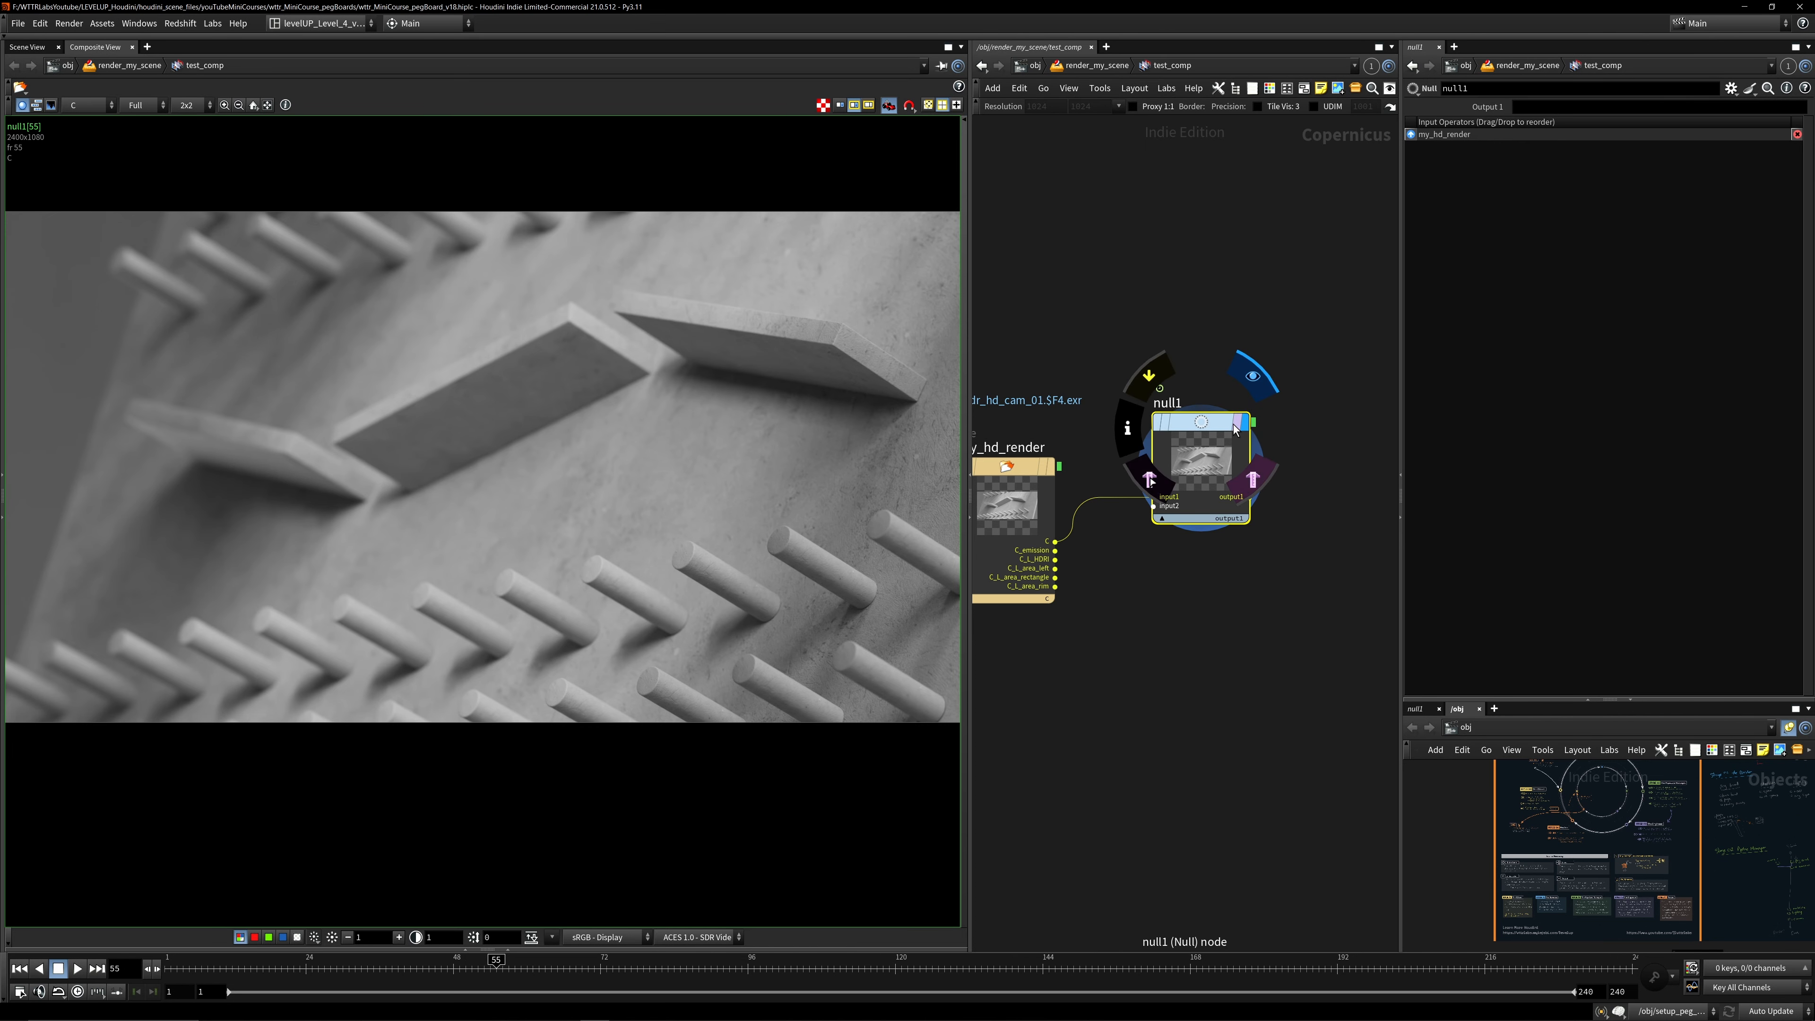
# - Feed the C_L_HDRI pass into the Null node's first input and inspect it around frame 56
pyautogui.scroll(-3, 378, 336)
pyautogui.moveTo(554, 310); pyautogui.dragTo(466, 344, button='middle')
pyautogui.scroll(1, 466, 345)
pyautogui.moveTo(574, 434); pyautogui.dragTo(589, 432, button='middle')
pyautogui.scroll(1, 1088, 558)
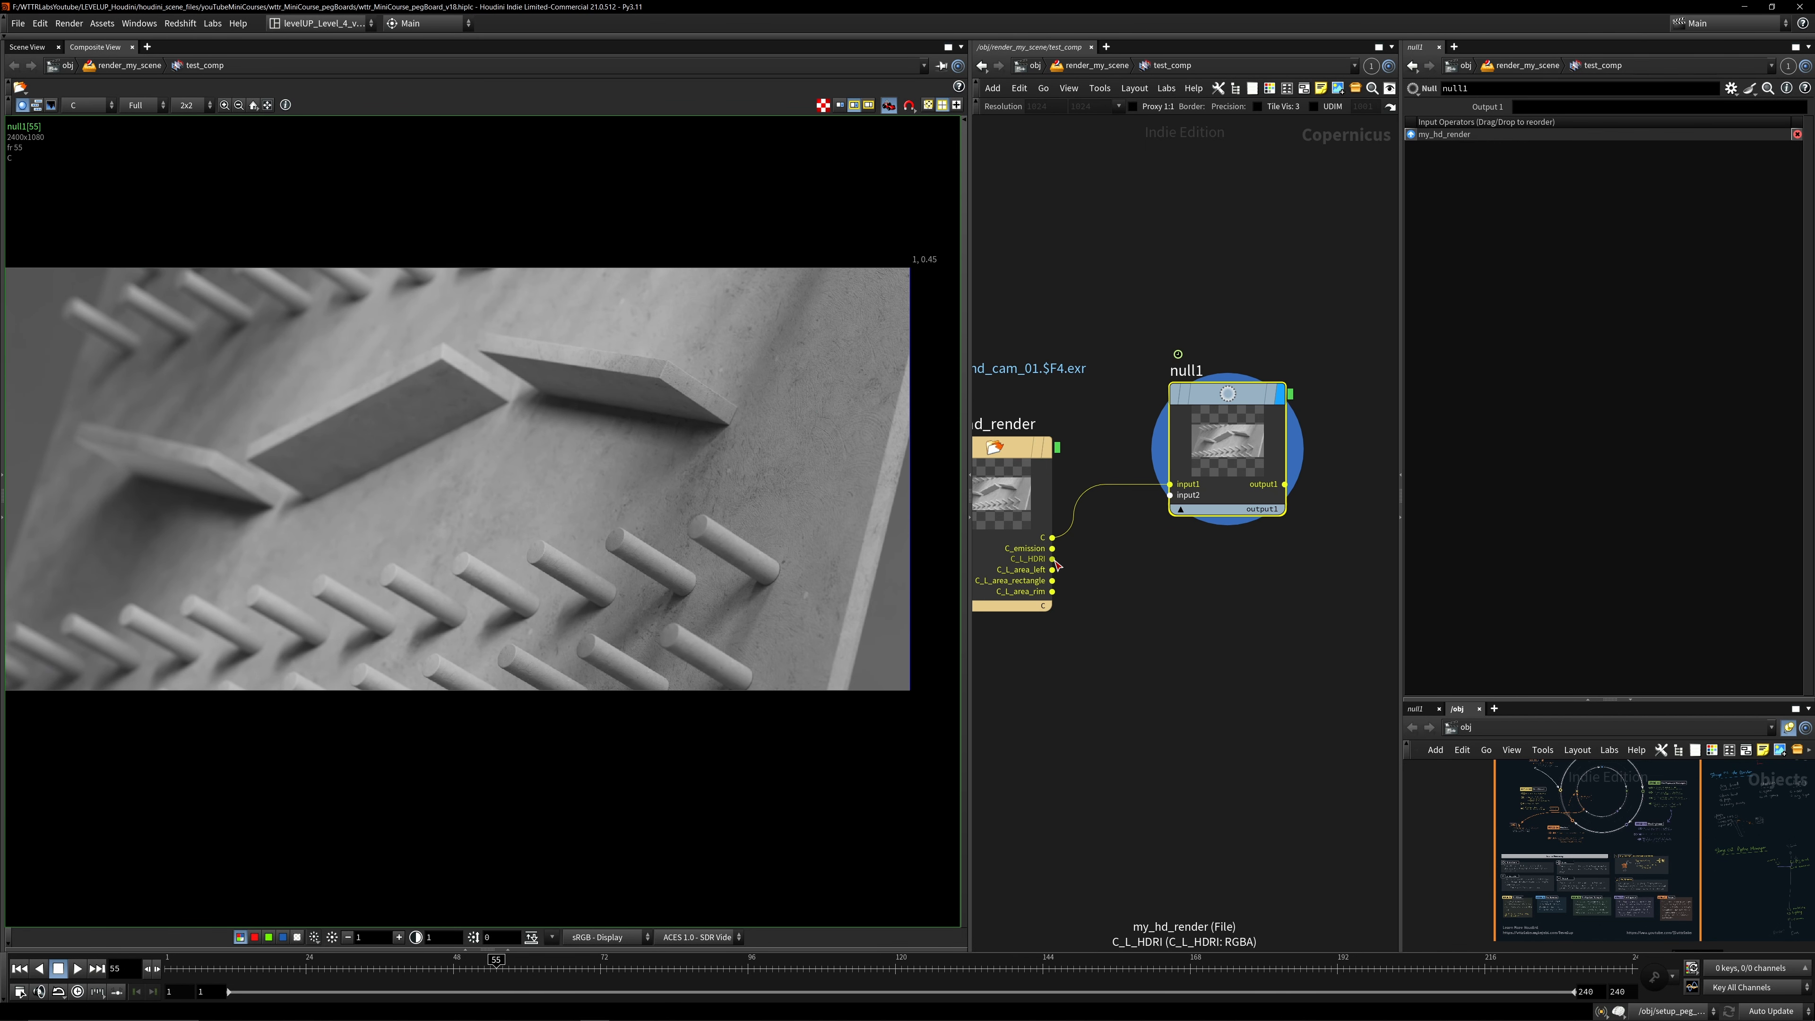
pyautogui.moveTo(1052, 558); pyautogui.dragTo(1170, 484)
pyautogui.scroll(-1, 577, 483)
pyautogui.moveTo(573, 483); pyautogui.dragTo(633, 480, button='middle')
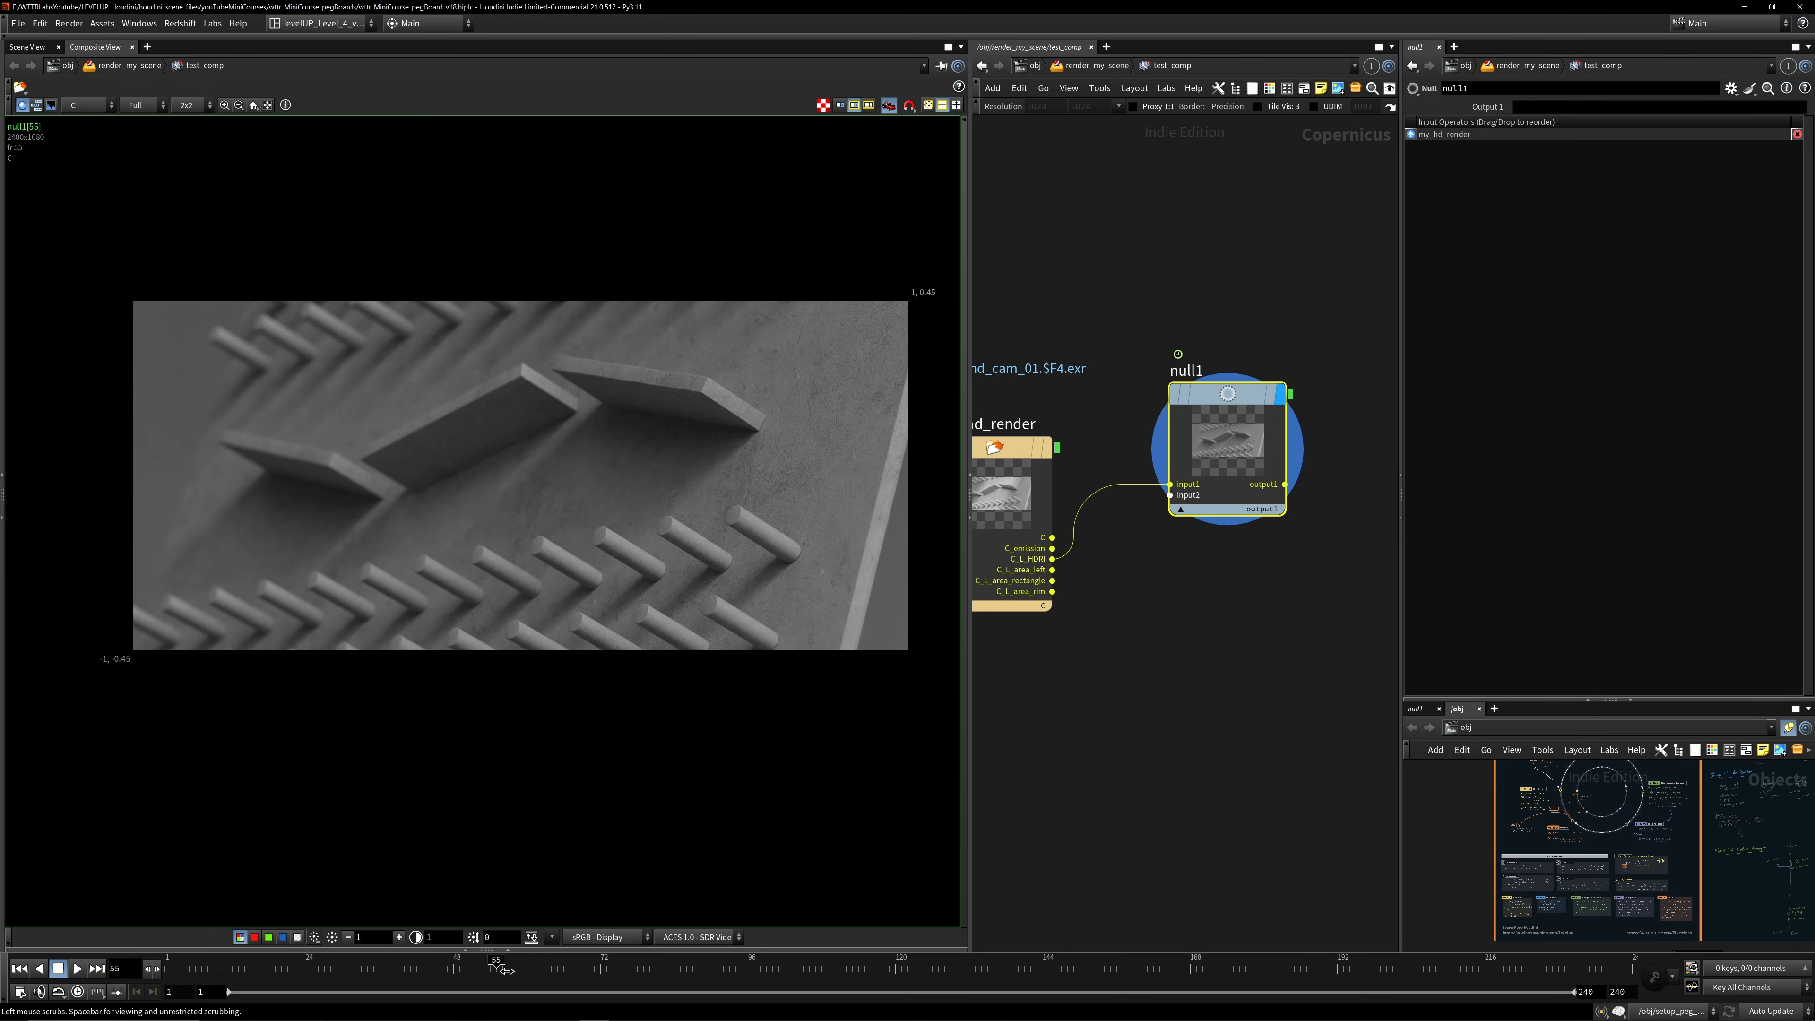
pyautogui.click(422, 974)
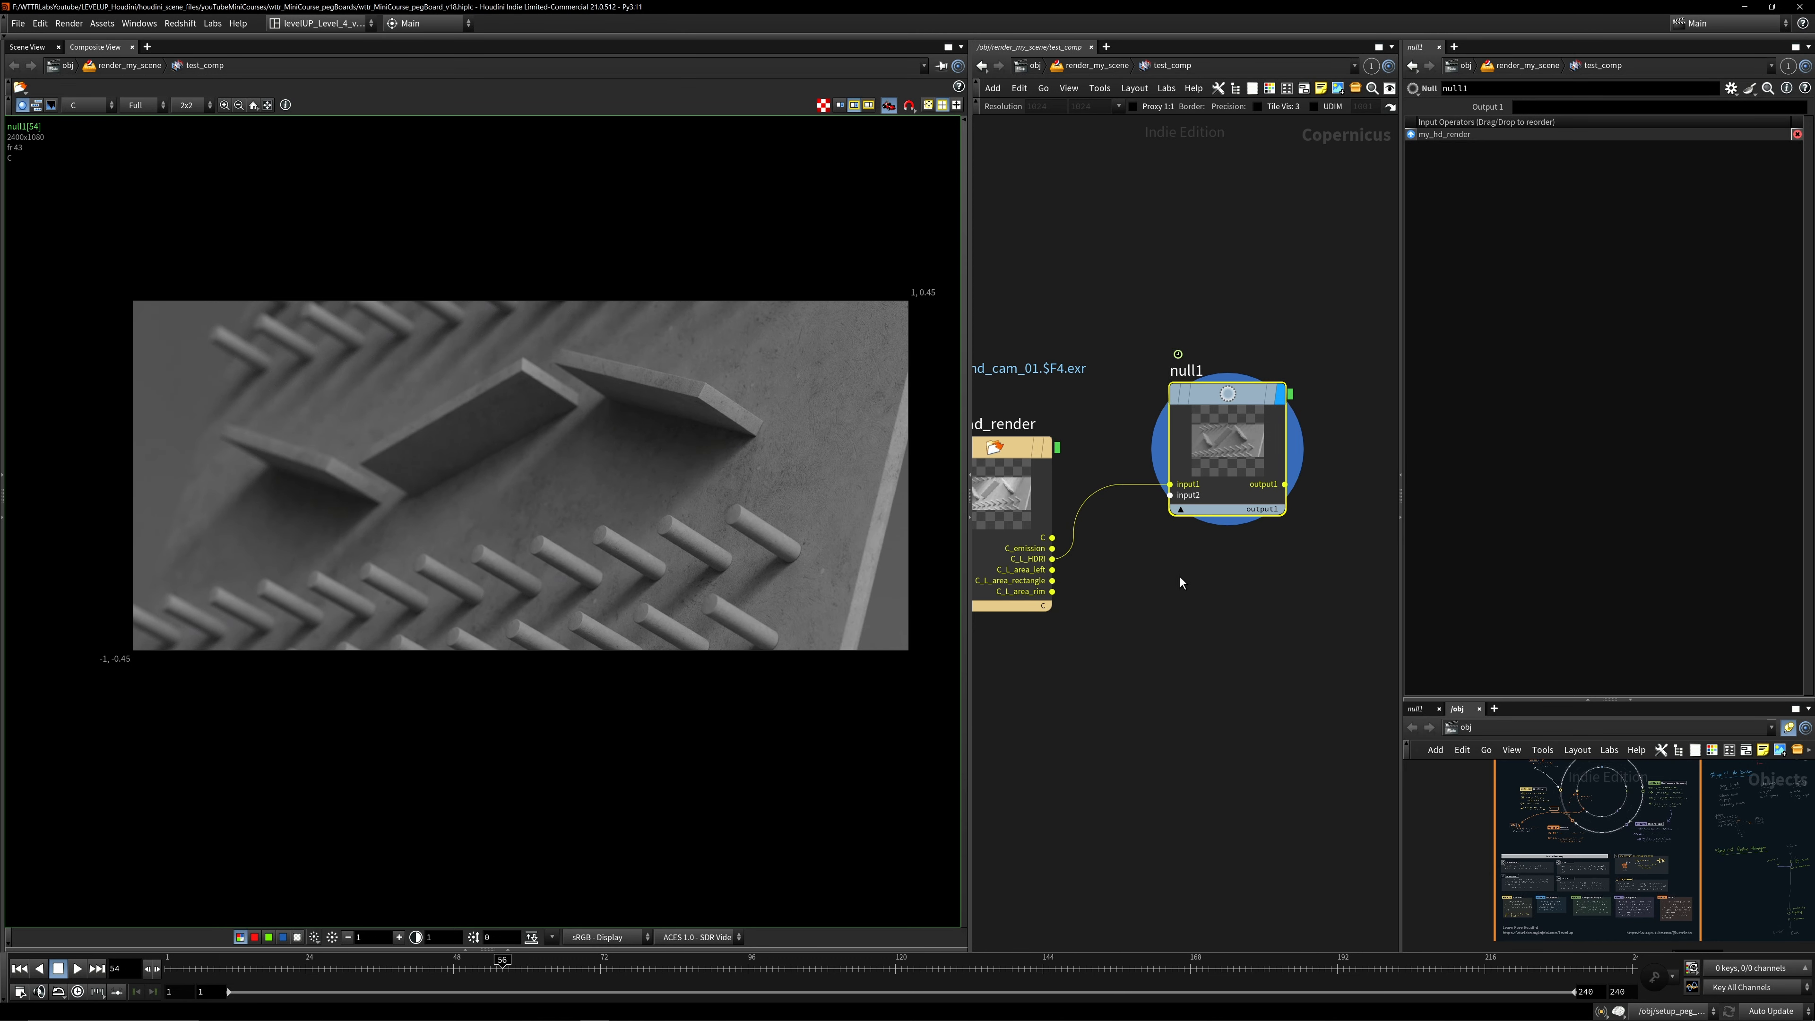
pyautogui.moveTo(1143, 580); pyautogui.dragTo(1177, 578, button='middle')
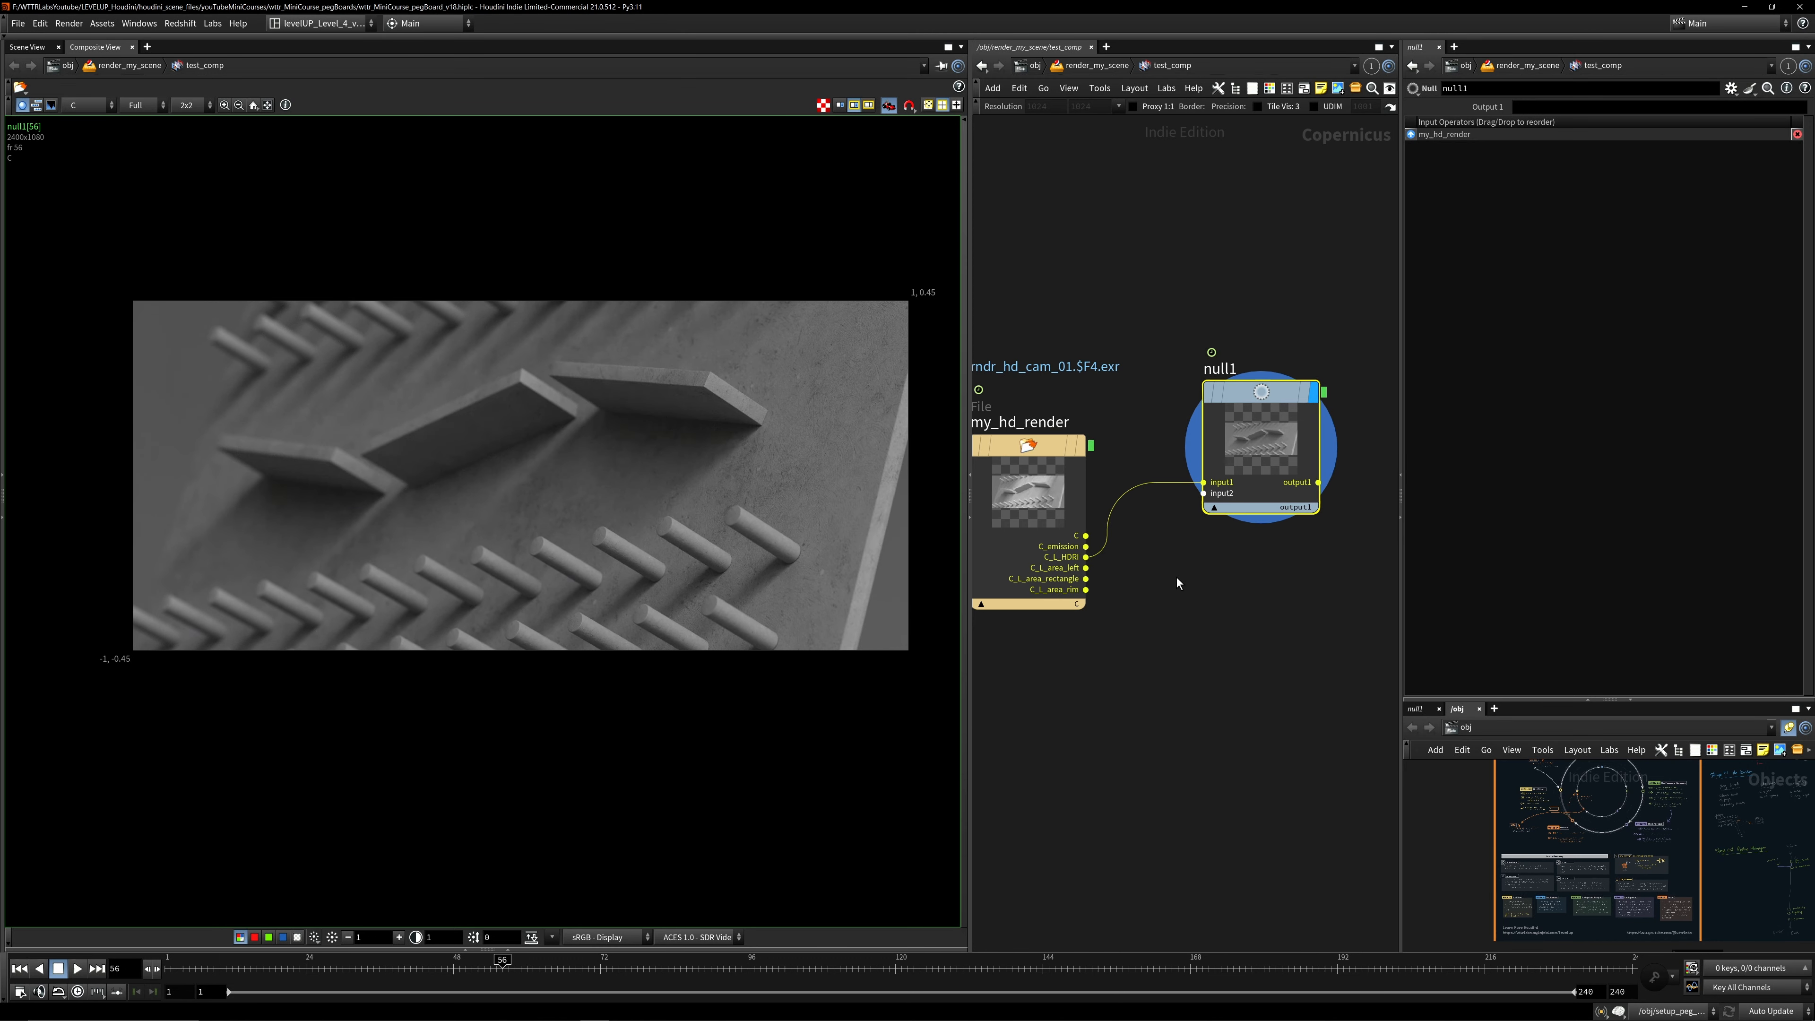
# - Switch the Null node's input to the C_L_area_left pass and inspect it by scrubbing to frame 133
pyautogui.click(1095, 556)
pyautogui.click(1085, 568)
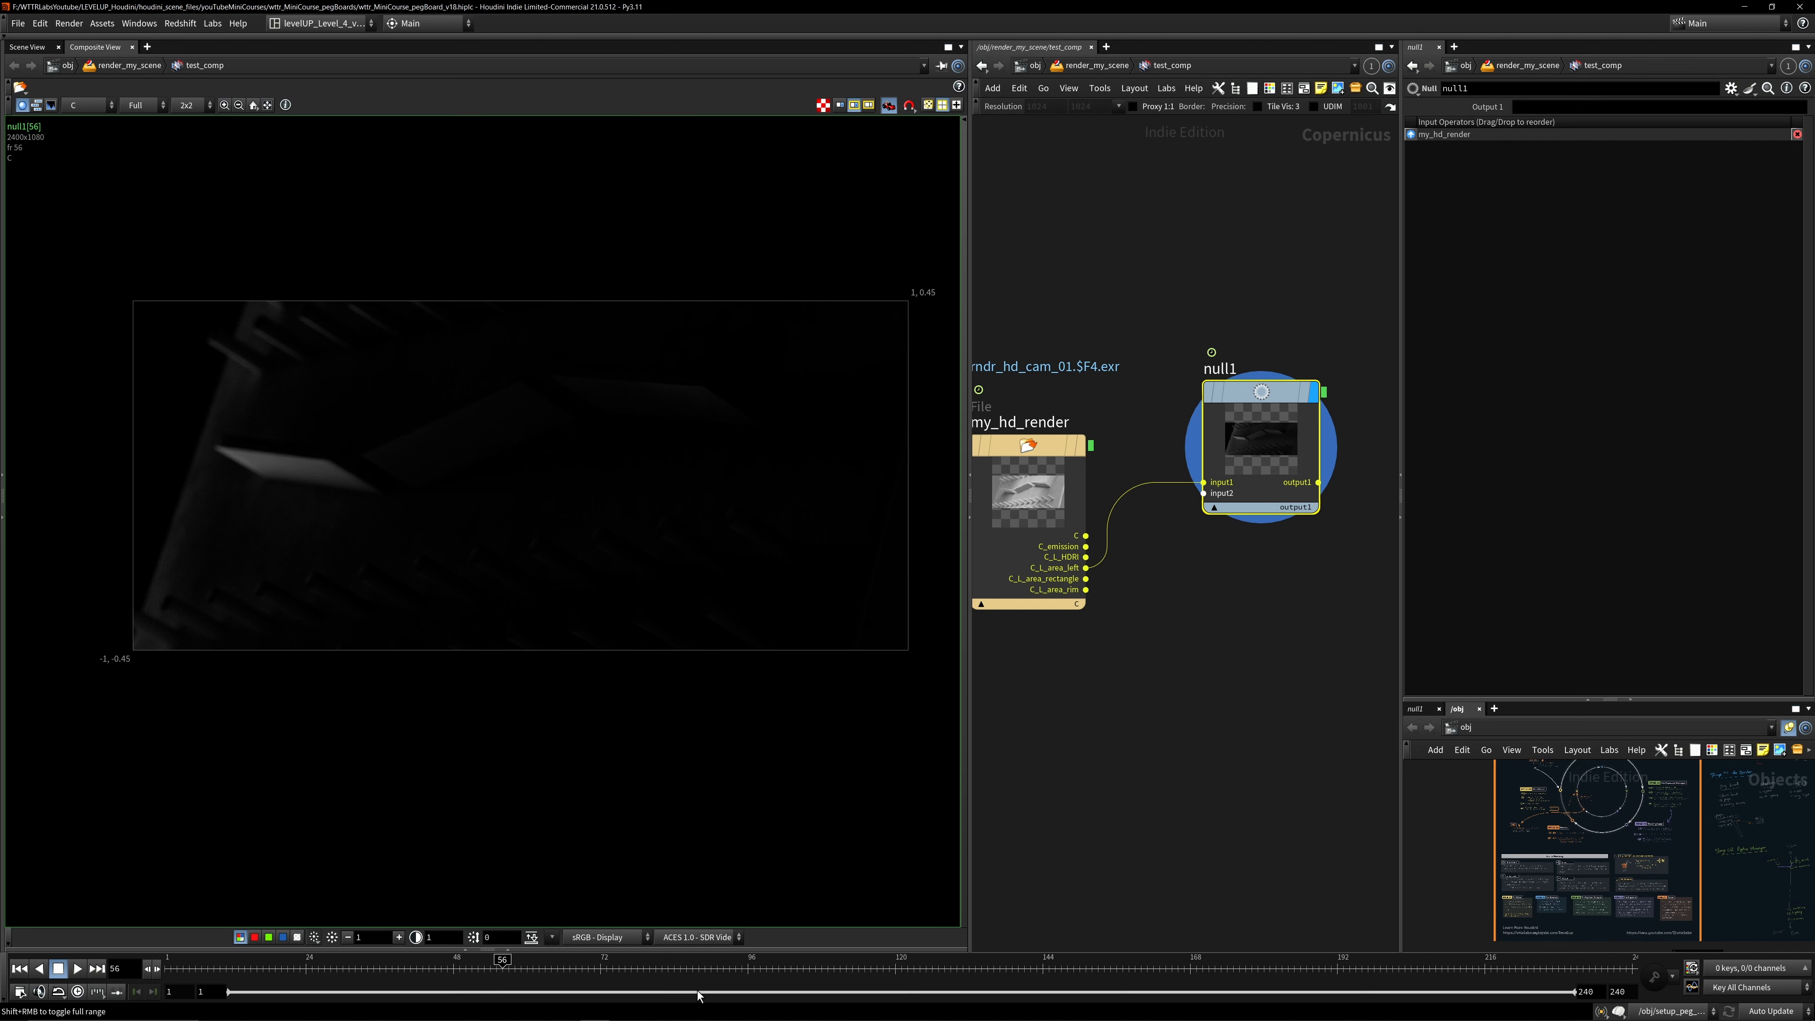
pyautogui.moveTo(688, 968); pyautogui.dragTo(976, 961)
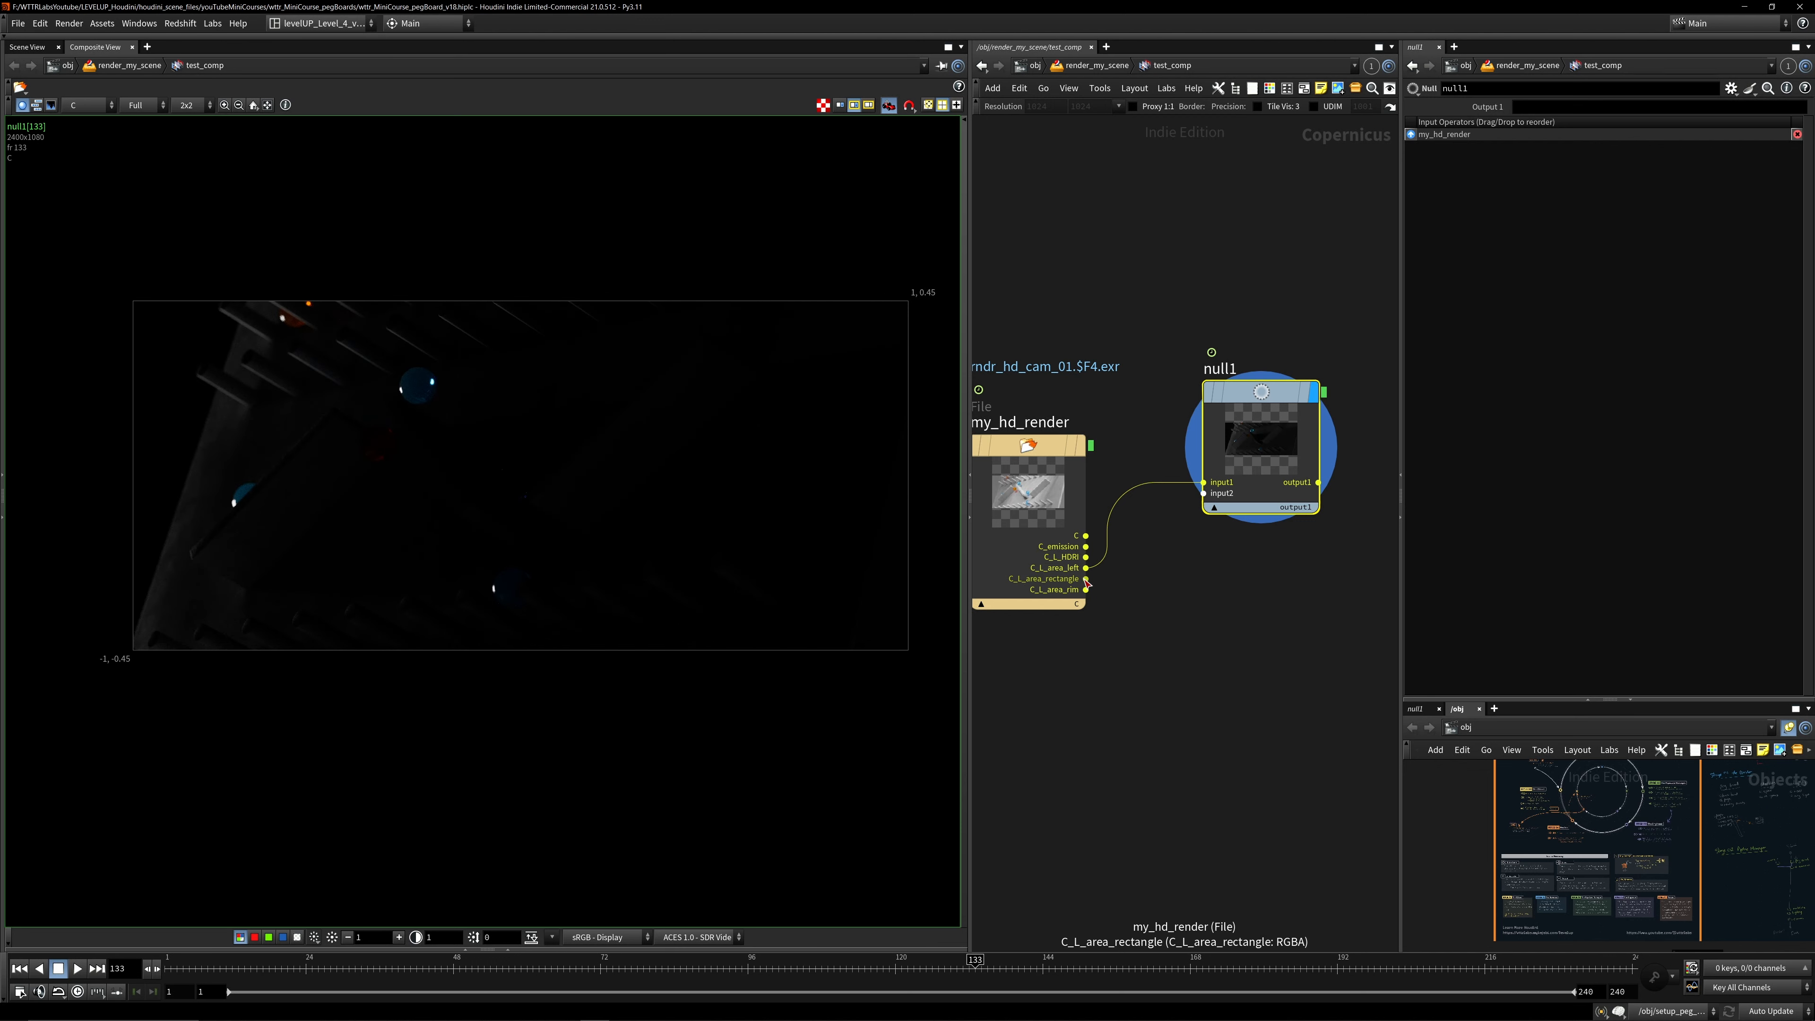
# - Inspect the C_L_area_rectangle and C_L_area_rim passes by wiring each in turn to the Null node's first input
pyautogui.click(1095, 568)
pyautogui.click(1085, 578)
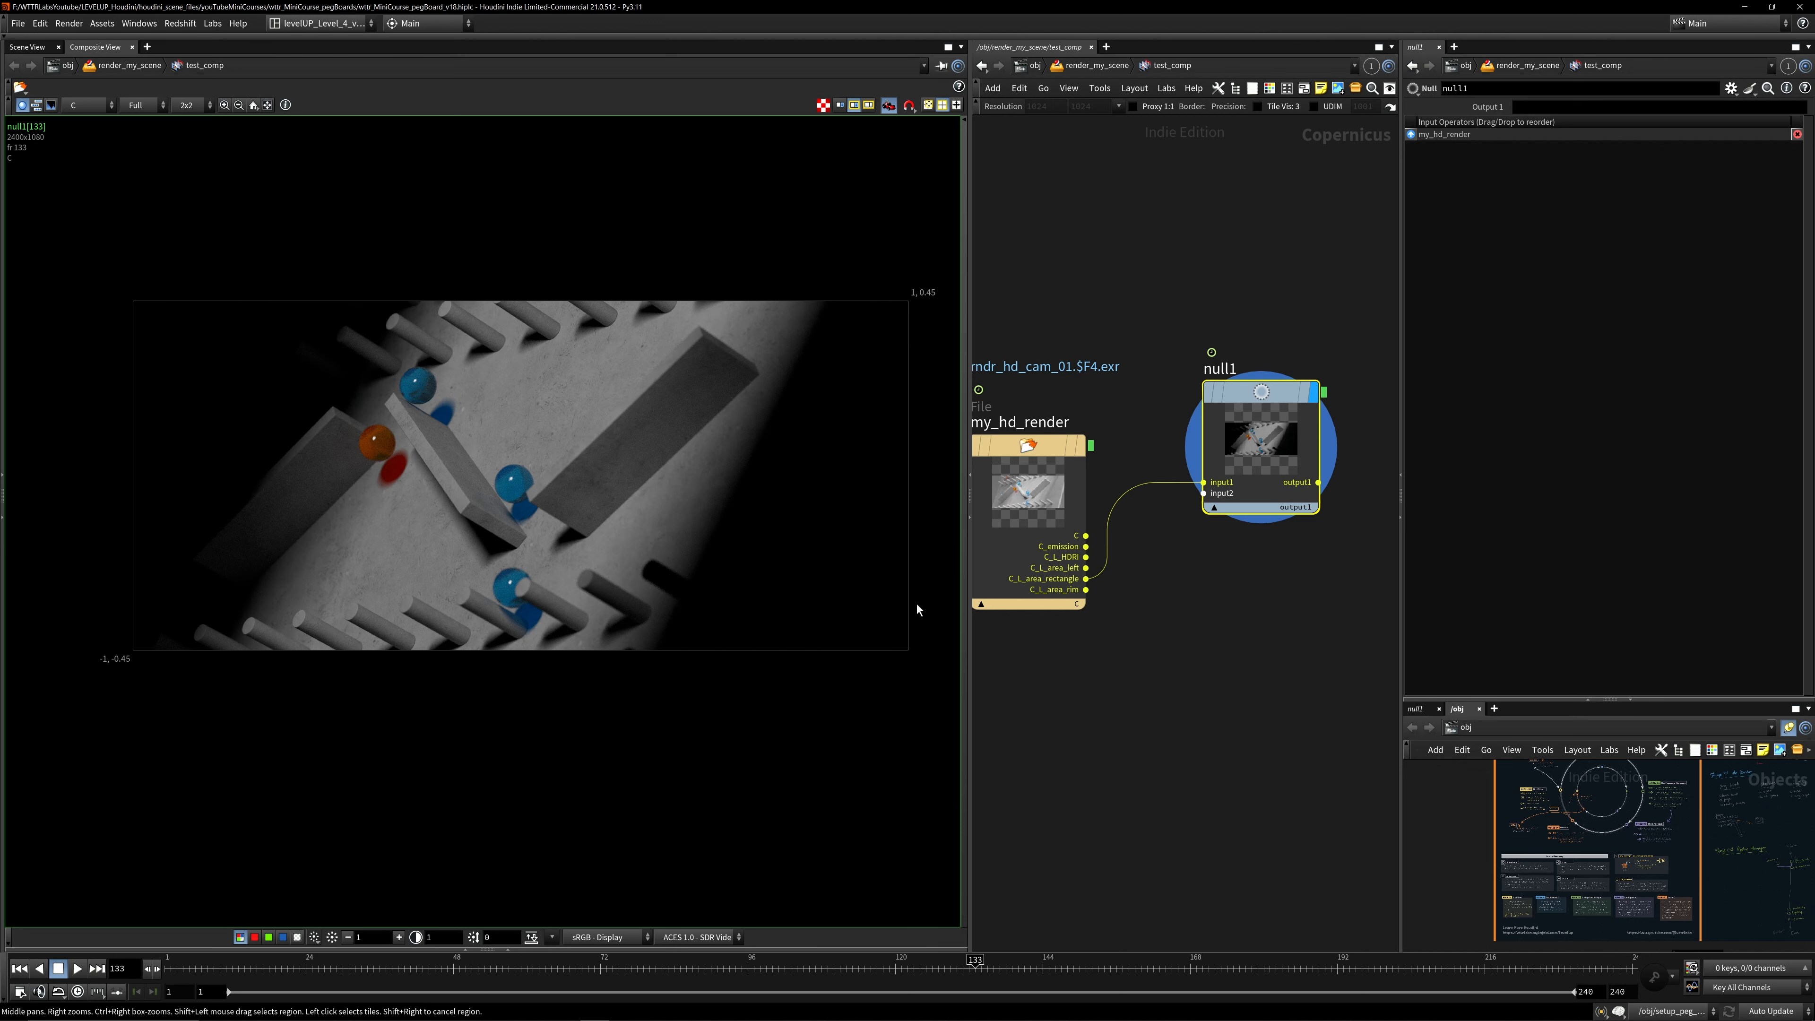
pyautogui.scroll(2, 1007, 617)
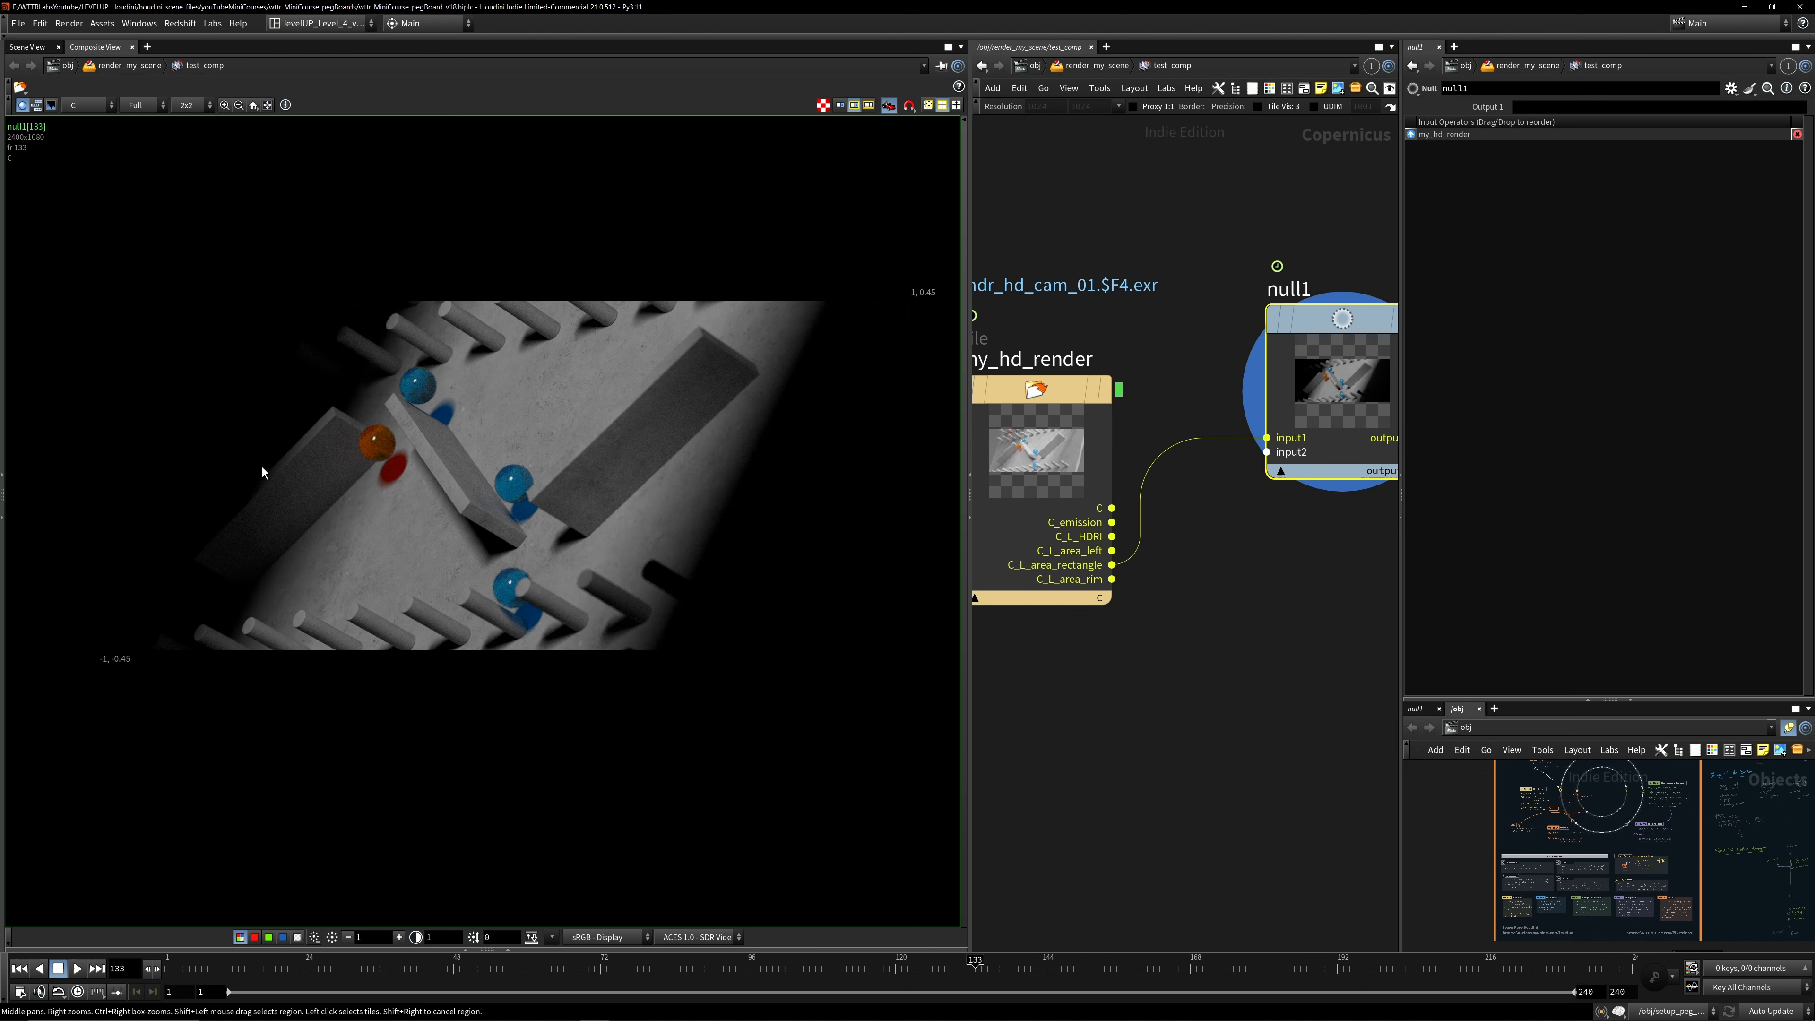
pyautogui.click(1112, 579)
pyautogui.scroll(-1, 652, 509)
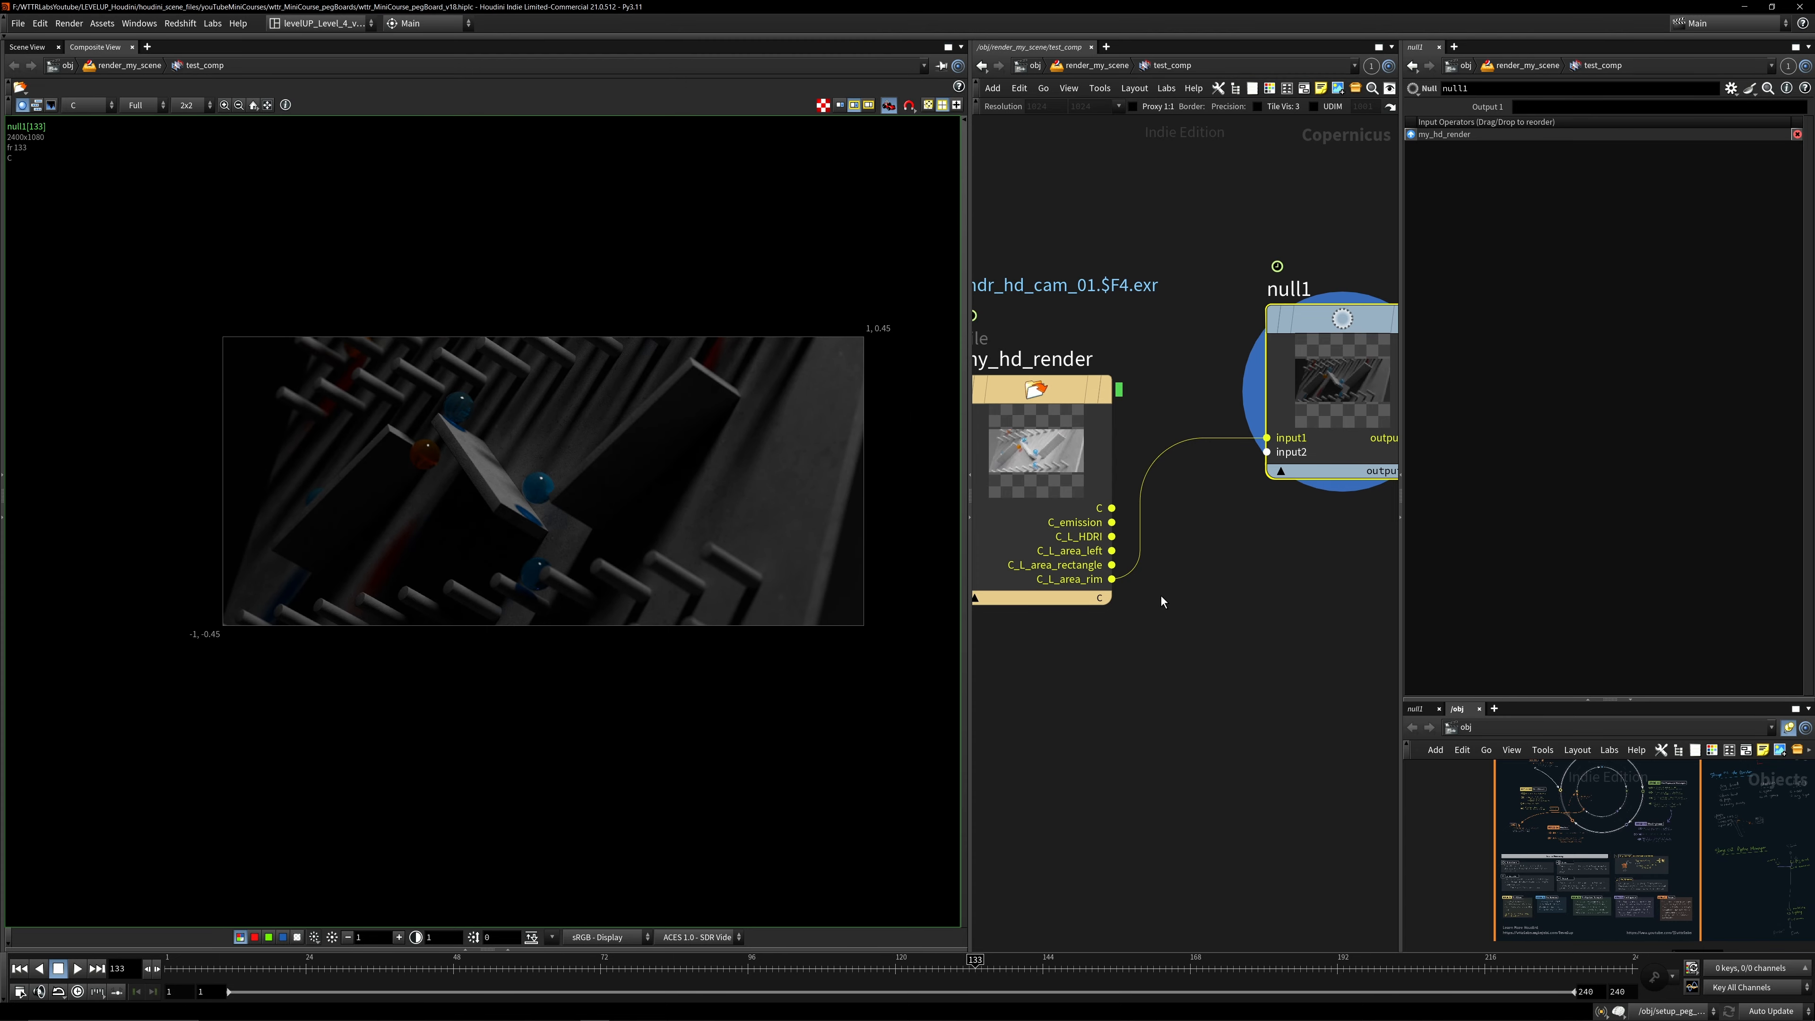
# - Add an Over blend node to the network above the Null node, making room around it
pyautogui.moveTo(1161, 601); pyautogui.dragTo(1050, 597, button='middle')
pyautogui.scroll(-3, 1050, 597)
pyautogui.moveTo(1138, 433); pyautogui.dragTo(1158, 623)
pyautogui.moveTo(1219, 565); pyautogui.dragTo(1236, 533, button='middle')
pyautogui.press('Tab')
pyautogui.write('a')
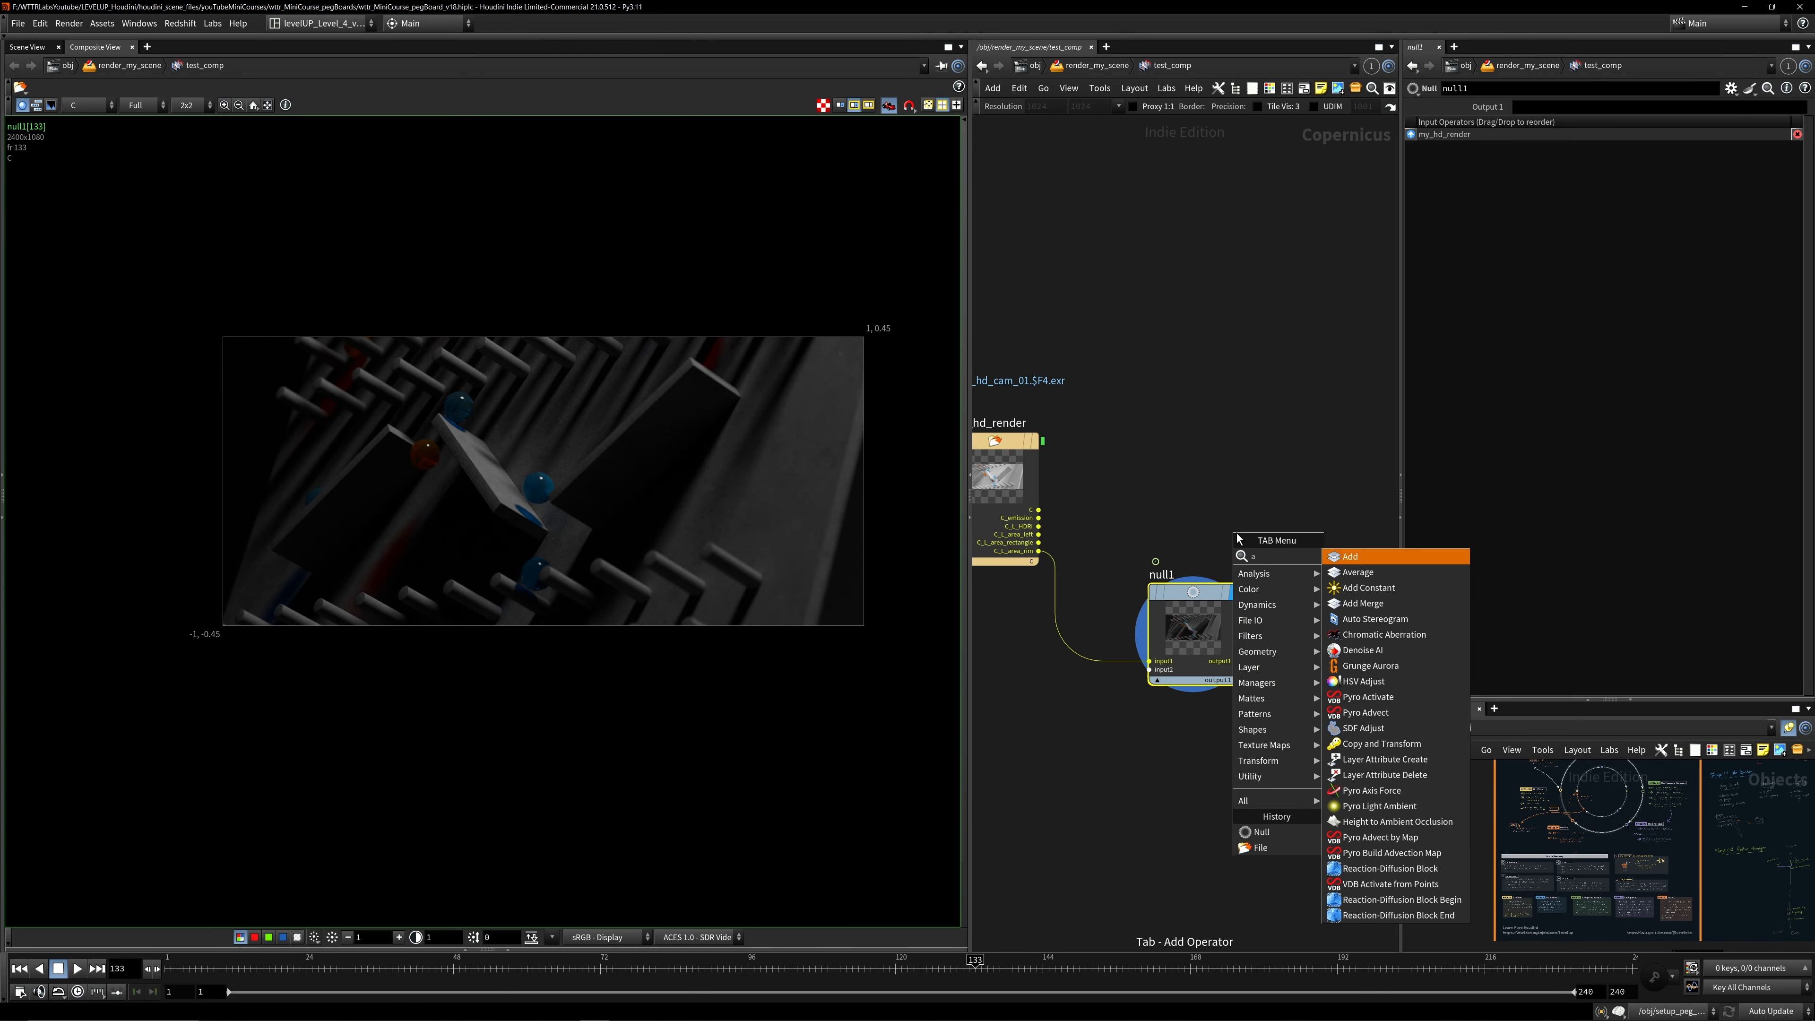
pyautogui.press('BackSpace')
pyautogui.write('over')
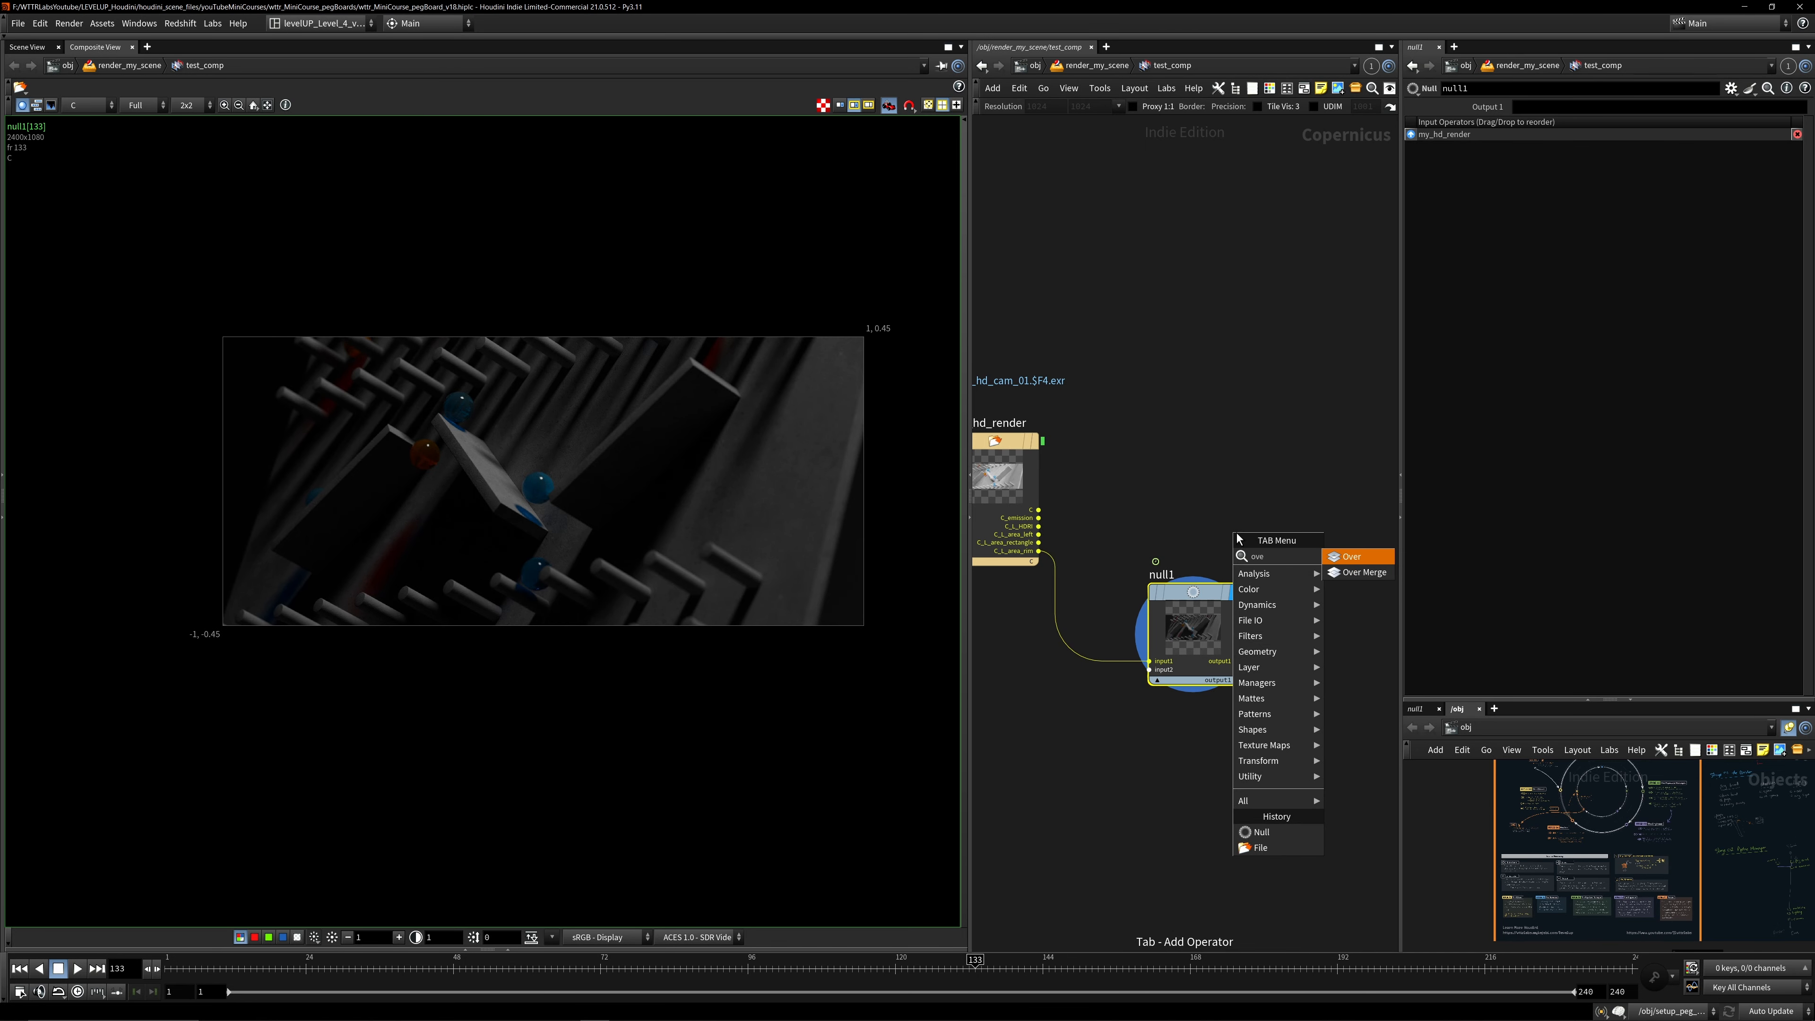
pyautogui.press('Return')
pyautogui.click(1236, 533)
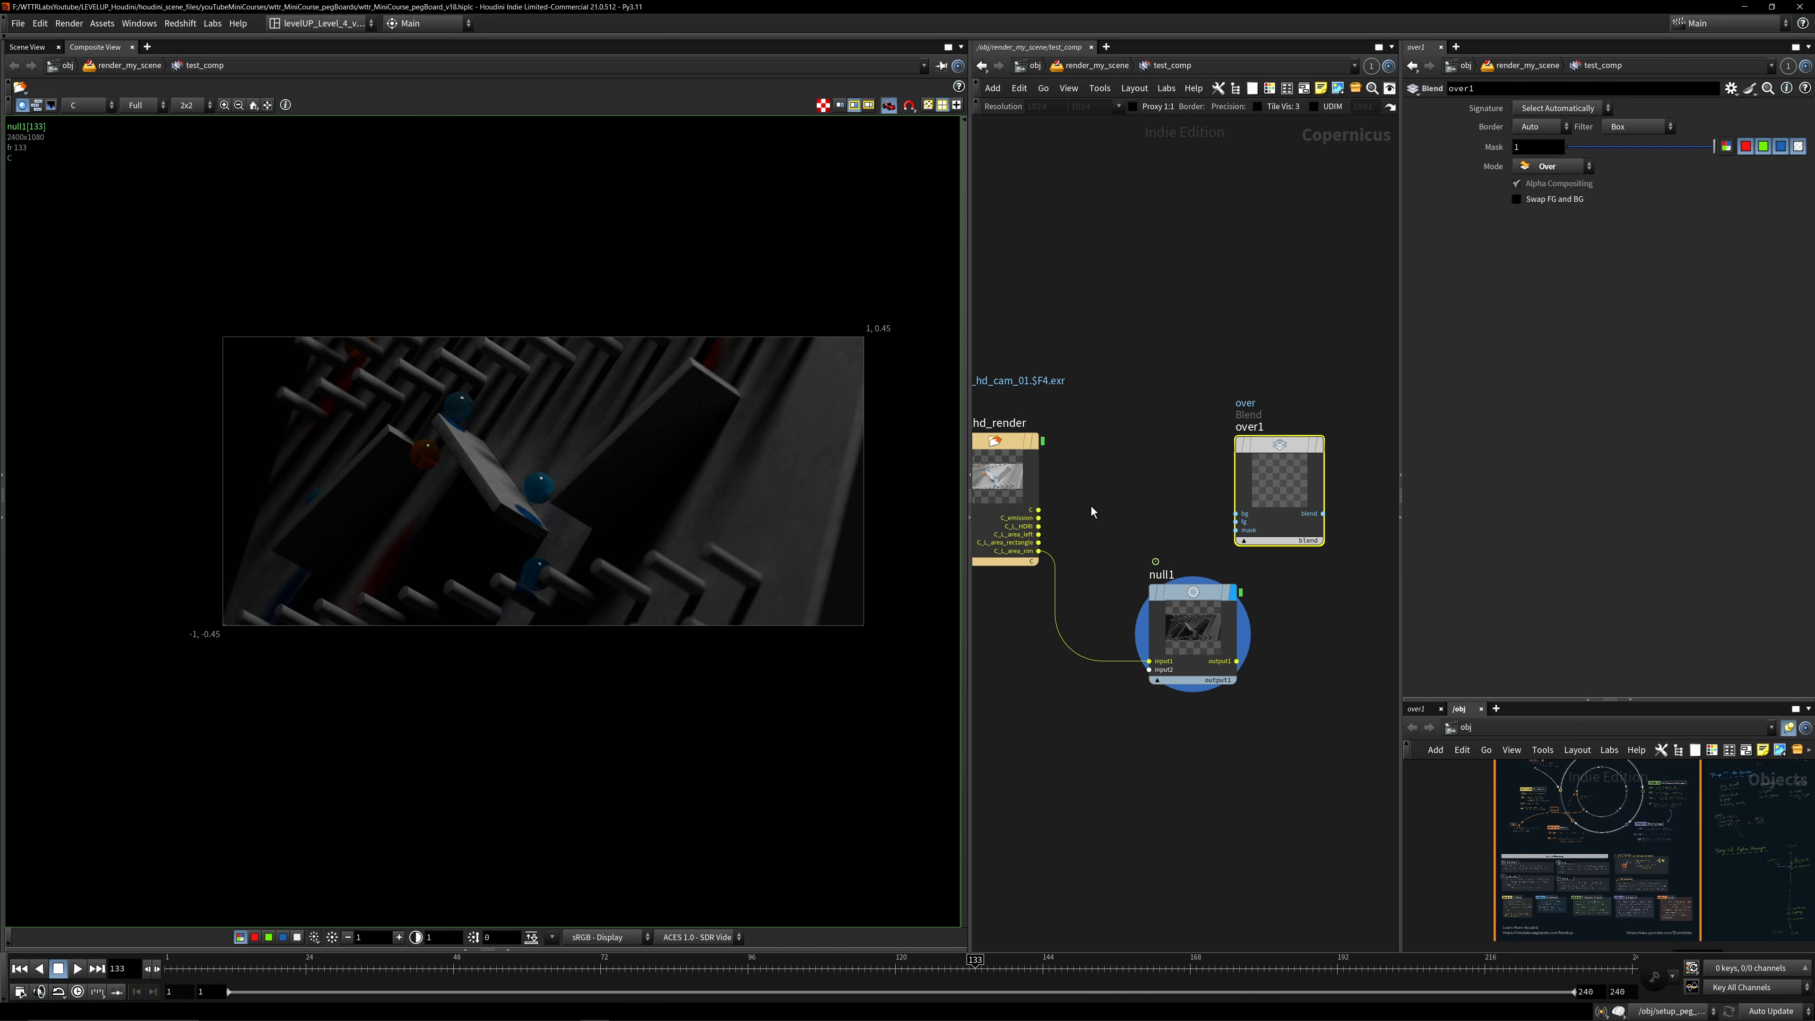
# - Connect my_hd_render's C_L_HDRI output to the Over node's bg input and C_L_area_left to its fg input
pyautogui.click(1039, 527)
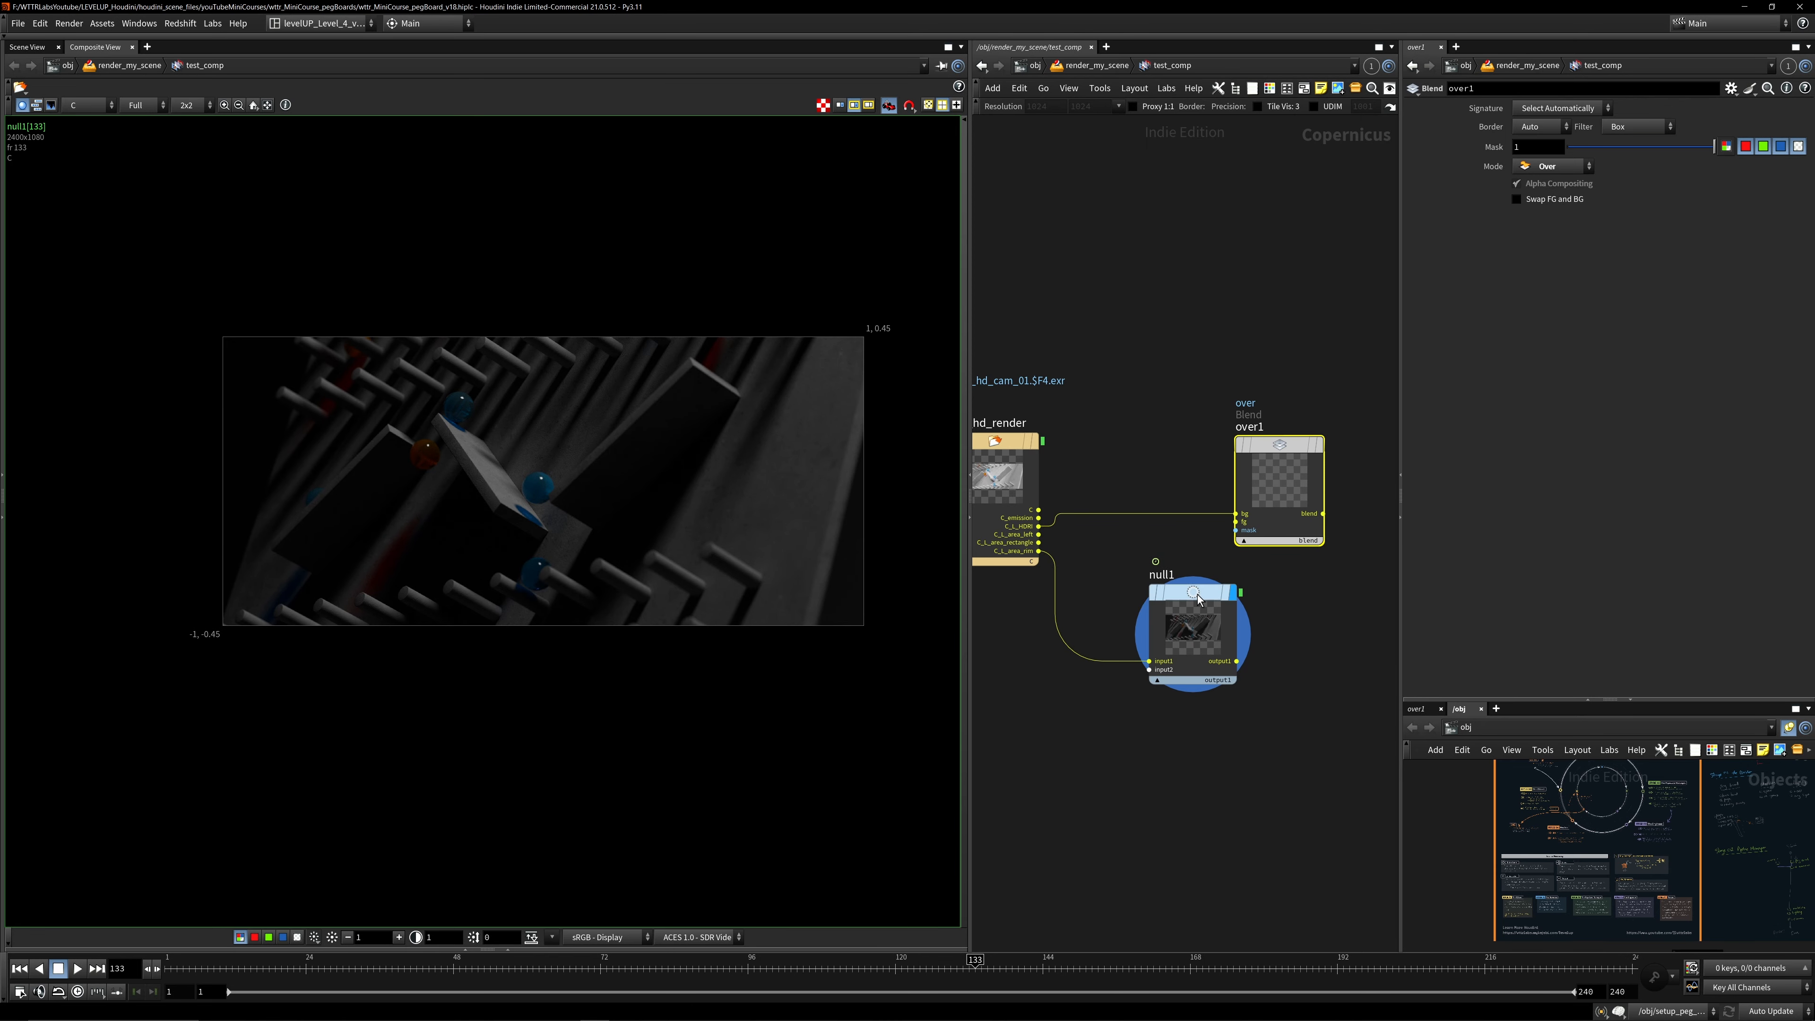
pyautogui.moveTo(1202, 597); pyautogui.dragTo(1196, 619)
pyautogui.click(1038, 534)
pyautogui.click(1235, 522)
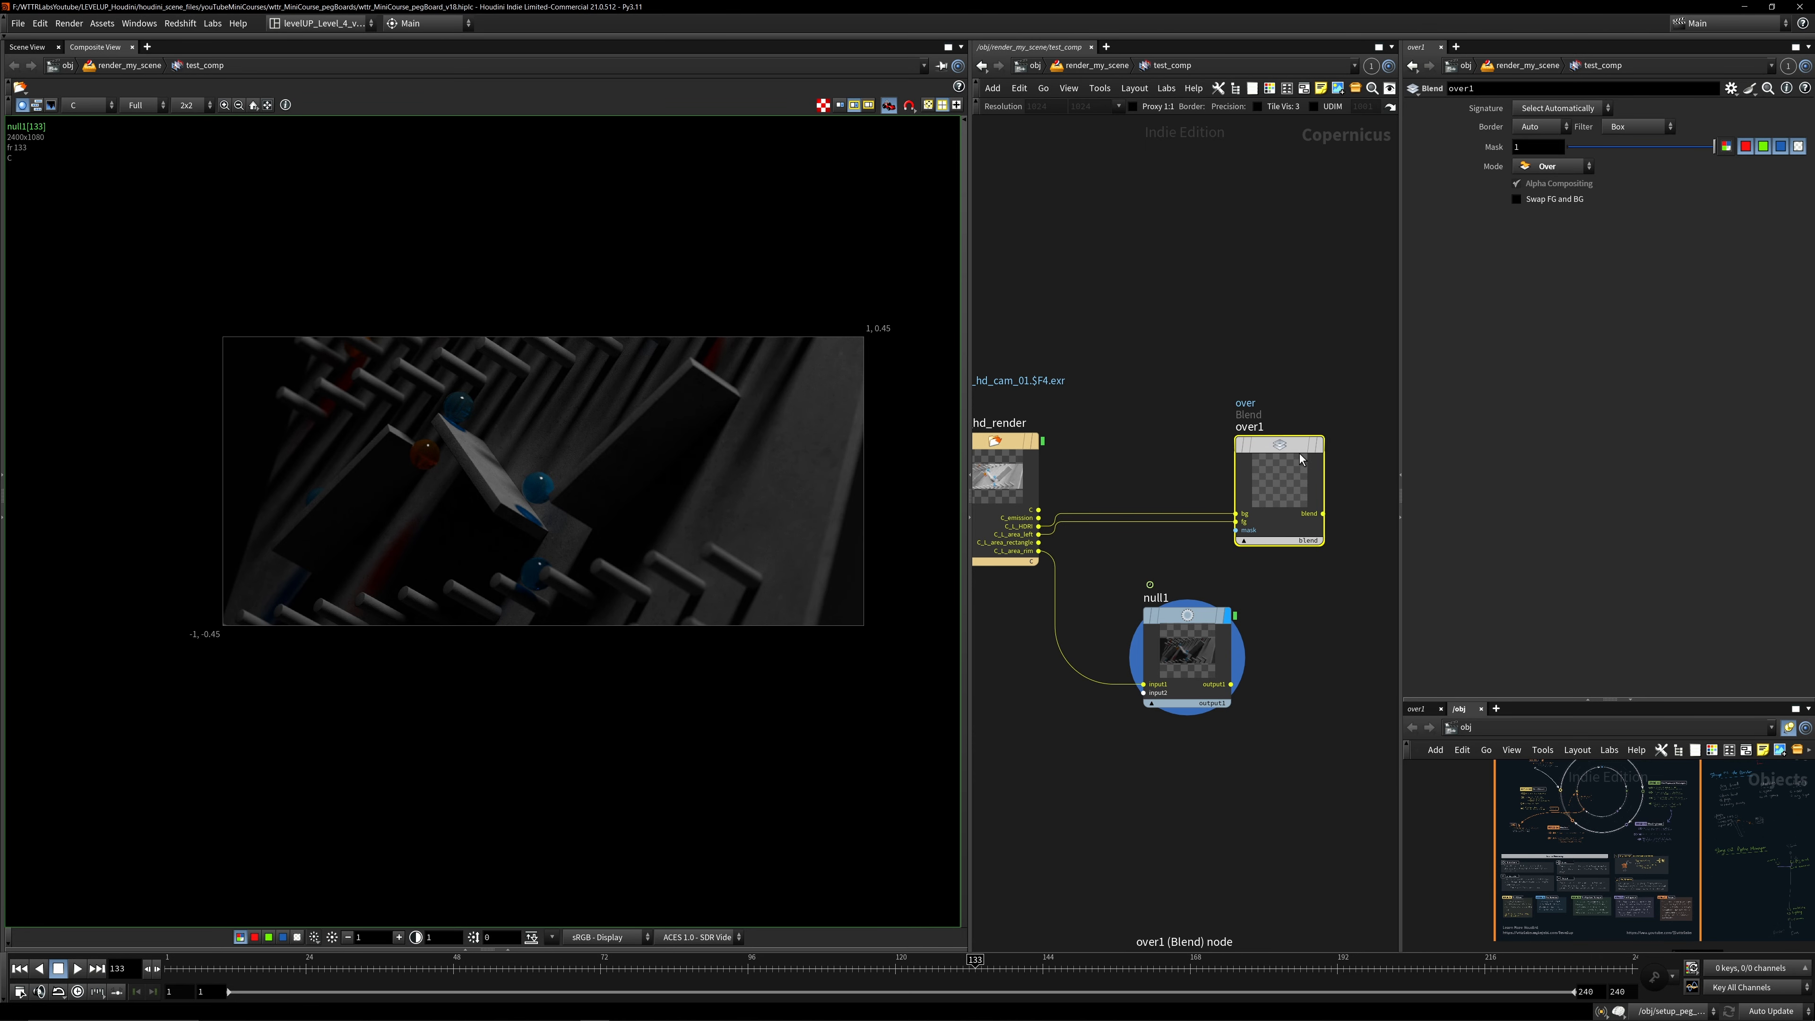
# - Display the Over node's result and set its blend mode to Add
pyautogui.click(1318, 445)
pyautogui.click(1553, 166)
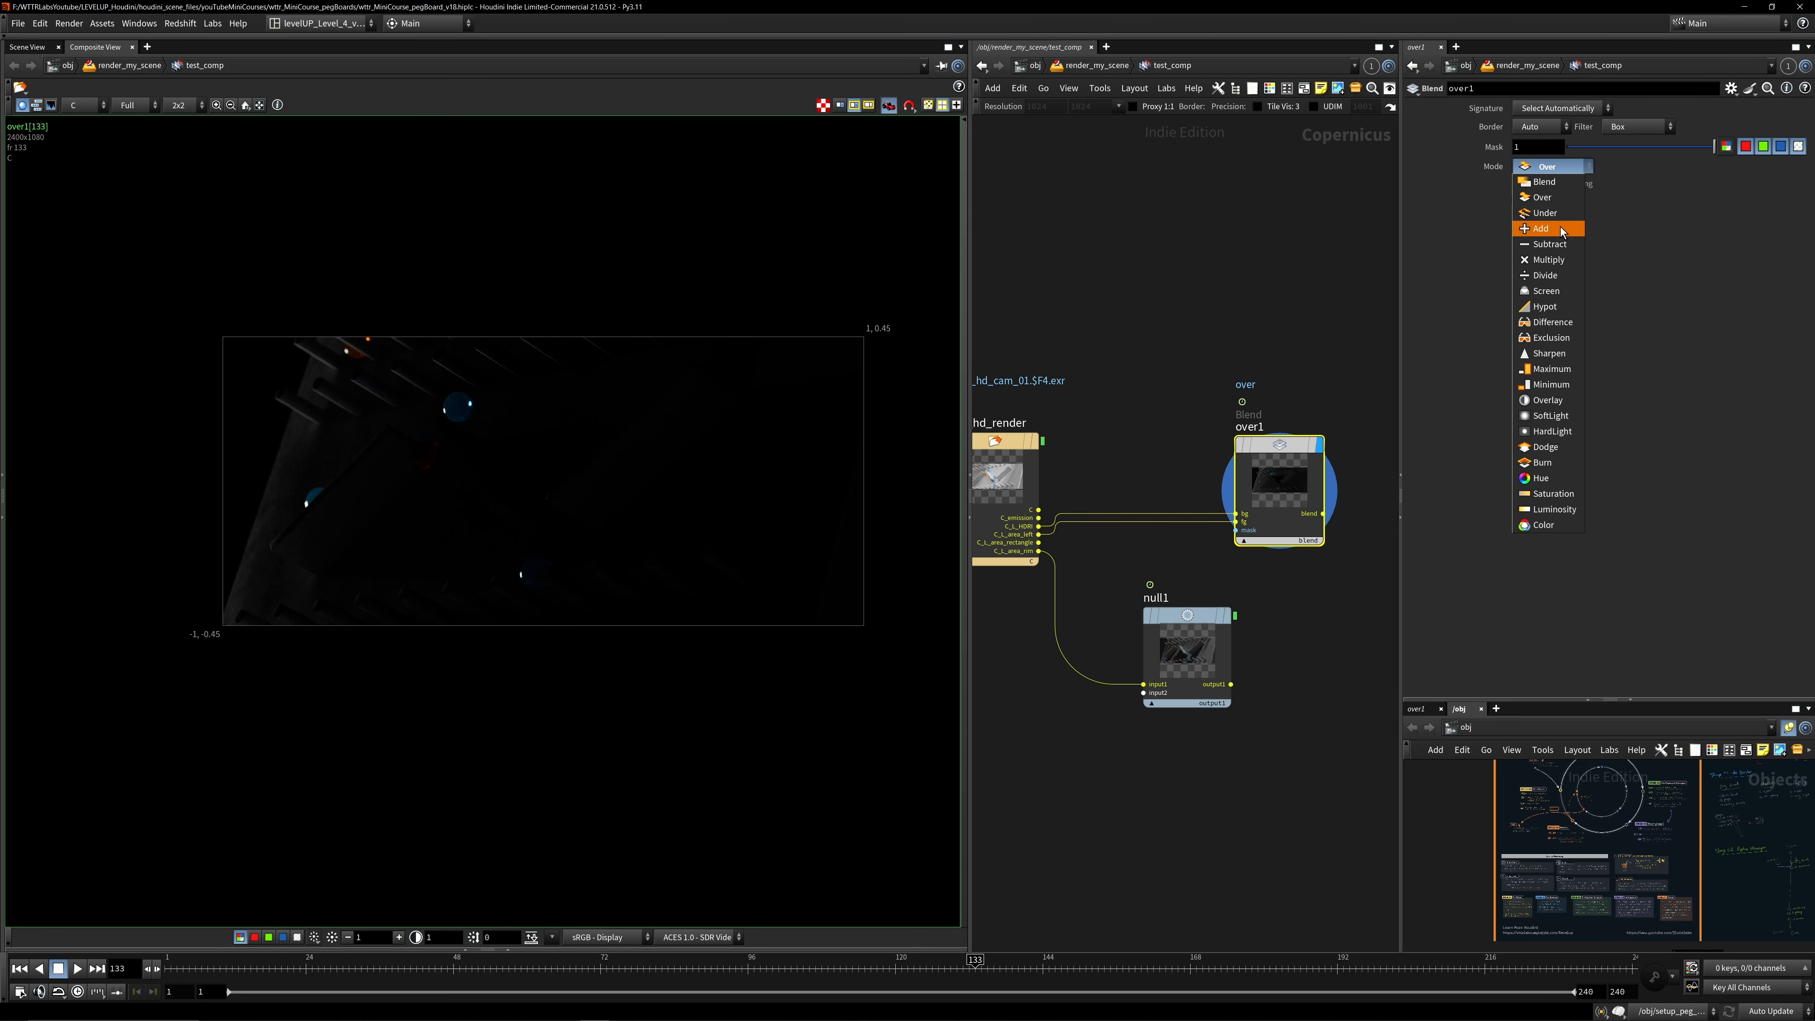
pyautogui.click(1544, 230)
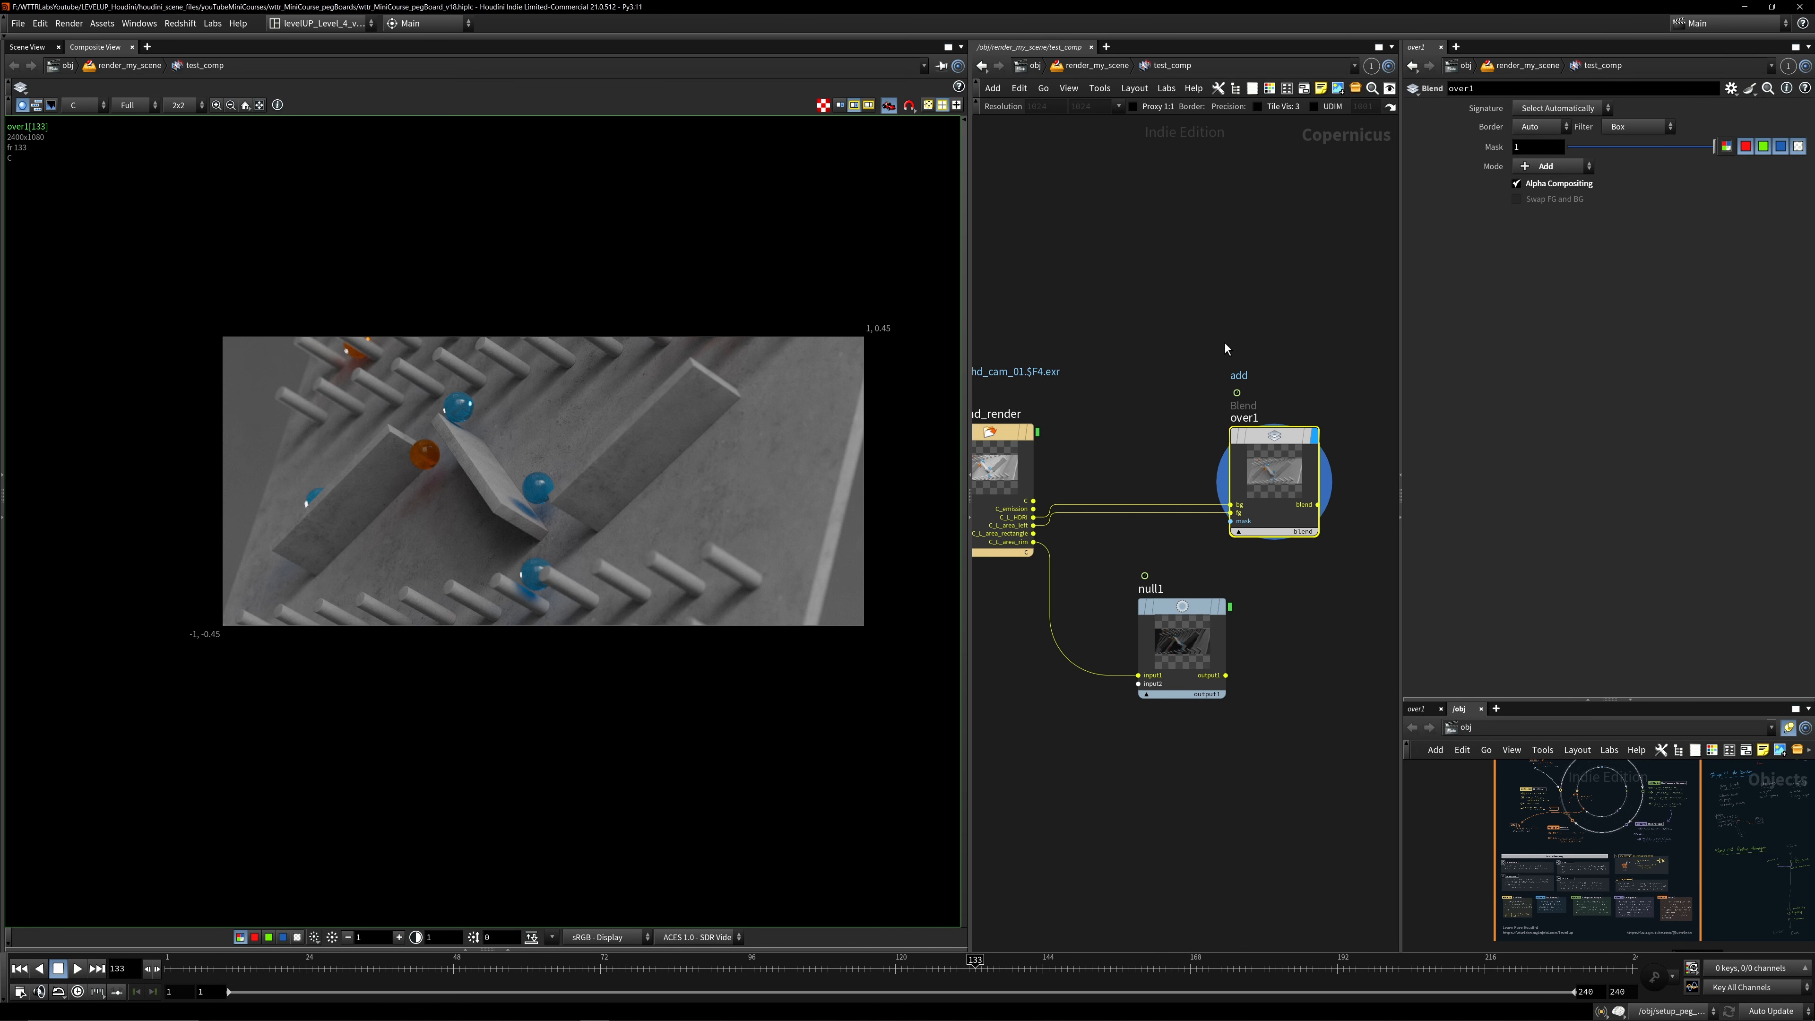
# - Widen the network editor and disconnect the C_L_HDRI and C_L_area_left wires from the Over node
pyautogui.scroll(-2, 1147, 431)
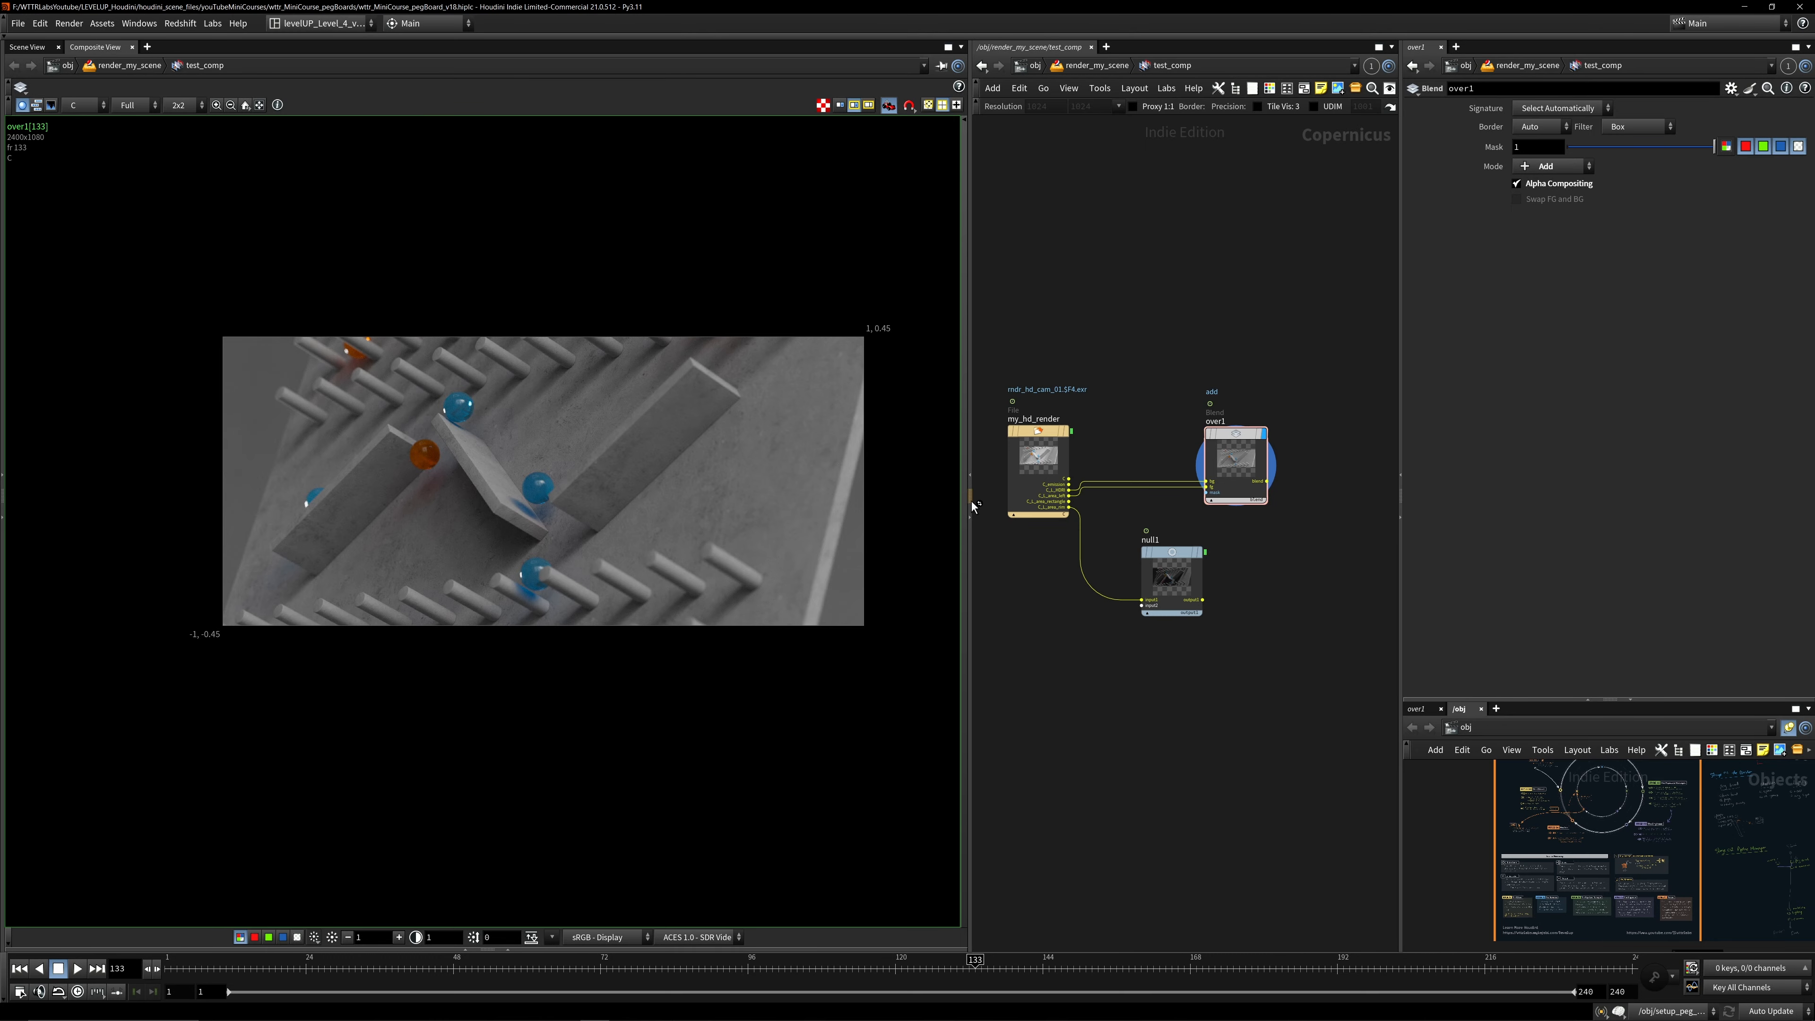
pyautogui.moveTo(971, 500); pyautogui.dragTo(856, 500)
pyautogui.moveTo(1114, 550); pyautogui.dragTo(1124, 562)
pyautogui.scroll(4, 1134, 439)
pyautogui.moveTo(1151, 429)
pyautogui.mouseDown()
pyautogui.moveTo(1050, 450)
pyautogui.moveTo(1154, 422)
pyautogui.mouseUp()
pyautogui.scroll(-2, 1141, 484)
pyautogui.scroll(1, 1049, 589)
pyautogui.moveTo(1093, 636); pyautogui.dragTo(1121, 656)
pyautogui.moveTo(981, 587); pyautogui.dragTo(1106, 524, button='middle')
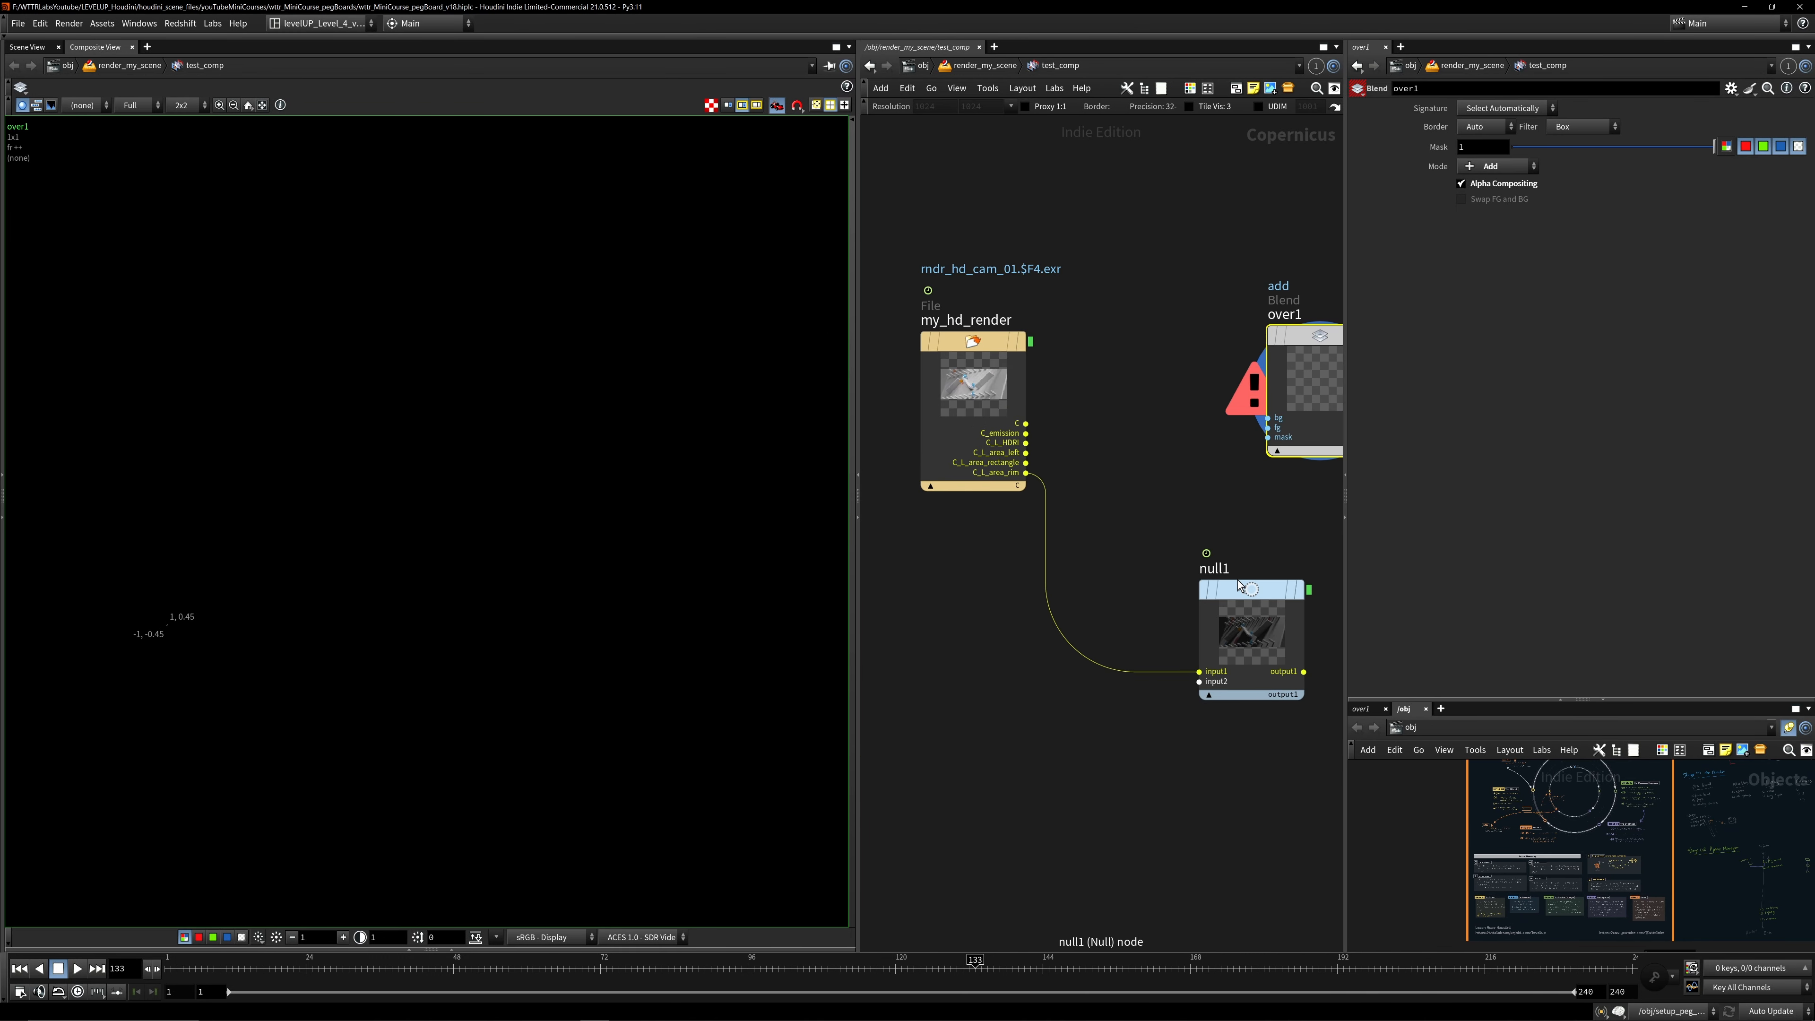
# - Rename the Null node carrying the C_L_area_rim pass as rim_light_area and delete the disconnected Over node
pyautogui.moveTo(1201, 569); pyautogui.dragTo(1224, 570)
pyautogui.write('Are1')
pyautogui.doubleClick(1224, 569)
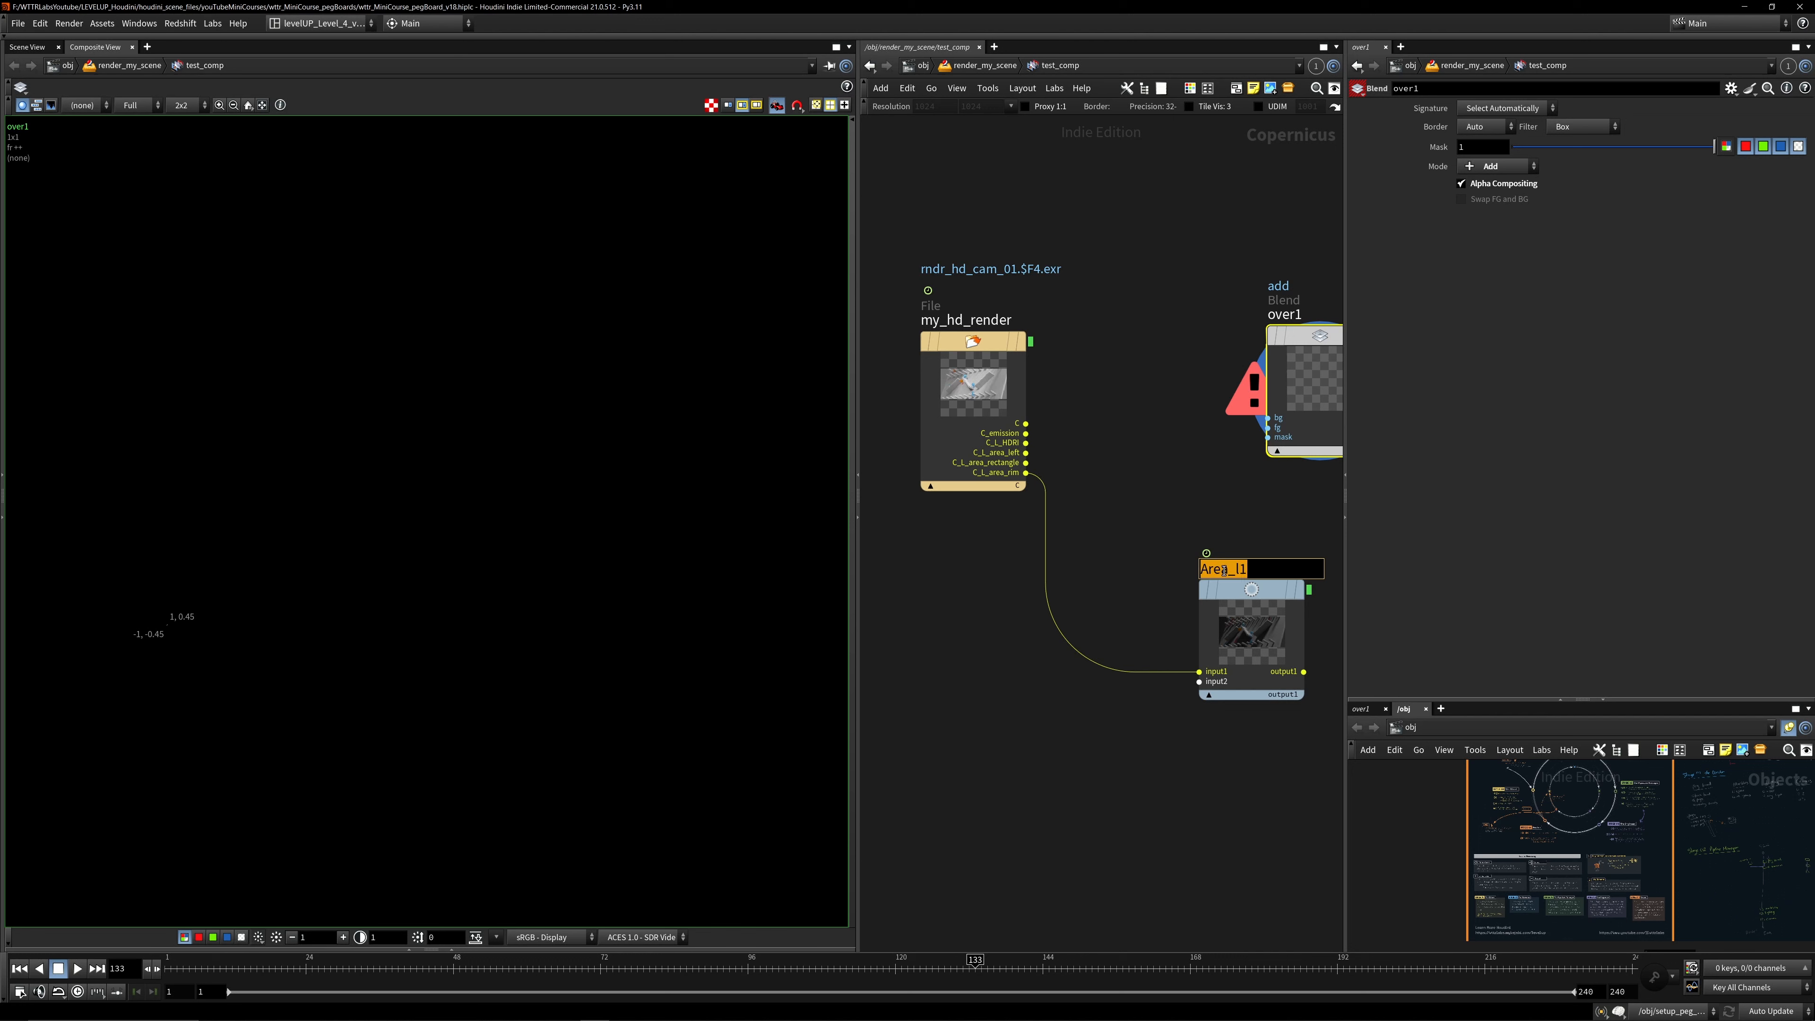
pyautogui.write('rim_light_area')
pyautogui.press('Return')
pyautogui.scroll(-3, 1180, 469)
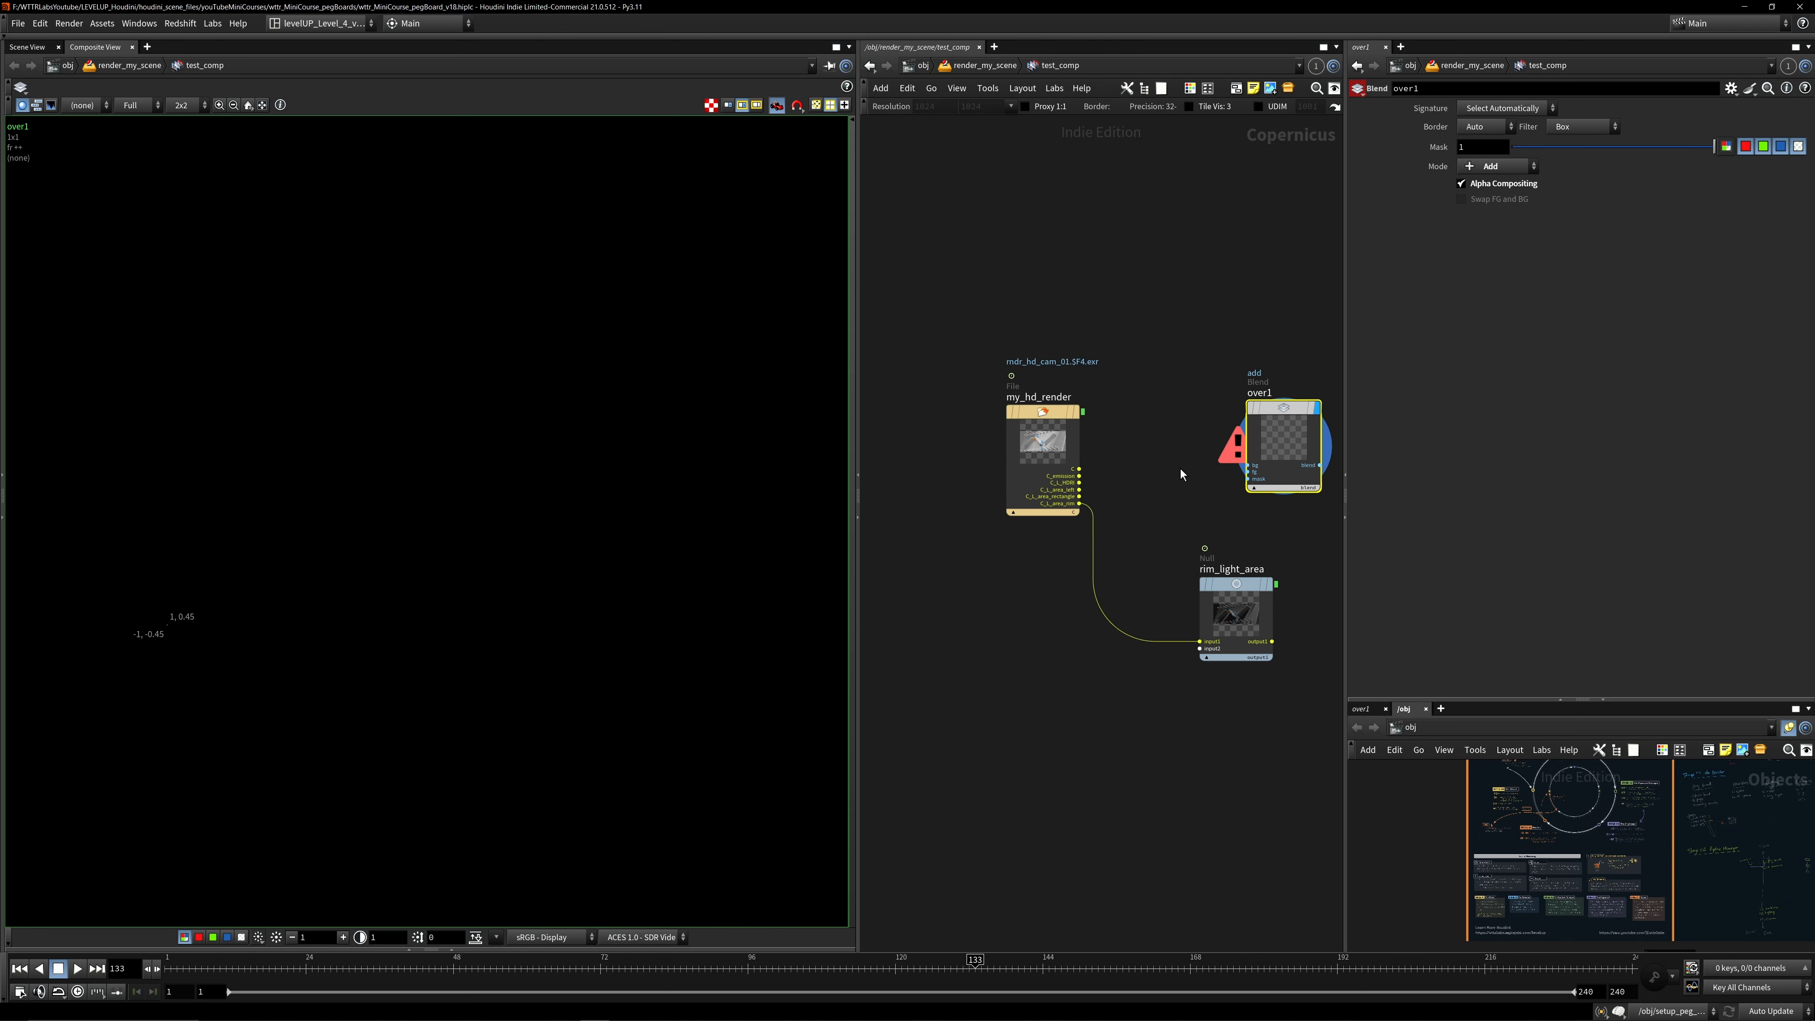
pyautogui.press('Delete')
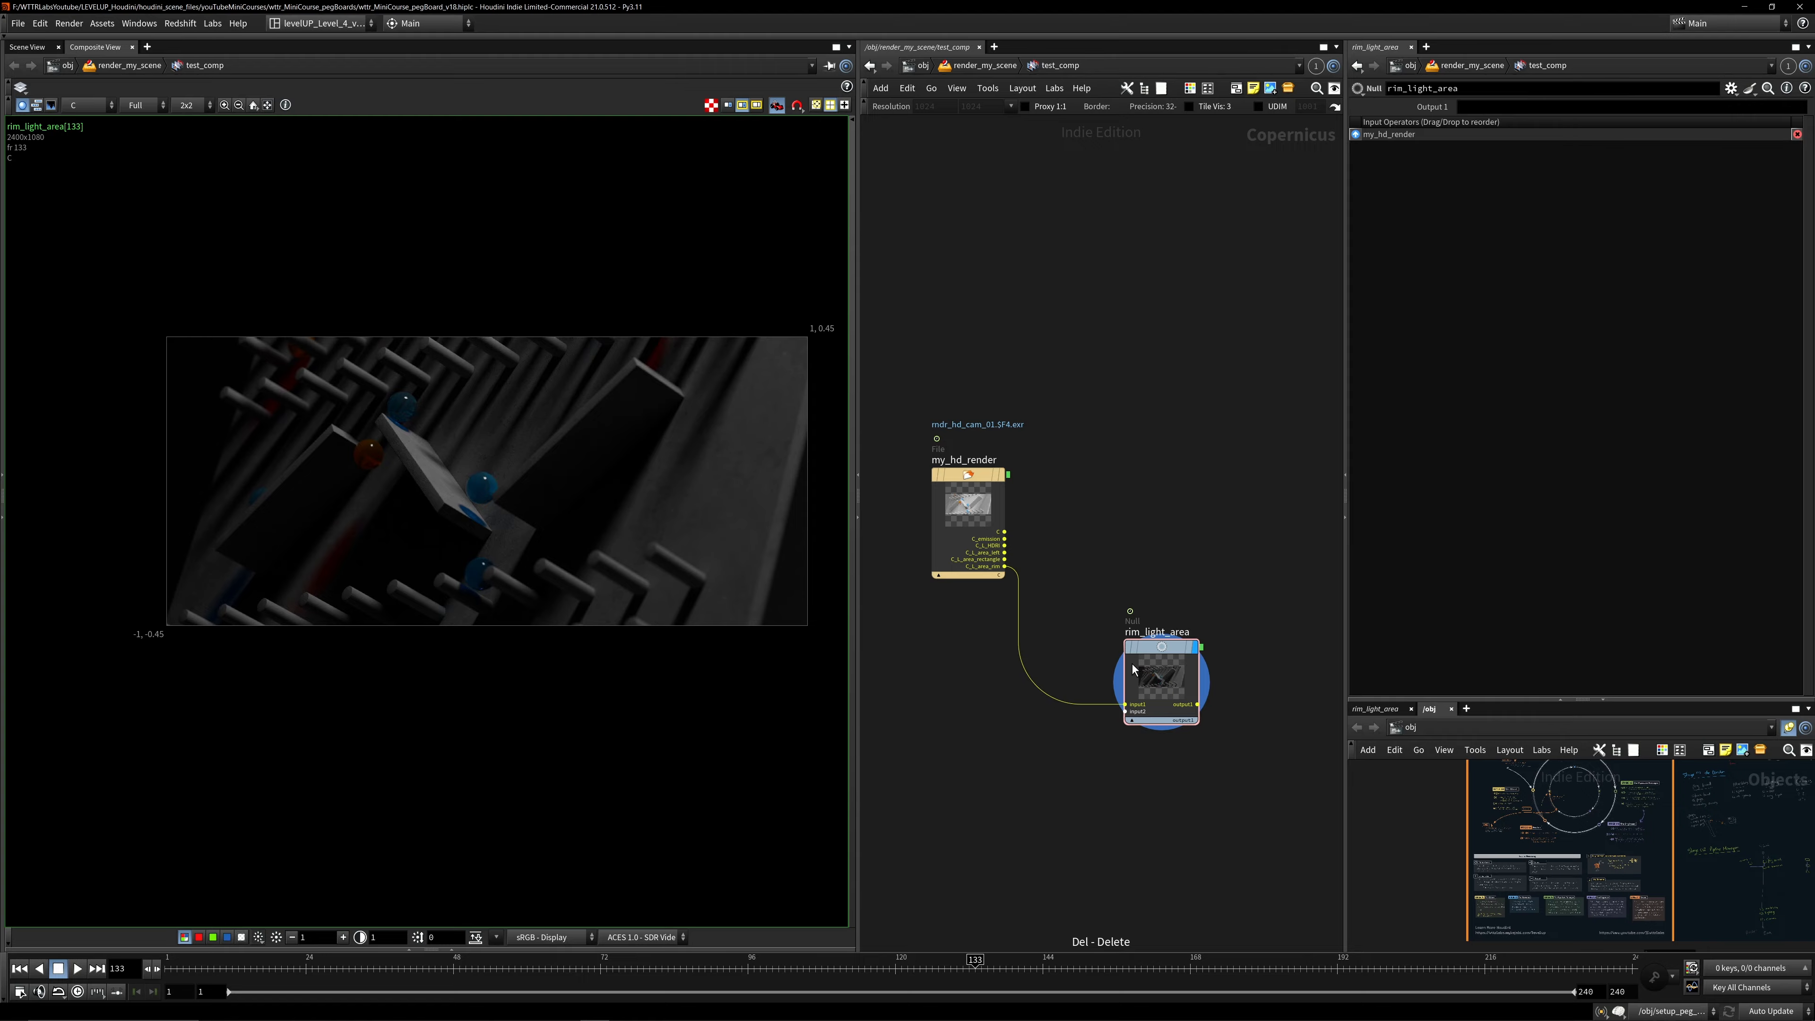
# - Duplicate the rim_light_area Null, feed it the C_L_area_rectangle pass, and name the copy middle_highlight
pyautogui.keyDown('alt'); pyautogui.moveTo(1136, 667); pyautogui.dragTo(1168, 551); pyautogui.keyUp('alt')
pyautogui.scroll(3, 1006, 561)
pyautogui.moveTo(1004, 558); pyautogui.dragTo(1250, 591)
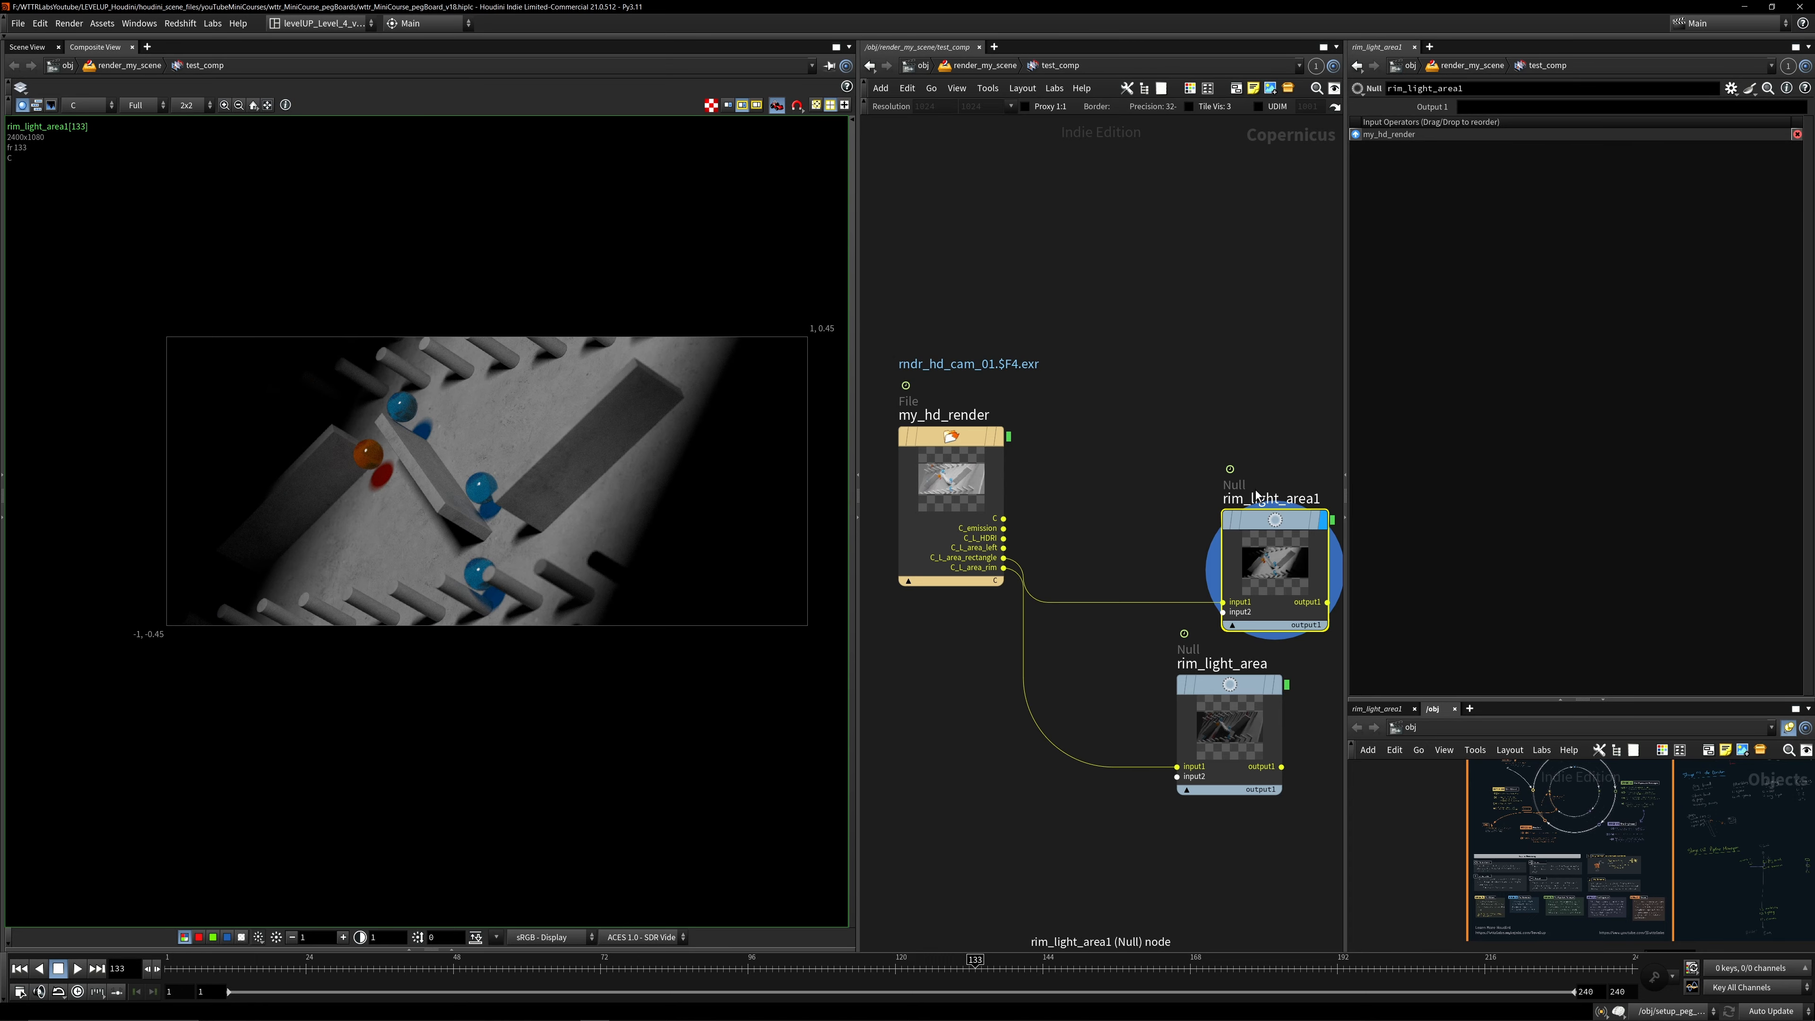
pyautogui.doubleClick(1263, 499)
pyautogui.write('a')
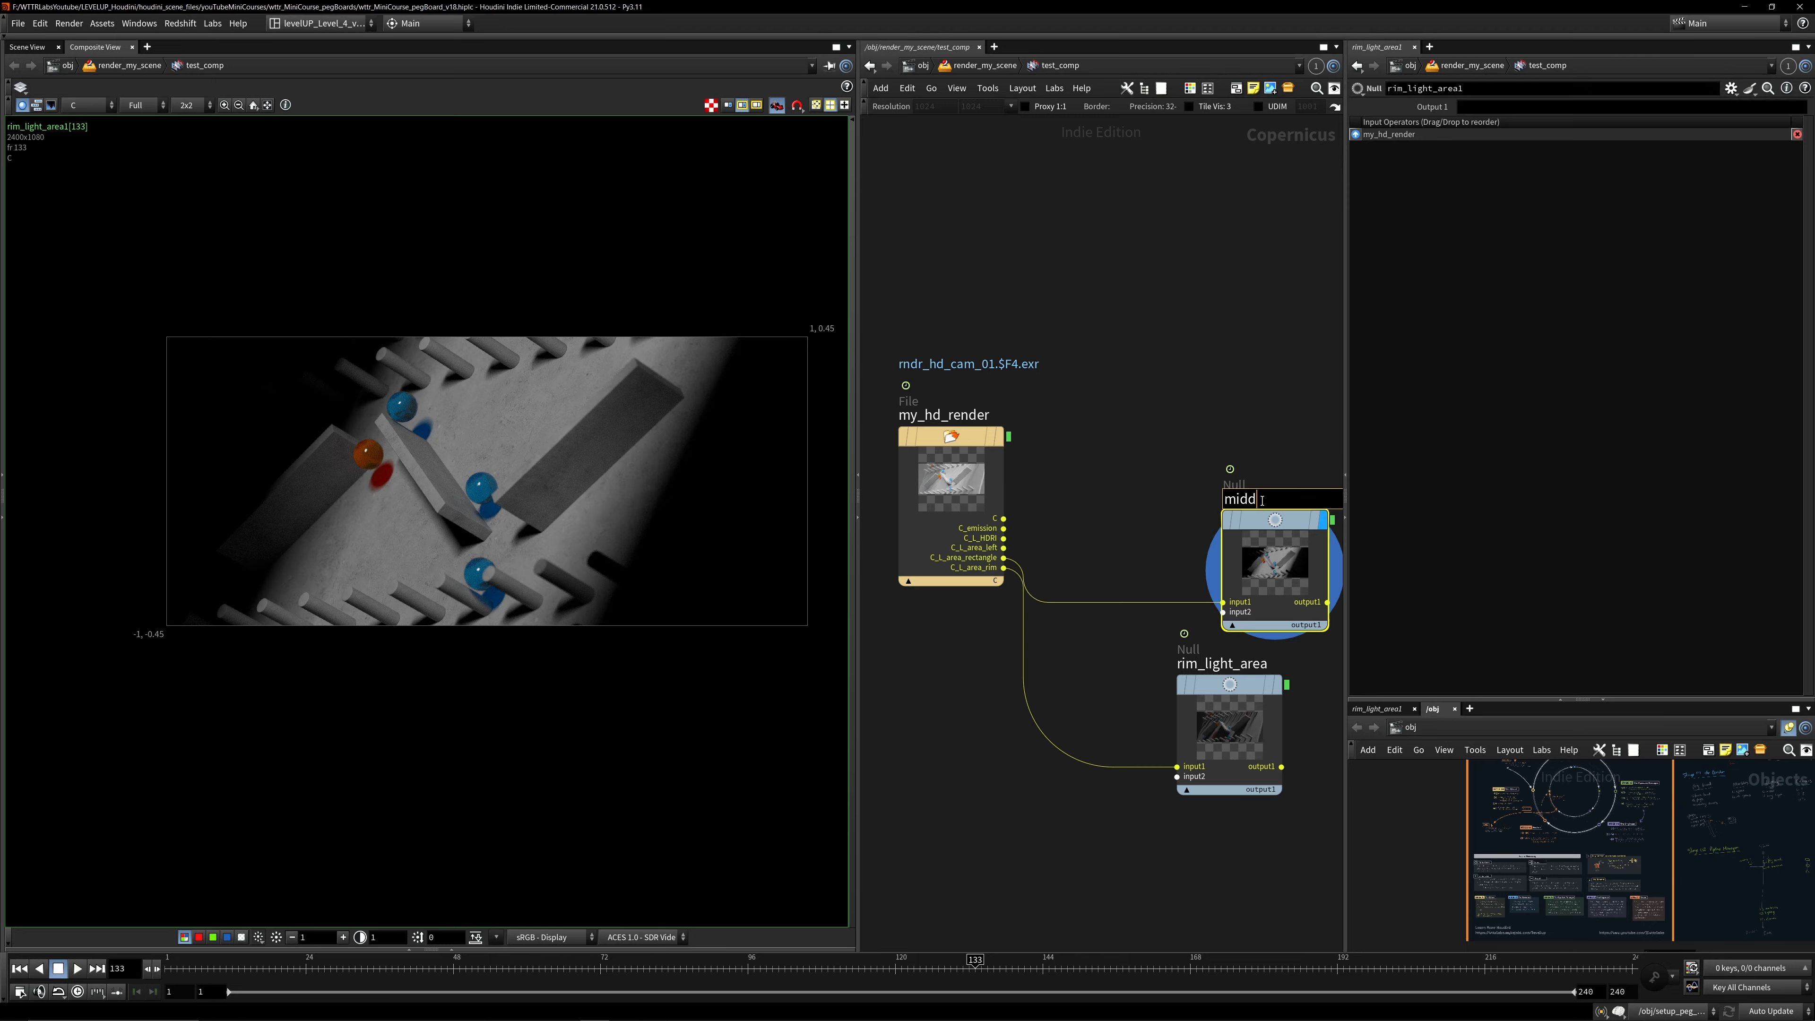
pyautogui.write('iddle_highlight')
pyautogui.press('Return')
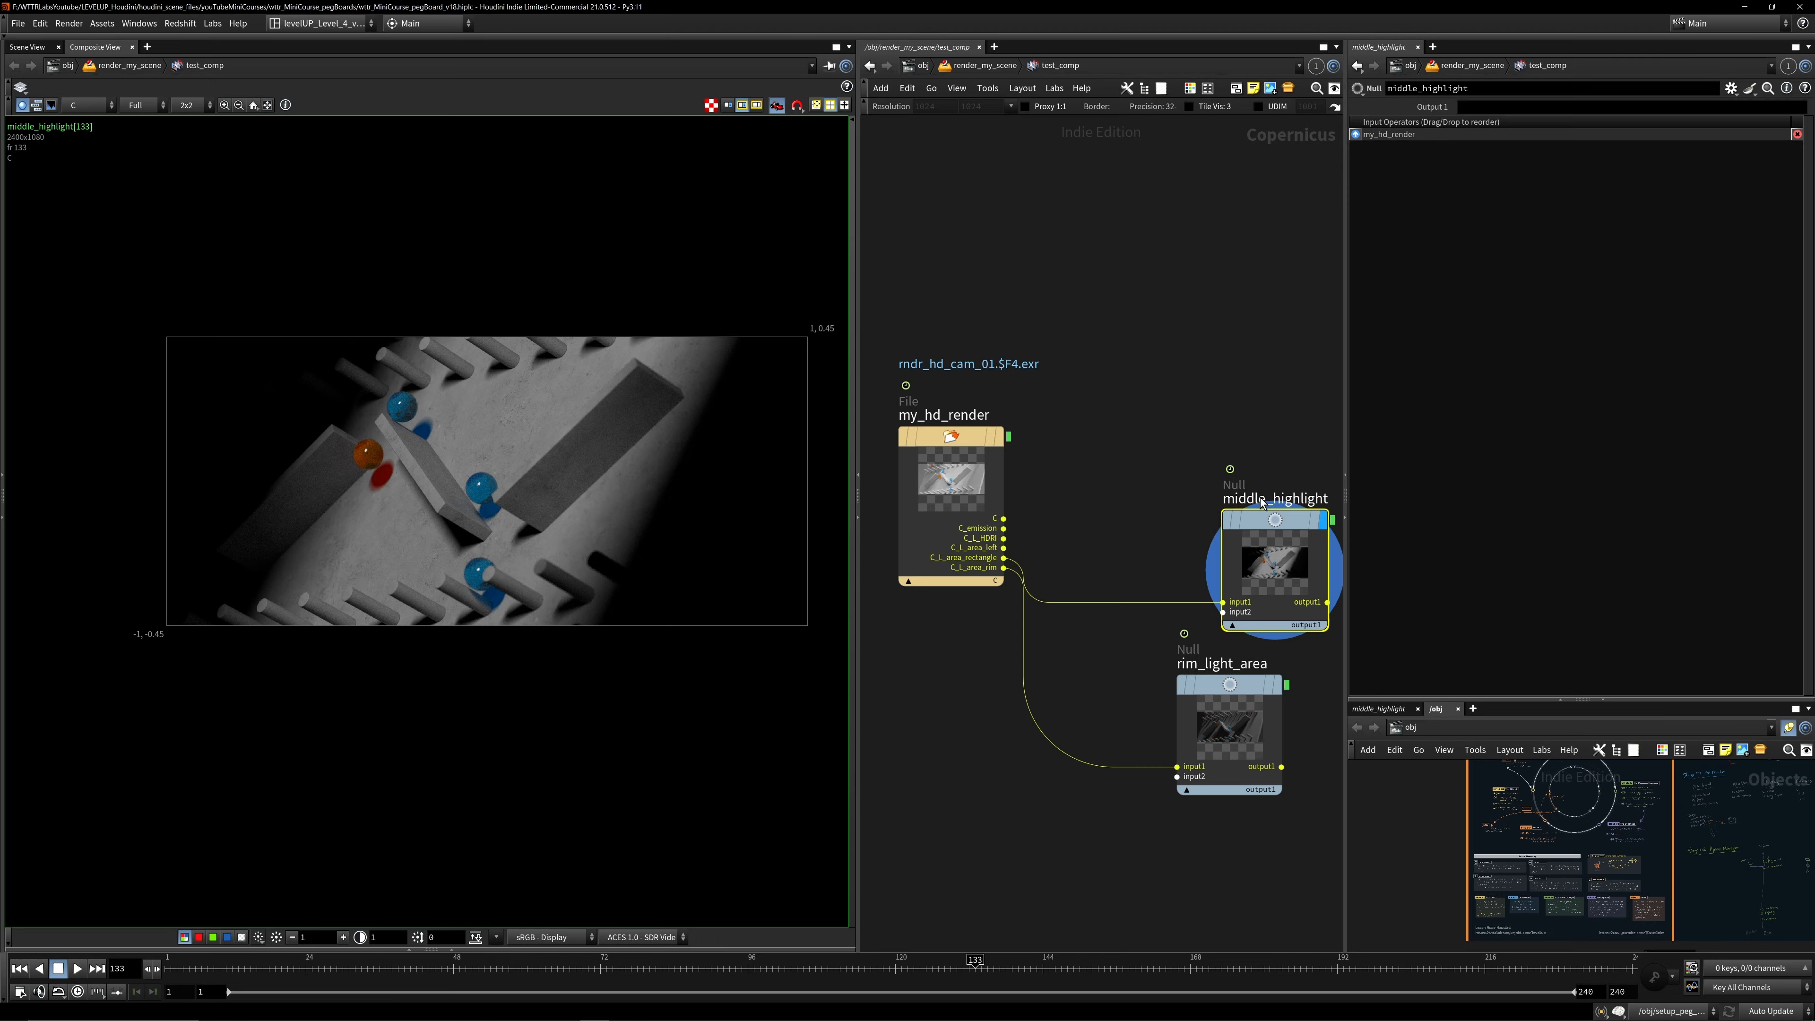
# - Space out the Null nodes, duplicate middle_highlight, feed the copy the C_L_area_left pass, and name it area_left
pyautogui.scroll(-4, 1177, 751)
pyautogui.moveTo(1259, 858); pyautogui.dragTo(1172, 610)
pyautogui.scroll(3, 1191, 644)
pyautogui.moveTo(1191, 758); pyautogui.dragTo(1122, 624, button='middle')
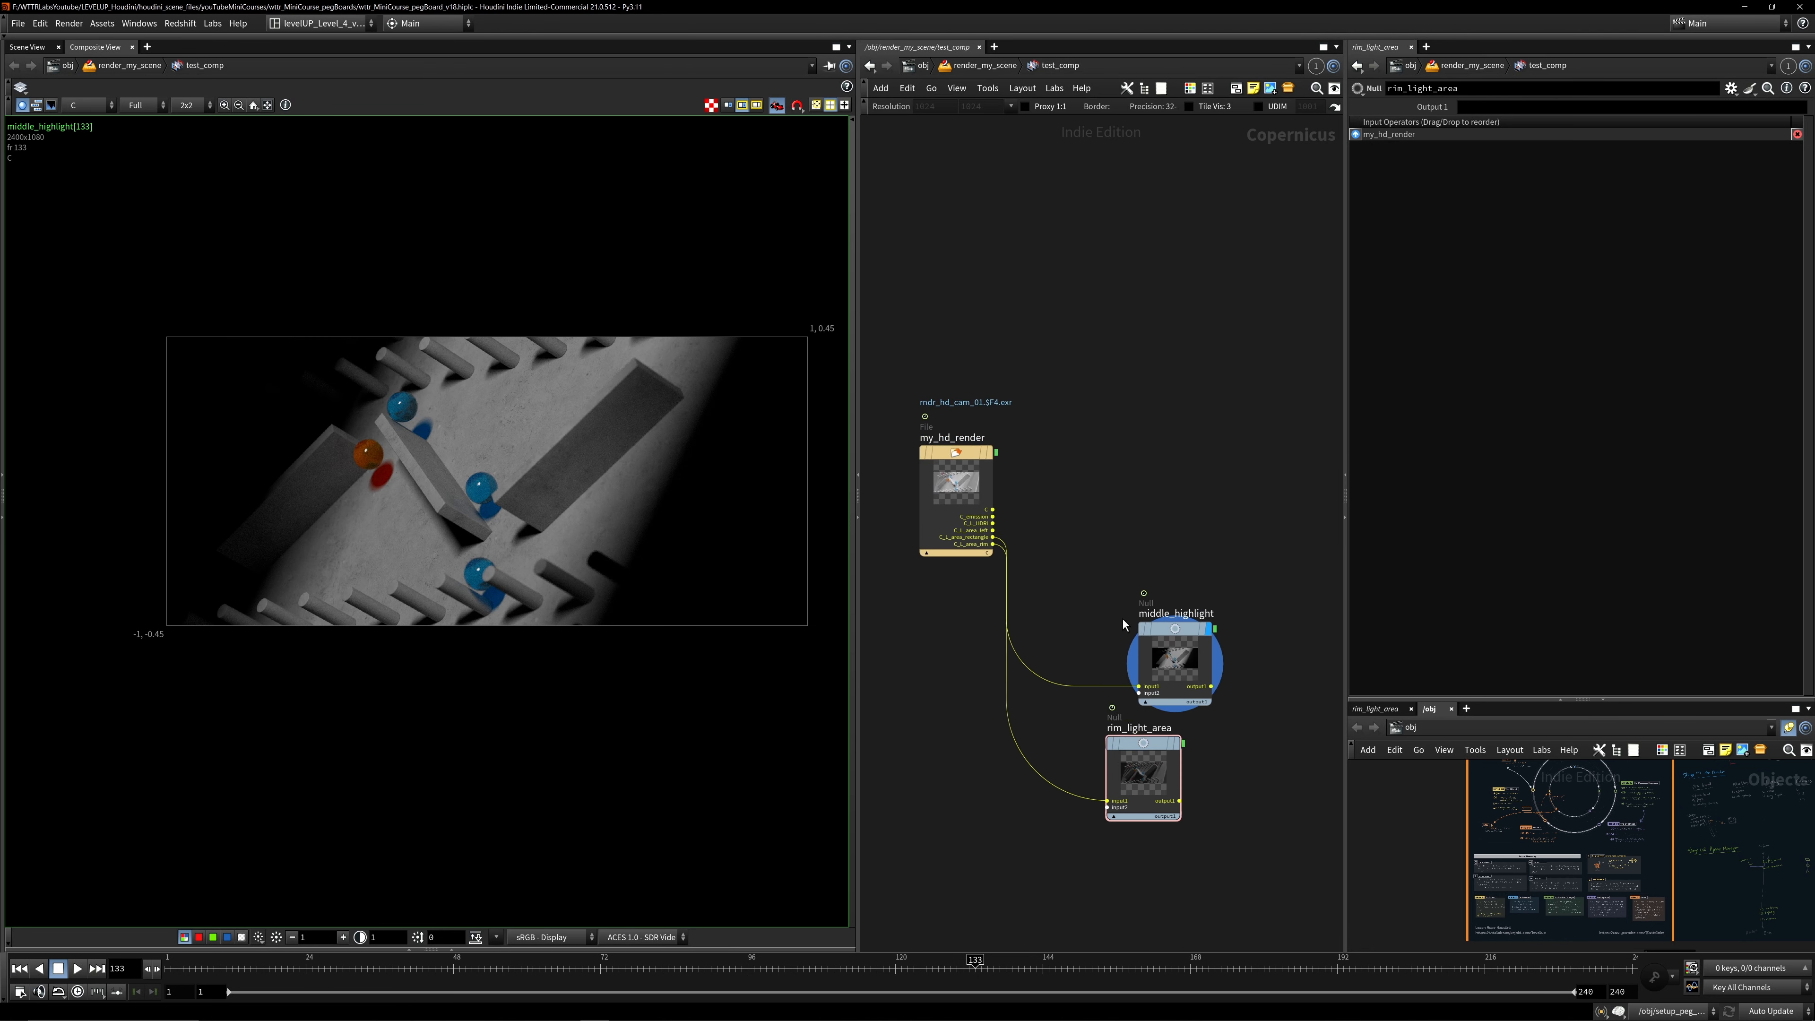
pyautogui.scroll(2, 1111, 615)
pyautogui.click(1169, 629)
pyautogui.keyDown('alt'); pyautogui.moveTo(1169, 629); pyautogui.dragTo(1219, 438); pyautogui.keyUp('alt')
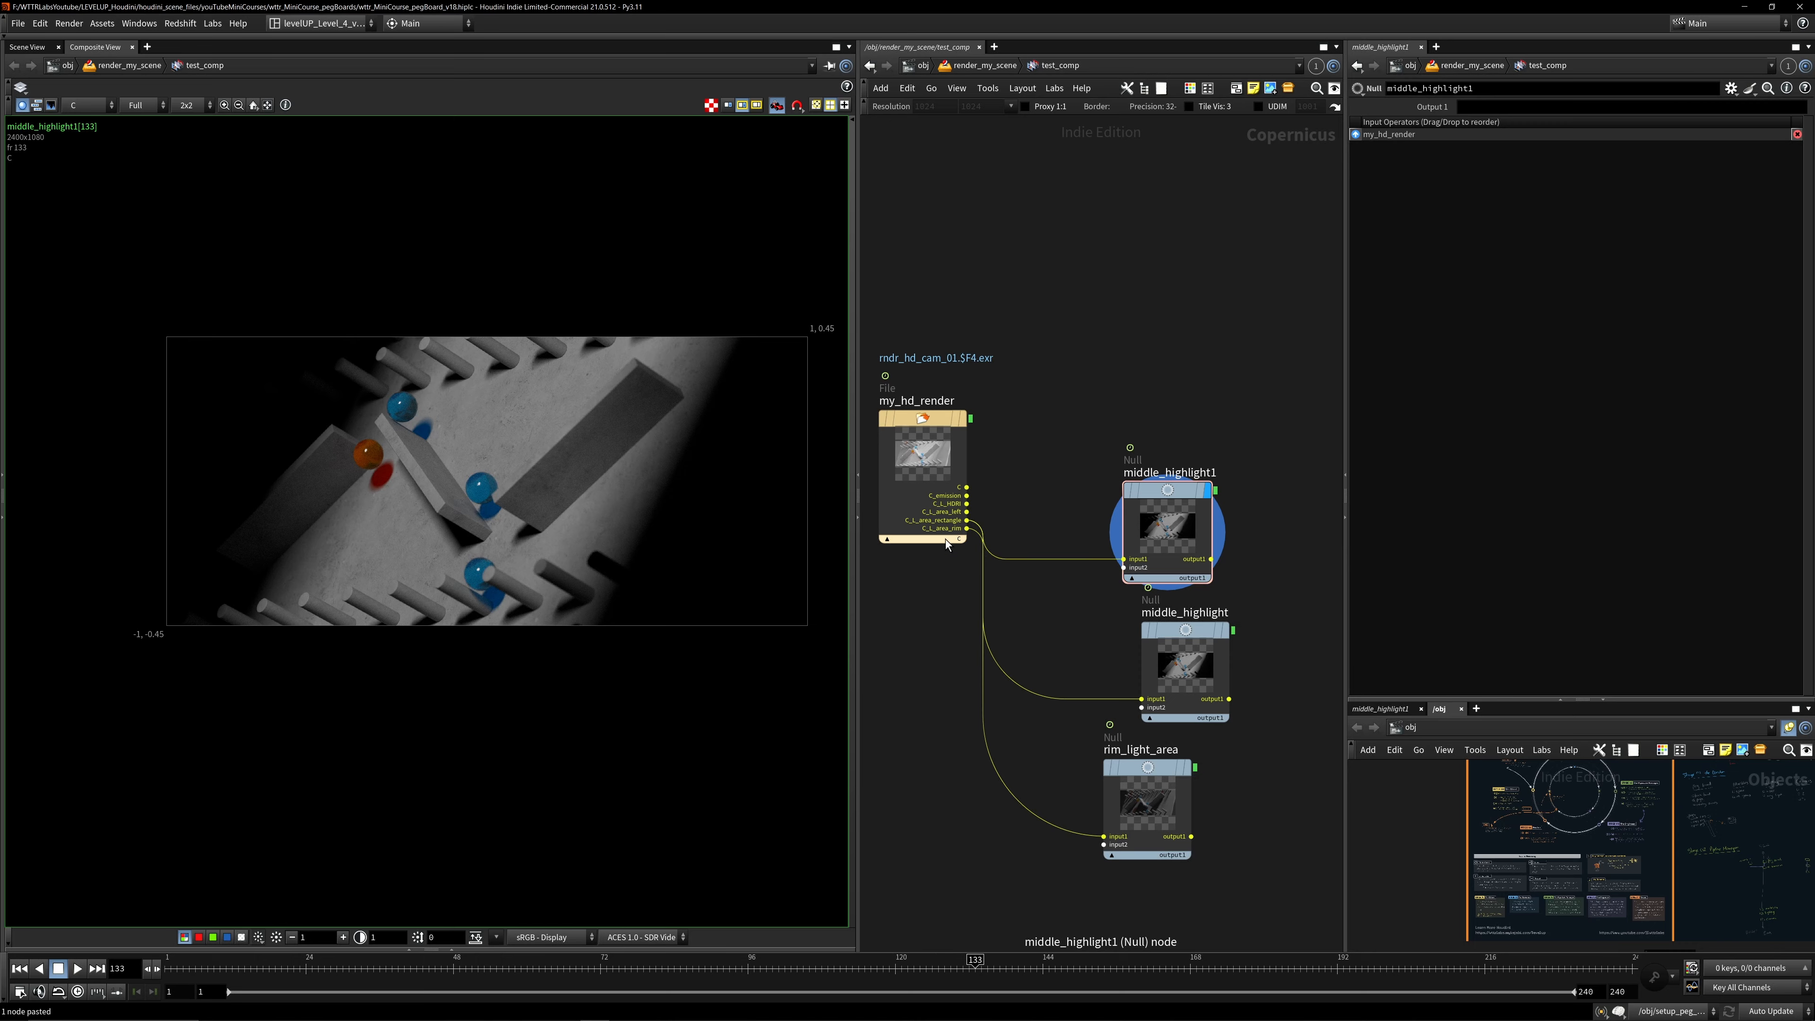
pyautogui.click(966, 512)
pyautogui.doubleClick(1188, 444)
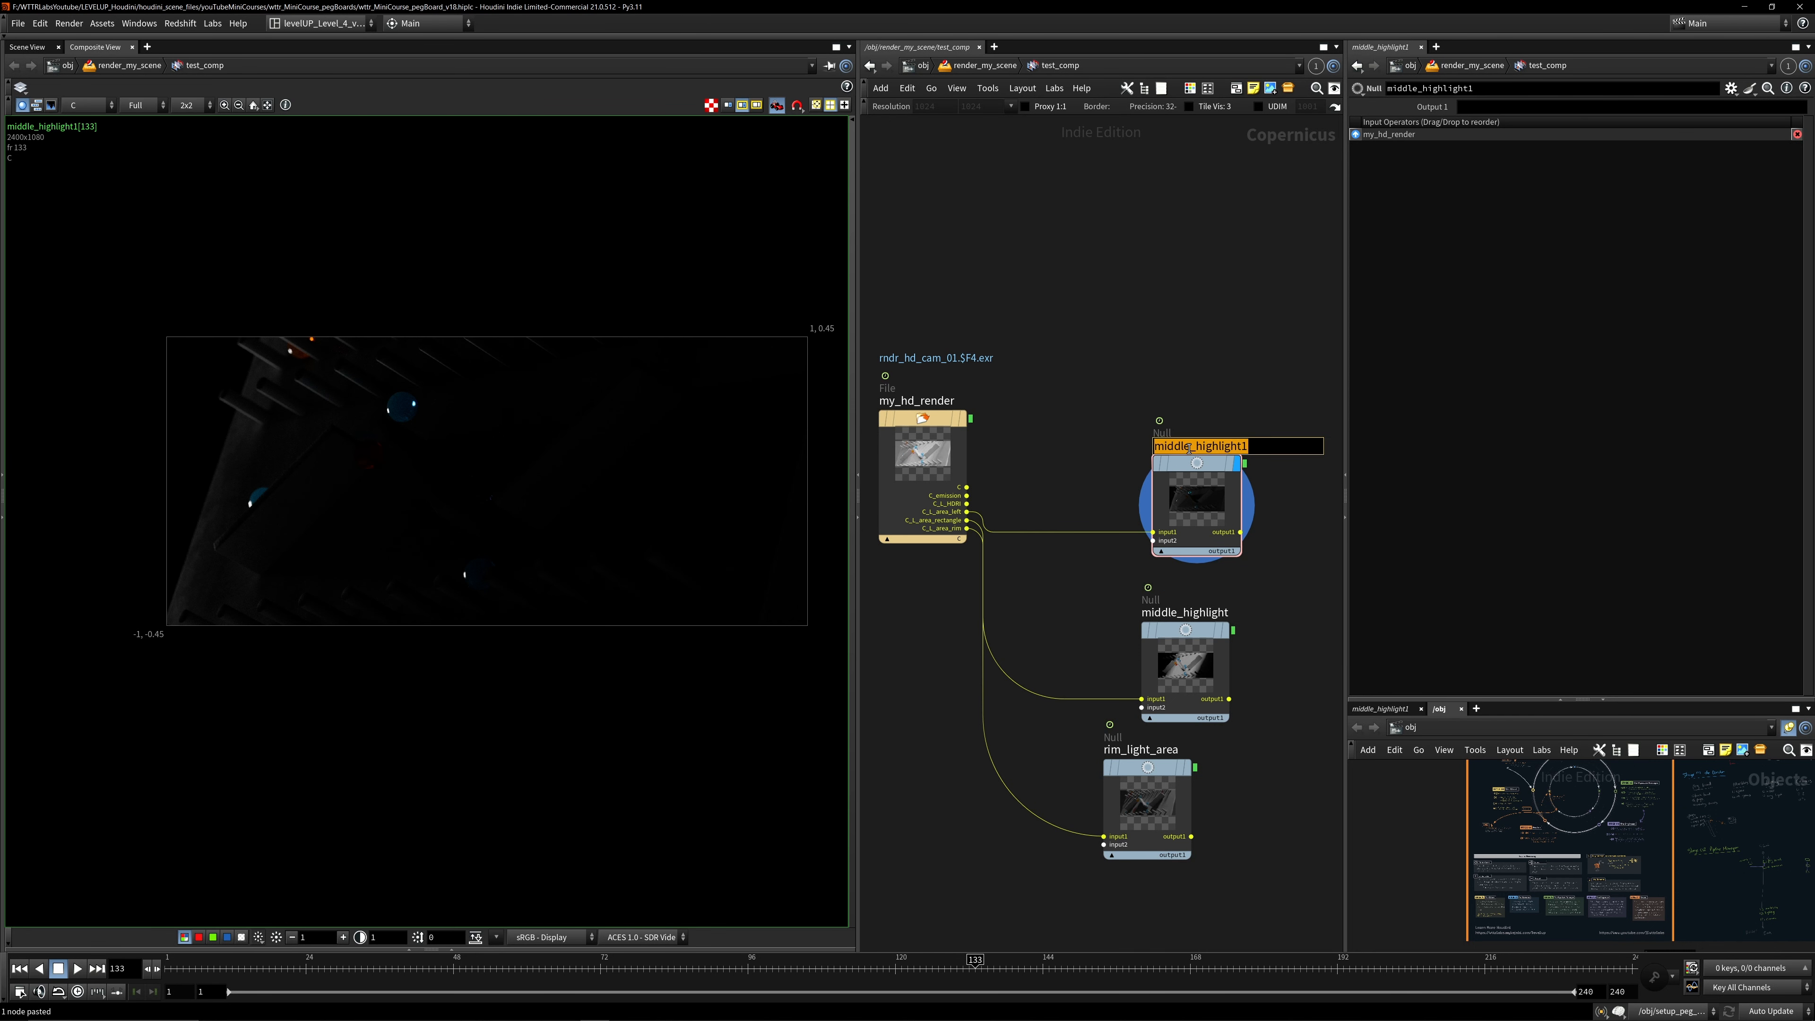
pyautogui.write('area_left')
pyautogui.press('Return')
# - Paste another Null copy above area_left, feed it the C_L_HDRI pass, and name it hdri
pyautogui.hotkey('ctrl', 'v')
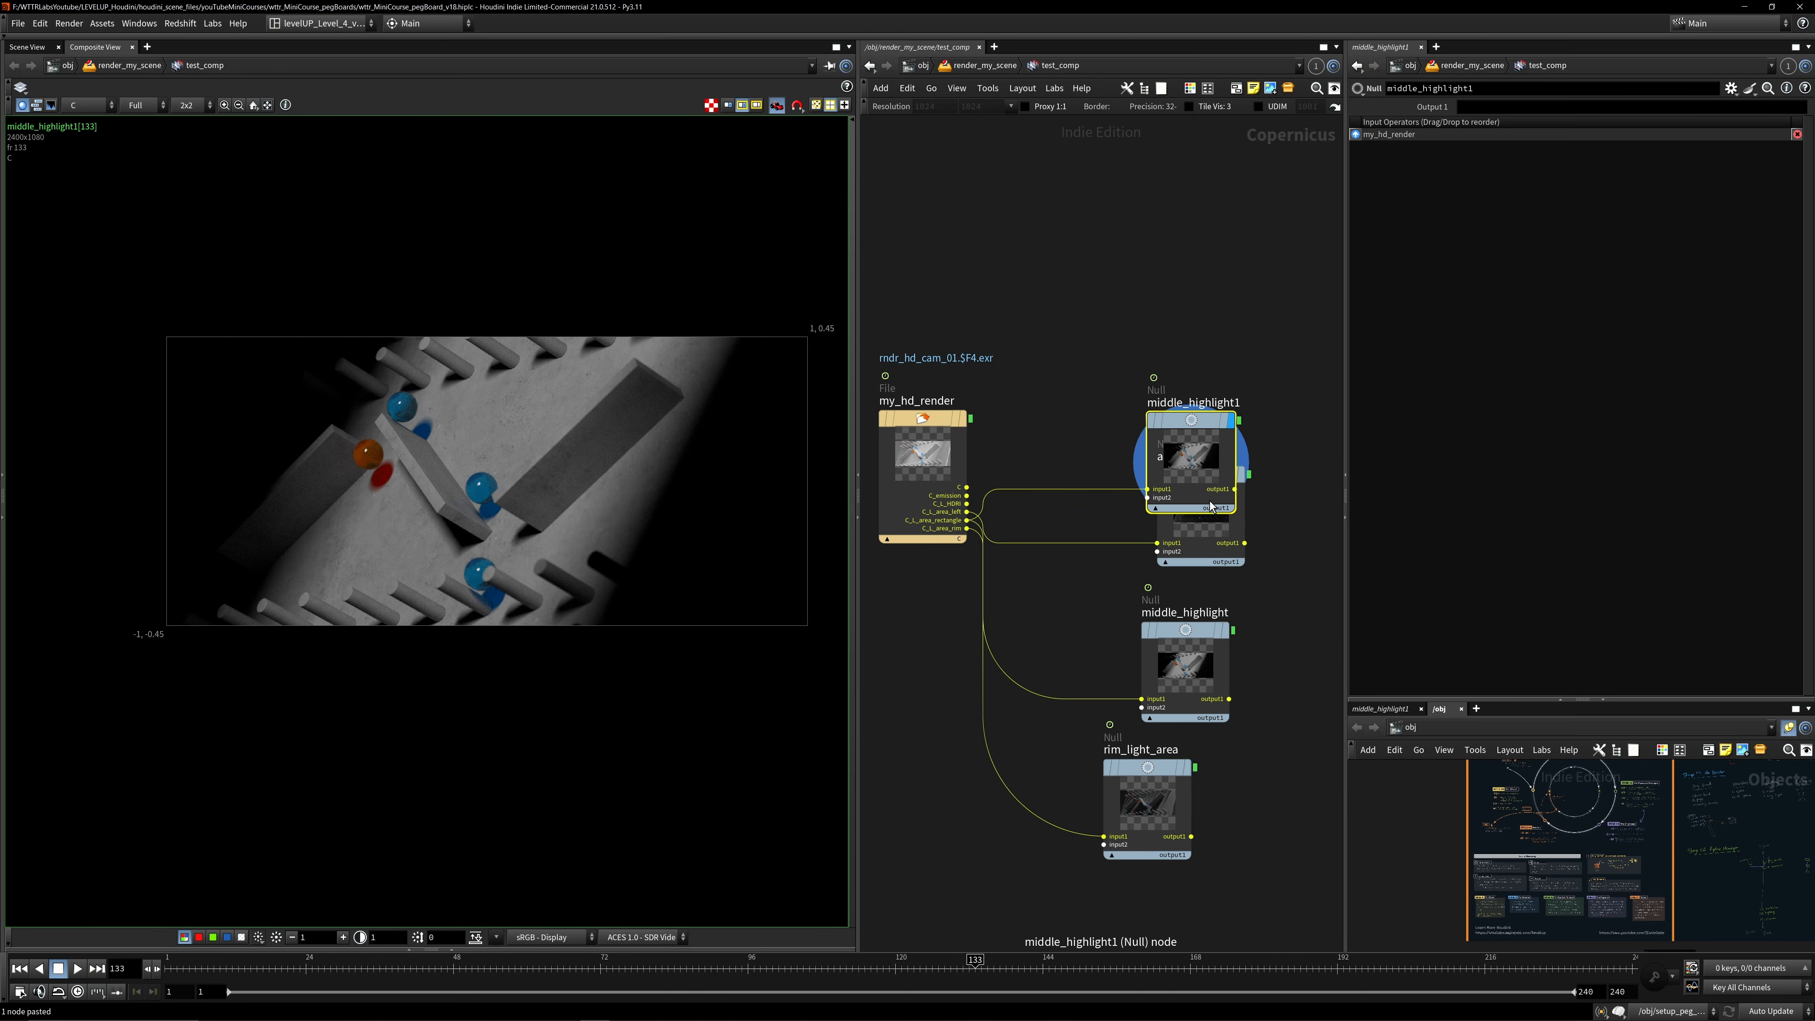
pyautogui.click(1205, 338)
pyautogui.doubleClick(1192, 301)
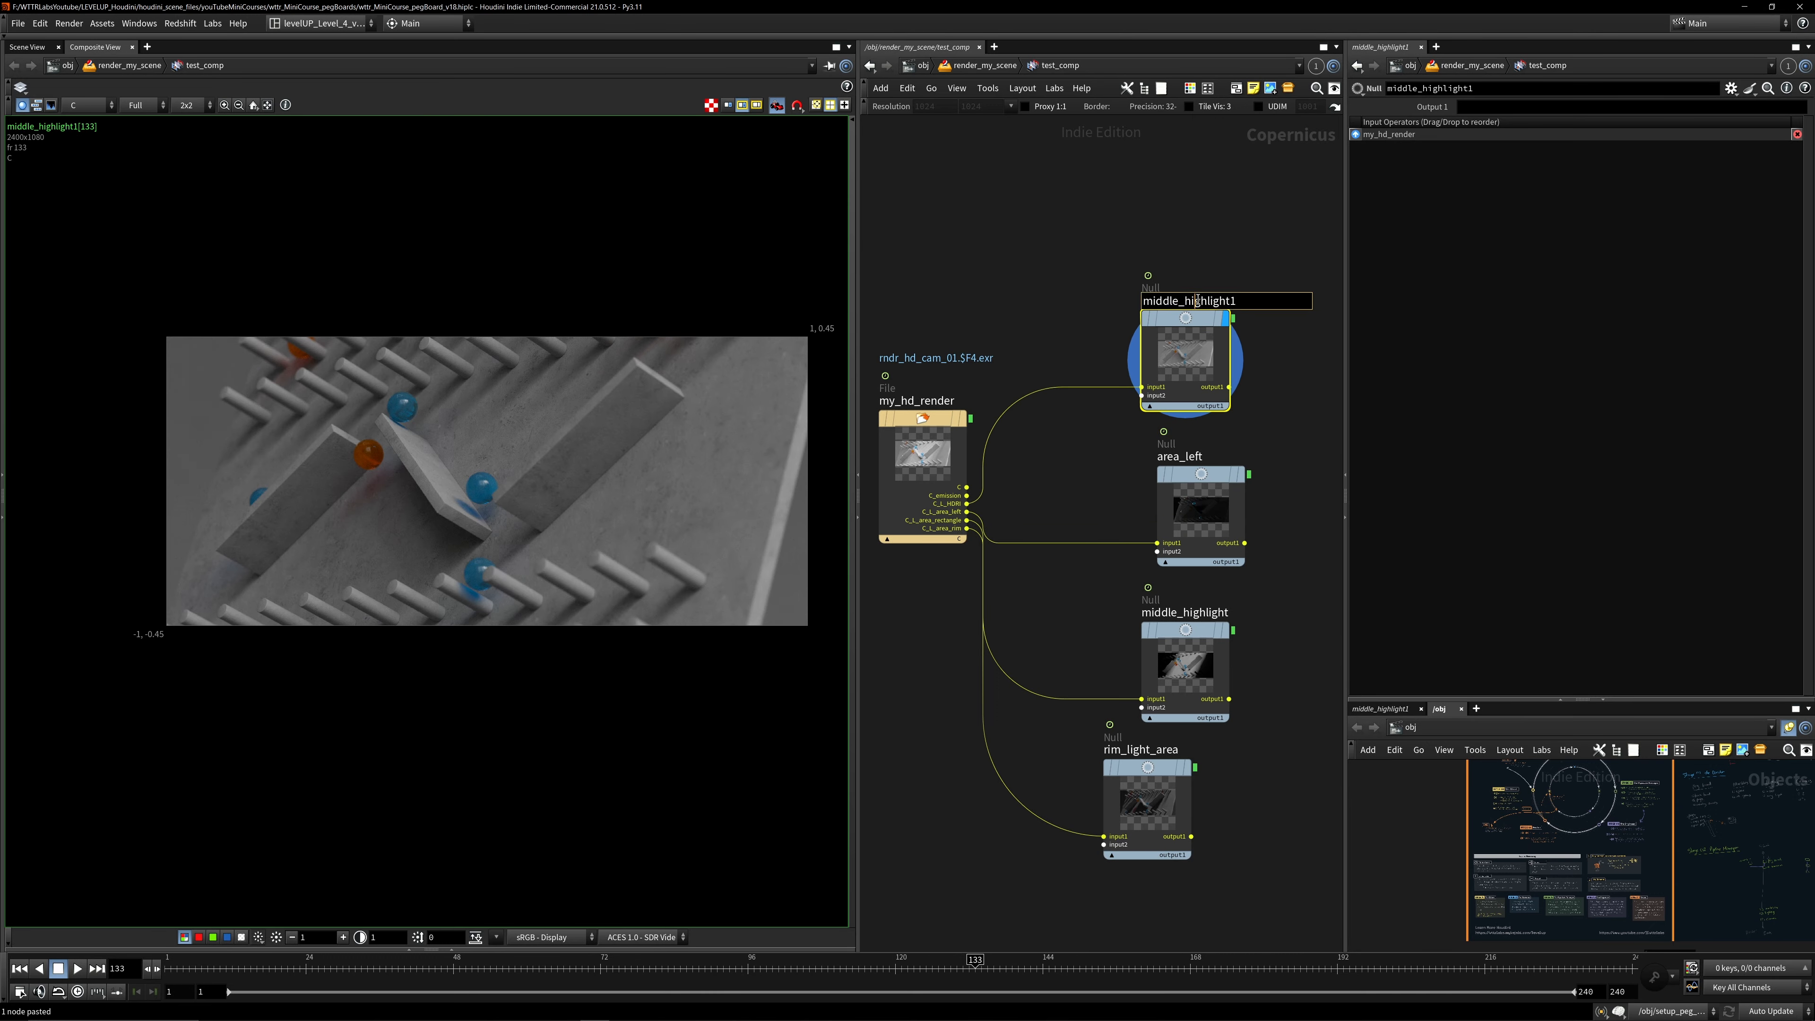
pyautogui.write('hdri')
pyautogui.press('Return')
# - Add an HSV Adjust node, connect the hdri Null's output to its source input, and display it
pyautogui.scroll(-2, 1136, 270)
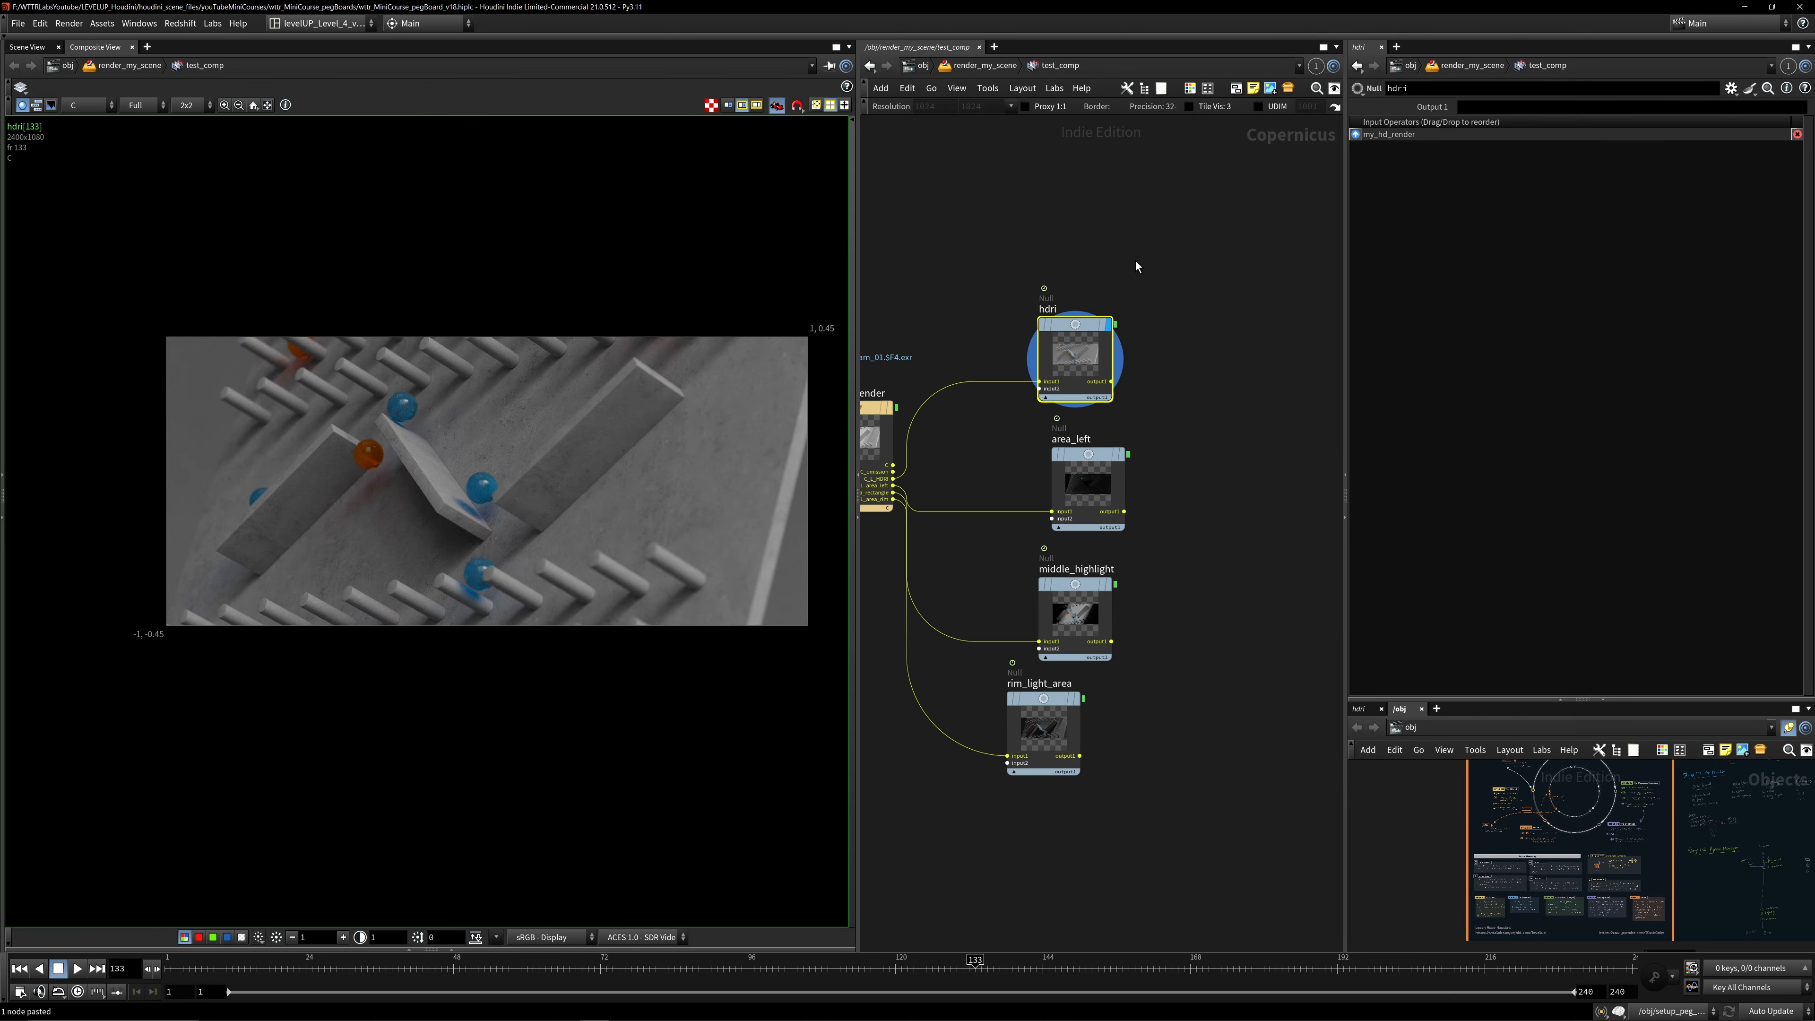
pyautogui.press('Tab')
pyautogui.write('hsv')
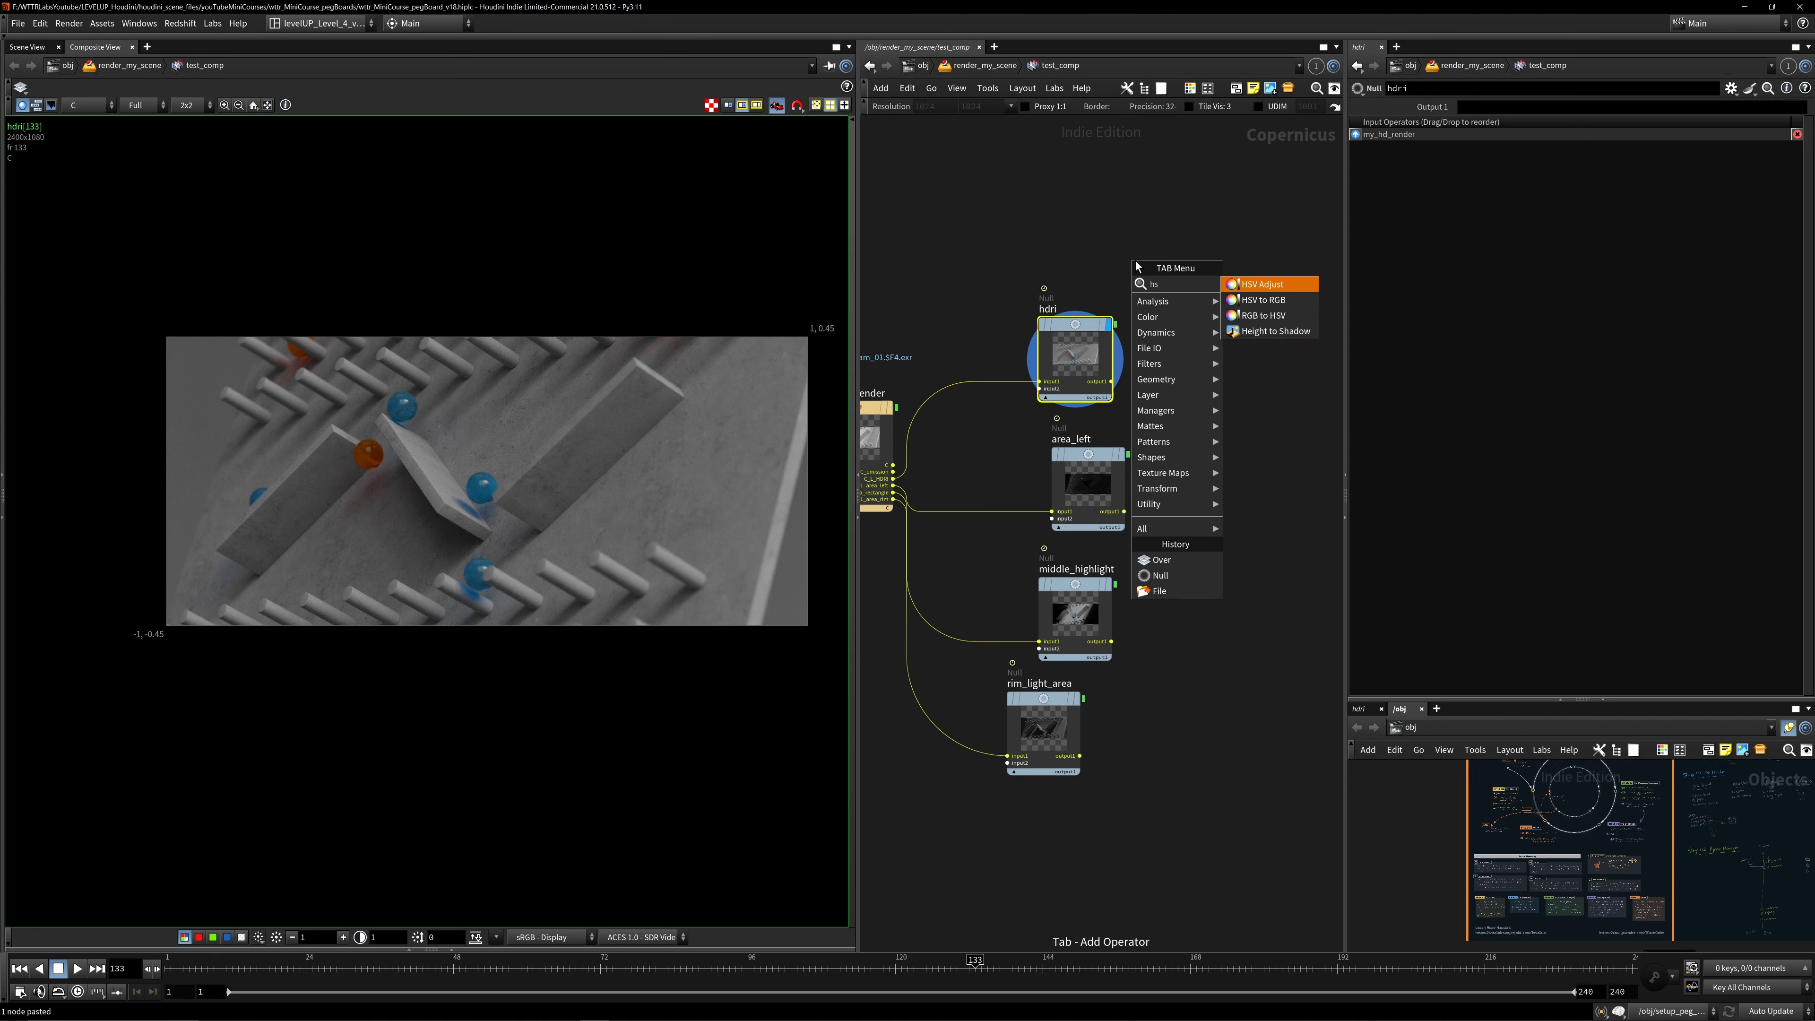
pyautogui.press('Return')
pyautogui.click(1208, 344)
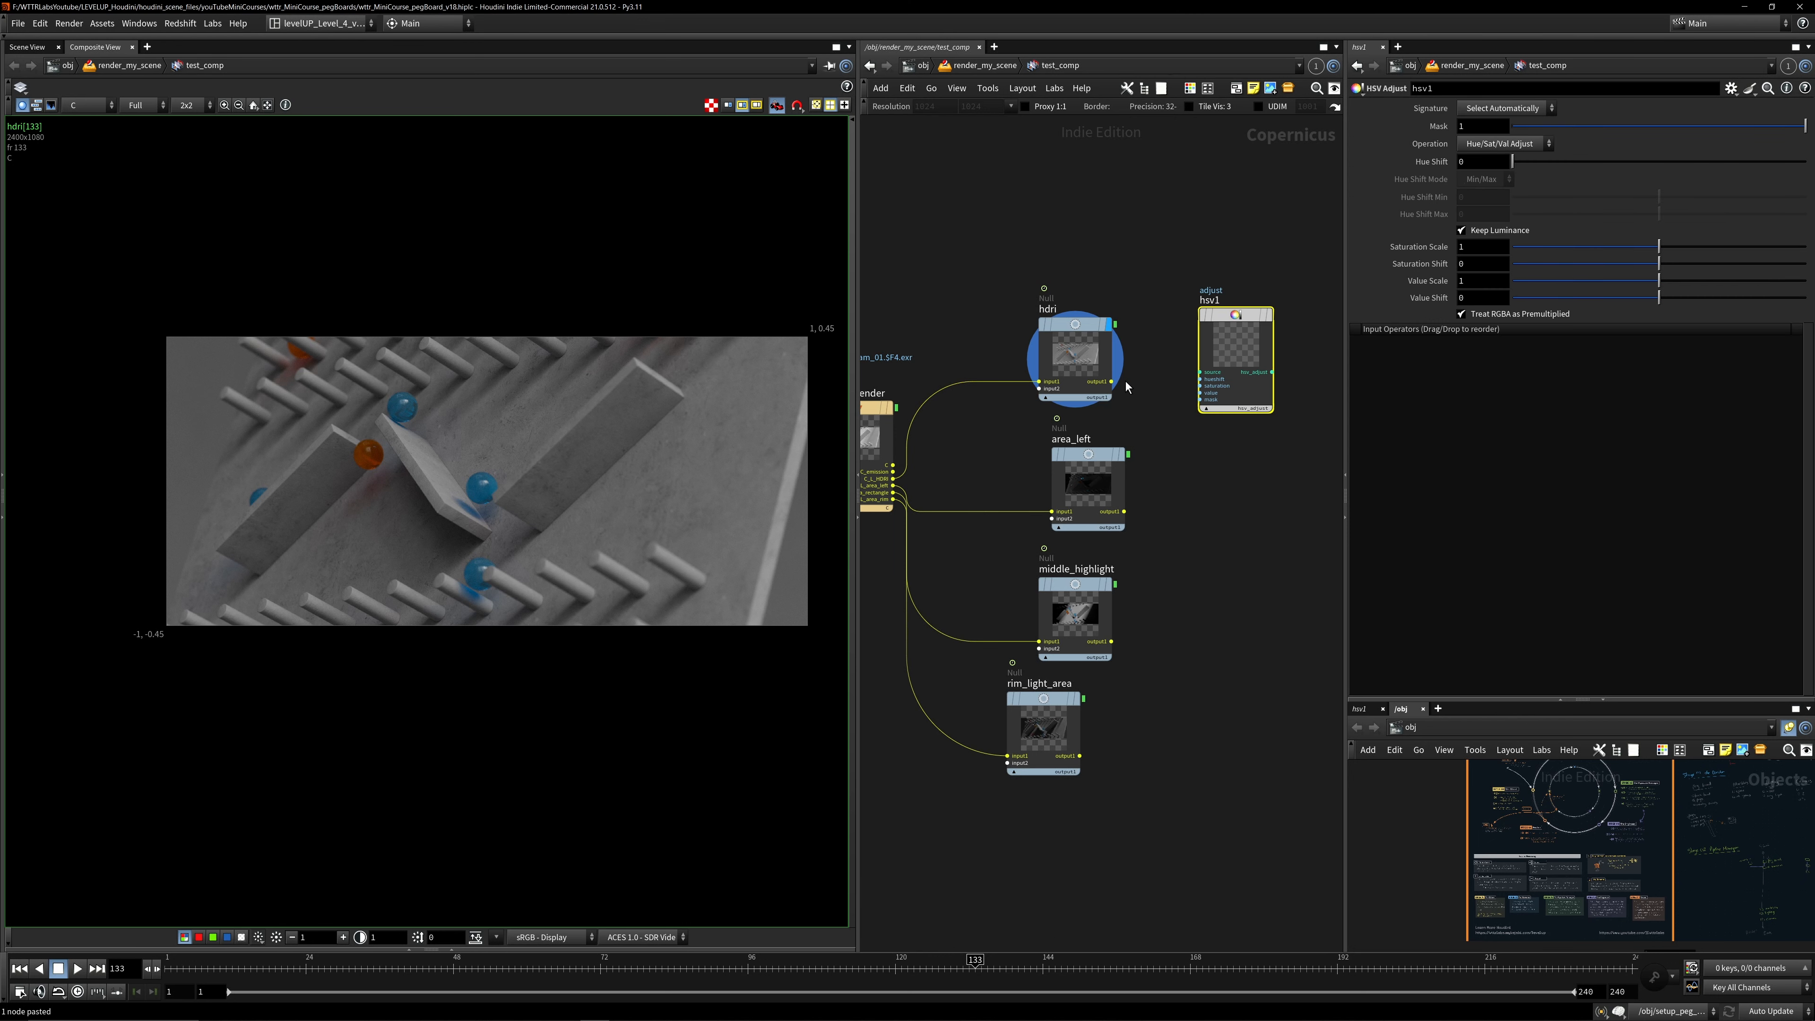
pyautogui.moveTo(1111, 381); pyautogui.dragTo(1201, 372)
pyautogui.moveTo(1251, 318)
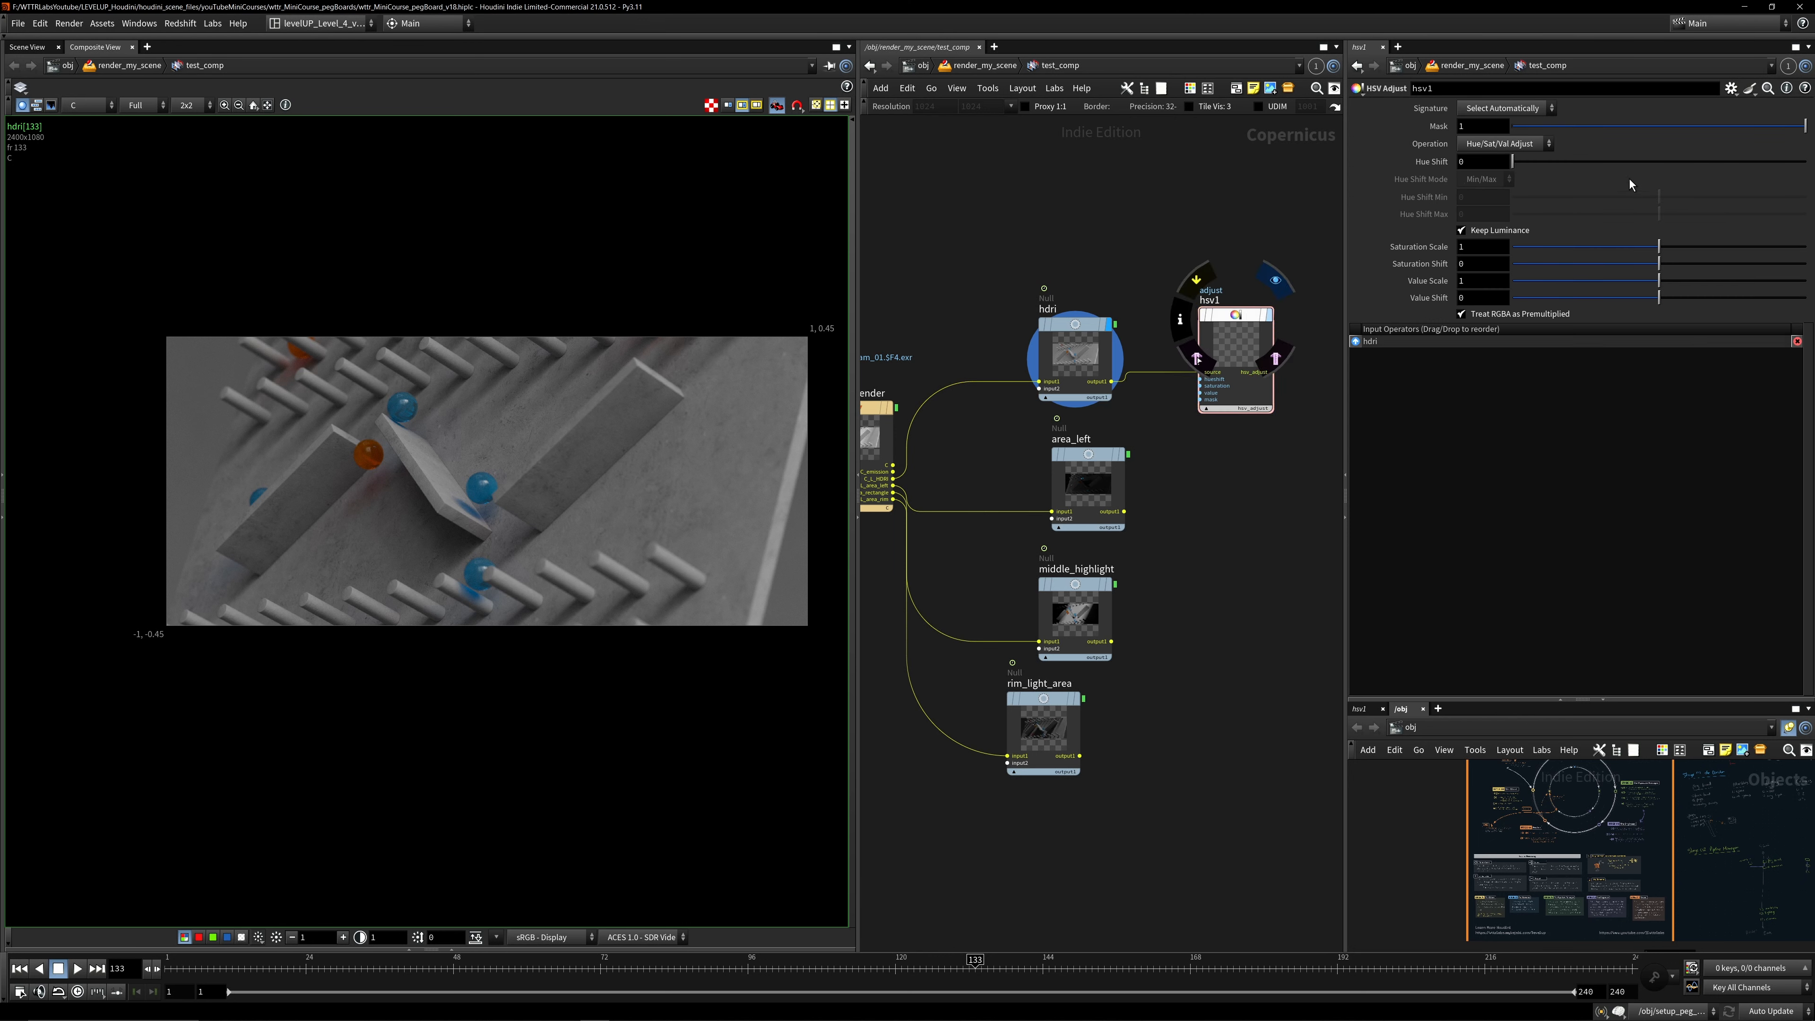
pyautogui.click(1275, 279)
# - Lower the HSV Adjust node's Value Scale to about 0.452 and color the node yellow
pyautogui.moveTo(1659, 282); pyautogui.dragTo(1654, 281)
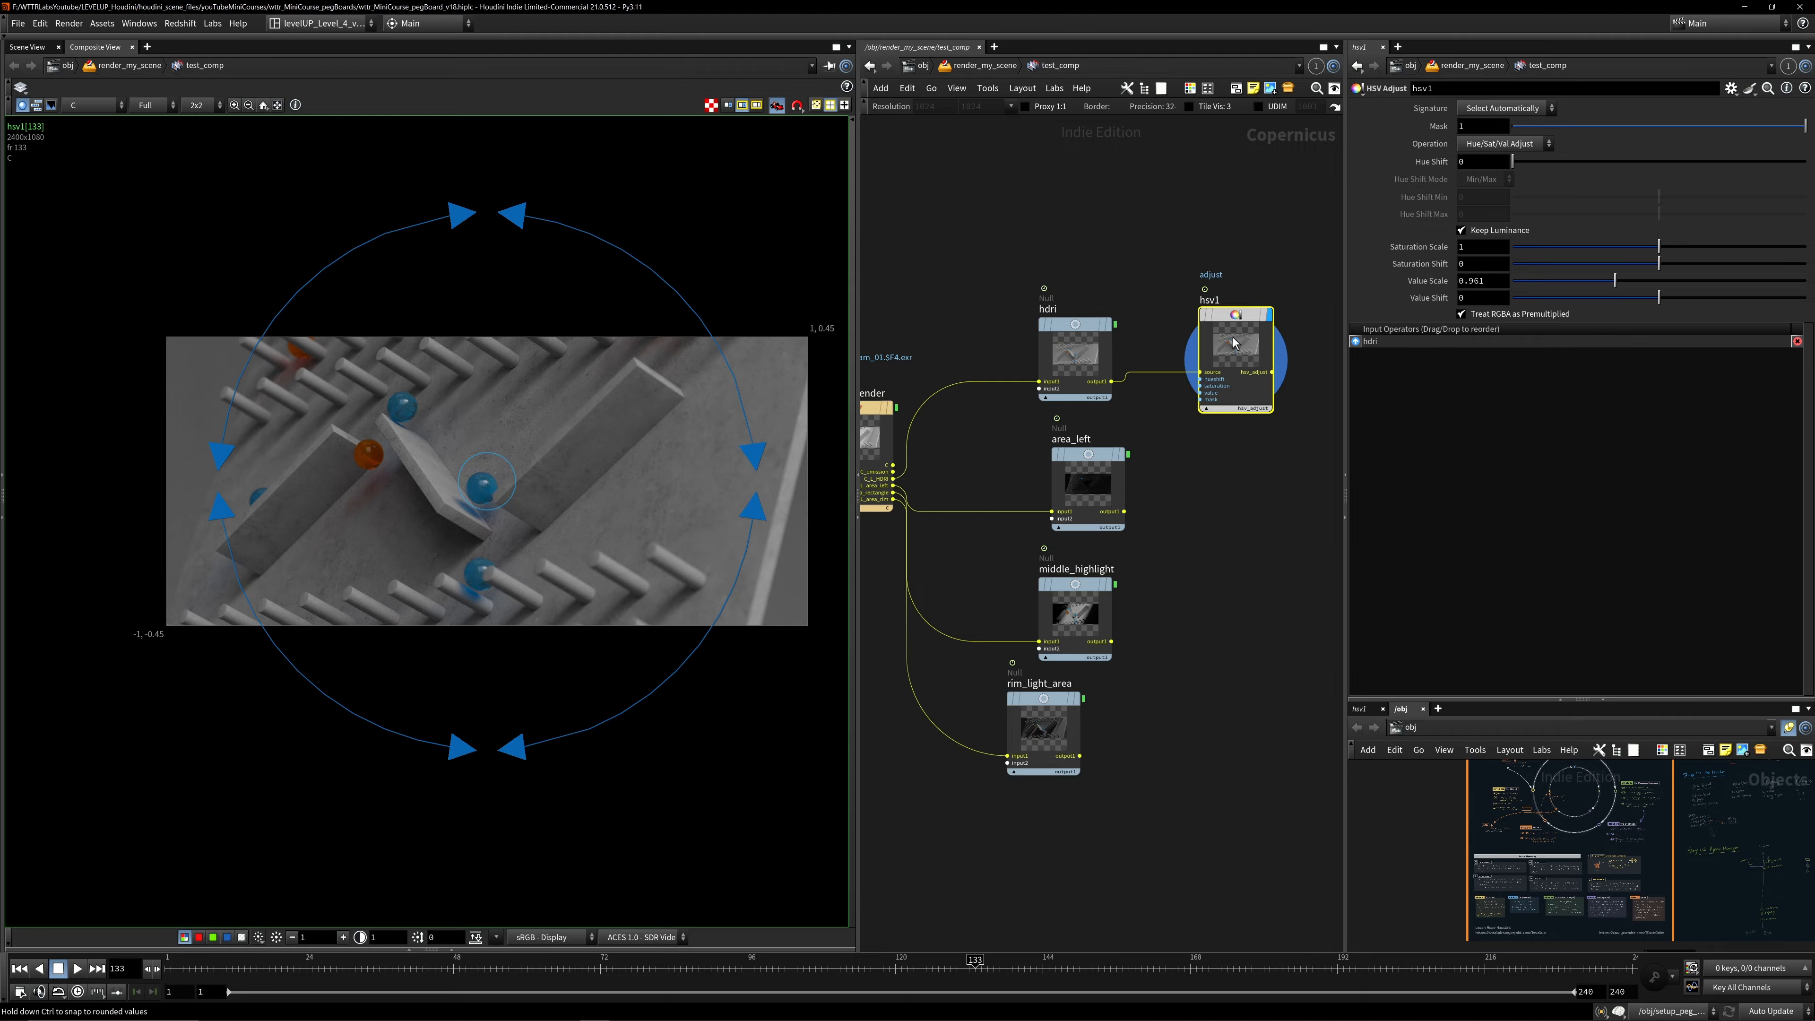
pyautogui.moveTo(1563, 286); pyautogui.dragTo(1601, 286)
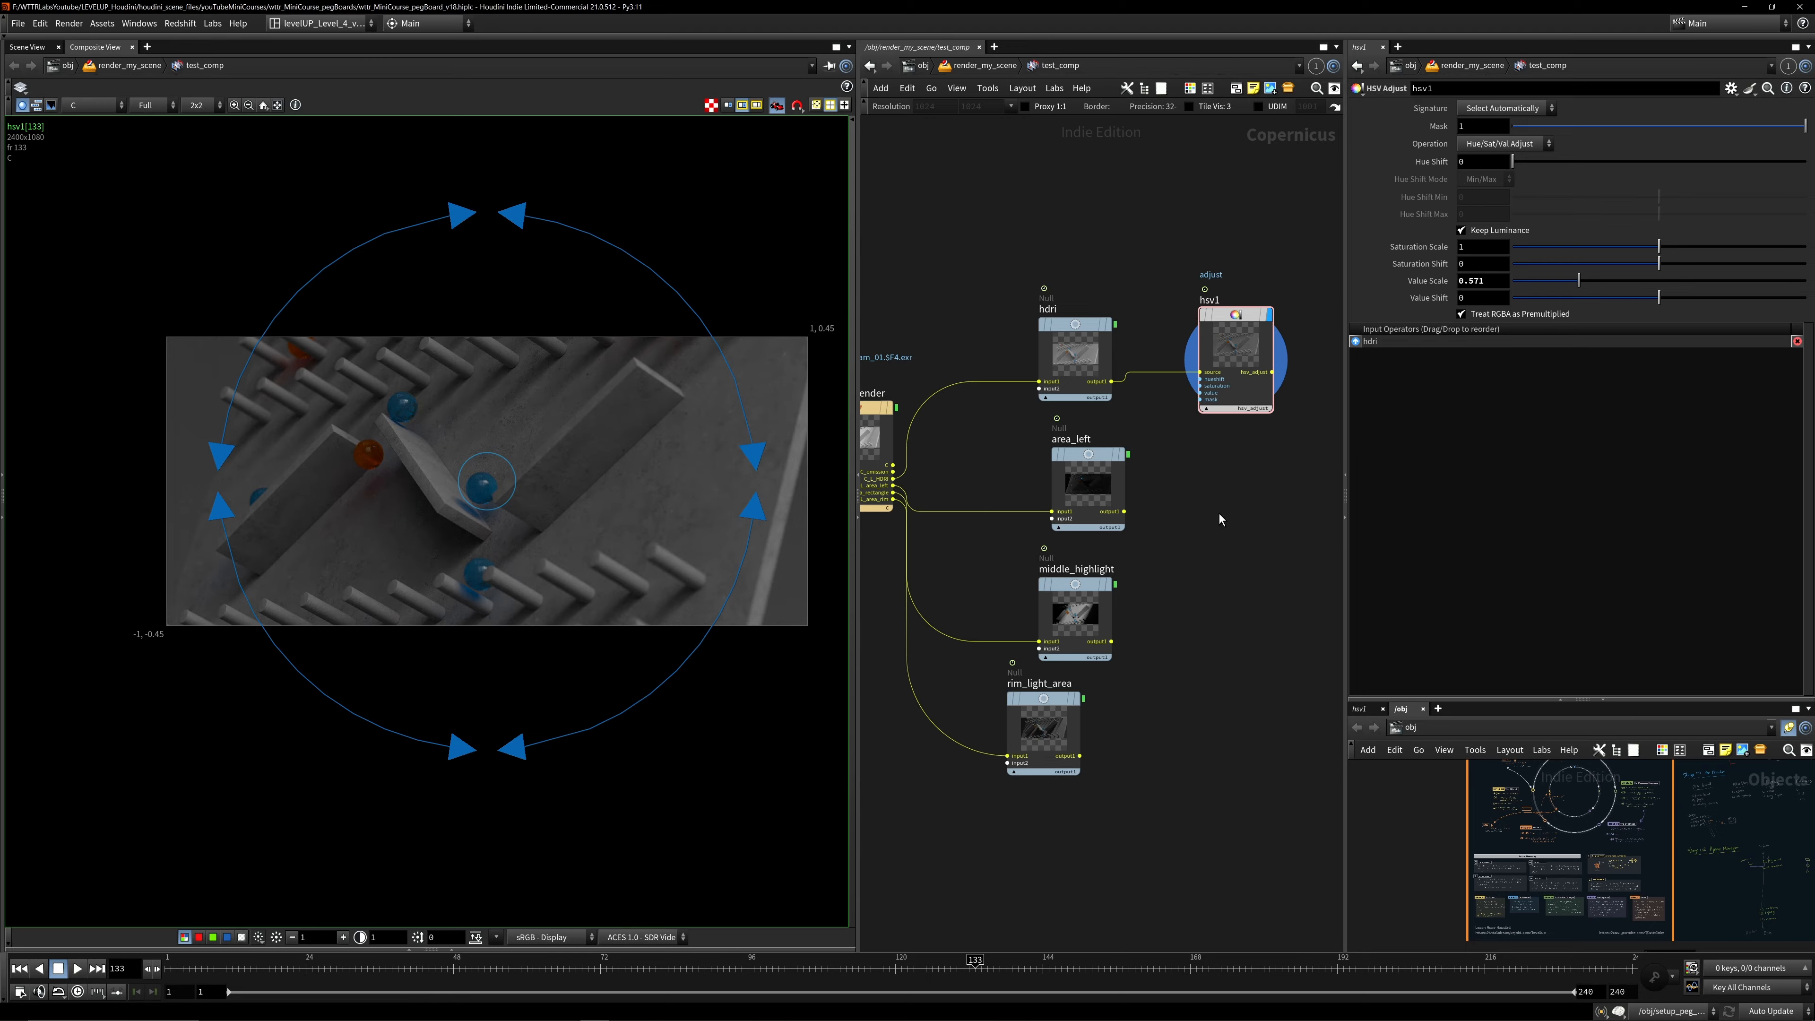
pyautogui.moveTo(1204, 223); pyautogui.dragTo(1055, 271, button='middle')
pyautogui.click(1087, 379)
pyautogui.press('c')
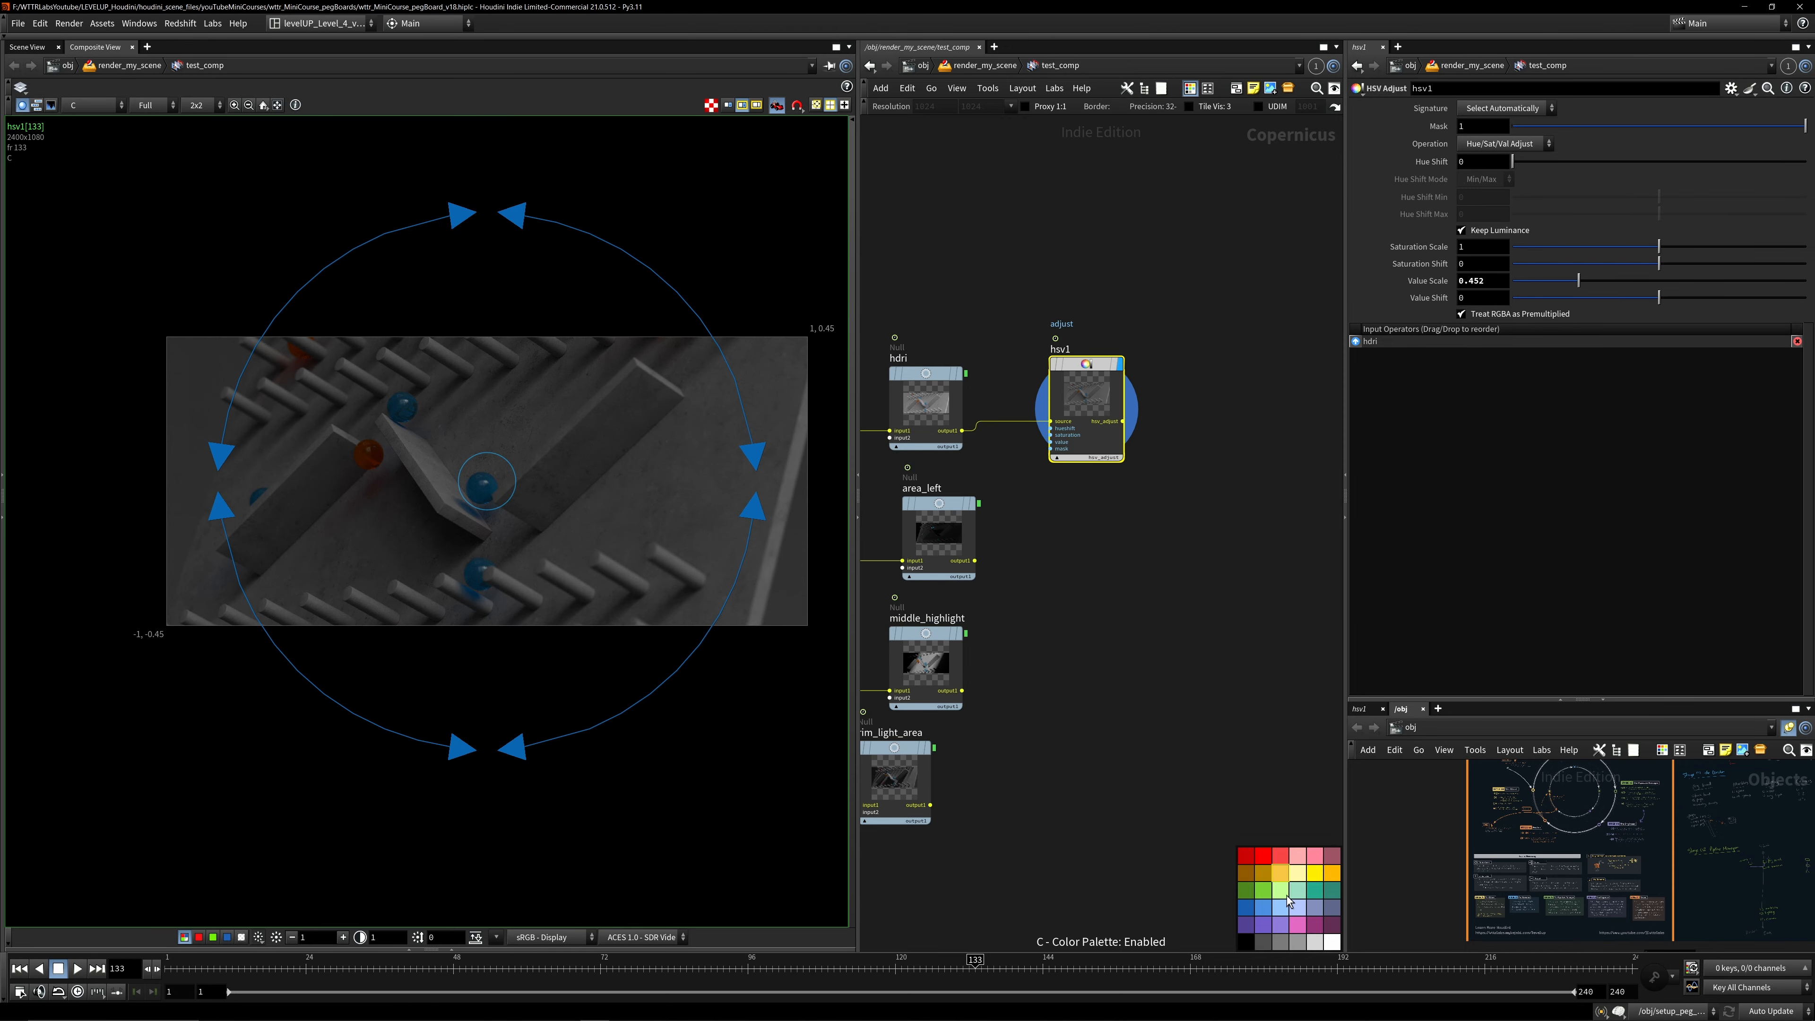
pyautogui.click(1315, 872)
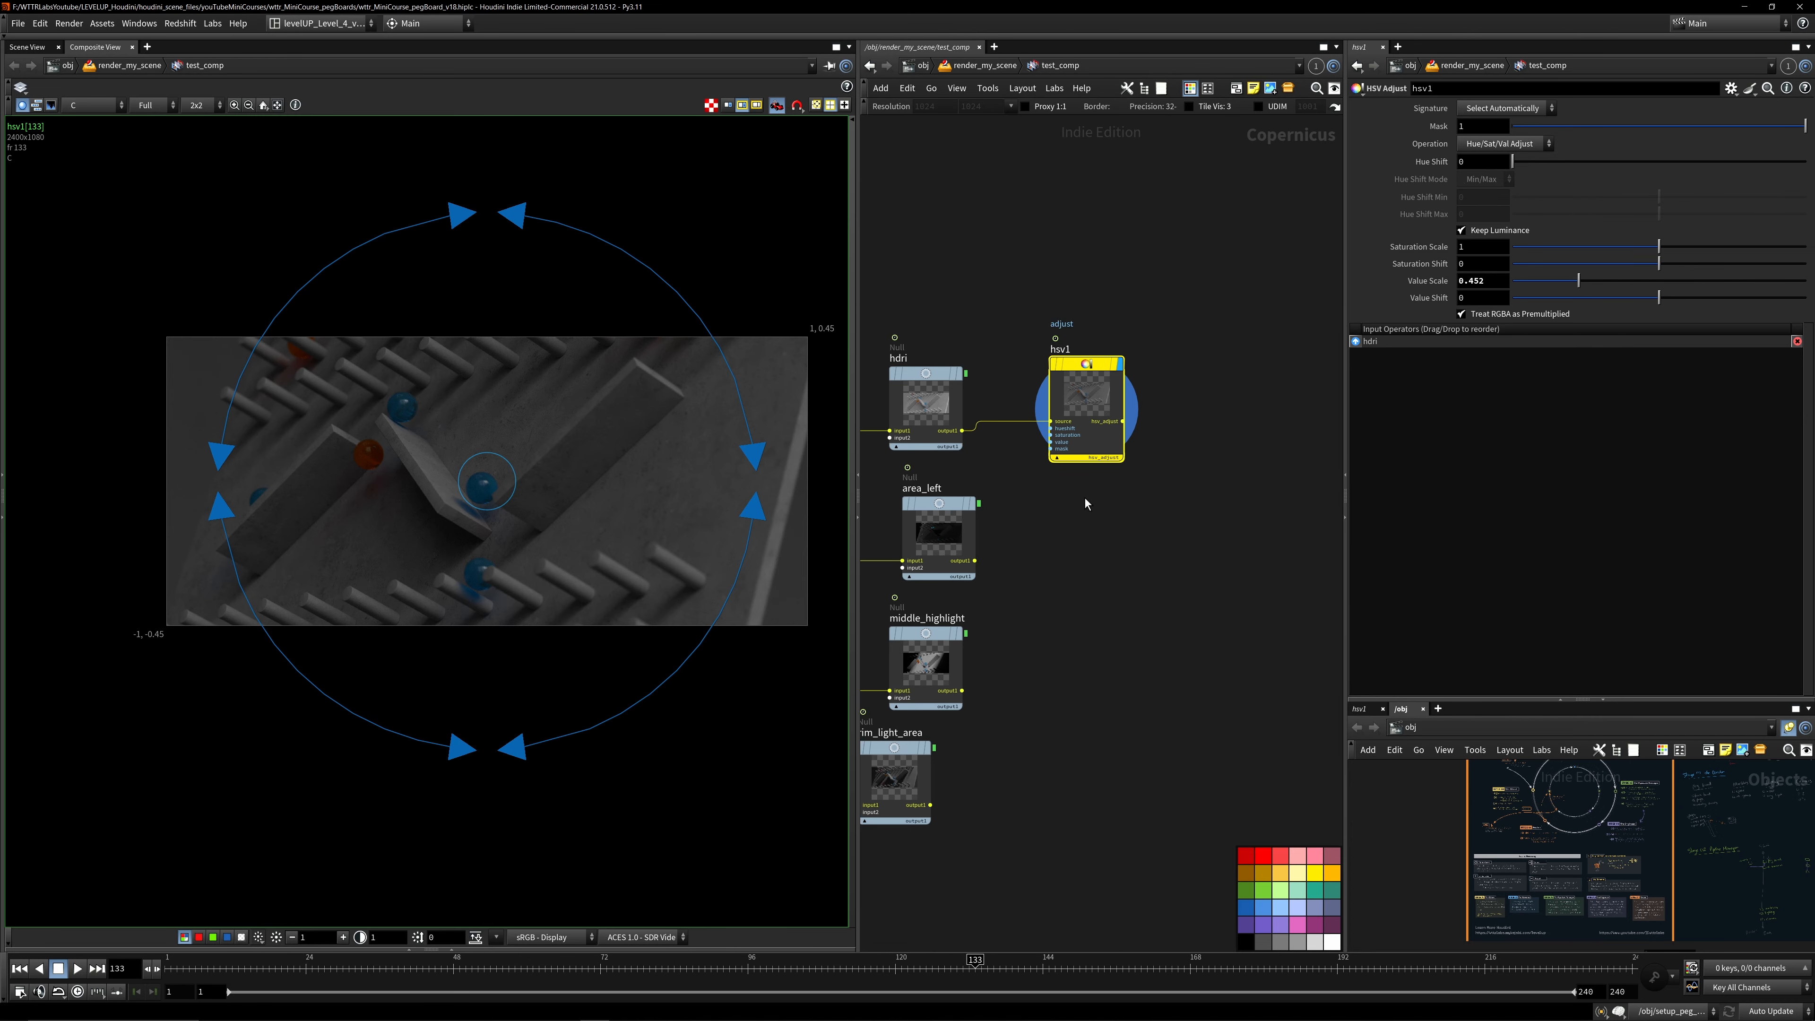
# - Duplicate the yellow HSV Adjust node, connect area_left to the copy's source, and set its Value Scale to 1
pyautogui.moveTo(1085, 498); pyautogui.dragTo(1022, 388, button='middle')
pyautogui.click(1145, 429)
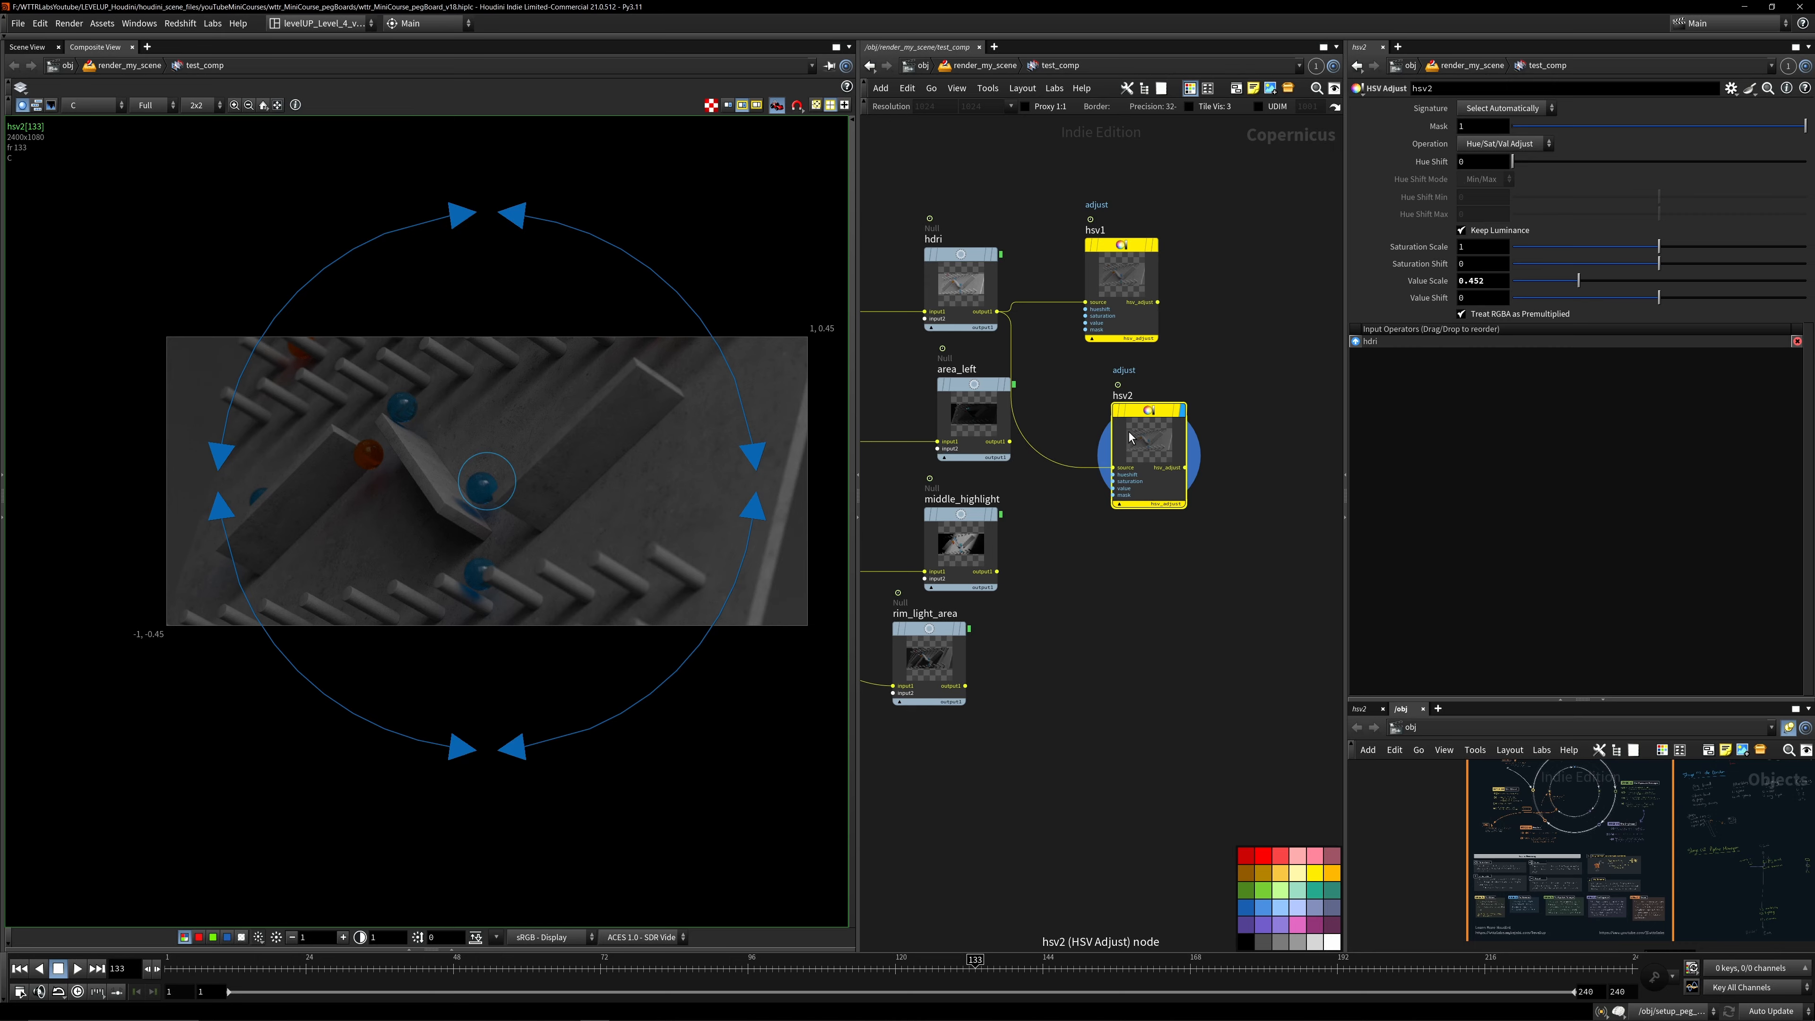
pyautogui.click(1005, 442)
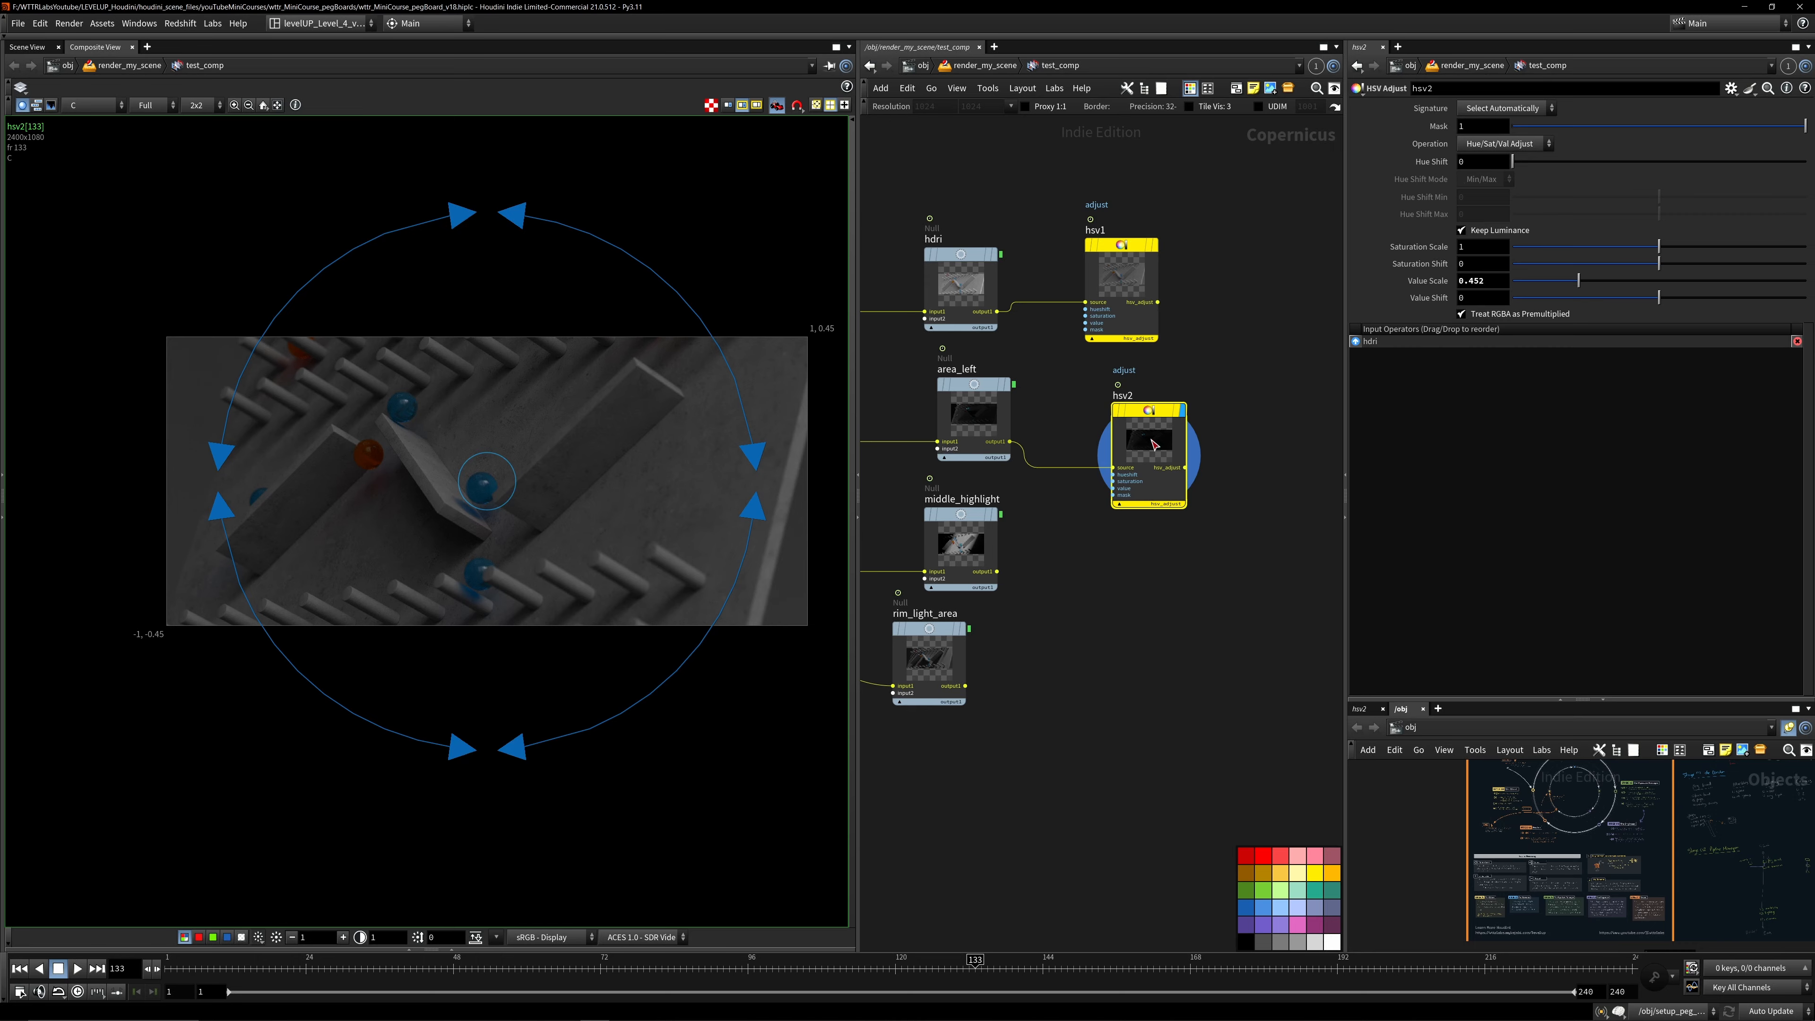
pyautogui.moveTo(1490, 280); pyautogui.dragTo(1257, 277)
pyautogui.write('1')
pyautogui.press('Return')
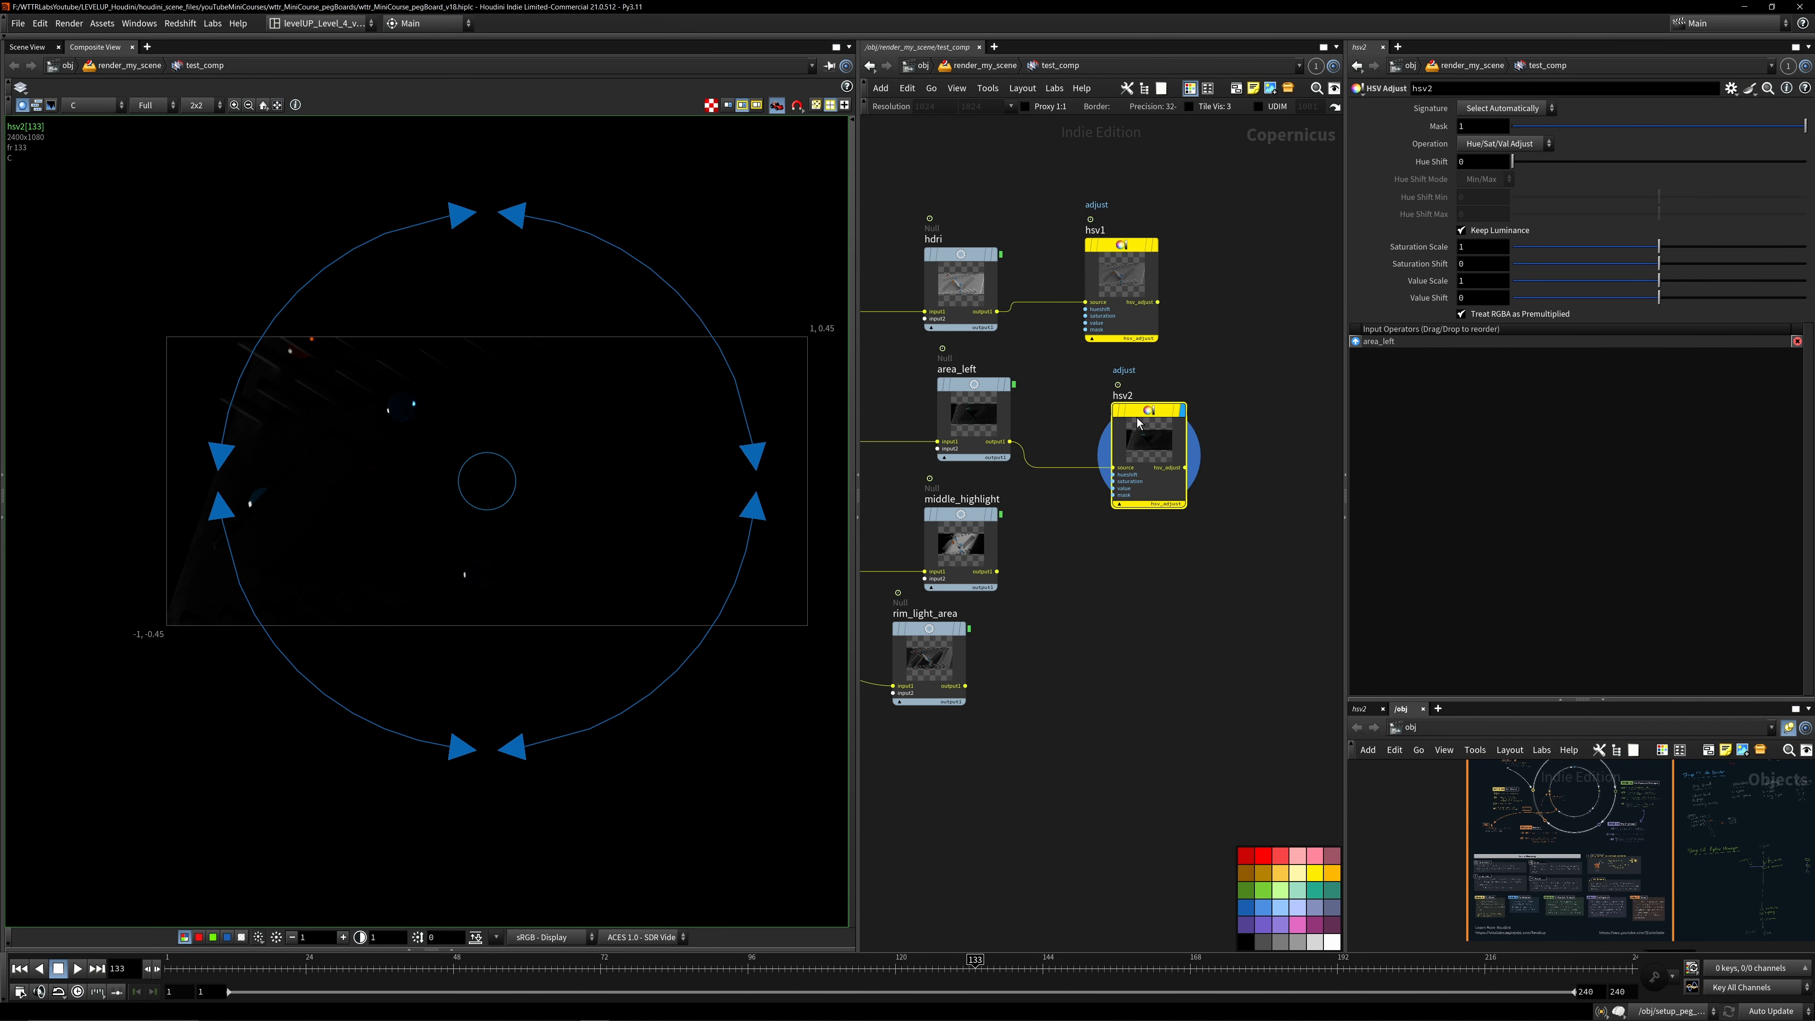
# - Duplicate the area_left HSV Adjust node and connect middle_highlight to the copy's source, moving rim_light_area down for space
pyautogui.hotkey('ctrl', 'c')
pyautogui.hotkey('ctrl', 'v')
pyautogui.moveTo(1240, 605); pyautogui.dragTo(1286, 414, button='middle')
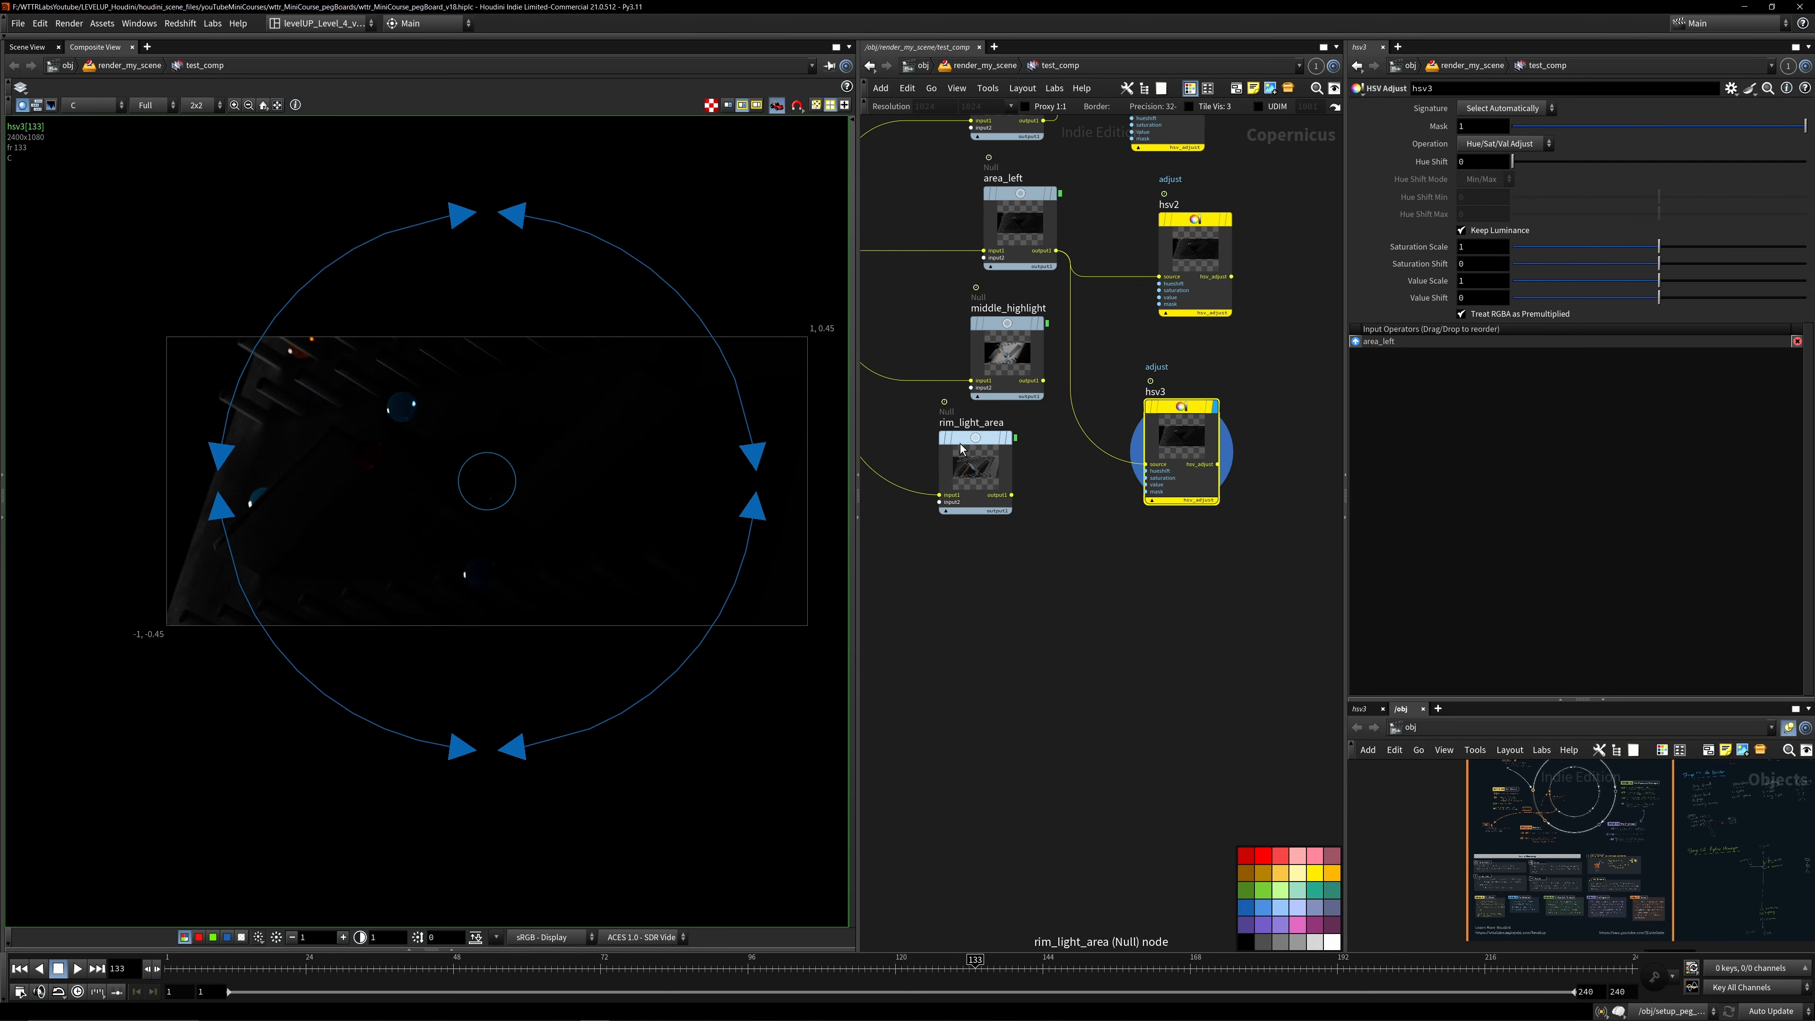
pyautogui.moveTo(964, 445); pyautogui.dragTo(976, 566)
pyautogui.moveTo(1167, 405); pyautogui.dragTo(1150, 447)
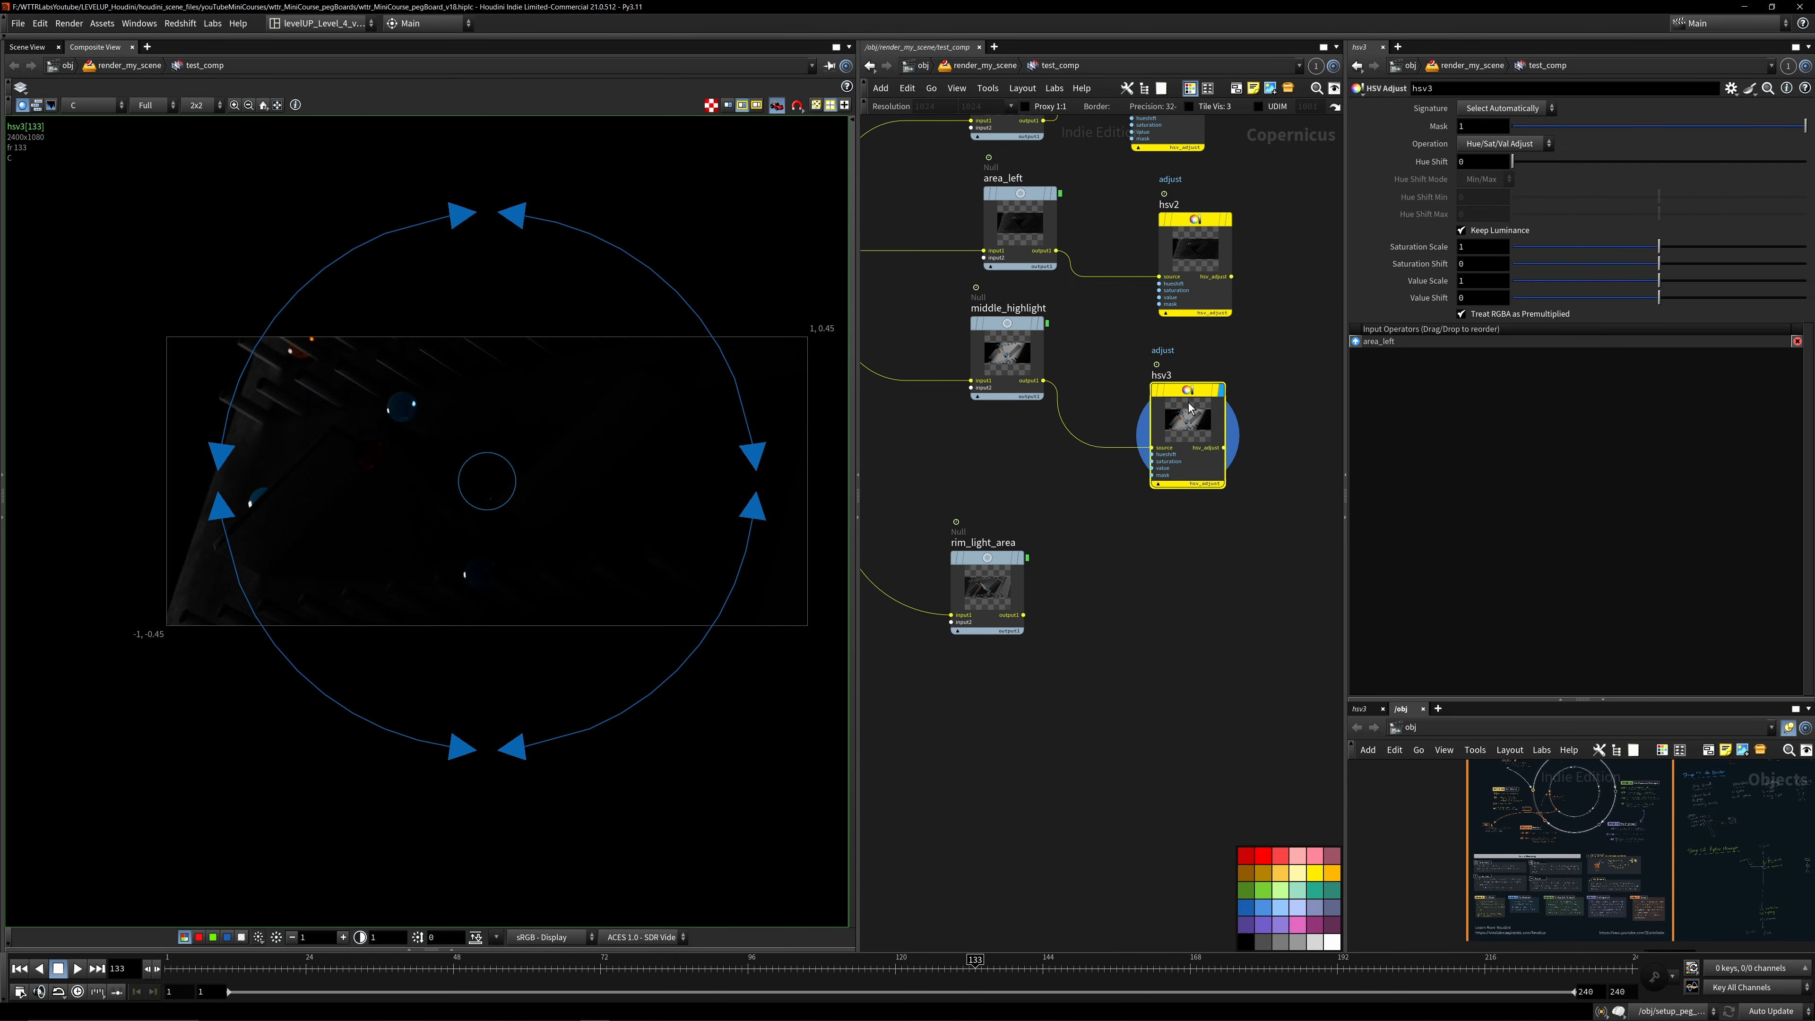
# - Duplicate the middle_highlight HSV Adjust node and connect rim_light_area to the copy's source
pyautogui.hotkey('ctrl', 'c')
pyautogui.hotkey('ctrl', 'v')
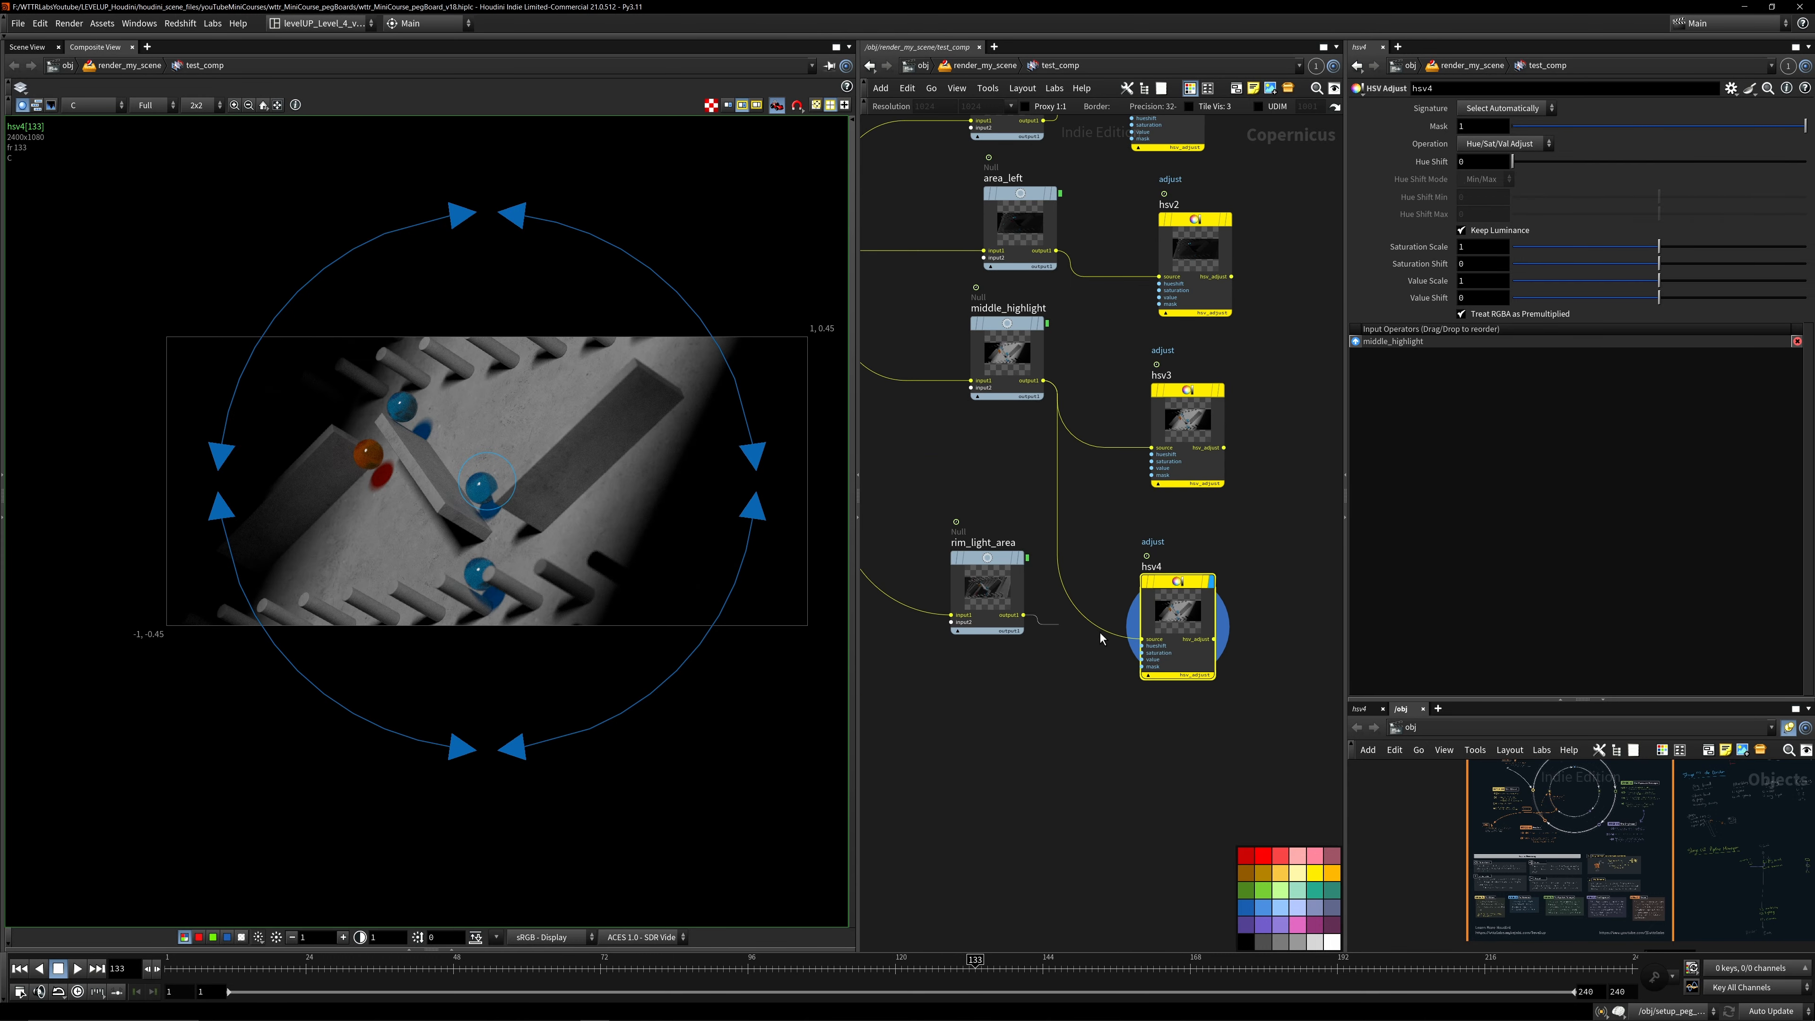
pyautogui.moveTo(1101, 633); pyautogui.dragTo(1142, 639)
pyautogui.press('h')
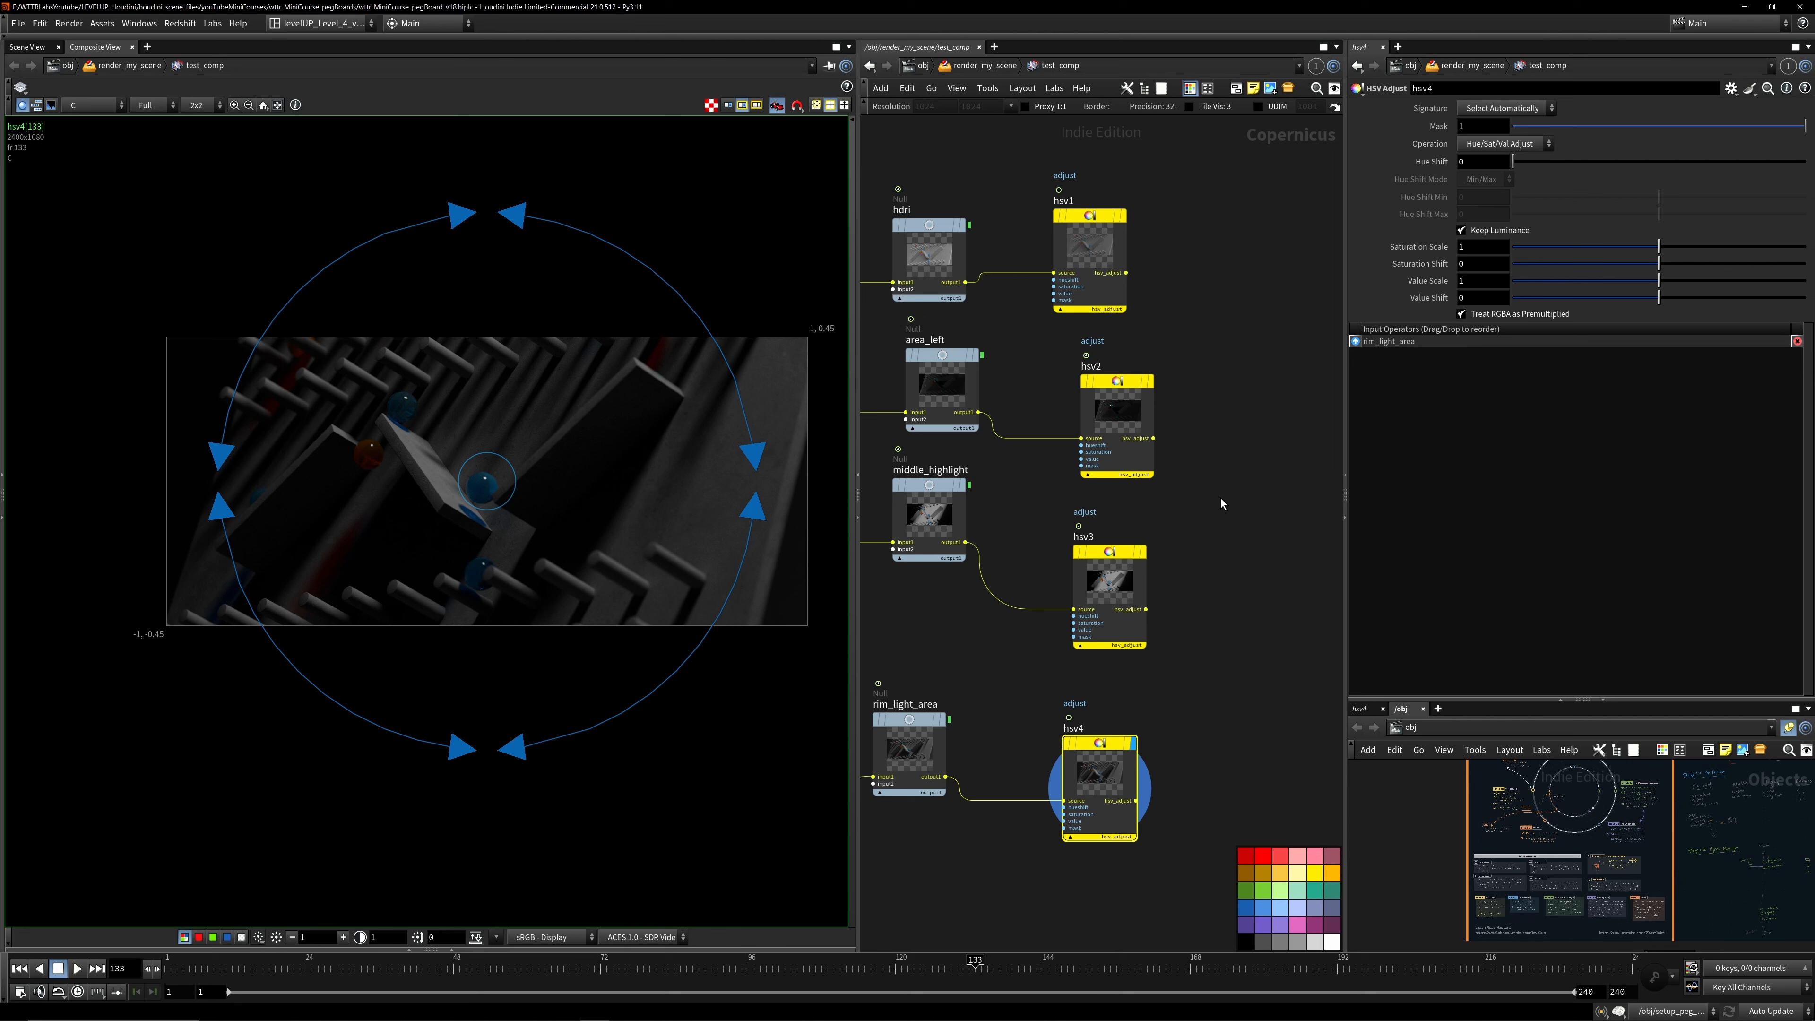
pyautogui.press('Tab')
pyautogui.write('mov')
pyautogui.press('Return')
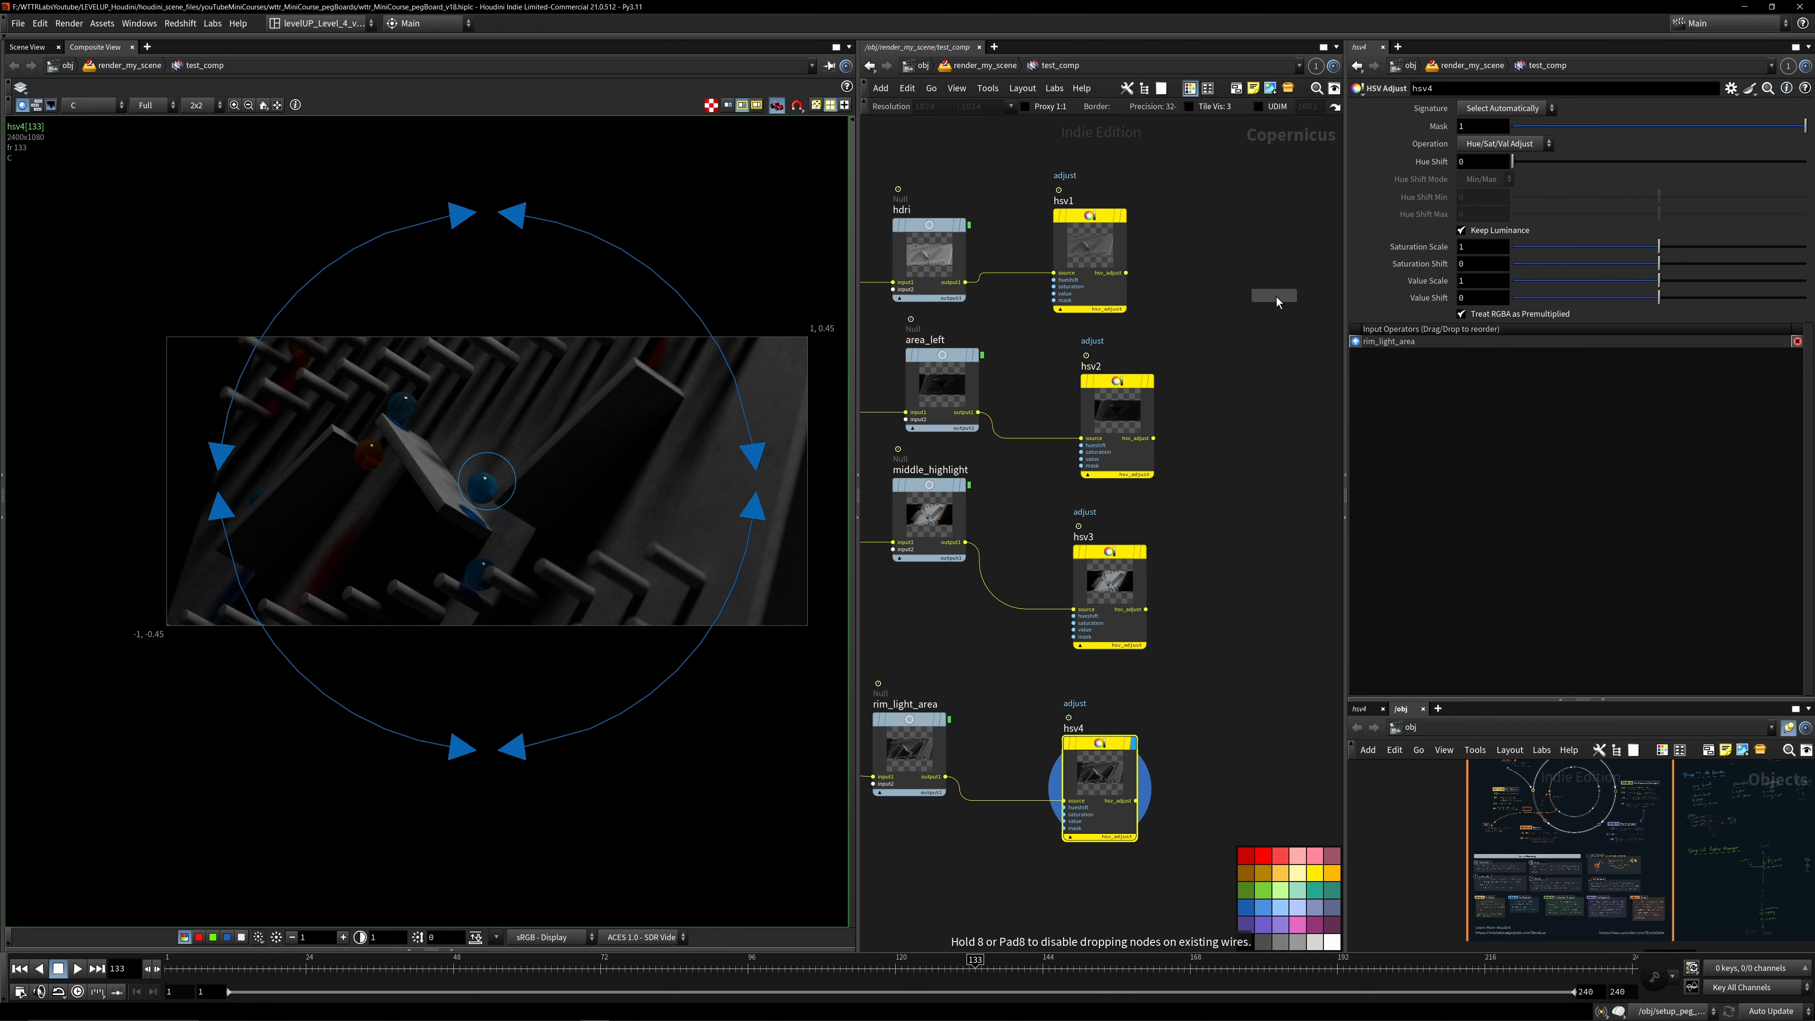
pyautogui.click(1277, 322)
pyautogui.press('h')
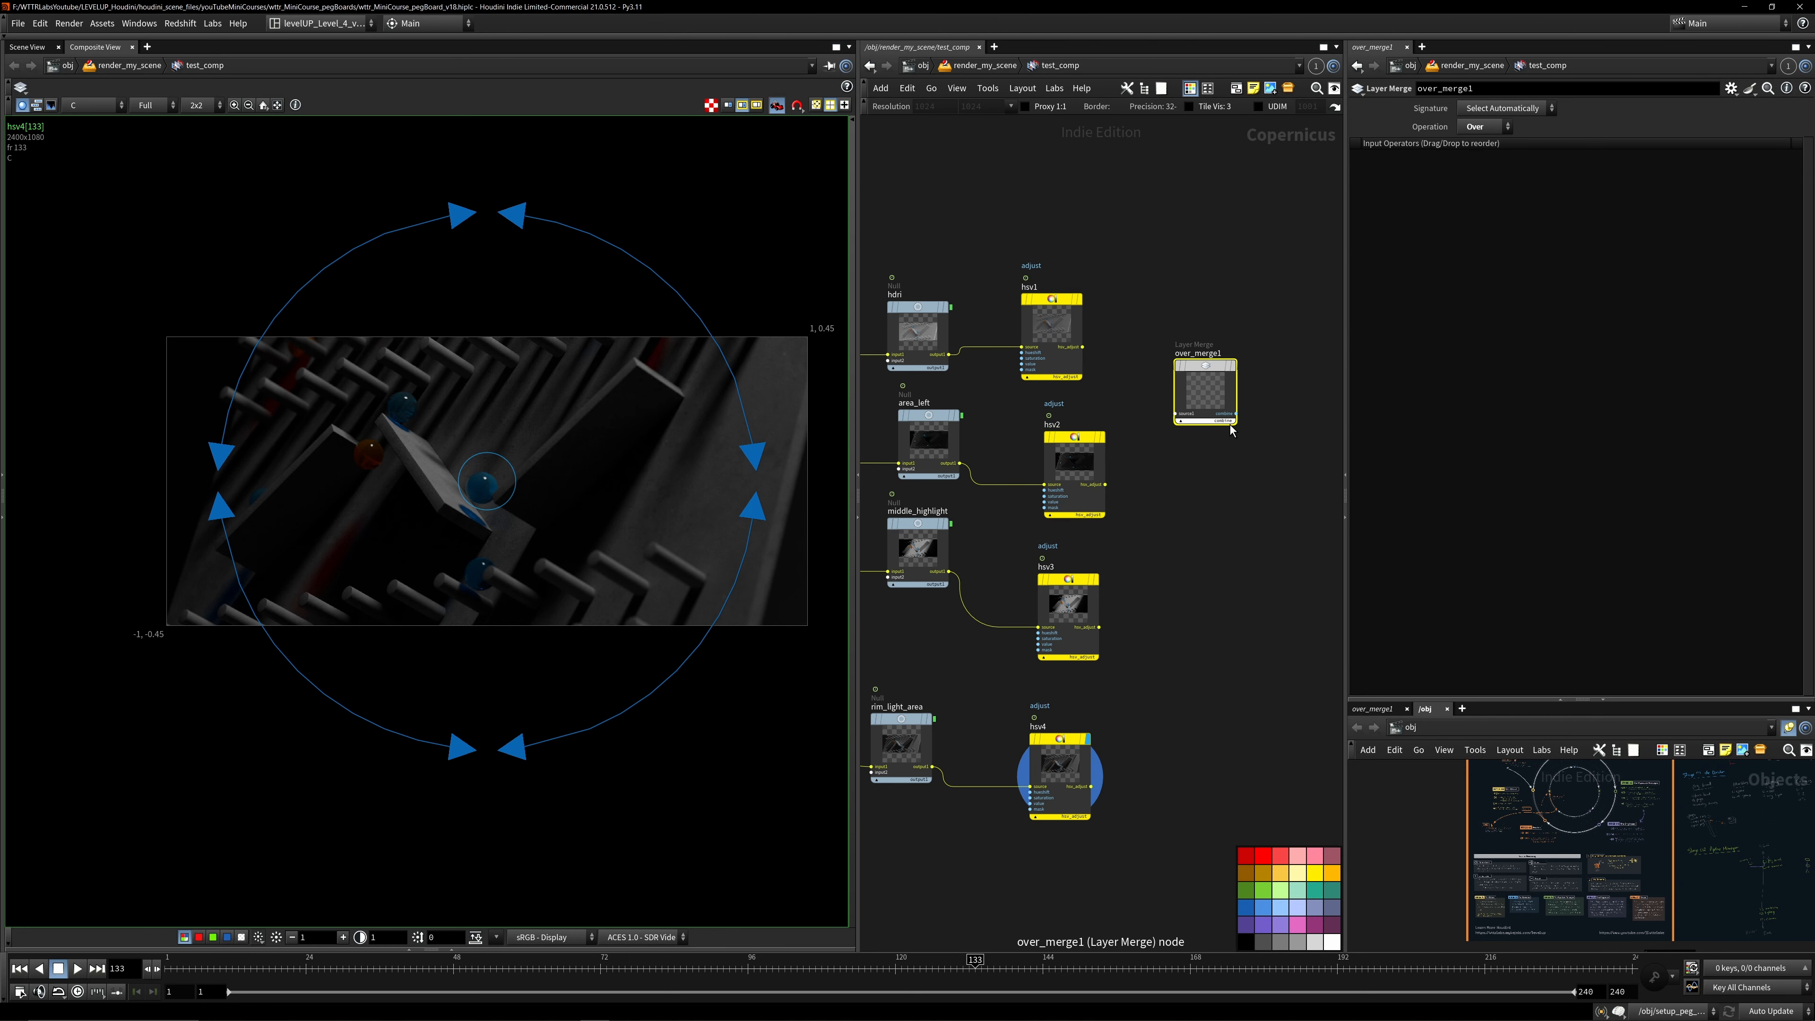
pyautogui.press('Delete')
# - Add an Over blend node beside the HSV adjustments and set its Mode to Add
pyautogui.press('Tab')
pyautogui.write('over')
pyautogui.press('Return')
pyautogui.click(1230, 424)
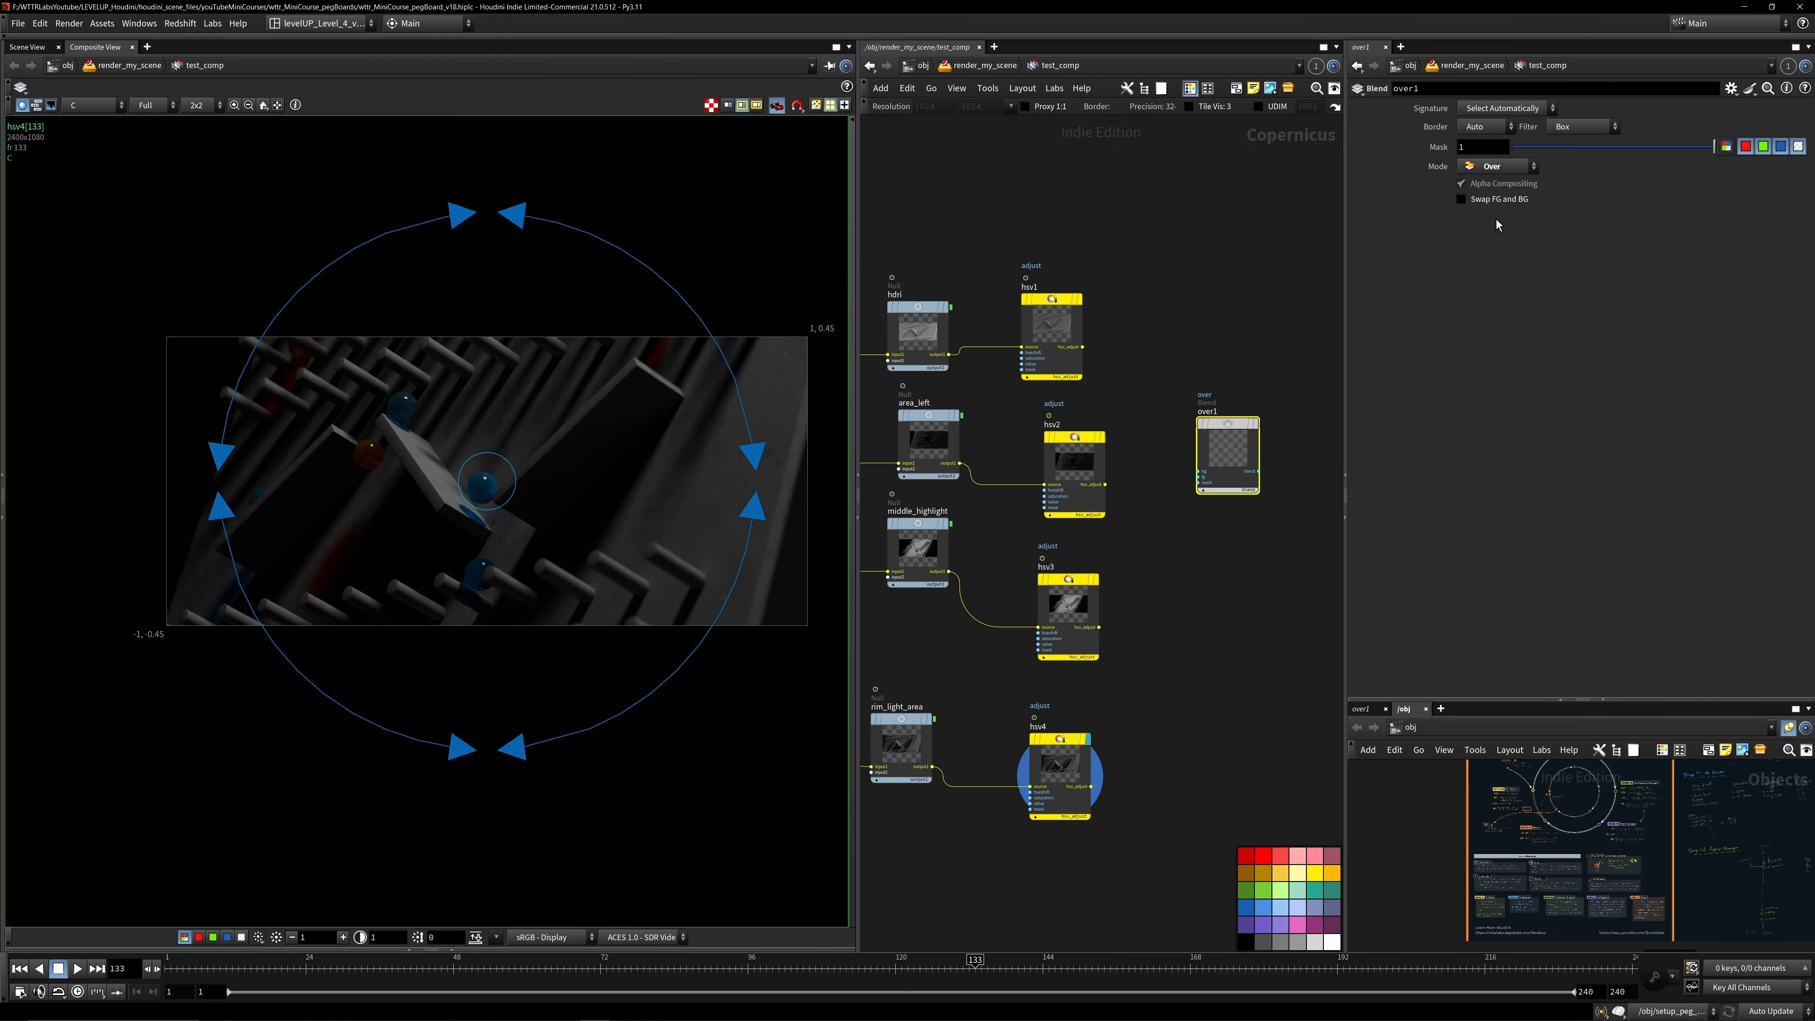
pyautogui.click(1497, 166)
pyautogui.click(1485, 231)
# - Connect the hdri adjustment to the blend's bg and the area_left adjustment to its fg, and display the blend
pyautogui.moveTo(1082, 347); pyautogui.dragTo(1237, 384)
pyautogui.scroll(3, 1173, 444)
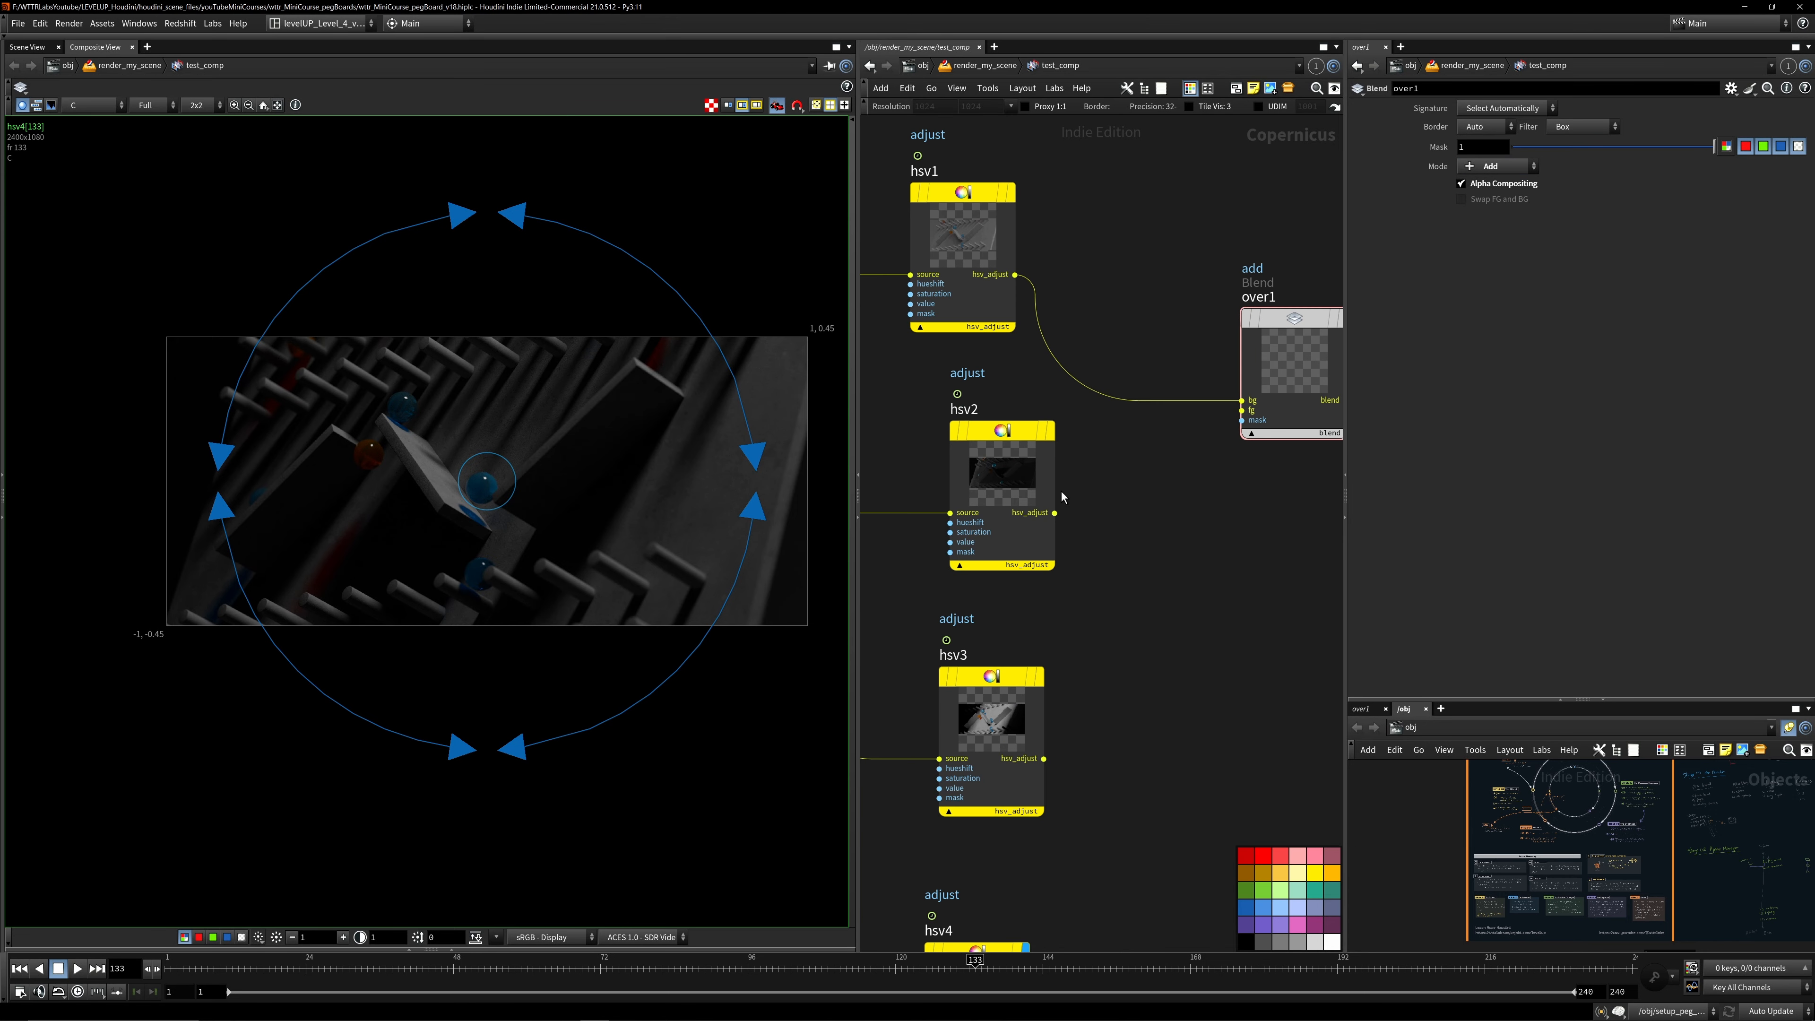
pyautogui.click(1056, 514)
pyautogui.click(1241, 412)
pyautogui.moveTo(1137, 601); pyautogui.dragTo(1090, 491, button='middle')
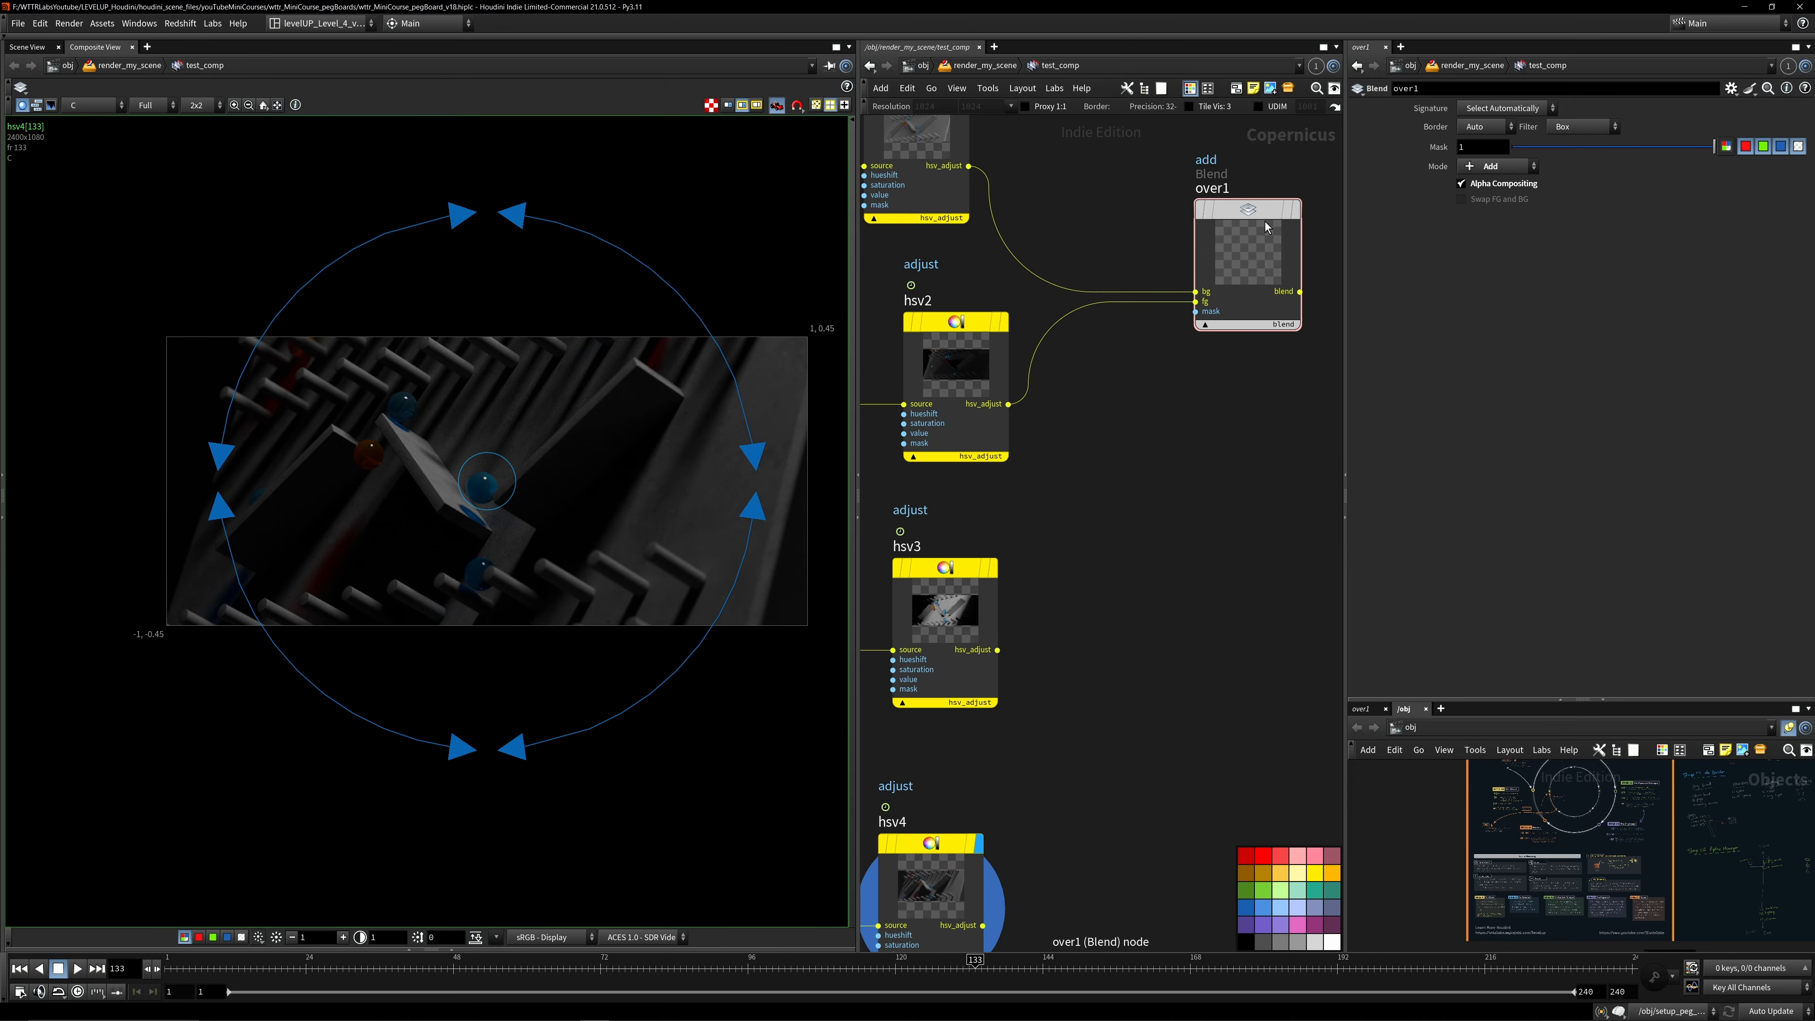
pyautogui.moveTo(1272, 216)
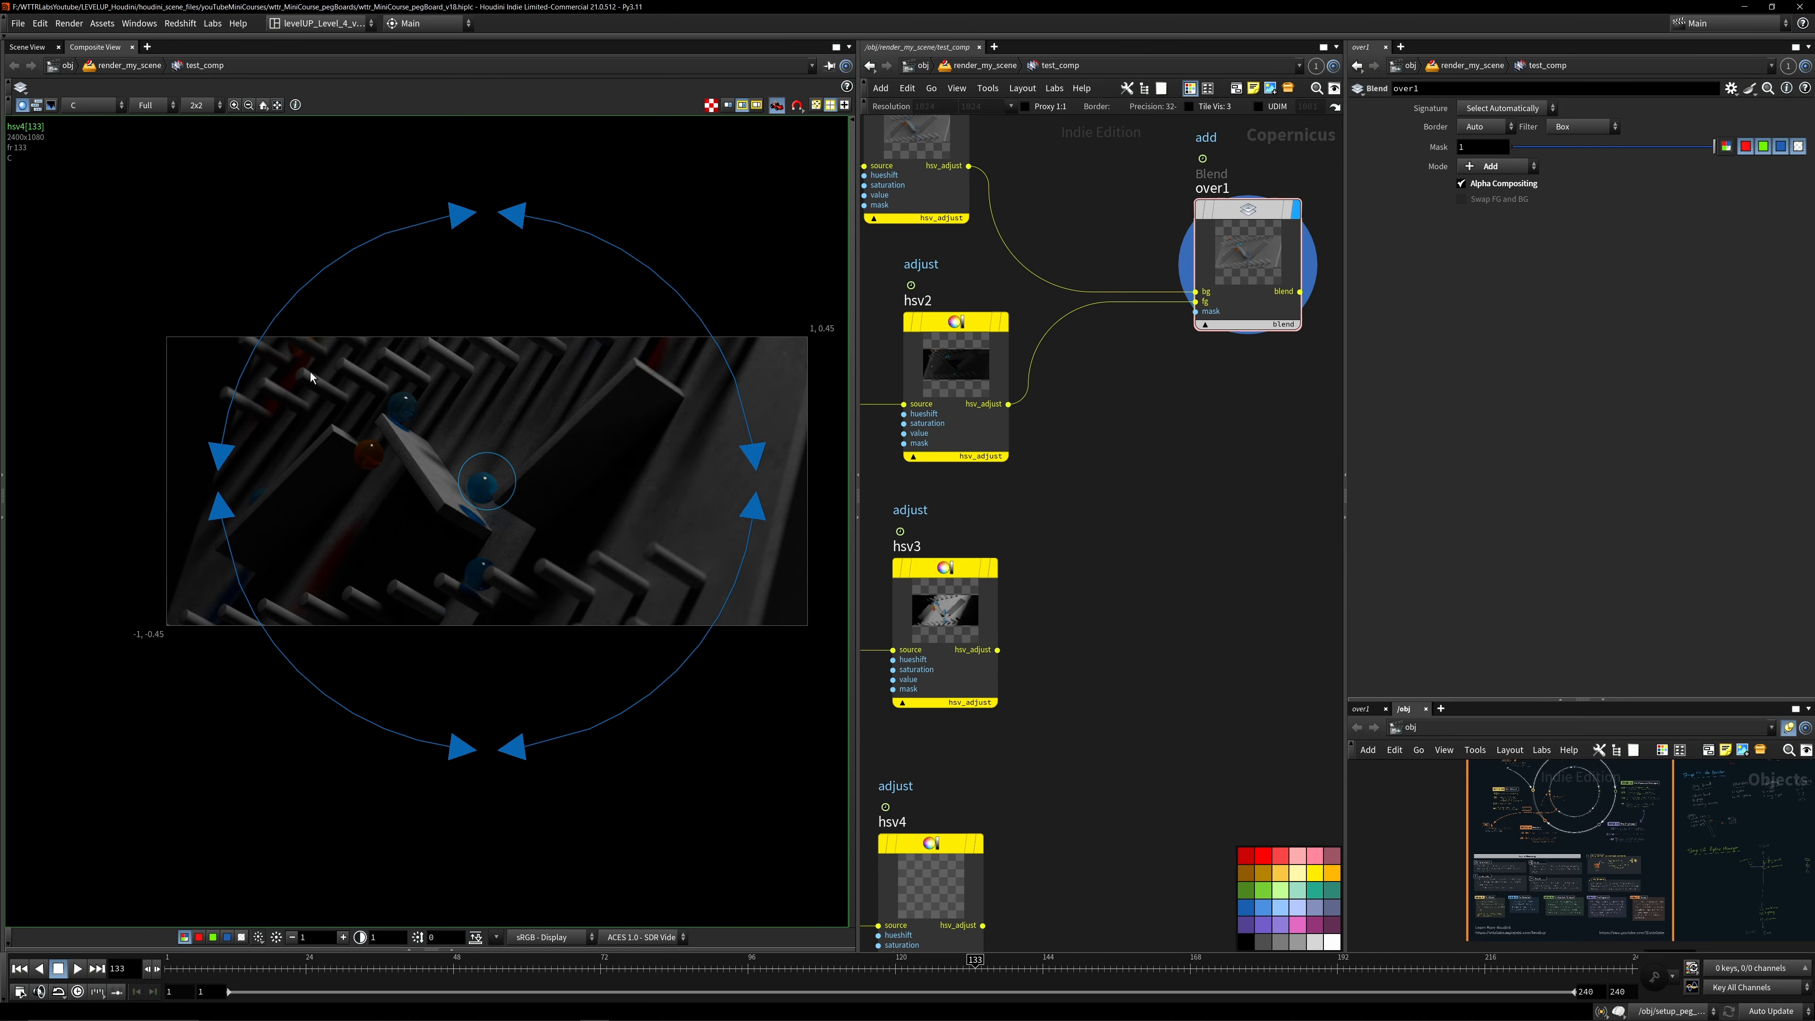
# - Duplicate the Add blend, feeding the first blend into the copy's bg and the middle_highlight adjustment into its fg
pyautogui.scroll(-3, 1168, 459)
pyautogui.moveTo(1161, 453); pyautogui.dragTo(1107, 378, button='middle')
pyautogui.keyDown('alt'); pyautogui.moveTo(1167, 241); pyautogui.dragTo(1187, 450); pyautogui.keyUp('alt')
pyautogui.moveTo(1179, 302); pyautogui.dragTo(1159, 499)
pyautogui.scroll(2, 1018, 497)
pyautogui.moveTo(1015, 490); pyautogui.dragTo(1189, 478)
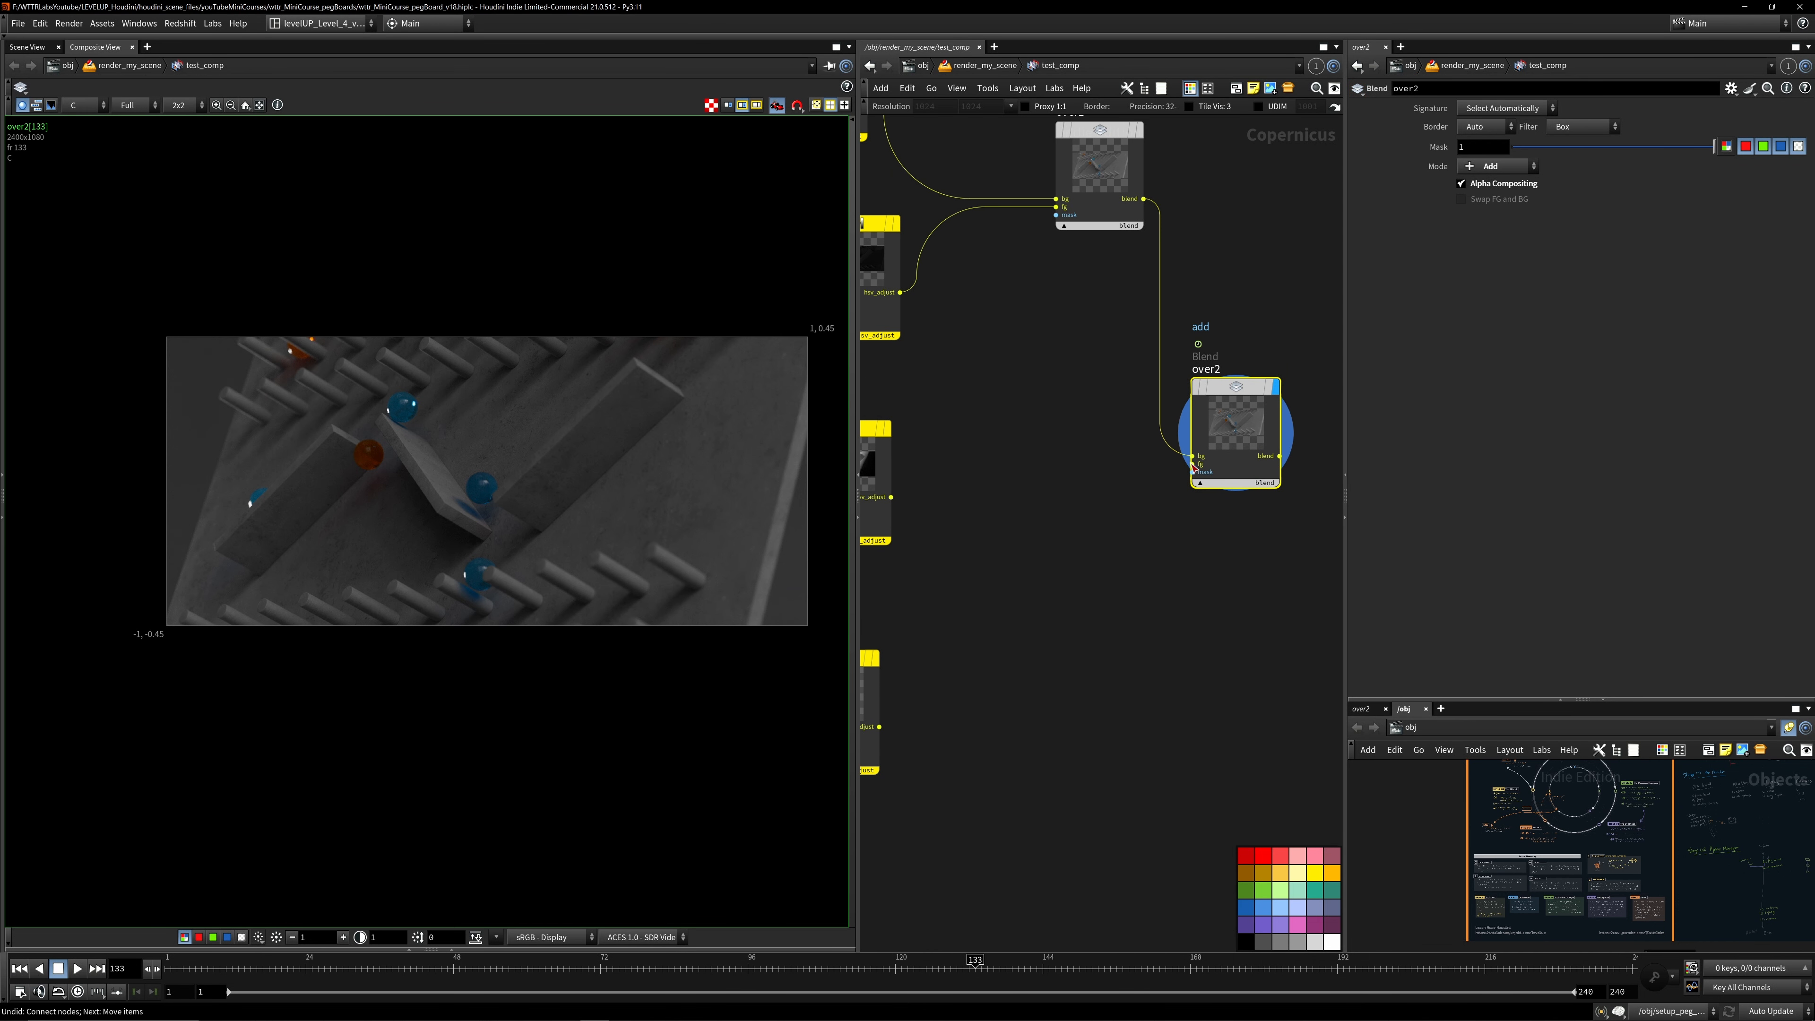
pyautogui.scroll(-2, 1034, 537)
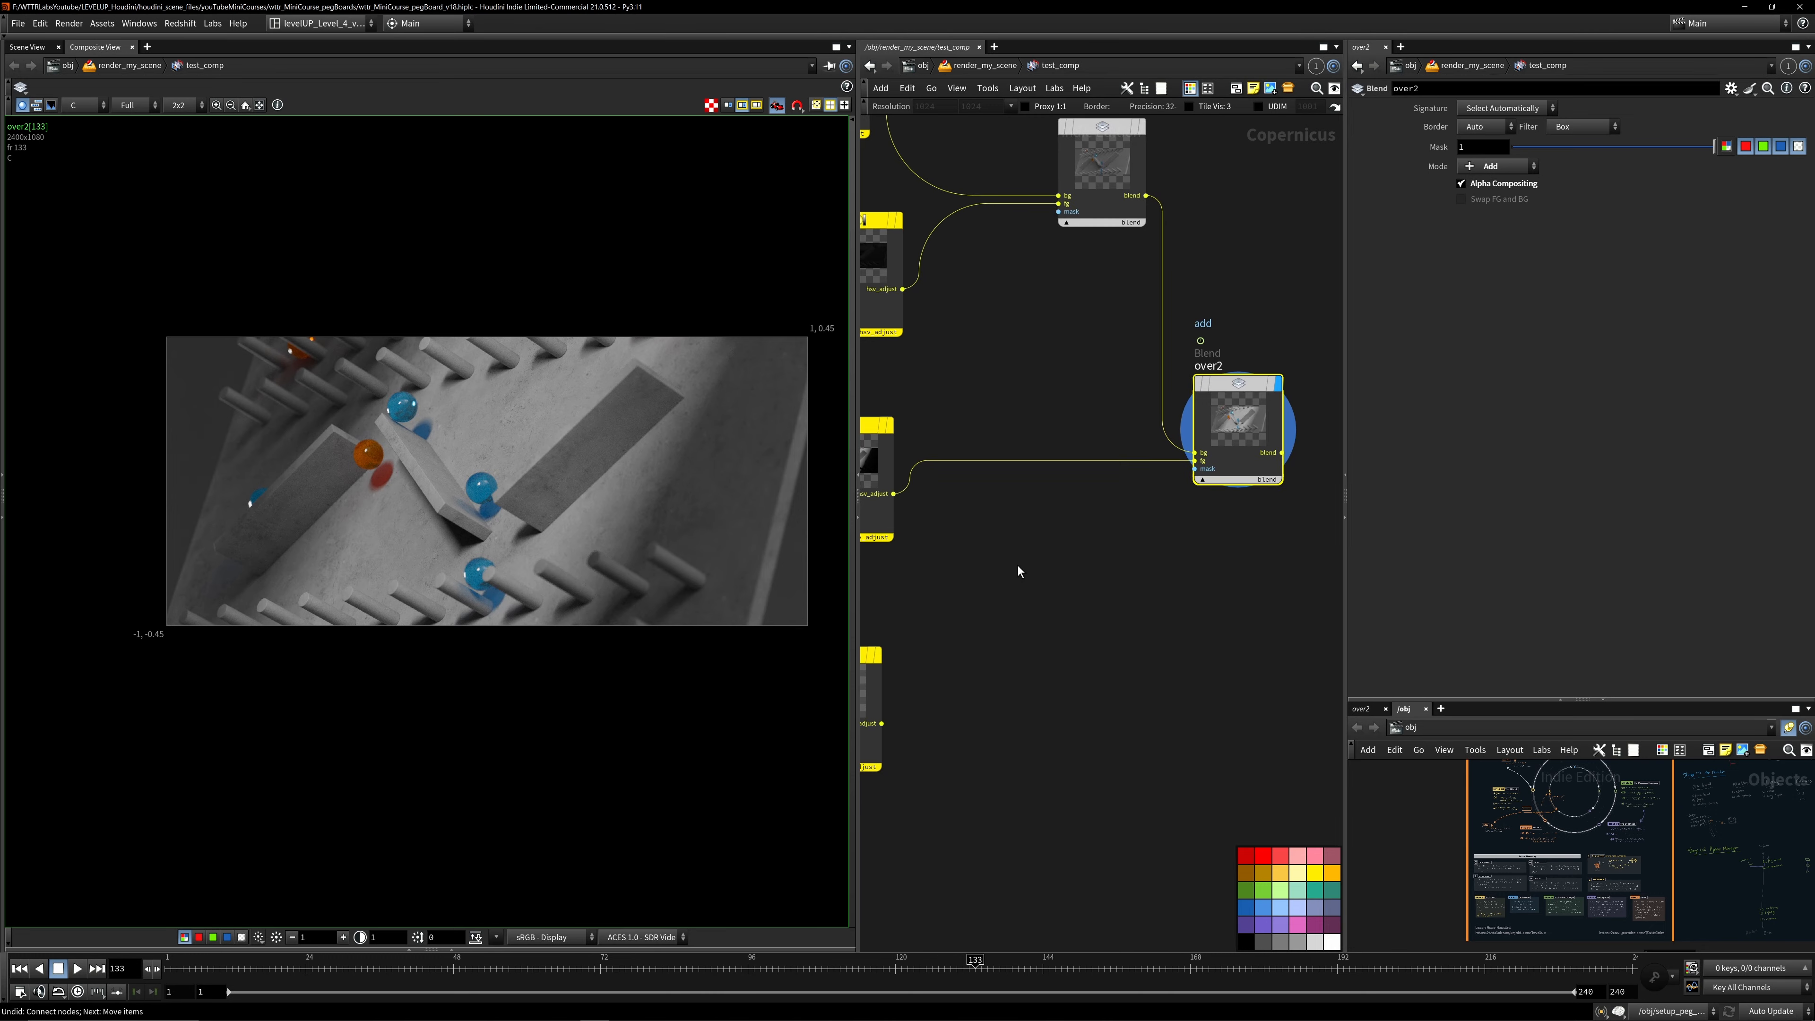
# - Duplicate the second blend, feeding that blend into the copy's bg and the rim_light_area adjustment into its fg
pyautogui.keyDown('alt'); pyautogui.moveTo(1190, 428); pyautogui.dragTo(1238, 485); pyautogui.keyUp('alt')
pyautogui.click(1224, 462)
pyautogui.click(1237, 472)
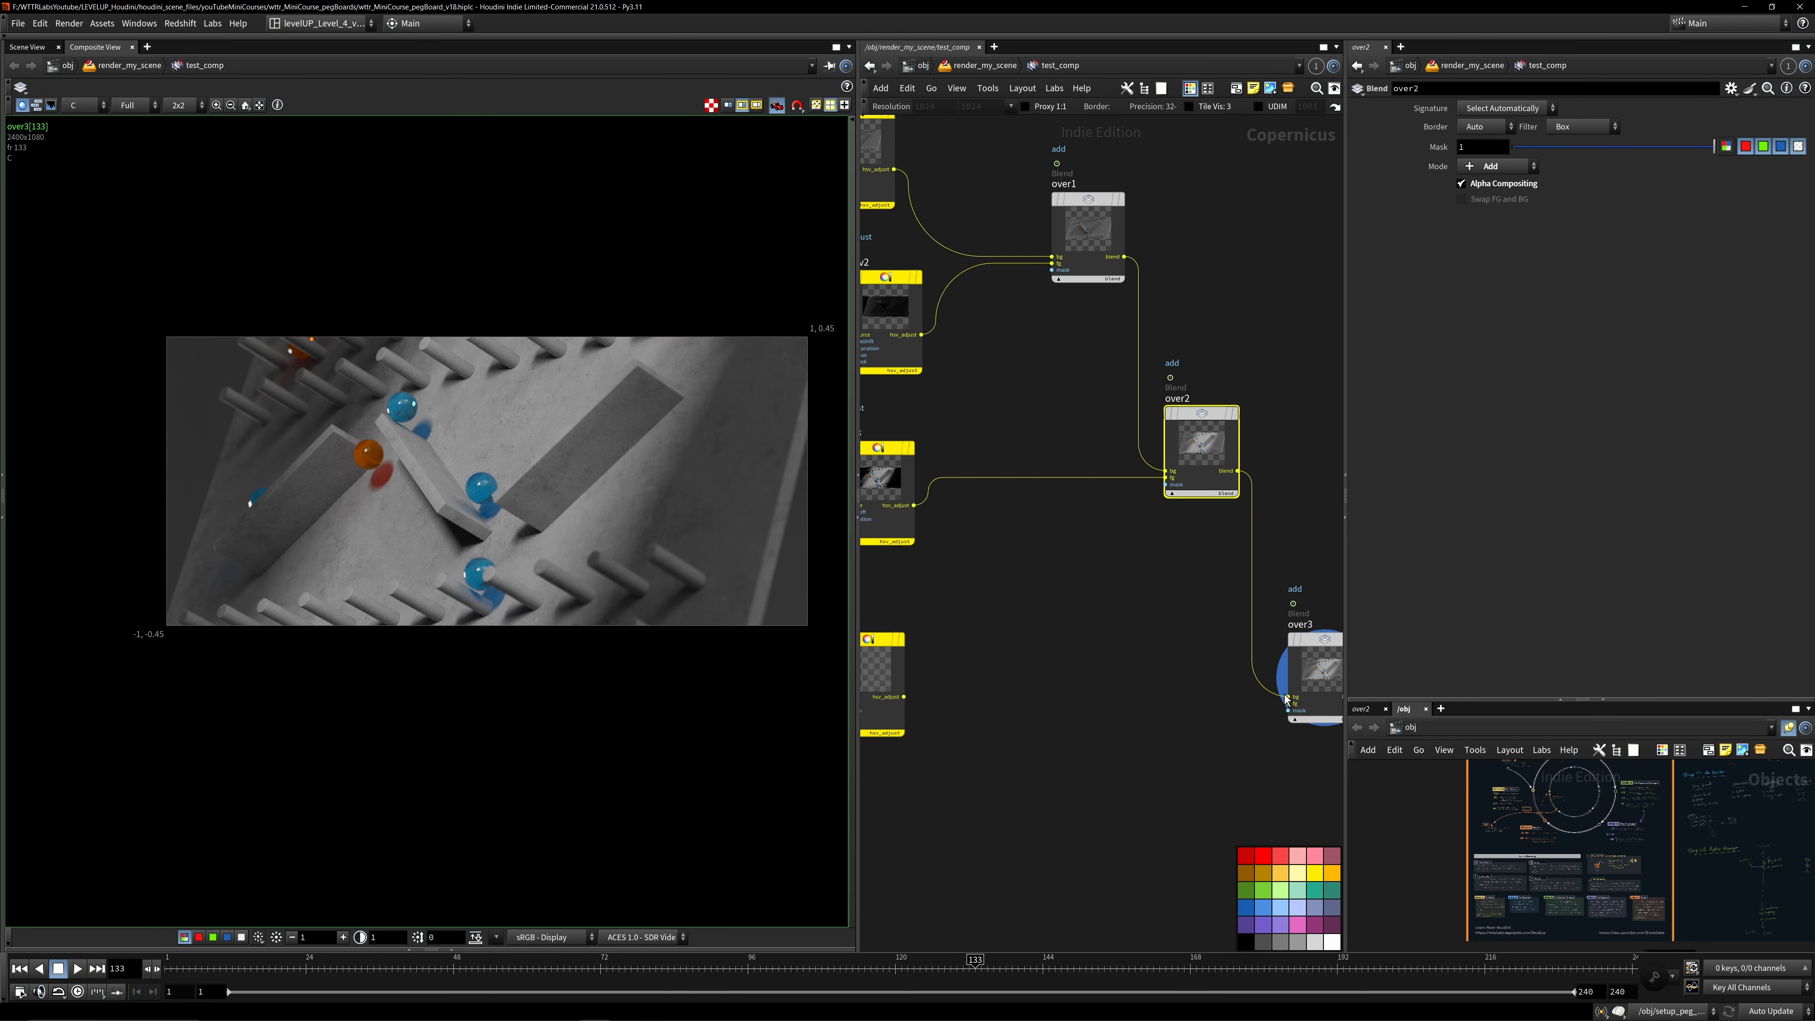
pyautogui.click(1289, 703)
pyautogui.click(904, 696)
pyautogui.moveTo(1003, 617); pyautogui.dragTo(721, 561, button='middle')
pyautogui.moveTo(1046, 583); pyautogui.dragTo(1068, 574)
pyautogui.moveTo(915, 537); pyautogui.dragTo(1254, 597, button='middle')
pyautogui.scroll(-2, 1081, 571)
pyautogui.moveTo(1081, 570); pyautogui.dragTo(1170, 674, button='middle')
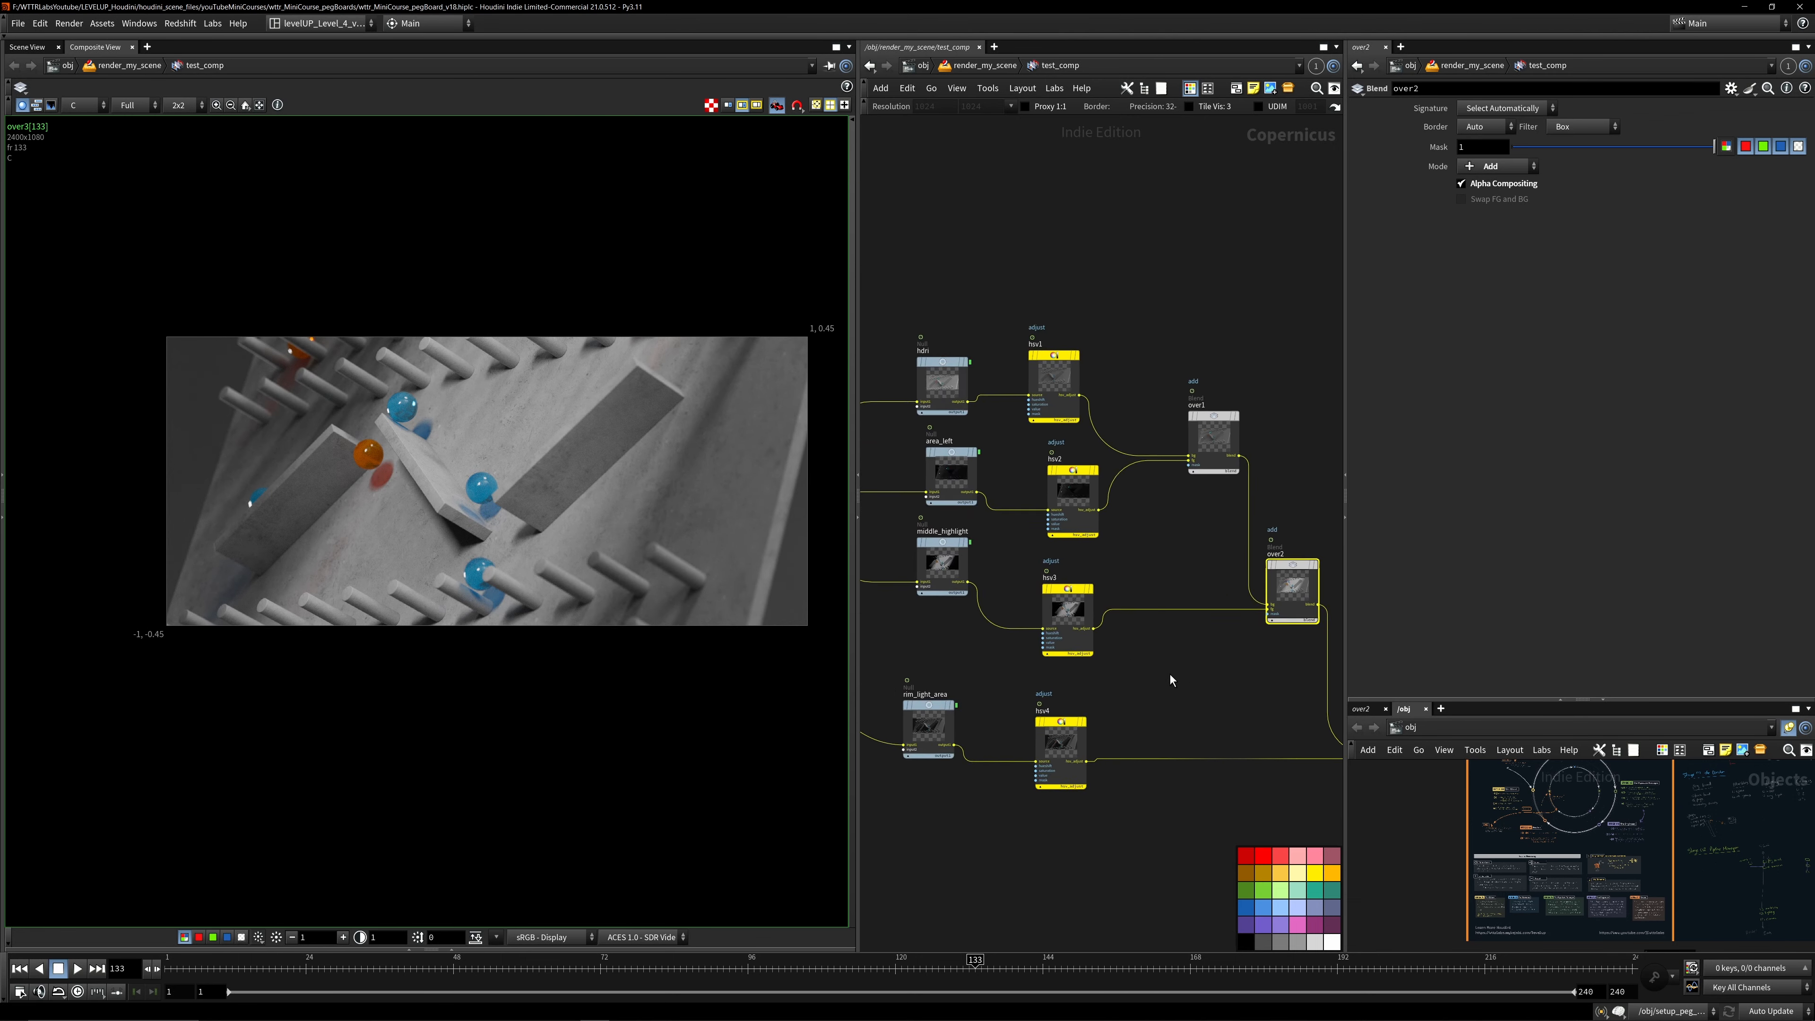
# - Bypass the HSV Adjust node on the hdri branch
pyautogui.scroll(-1, 1170, 674)
pyautogui.scroll(2, 1004, 427)
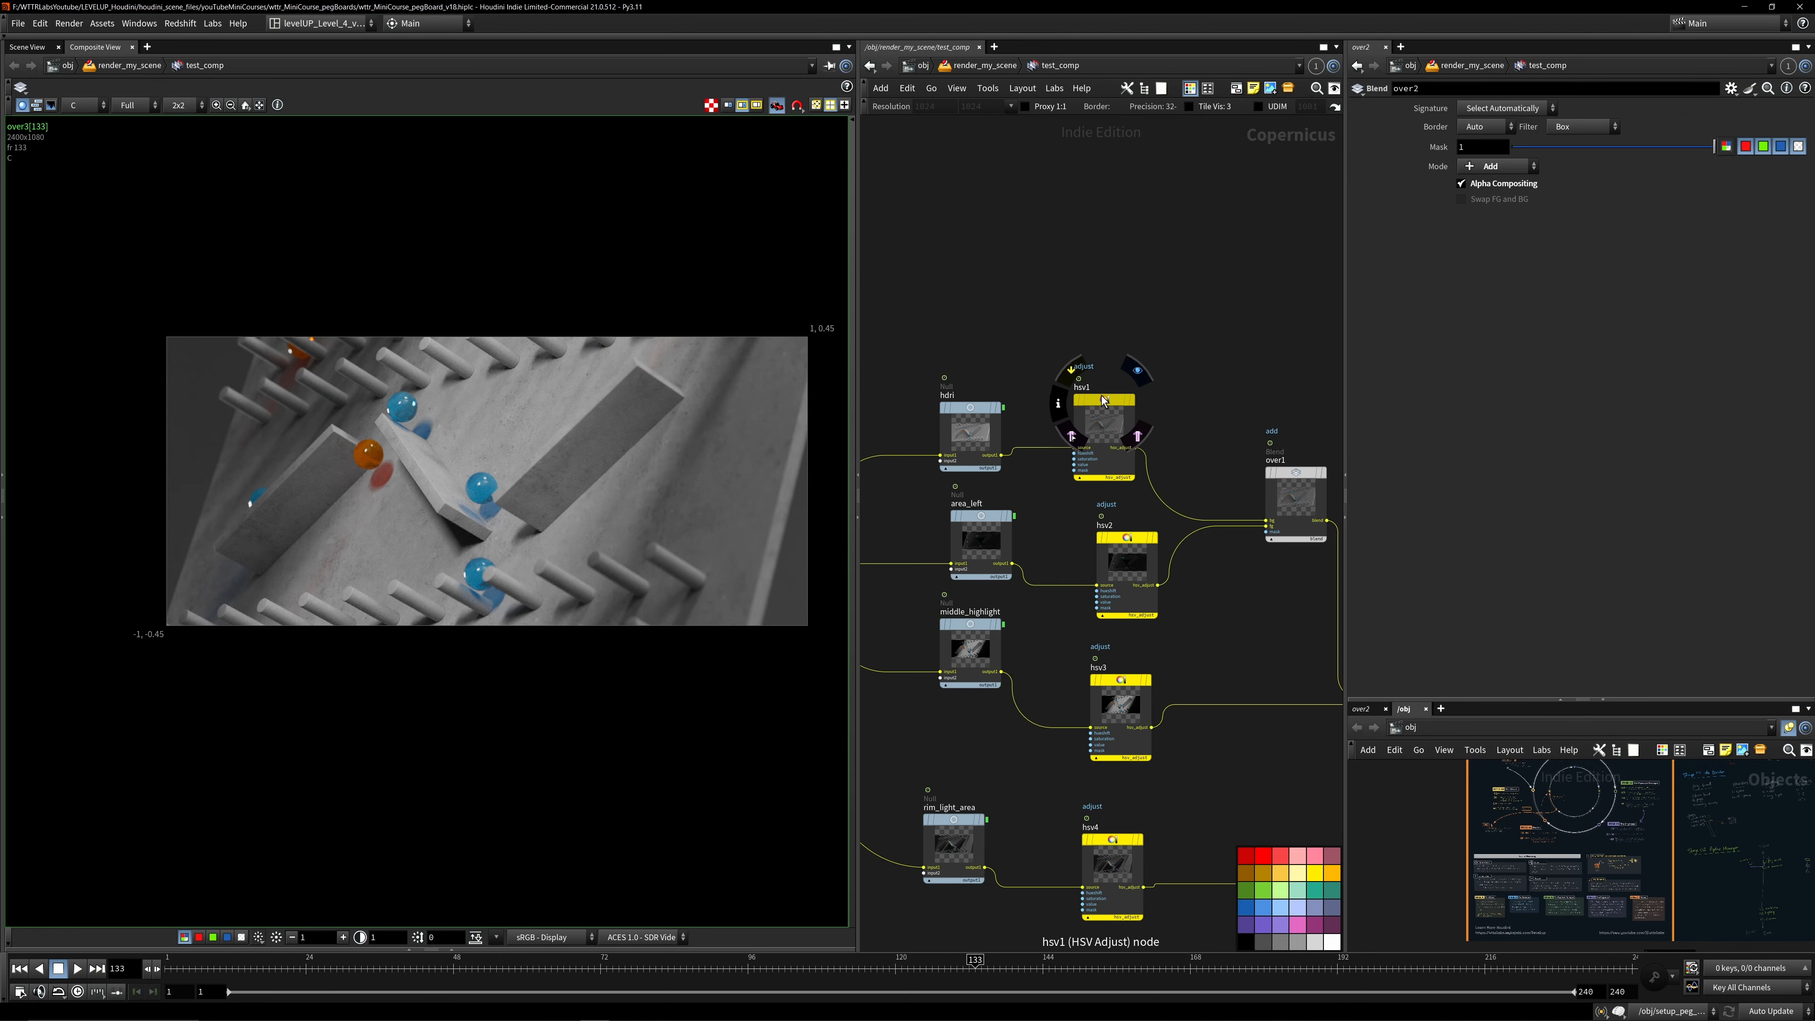
pyautogui.click(1073, 372)
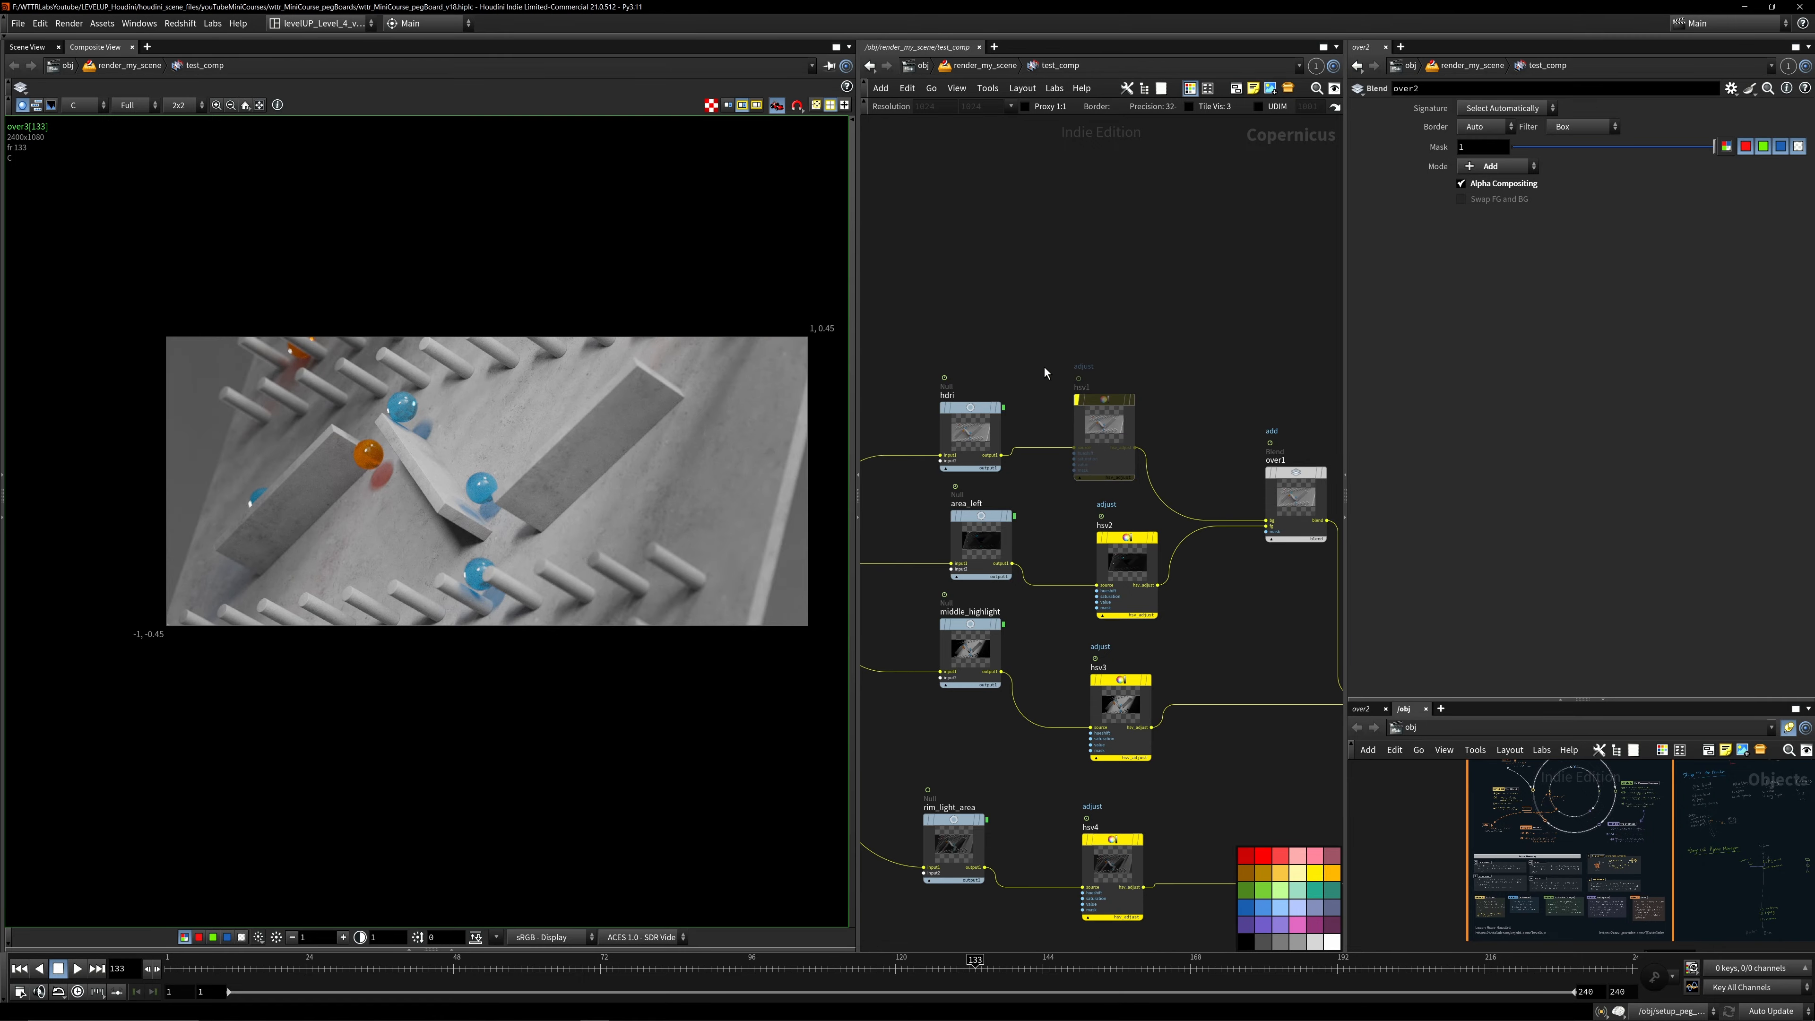
# - Add a Null node above the blend chain and connect the my_hd_render file node's output to it
pyautogui.scroll(-2, 1121, 330)
pyautogui.moveTo(1119, 330); pyautogui.dragTo(1179, 358, button='middle')
pyautogui.moveTo(964, 499); pyautogui.dragTo(952, 470)
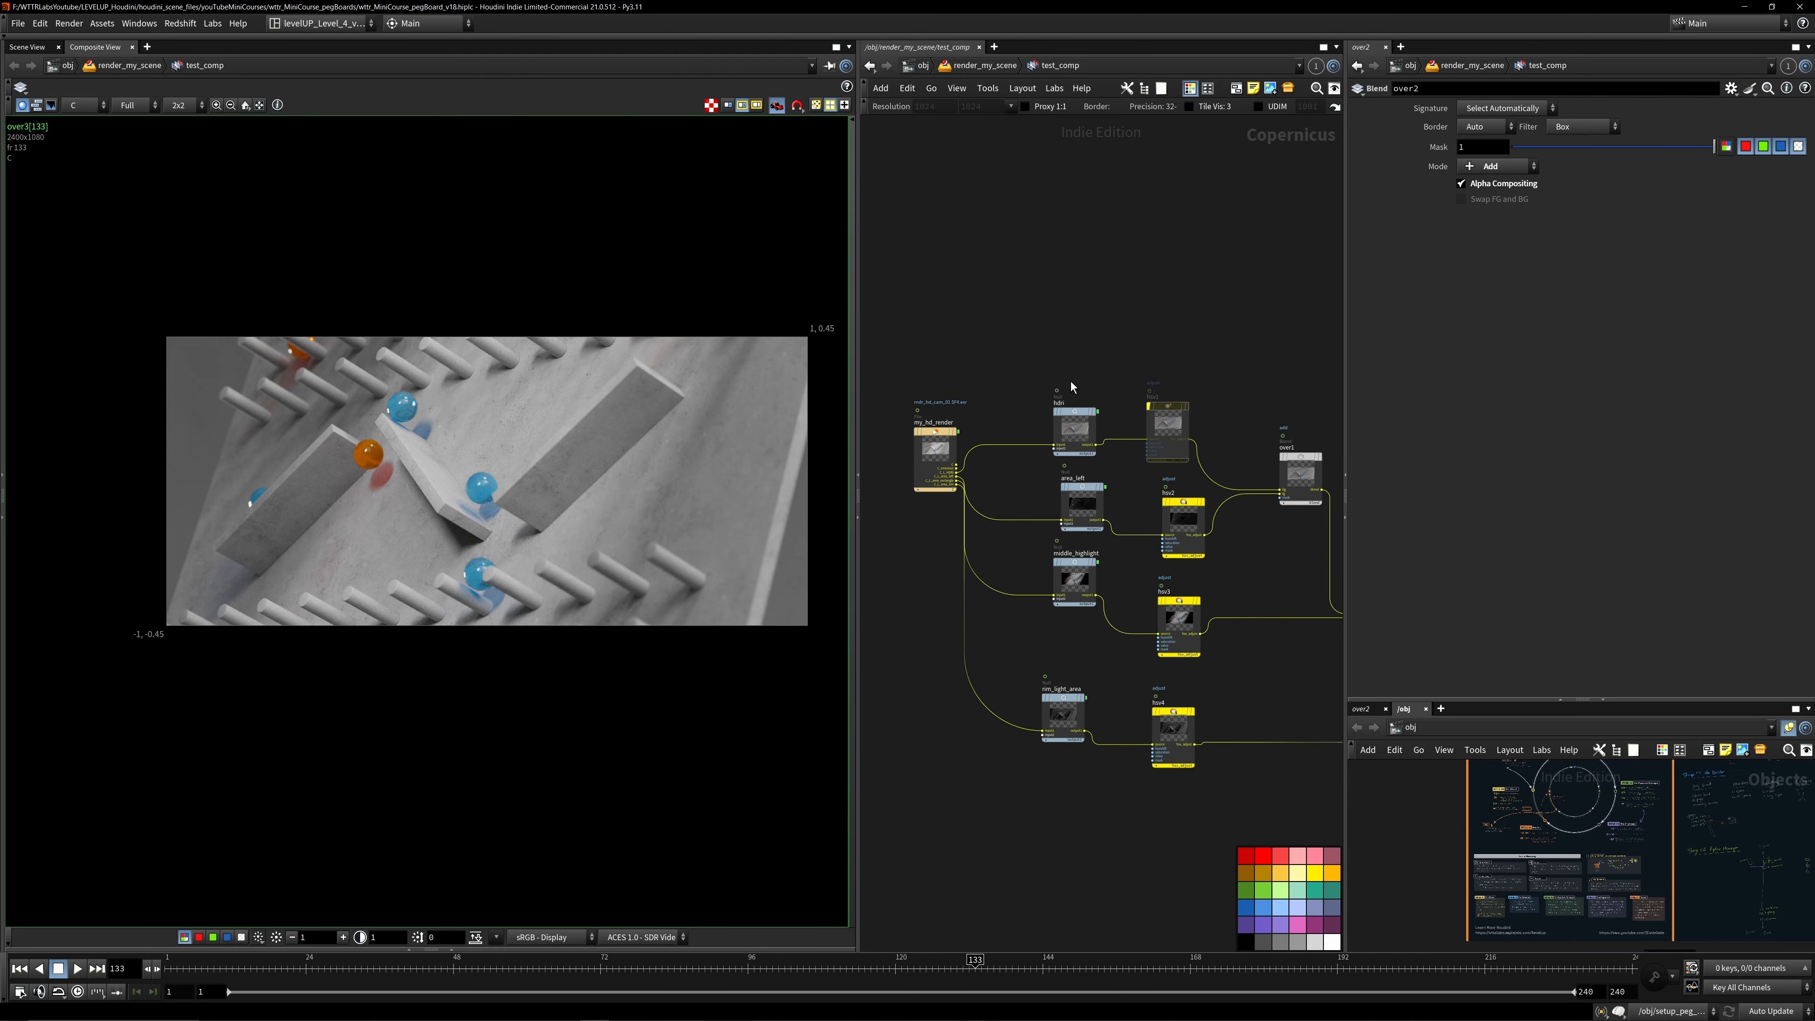
pyautogui.moveTo(1188, 376); pyautogui.dragTo(987, 332, button='middle')
pyautogui.press('Tab')
pyautogui.write('null')
pyautogui.press('Return')
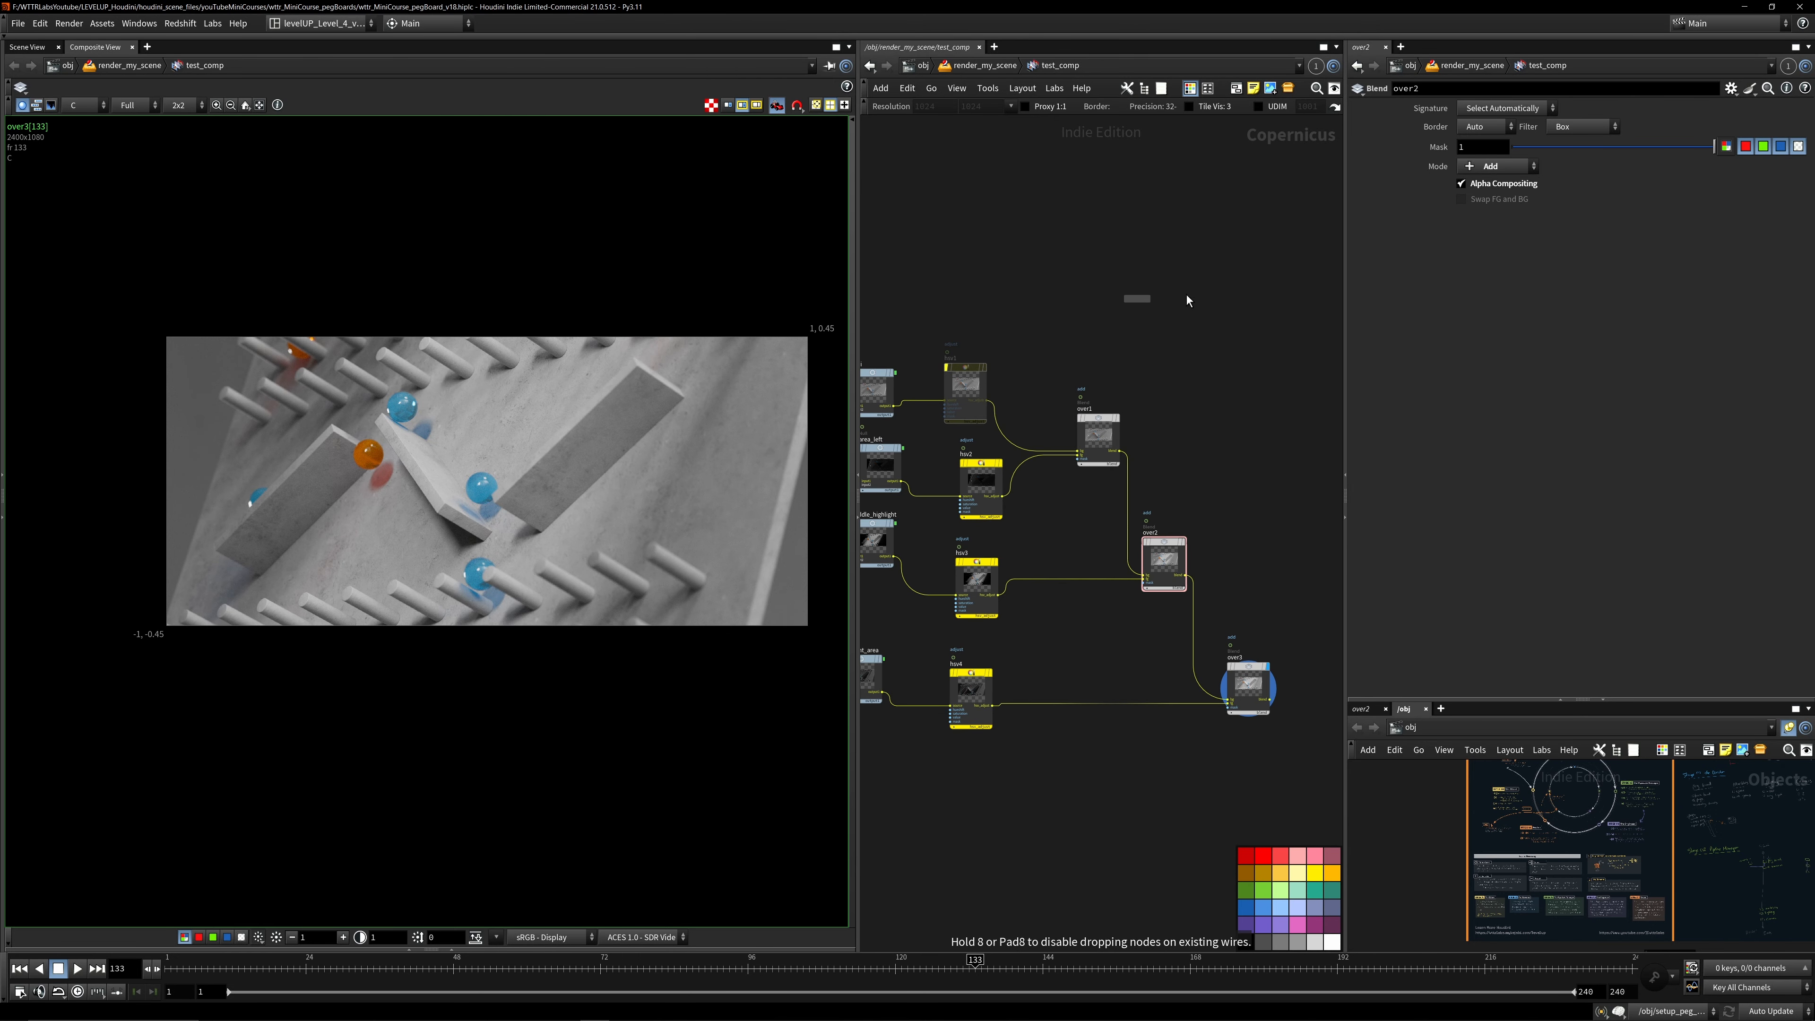
pyautogui.click(1189, 313)
pyautogui.scroll(2, 1194, 349)
pyautogui.moveTo(1001, 465); pyautogui.dragTo(928, 472, button='middle')
pyautogui.click(936, 494)
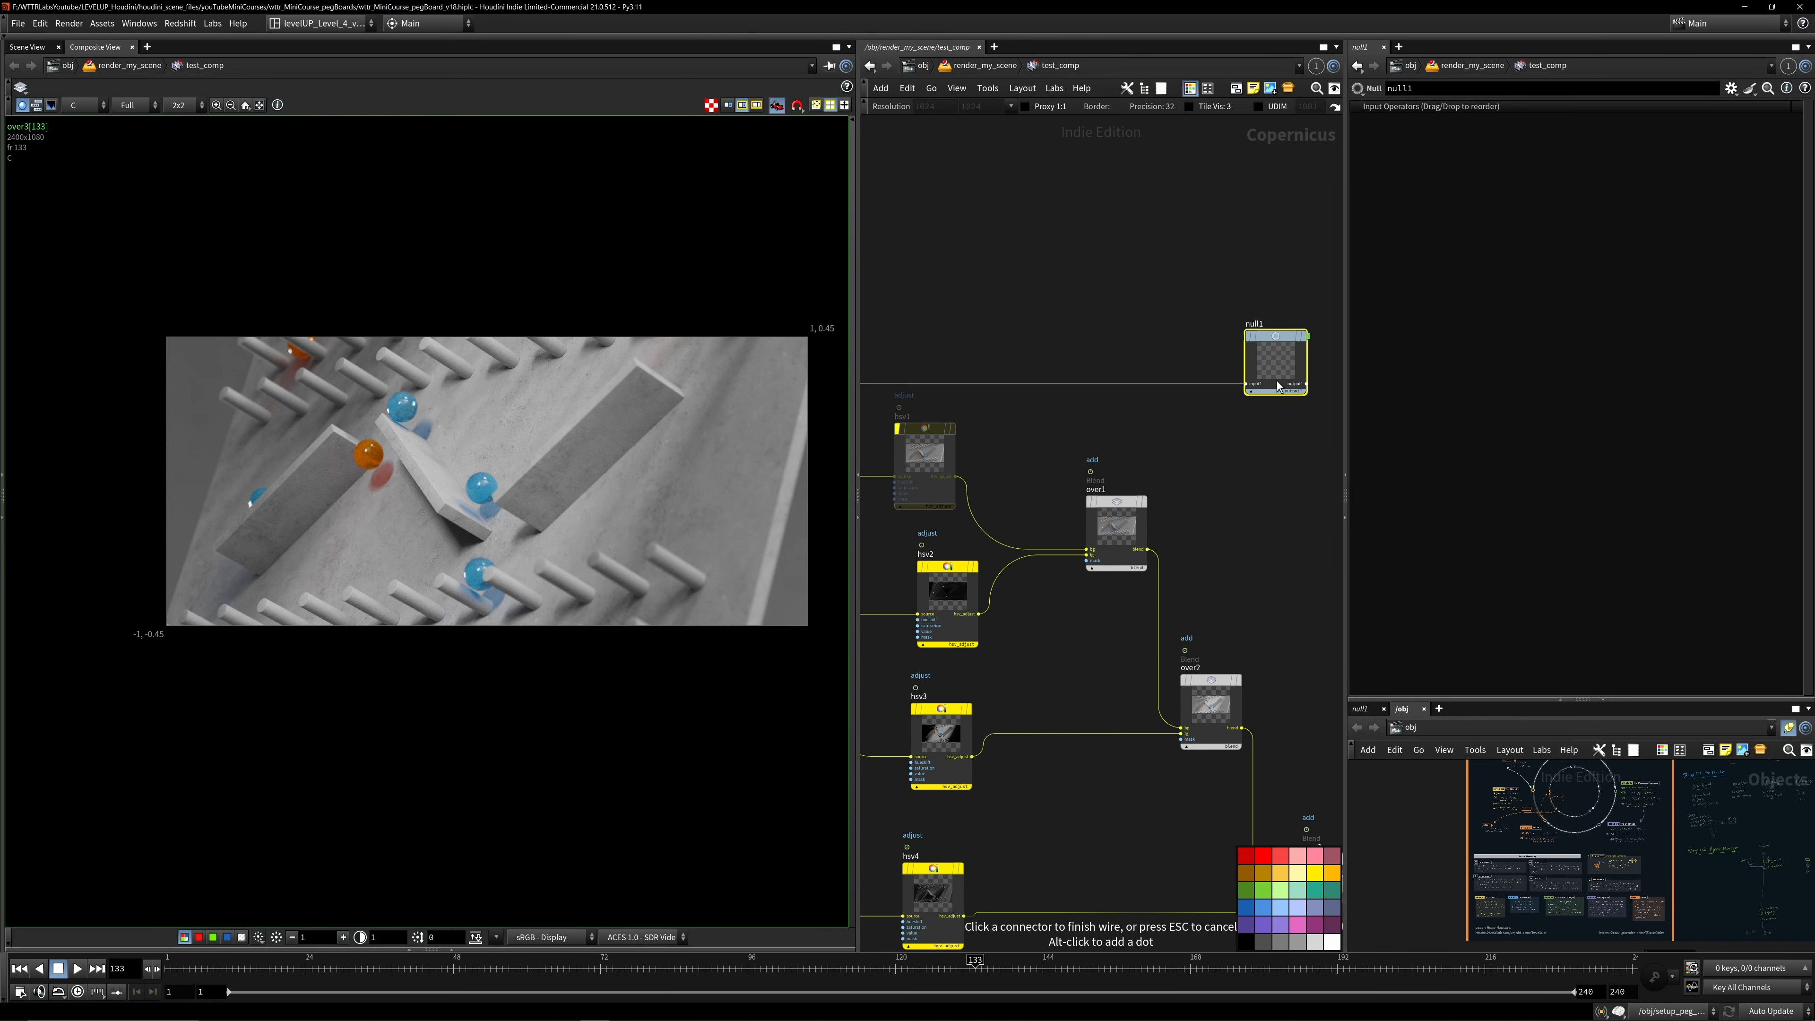
pyautogui.click(1239, 376)
# - Move the Null node near the last blend and rename it original
pyautogui.moveTo(1258, 512); pyautogui.dragTo(1073, 441, button='middle')
pyautogui.moveTo(1083, 266); pyautogui.dragTo(1131, 548)
pyautogui.scroll(2, 1155, 573)
pyautogui.click(1134, 548)
pyautogui.write('original')
pyautogui.press('Return')
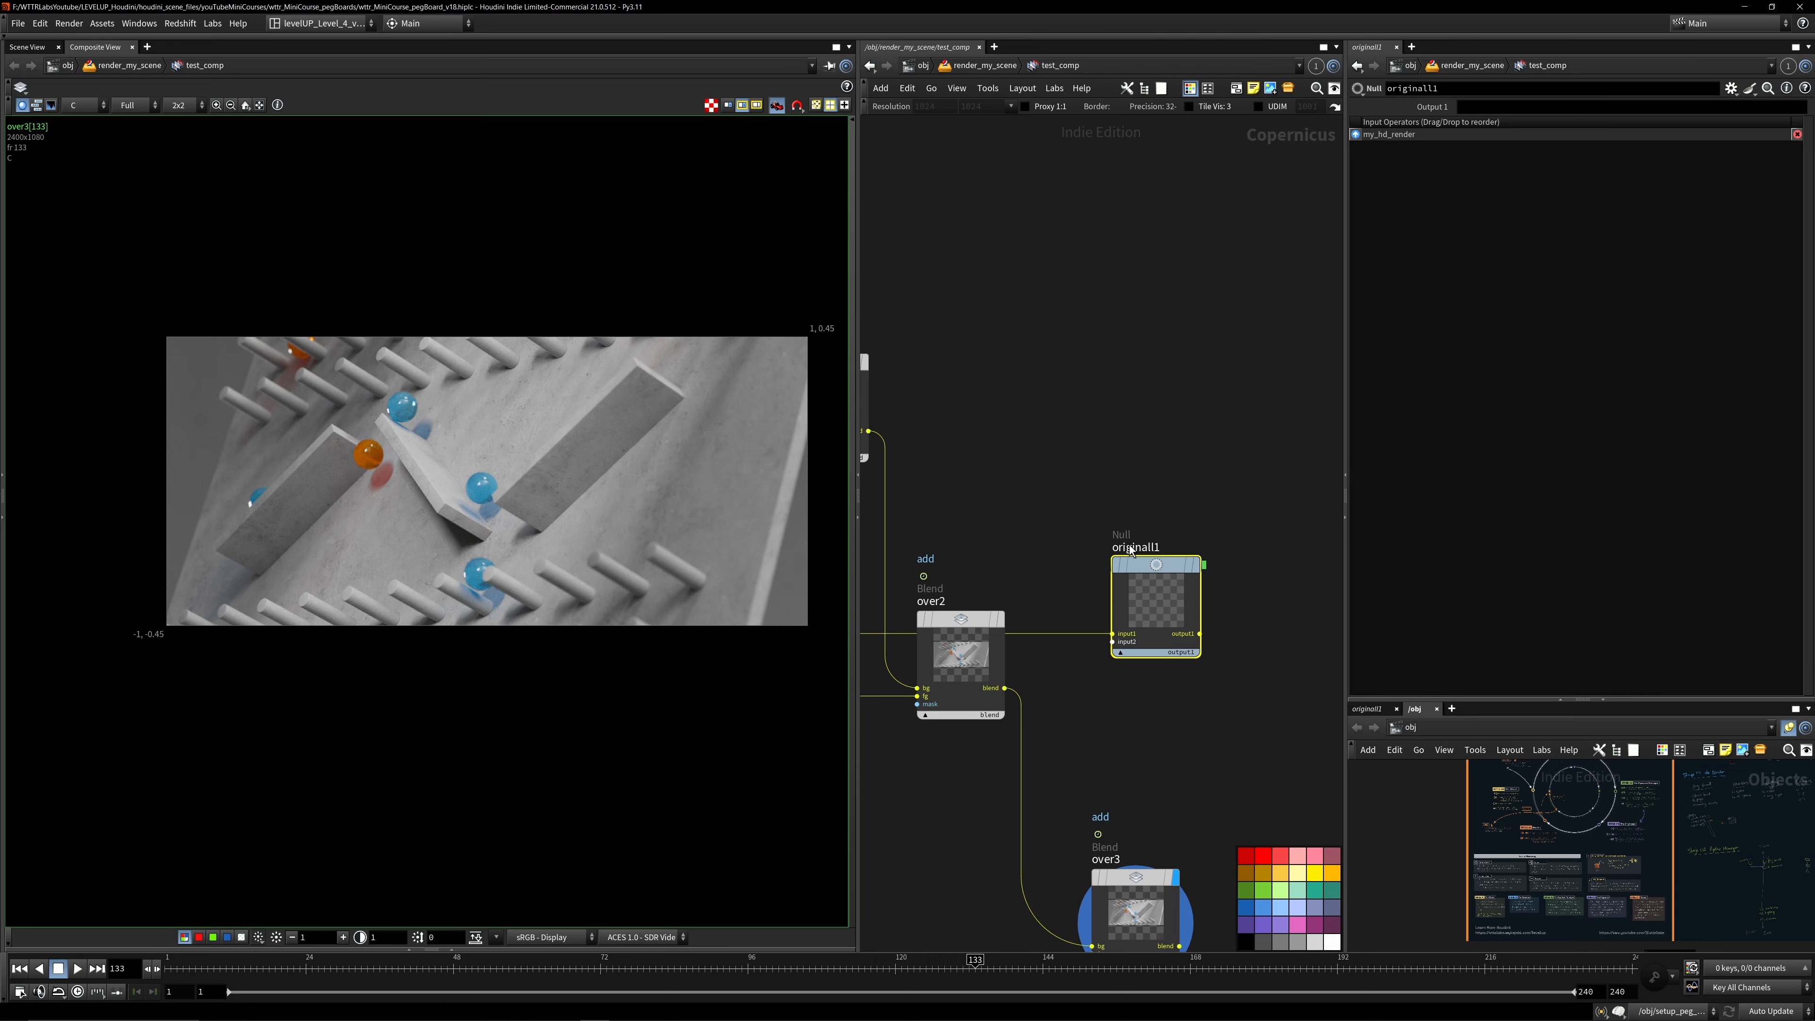
pyautogui.click(1132, 548)
pyautogui.write('origin')
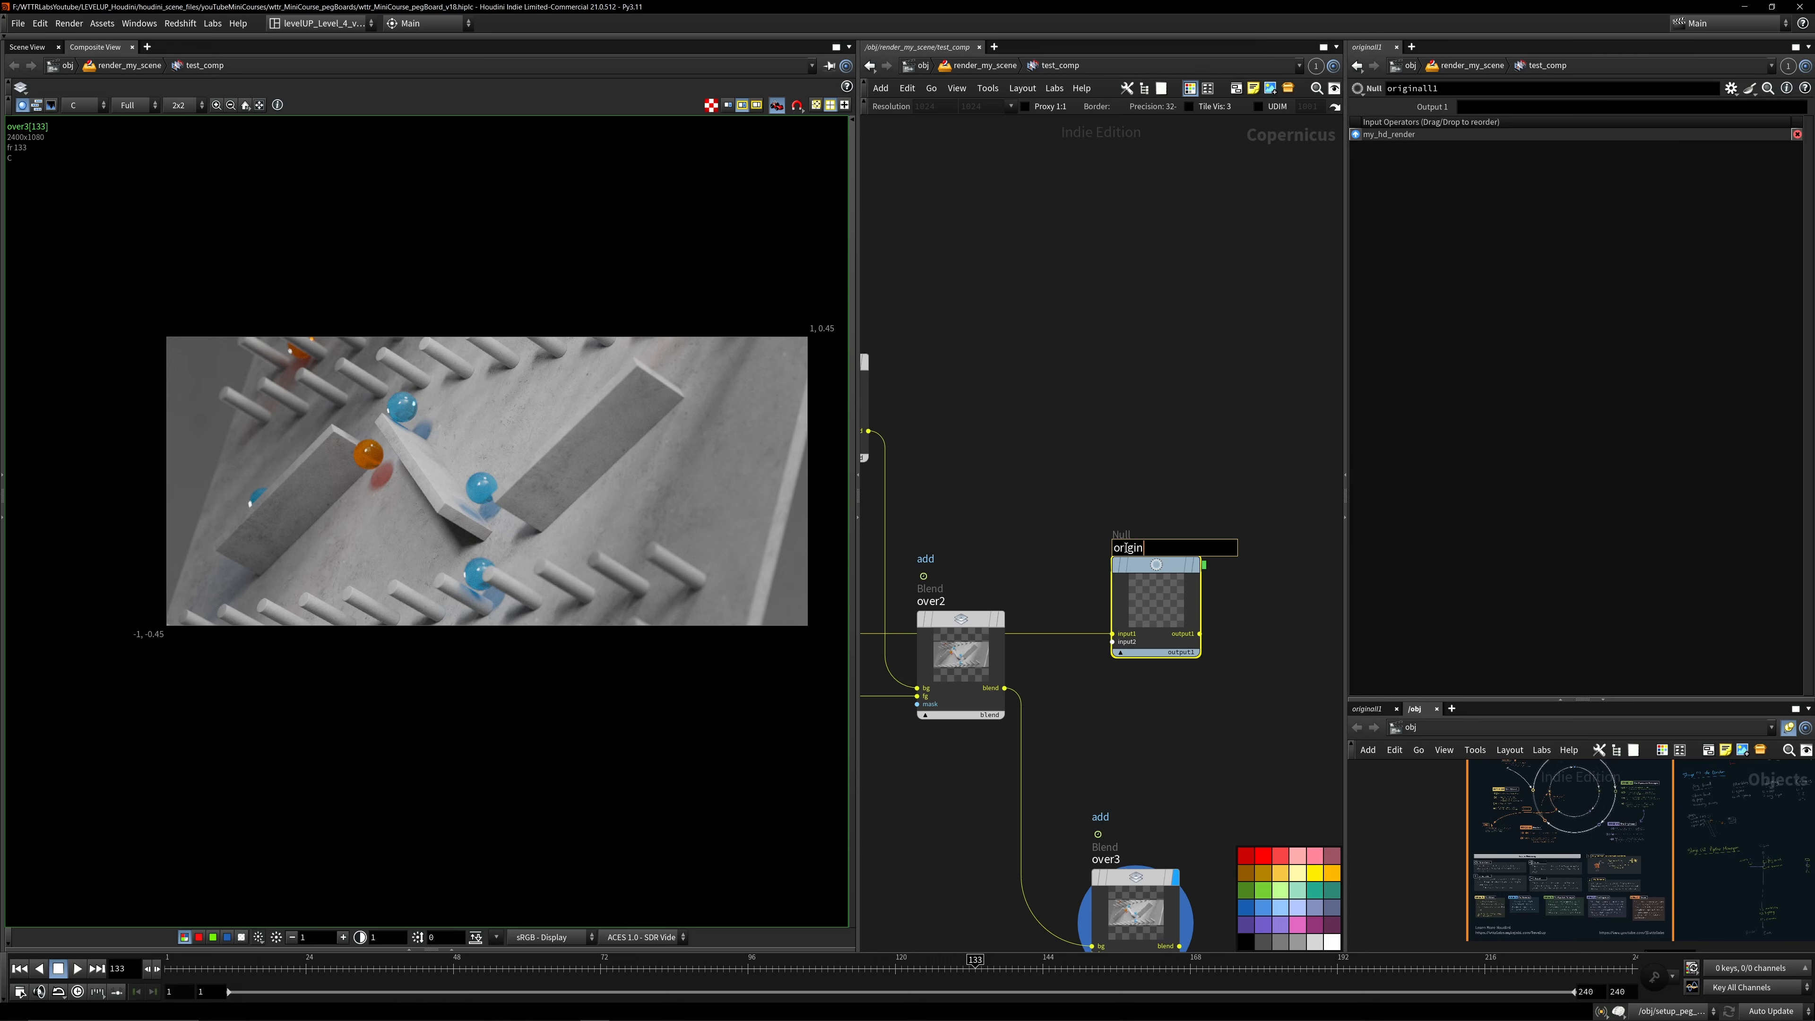
pyautogui.write('al')
pyautogui.press('Return')
# - Rename the last blend node in the chain as recombined
pyautogui.moveTo(1106, 879); pyautogui.dragTo(1106, 737, button='middle')
pyautogui.click(1107, 716)
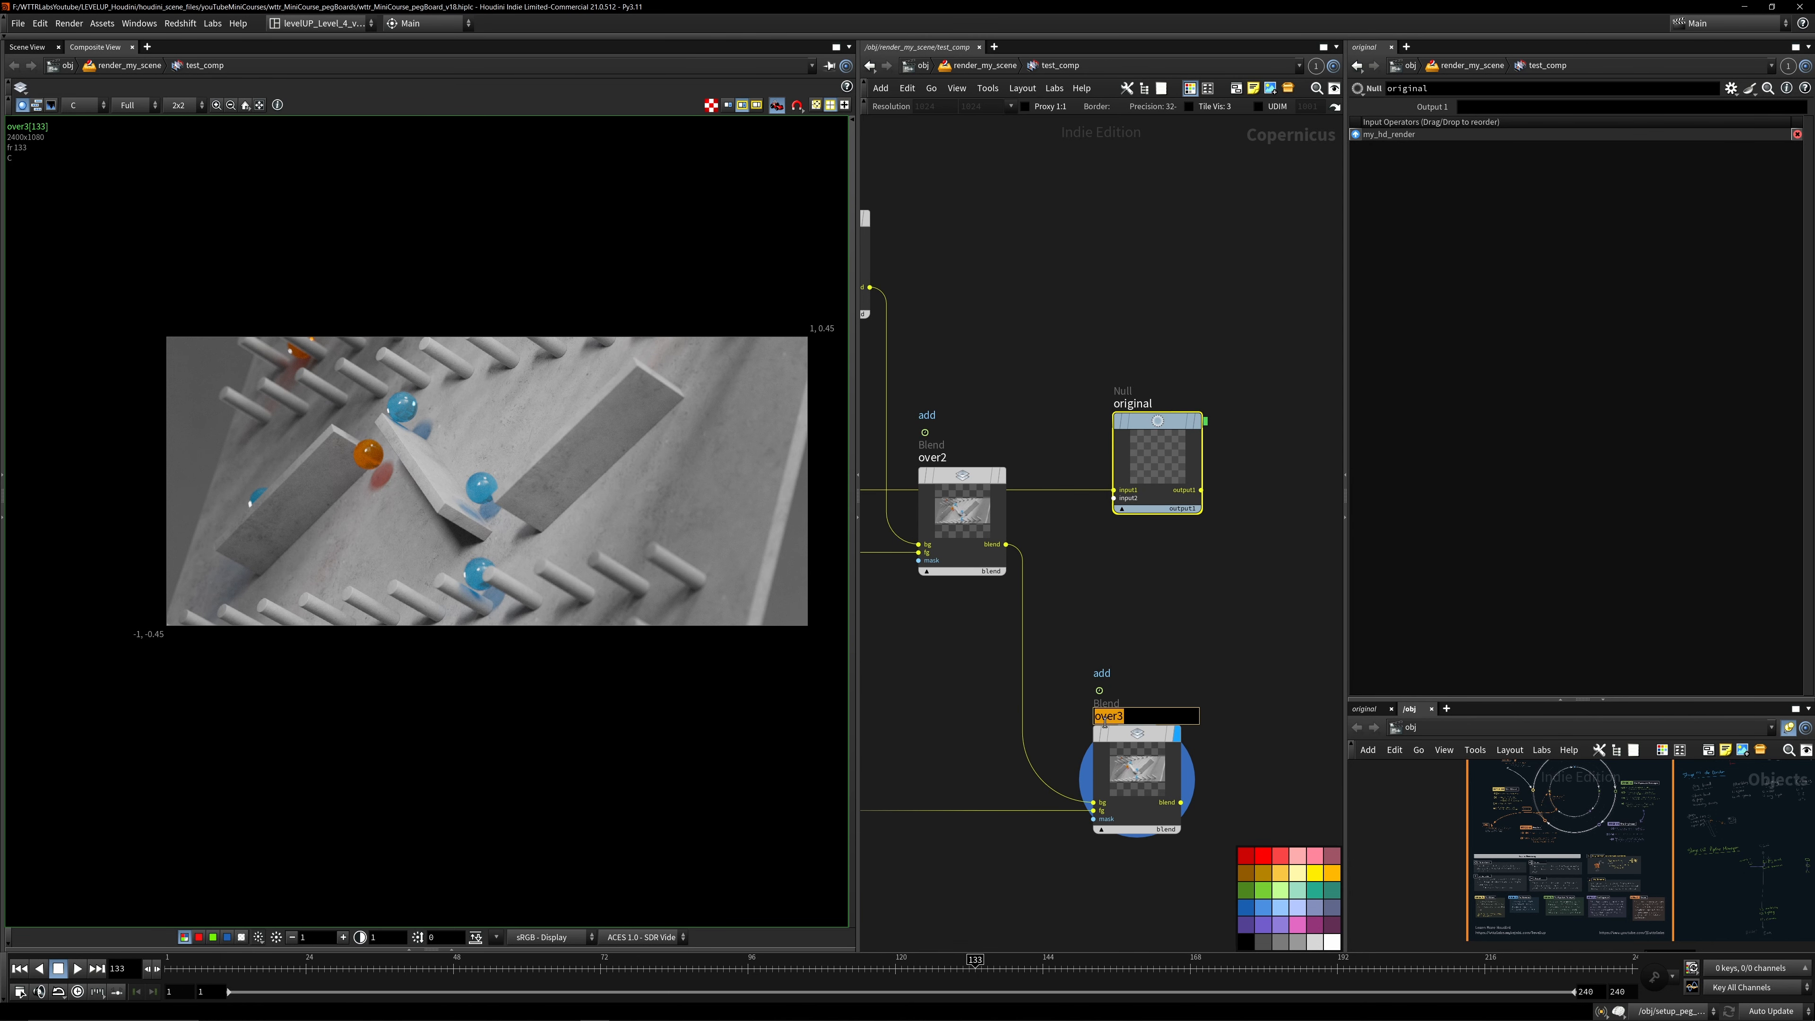
pyautogui.write('recombined')
pyautogui.press('Return')
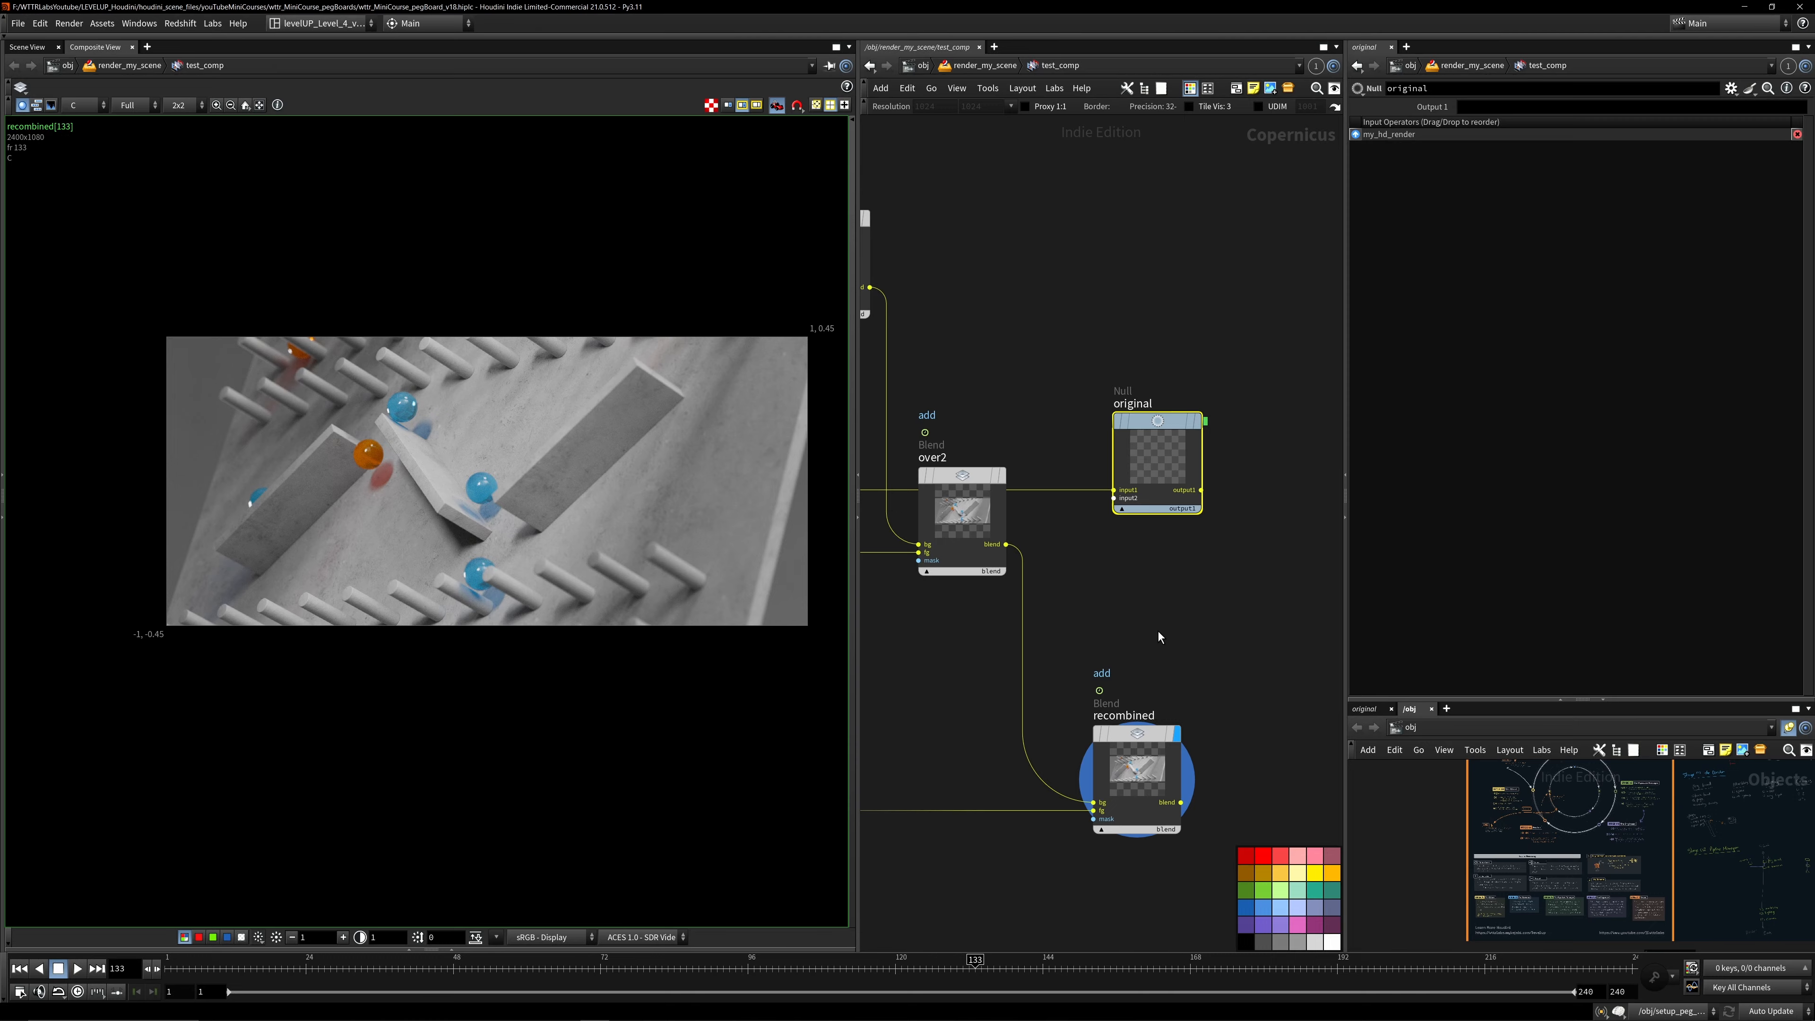
# - Add a Switch node and connect original to its first input and recombined to its second
pyautogui.press('Tab')
pyautogui.write('swit')
pyautogui.press('Return')
pyautogui.click(1283, 685)
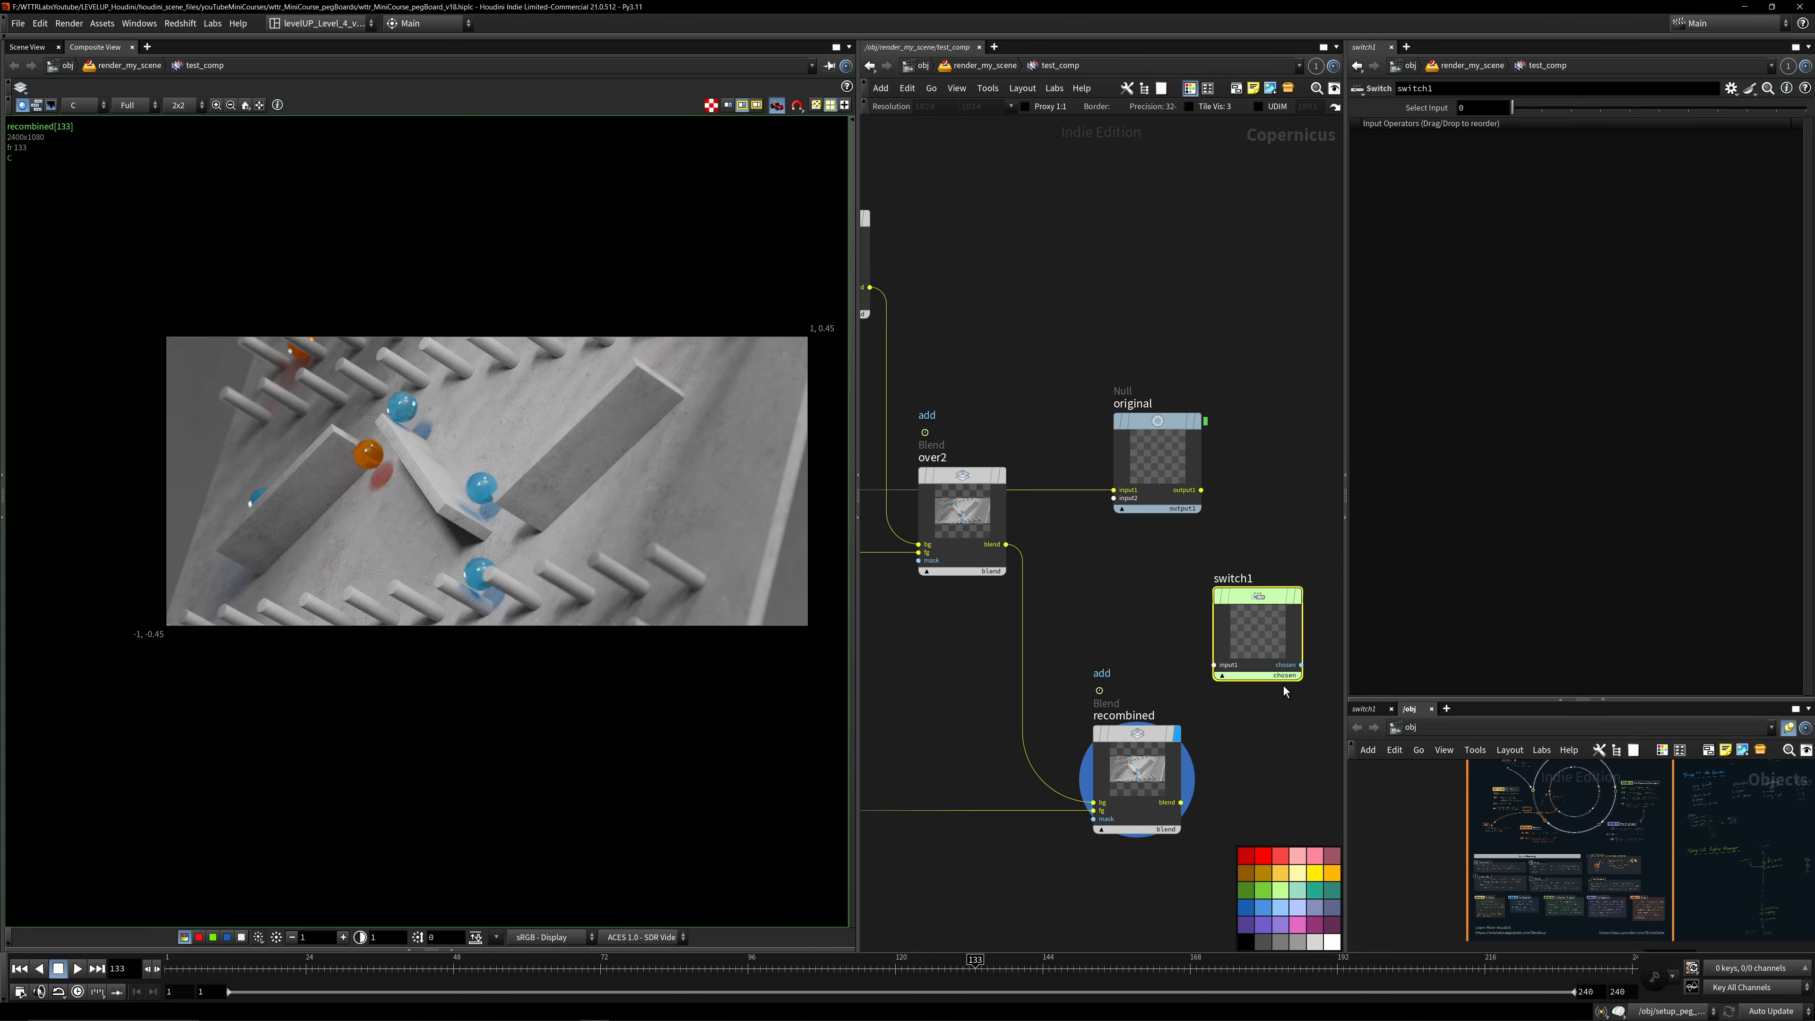
pyautogui.moveTo(1288, 587); pyautogui.dragTo(1293, 582)
pyautogui.moveTo(1201, 490); pyautogui.dragTo(1181, 803)
pyautogui.click(1173, 797)
# - Display the switch, compare the original and recombined images up close using Select Input, and inspect the my_hd_render node's AOVs
pyautogui.scroll(2, 594, 548)
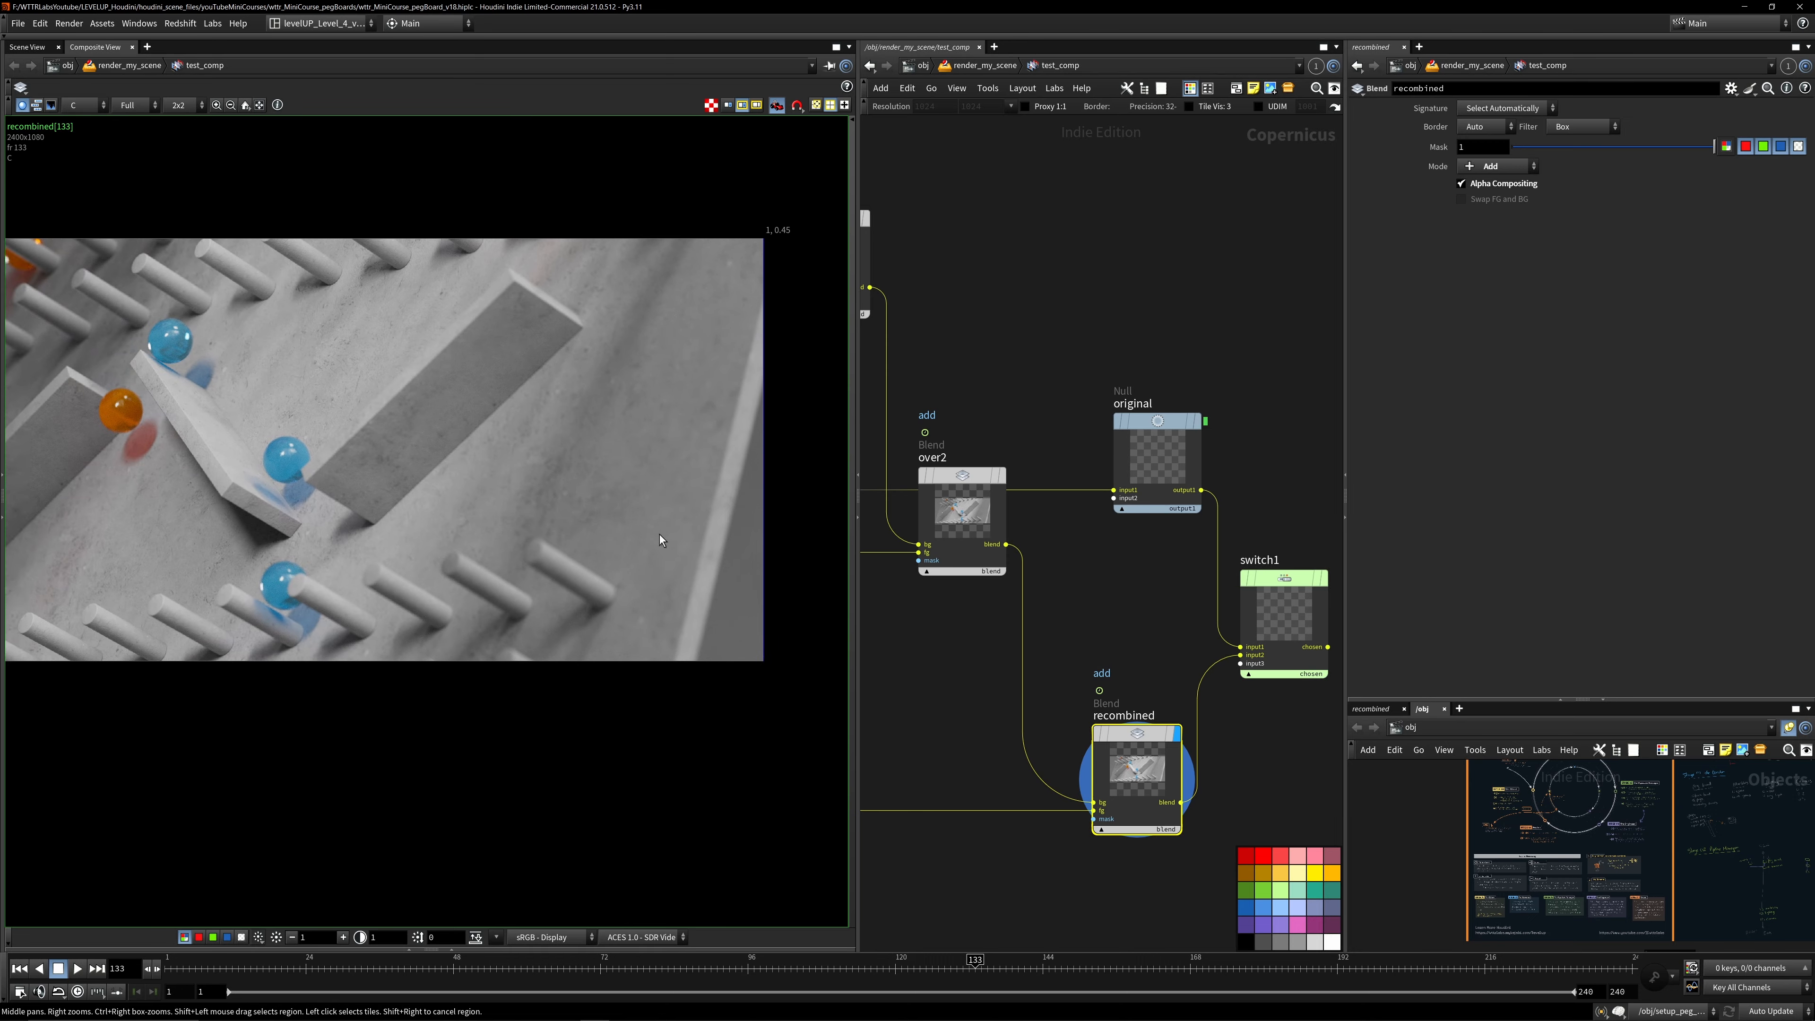
pyautogui.click(1323, 578)
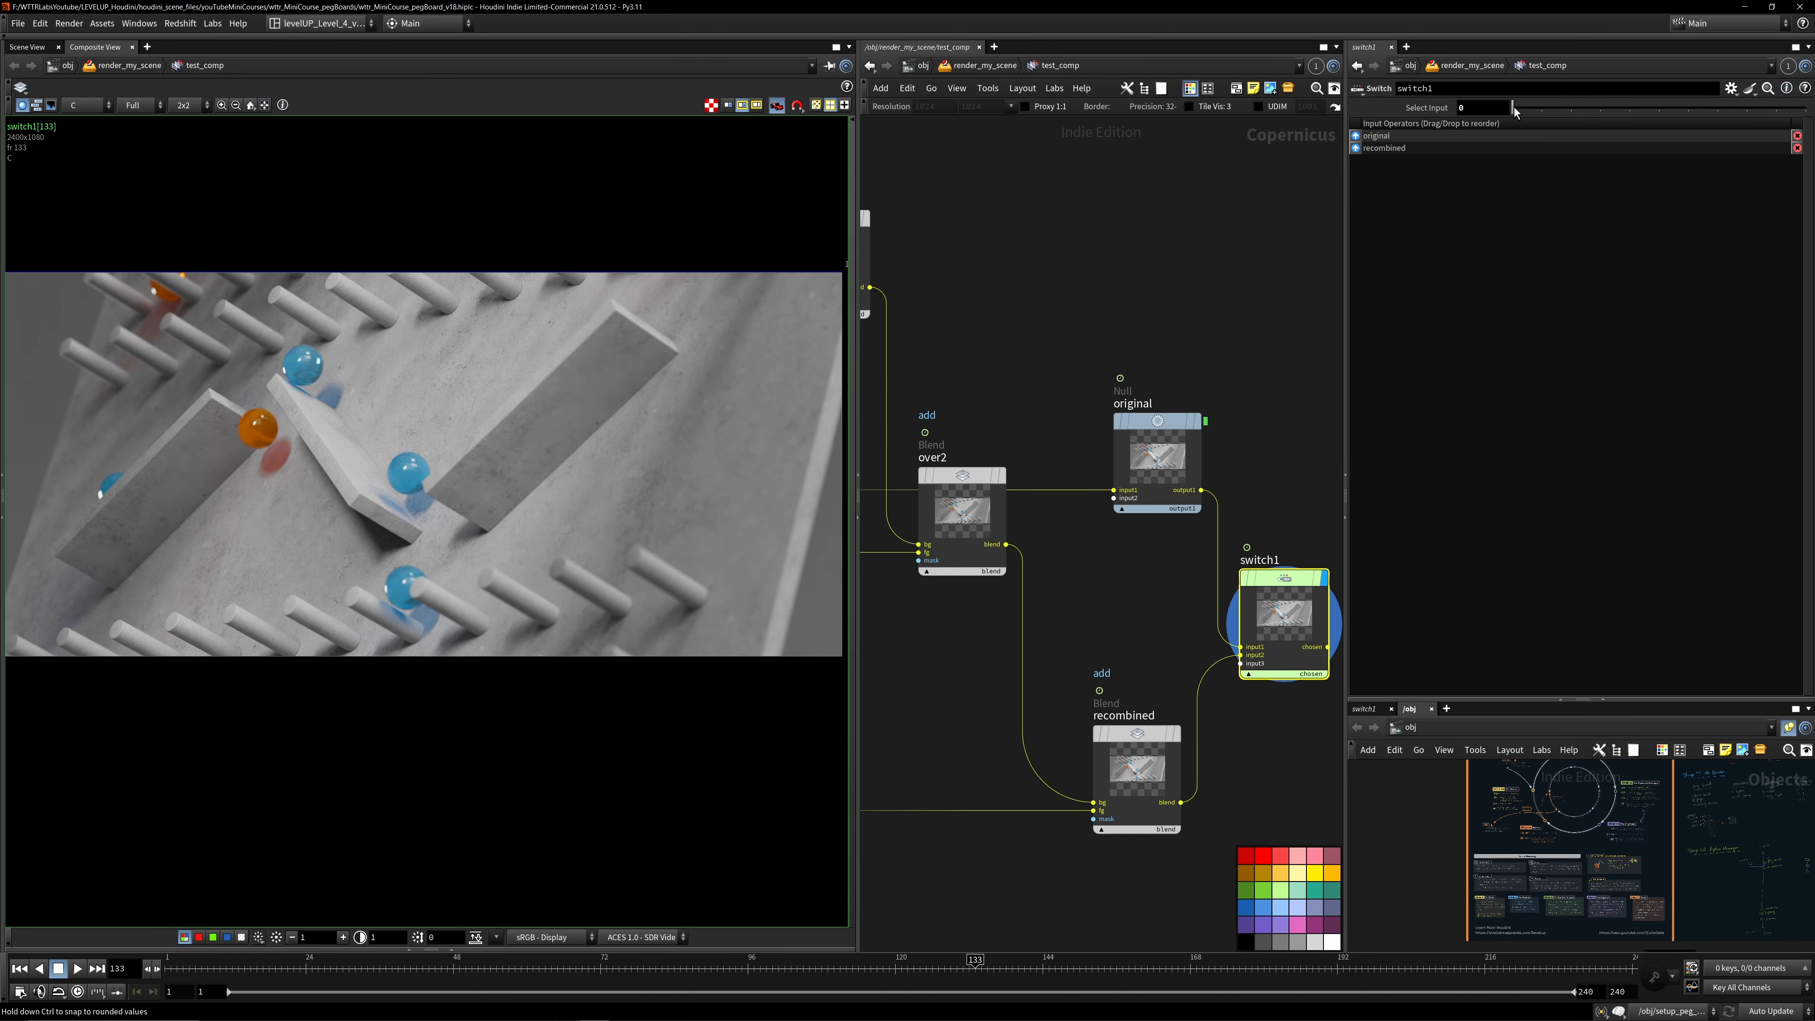
pyautogui.moveTo(1549, 116); pyautogui.dragTo(1520, 116)
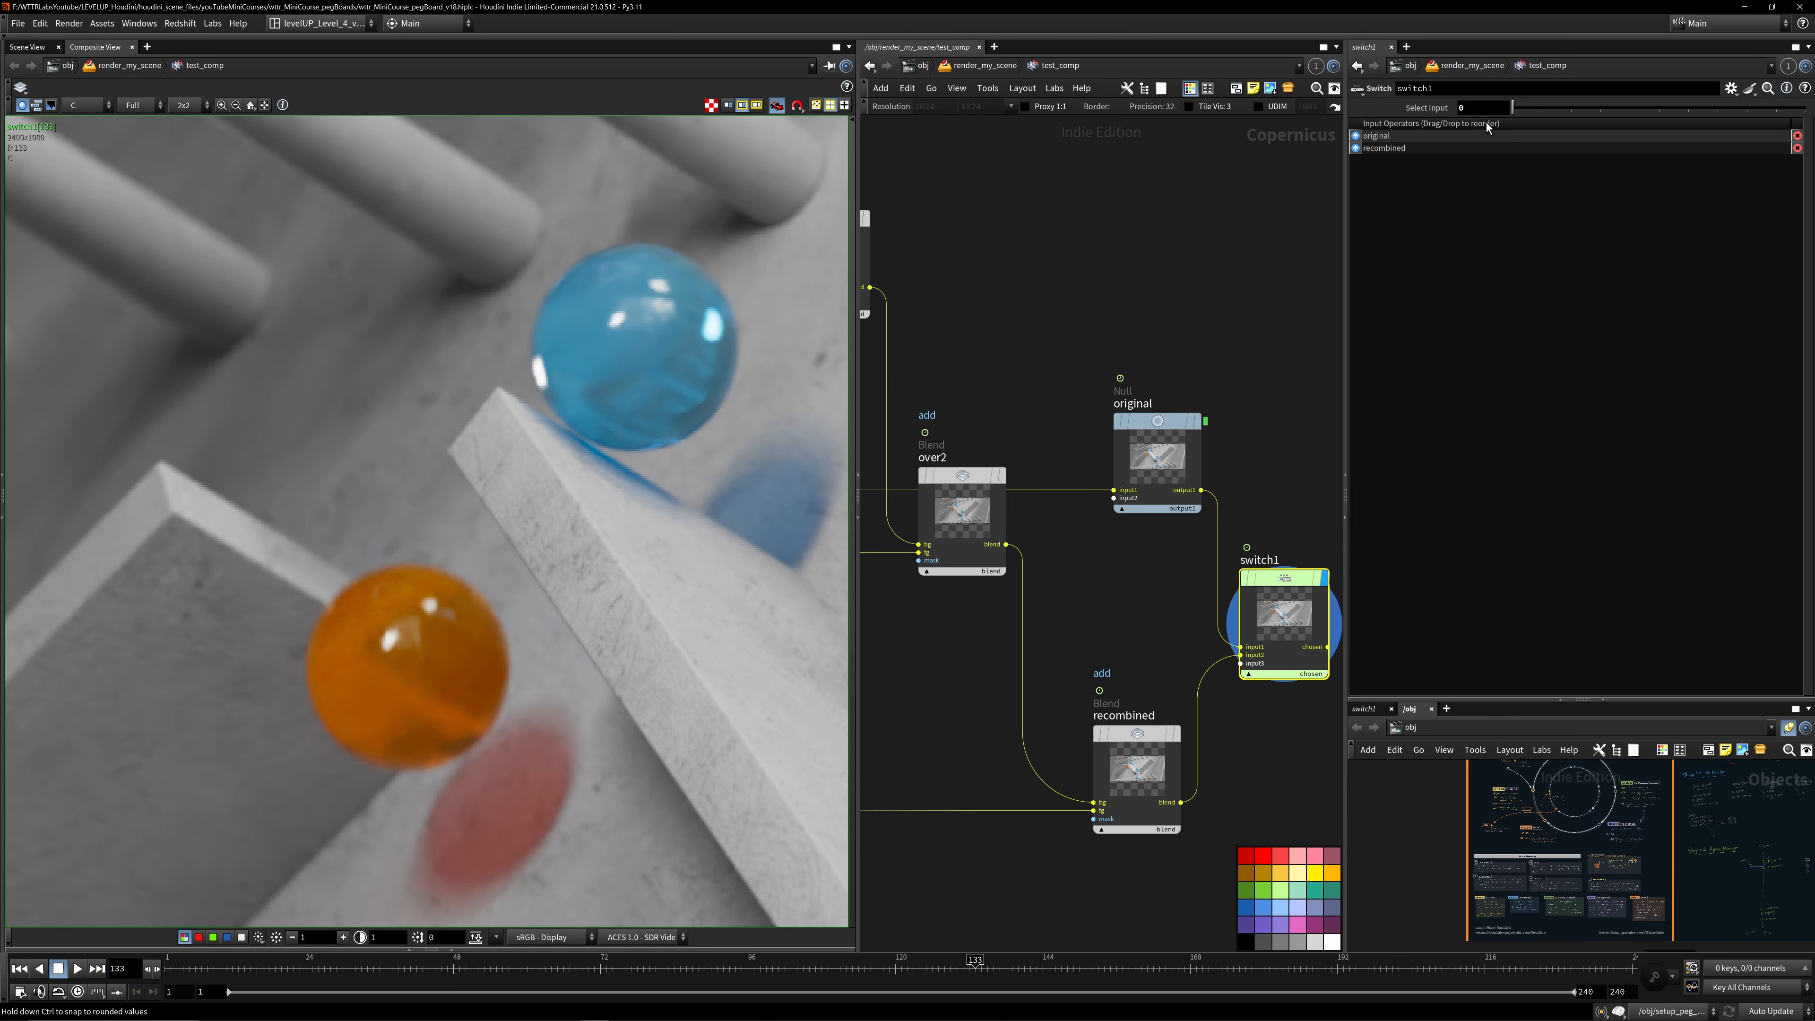
pyautogui.scroll(-6, 1272, 311)
pyautogui.scroll(7, 1012, 275)
pyautogui.moveTo(1045, 535); pyautogui.dragTo(926, 214)
pyautogui.scroll(2, 1004, 350)
pyautogui.scroll(-5, 462, 514)
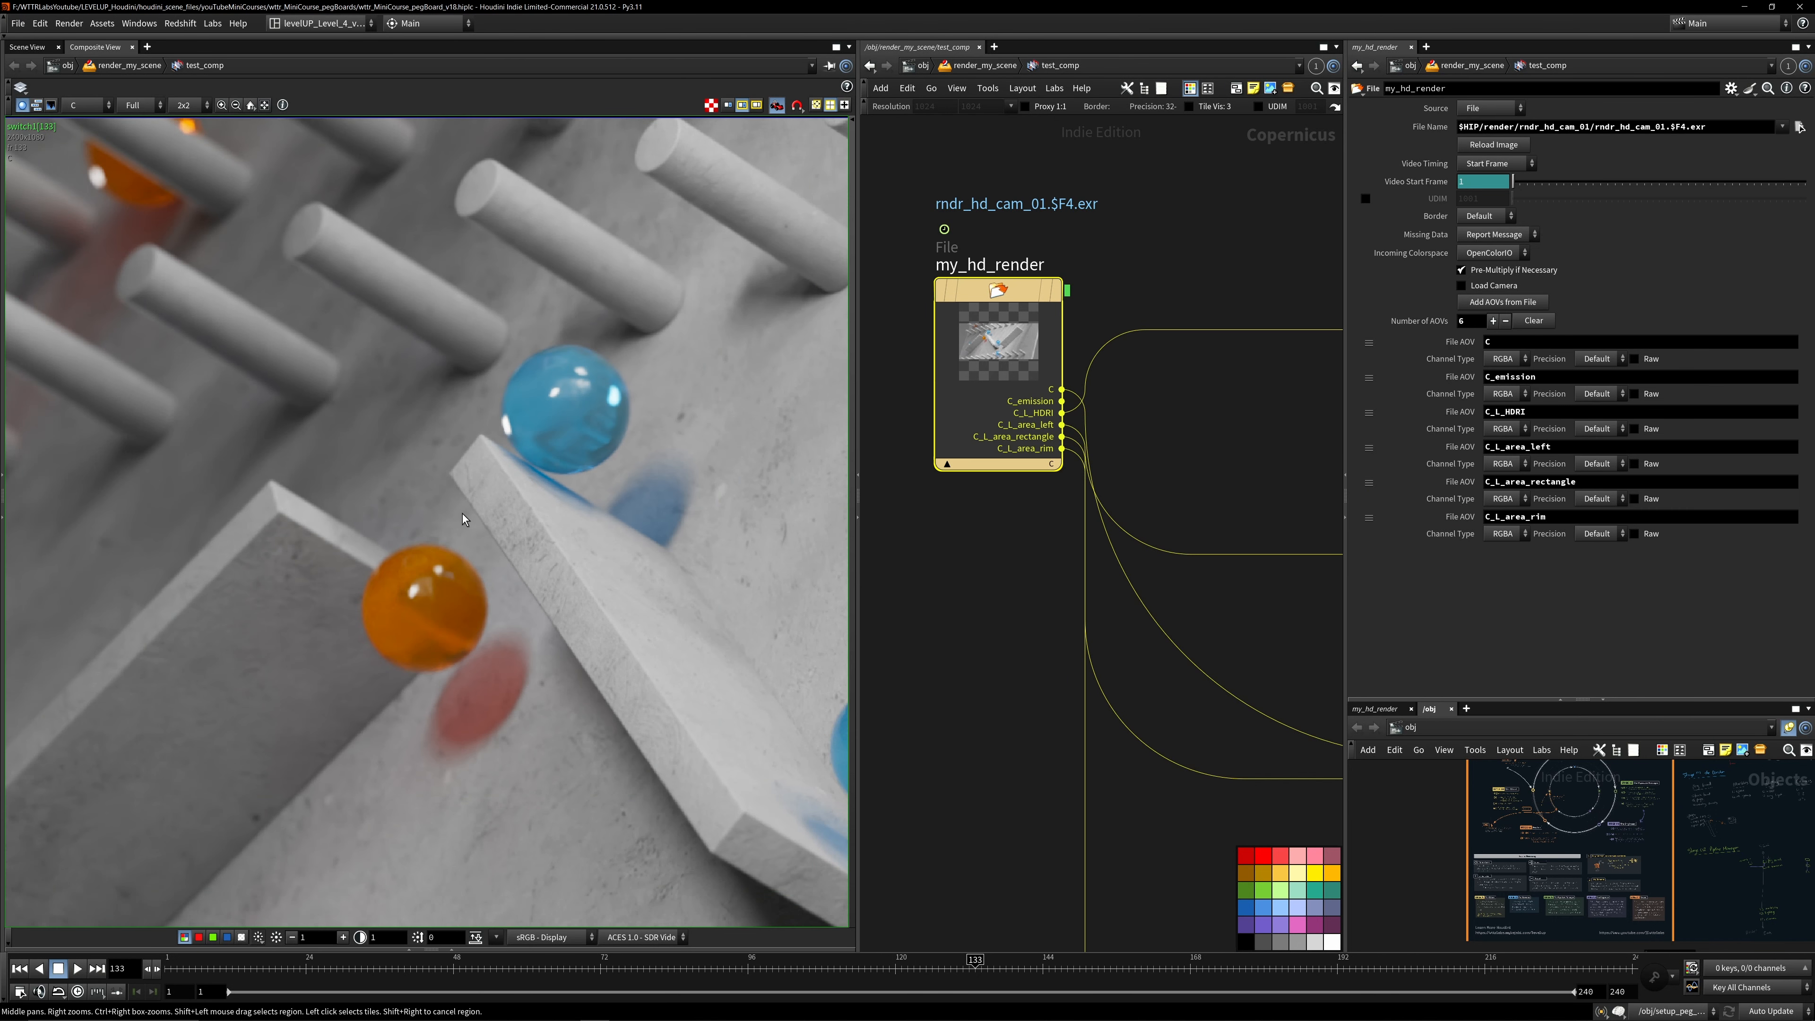
# - Add a Denoise AI node near the original node and set its Denoiser to OptiX Denoiser
pyautogui.scroll(-4, 1078, 570)
pyautogui.moveTo(1321, 609); pyautogui.dragTo(946, 530, button='middle')
pyautogui.press('Tab')
pyautogui.write('den')
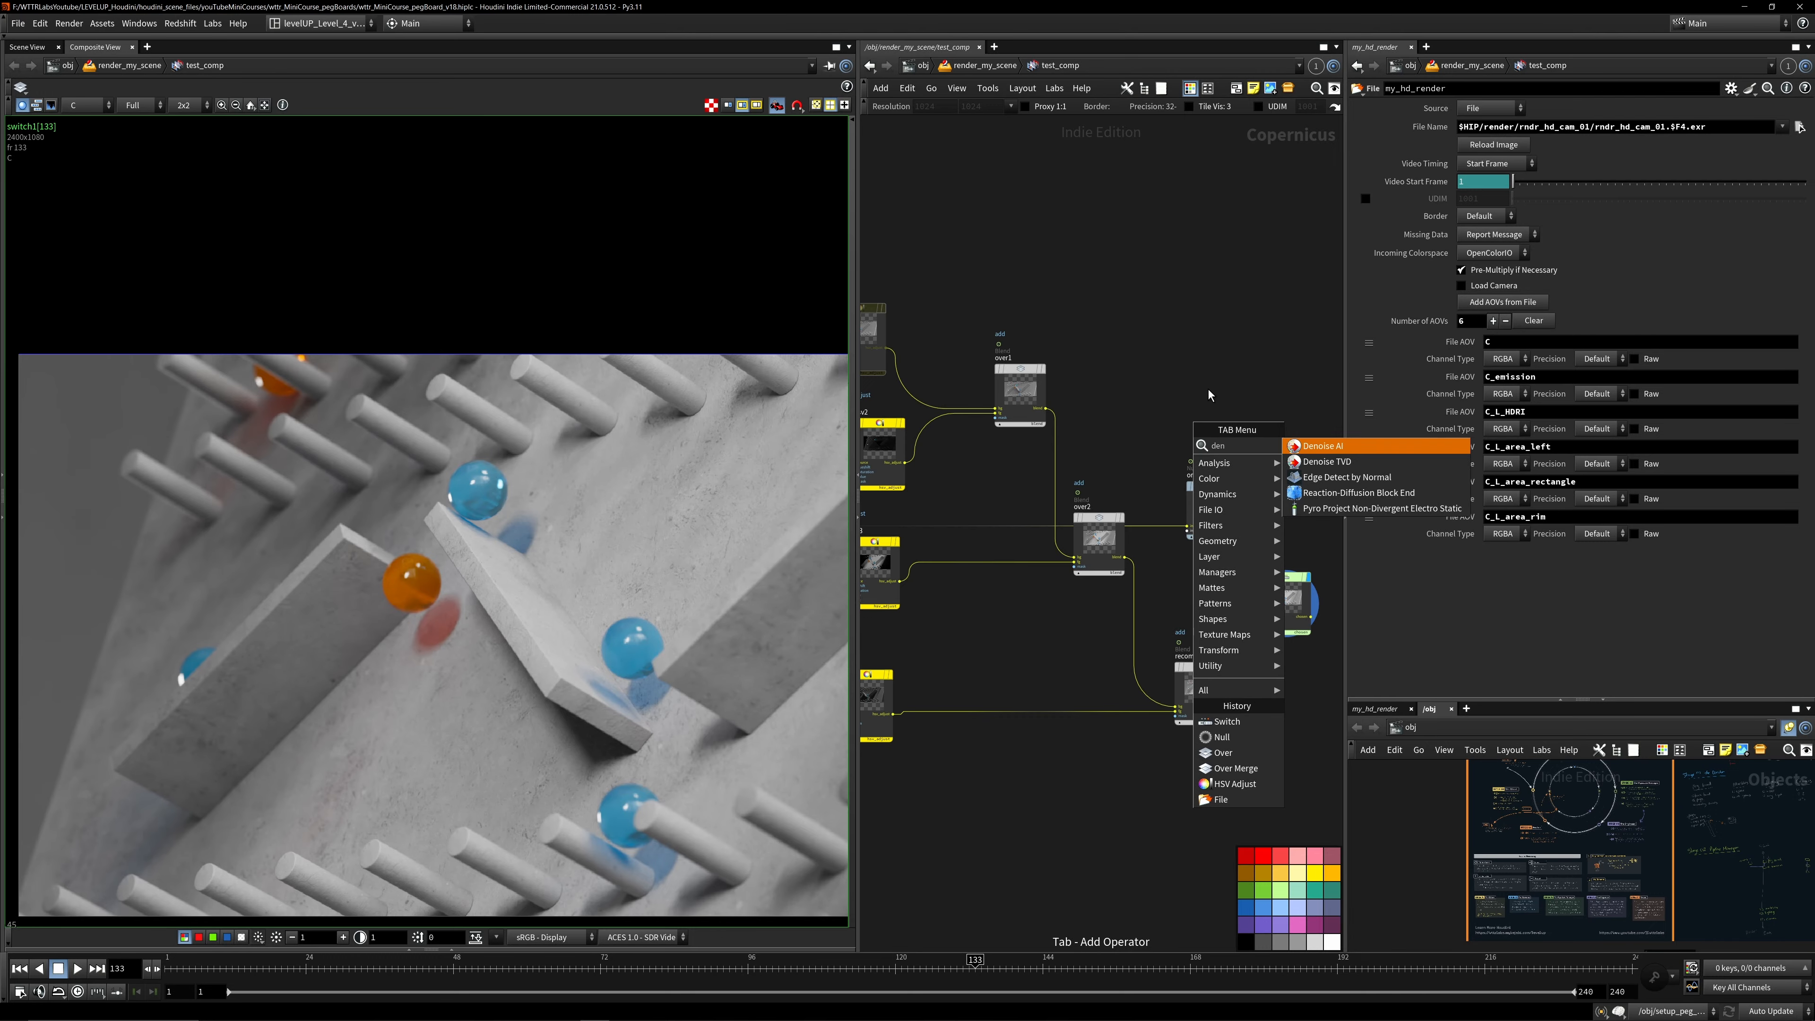
pyautogui.click(1330, 451)
pyautogui.click(1150, 440)
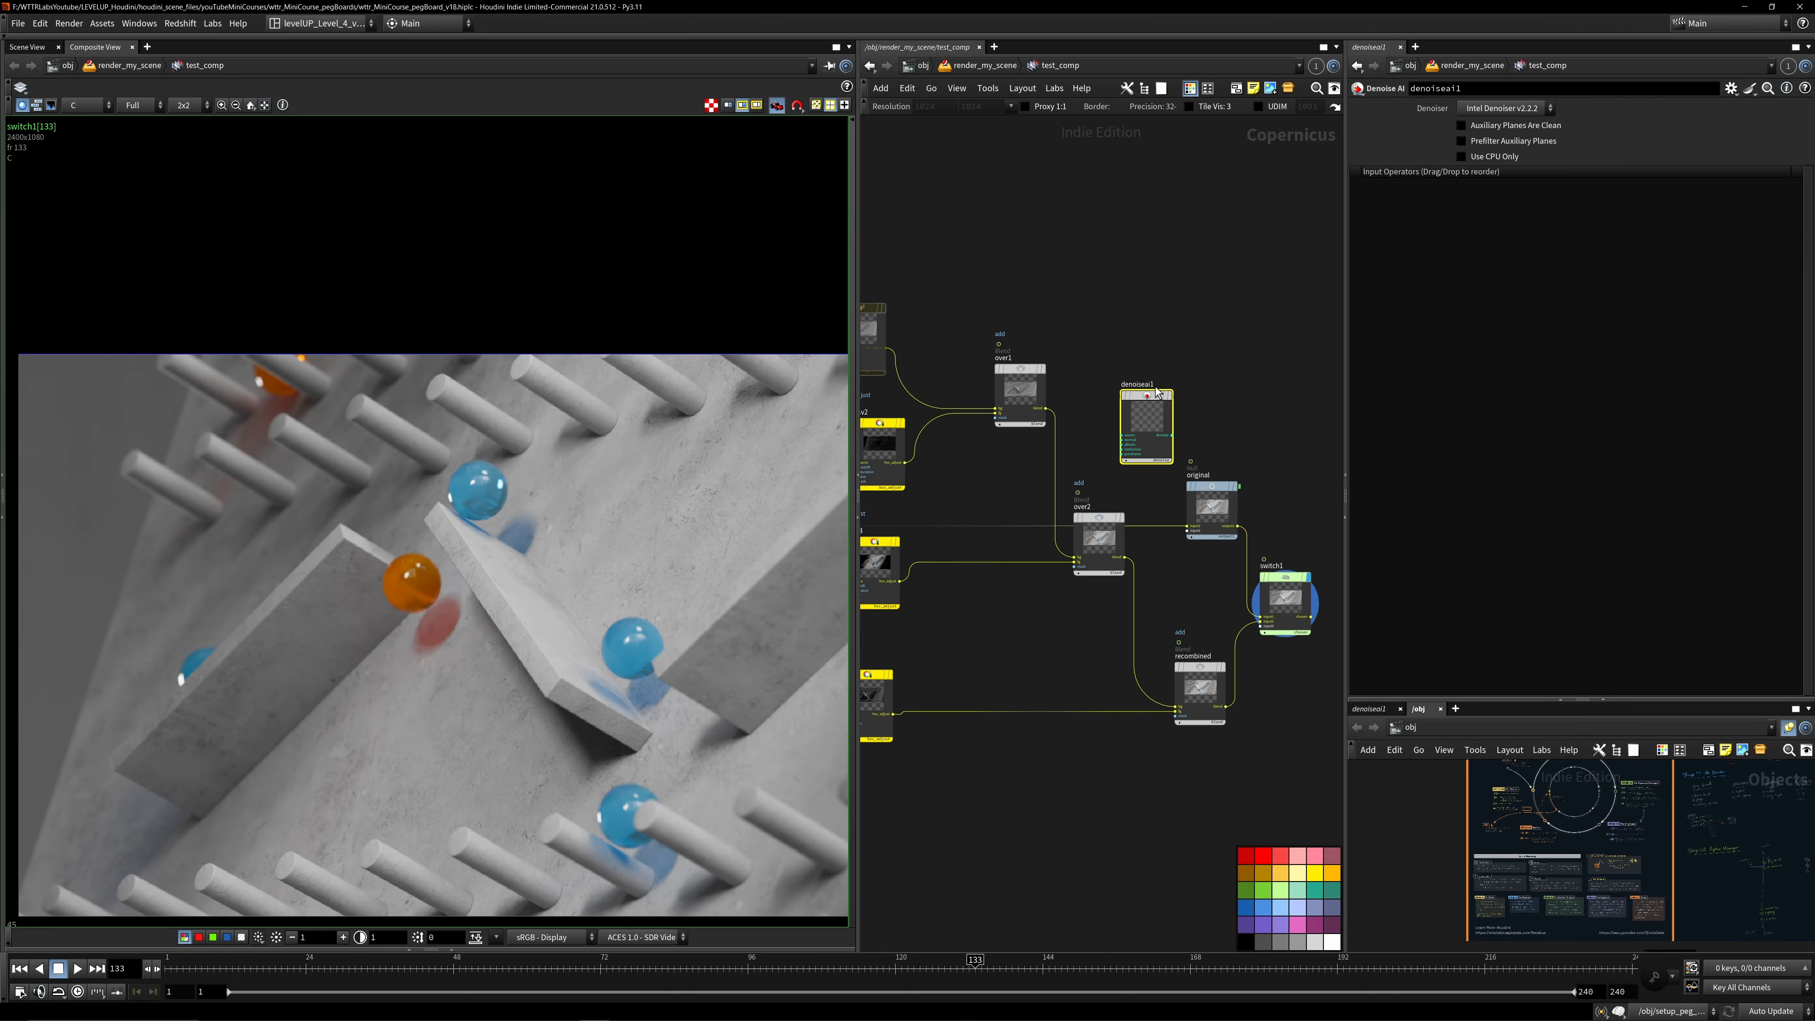
pyautogui.click(1501, 109)
pyautogui.click(1461, 139)
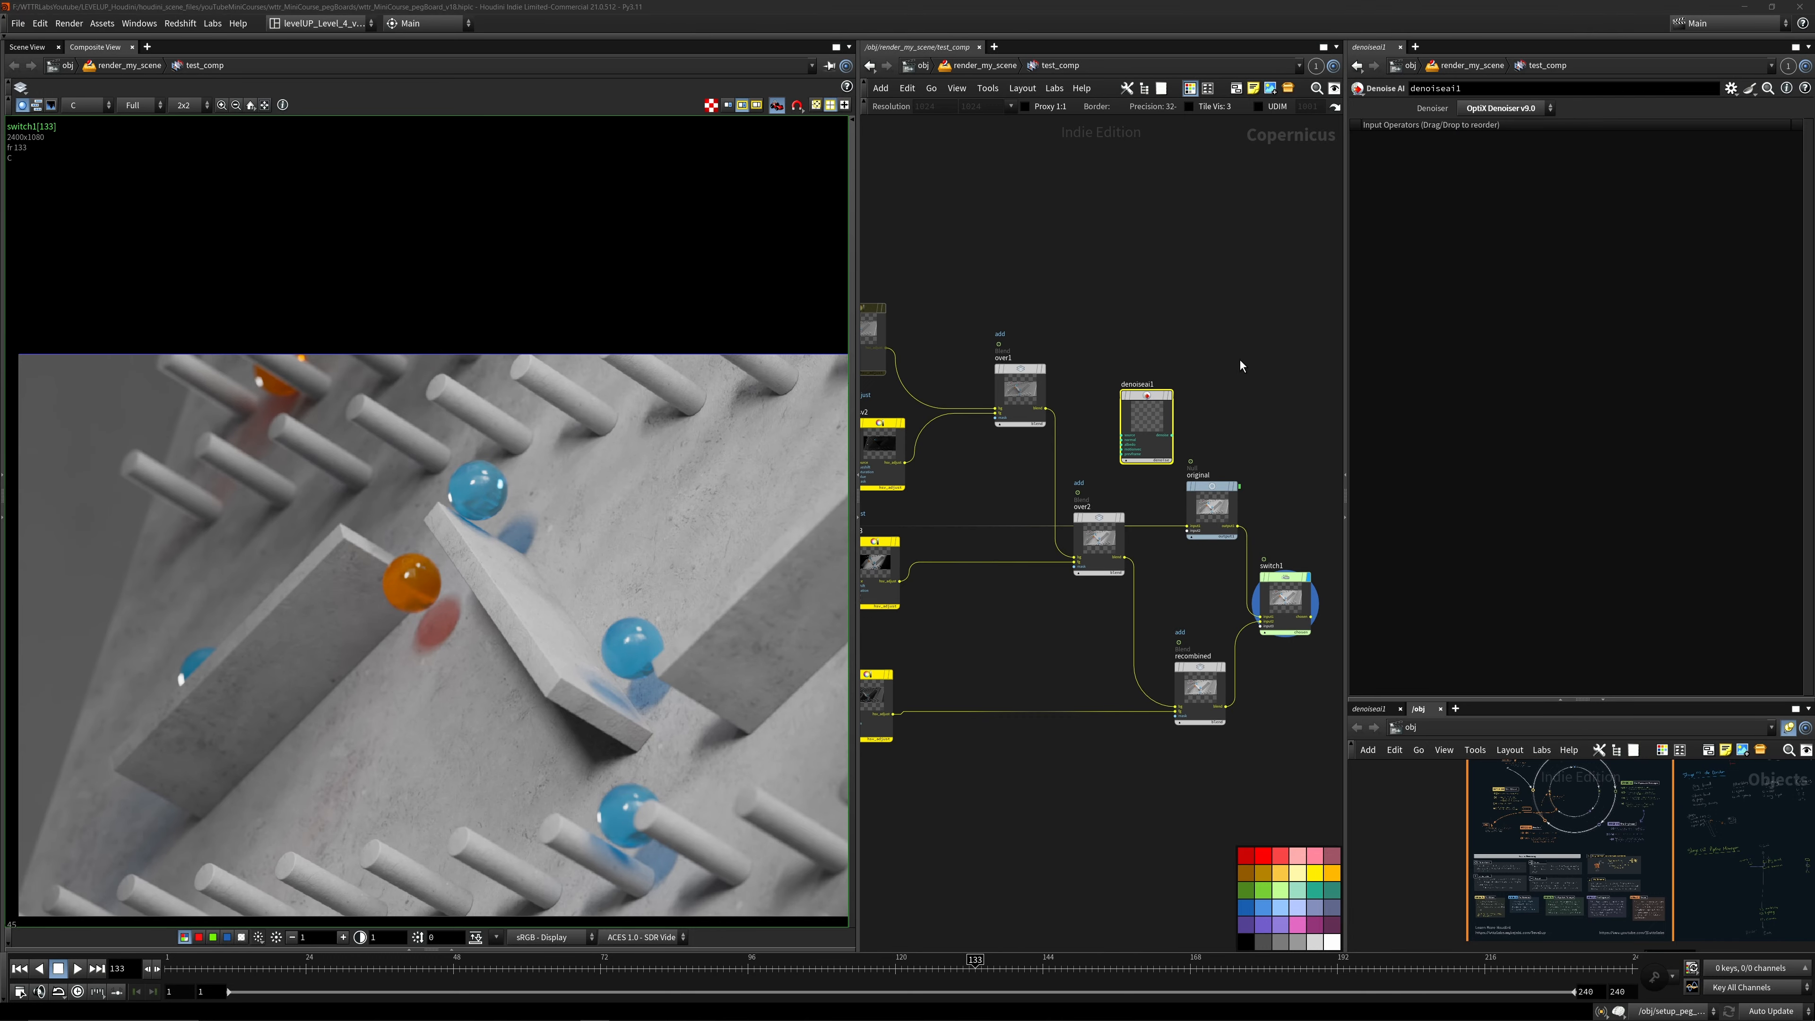
# - Place the denoiser after the switch, connect the switch's output to its source, and display the denoised result
pyautogui.moveTo(1137, 444); pyautogui.dragTo(952, 350, button='middle')
pyautogui.moveTo(952, 350); pyautogui.dragTo(1179, 493)
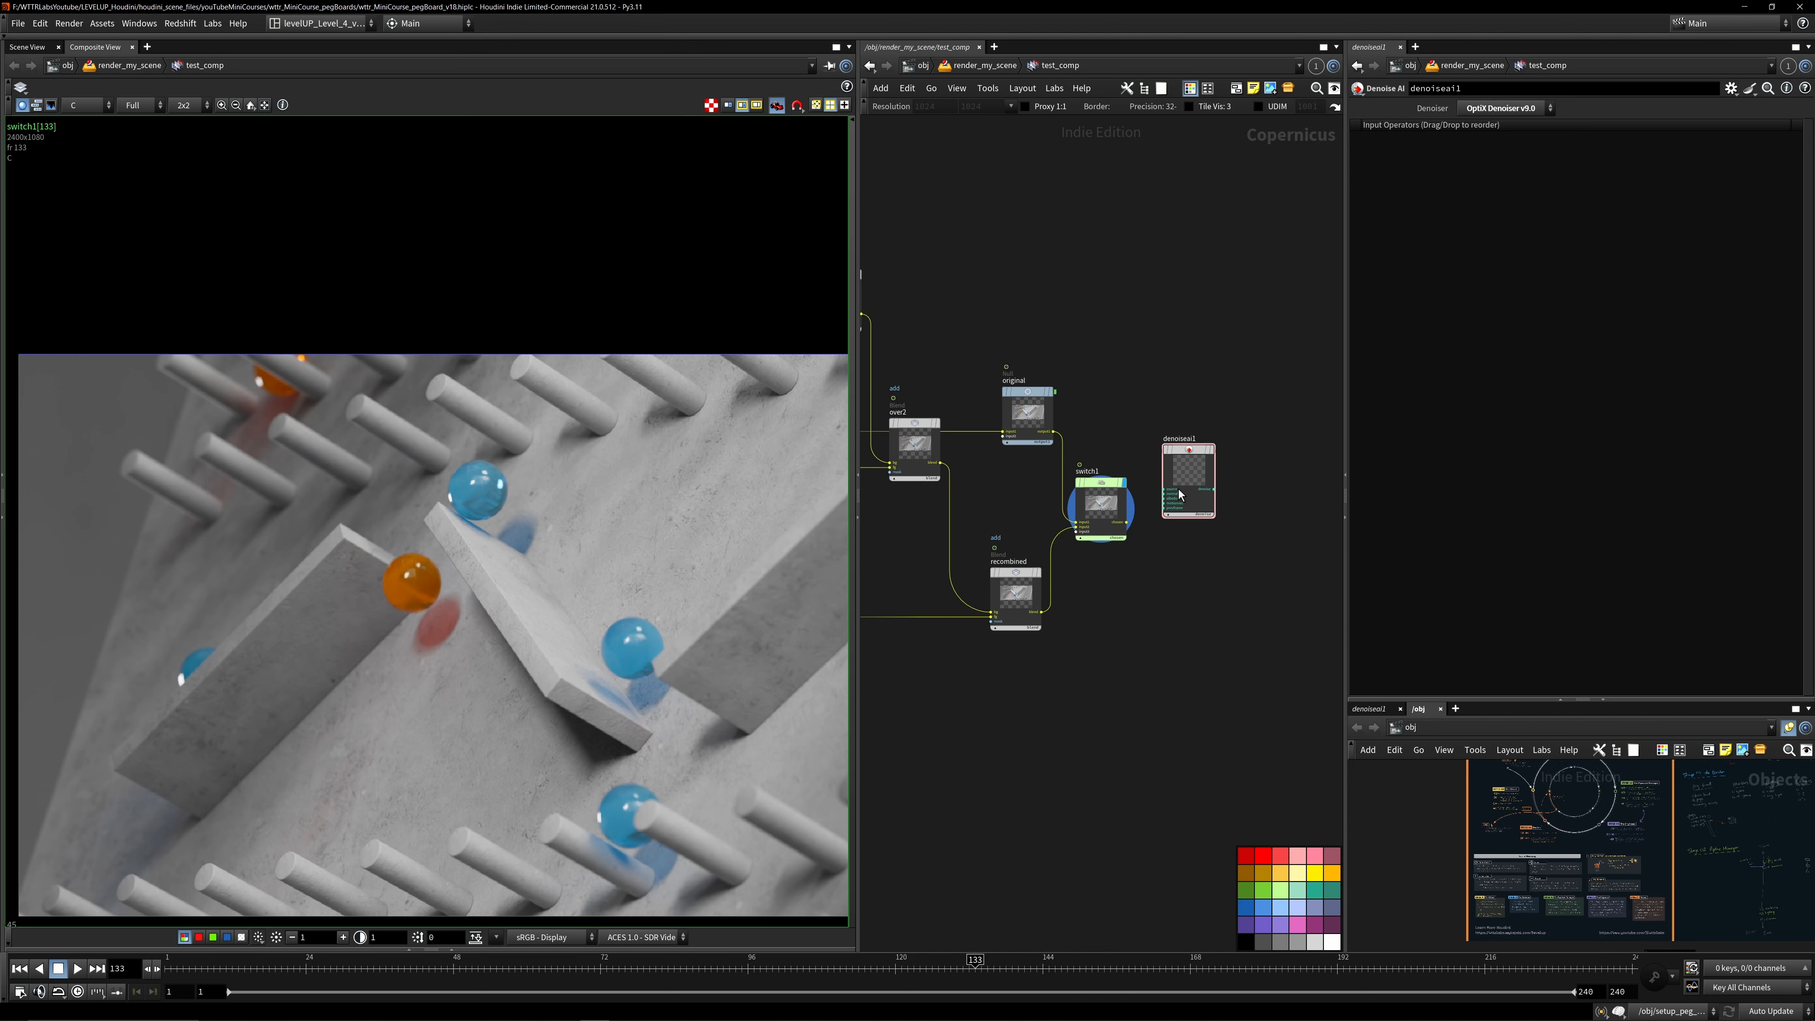
pyautogui.scroll(3, 1179, 493)
pyautogui.click(1085, 541)
pyautogui.click(1244, 512)
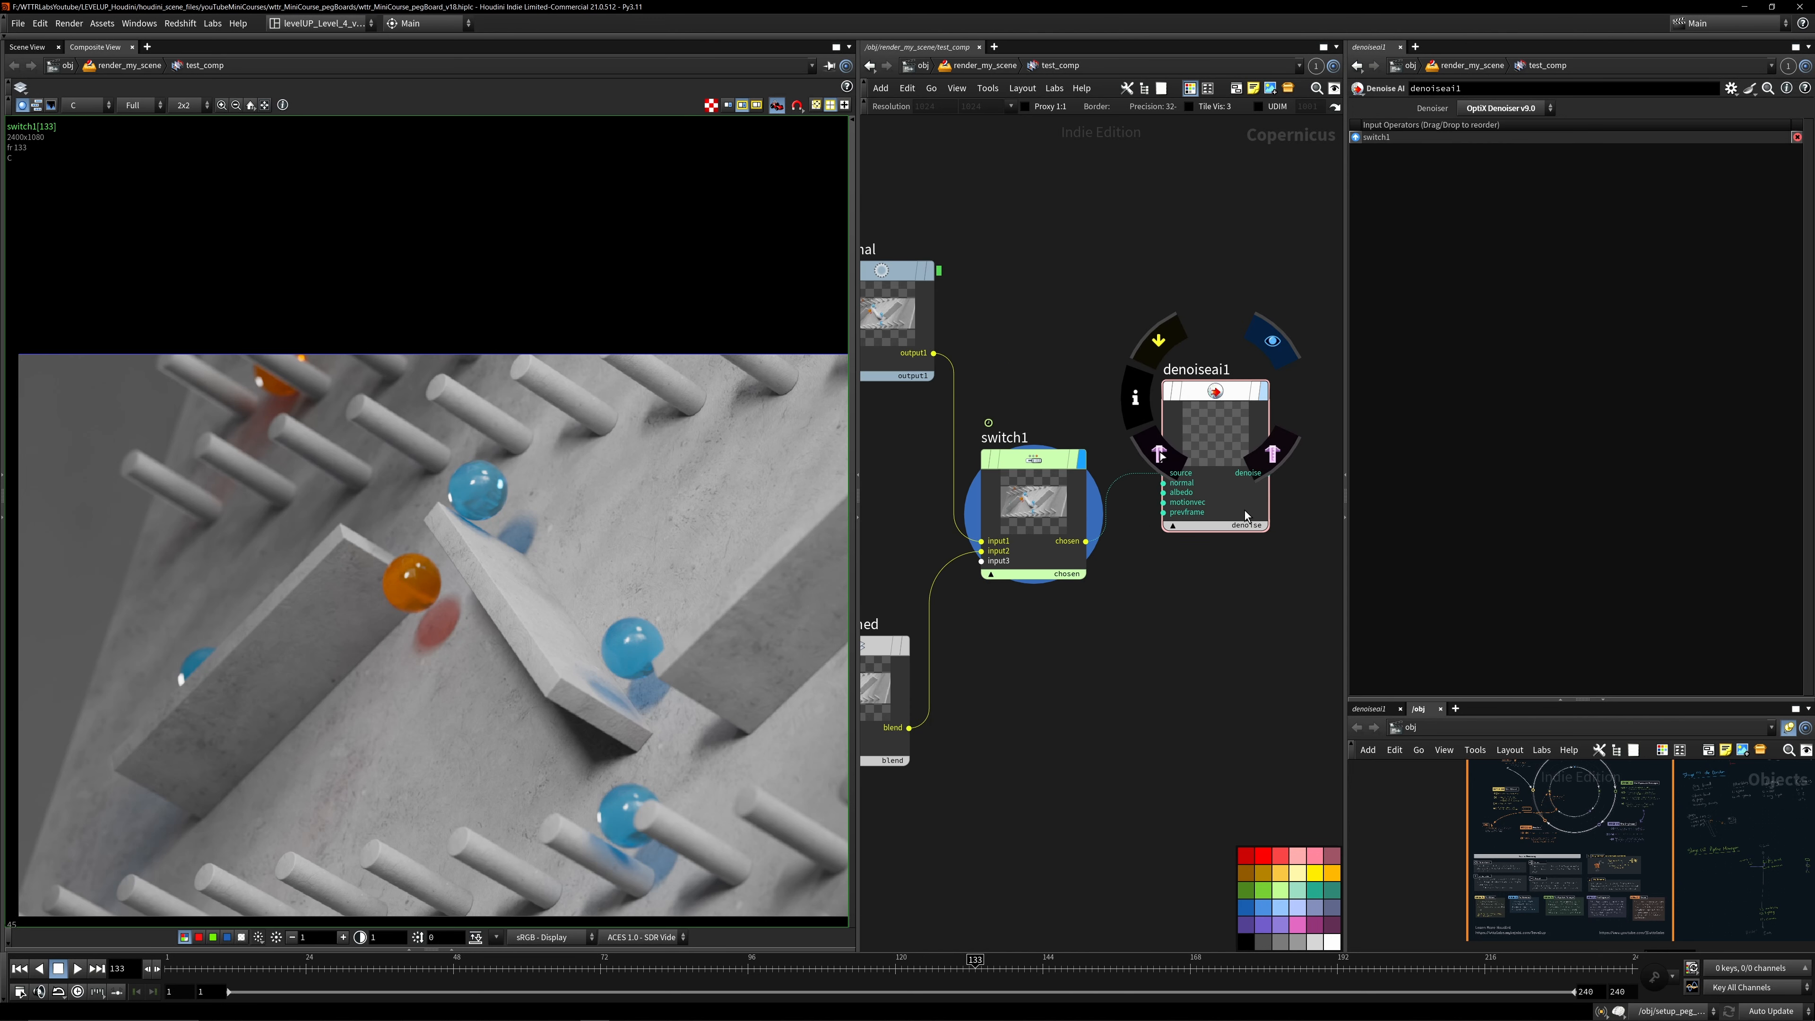
pyautogui.press('r')
pyautogui.scroll(-2, 1221, 520)
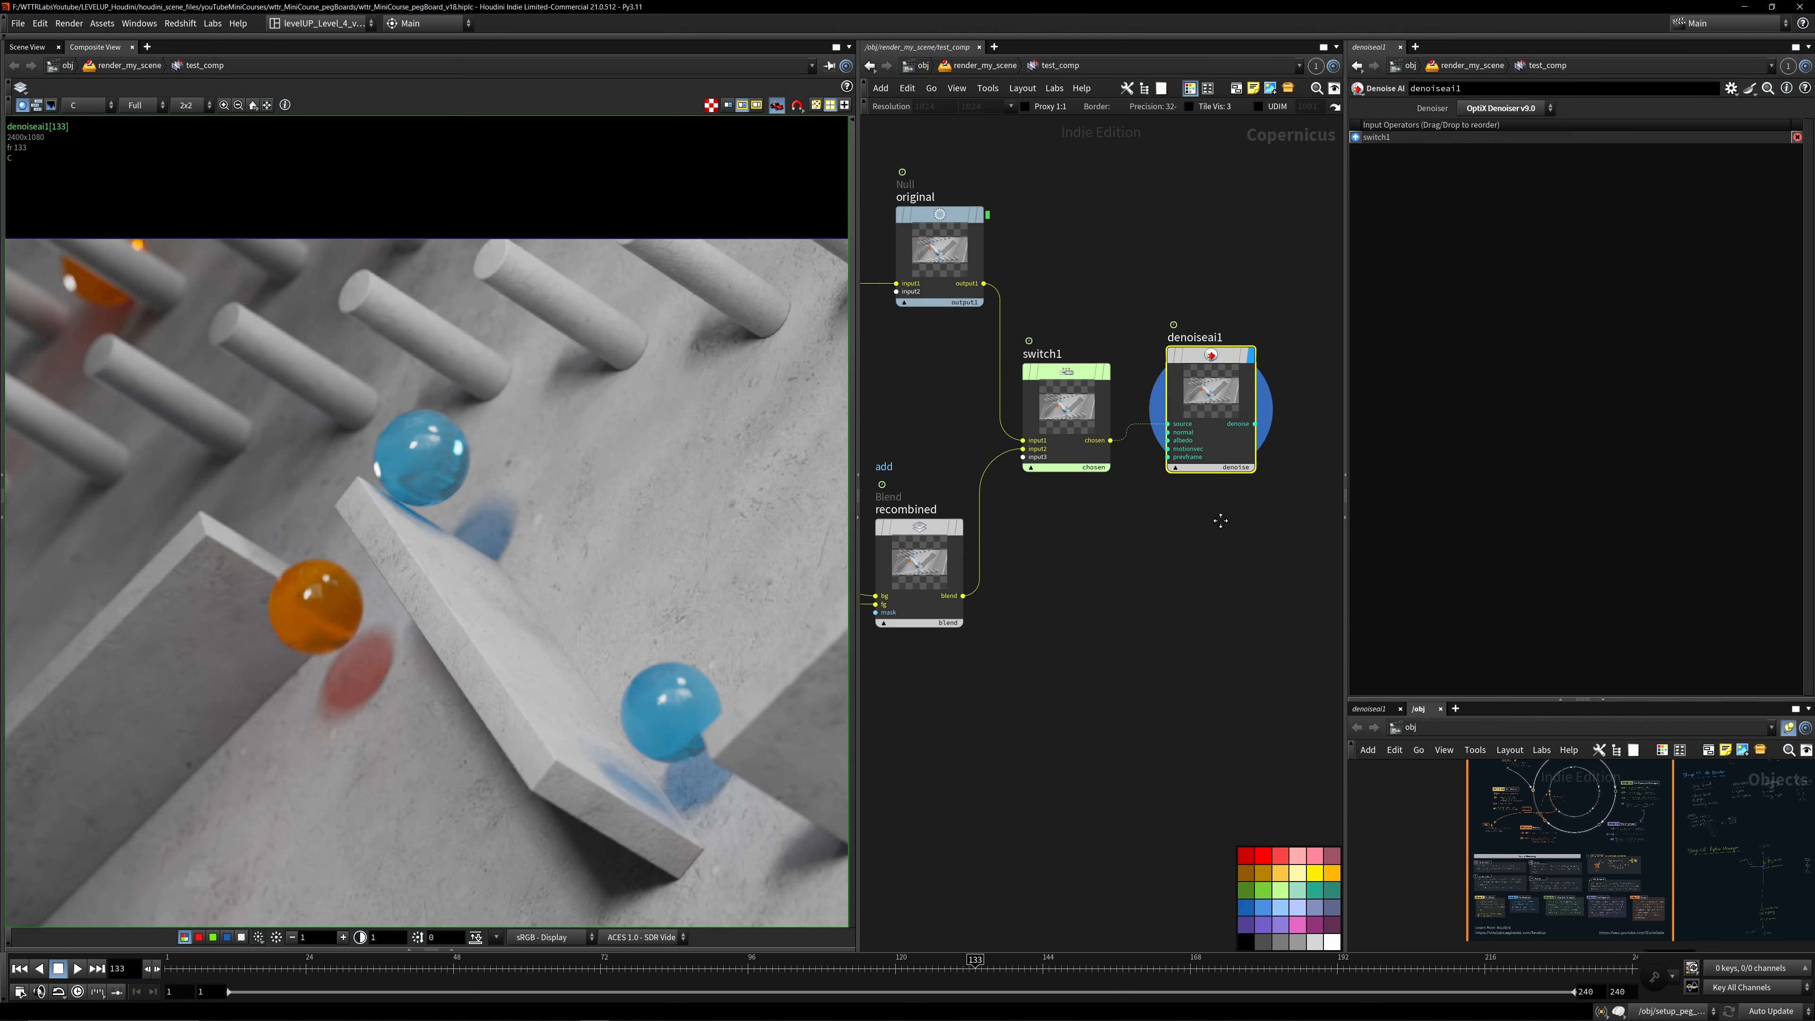
# - Rewire the denoiser between recombined and the switch's second input, and display the switch
pyautogui.moveTo(1221, 520); pyautogui.dragTo(1248, 399, button='middle')
pyautogui.moveTo(1236, 238); pyautogui.dragTo(1160, 470)
pyautogui.moveTo(1094, 259); pyautogui.dragTo(1205, 221)
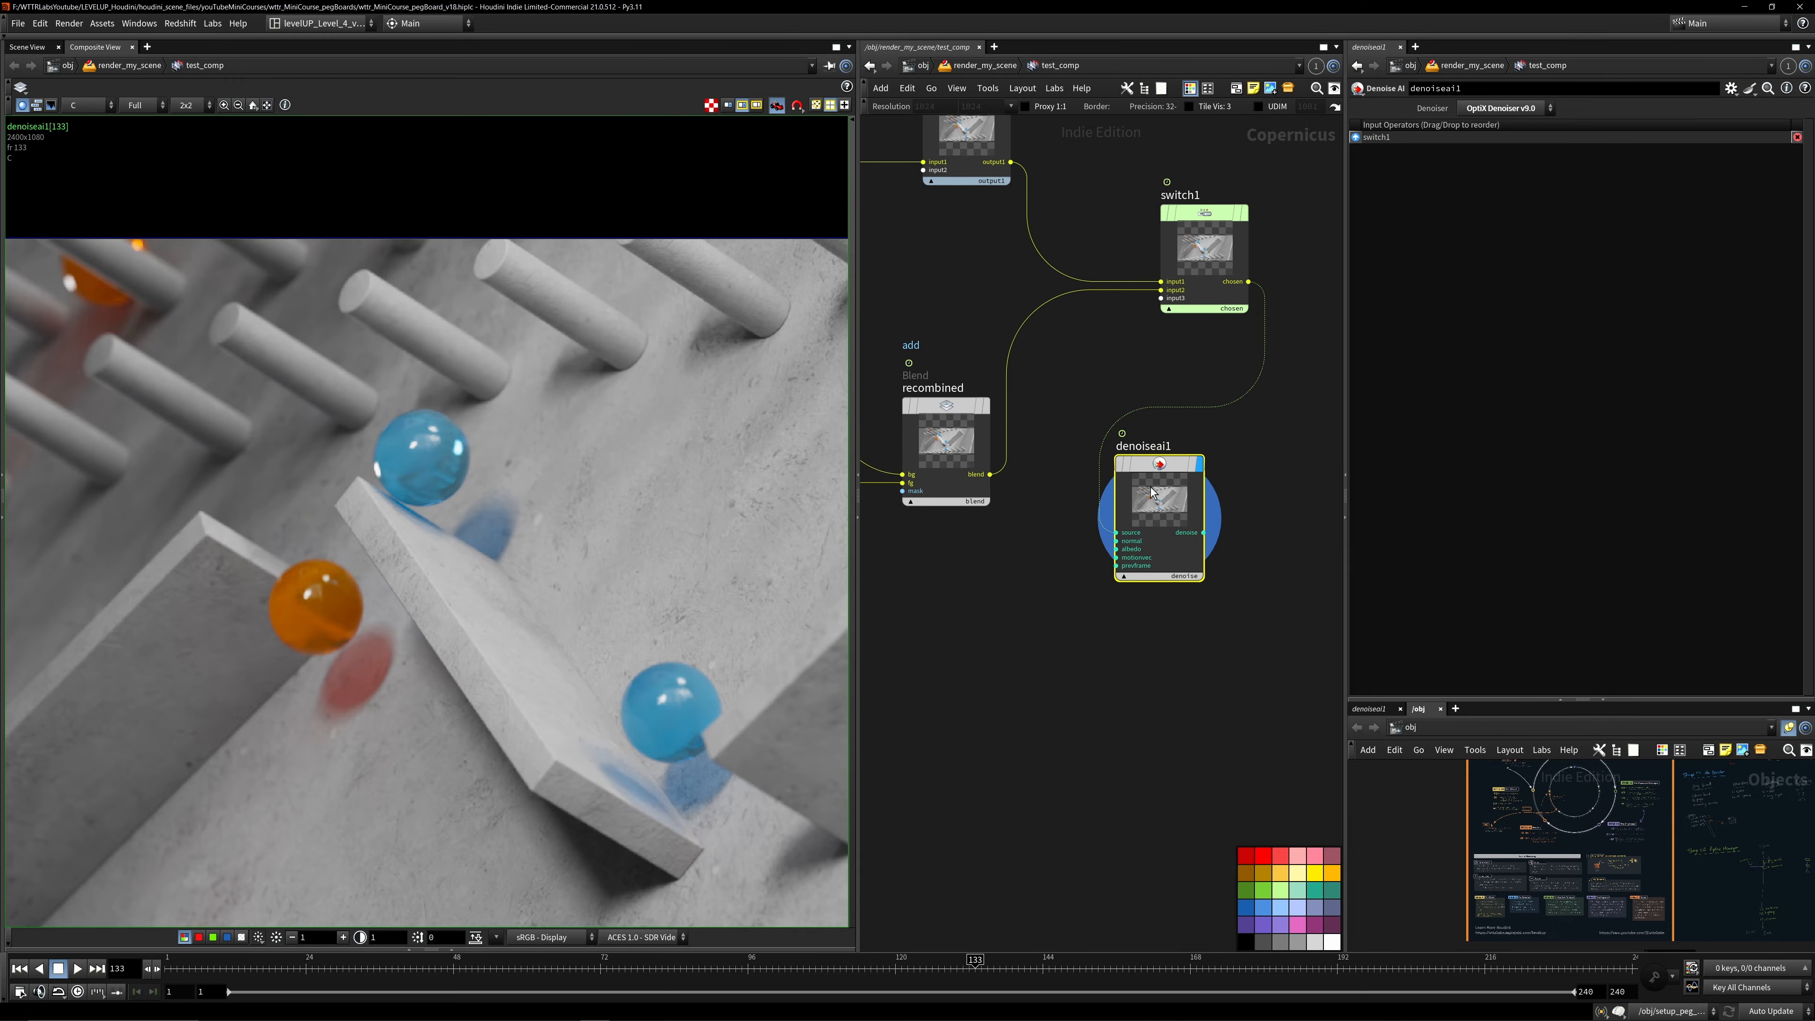
pyautogui.moveTo(1152, 492); pyautogui.dragTo(1140, 442)
pyautogui.moveTo(1064, 381); pyautogui.dragTo(1045, 656, button='middle')
pyautogui.press('r')
pyautogui.click(1263, 494)
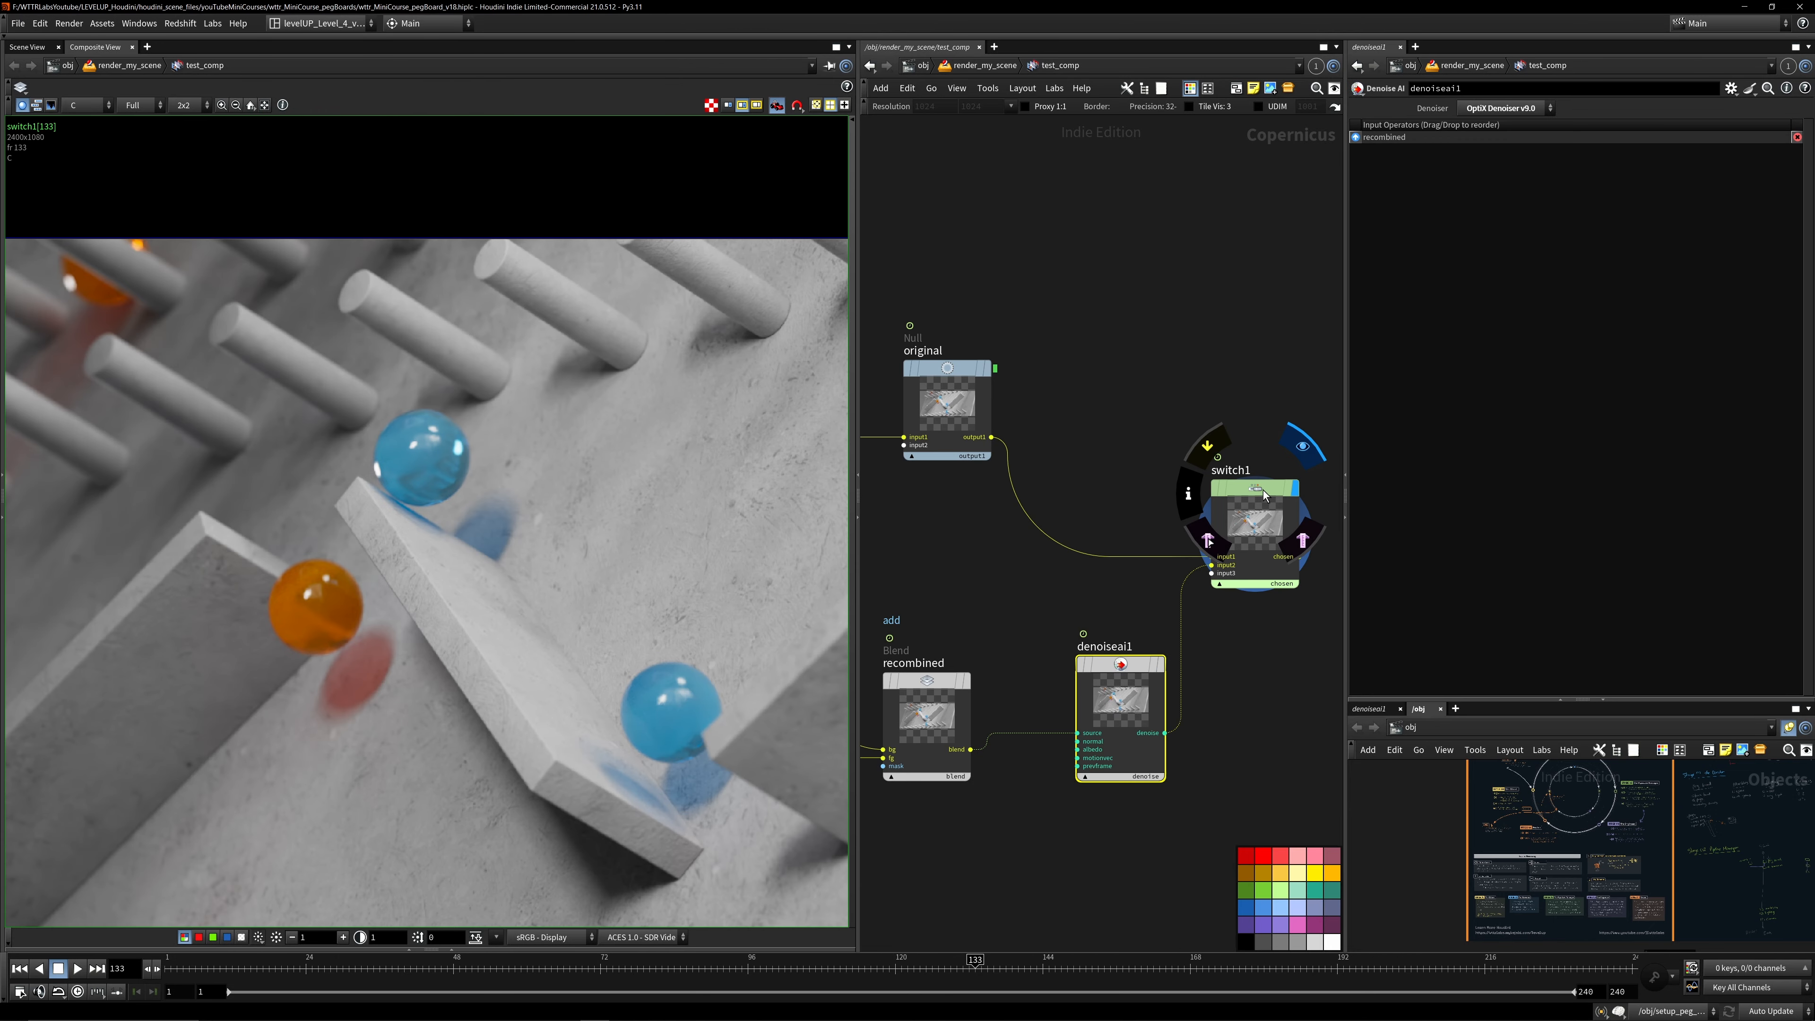
# - Compare the original render with the denoised recombination by toggling the switch's Select Input between 0 and 1
pyautogui.click(1263, 493)
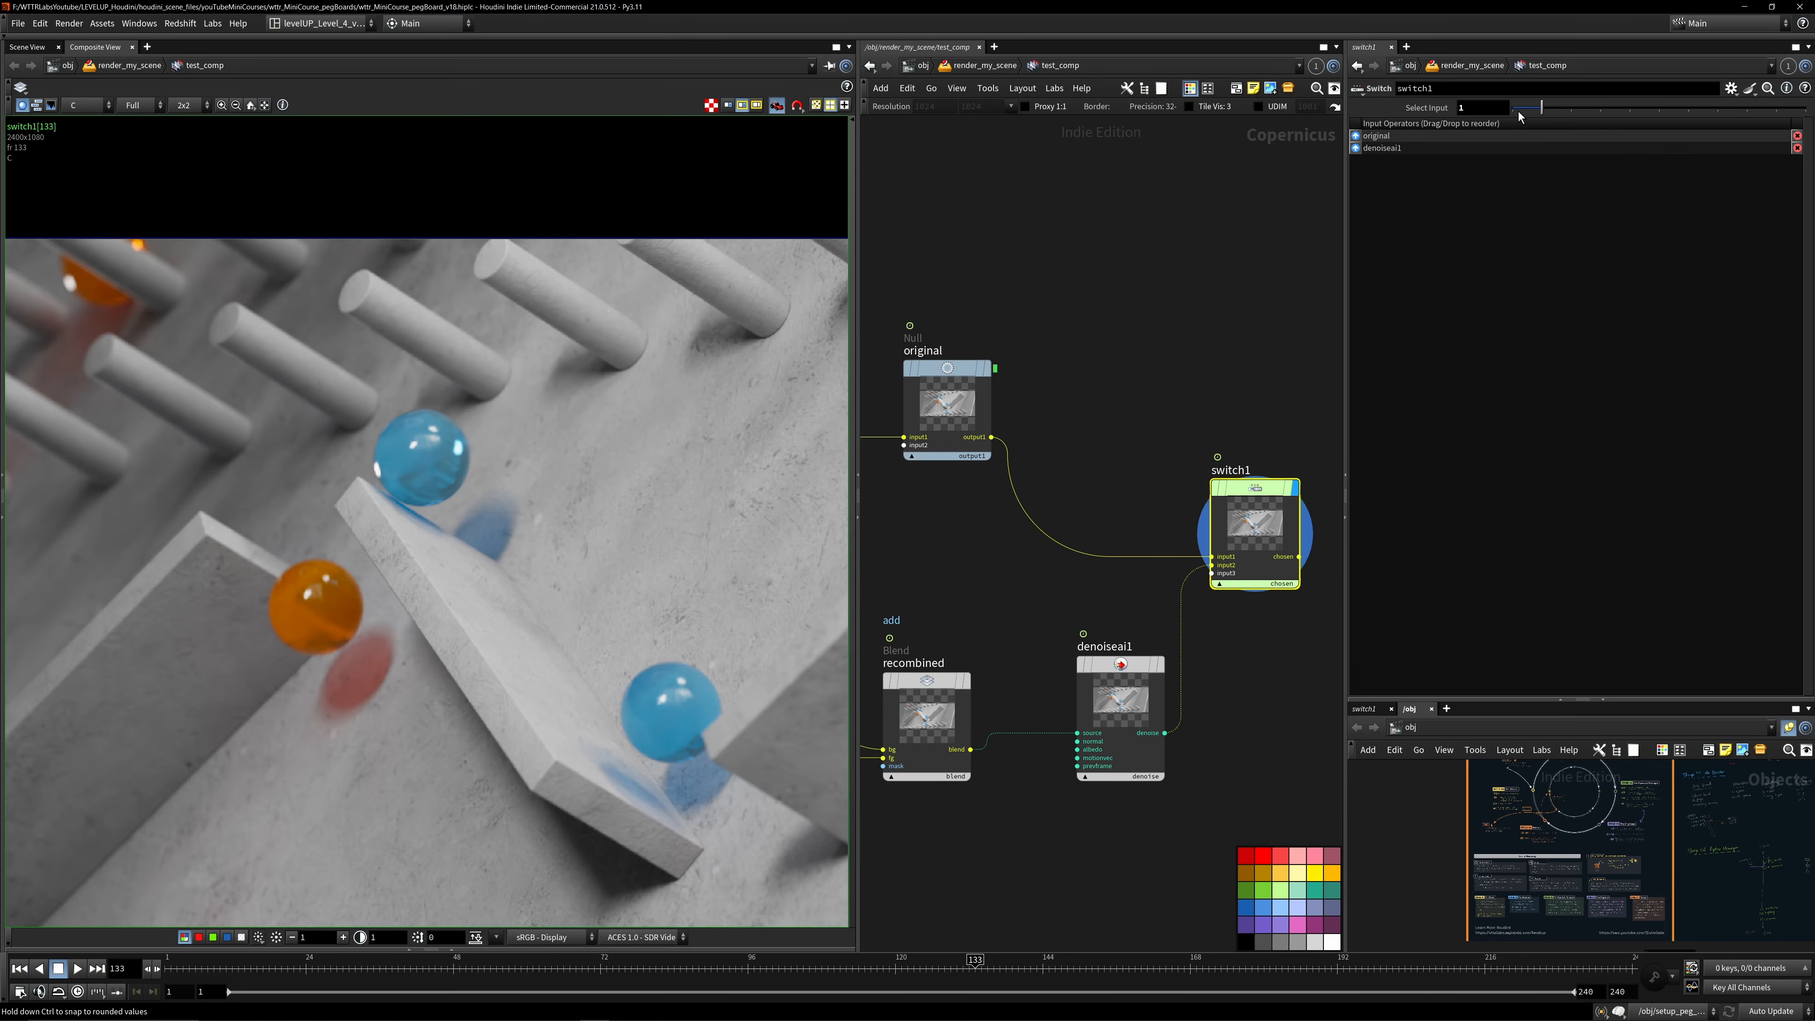
pyautogui.click(1520, 115)
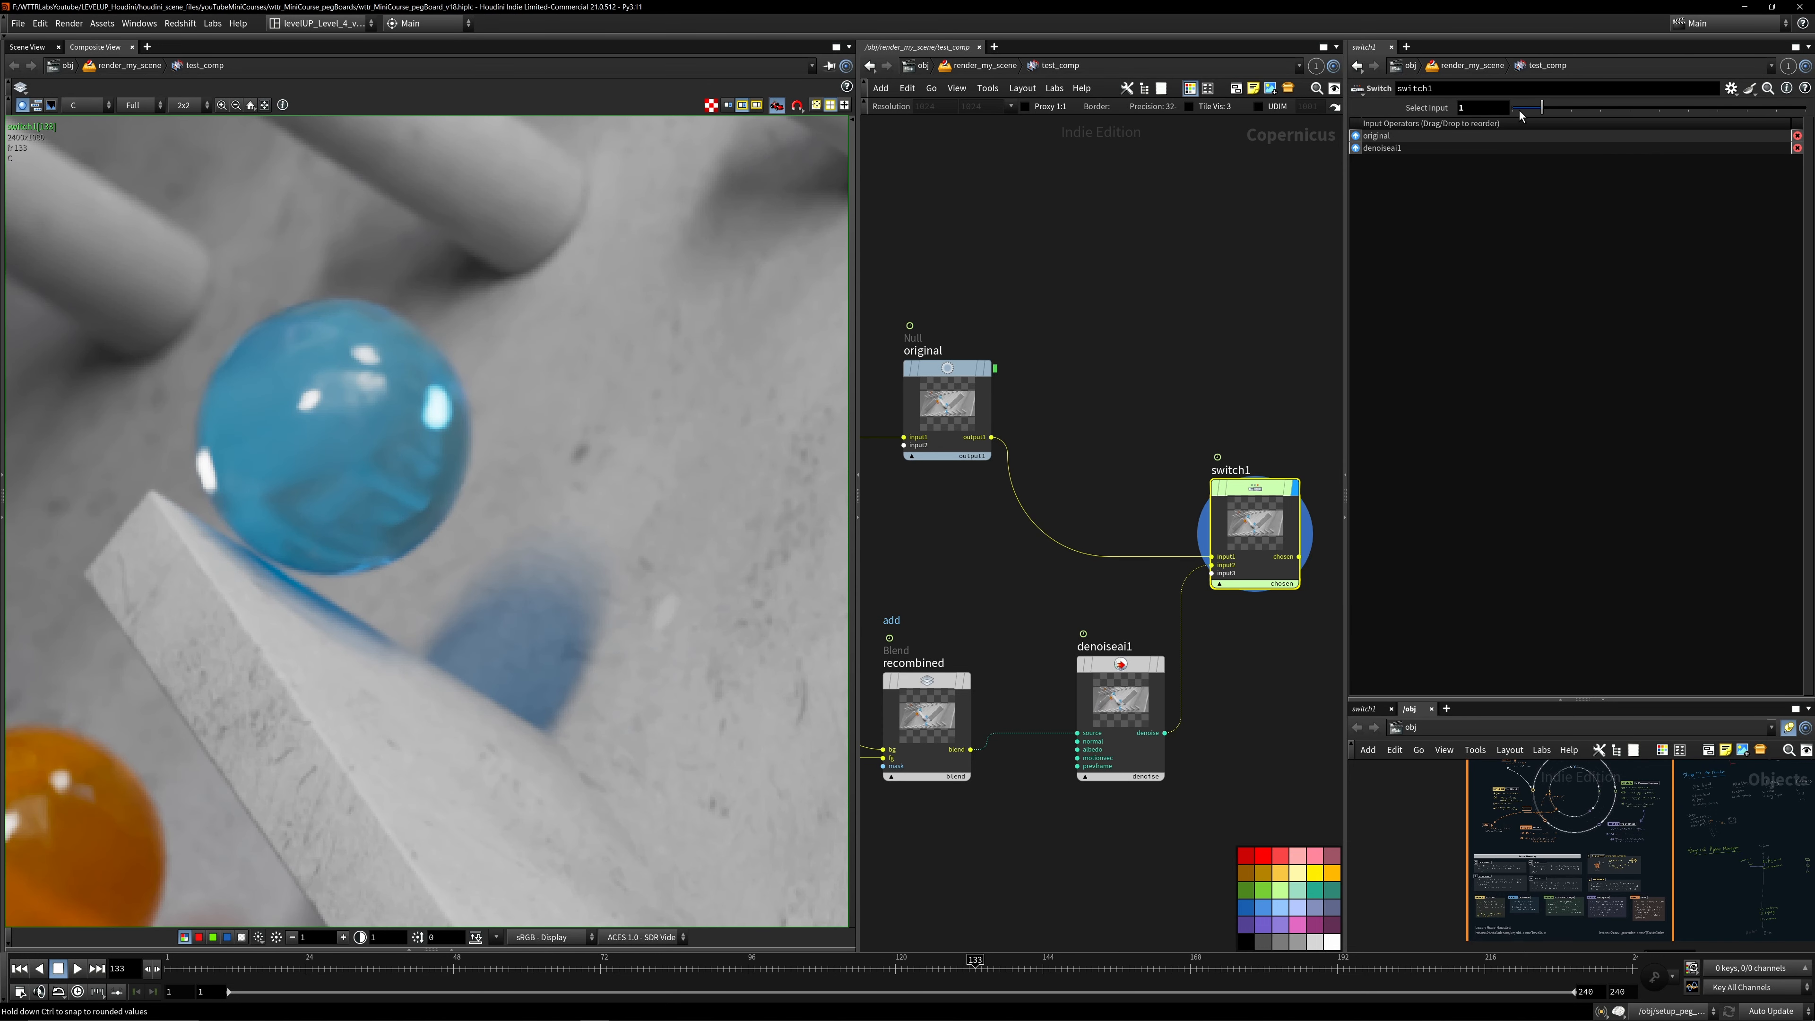
pyautogui.click(1529, 113)
pyautogui.click(1525, 114)
pyautogui.scroll(-5, 1197, 368)
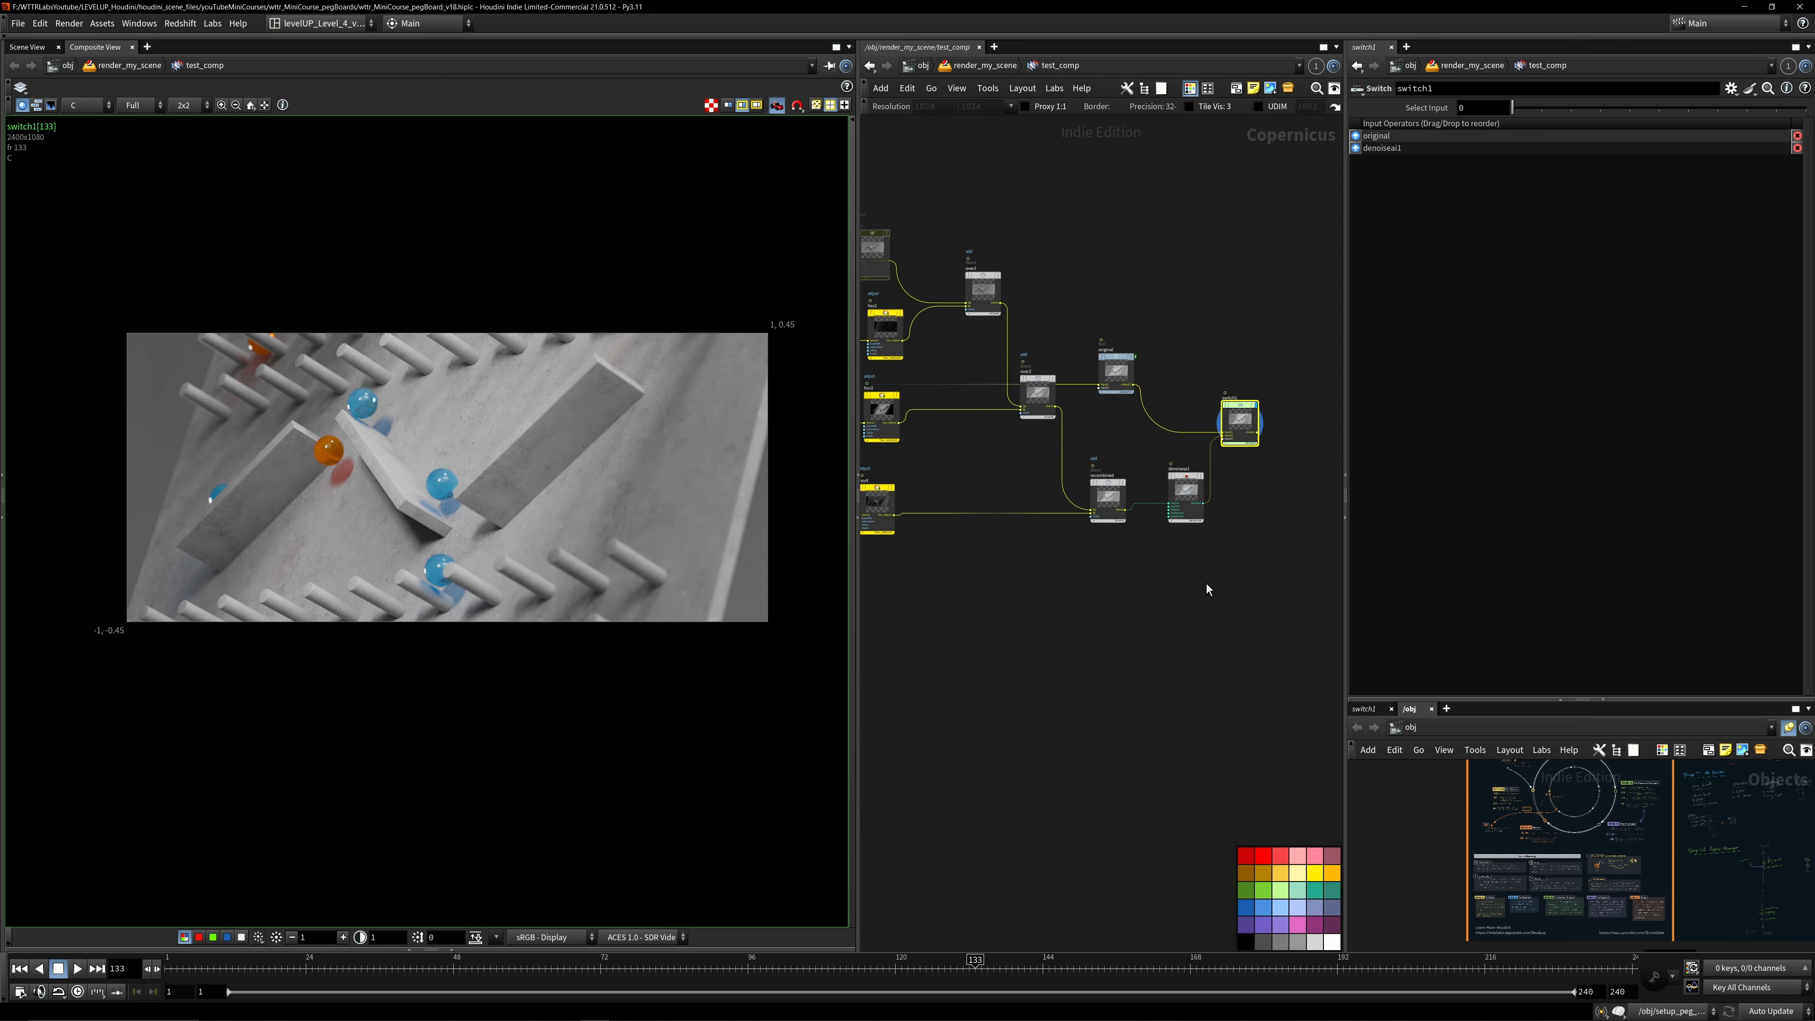
# - Re-enable the bypassed hsv1 node after the hdri light and line it up above hsv2
pyautogui.moveTo(983, 520); pyautogui.dragTo(1125, 600, button='middle')
pyautogui.scroll(2, 974, 461)
pyautogui.moveTo(1005, 285)
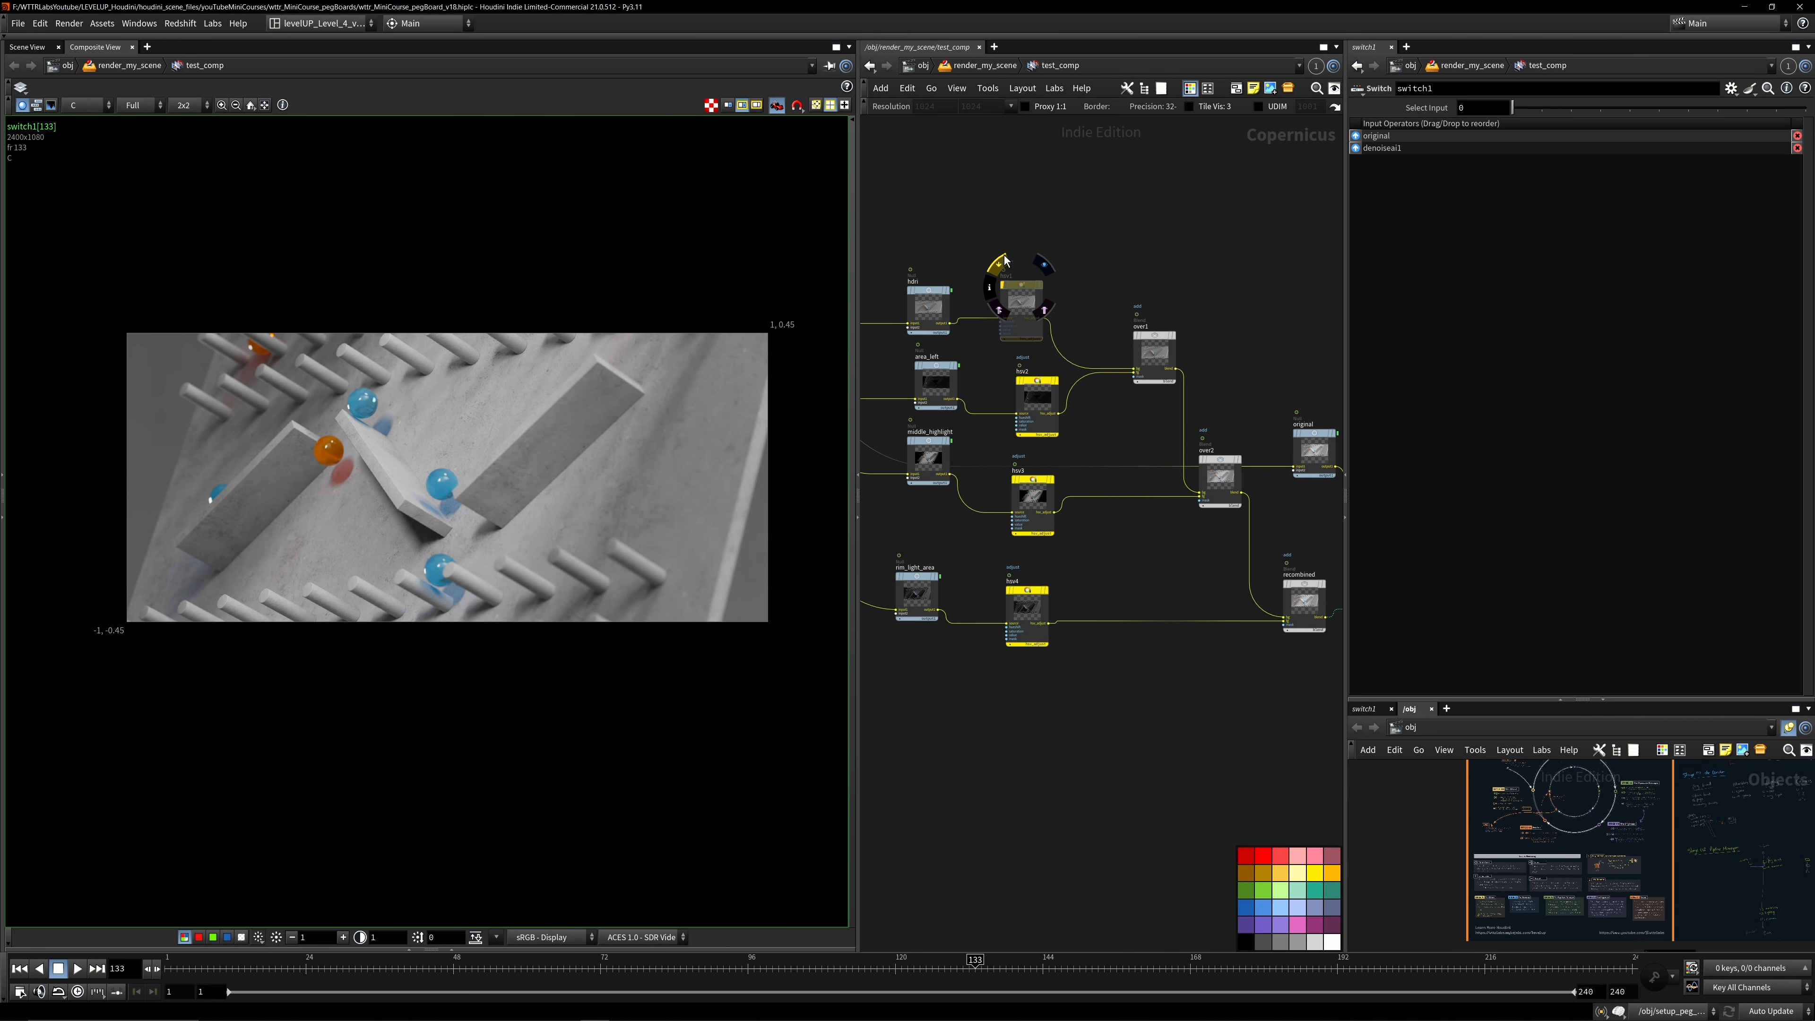
pyautogui.moveTo(1021, 301); pyautogui.dragTo(1036, 290)
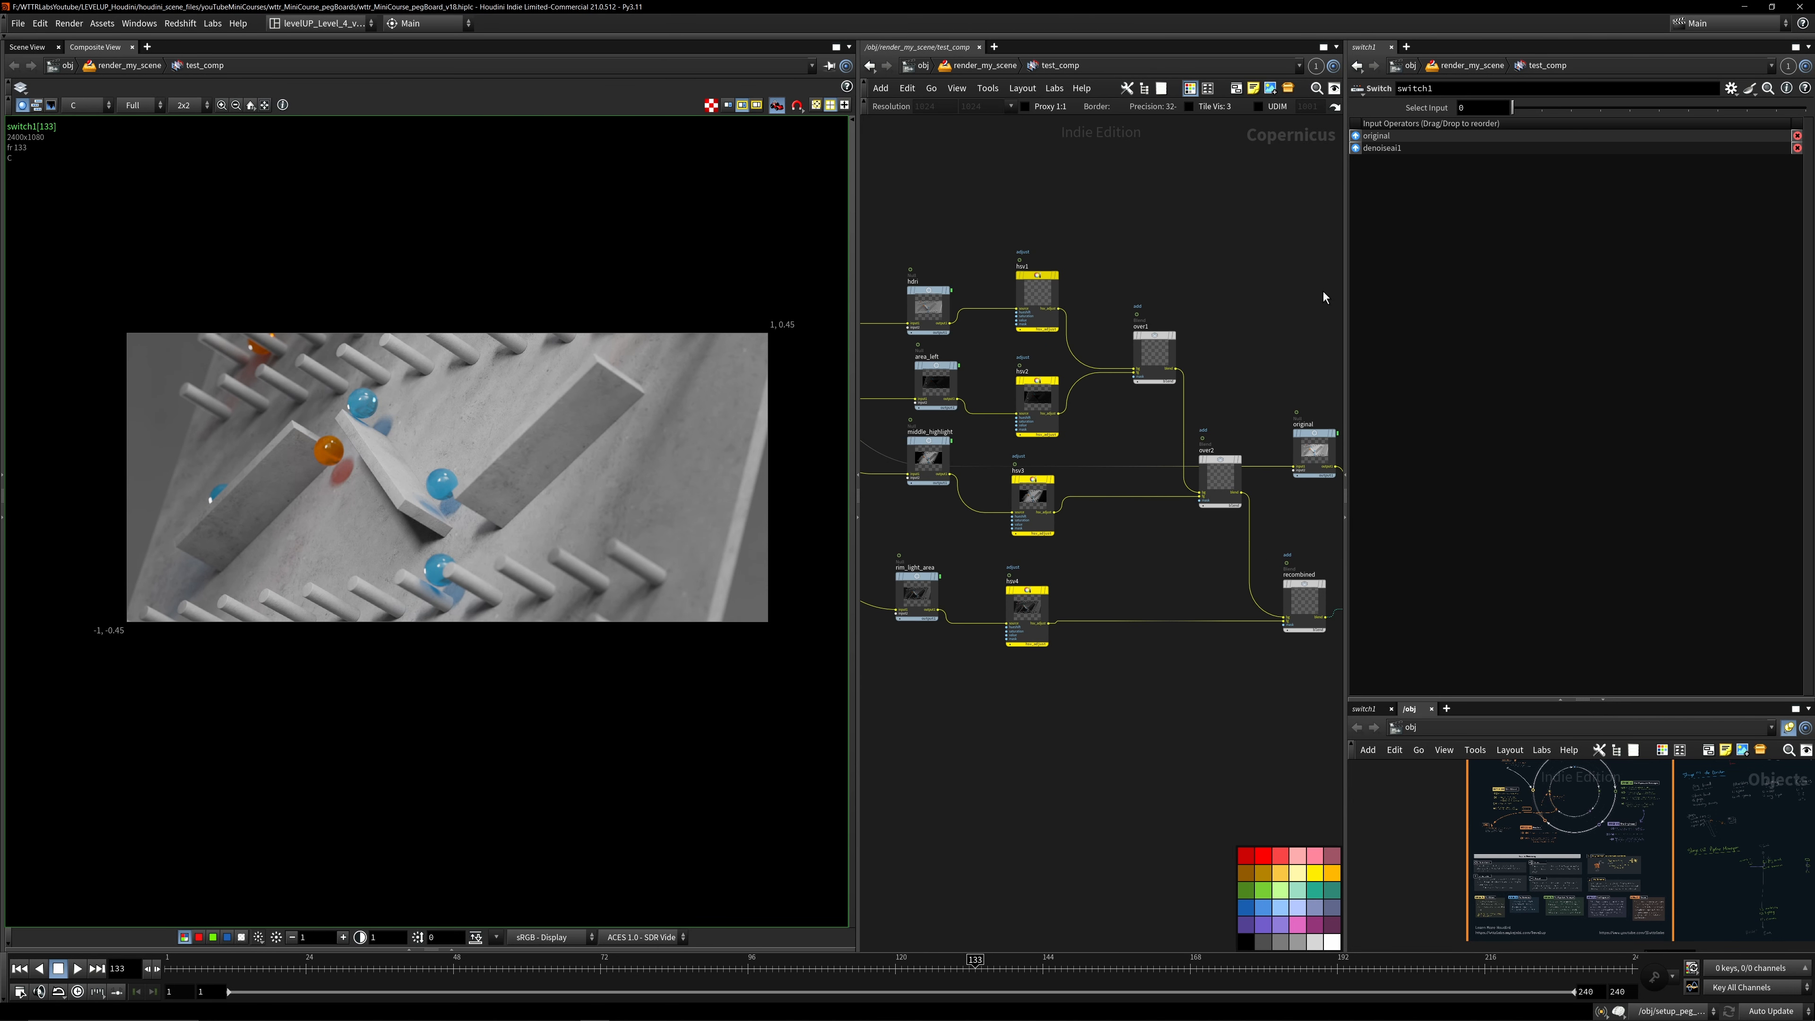
# - Display the hsv1 node and set its Value Scale to .25
pyautogui.click(1036, 279)
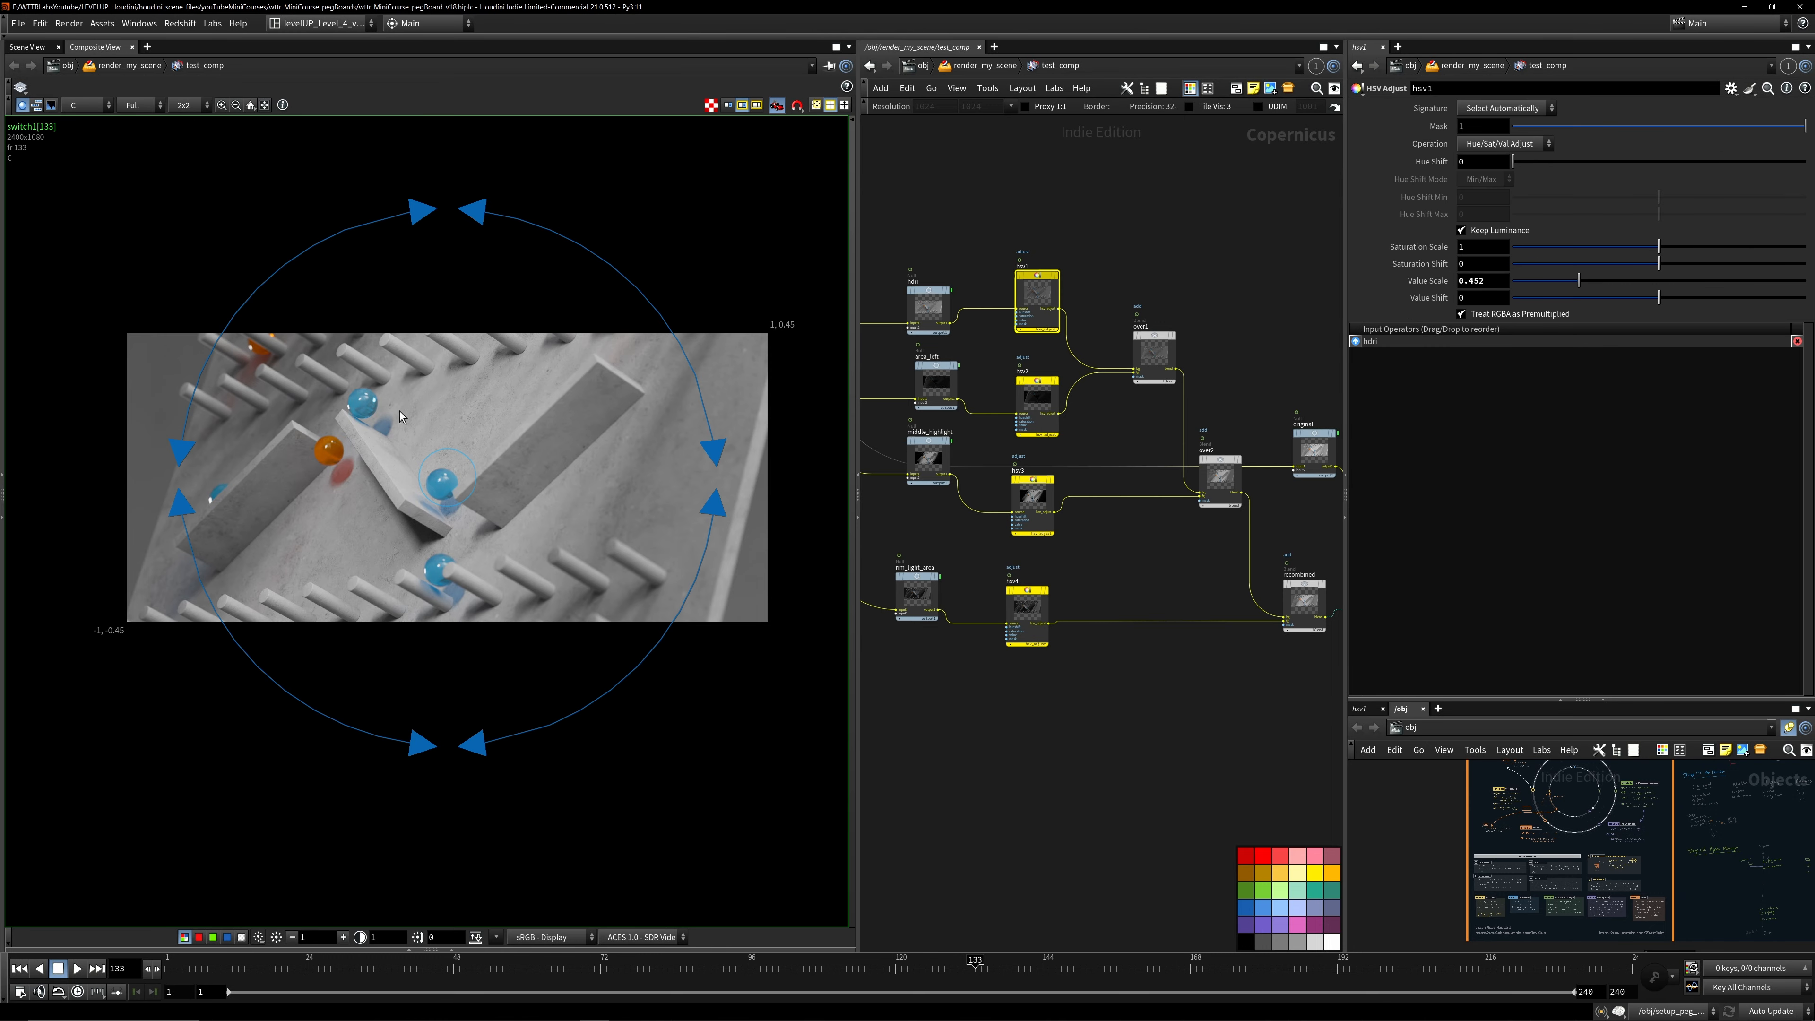
pyautogui.click(1055, 275)
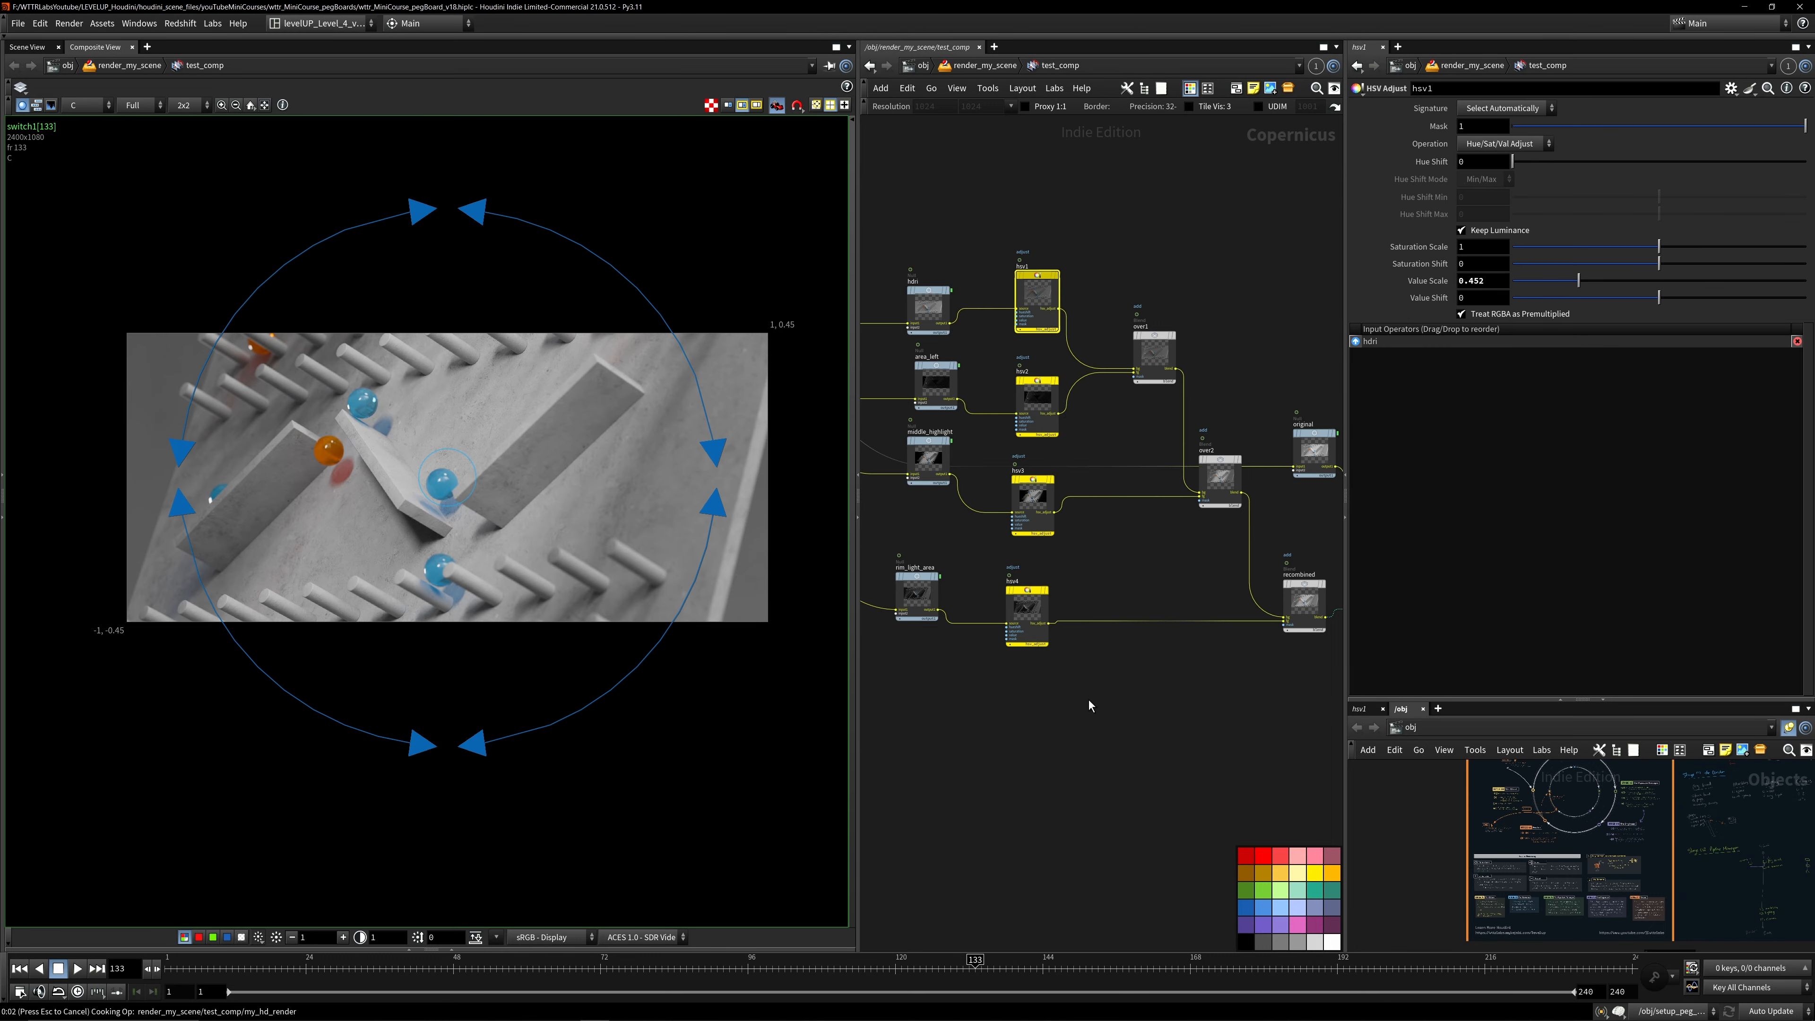
pyautogui.moveTo(1089, 699); pyautogui.dragTo(990, 187)
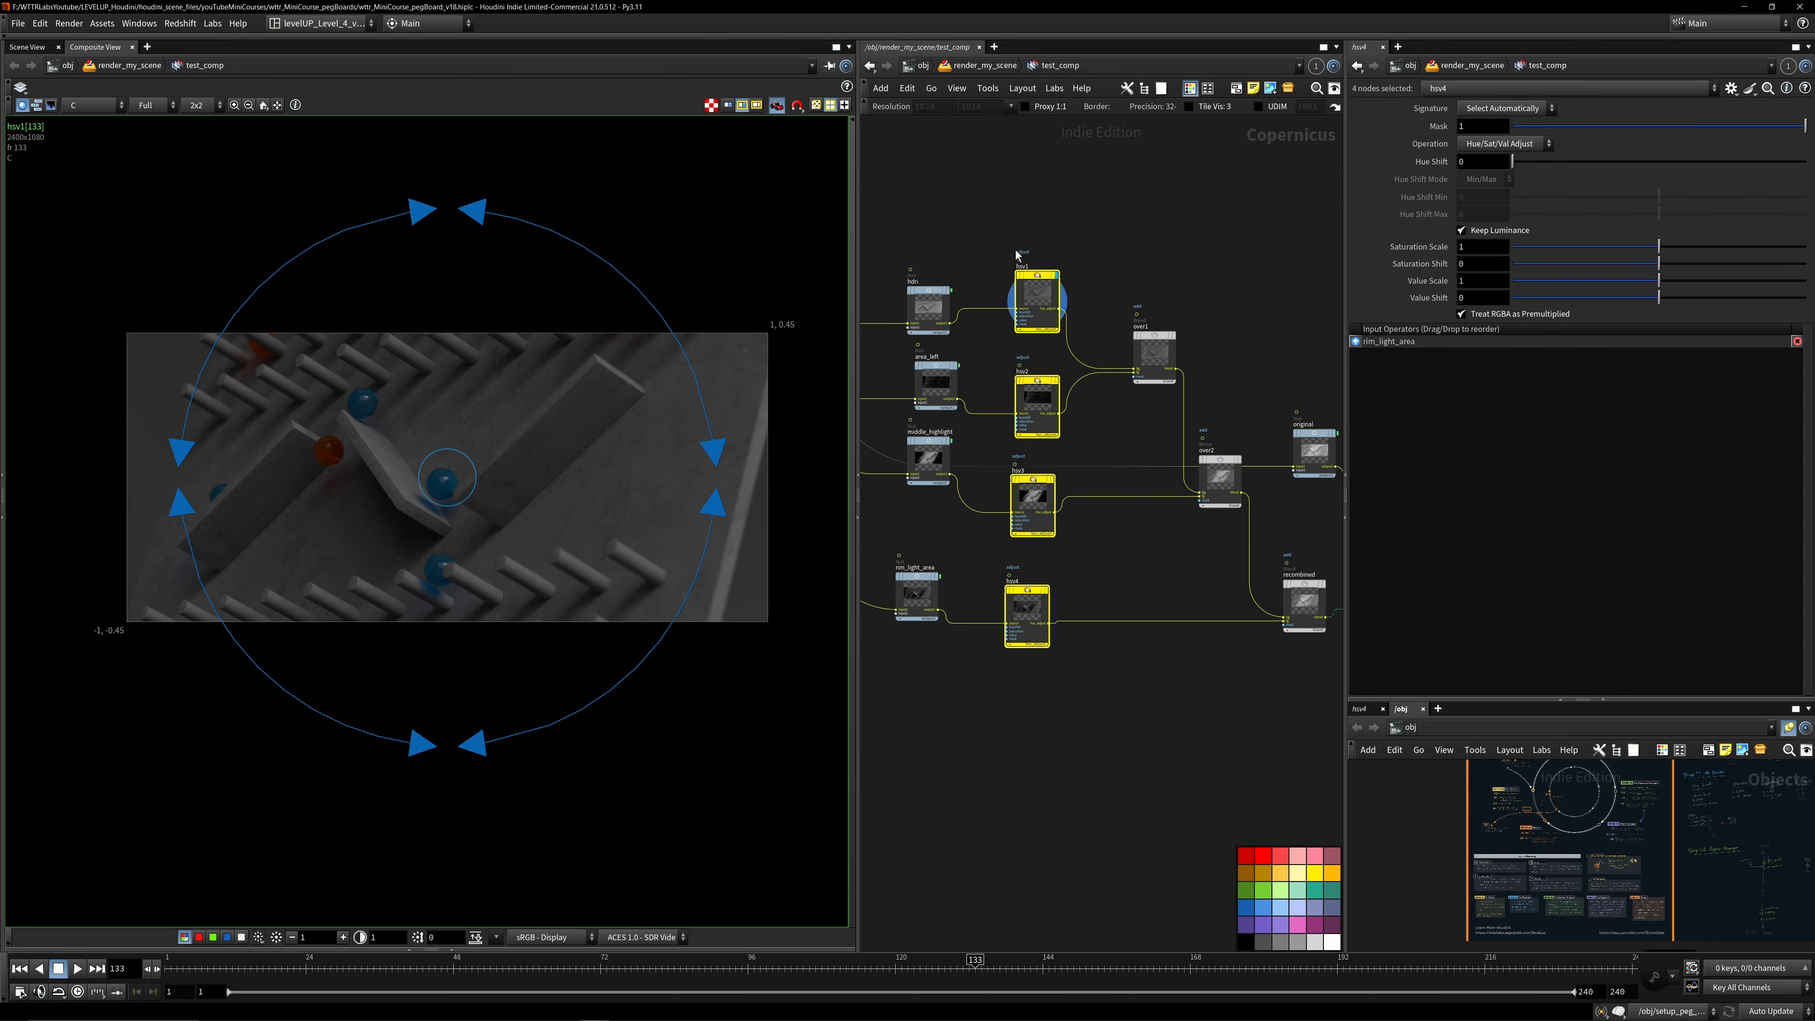
pyautogui.scroll(3, 1018, 254)
pyautogui.click(1049, 309)
pyautogui.doubleClick(1499, 286)
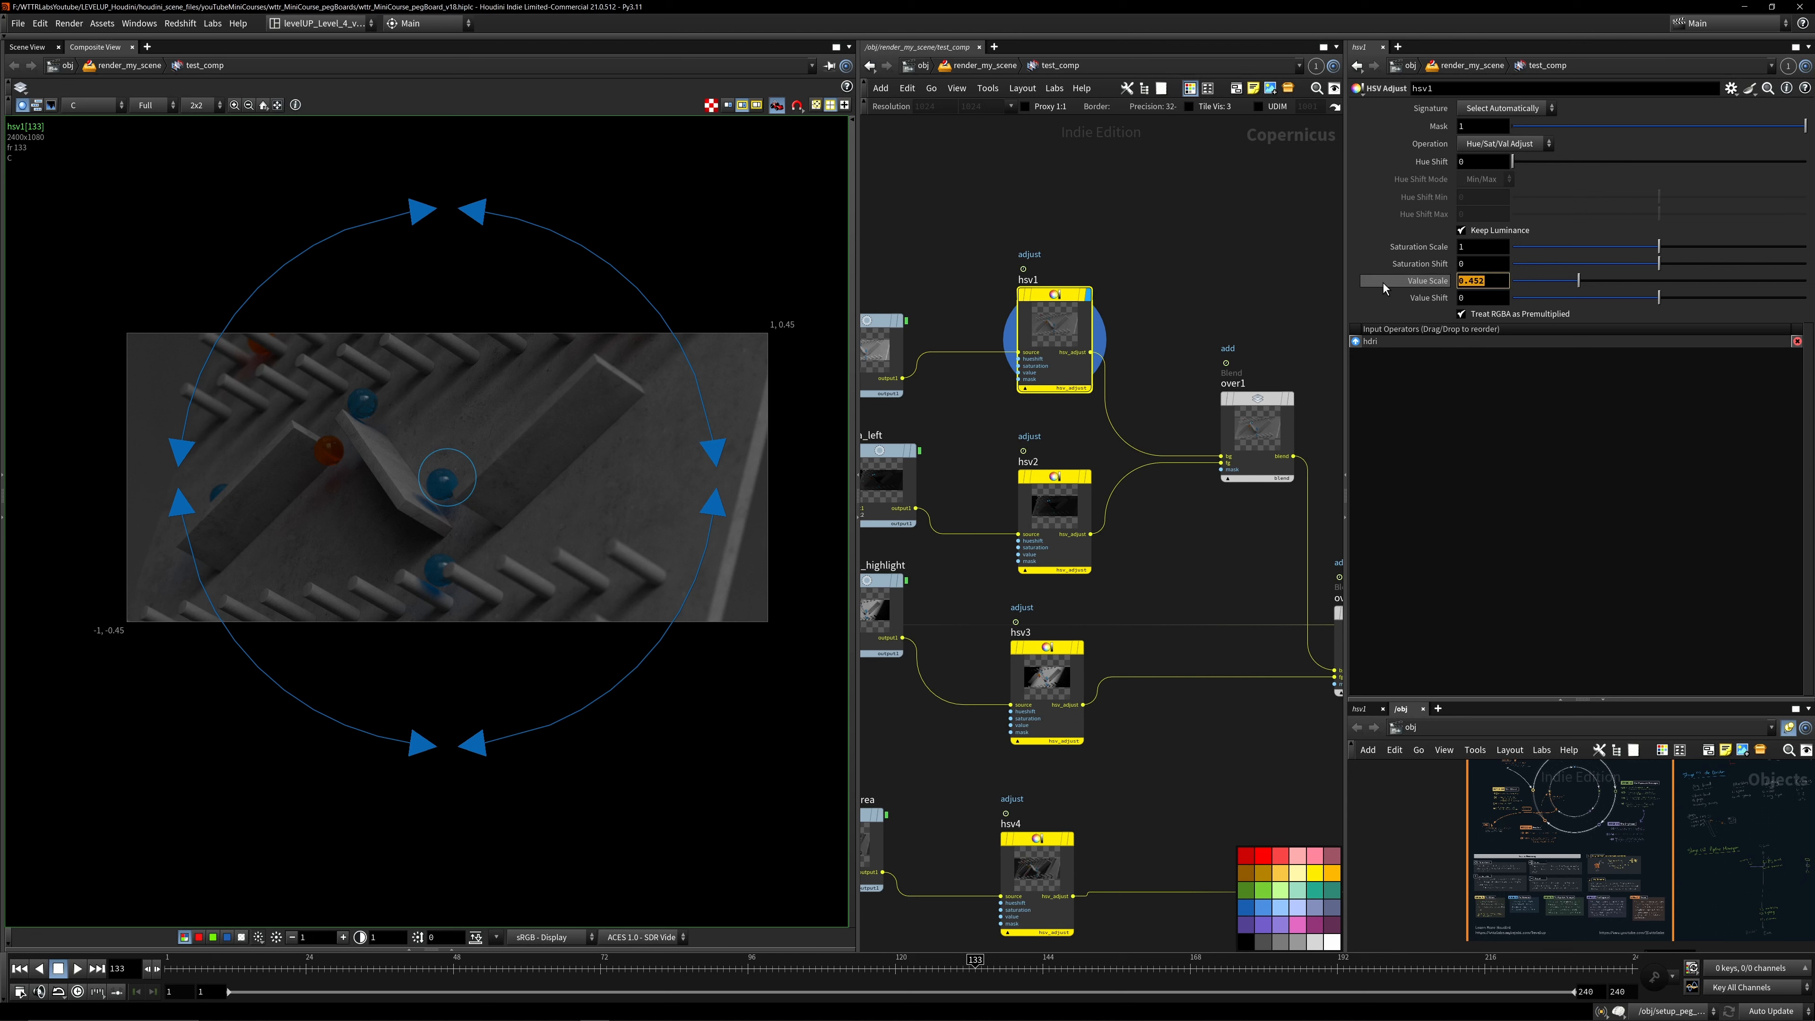
pyautogui.write('.25')
pyautogui.press('Return')
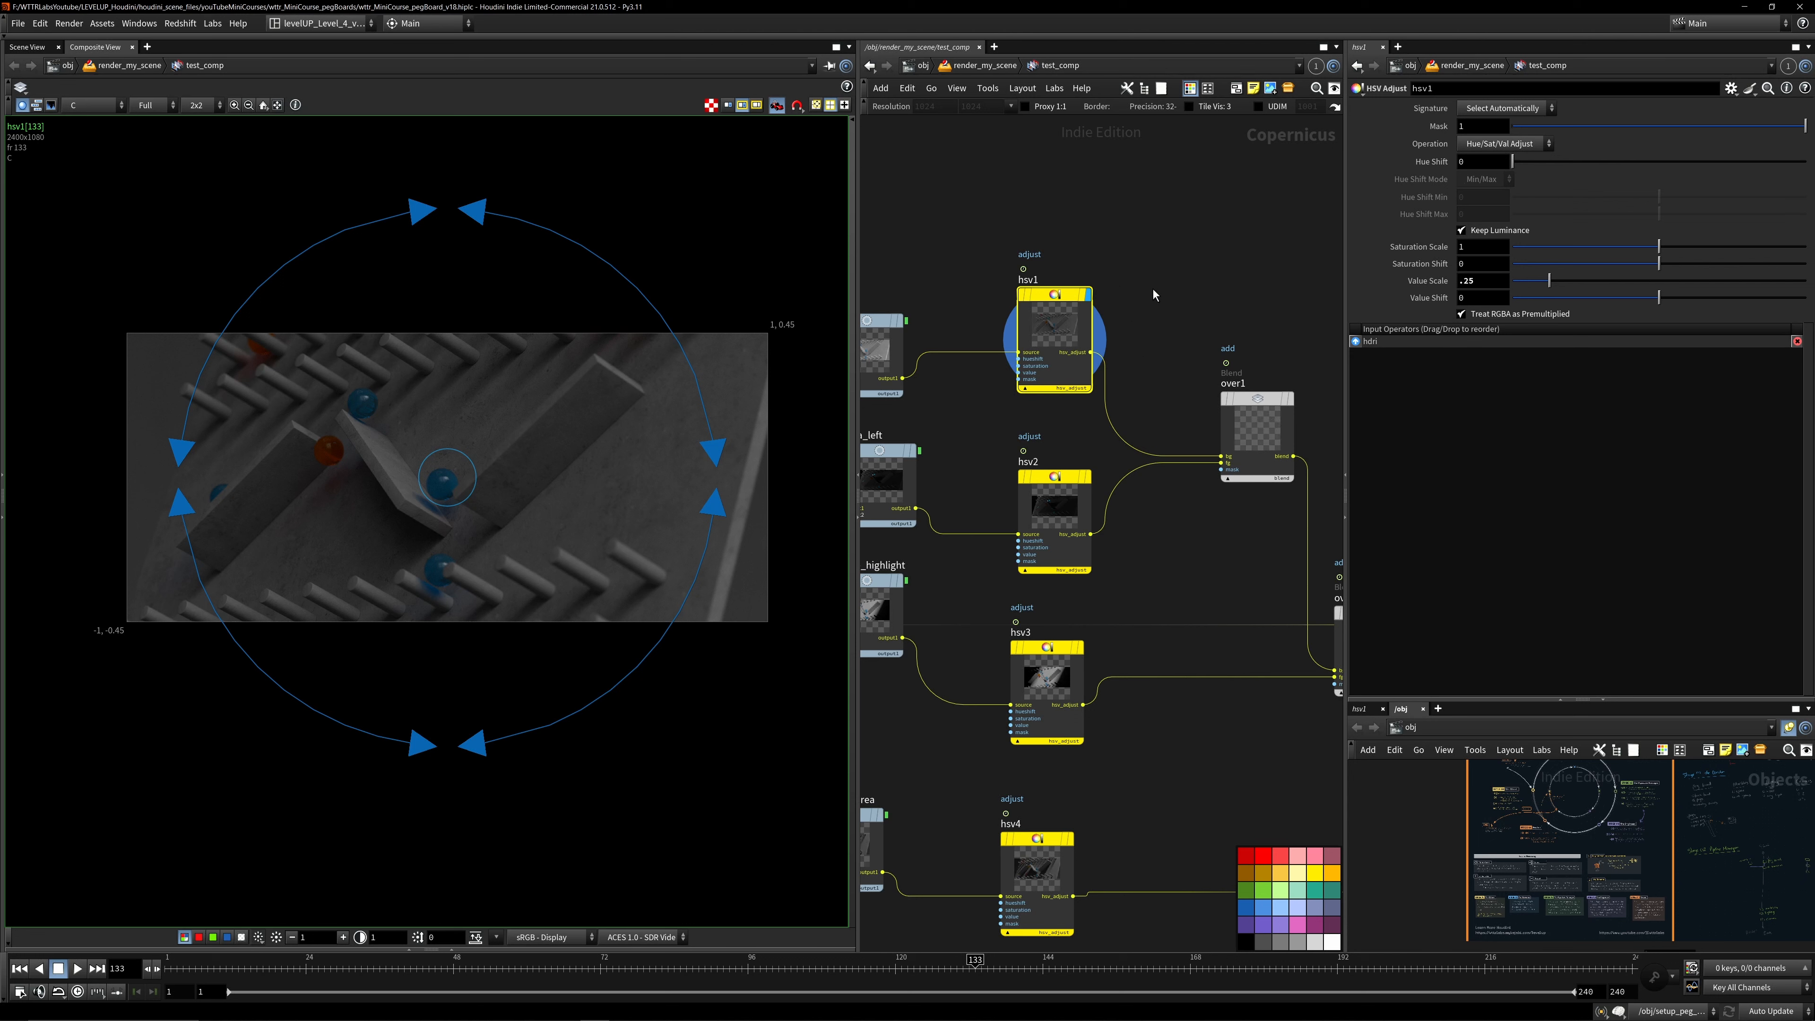
# - Display the hsv2 node for the area_left light and set its Value Scale to 3
pyautogui.moveTo(1072, 469); pyautogui.dragTo(1052, 379, button='middle')
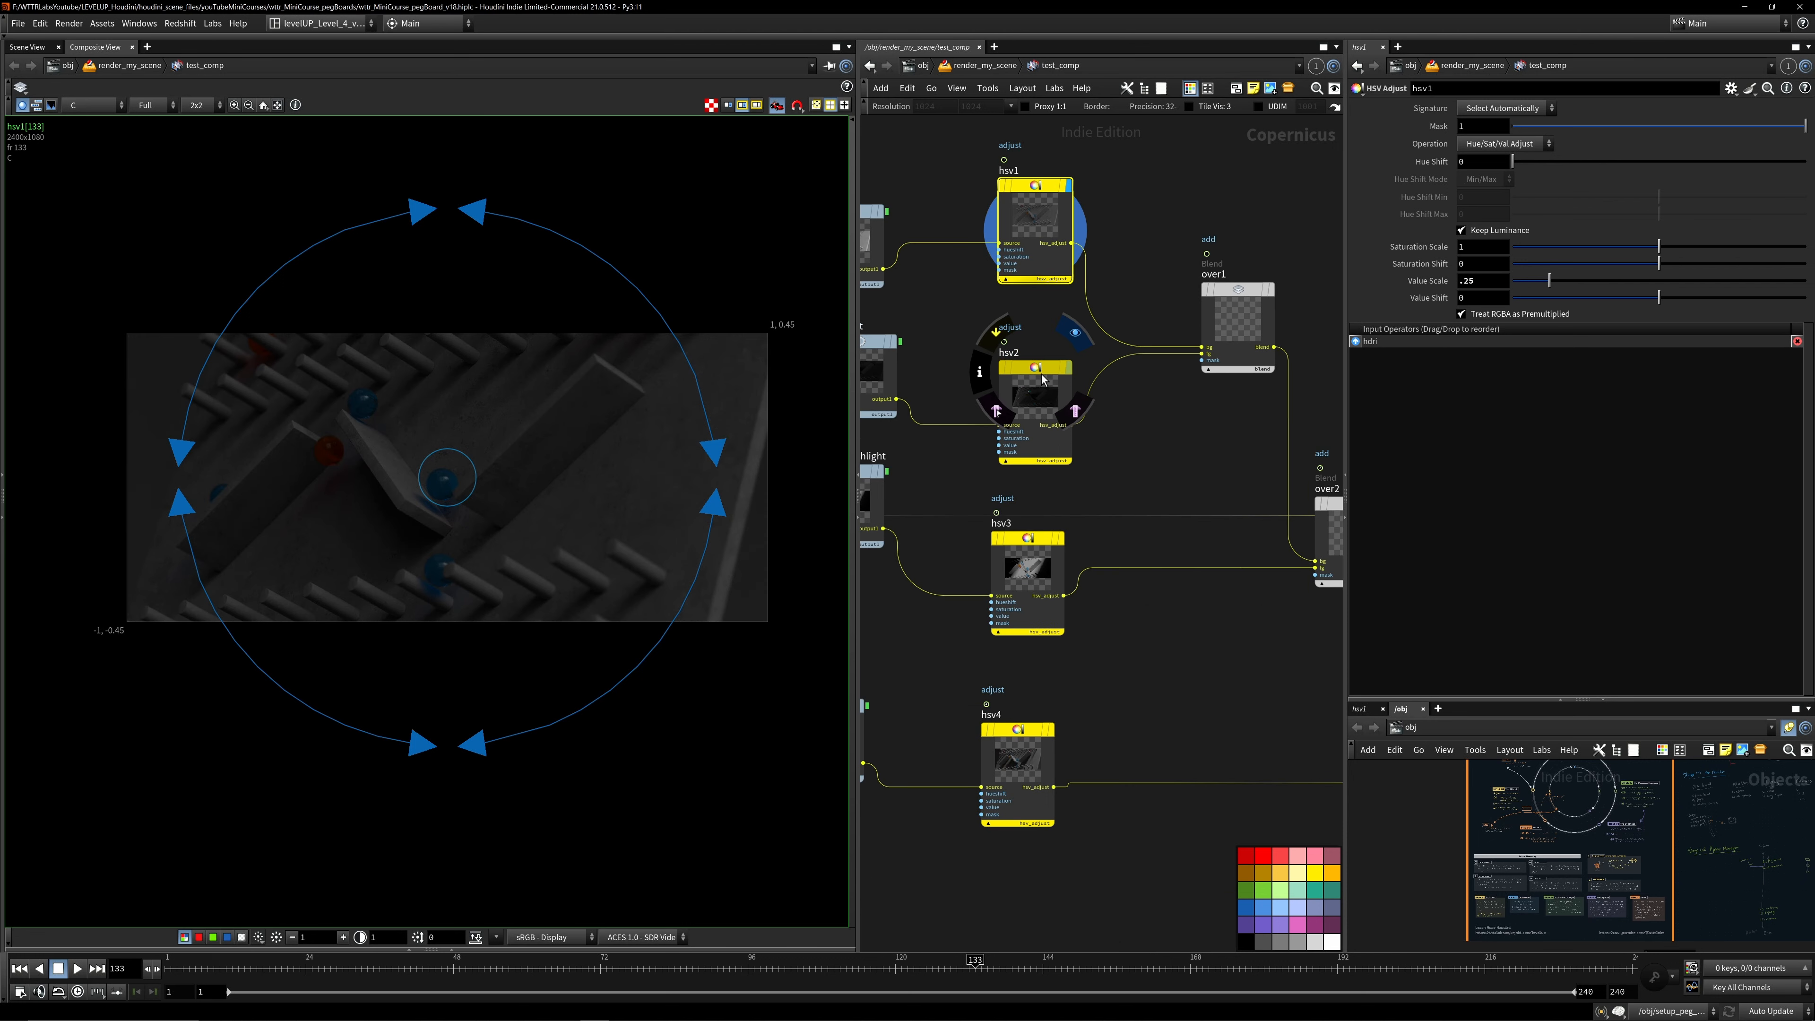
pyautogui.press('r')
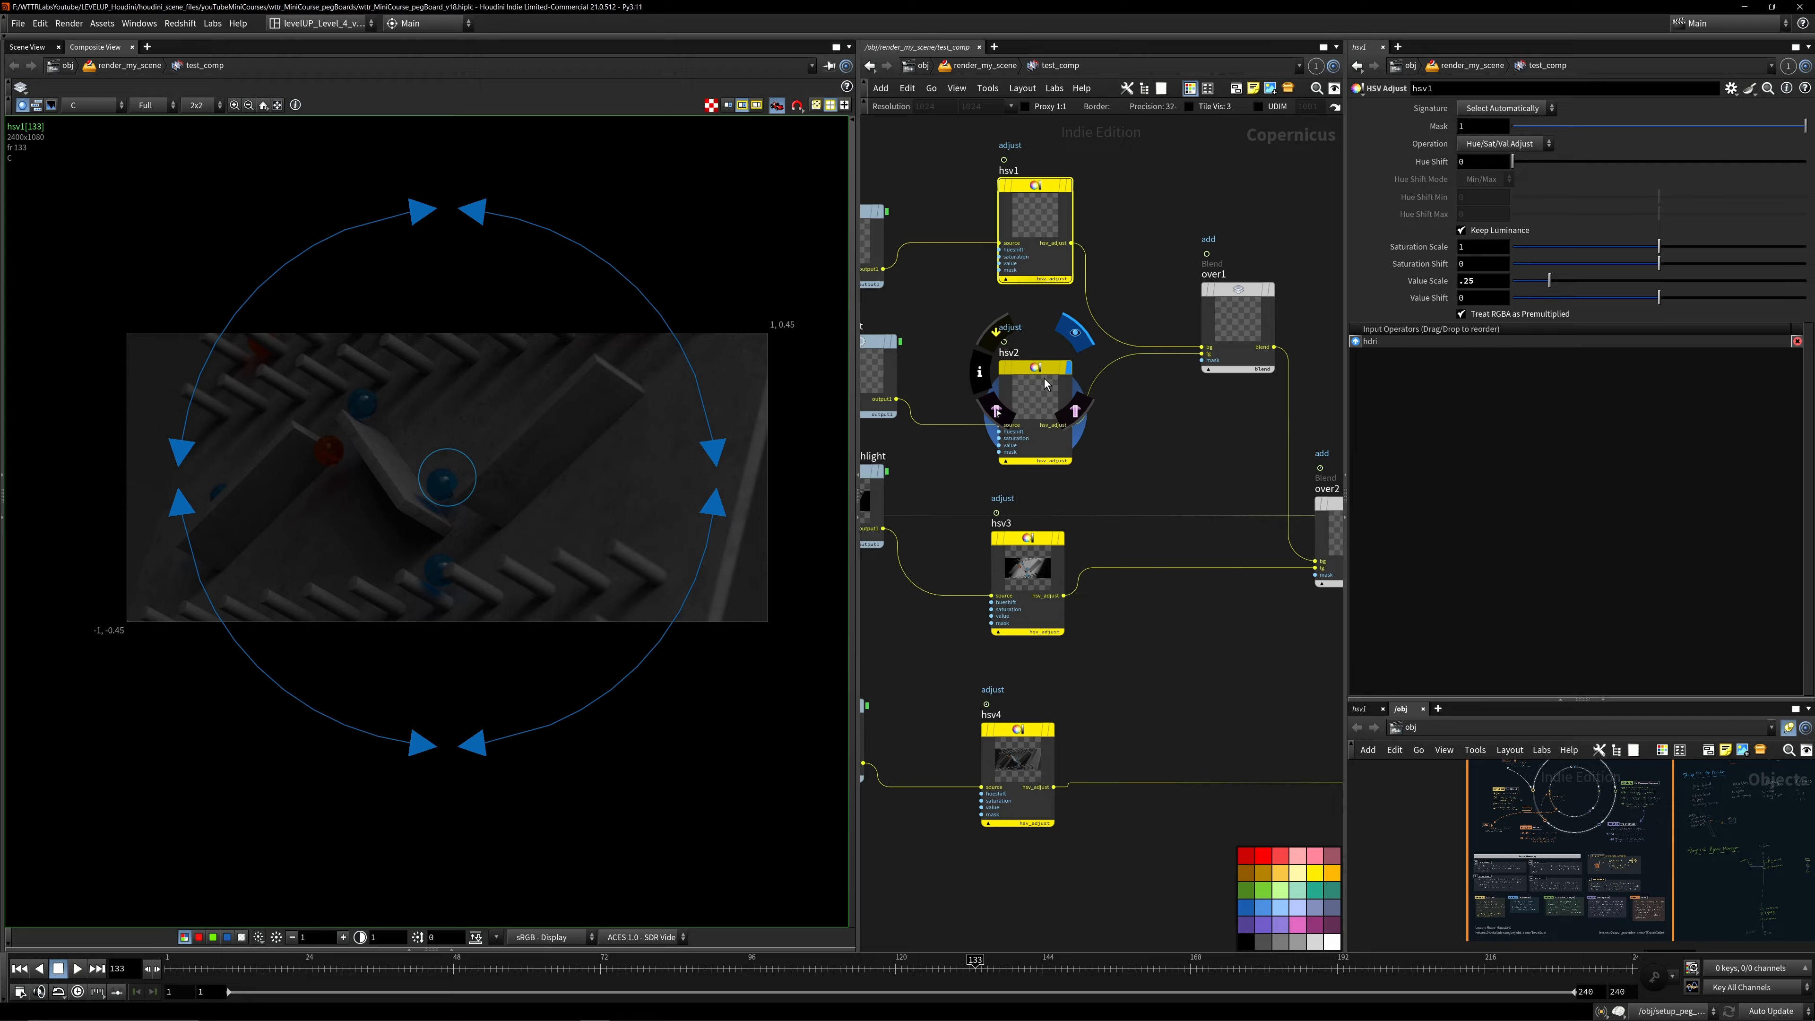
pyautogui.click(1045, 384)
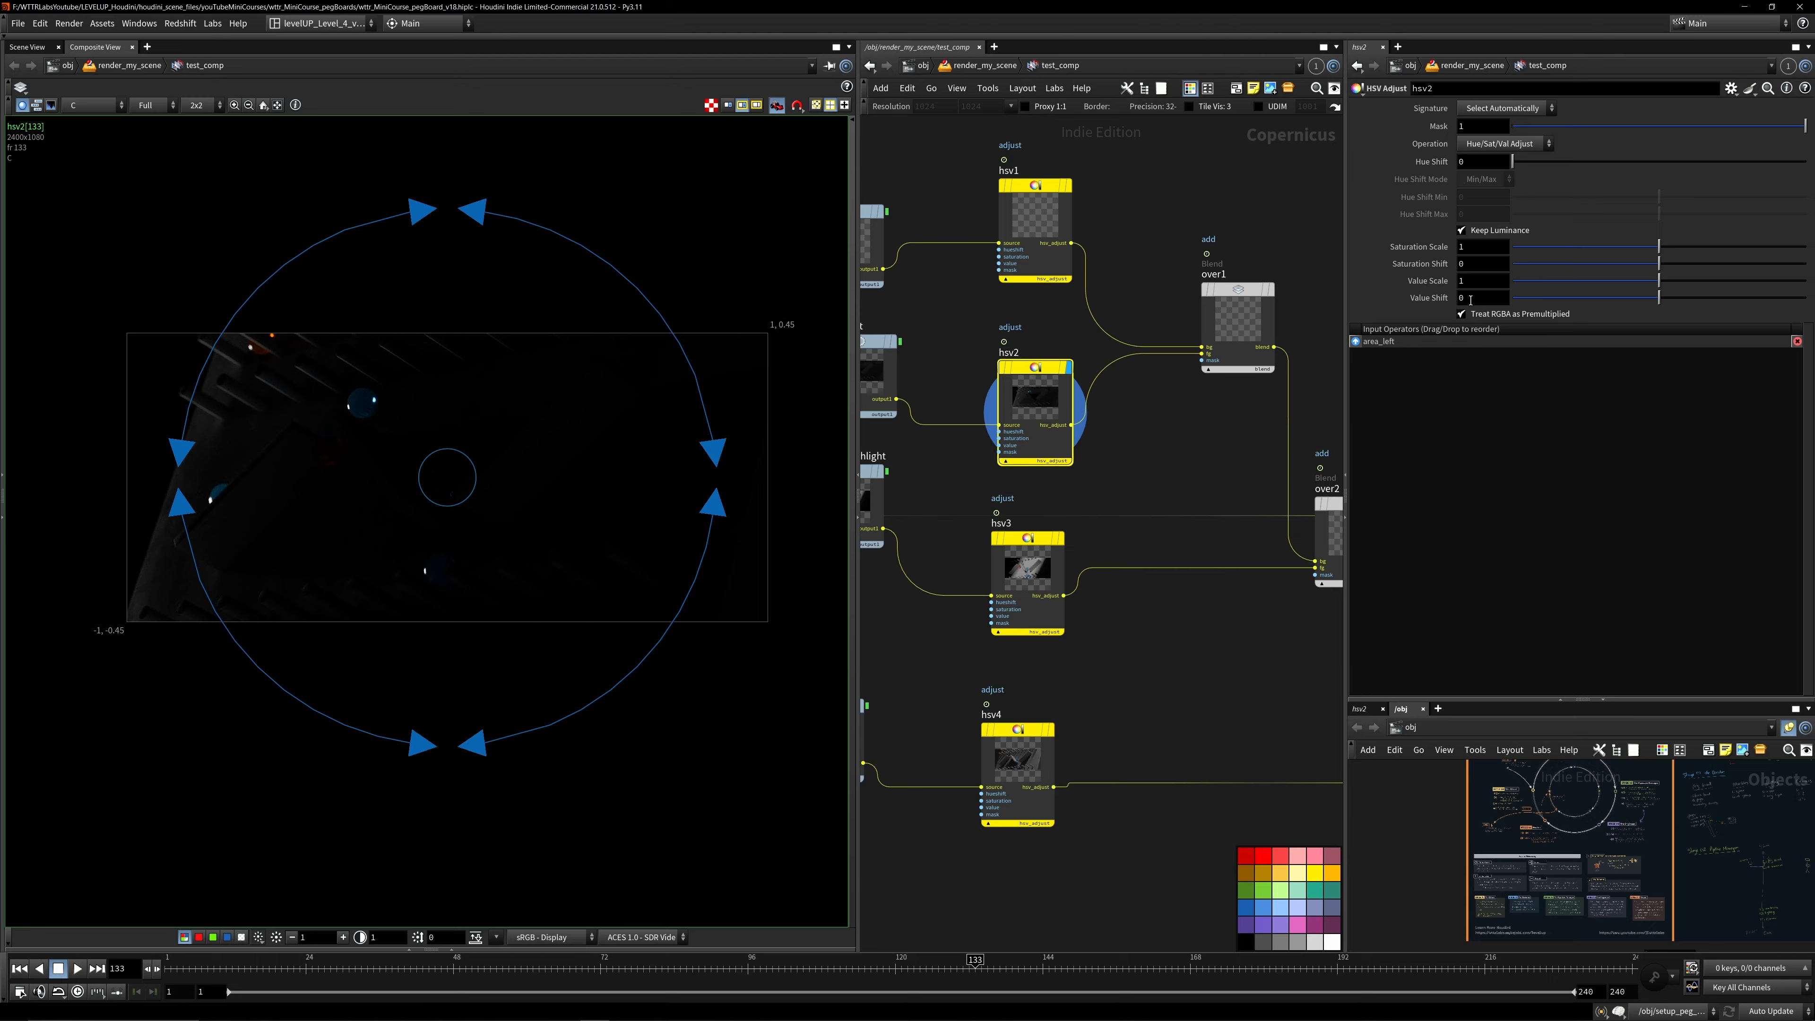
pyautogui.moveTo(1472, 281); pyautogui.dragTo(1348, 269)
pyautogui.write('2')
pyautogui.press('Return')
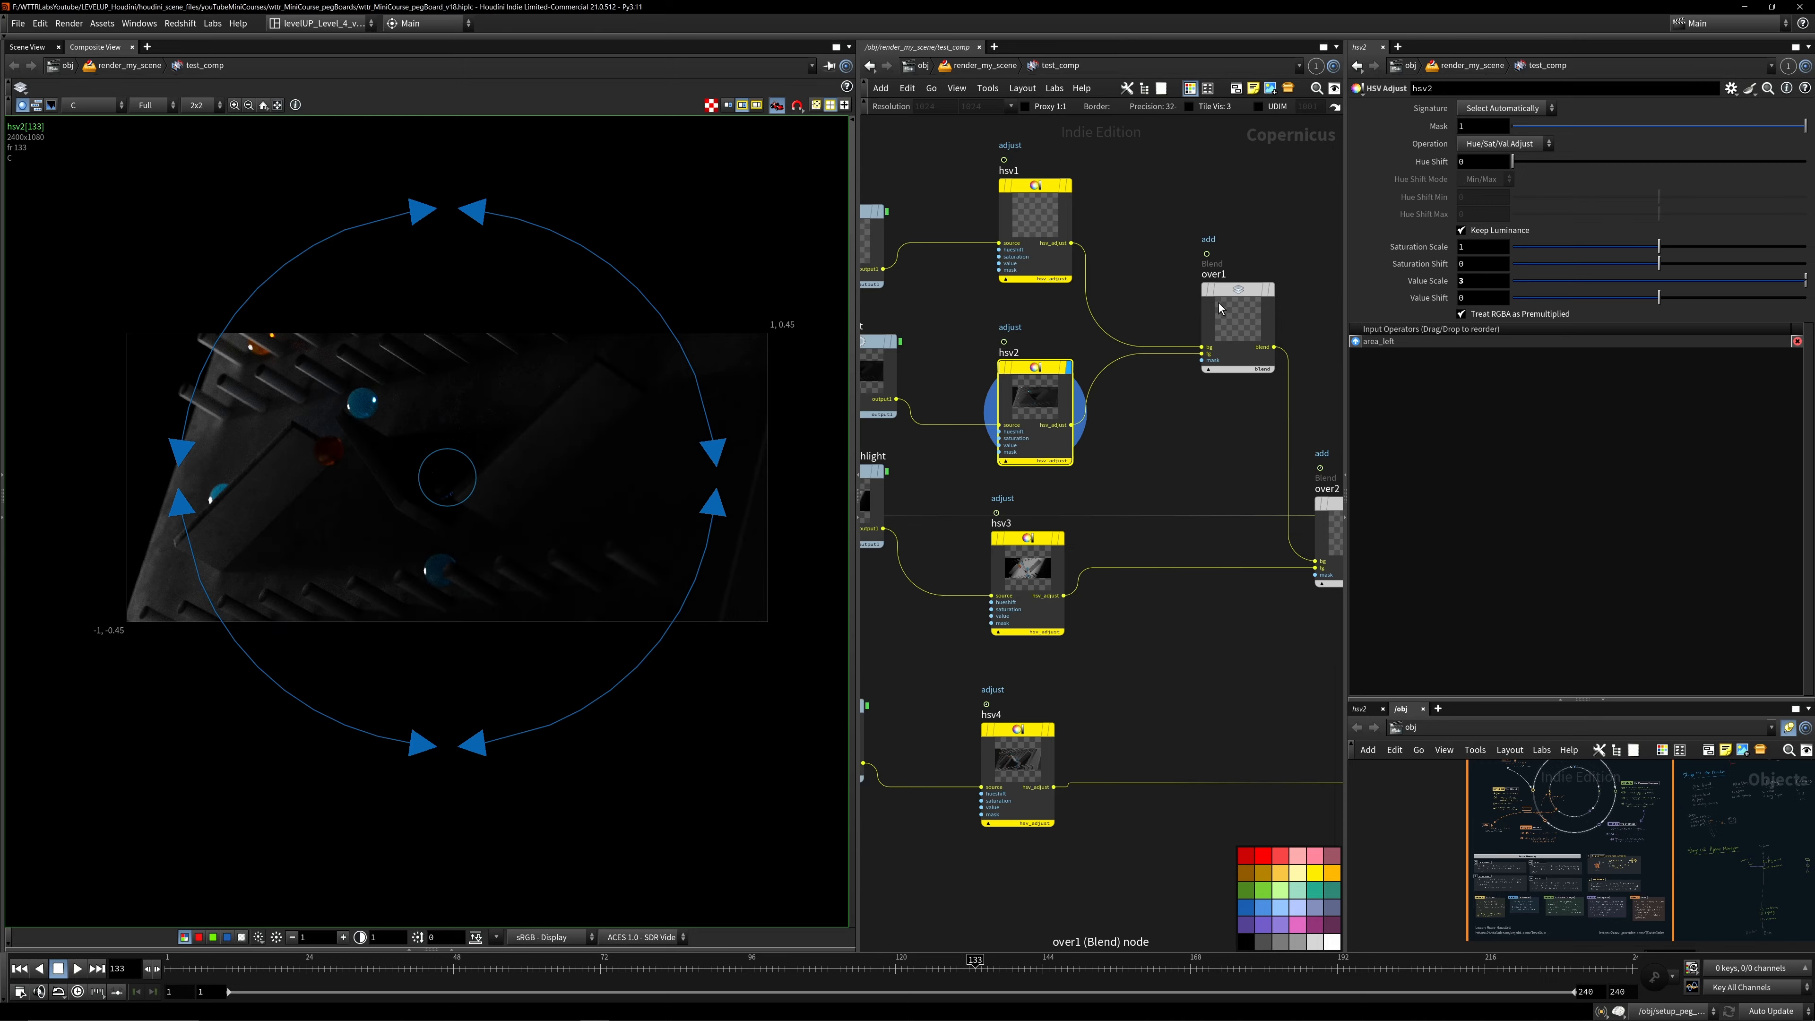
# - Display the hsv3 node for middle_highlight and lower its Value Scale, trying .5 before settling on .25
pyautogui.moveTo(1044, 547)
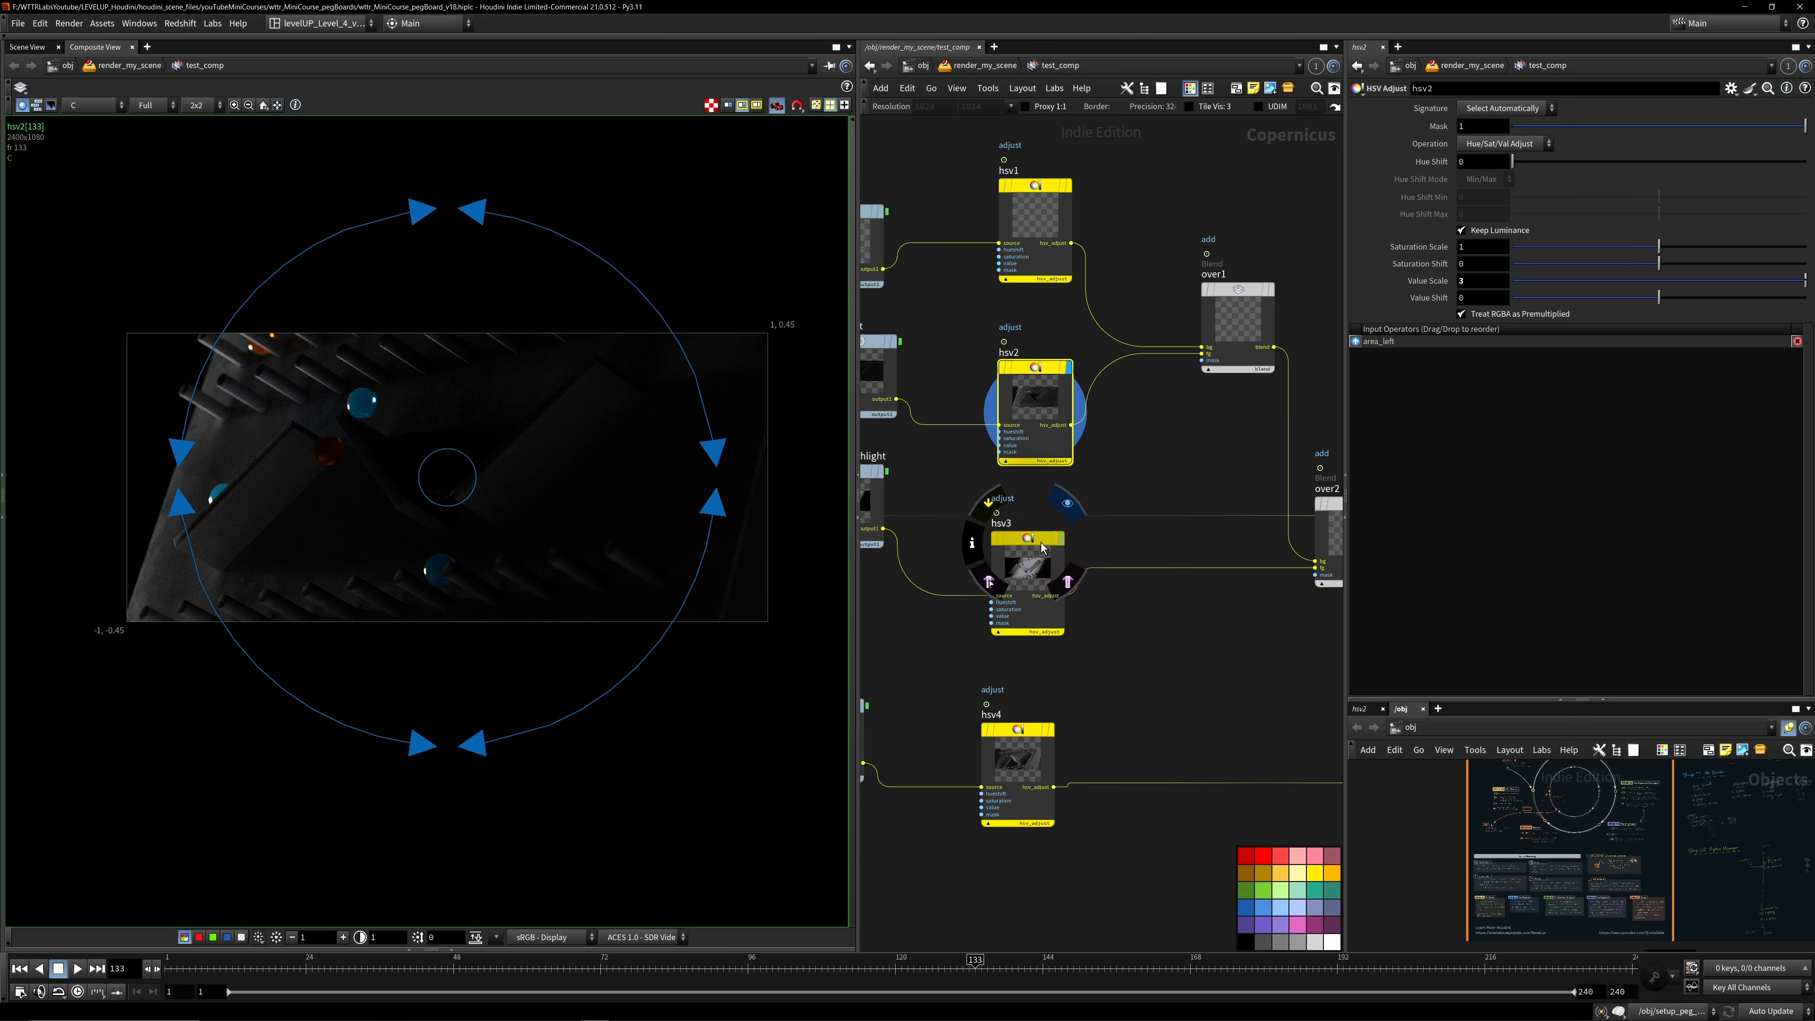
pyautogui.click(1050, 561)
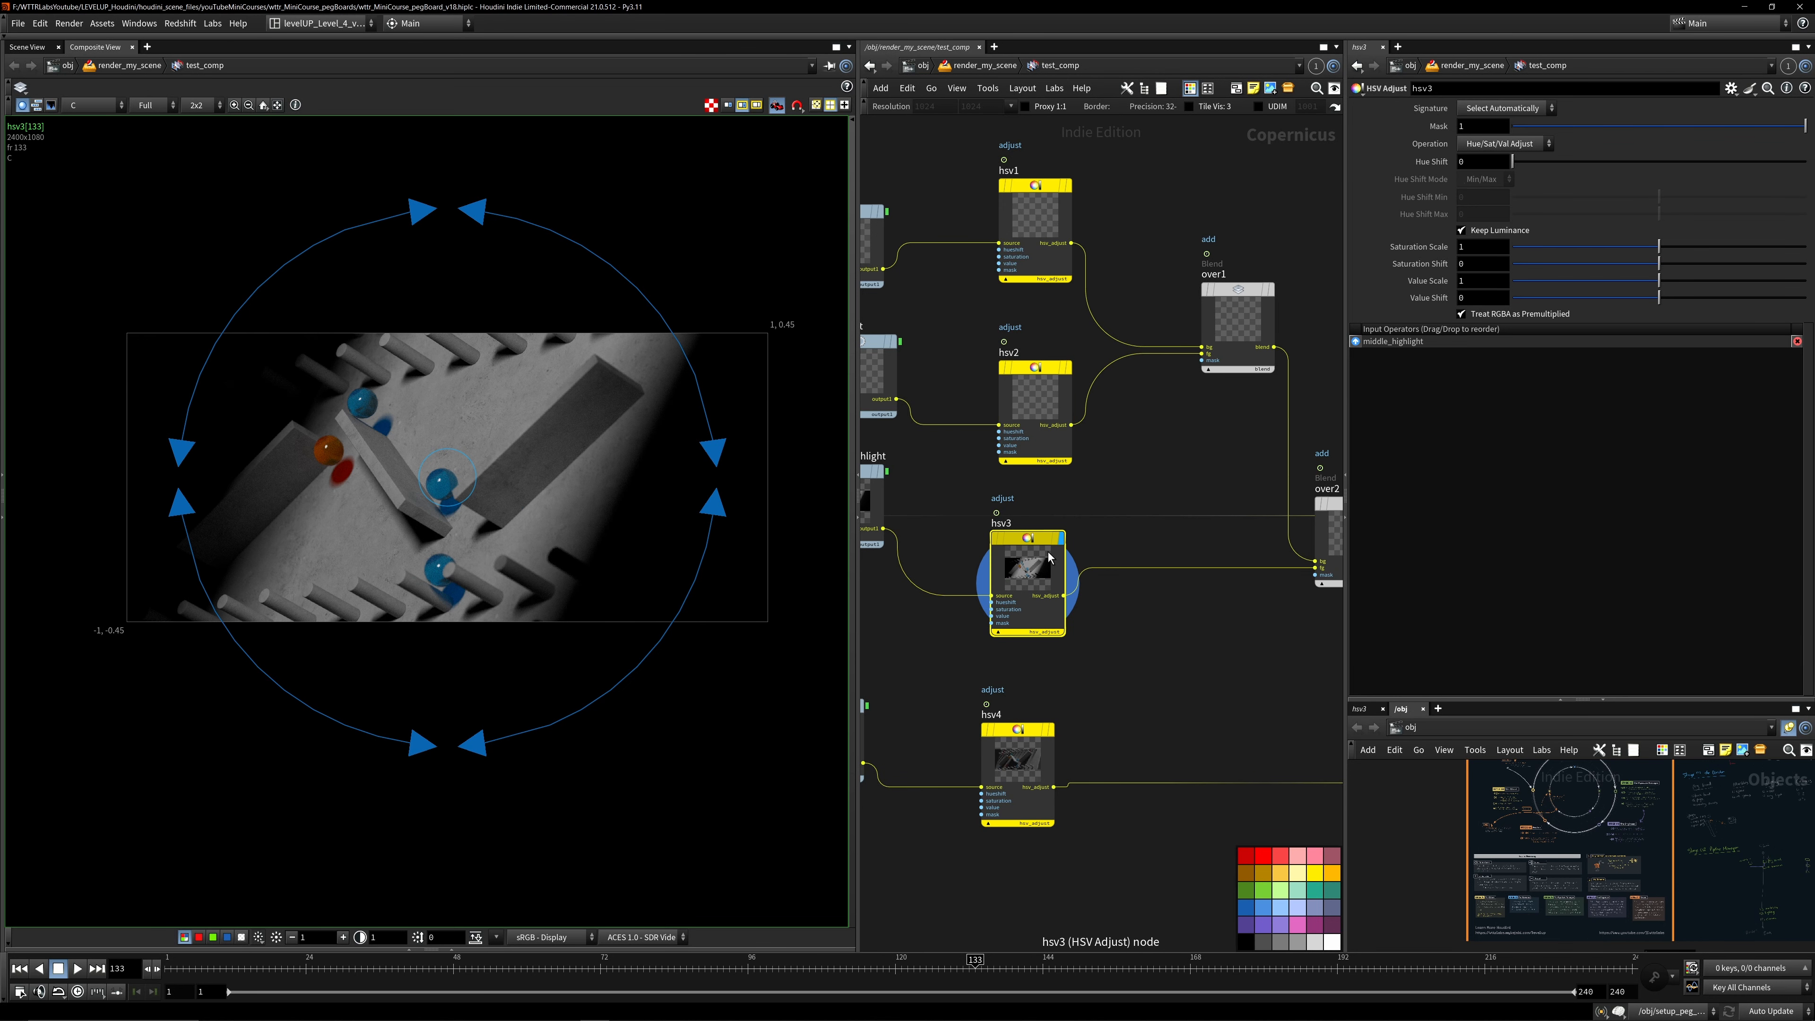
pyautogui.moveTo(1060, 592); pyautogui.dragTo(1056, 608)
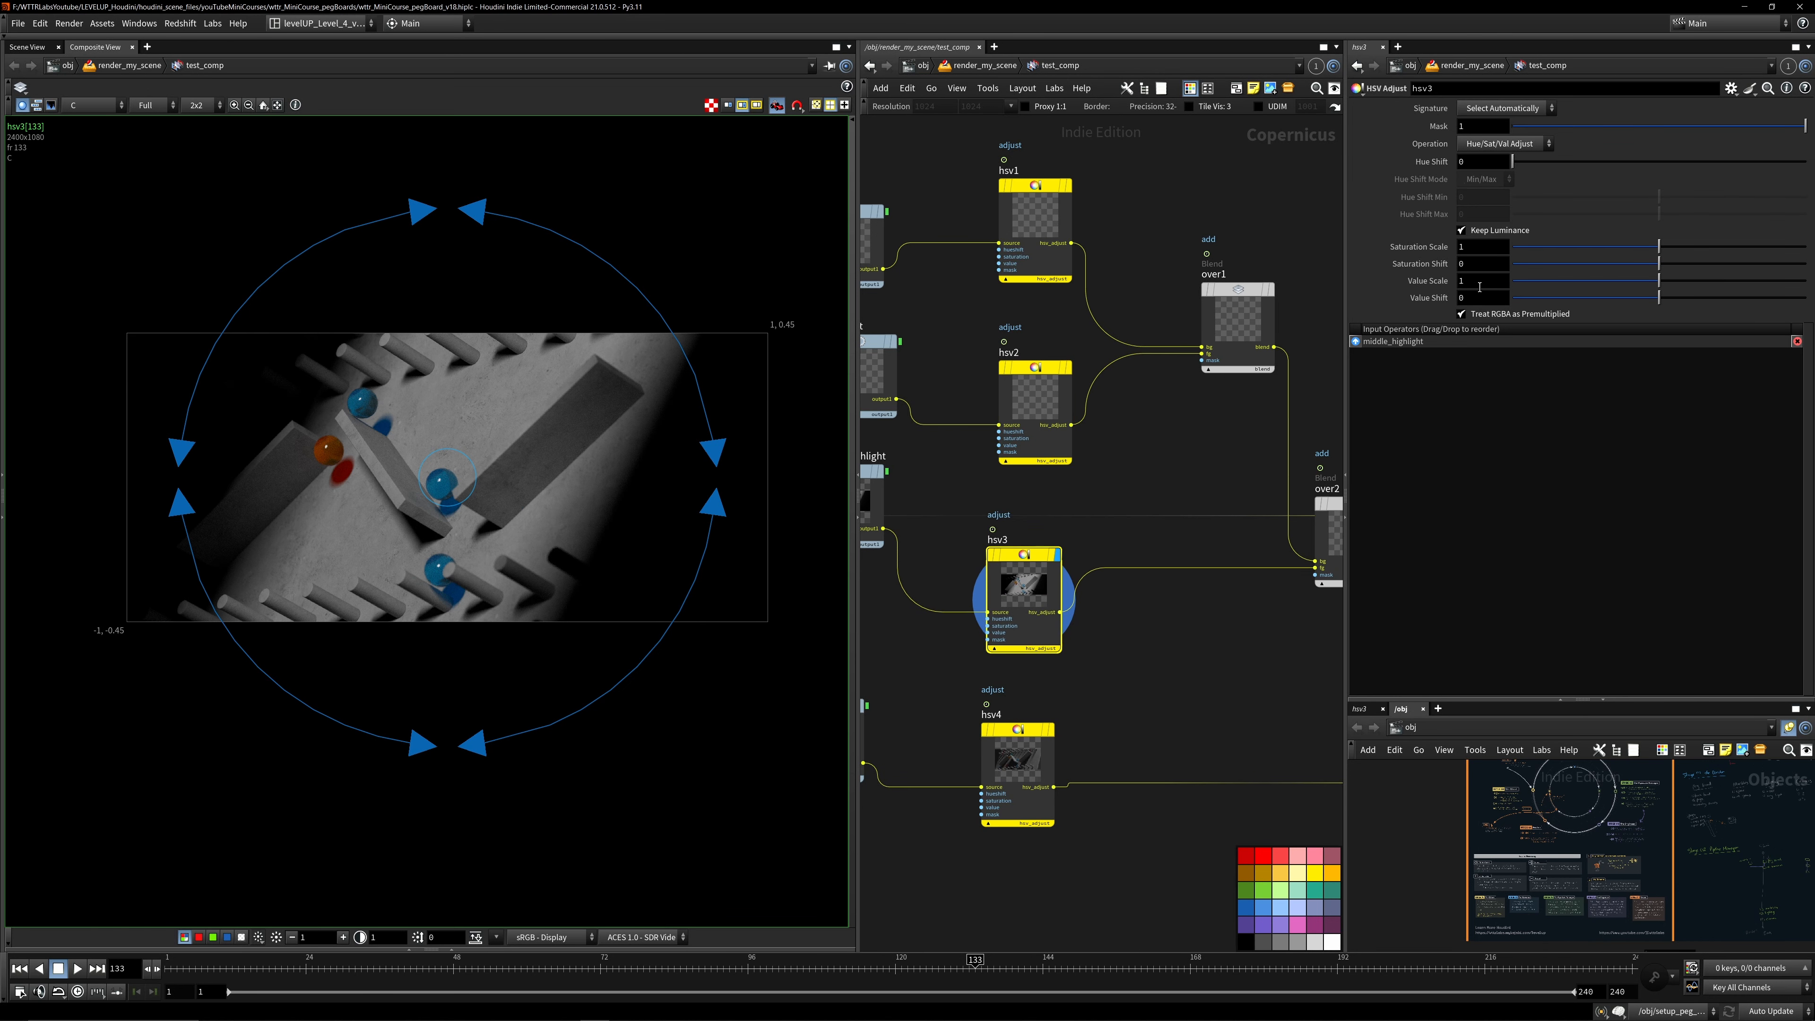
pyautogui.write('.5')
pyautogui.press('Return')
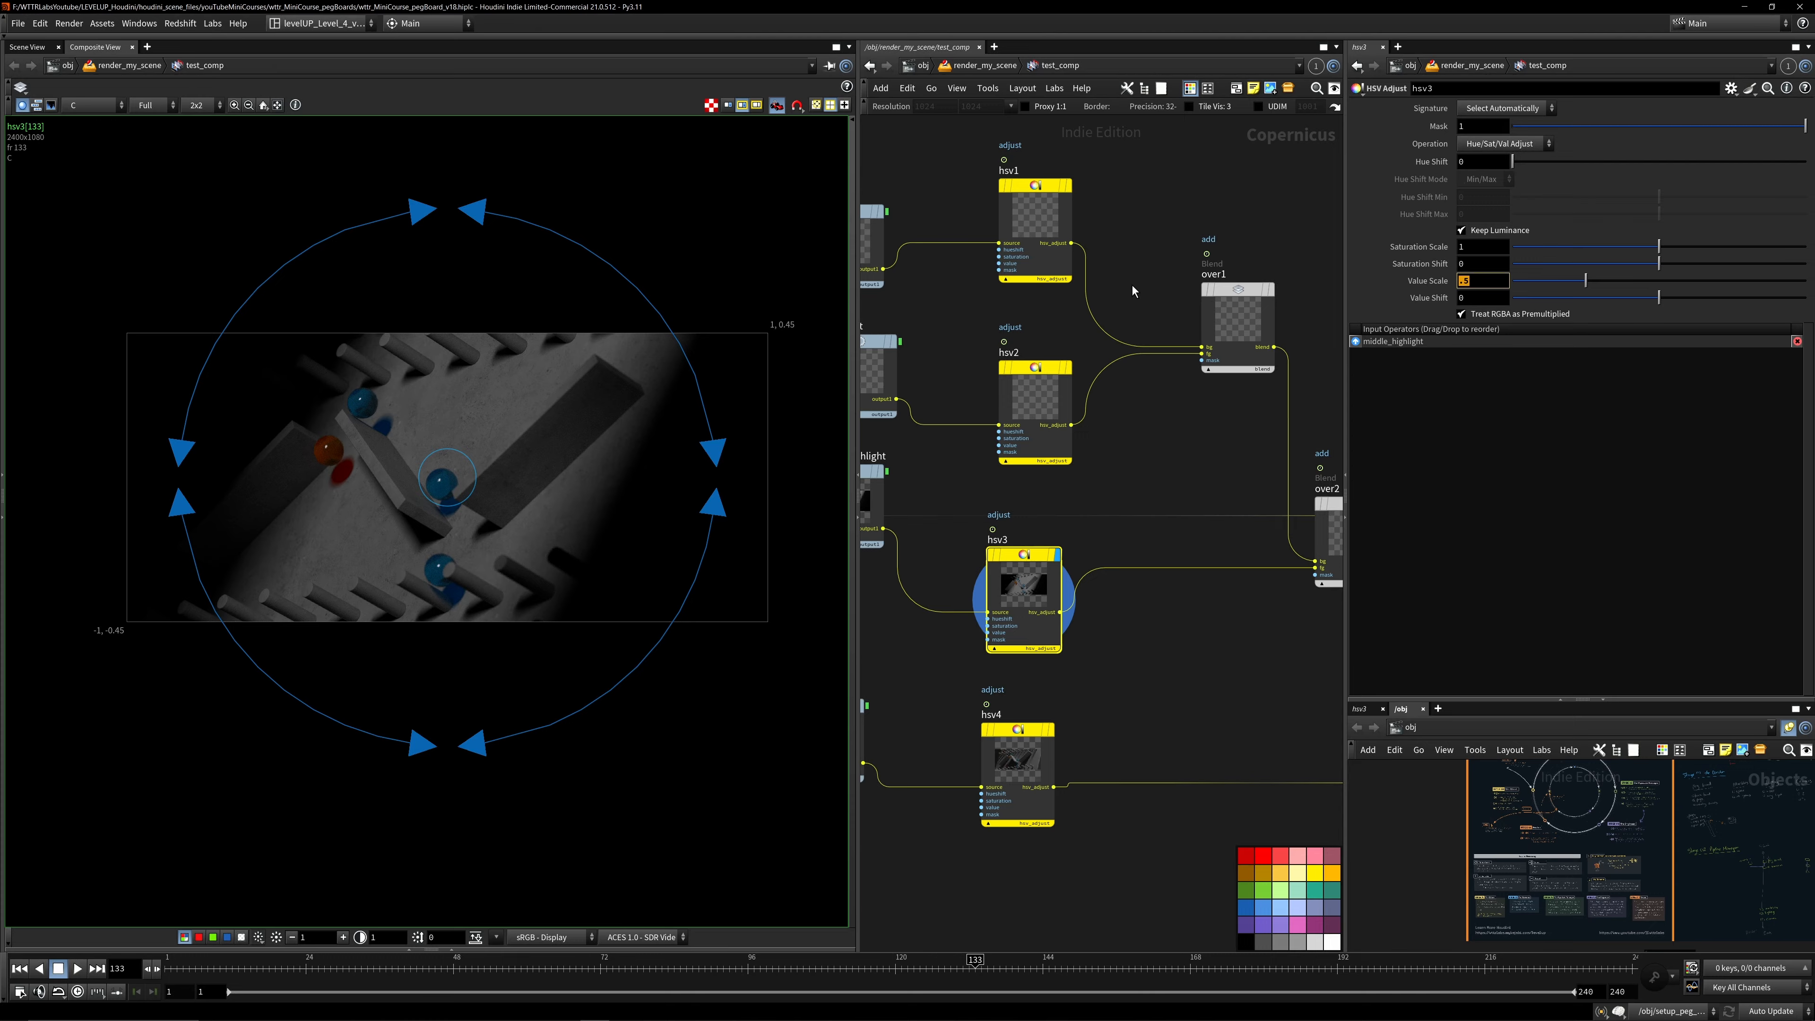
pyautogui.write('.25')
pyautogui.press('Return')
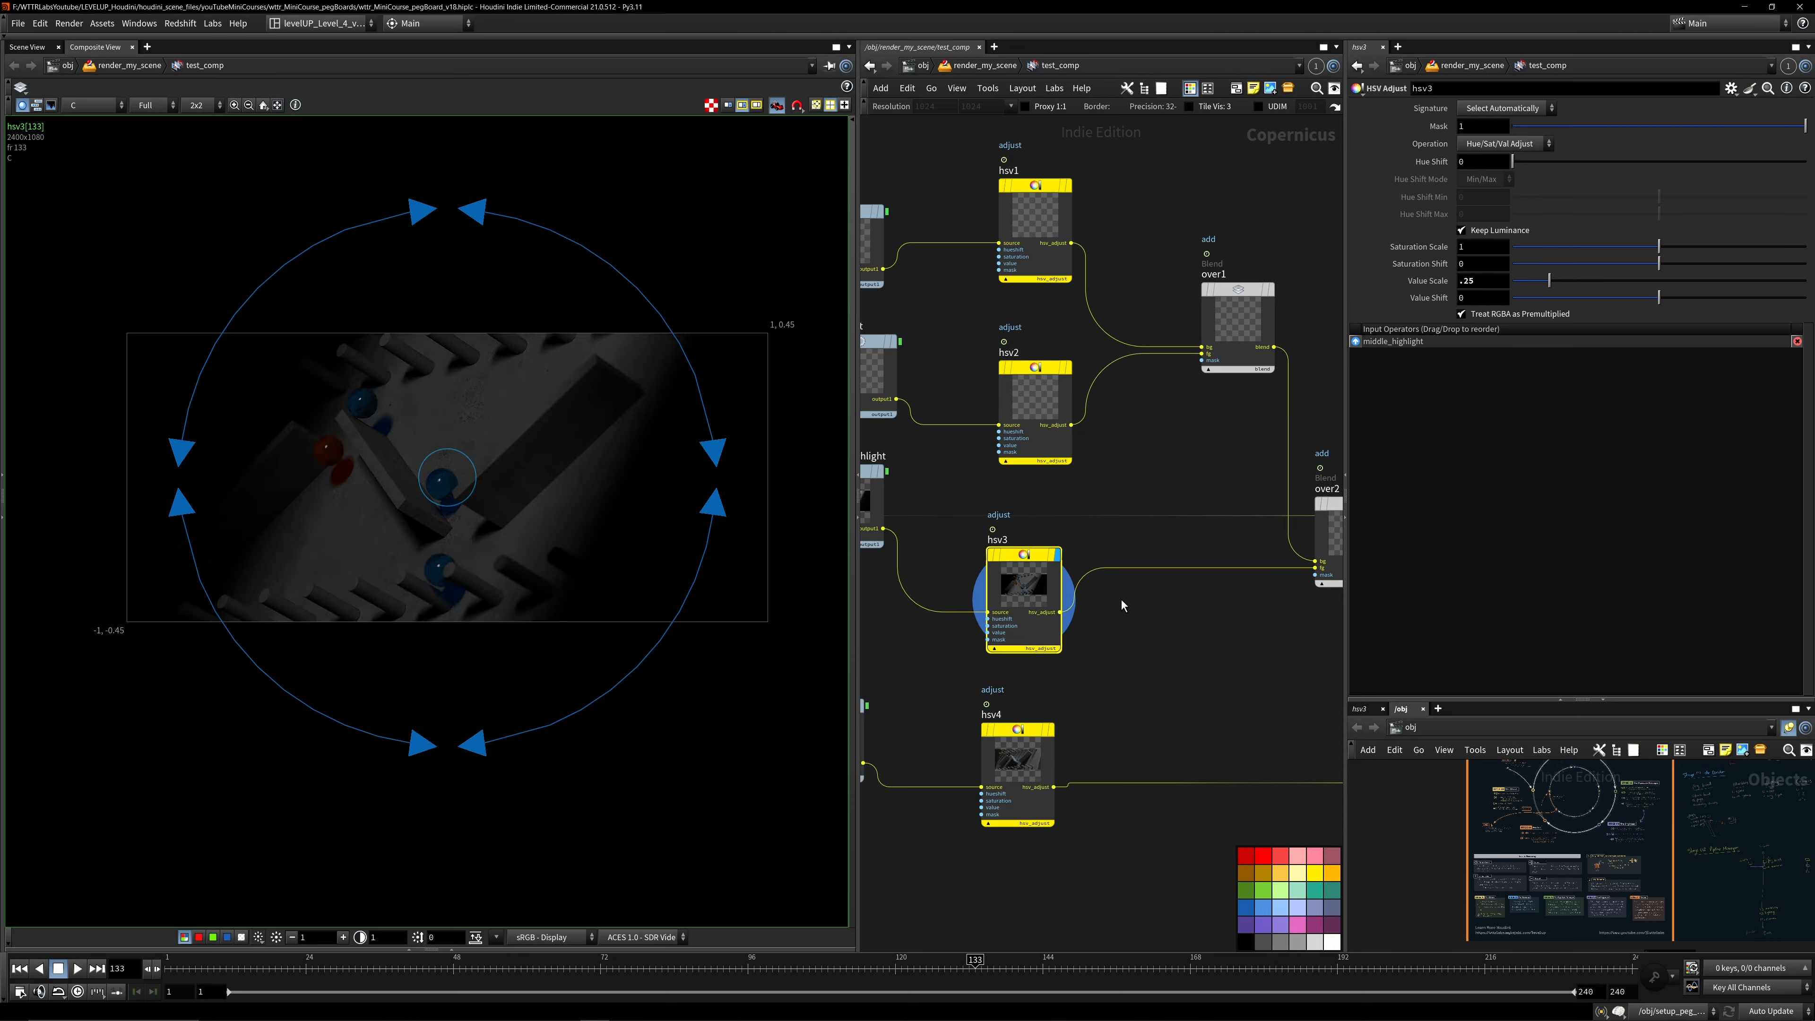
# - Insert a Bright node into the connection between hsv3 and over2
pyautogui.press('Tab')
pyautogui.write('bright')
pyautogui.press('Return')
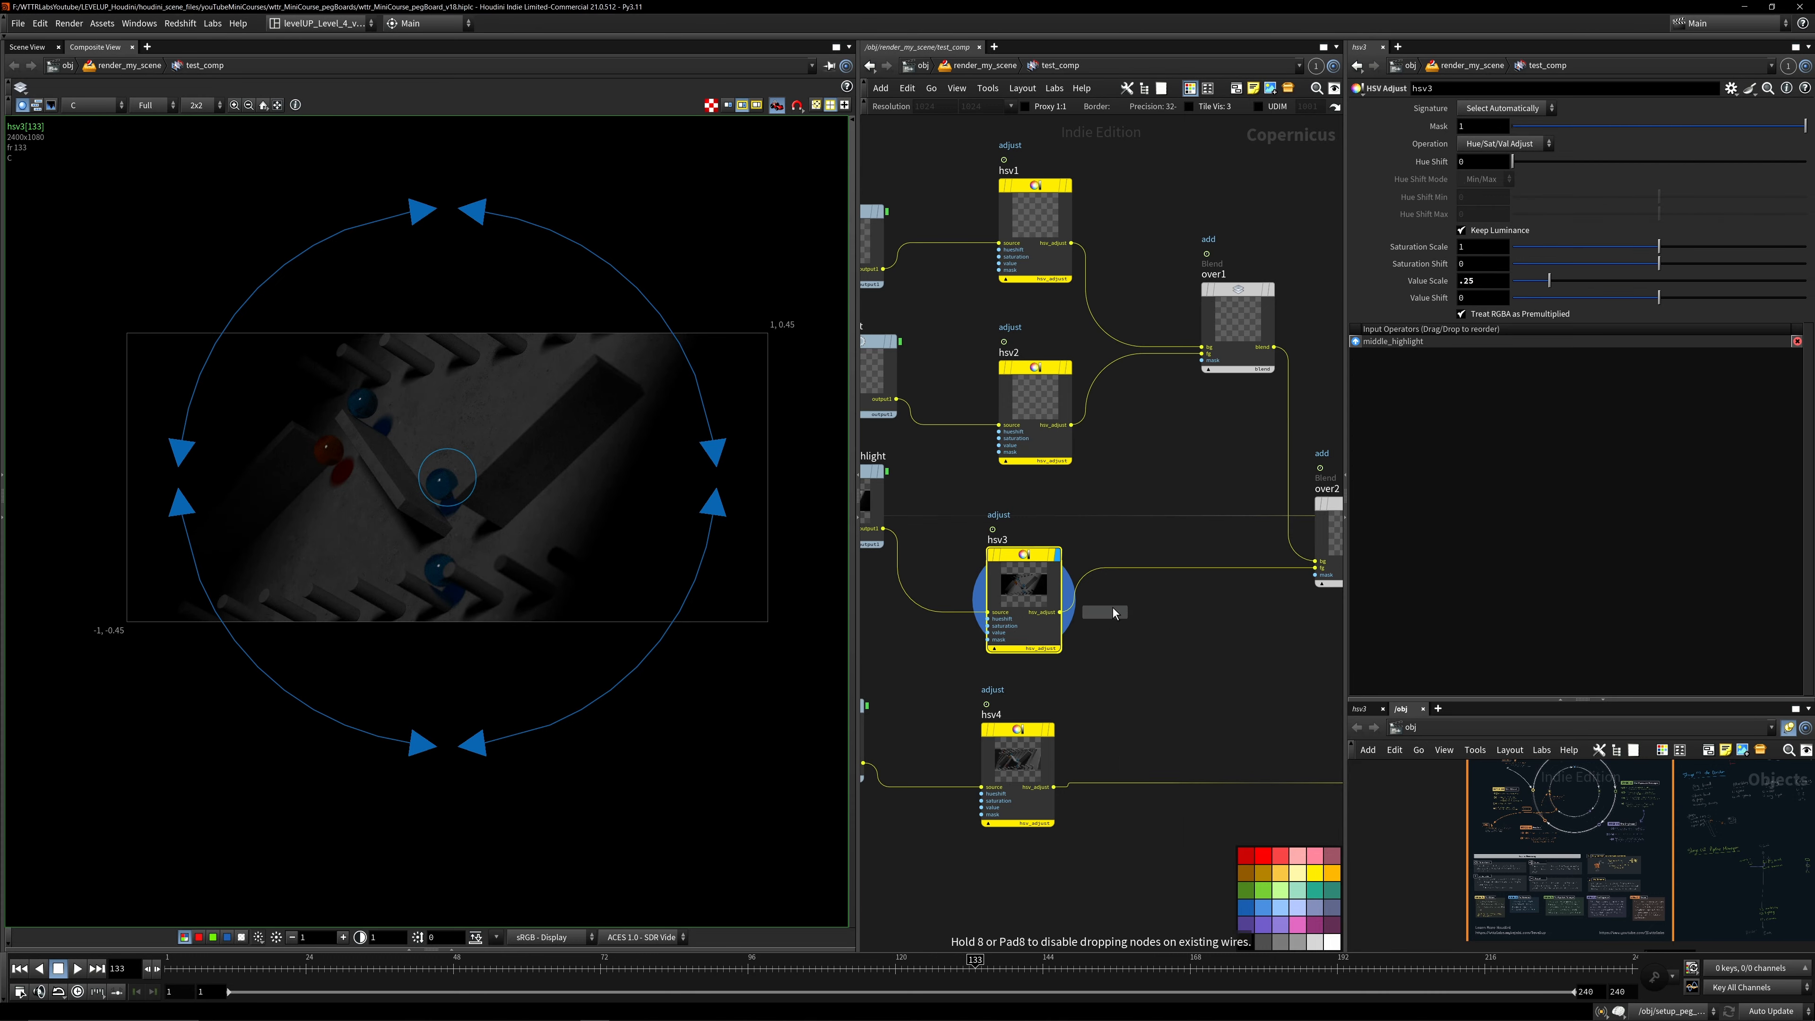
pyautogui.scroll(3, 1093, 622)
pyautogui.click(1164, 521)
pyautogui.moveTo(1163, 526); pyautogui.dragTo(1187, 527)
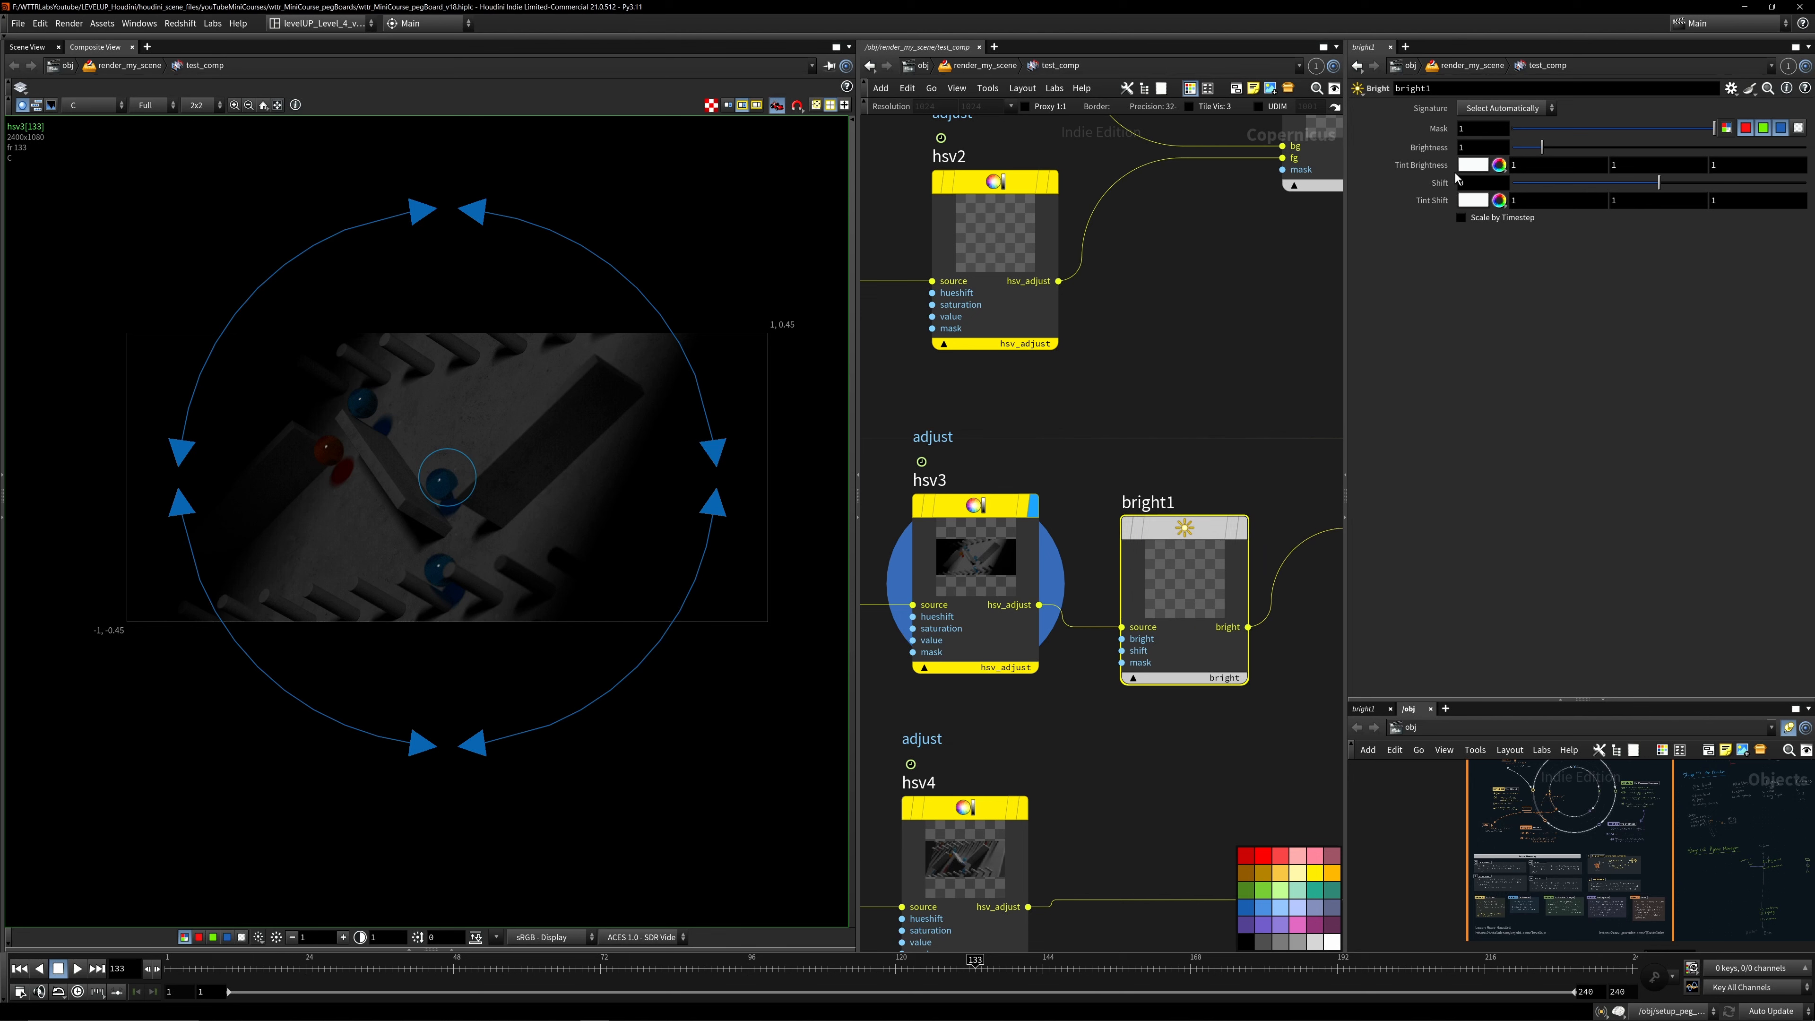
# - Set the Bright node's Tint Brightness to a cyan of 0.477, 0.988668, 1 and display the tinted result
pyautogui.click(1474, 166)
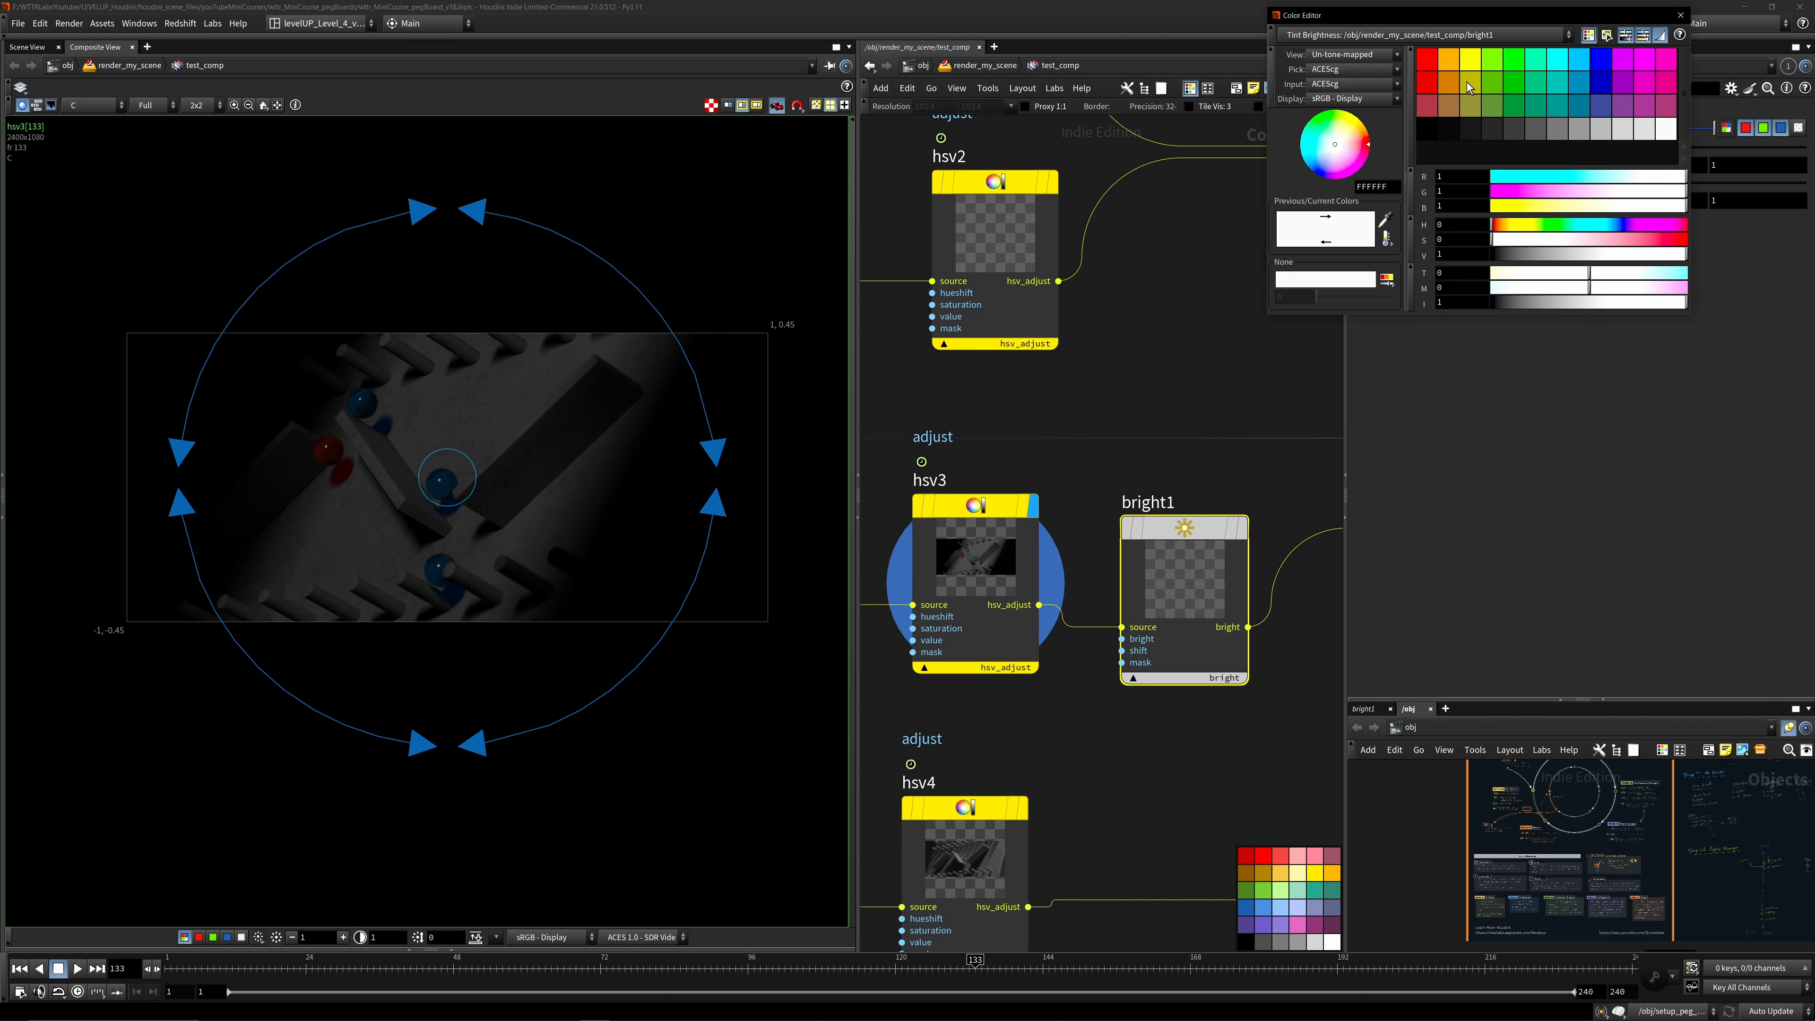
pyautogui.click(1503, 227)
pyautogui.click(1555, 240)
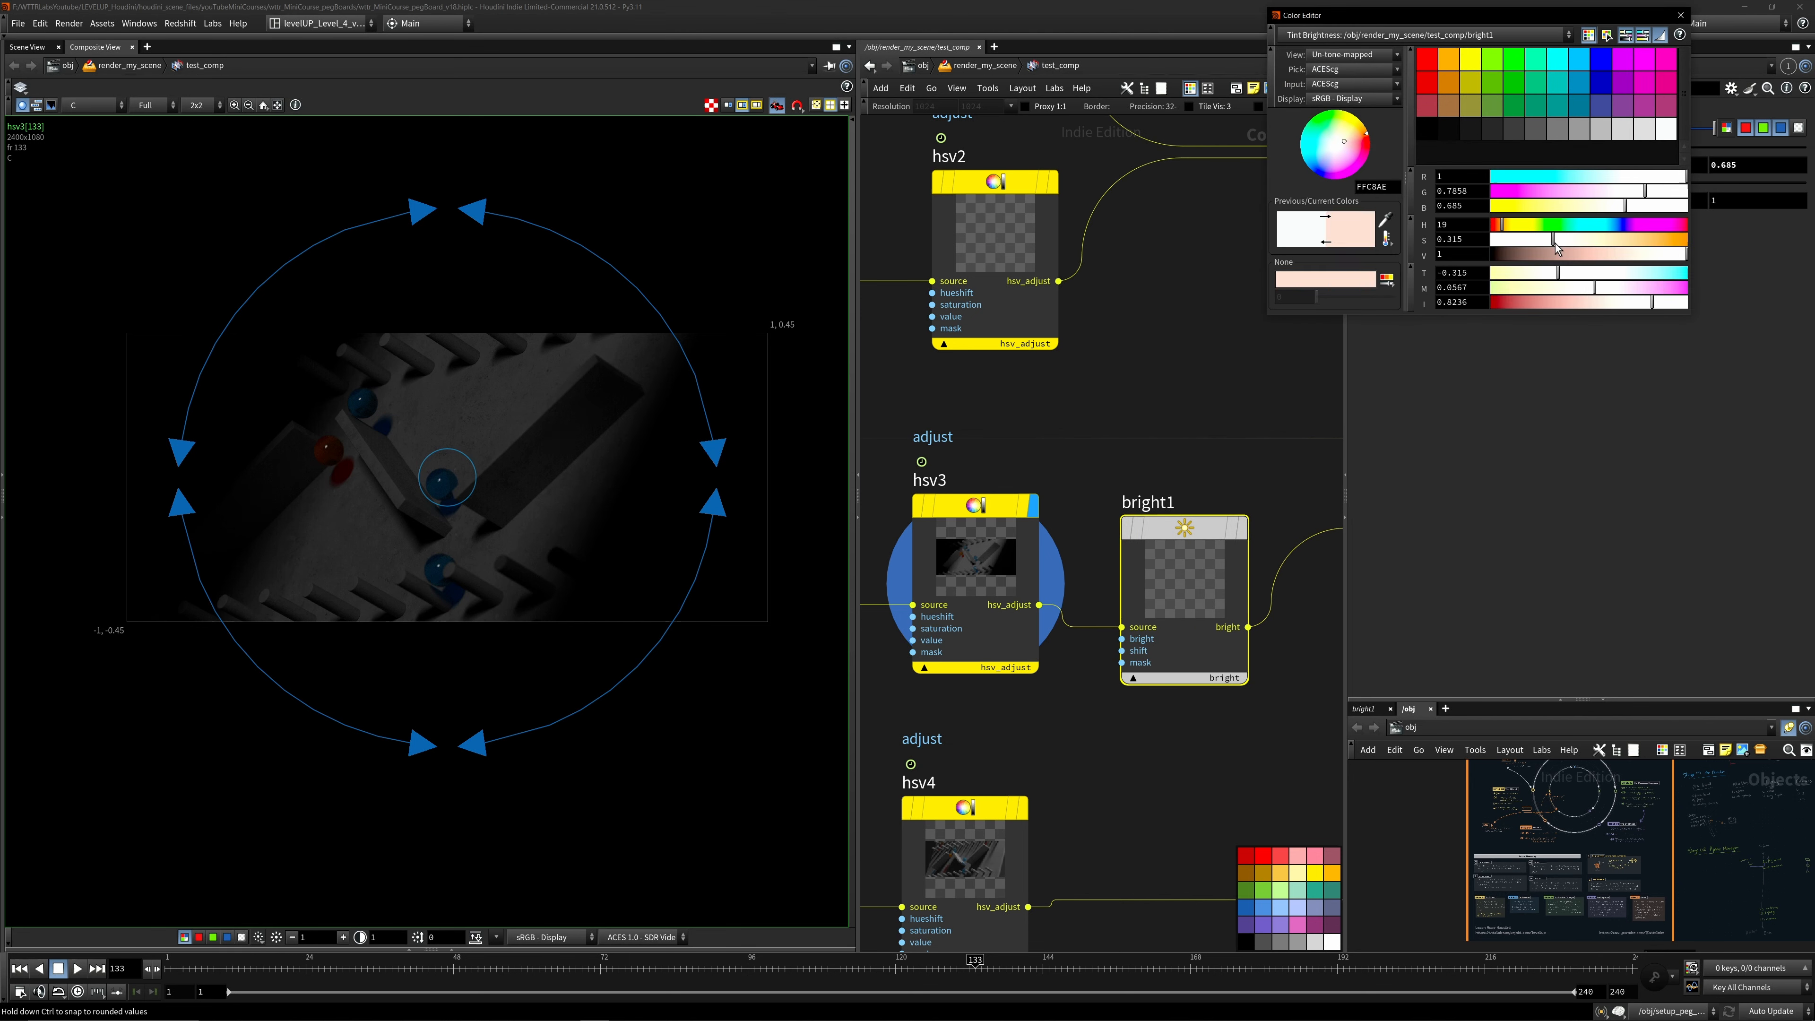
pyautogui.click(1594, 240)
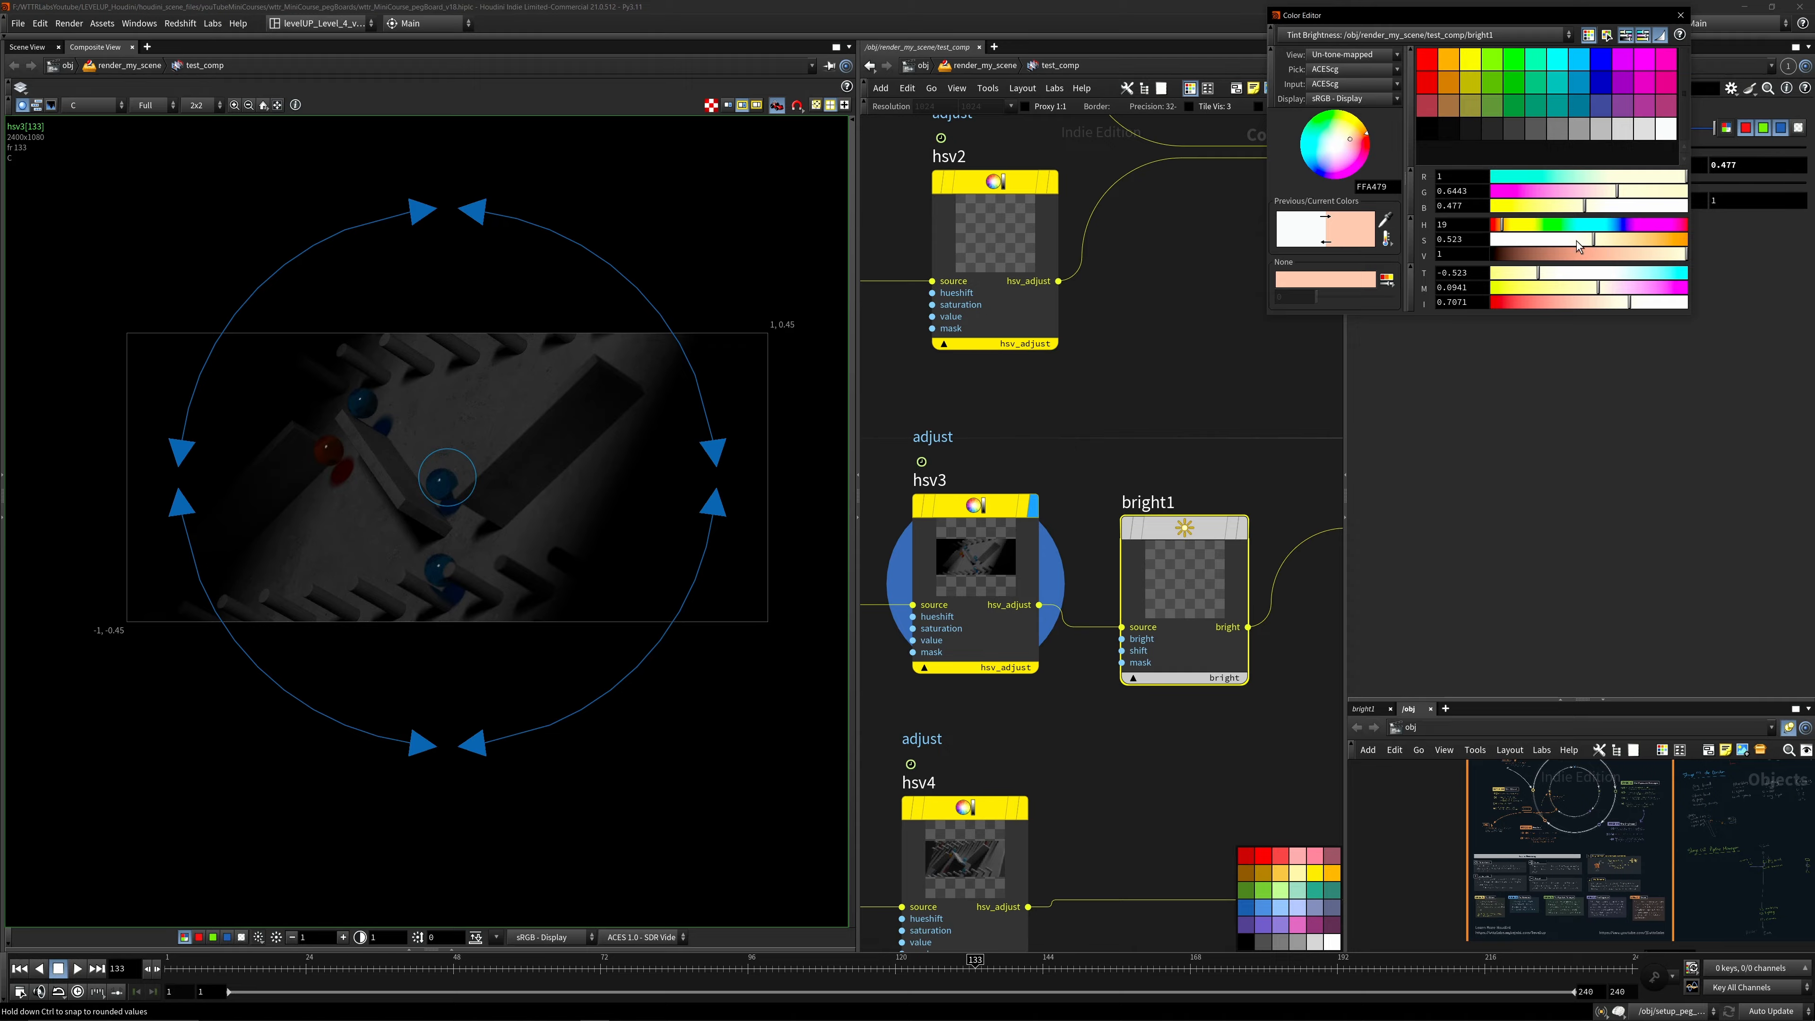
pyautogui.click(1591, 225)
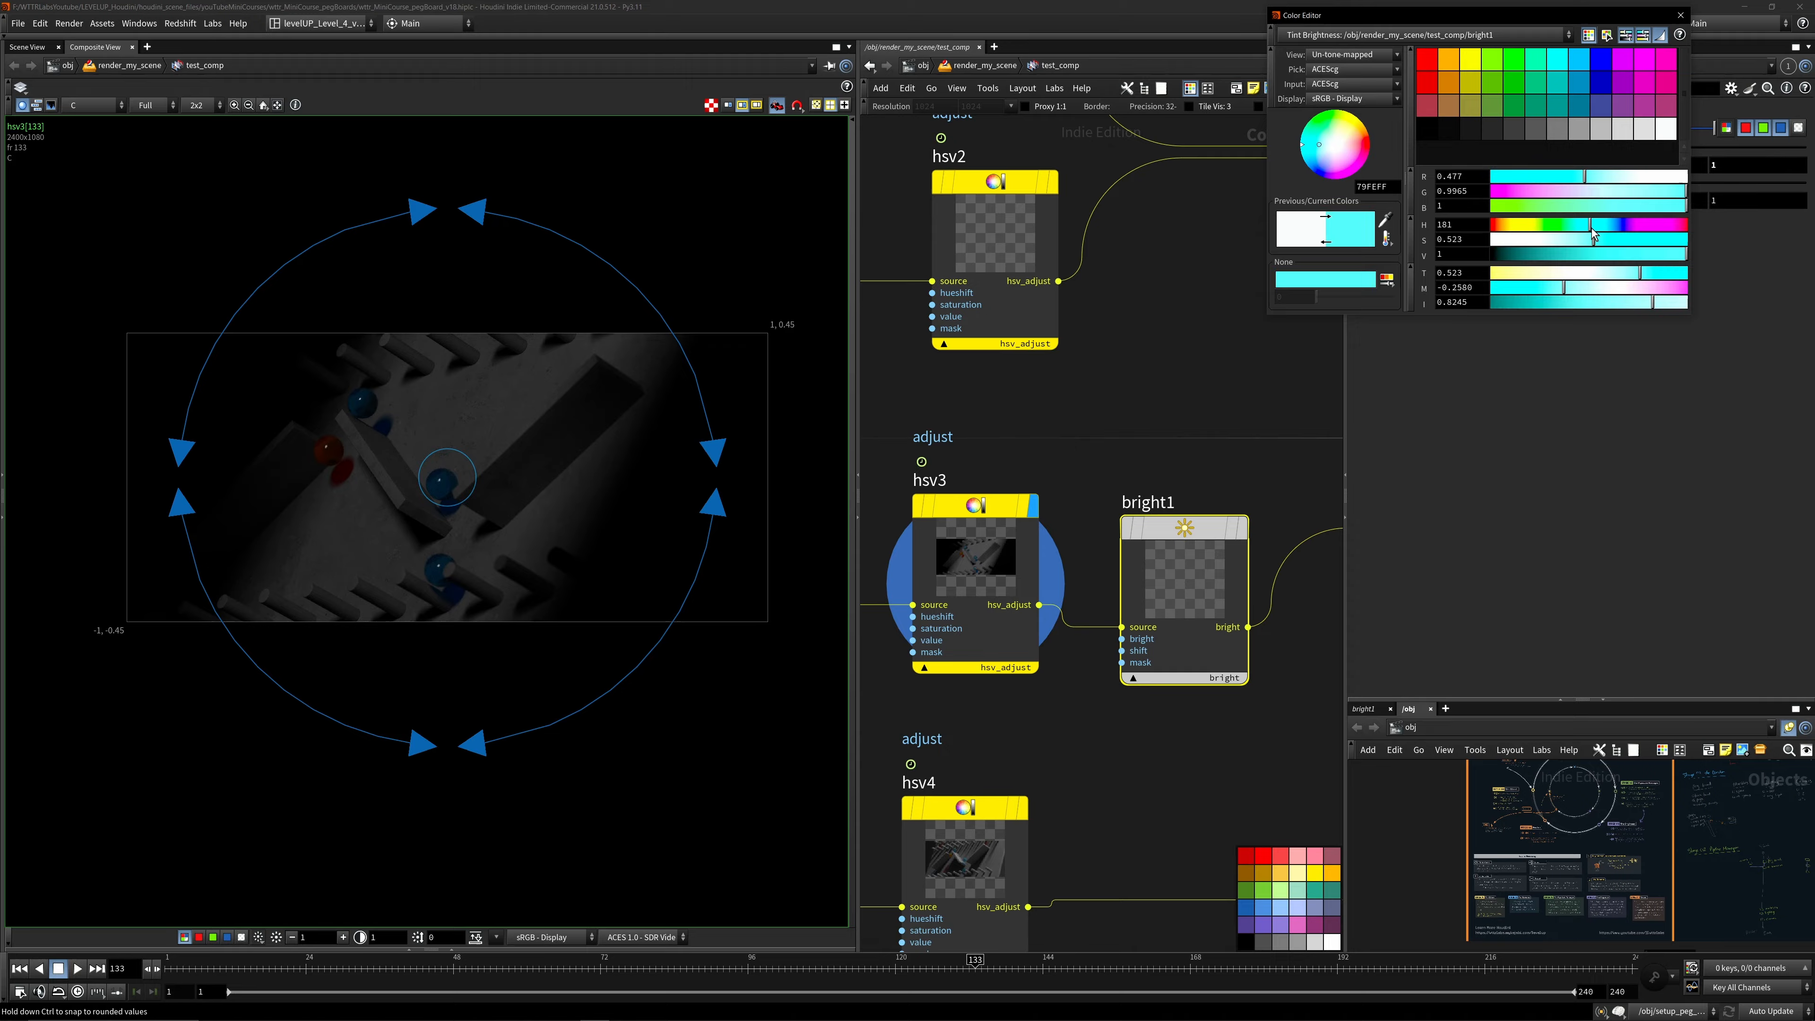
pyautogui.click(1680, 15)
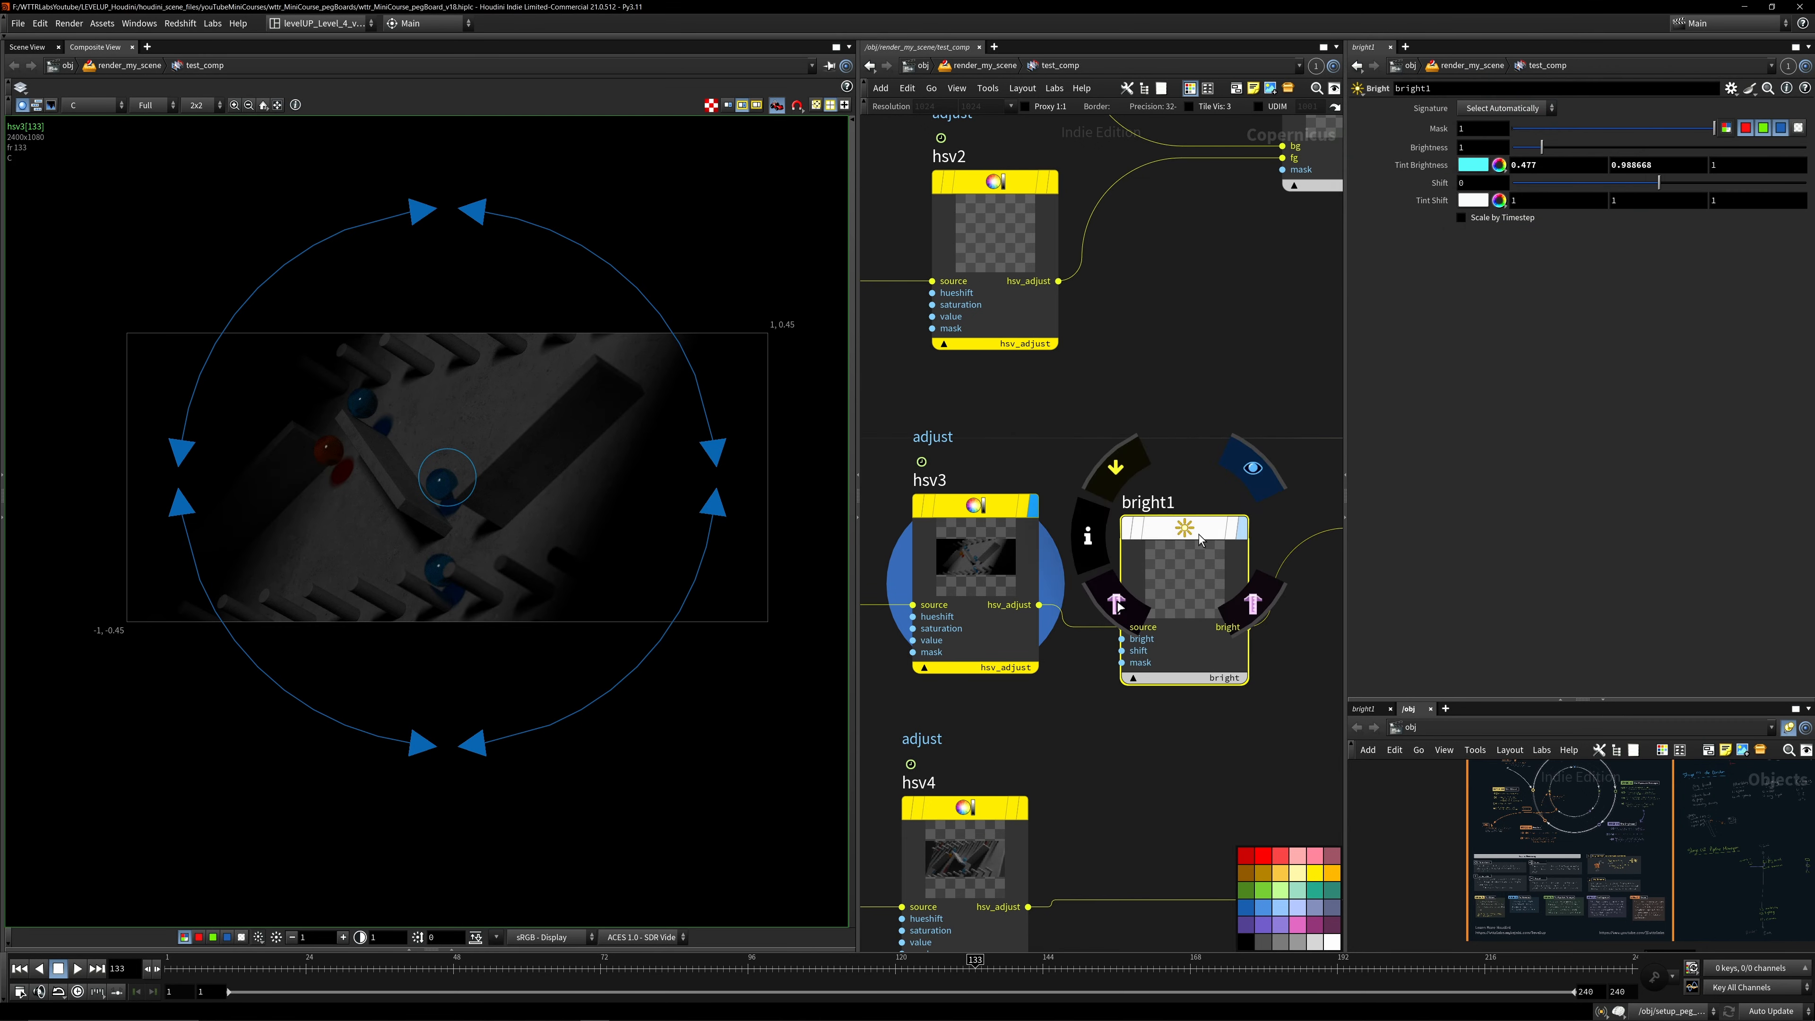
pyautogui.press('r')
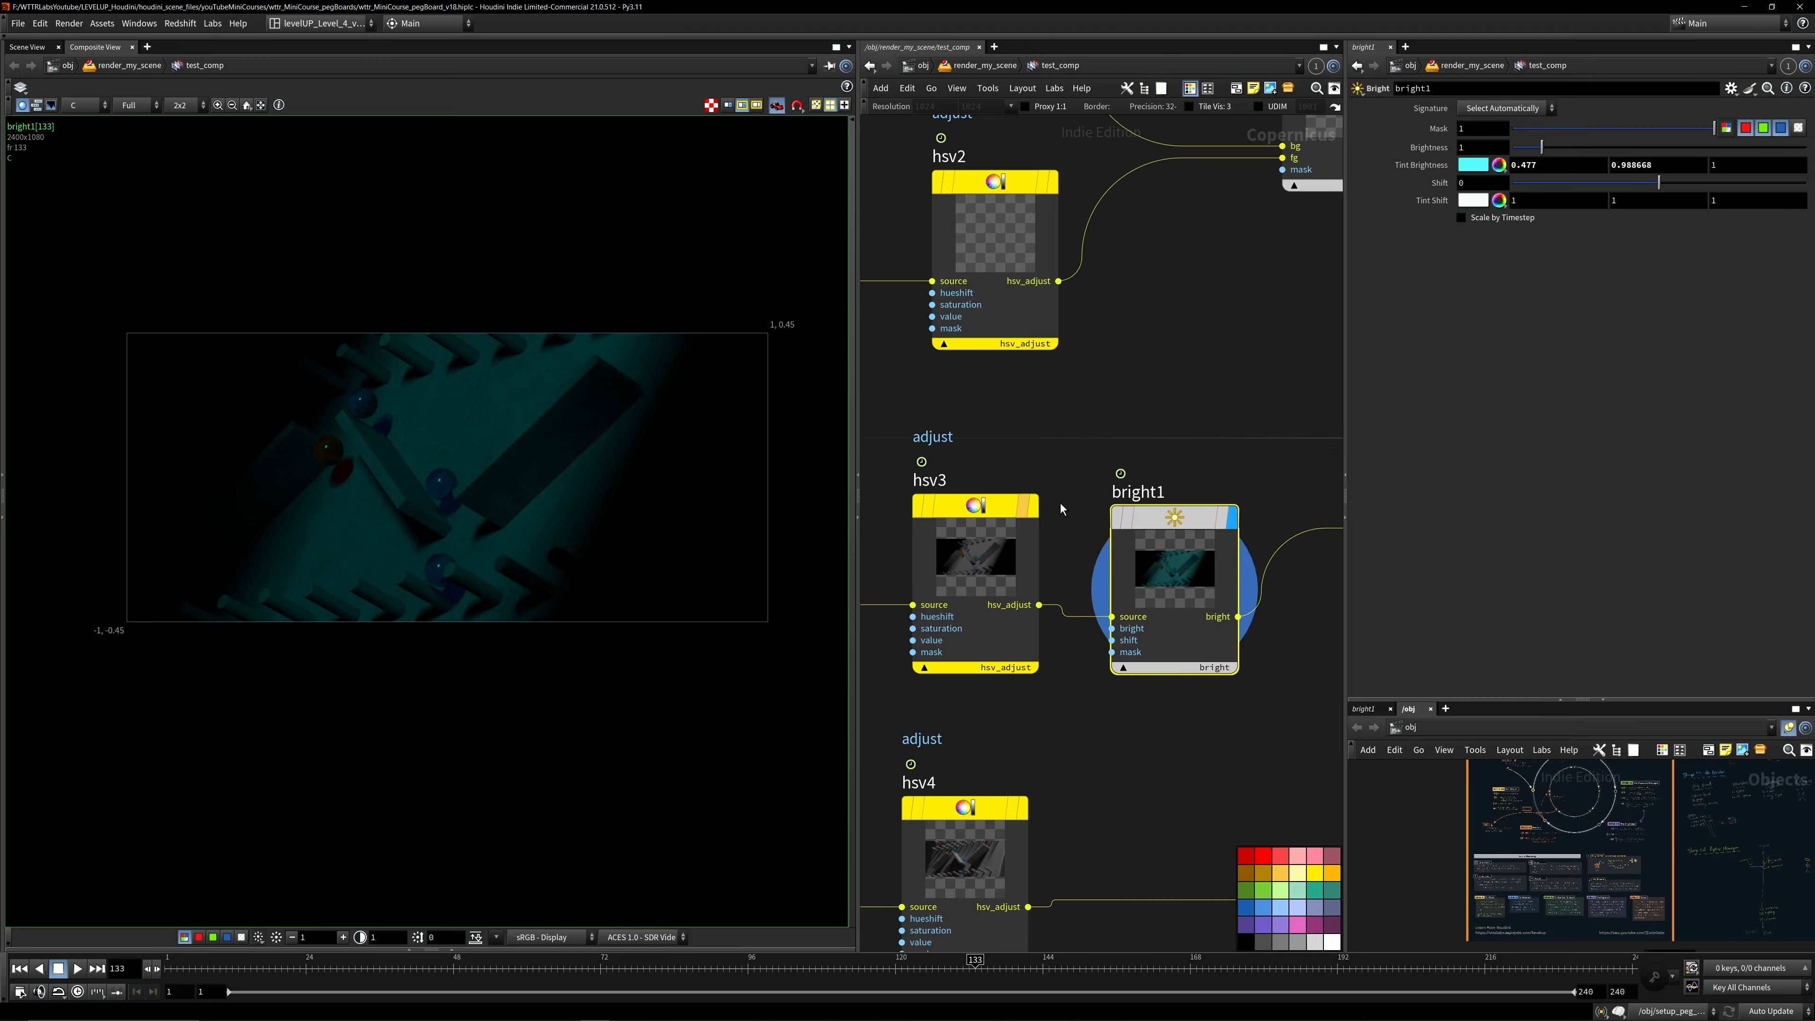
# - Display the hsv4 node for rim_light_area and set its Value Scale to 2
pyautogui.scroll(-3, 1148, 676)
pyautogui.scroll(2, 1062, 944)
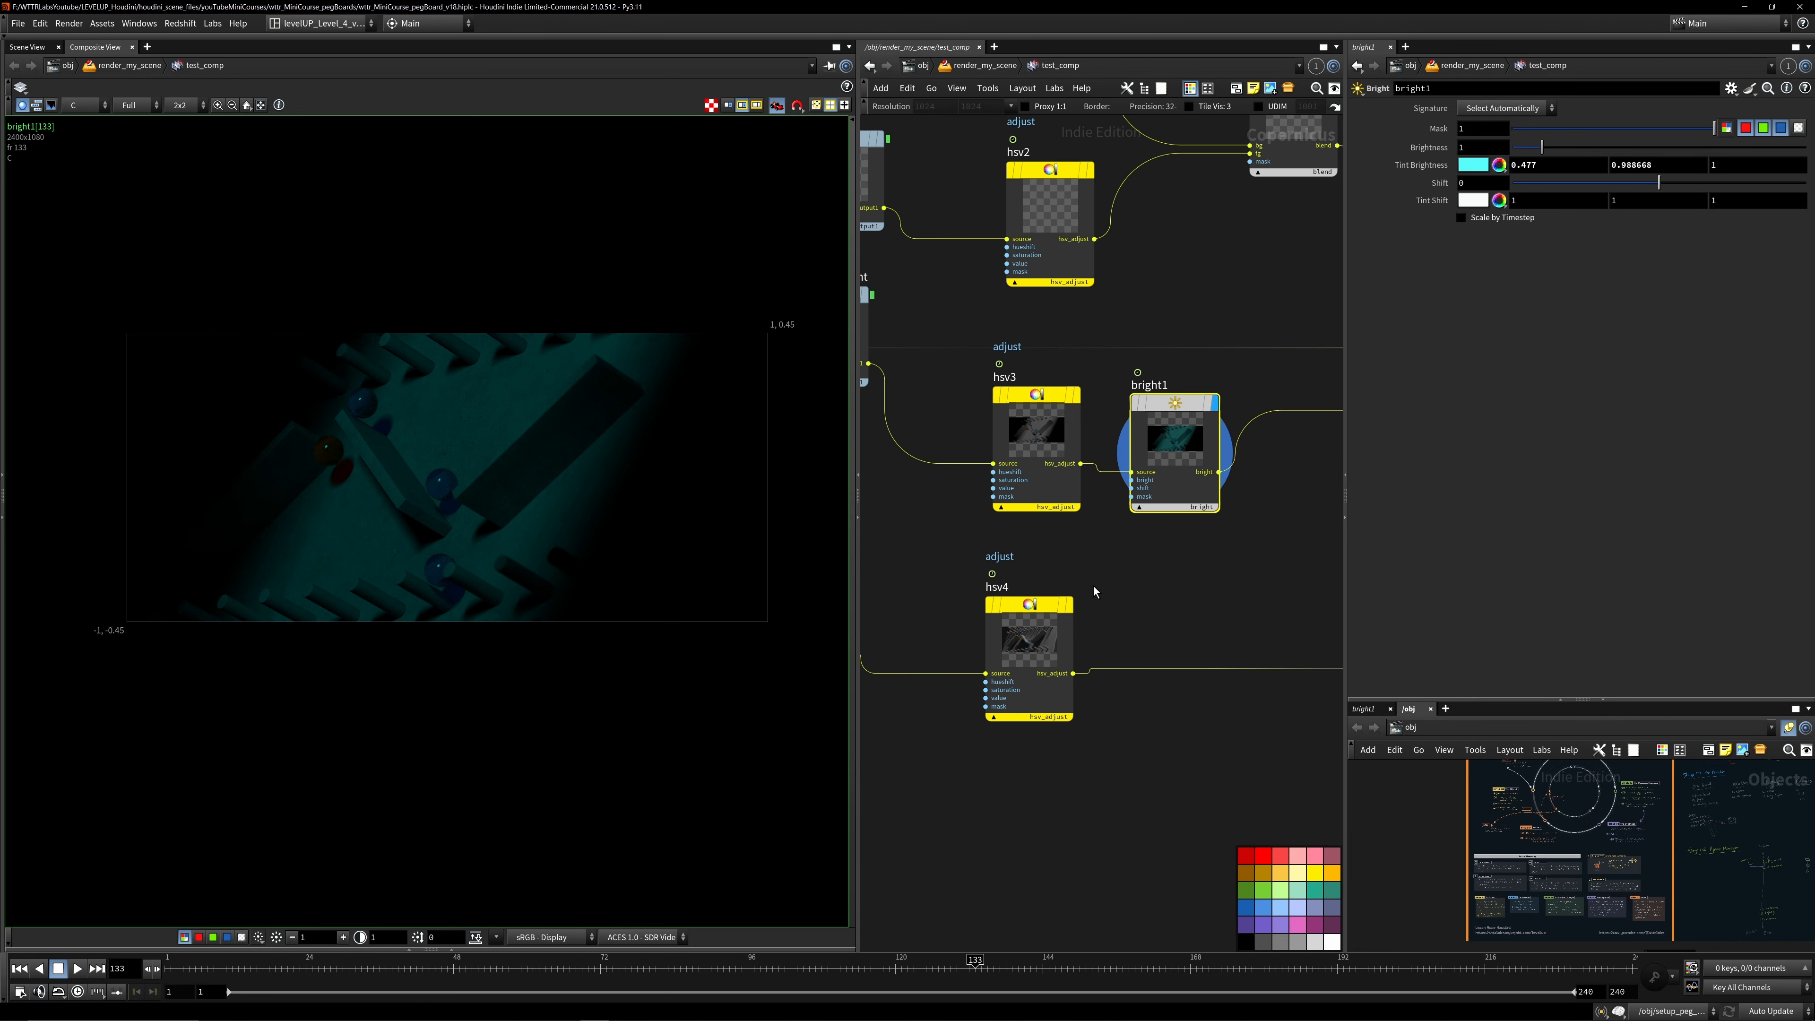
pyautogui.moveTo(1022, 619)
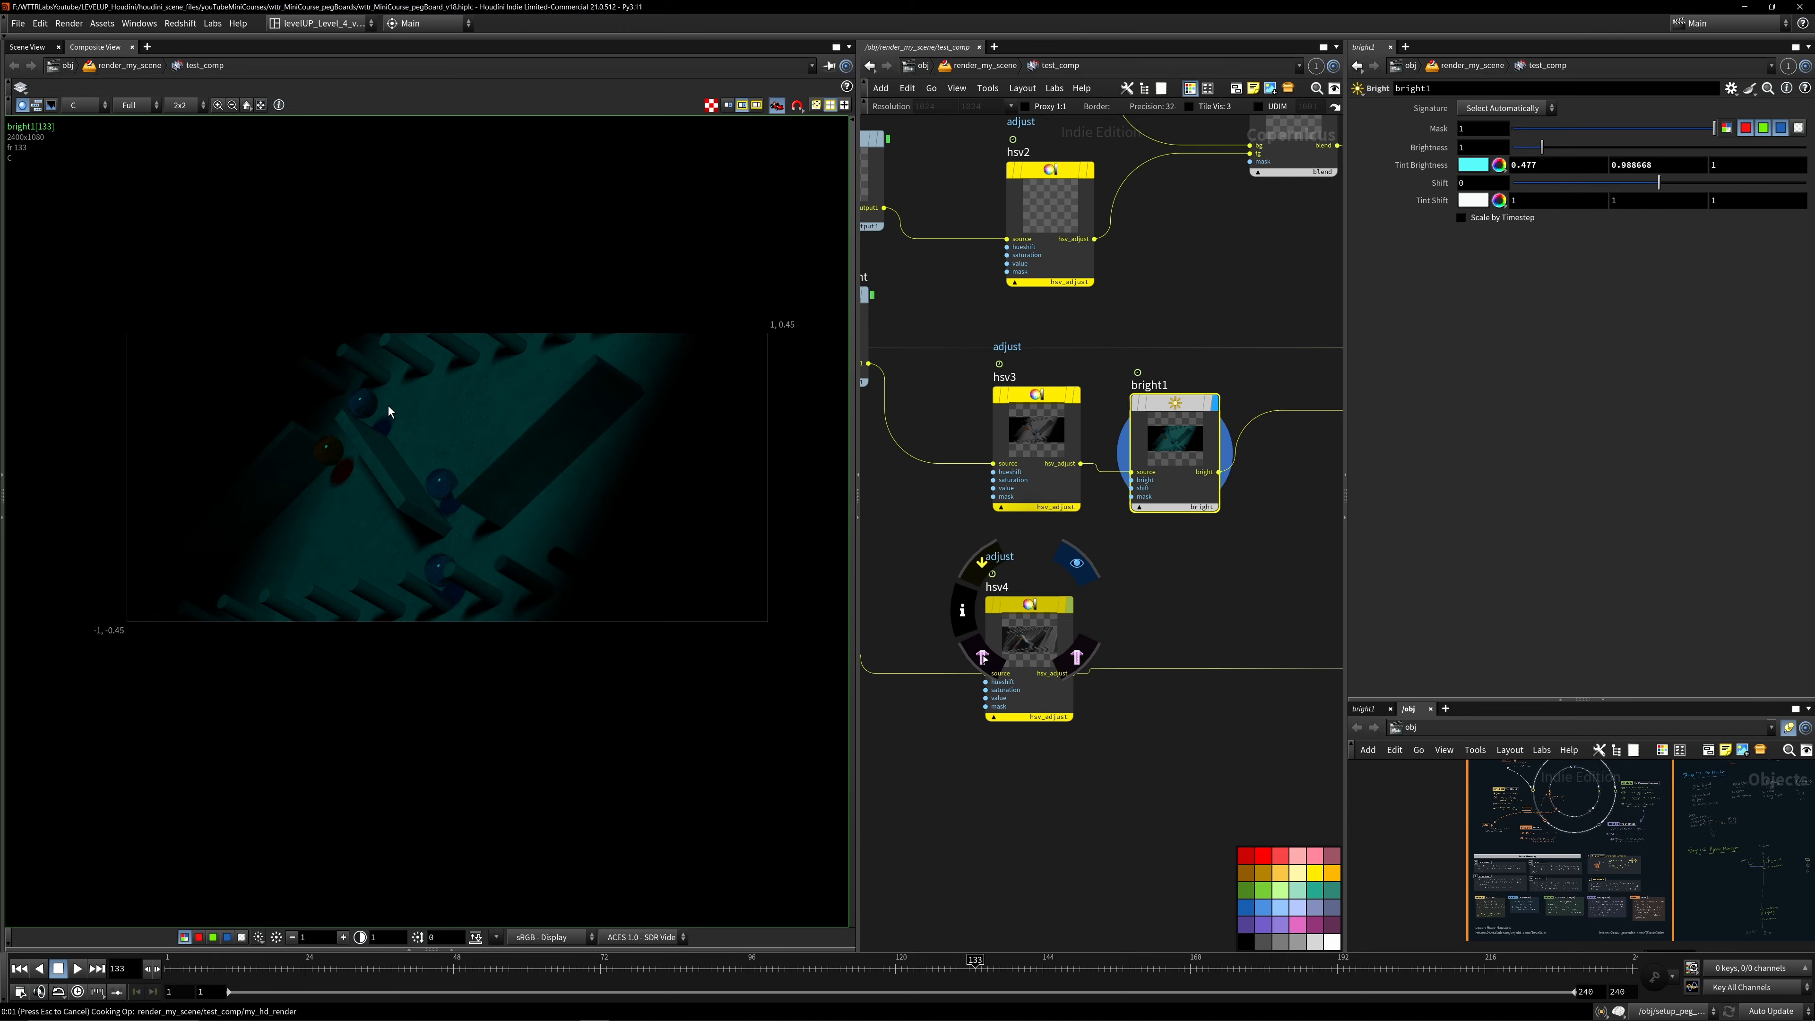
pyautogui.click(1077, 563)
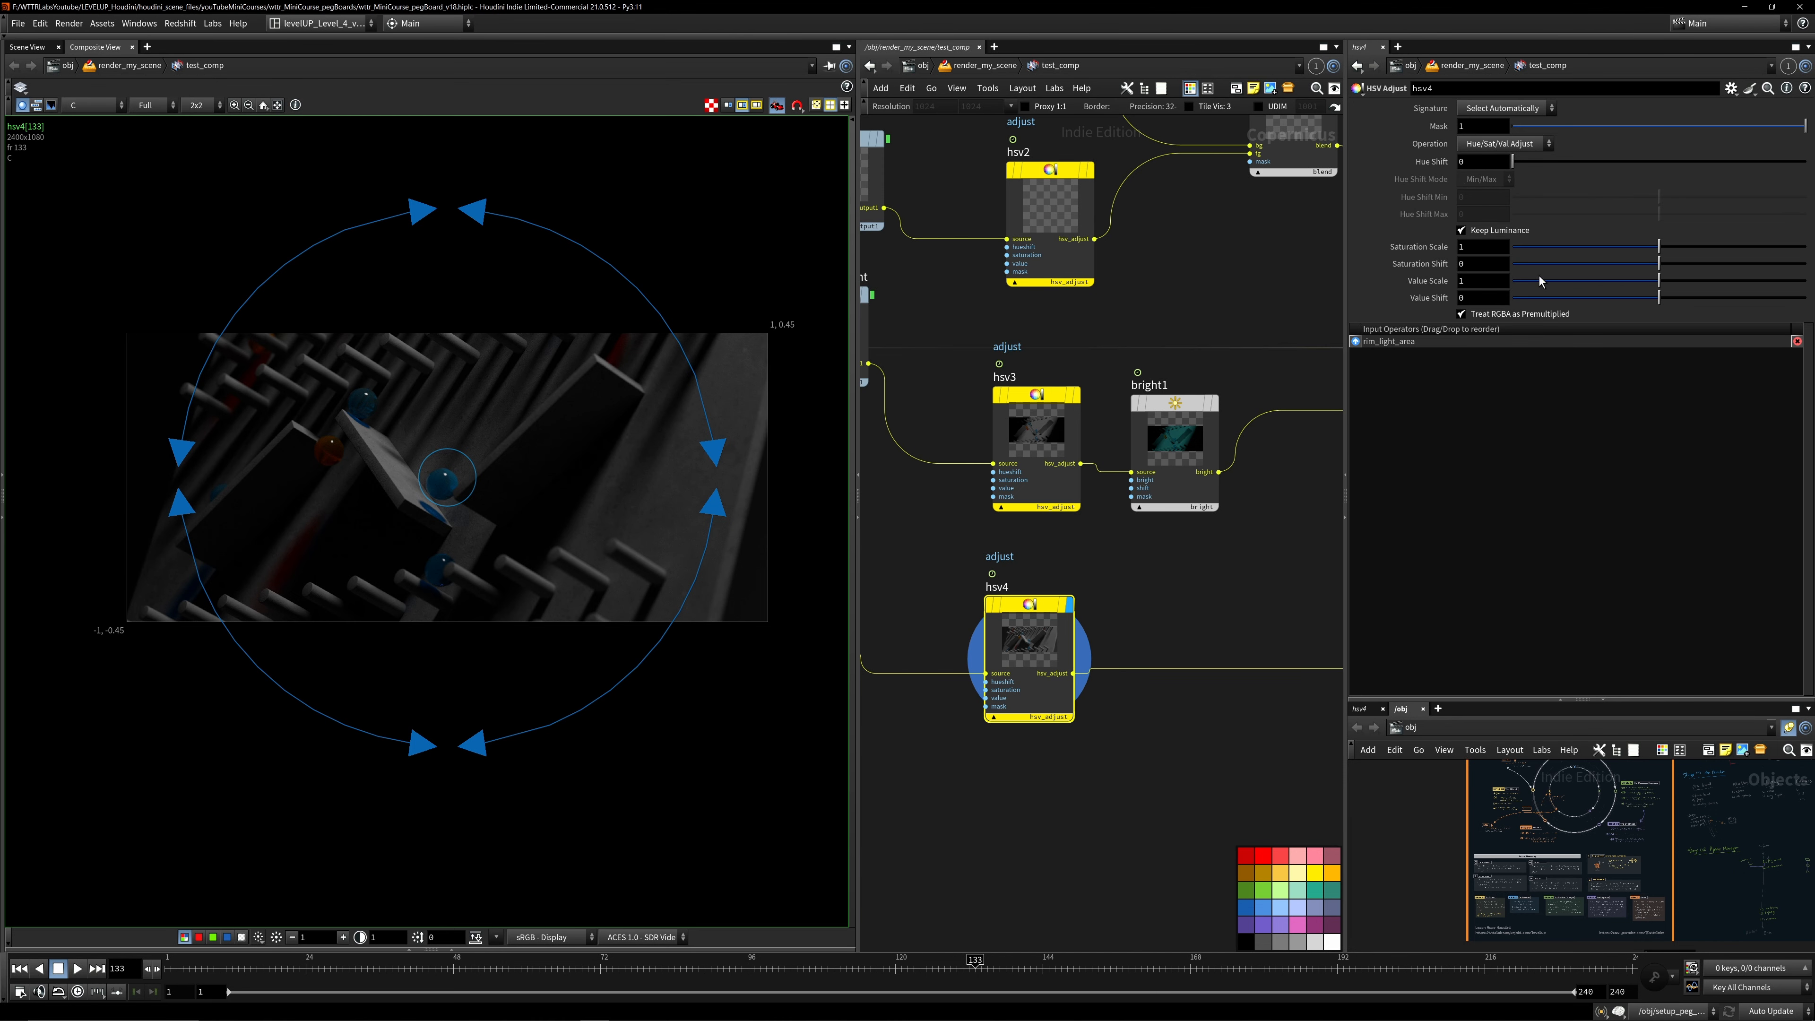
pyautogui.doubleClick(1481, 281)
pyautogui.write('2')
pyautogui.press('Return')
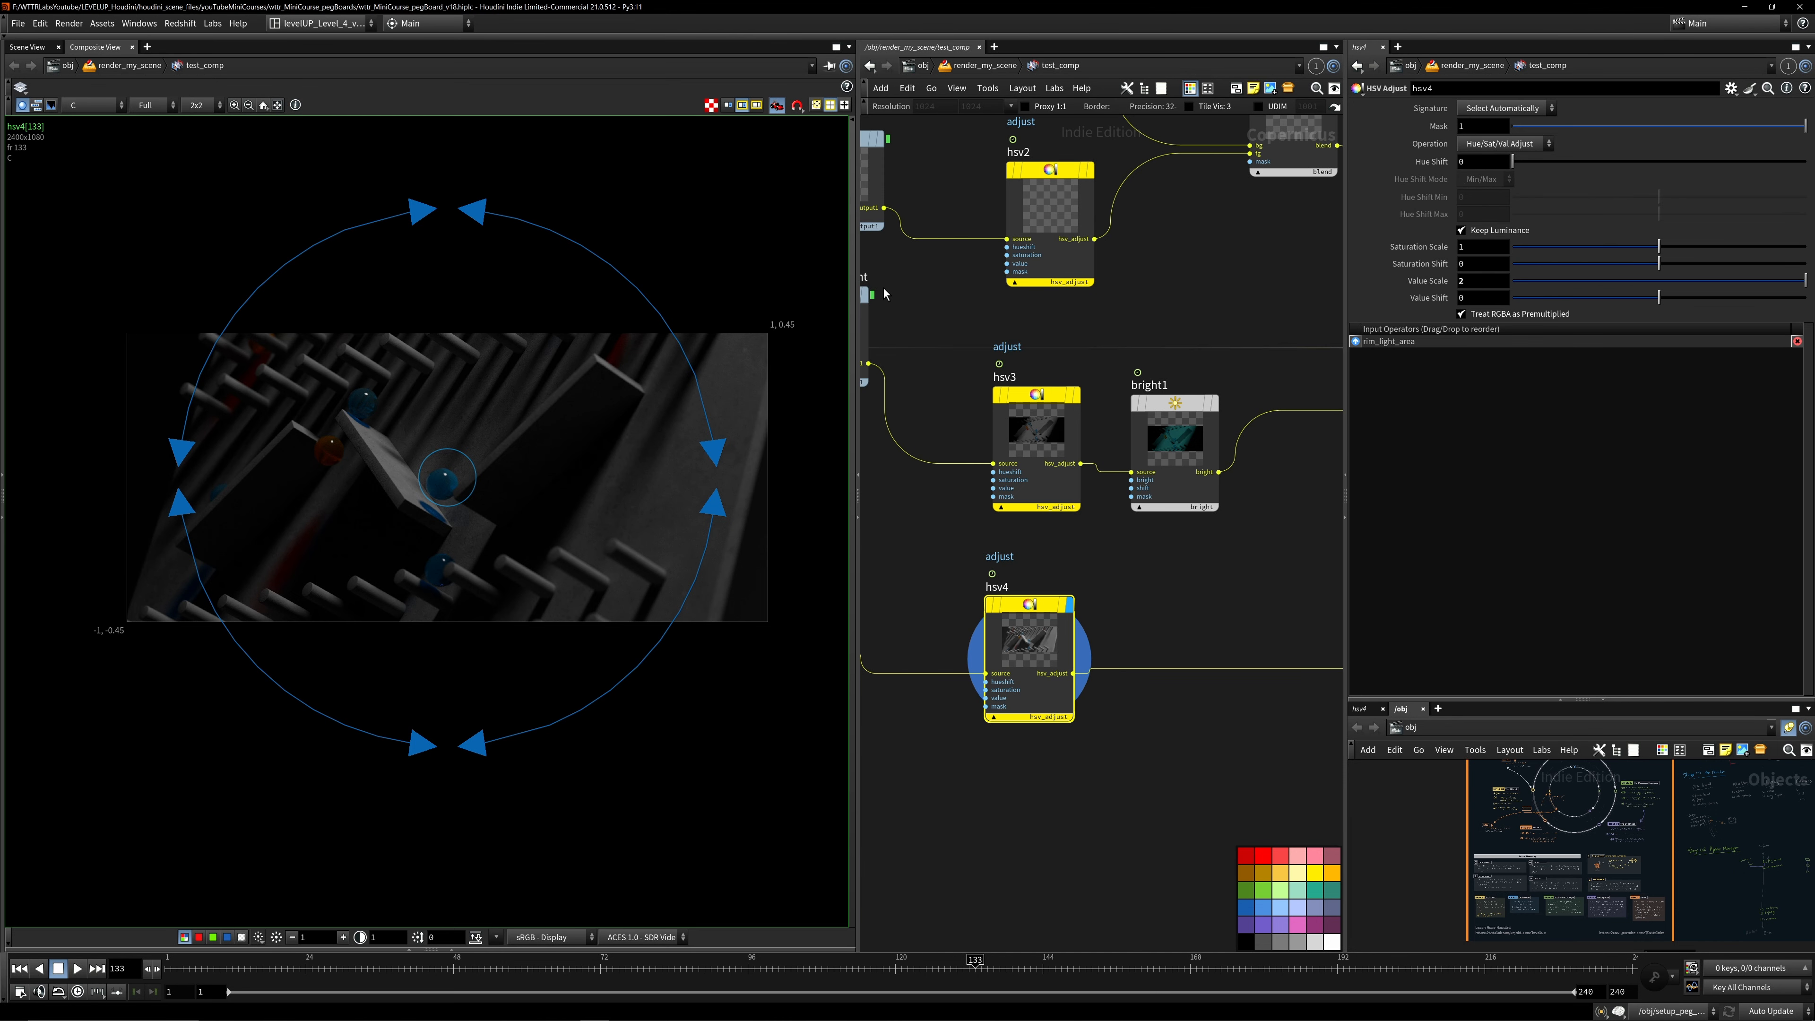
# - Display the recombined blend node to view all adjusted lights together
pyautogui.scroll(-1, 656, 543)
pyautogui.scroll(-7, 1150, 600)
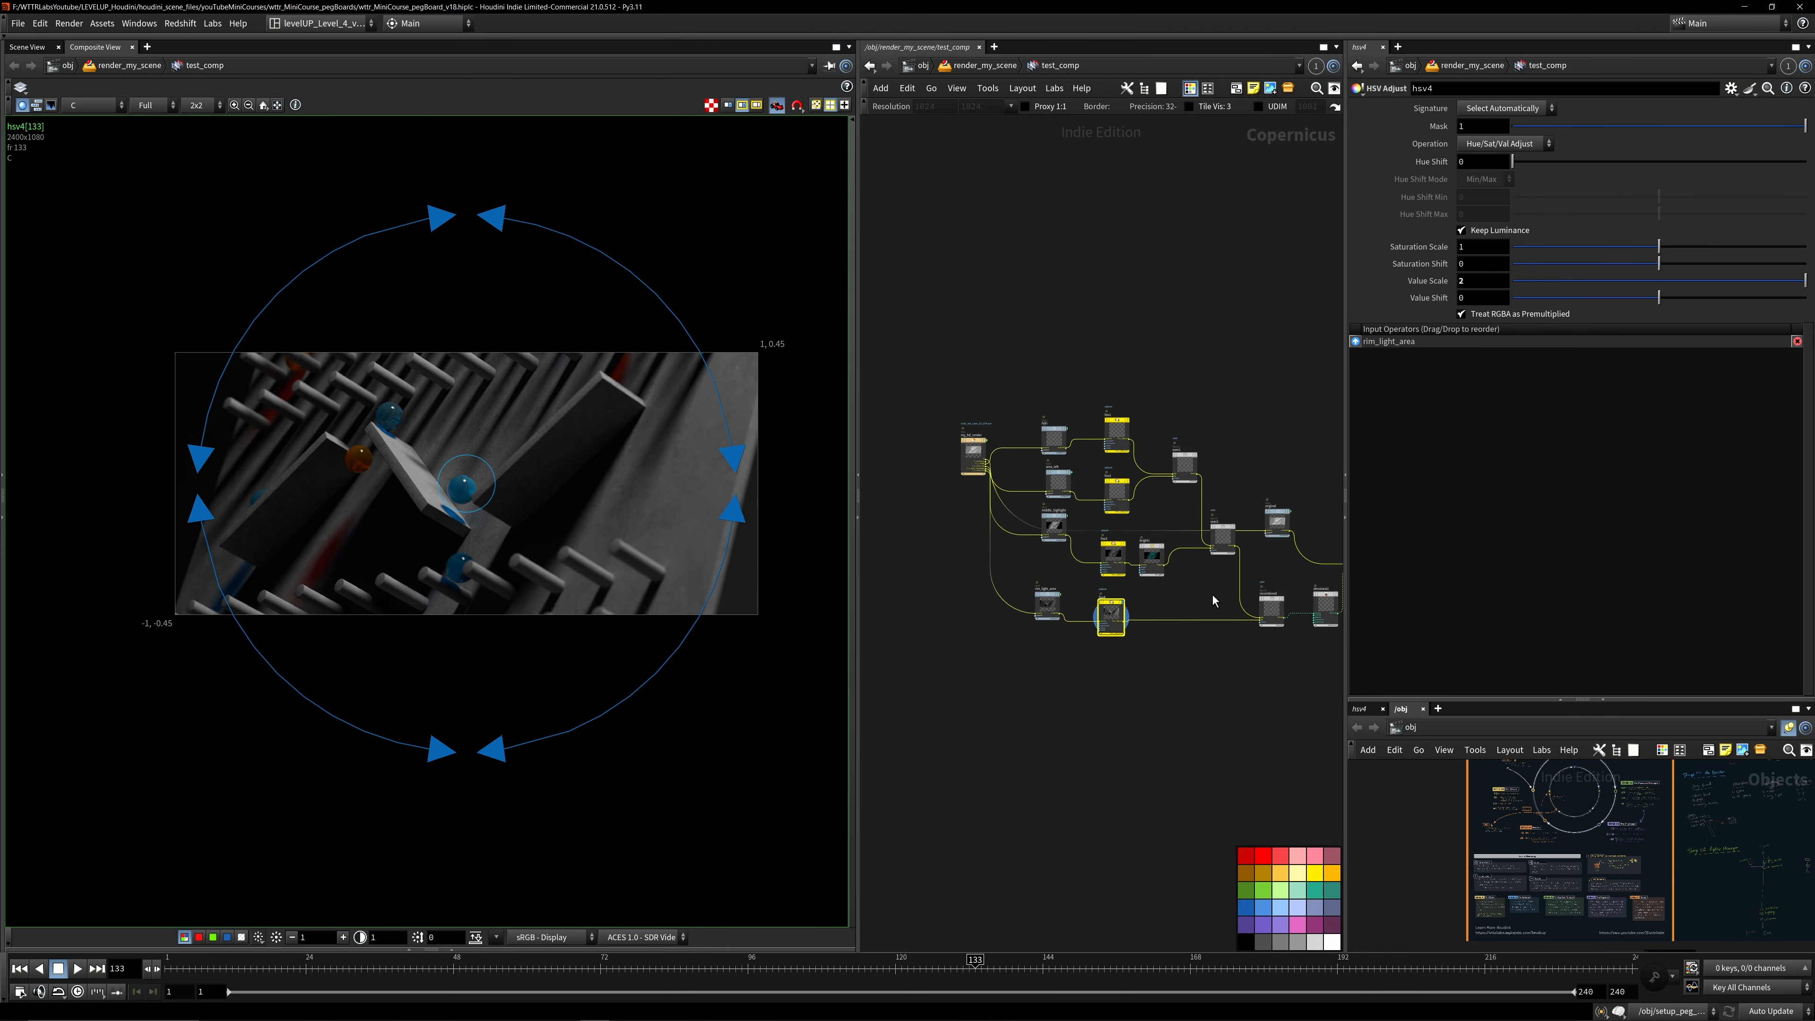
pyautogui.moveTo(1272, 590); pyautogui.dragTo(1100, 619, button='middle')
pyautogui.scroll(5, 1222, 622)
pyautogui.moveTo(1156, 520); pyautogui.dragTo(1212, 517)
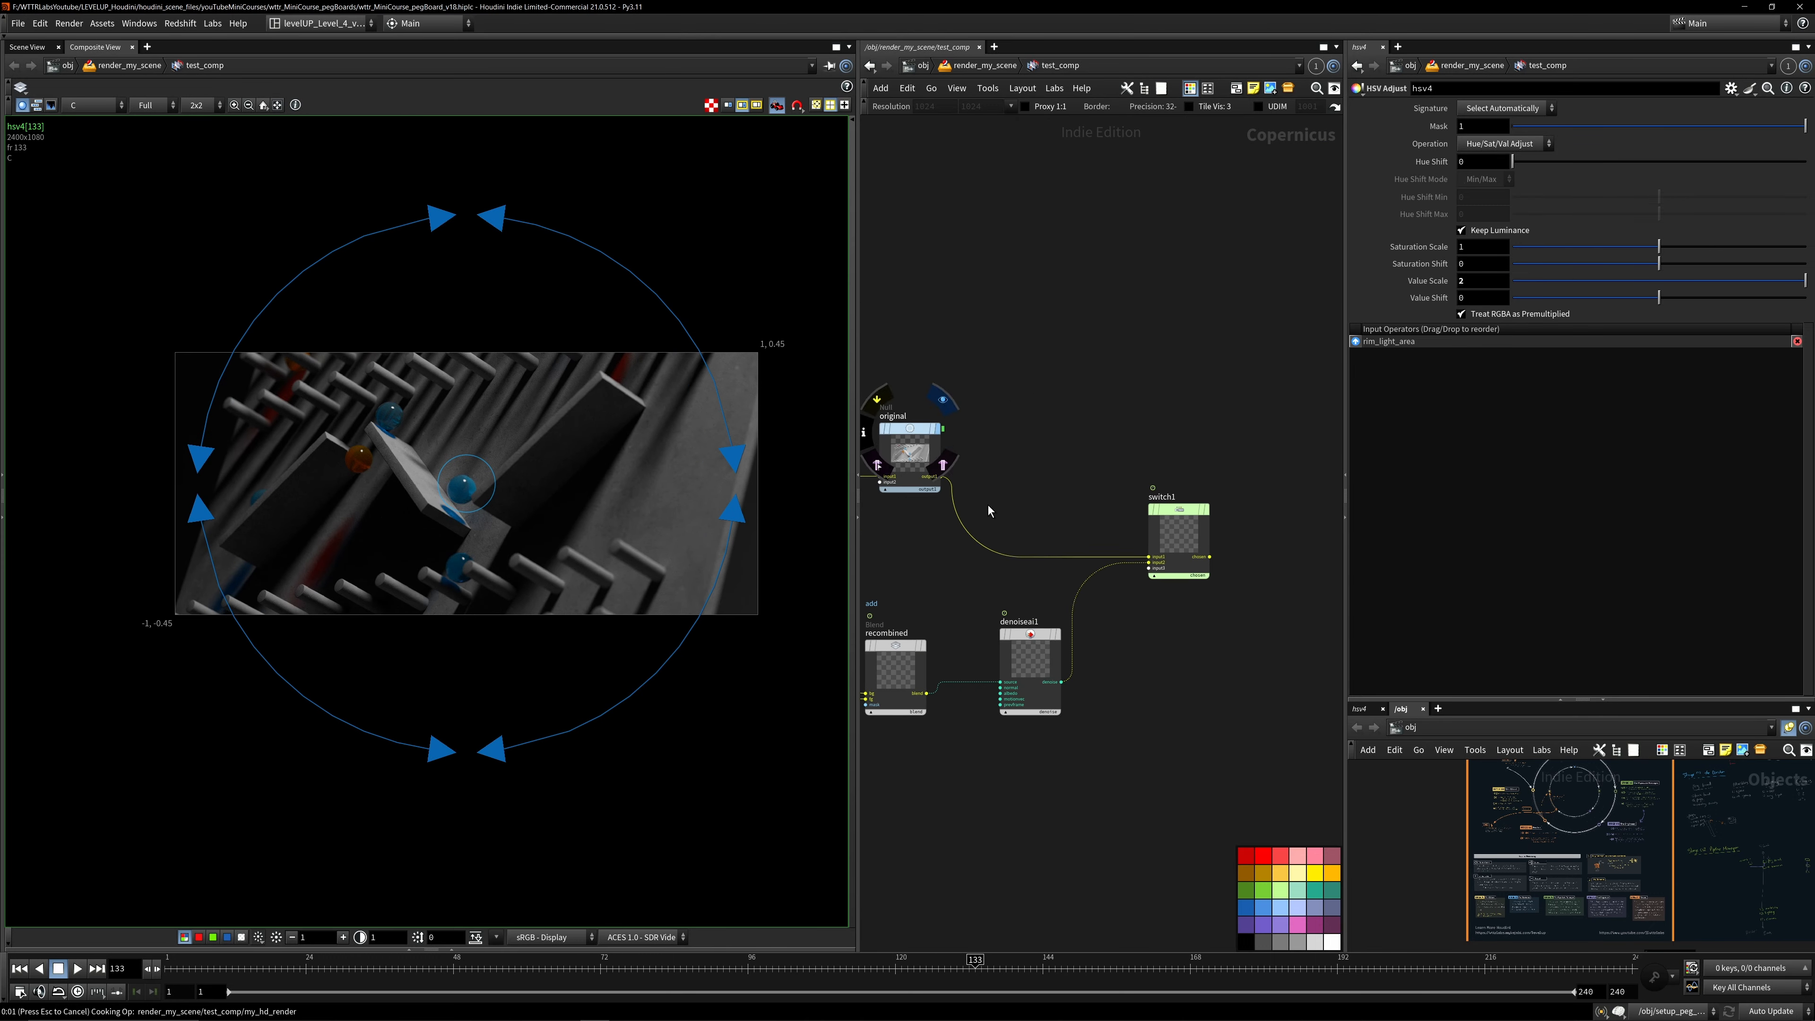
pyautogui.moveTo(966, 594); pyautogui.dragTo(1098, 556, button='middle')
pyautogui.moveTo(1061, 616)
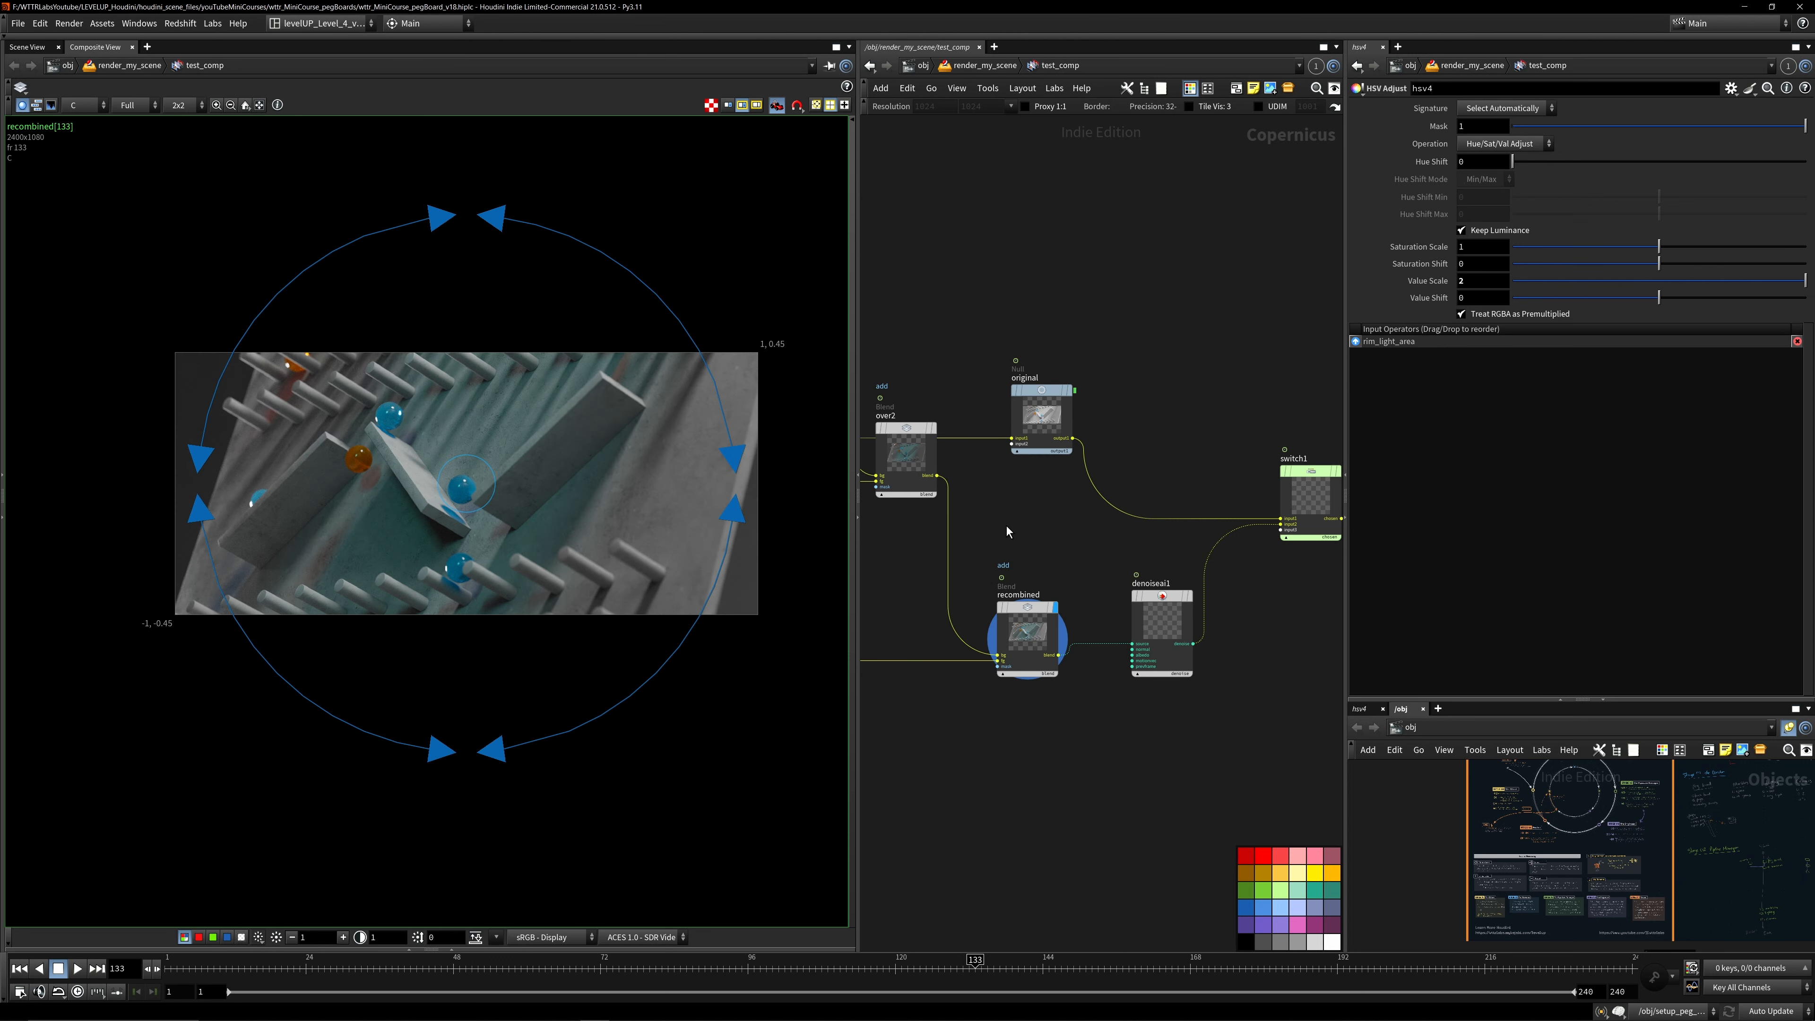
pyautogui.moveTo(1006, 526); pyautogui.dragTo(992, 536, button='middle')
pyautogui.scroll(2, 1022, 760)
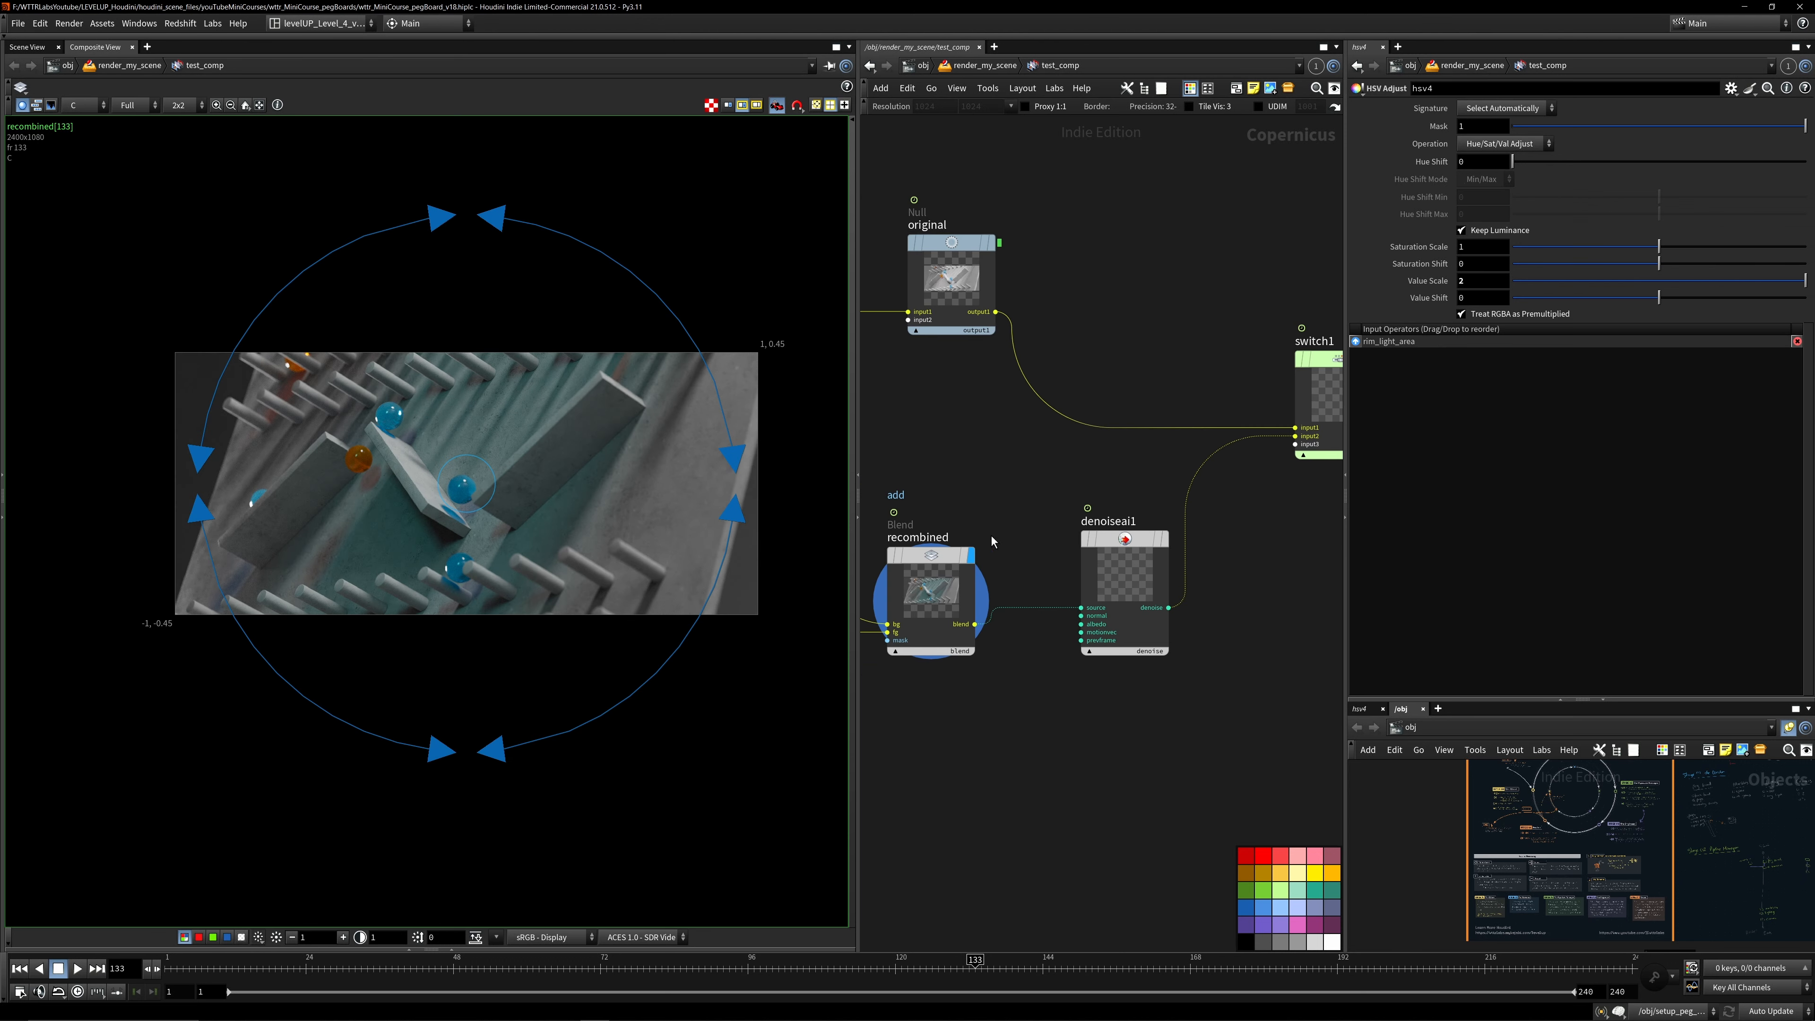
# - Open the denoiseai1 node's parameters and examine the recombined image in the composite view
pyautogui.click(1127, 564)
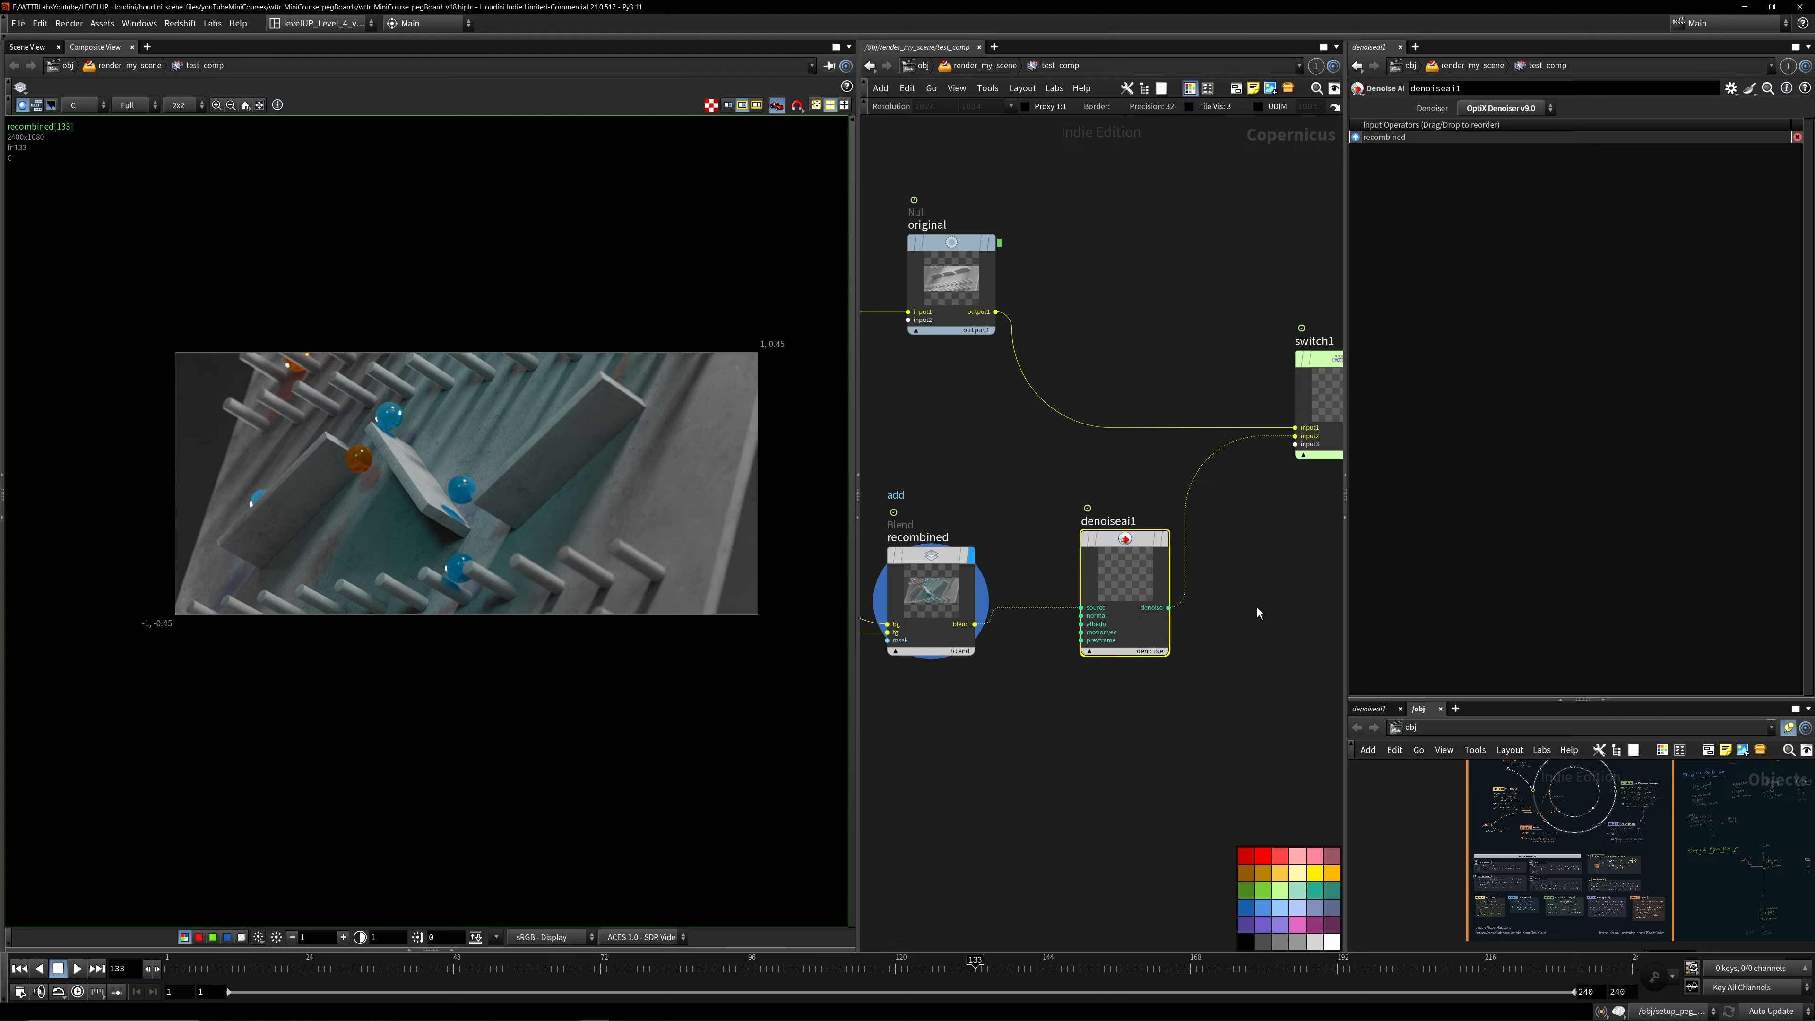
pyautogui.moveTo(1258, 613); pyautogui.dragTo(1215, 655, button='middle')
pyautogui.scroll(2, 342, 440)
pyautogui.moveTo(733, 474); pyautogui.dragTo(654, 487, button='middle')
pyautogui.scroll(-1, 654, 487)
# - Set the Value Scale of the hsv4 node for rim_light_area to 1
pyautogui.moveTo(905, 244); pyautogui.dragTo(1207, 233, button='middle')
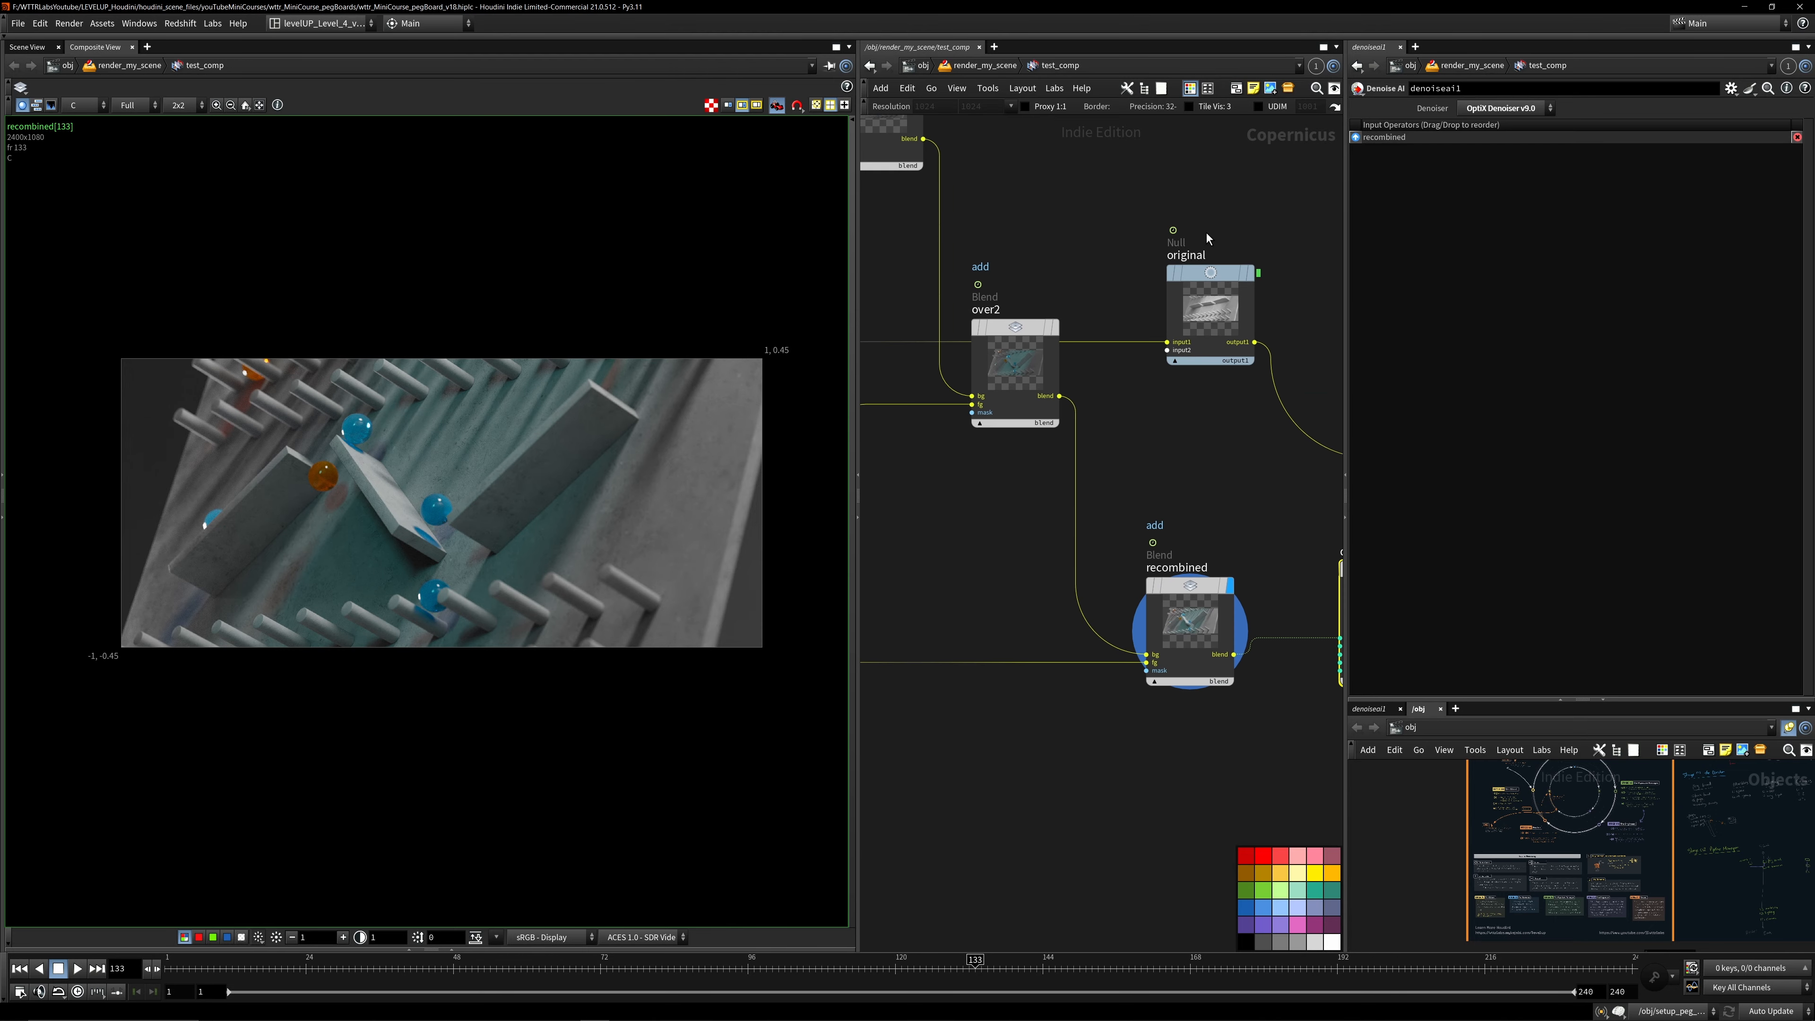
pyautogui.moveTo(968, 404); pyautogui.dragTo(1190, 426, button='middle')
pyautogui.scroll(-1, 1095, 540)
pyautogui.moveTo(1094, 540); pyautogui.dragTo(1231, 550, button='middle')
pyautogui.moveTo(1145, 606); pyautogui.dragTo(1124, 460)
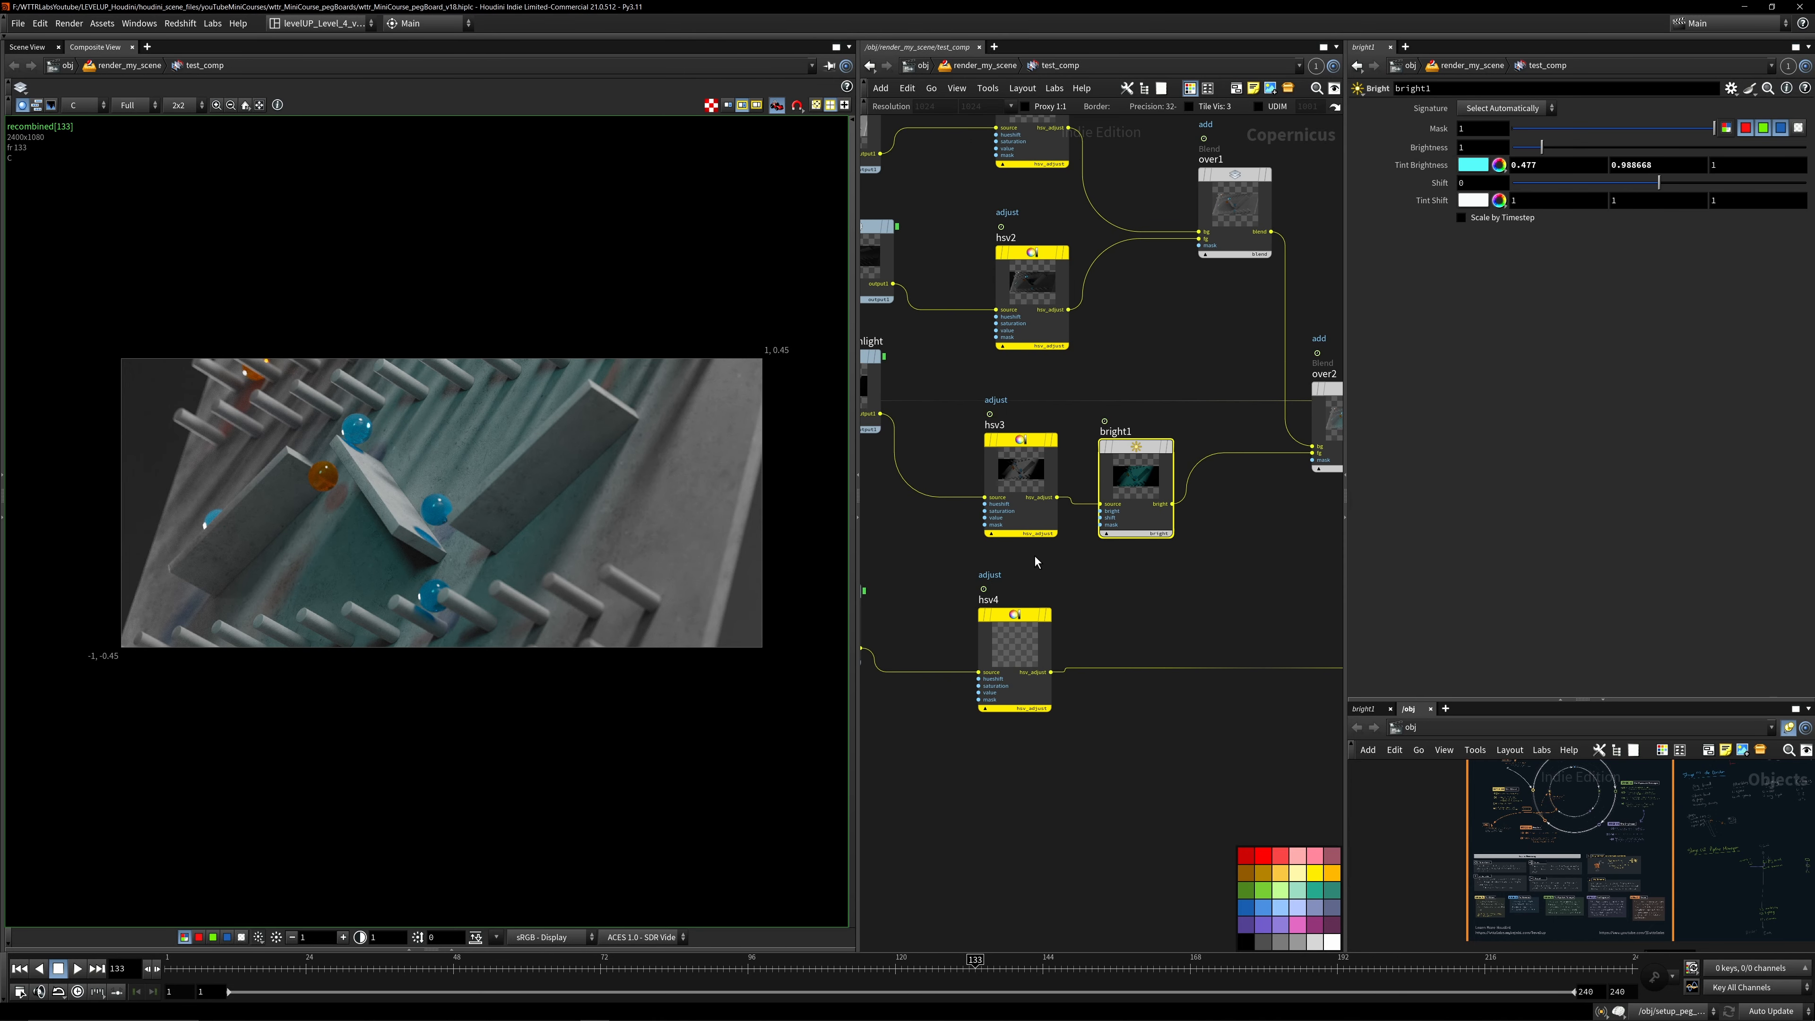
pyautogui.moveTo(1035, 562); pyautogui.dragTo(1008, 436)
pyautogui.moveTo(1005, 578); pyautogui.dragTo(1020, 683)
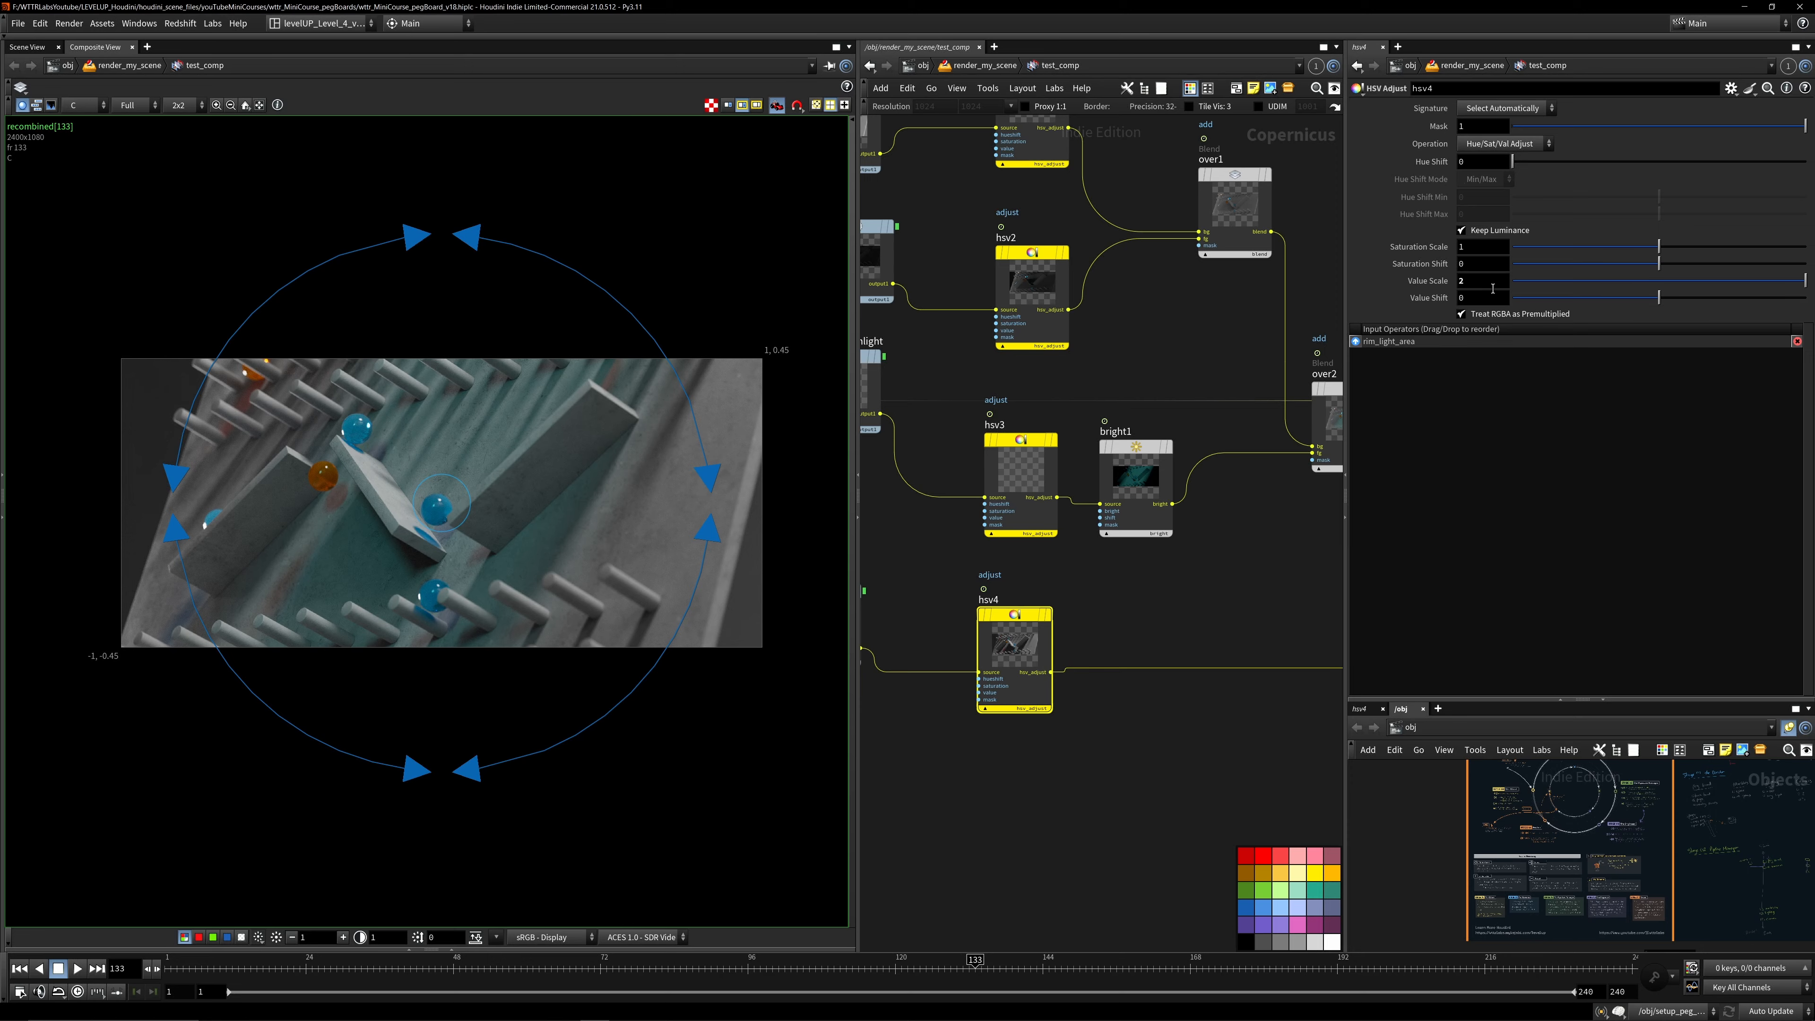
pyautogui.moveTo(1491, 284); pyautogui.dragTo(1165, 287)
pyautogui.write('1')
pyautogui.press('Return')
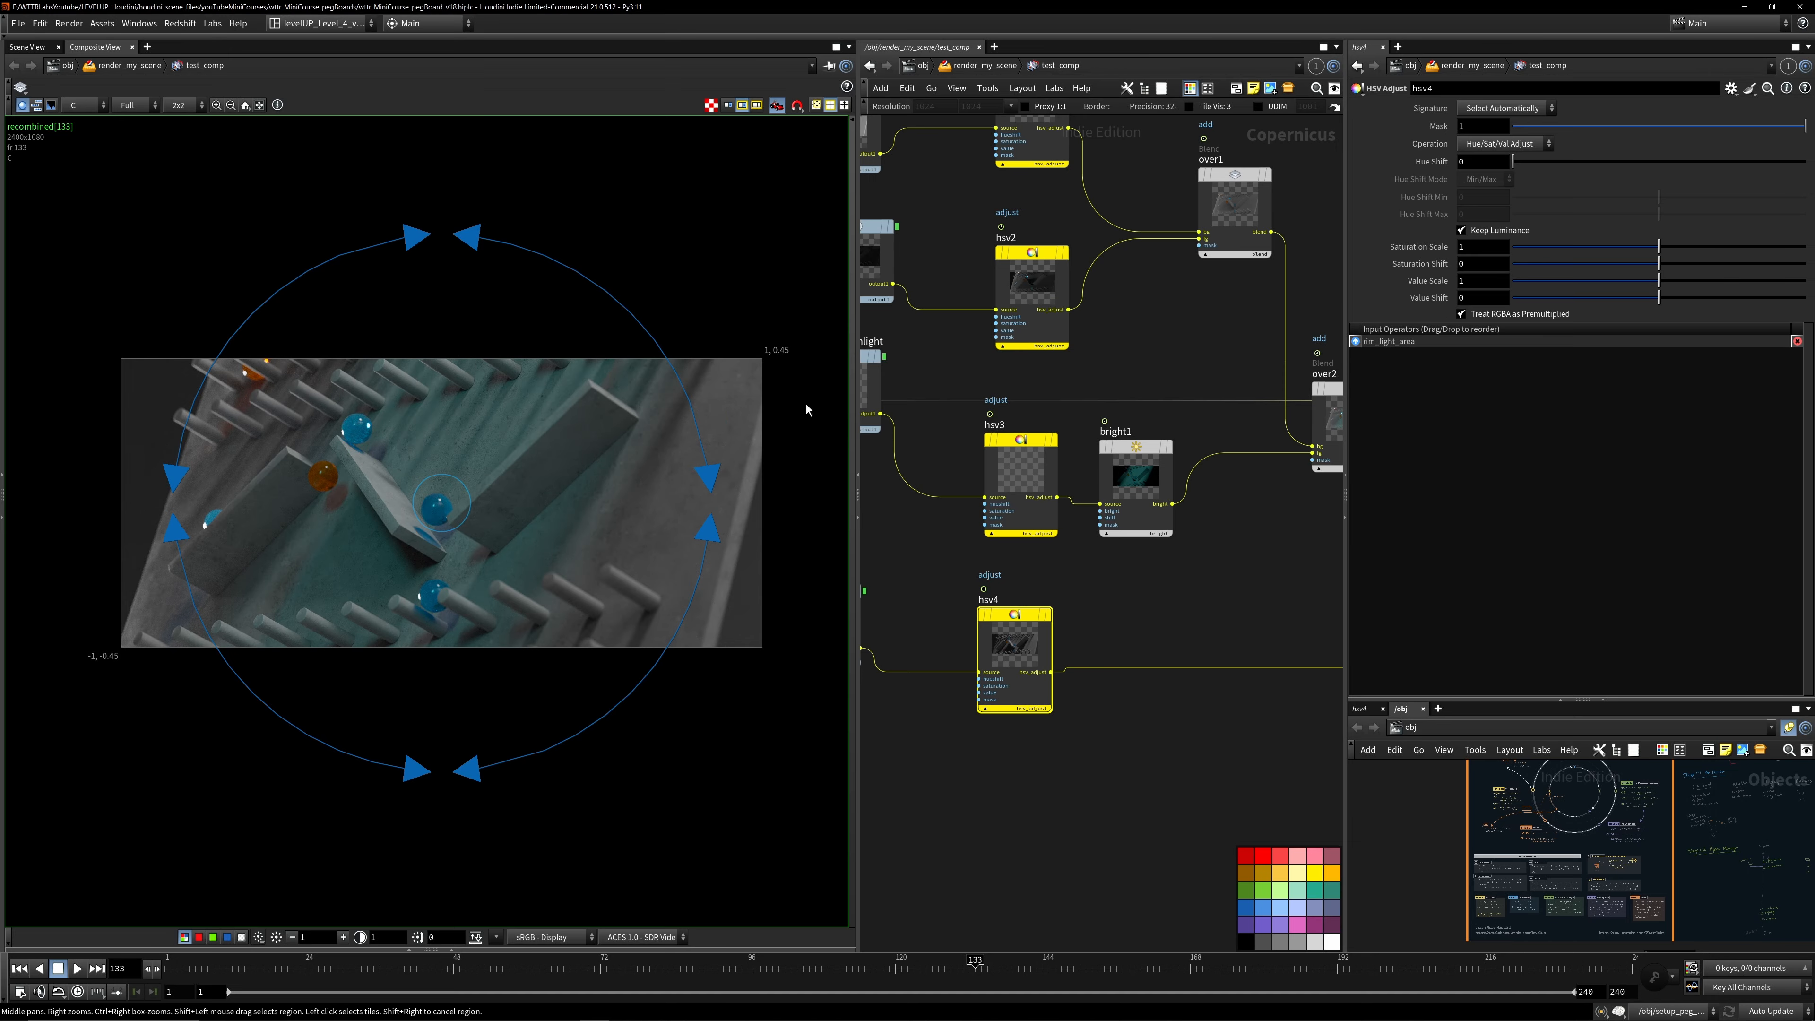
# - Lower the hsv4 node's Value Scale to .5 to dim the rim light
pyautogui.moveTo(1049, 389); pyautogui.dragTo(1108, 412, button='middle')
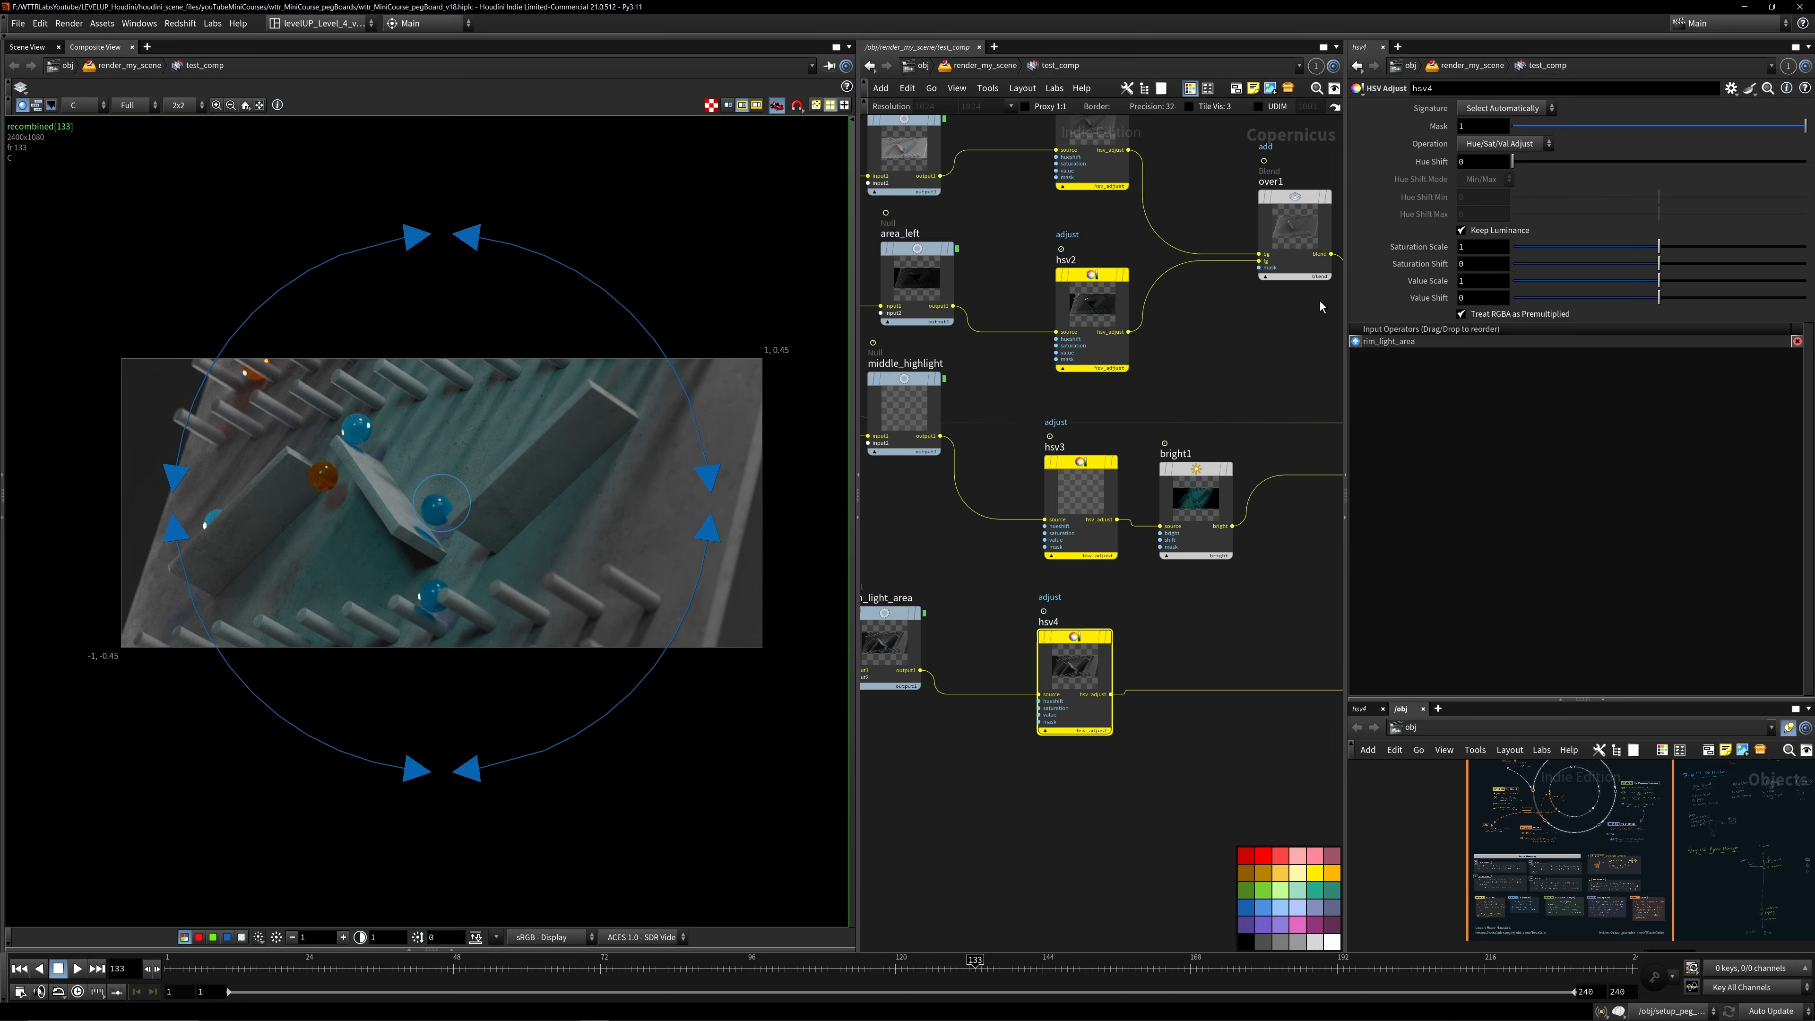
pyautogui.press('5')
pyautogui.moveTo(1478, 280); pyautogui.dragTo(1343, 259)
pyautogui.write('.5')
pyautogui.press('Return')
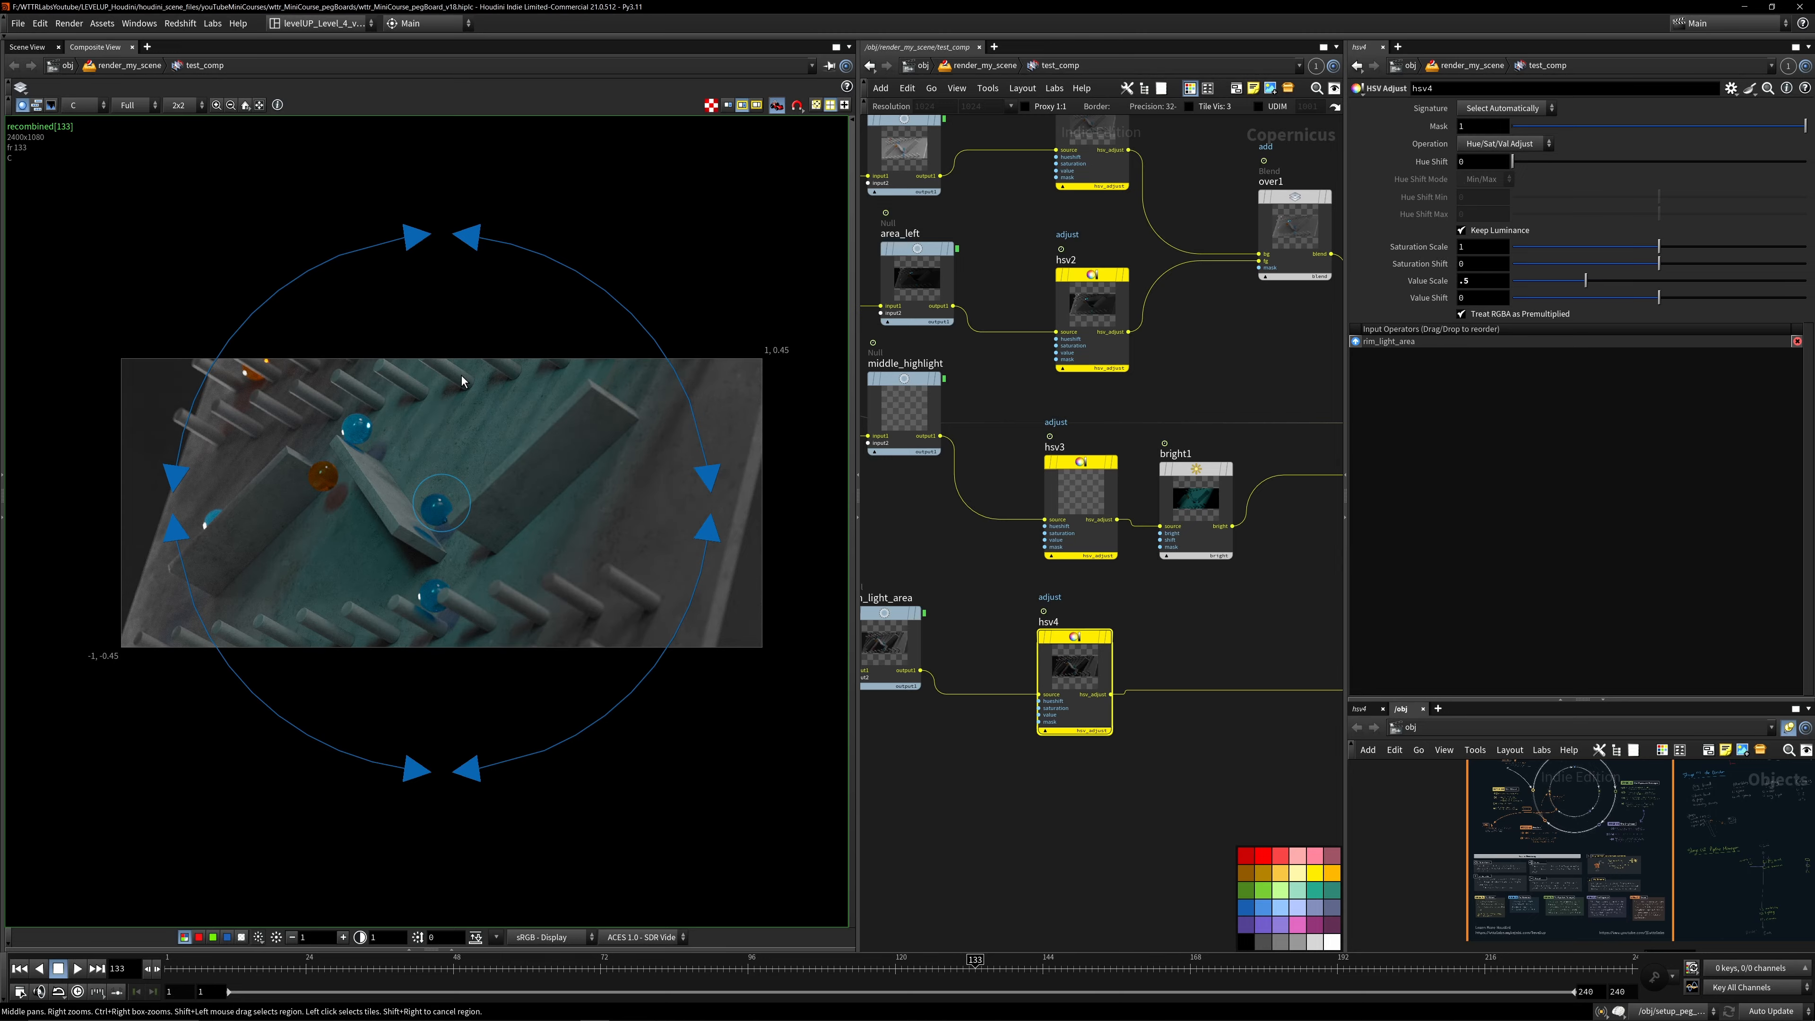
# - Set the Value Scale of the hsv1 node for the hdri light to .5
pyautogui.moveTo(982, 406); pyautogui.dragTo(1070, 604, button='middle')
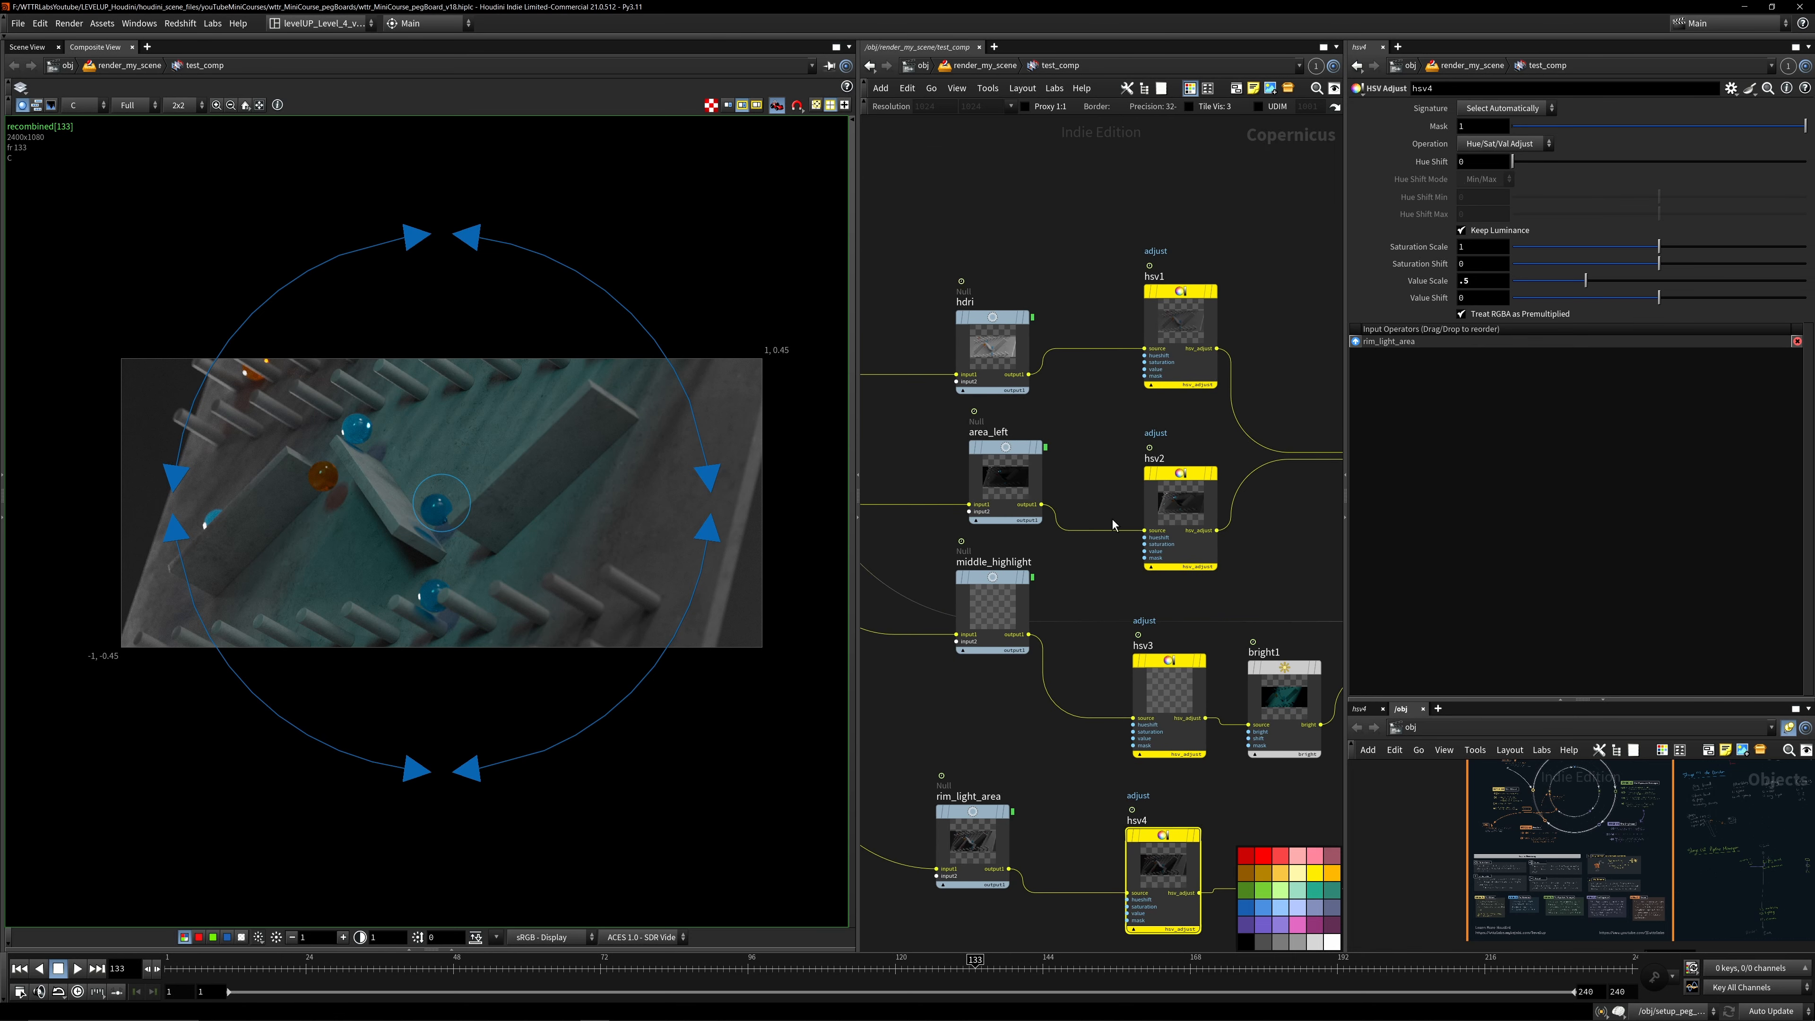
pyautogui.moveTo(1111, 521); pyautogui.dragTo(1095, 310, button='middle')
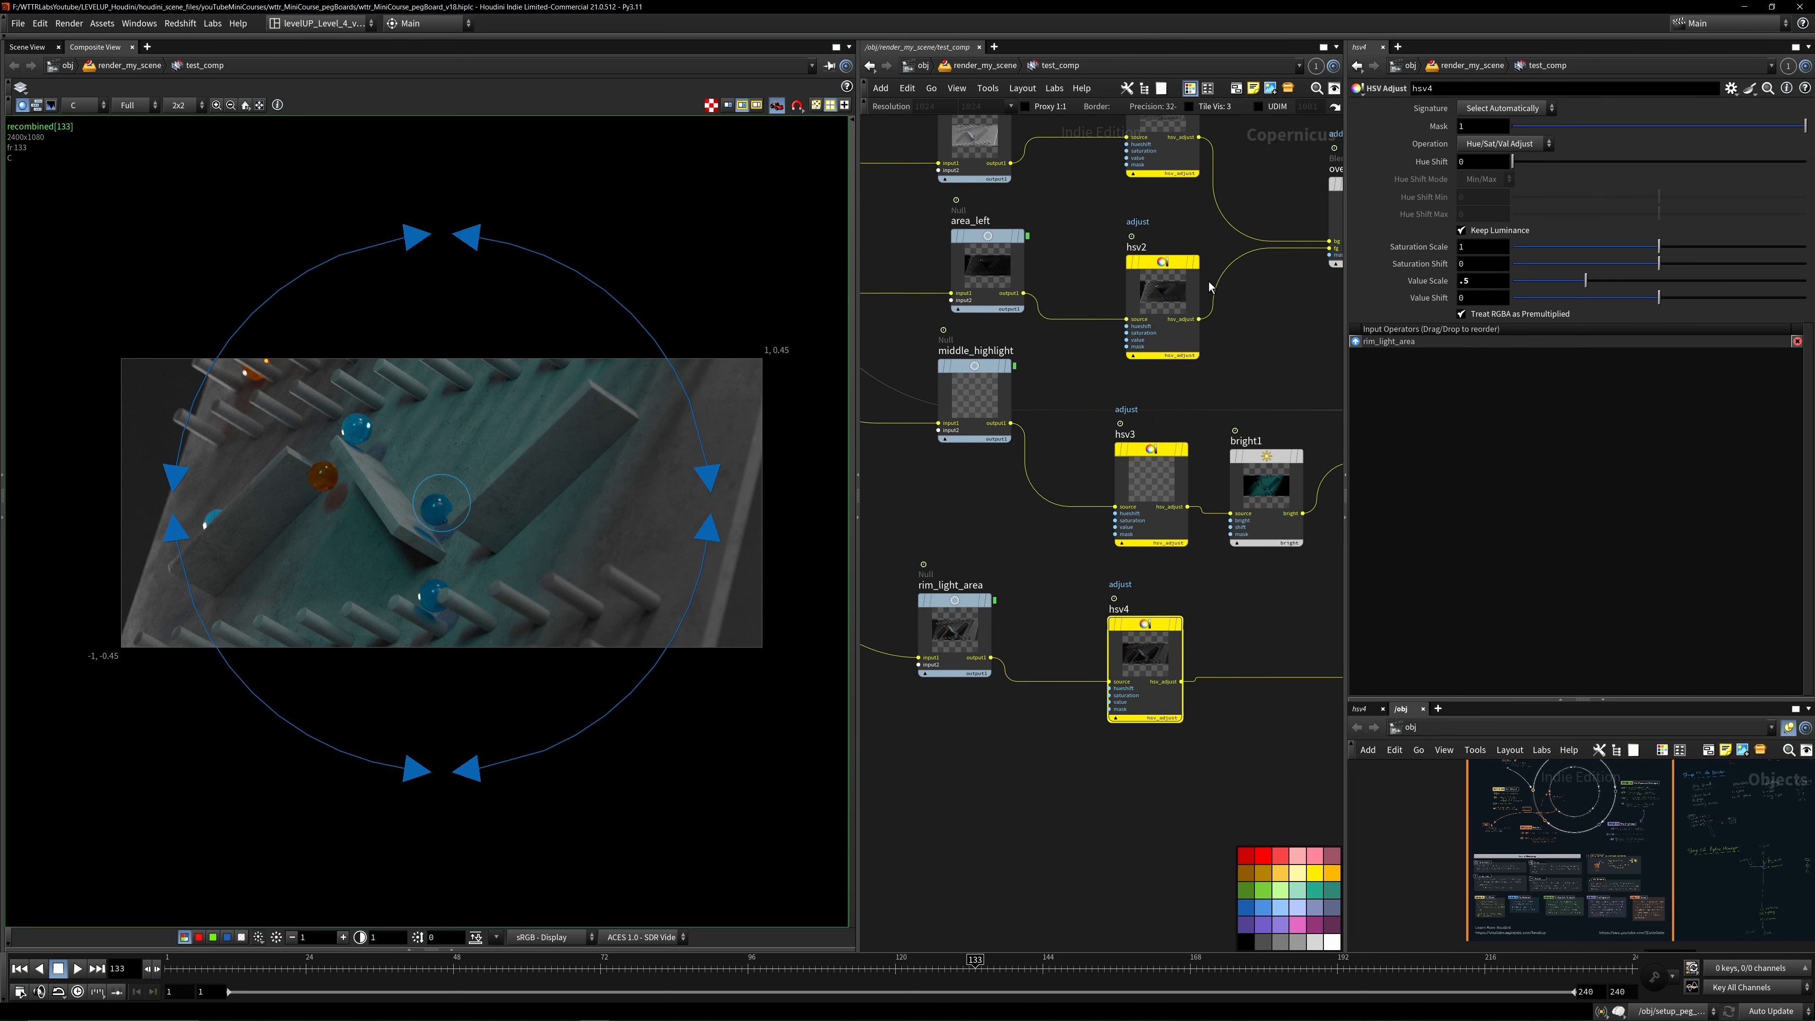
pyautogui.moveTo(1171, 140); pyautogui.dragTo(1173, 262, button='middle')
pyautogui.click(1177, 280)
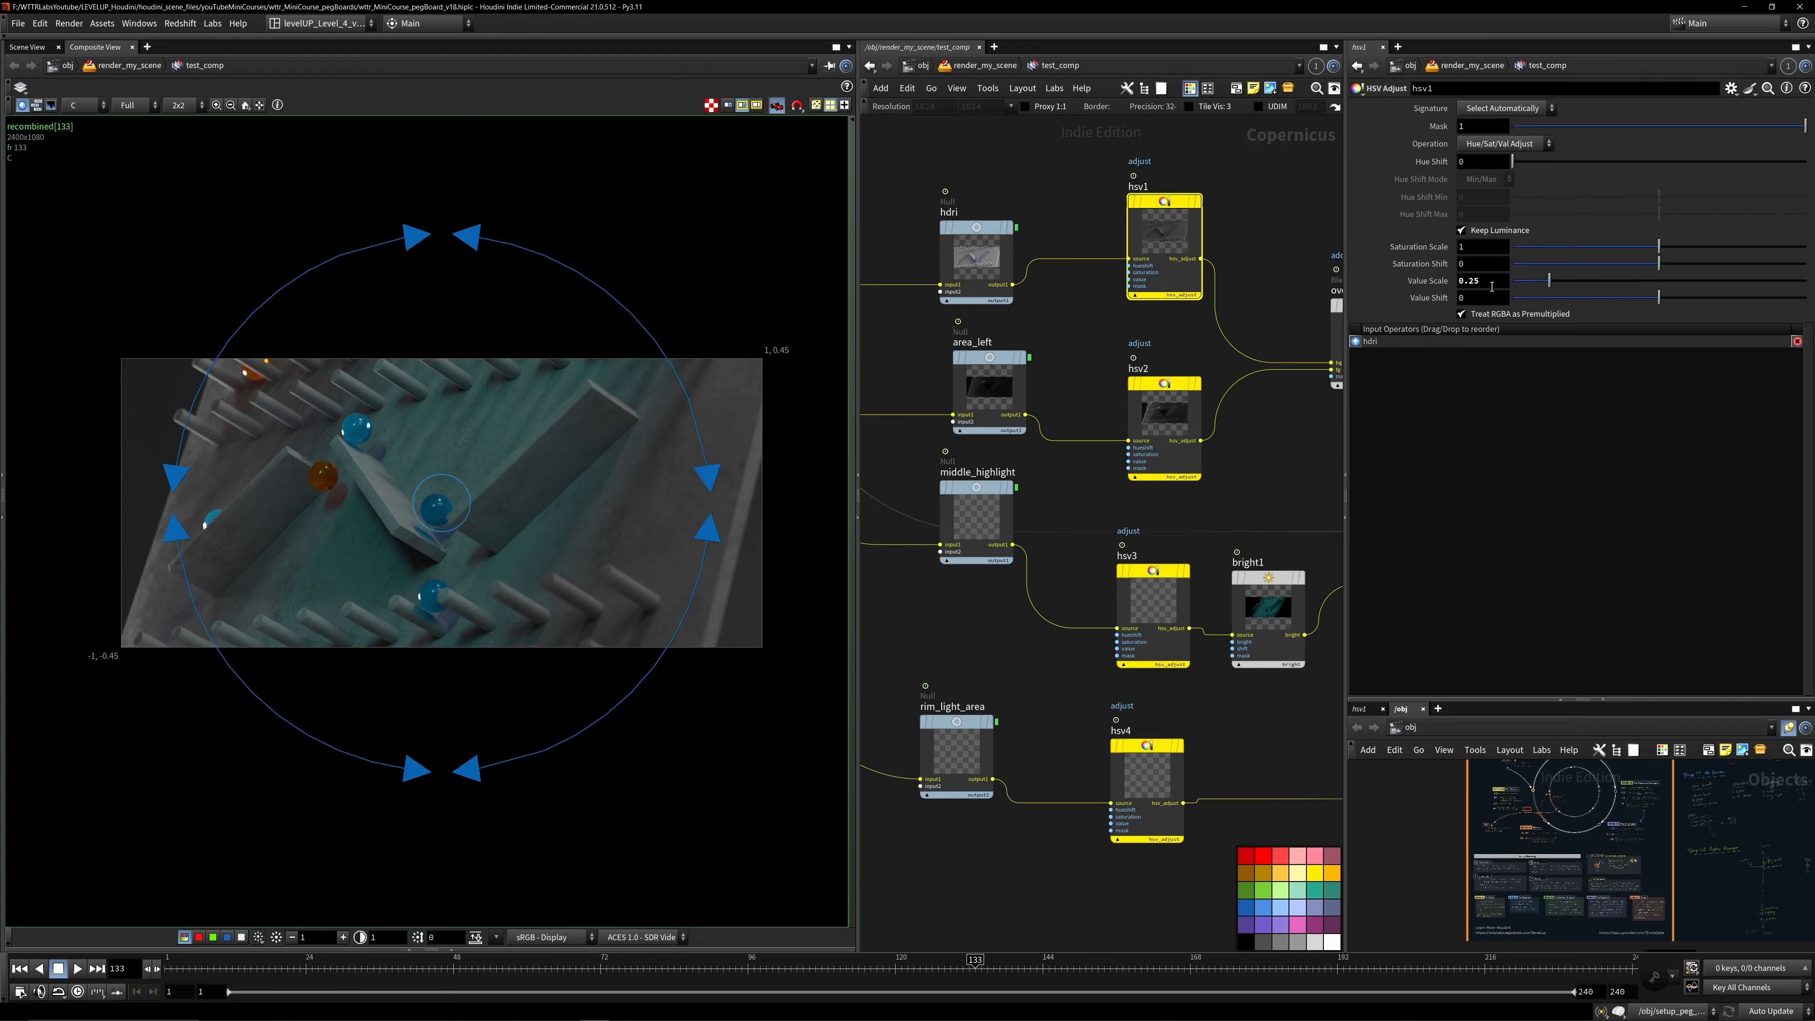
pyautogui.write('.')
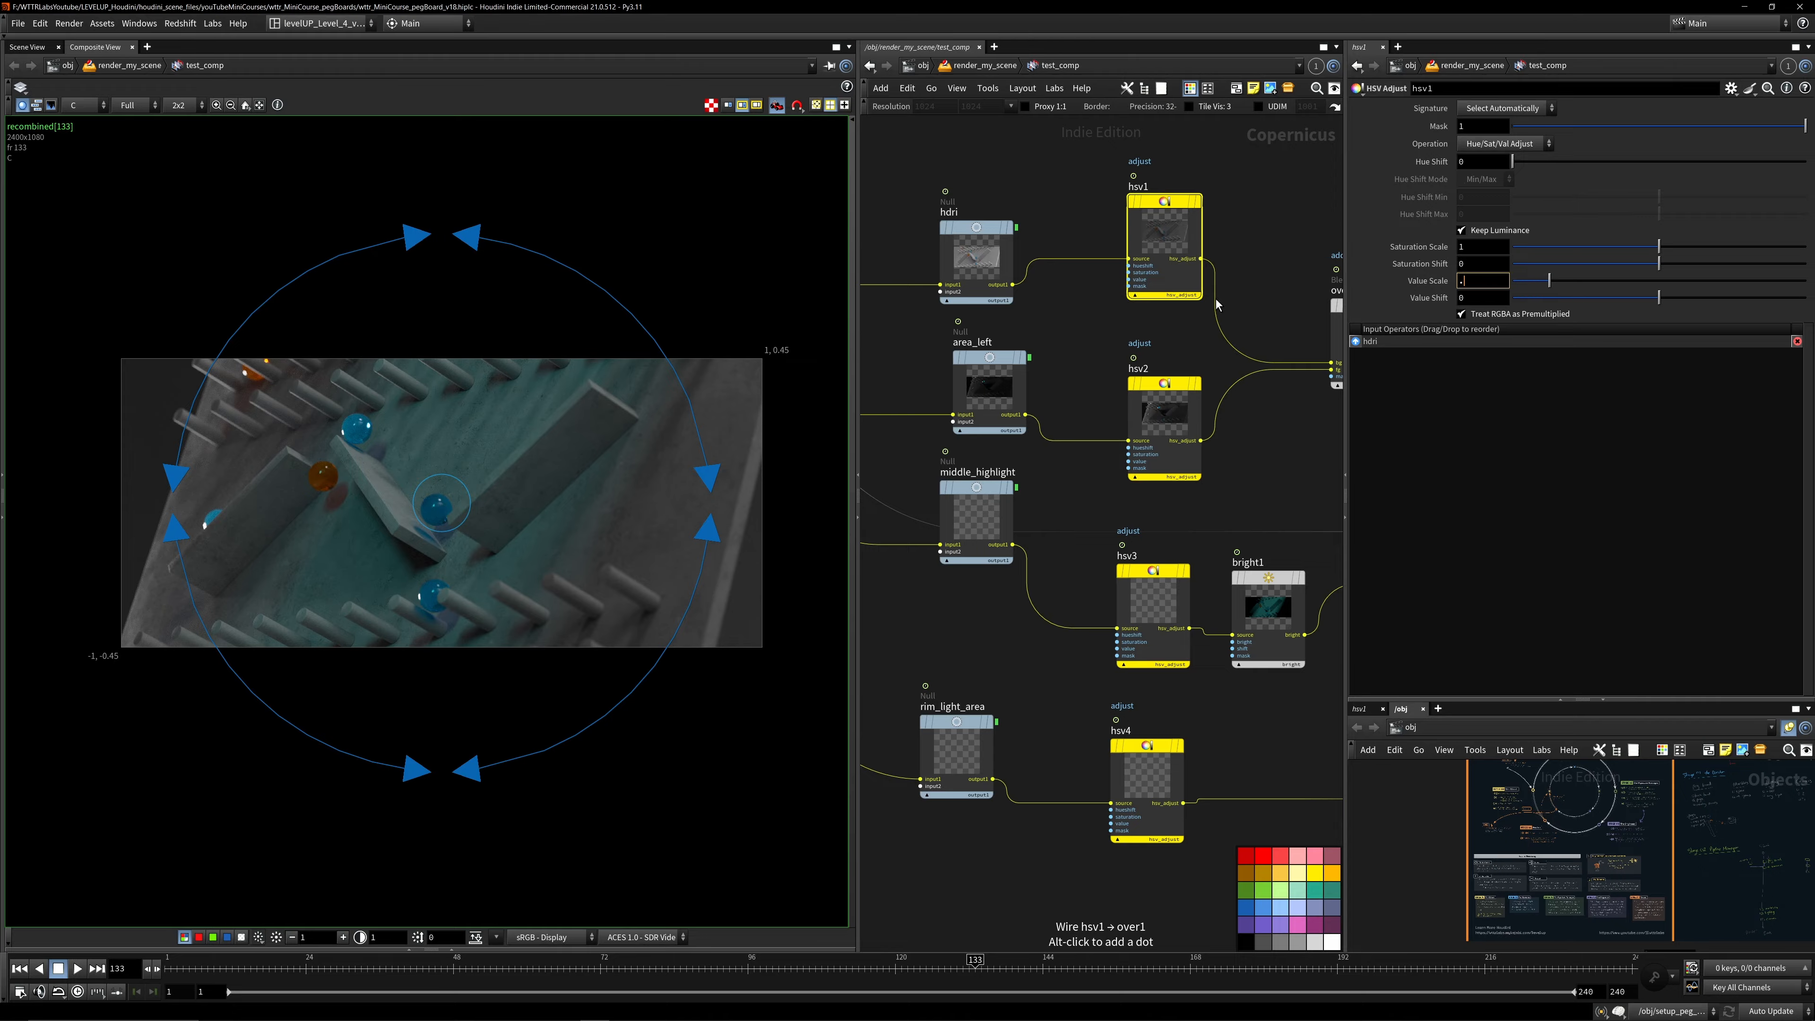
pyautogui.write('5')
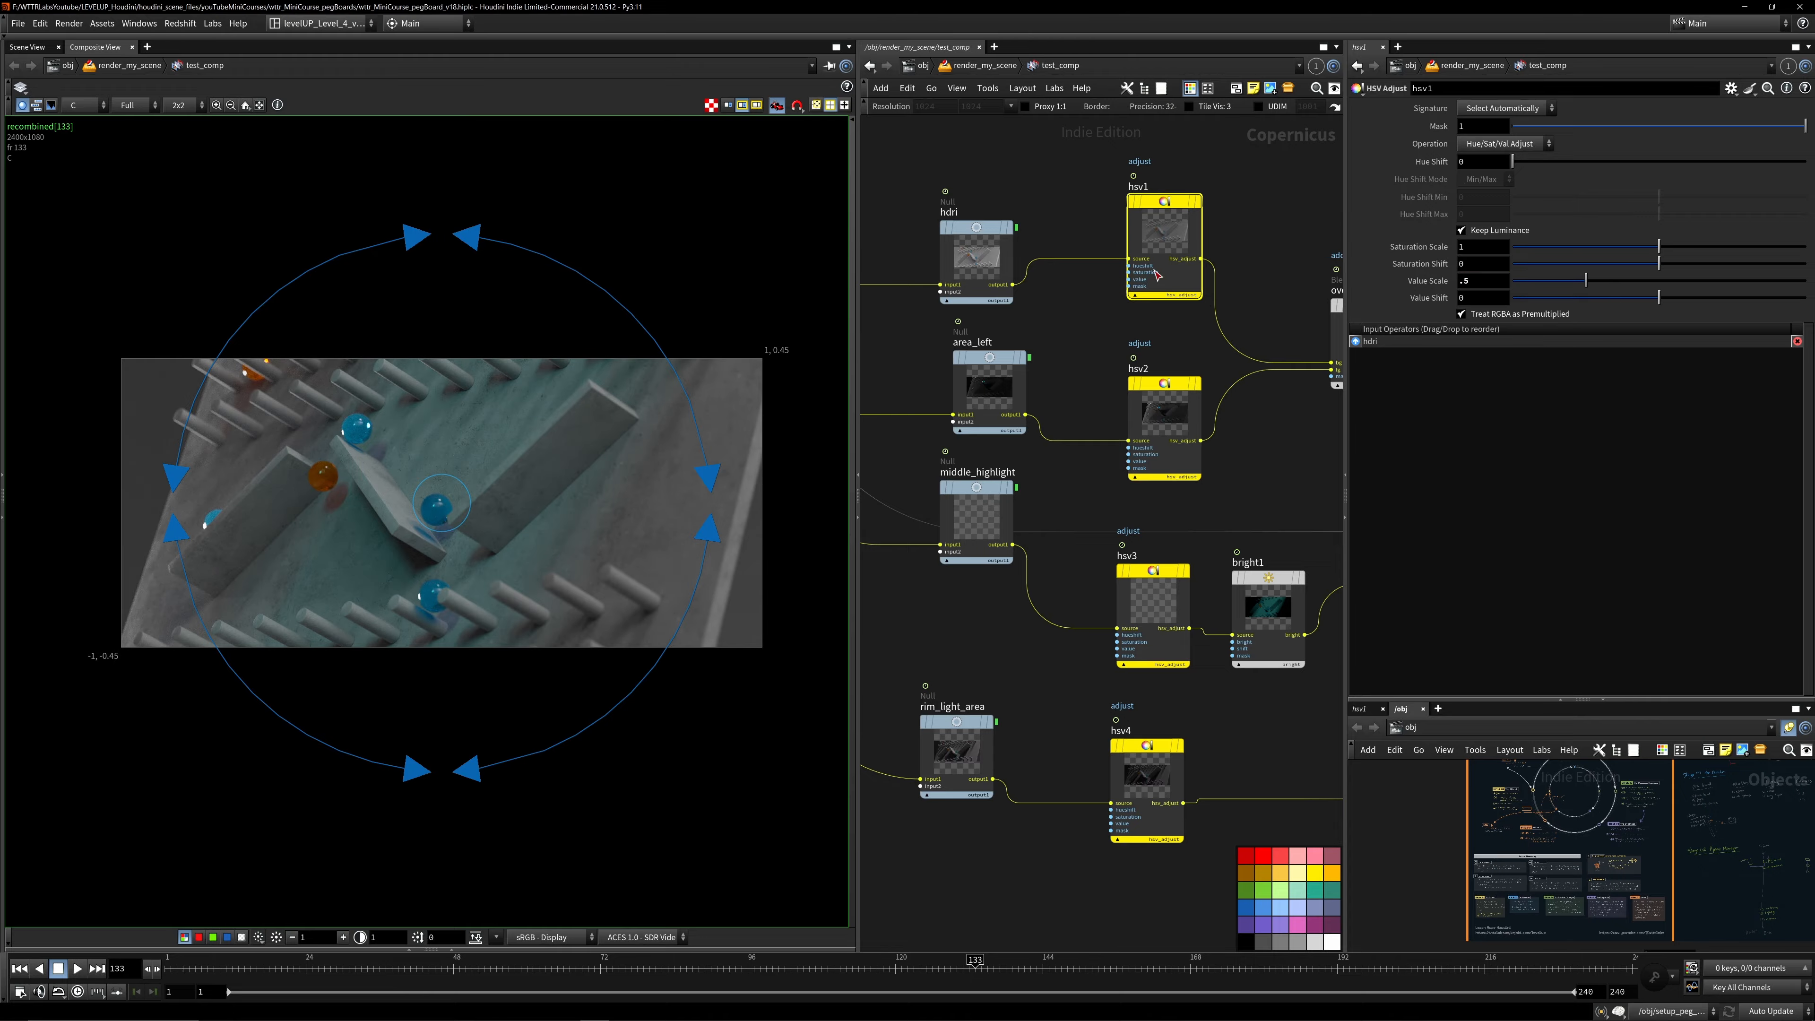
# - Raise the Value Scale of the rim light's hsv4 node to 5
pyautogui.scroll(-2, 1158, 273)
pyautogui.moveTo(1158, 357); pyautogui.dragTo(1124, 326, button='middle')
pyautogui.moveTo(1049, 638); pyautogui.dragTo(1166, 781)
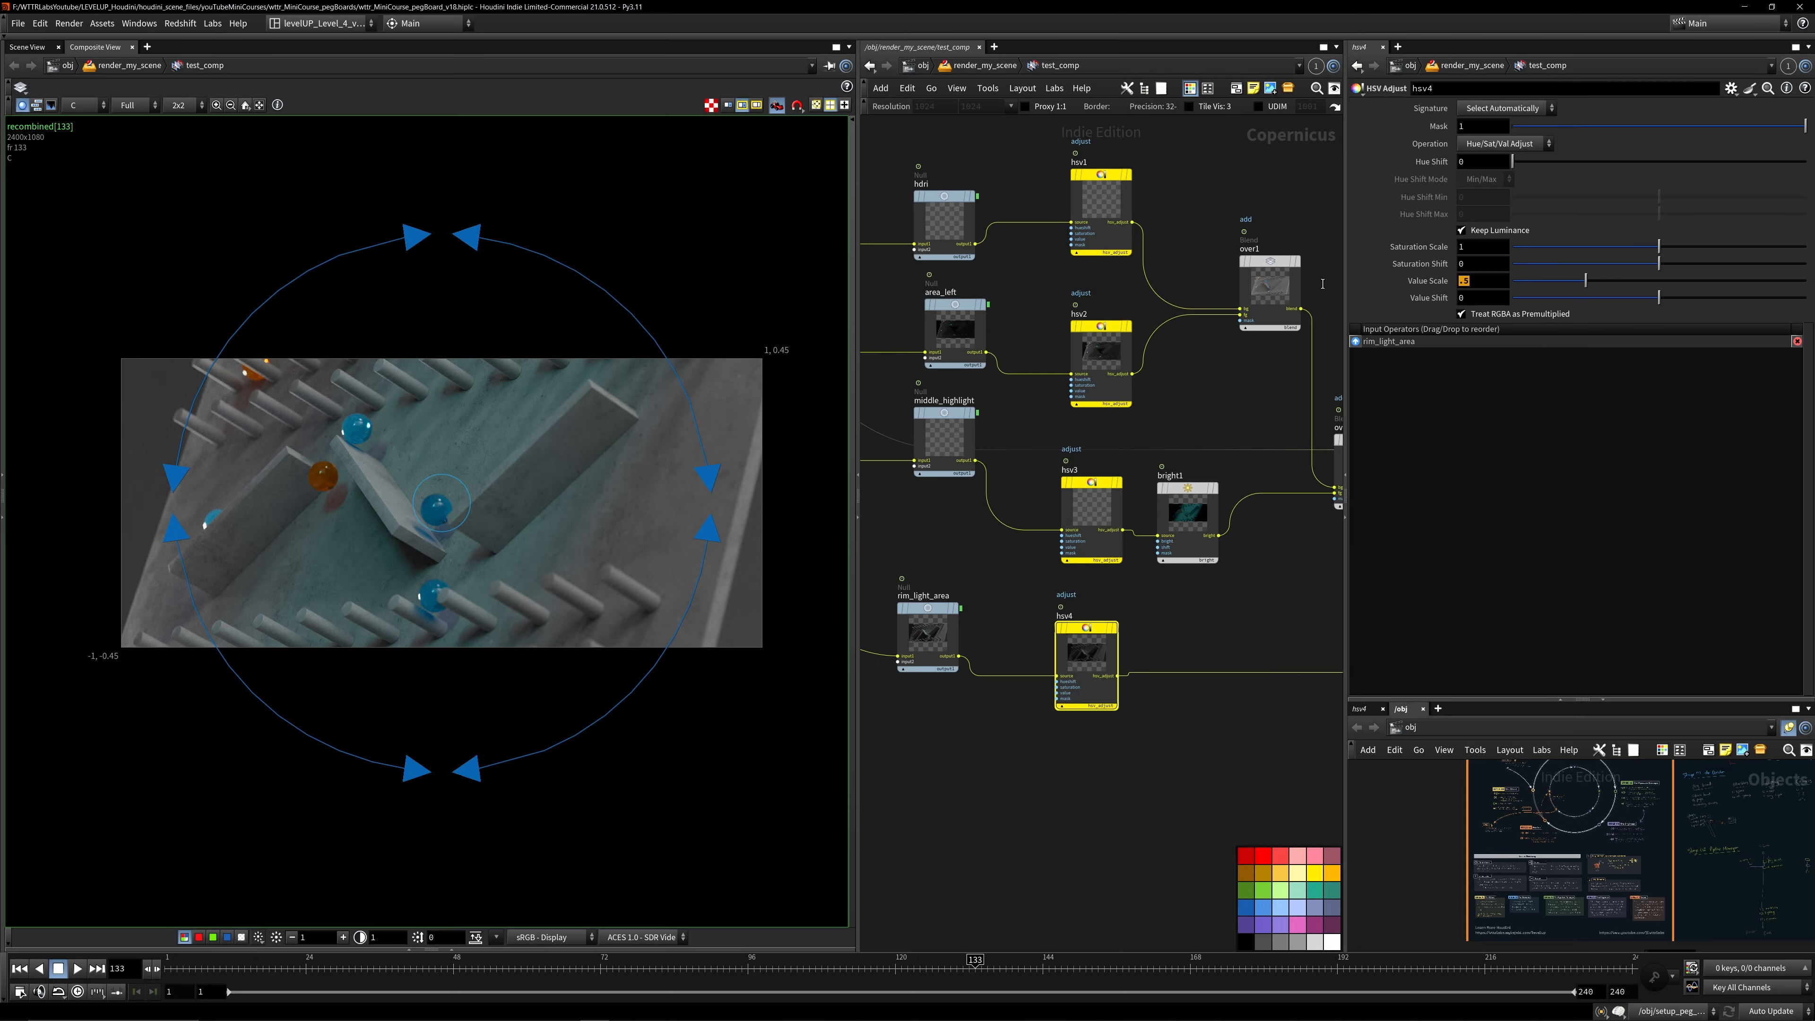
pyautogui.write('5')
pyautogui.press('Return')
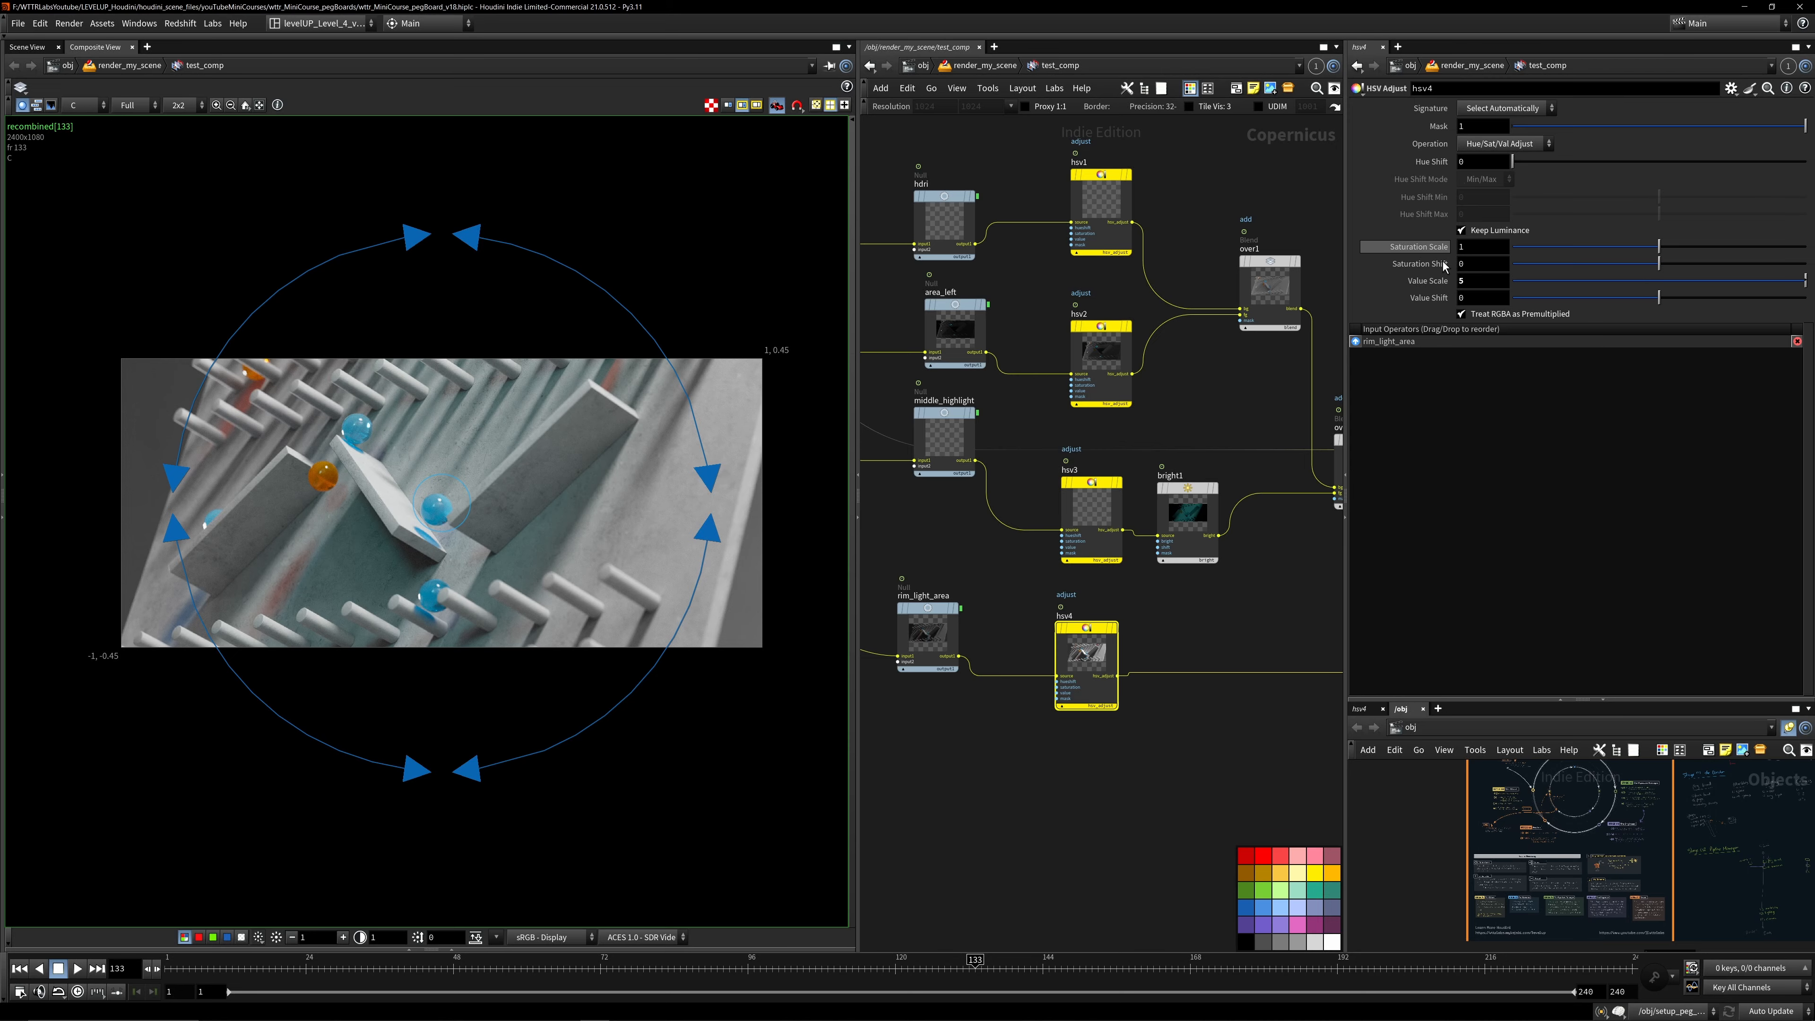
# - Try a Value Scale of 3 on the hsv4 node, then undo that change
pyautogui.doubleClick(1464, 280)
pyautogui.write('3')
pyautogui.press('Return')
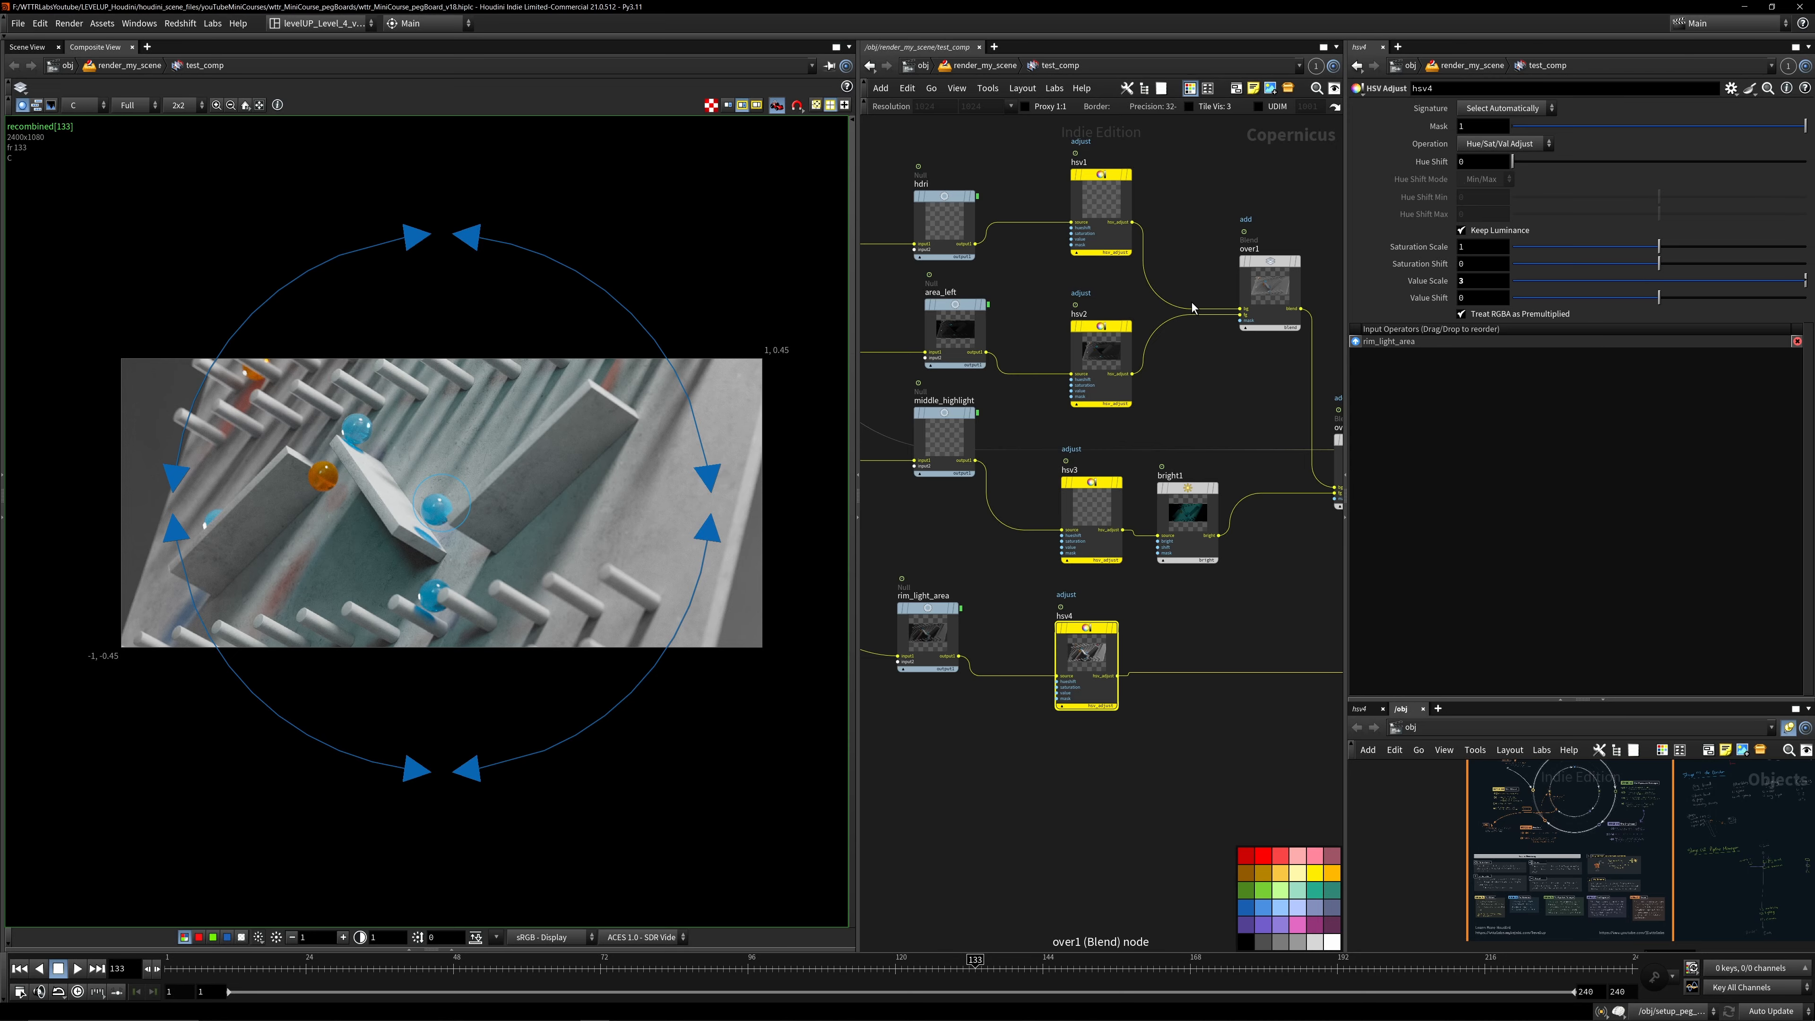
pyautogui.hotkey('ctrl', 'z')
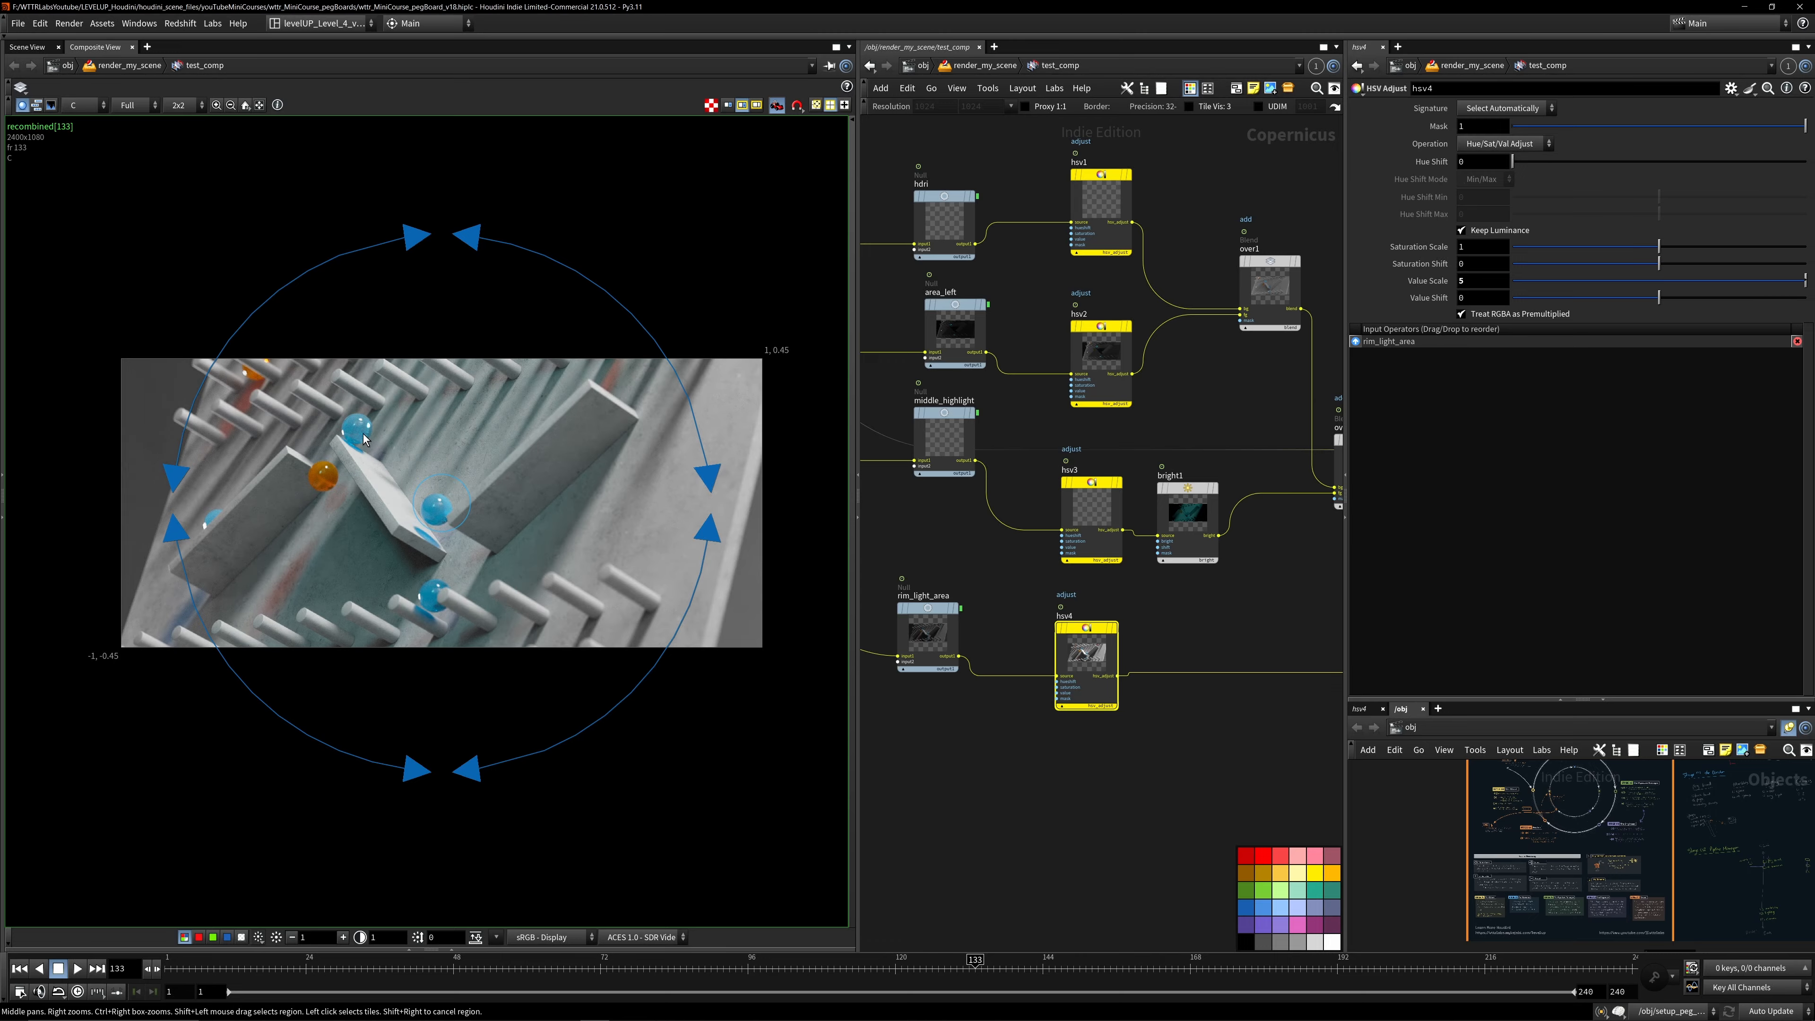
# - Inspect the recombined image up close and set the hsv4 node's Value Scale to 2
pyautogui.scroll(3, 486, 472)
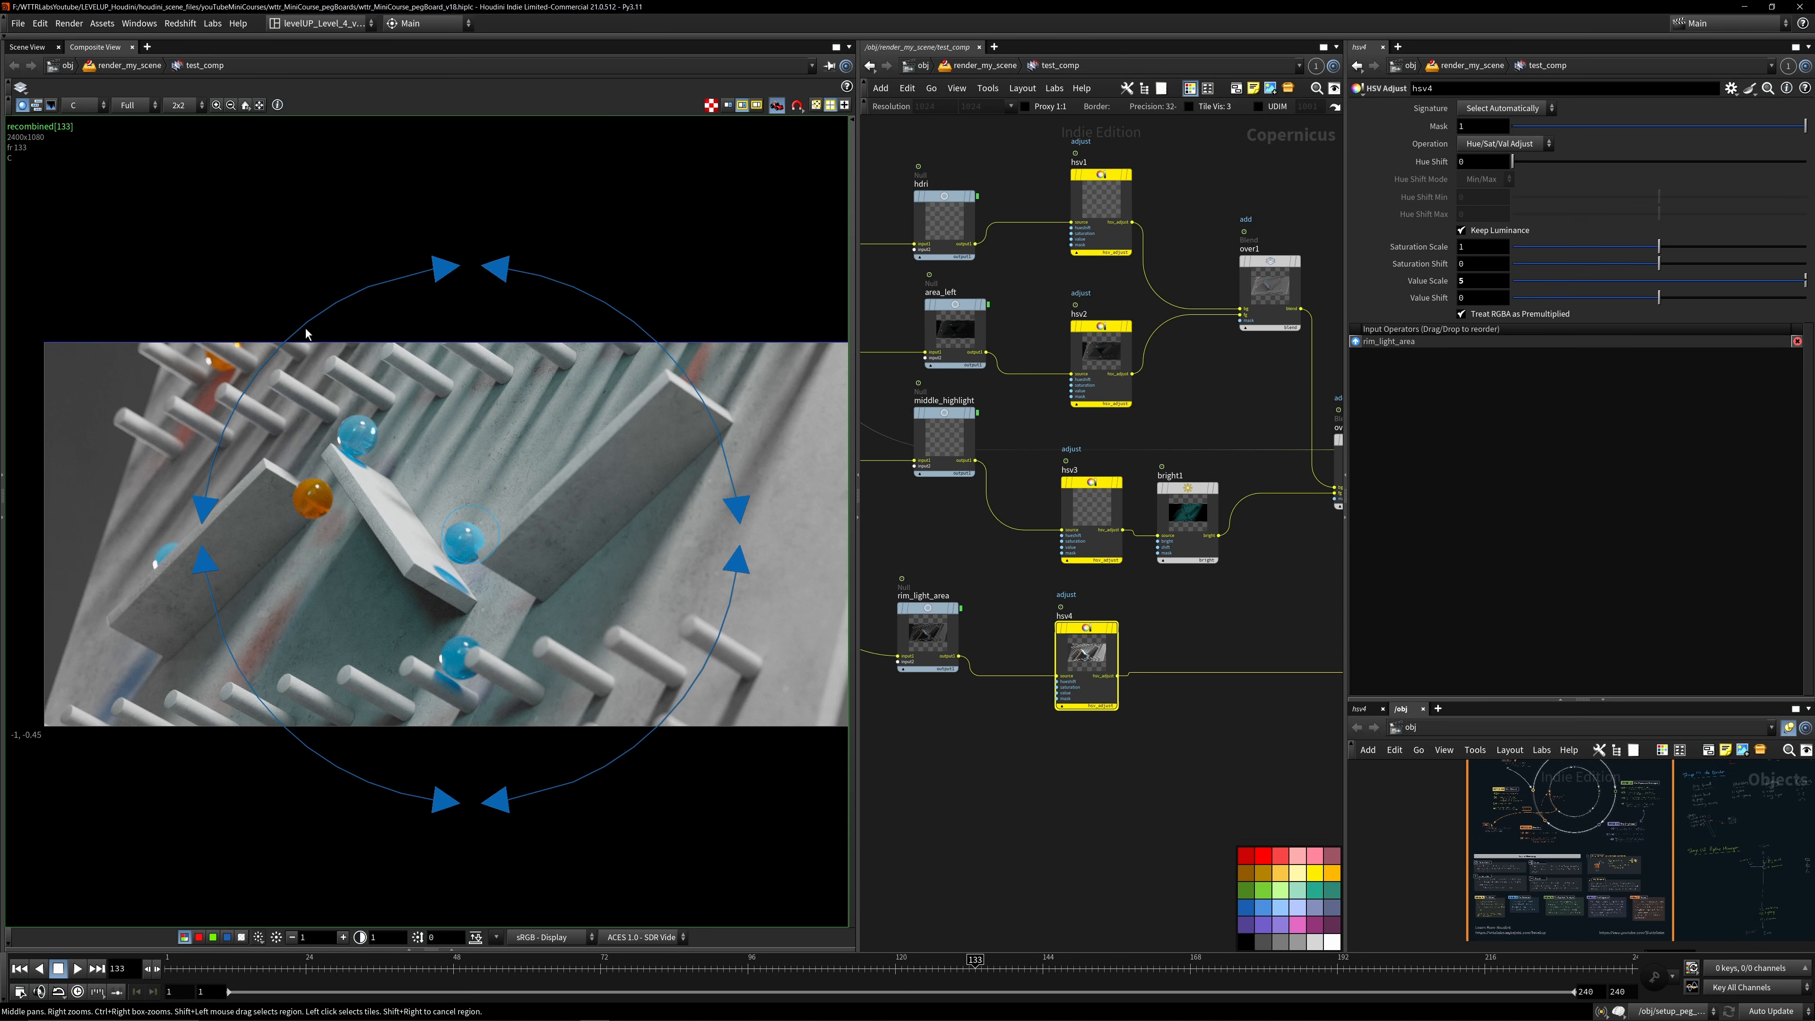
pyautogui.scroll(4, 356, 432)
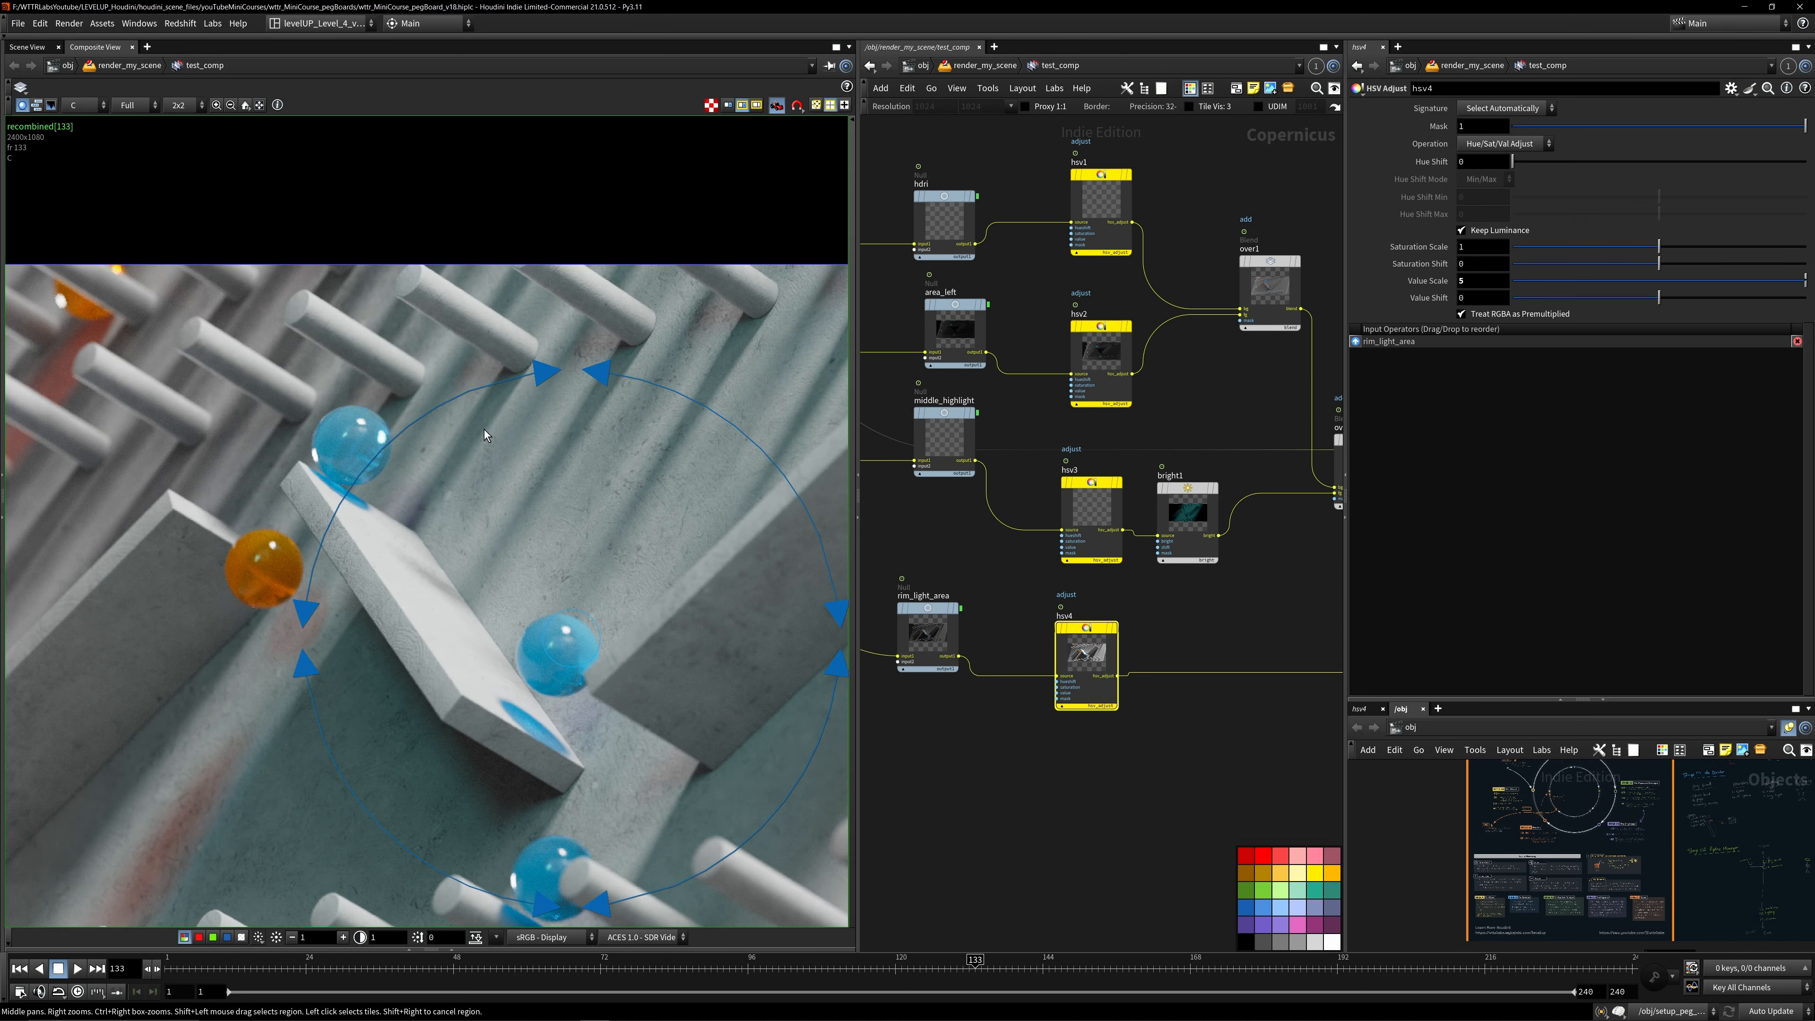
pyautogui.moveTo(74, 270); pyautogui.dragTo(264, 239, button='middle')
pyautogui.scroll(-3, 228, 297)
pyautogui.moveTo(510, 378); pyautogui.dragTo(256, 306, button='middle')
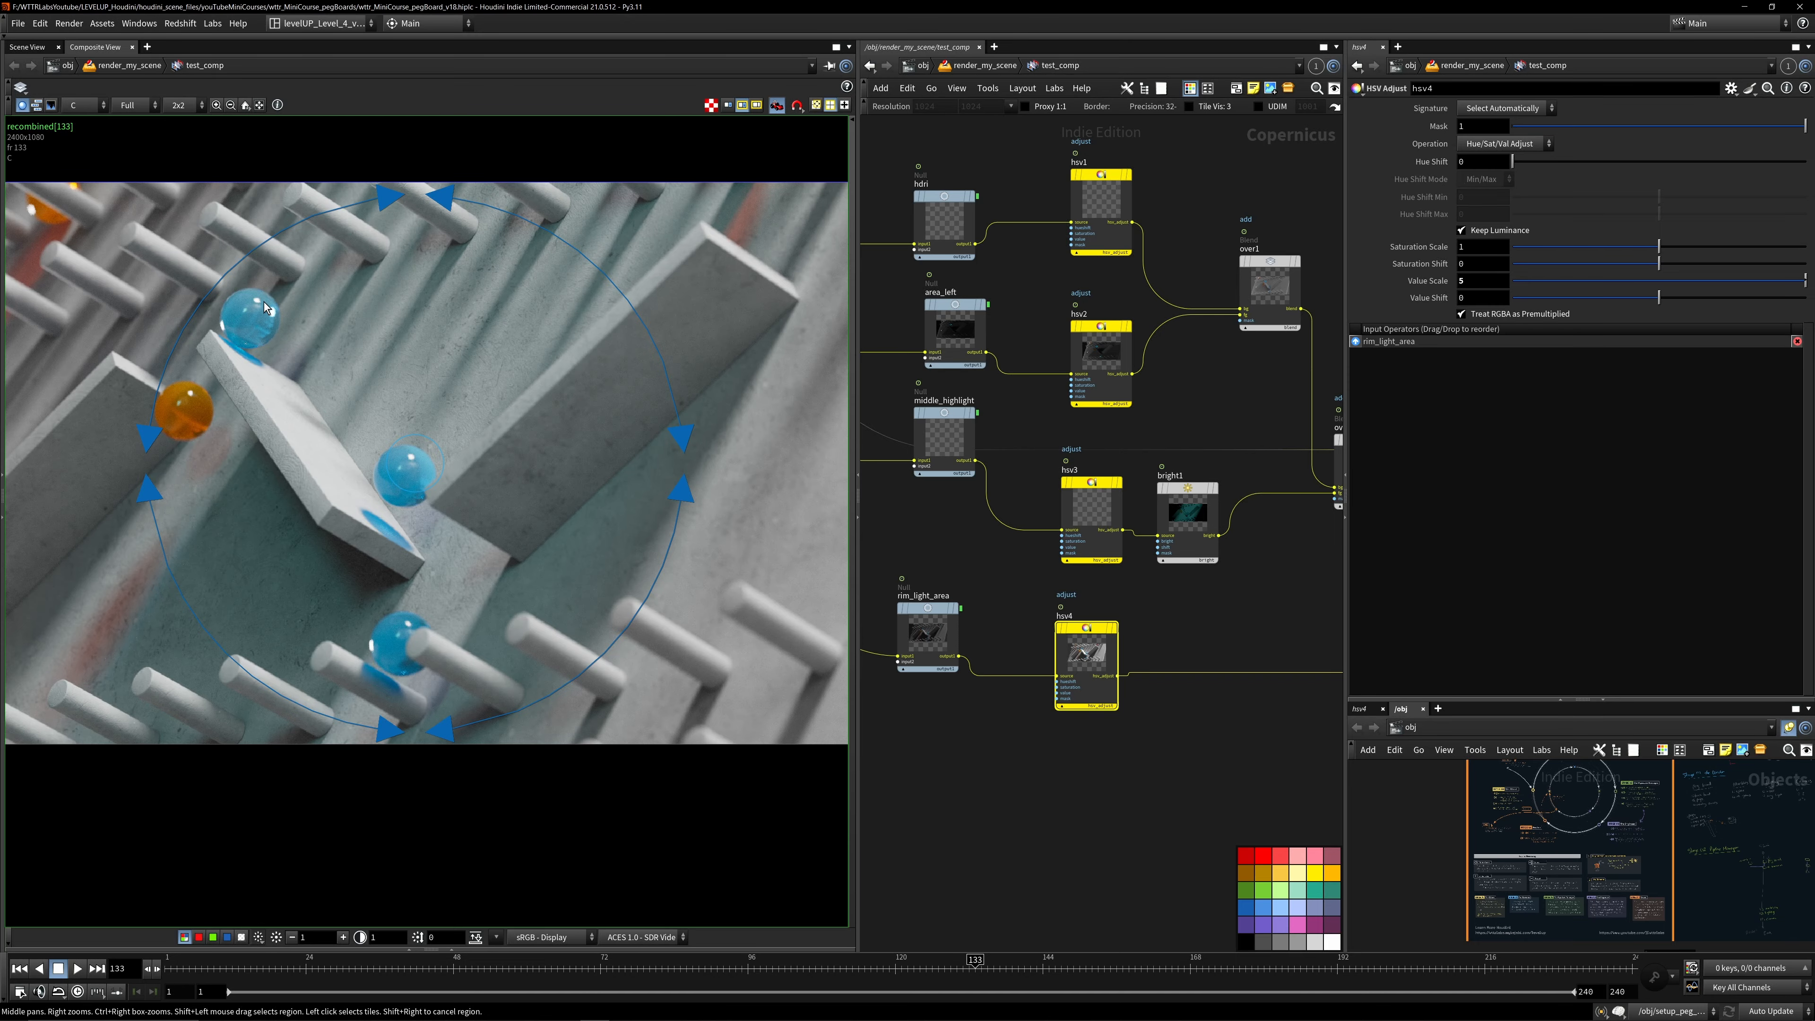
pyautogui.moveTo(1473, 282); pyautogui.dragTo(1183, 296)
pyautogui.write('2')
pyautogui.press('Return')
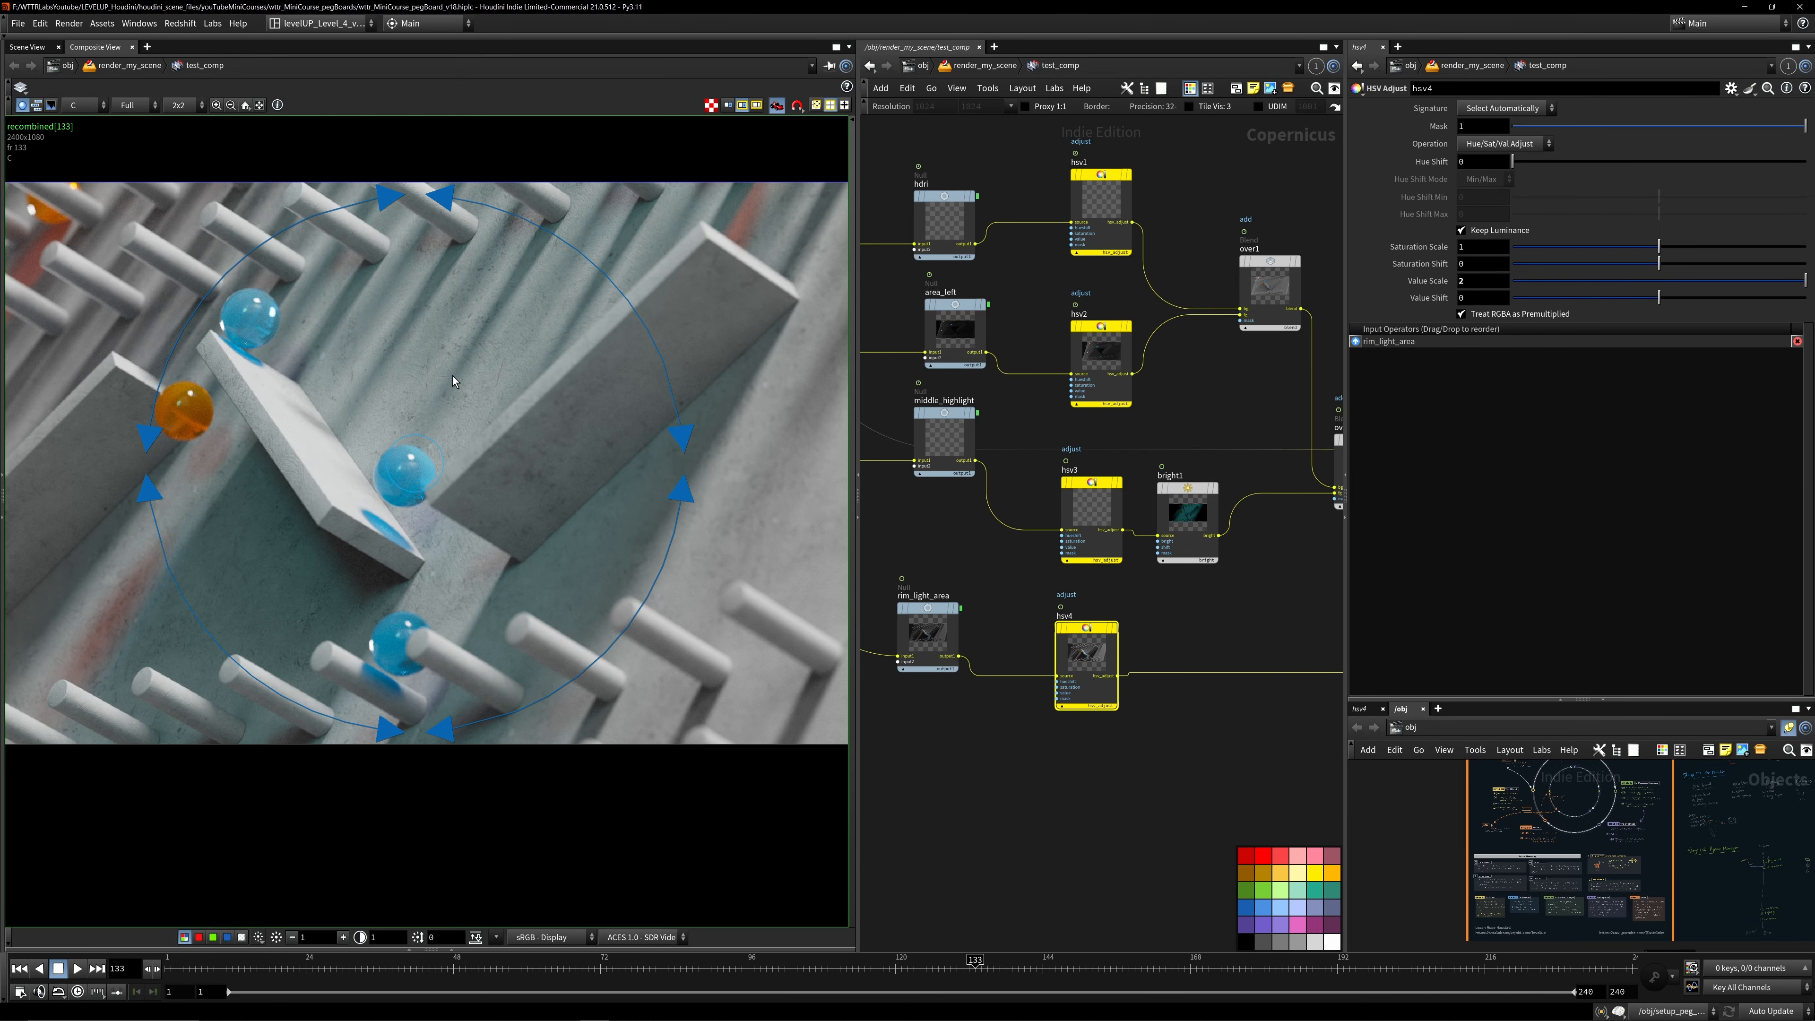
# - Display the switch1 node and add a ROP Image Output node beside it
pyautogui.scroll(-4, 425, 376)
pyautogui.moveTo(1209, 592); pyautogui.dragTo(929, 429, button='middle')
pyautogui.click(1187, 469)
pyautogui.moveTo(915, 596)
pyautogui.mouseDown(button='middle')
pyautogui.moveTo(1191, 615)
pyautogui.moveTo(919, 596)
pyautogui.mouseUp(button='middle')
pyautogui.press('Tab')
pyautogui.write('rop')
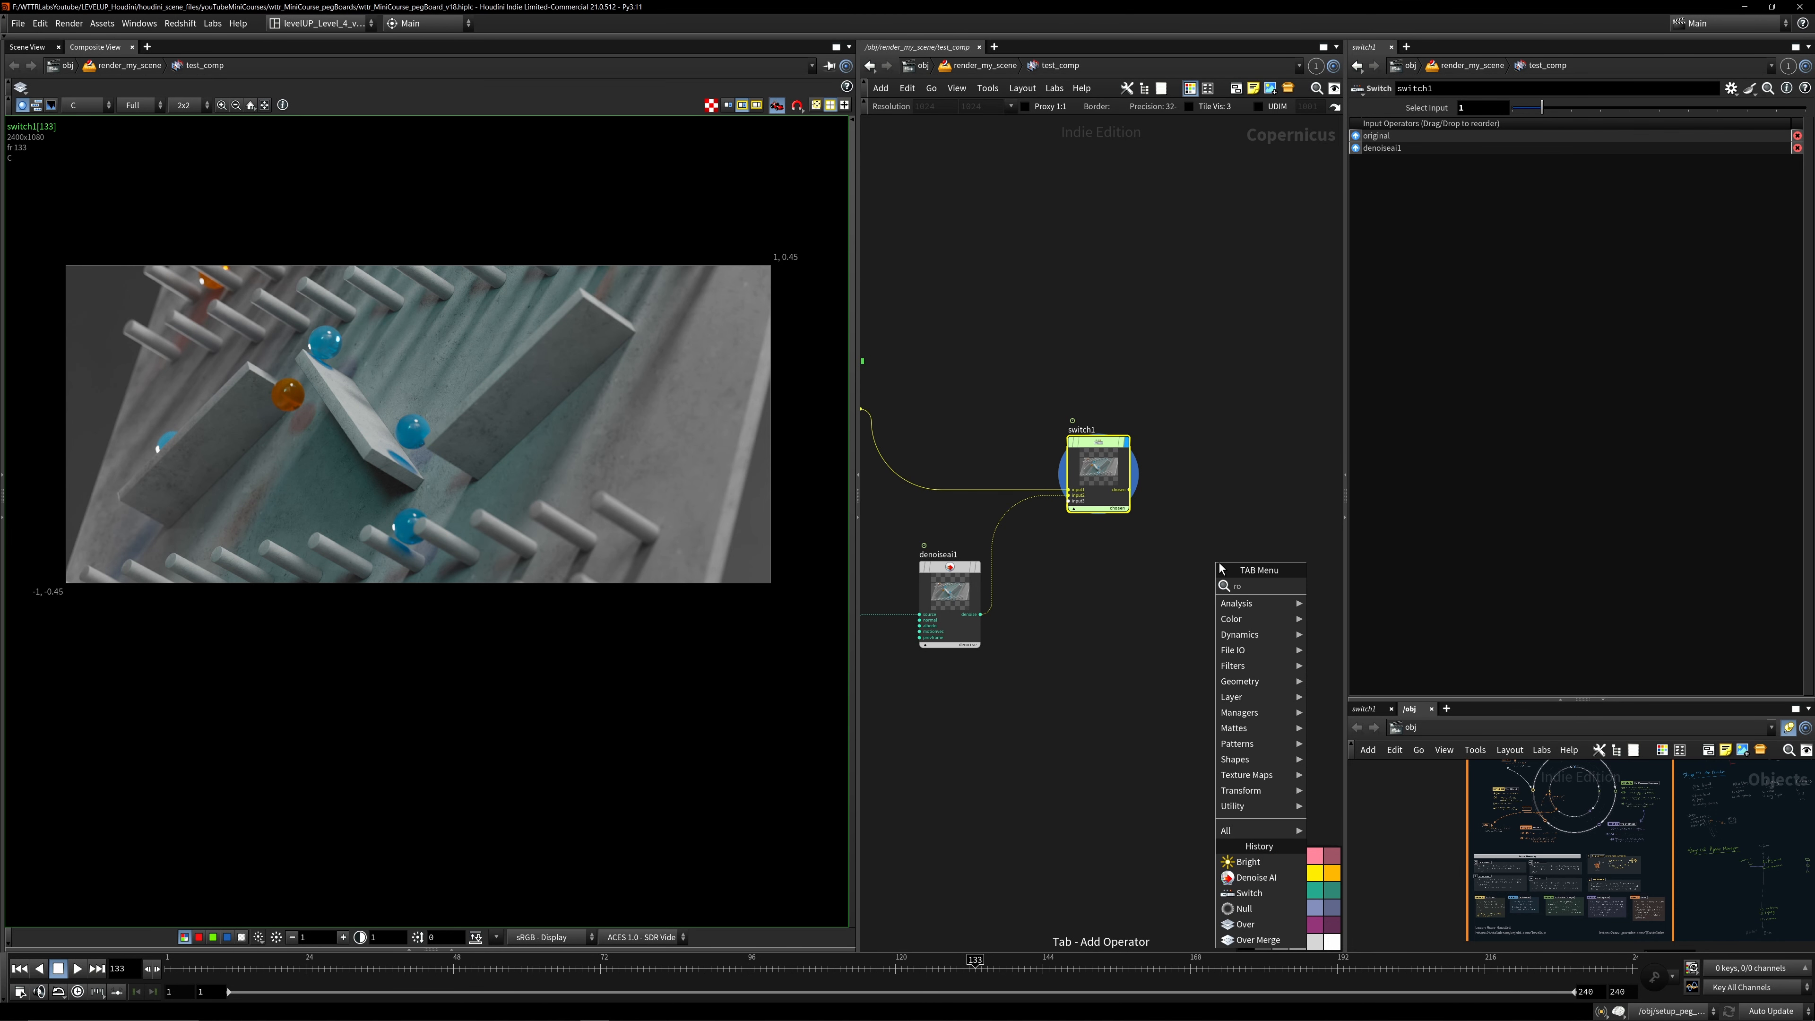
pyautogui.press('Return')
pyautogui.click(1202, 447)
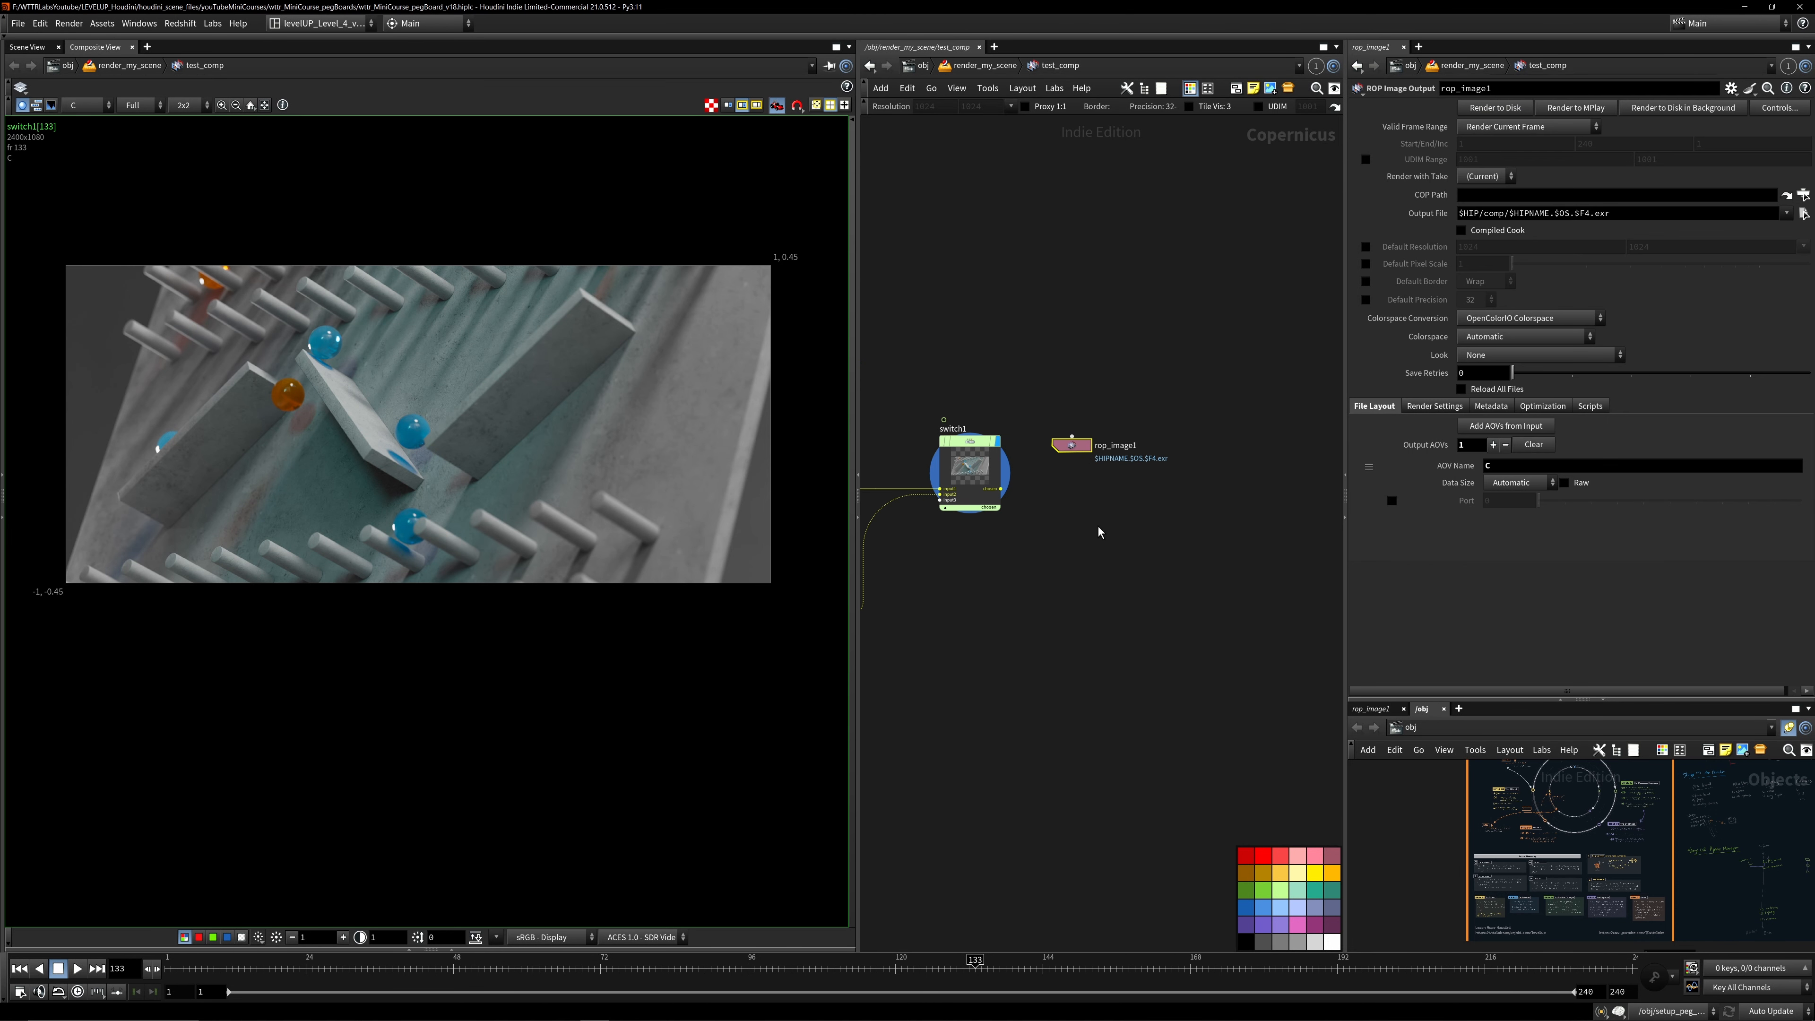
# - Add a Null node fed by switch1's output and rename it EXPORT_ME
pyautogui.scroll(1, 1031, 498)
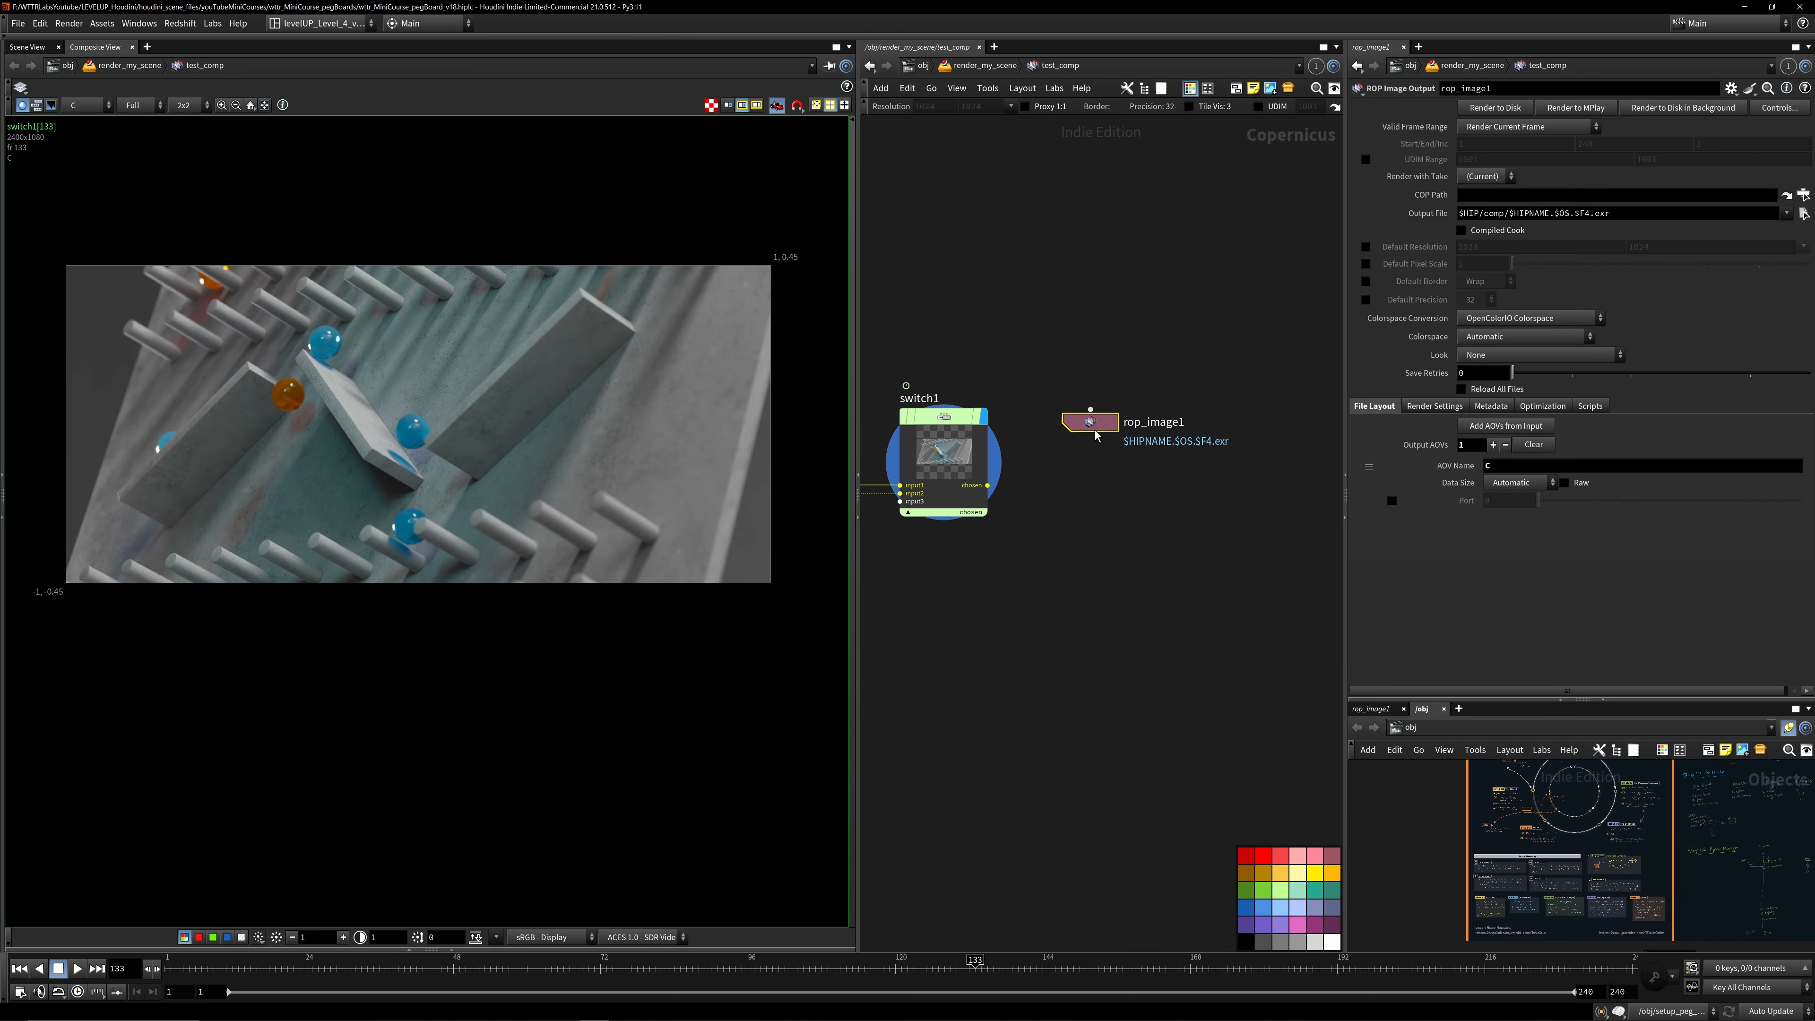
pyautogui.moveTo(1093, 425); pyautogui.dragTo(1206, 434)
pyautogui.scroll(1, 1162, 519)
pyautogui.press('Tab')
pyautogui.press('Return')
pyautogui.click(1158, 545)
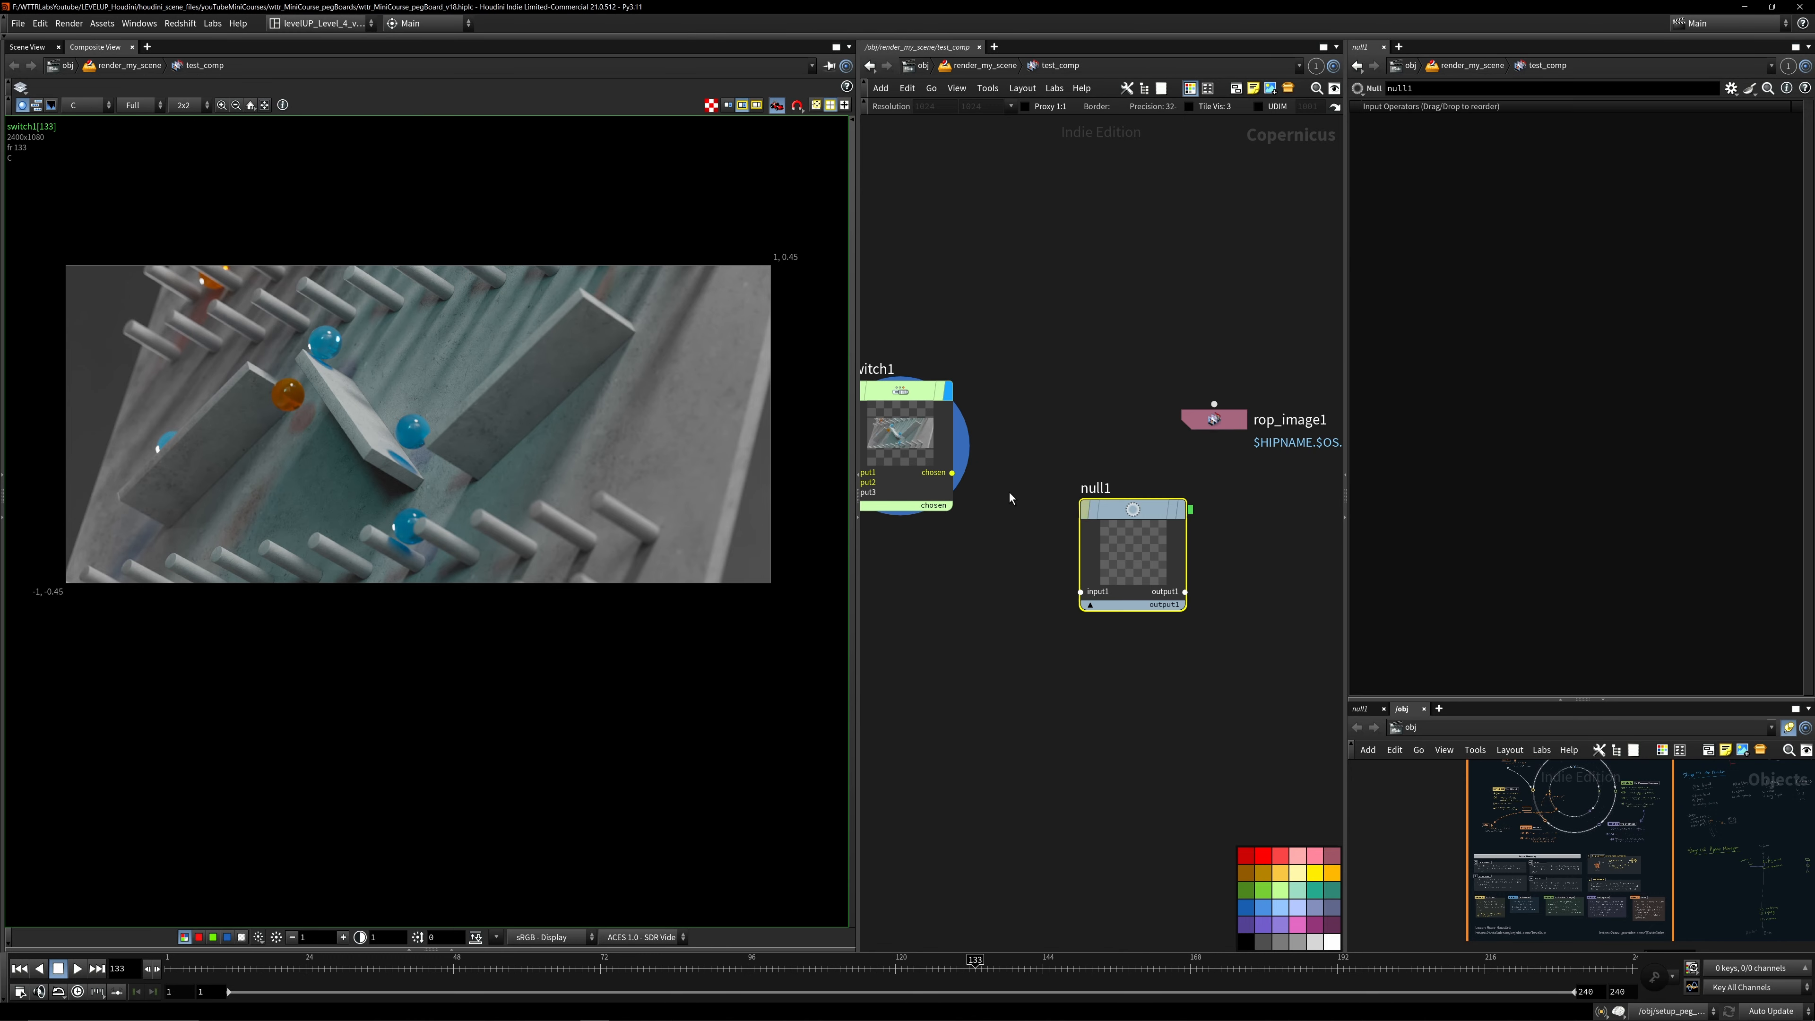
pyautogui.moveTo(952, 473); pyautogui.dragTo(1133, 591)
pyautogui.doubleClick(1106, 487)
pyautogui.write('EXPORT_ME')
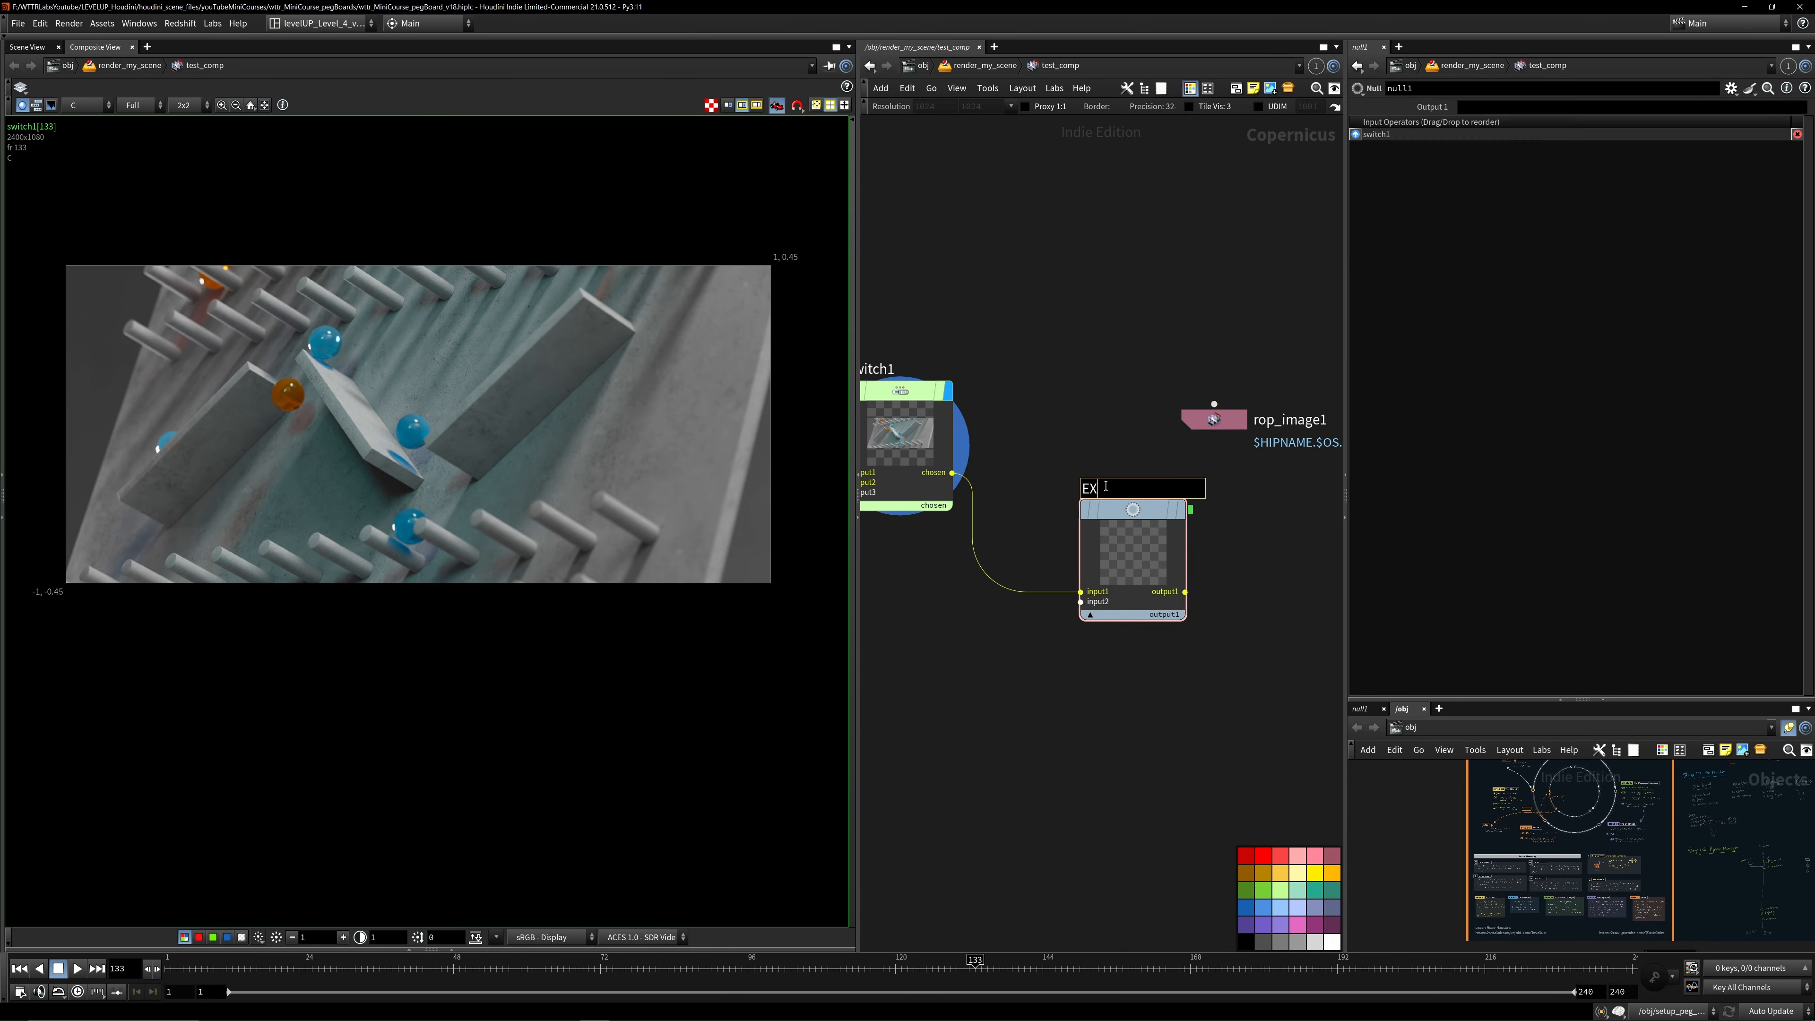
pyautogui.press('Return')
# - Assign EXPORT_ME as the COP Path of rop_image1 and line the two nodes up in a row
pyautogui.moveTo(1126, 374); pyautogui.dragTo(1238, 477)
pyautogui.moveTo(1250, 532); pyautogui.dragTo(1167, 612, button='middle')
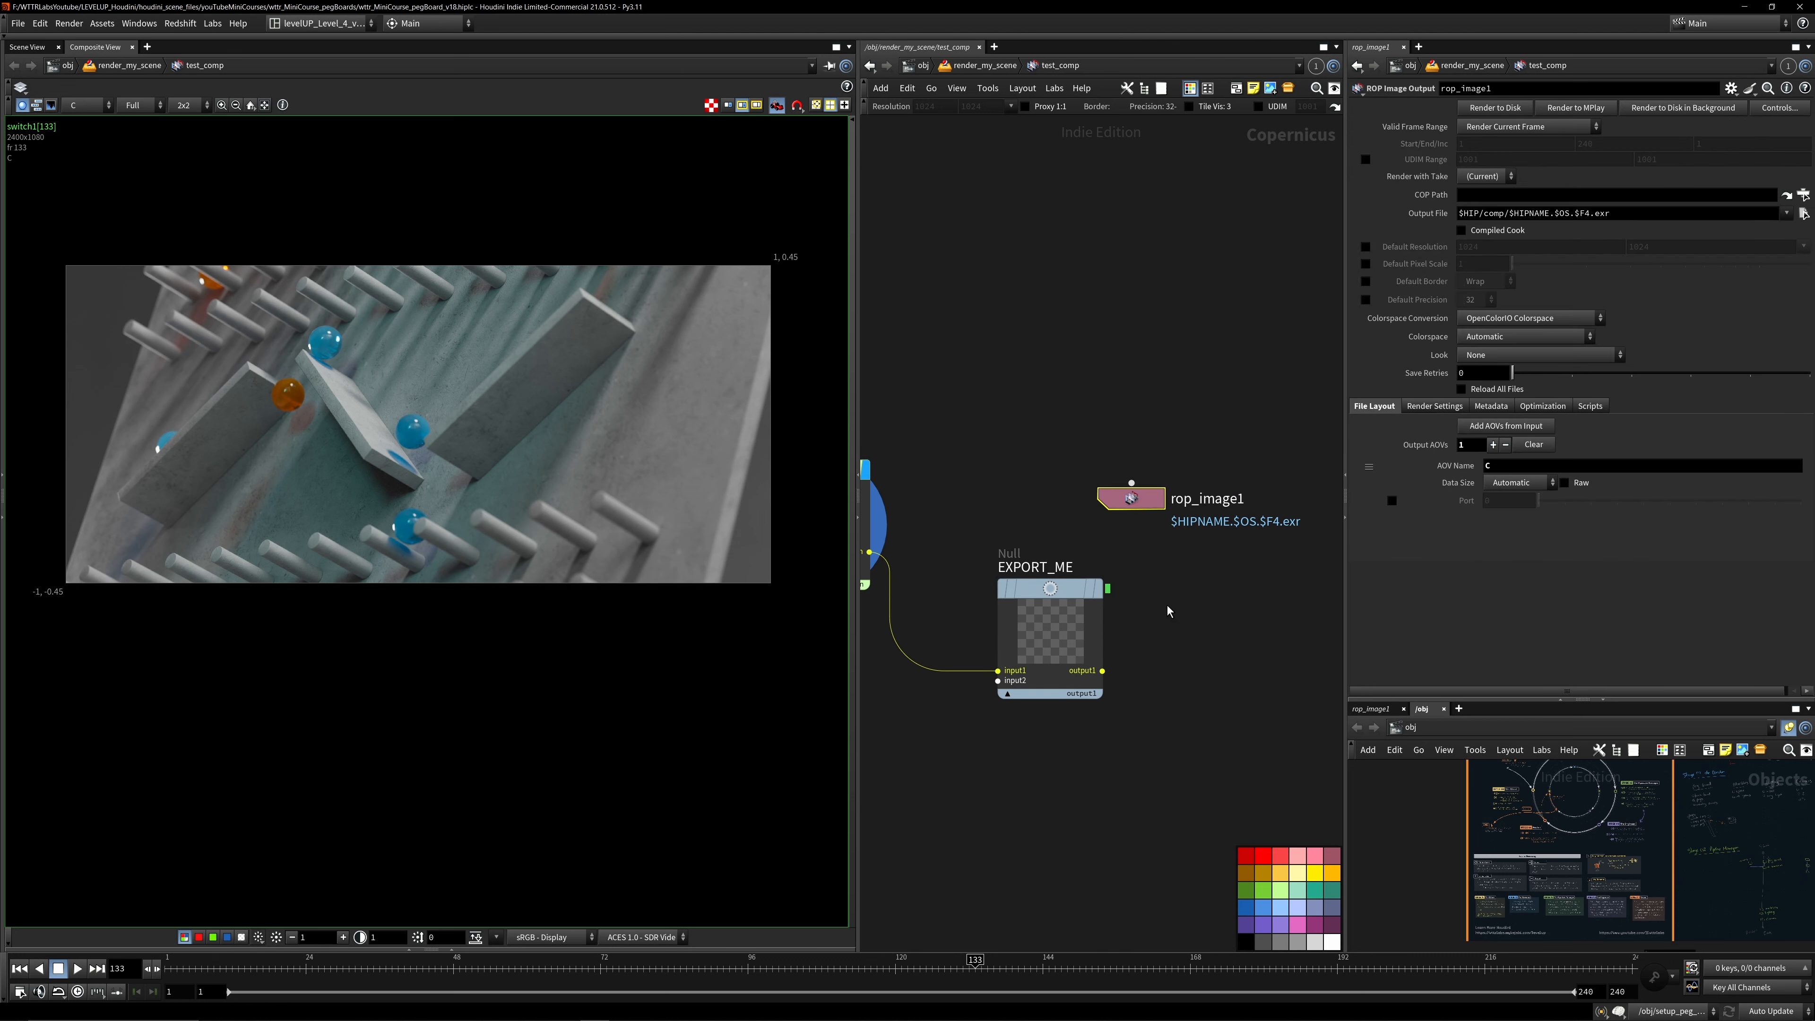
pyautogui.moveTo(1125, 503); pyautogui.dragTo(1160, 496)
pyautogui.moveTo(1075, 588); pyautogui.dragTo(1523, 195)
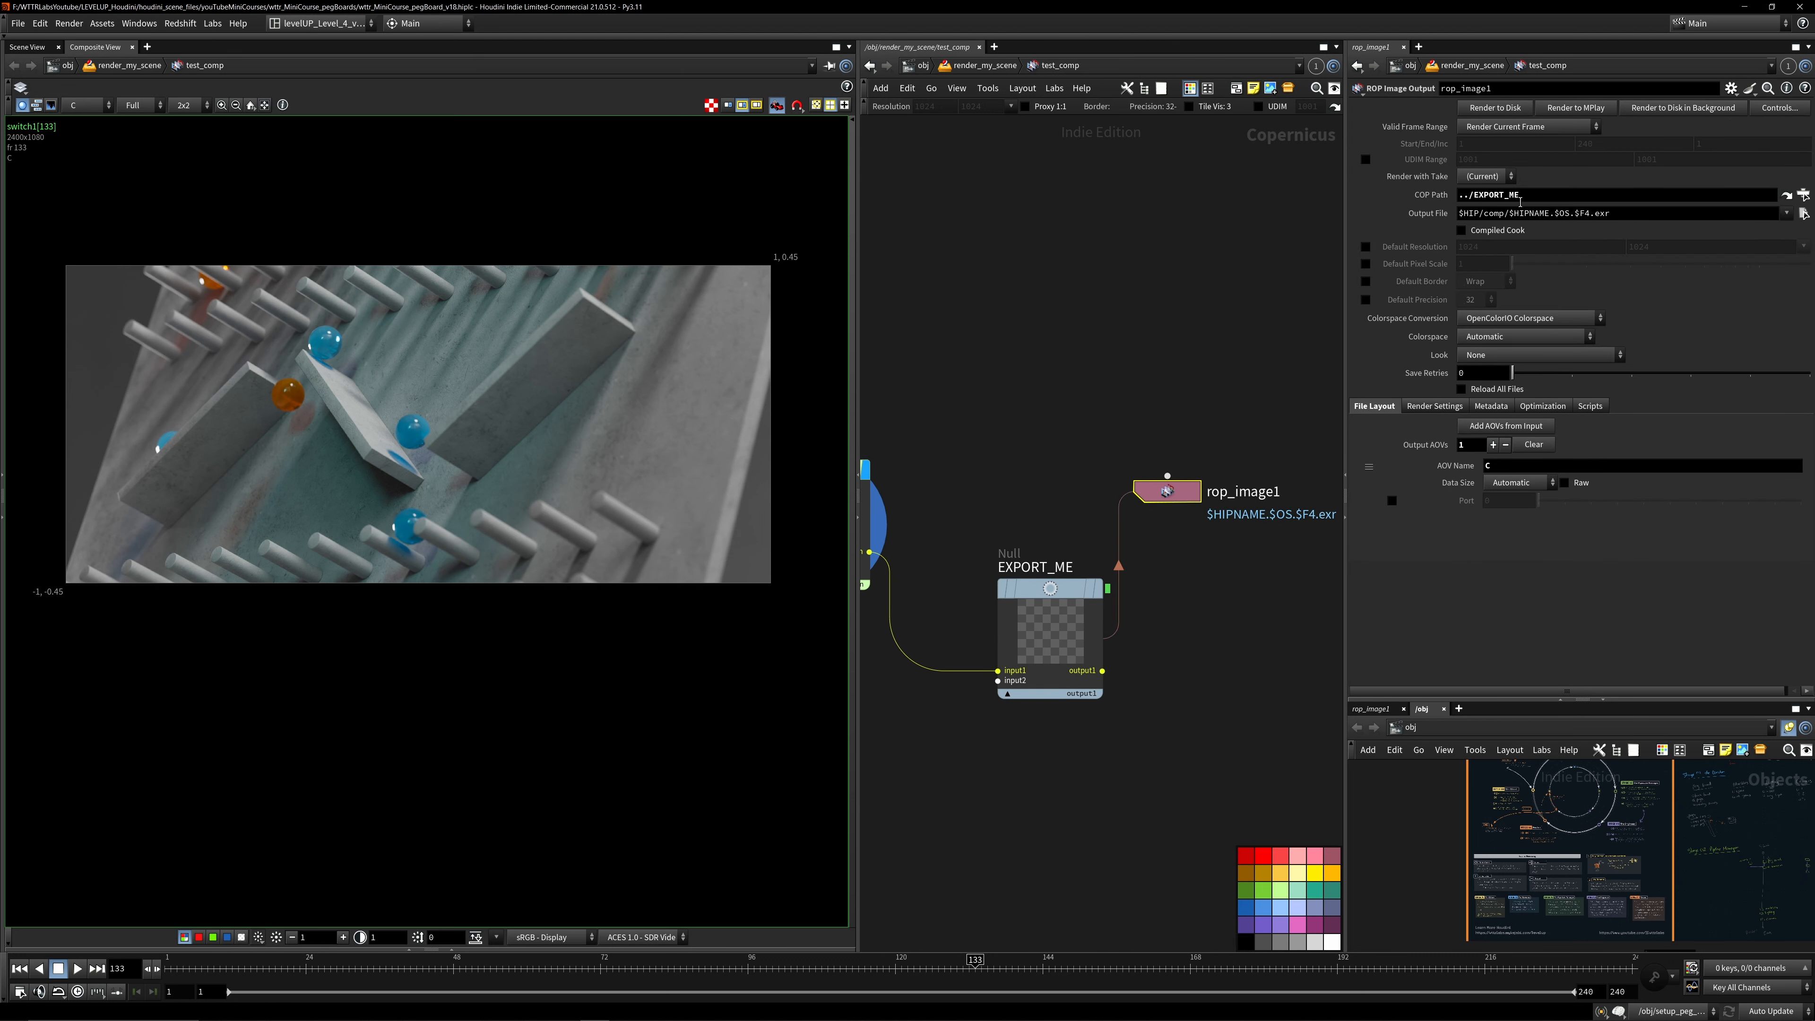
pyautogui.moveTo(1300, 340); pyautogui.dragTo(1254, 363, button='middle')
pyautogui.moveTo(1119, 523); pyautogui.dragTo(1213, 597)
pyautogui.moveTo(996, 631); pyautogui.dragTo(1026, 556)
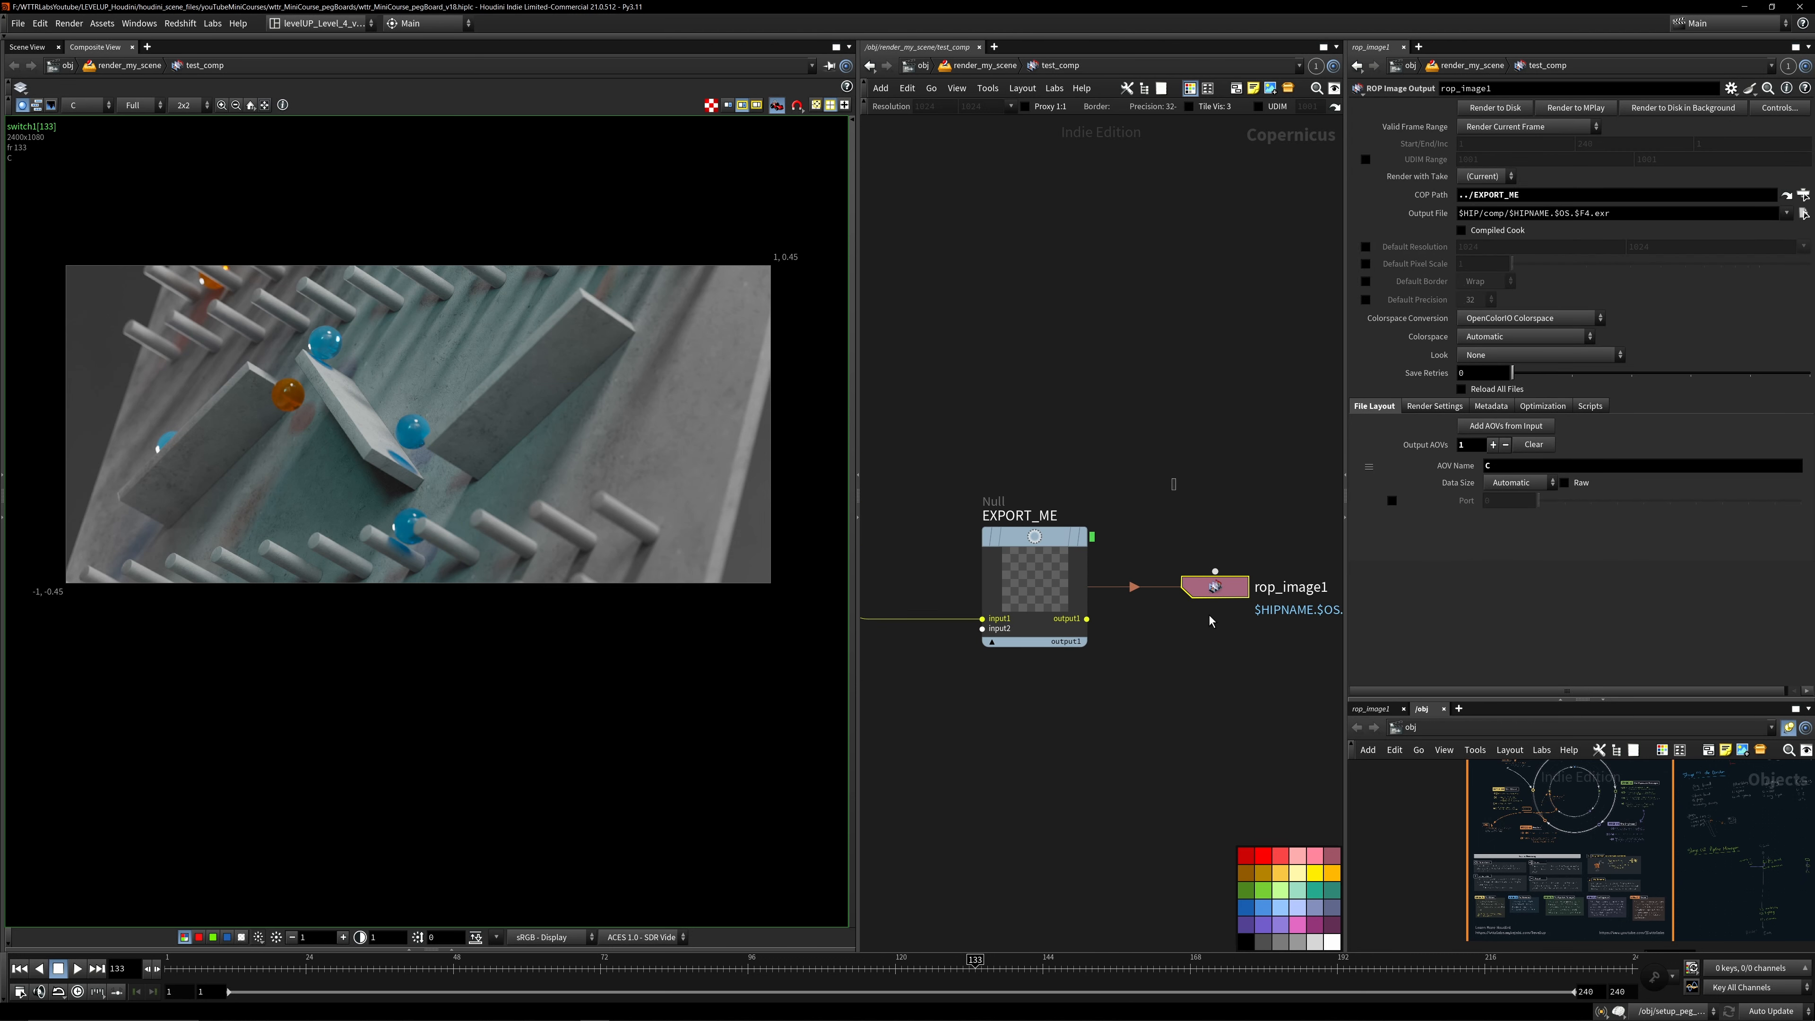
# - Set the Valid Frame Range of rop_image1 to Render Frame Range
pyautogui.moveTo(1261, 584); pyautogui.dragTo(1260, 525, button='middle')
pyautogui.click(1522, 128)
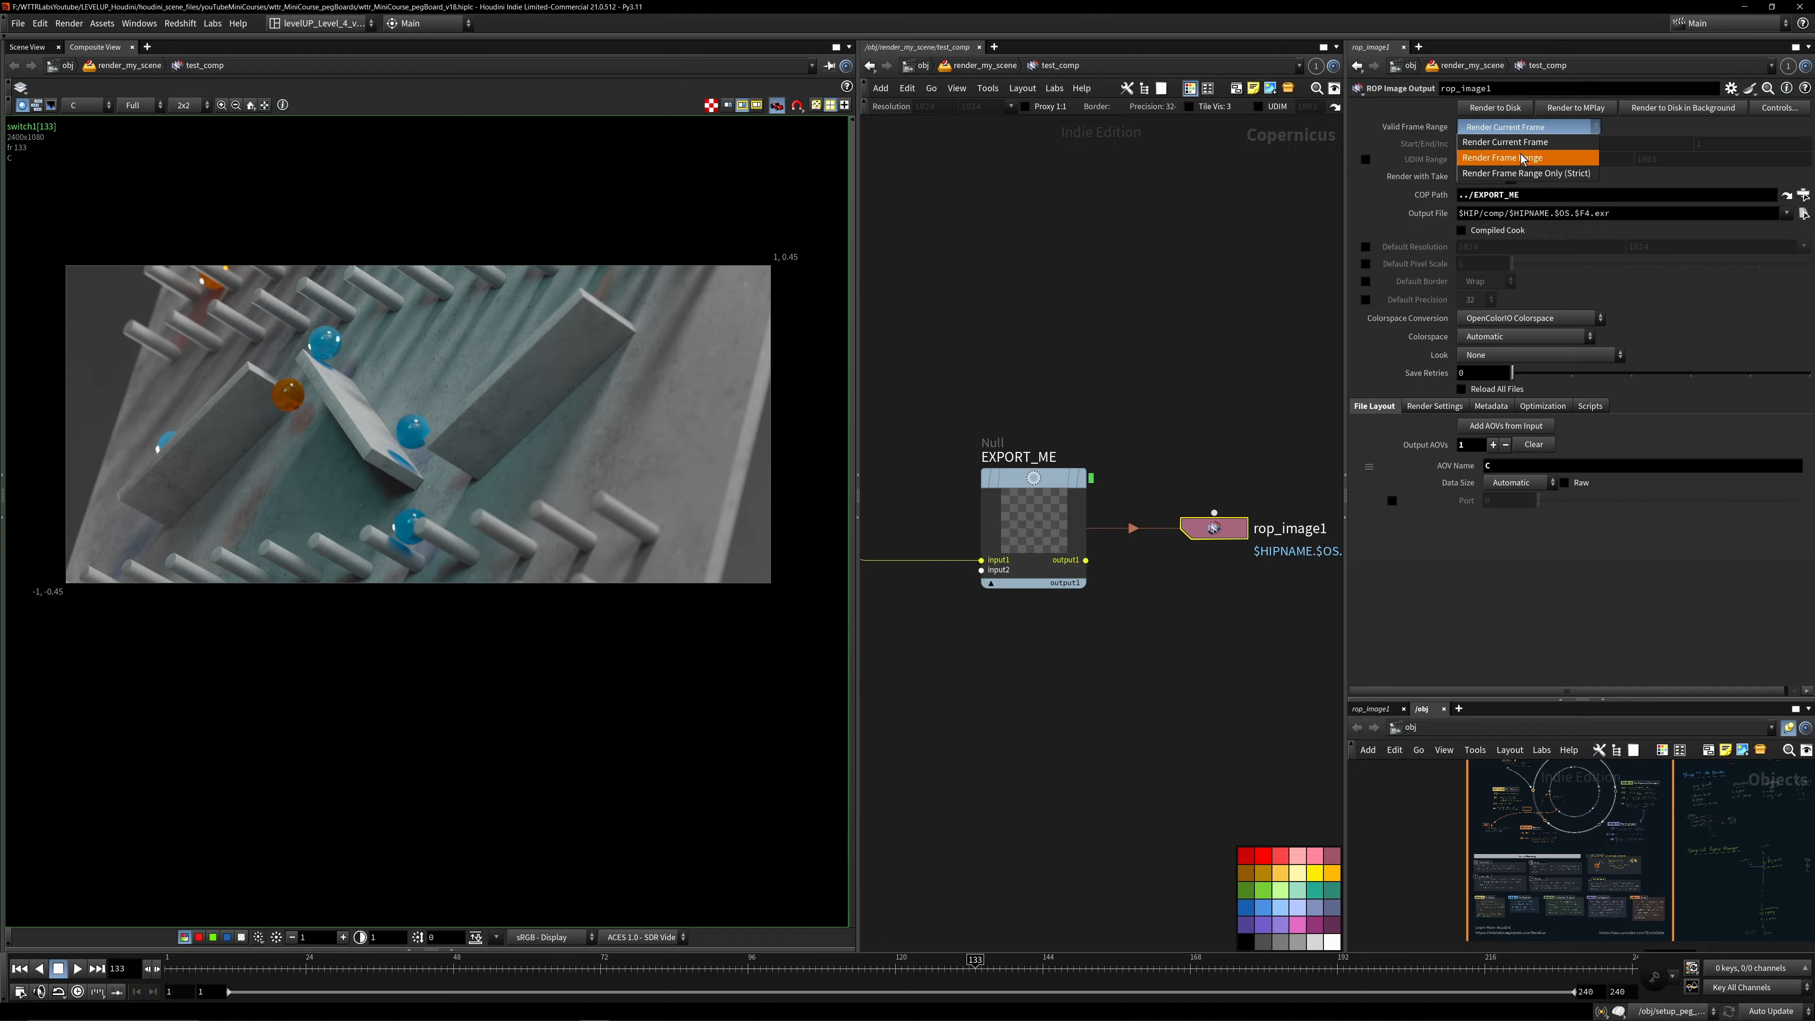
pyautogui.click(1502, 157)
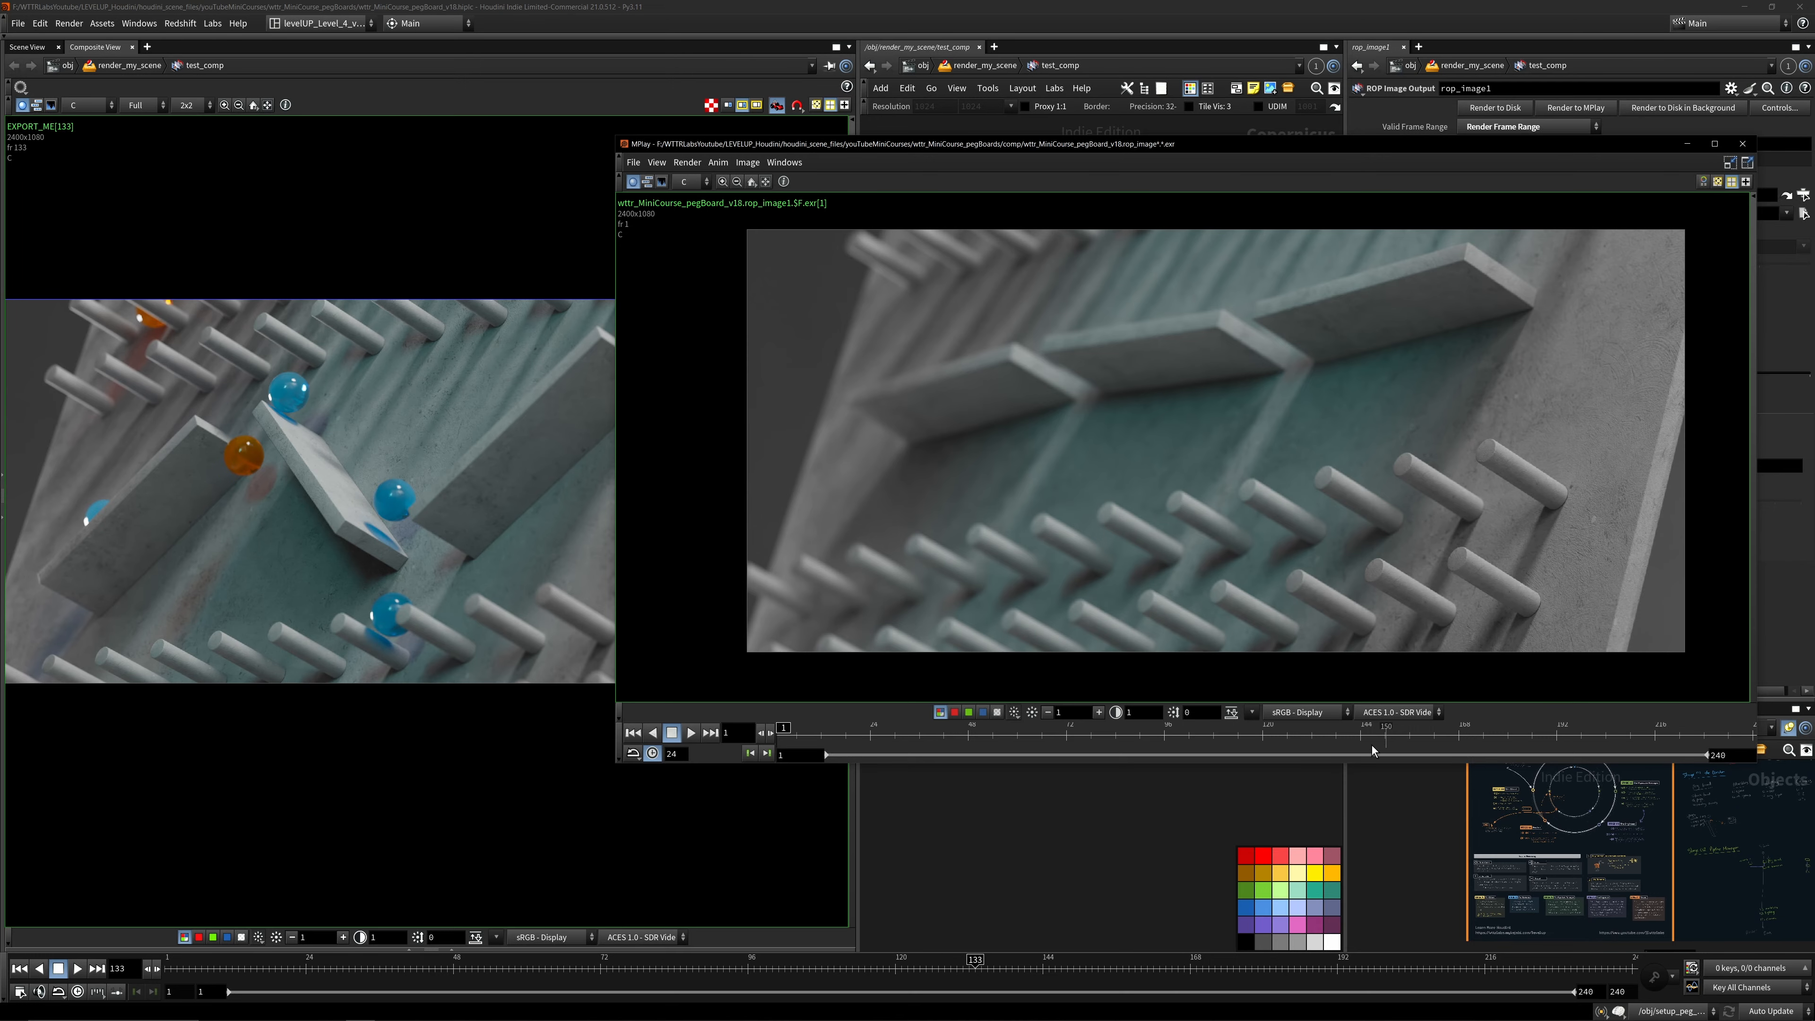
# - Set the start of the MPlay frame range to 1 and play the rendered EXR sequence
pyautogui.moveTo(1373, 753); pyautogui.dragTo(648, 759)
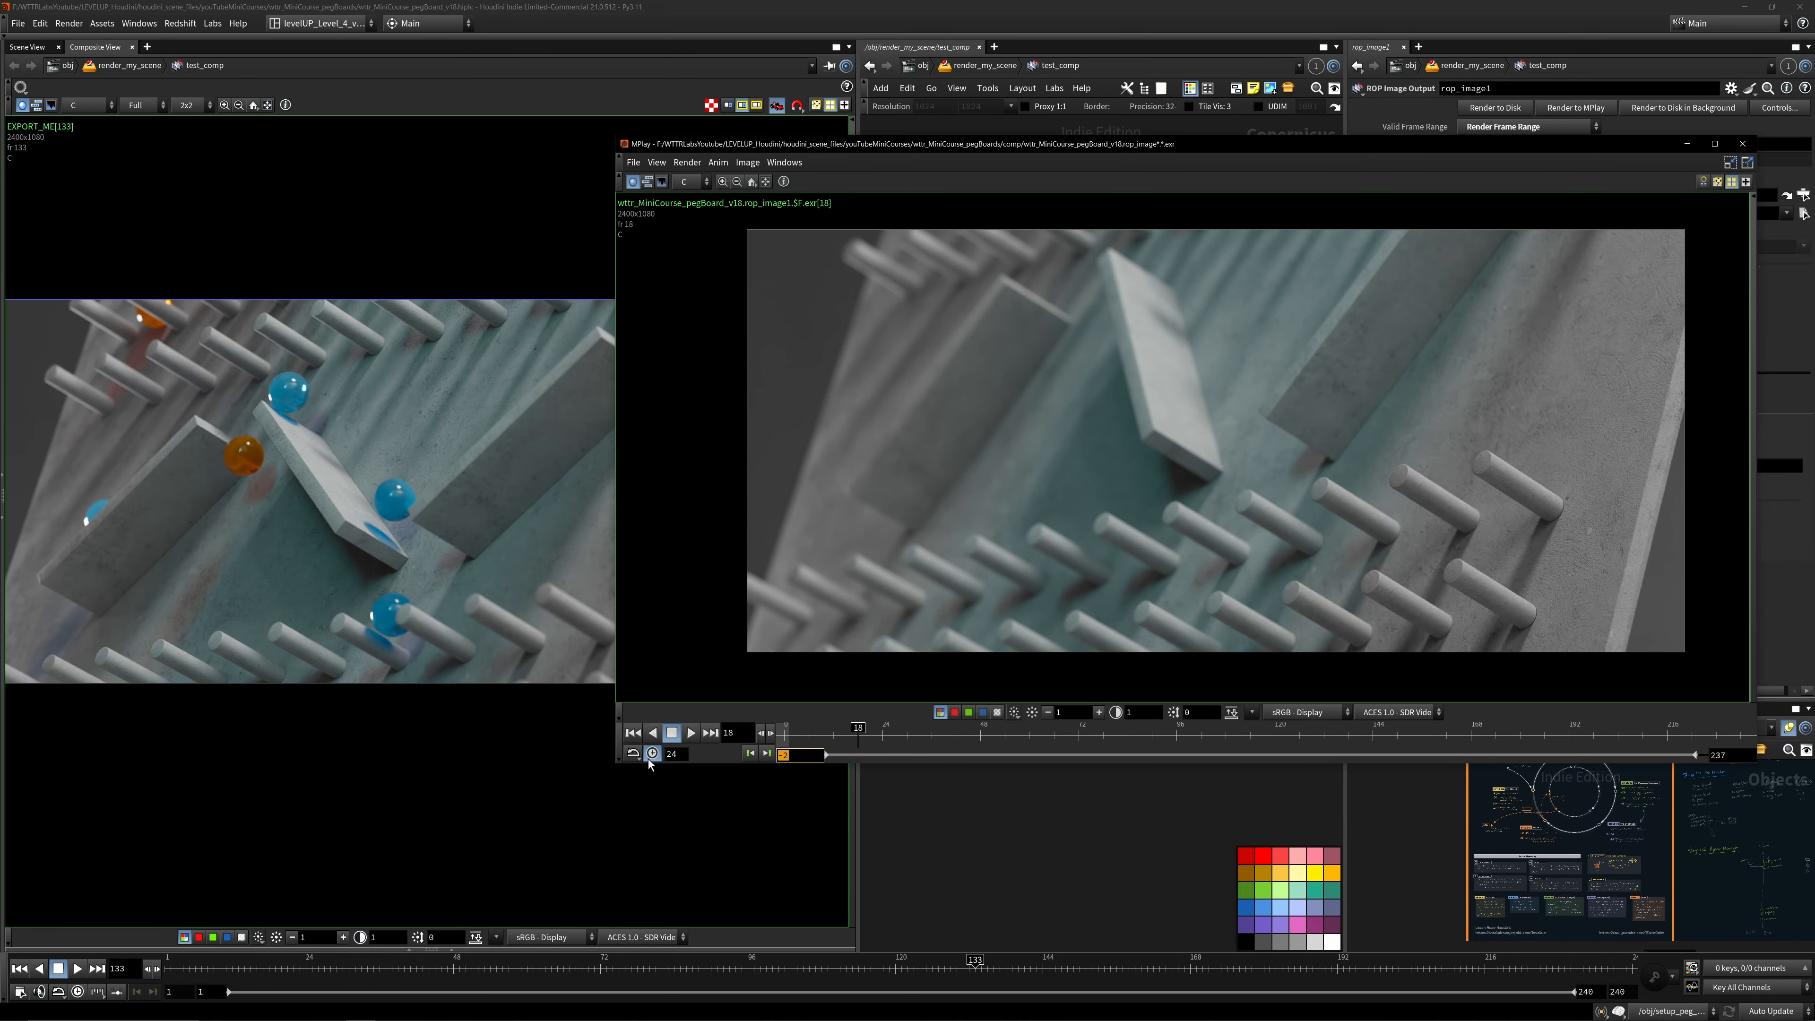
pyautogui.write('1')
pyautogui.press('Return')
pyautogui.click(695, 735)
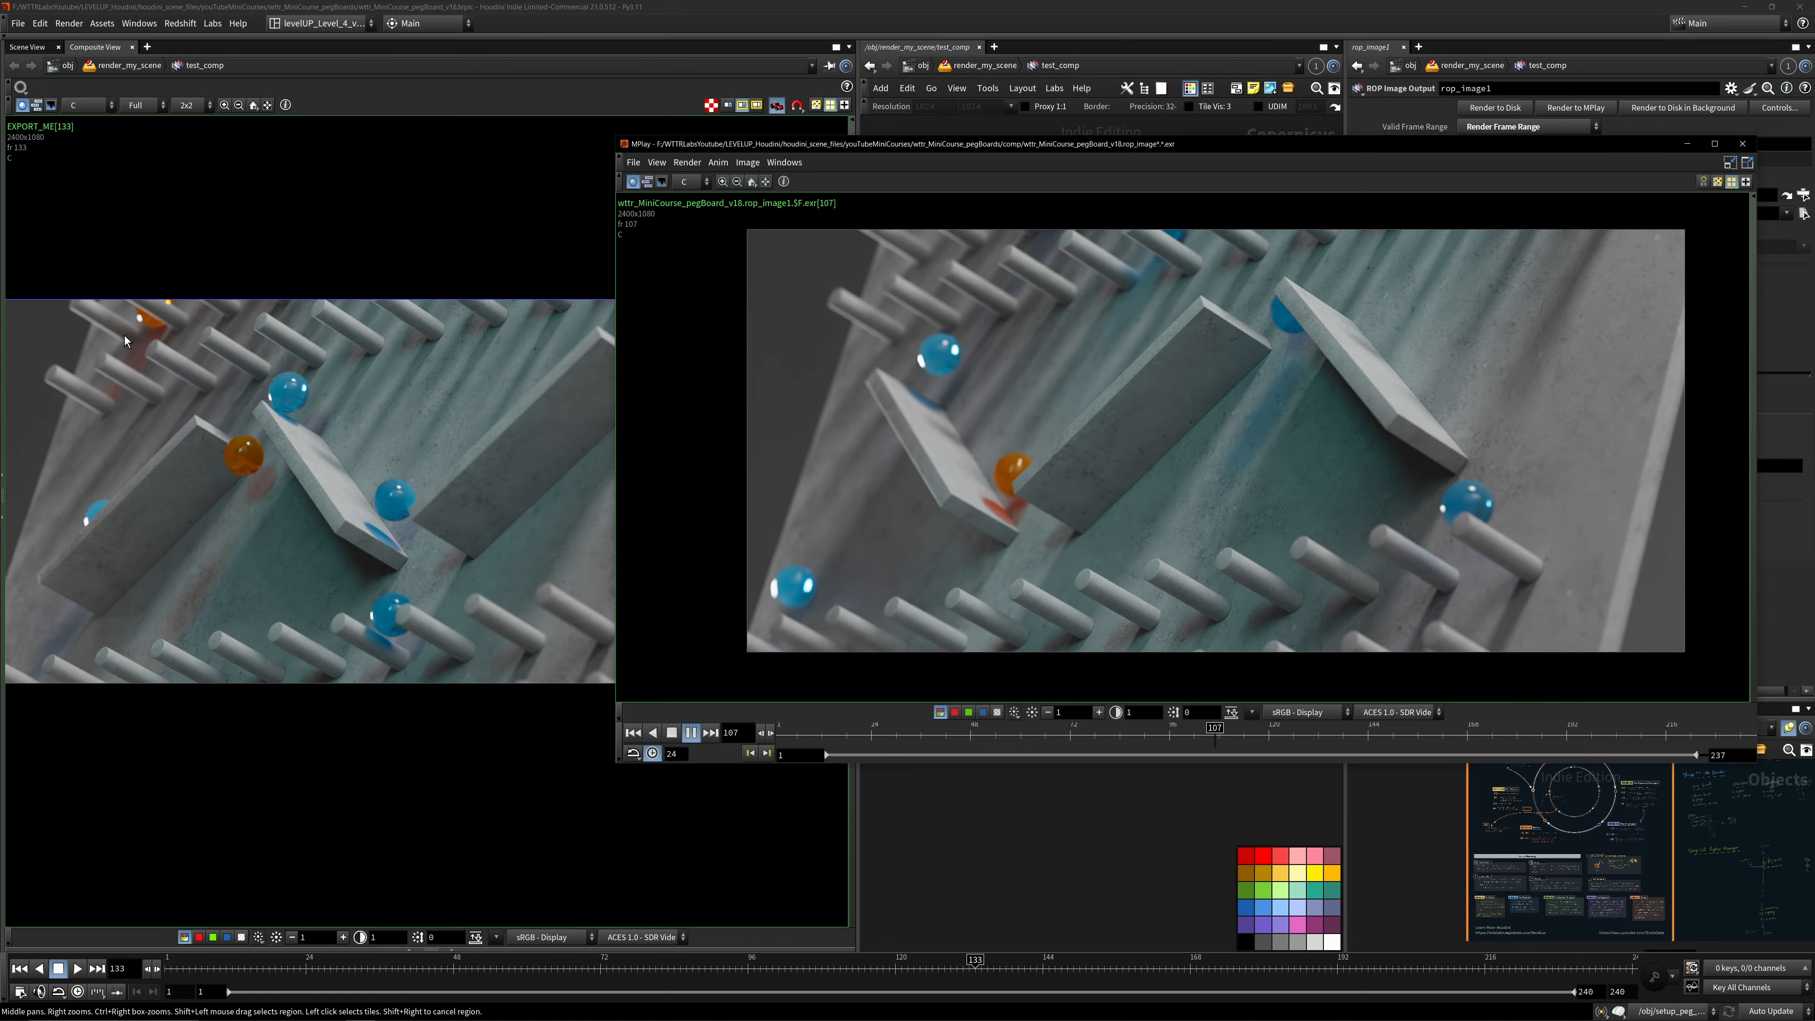
# - Scrub through the rendered sequence in MPlay and examine the relit, denoised frames up close
pyautogui.moveTo(1290, 732); pyautogui.dragTo(1613, 728)
pyautogui.moveTo(1419, 731); pyautogui.dragTo(1231, 422)
pyautogui.scroll(3, 1172, 340)
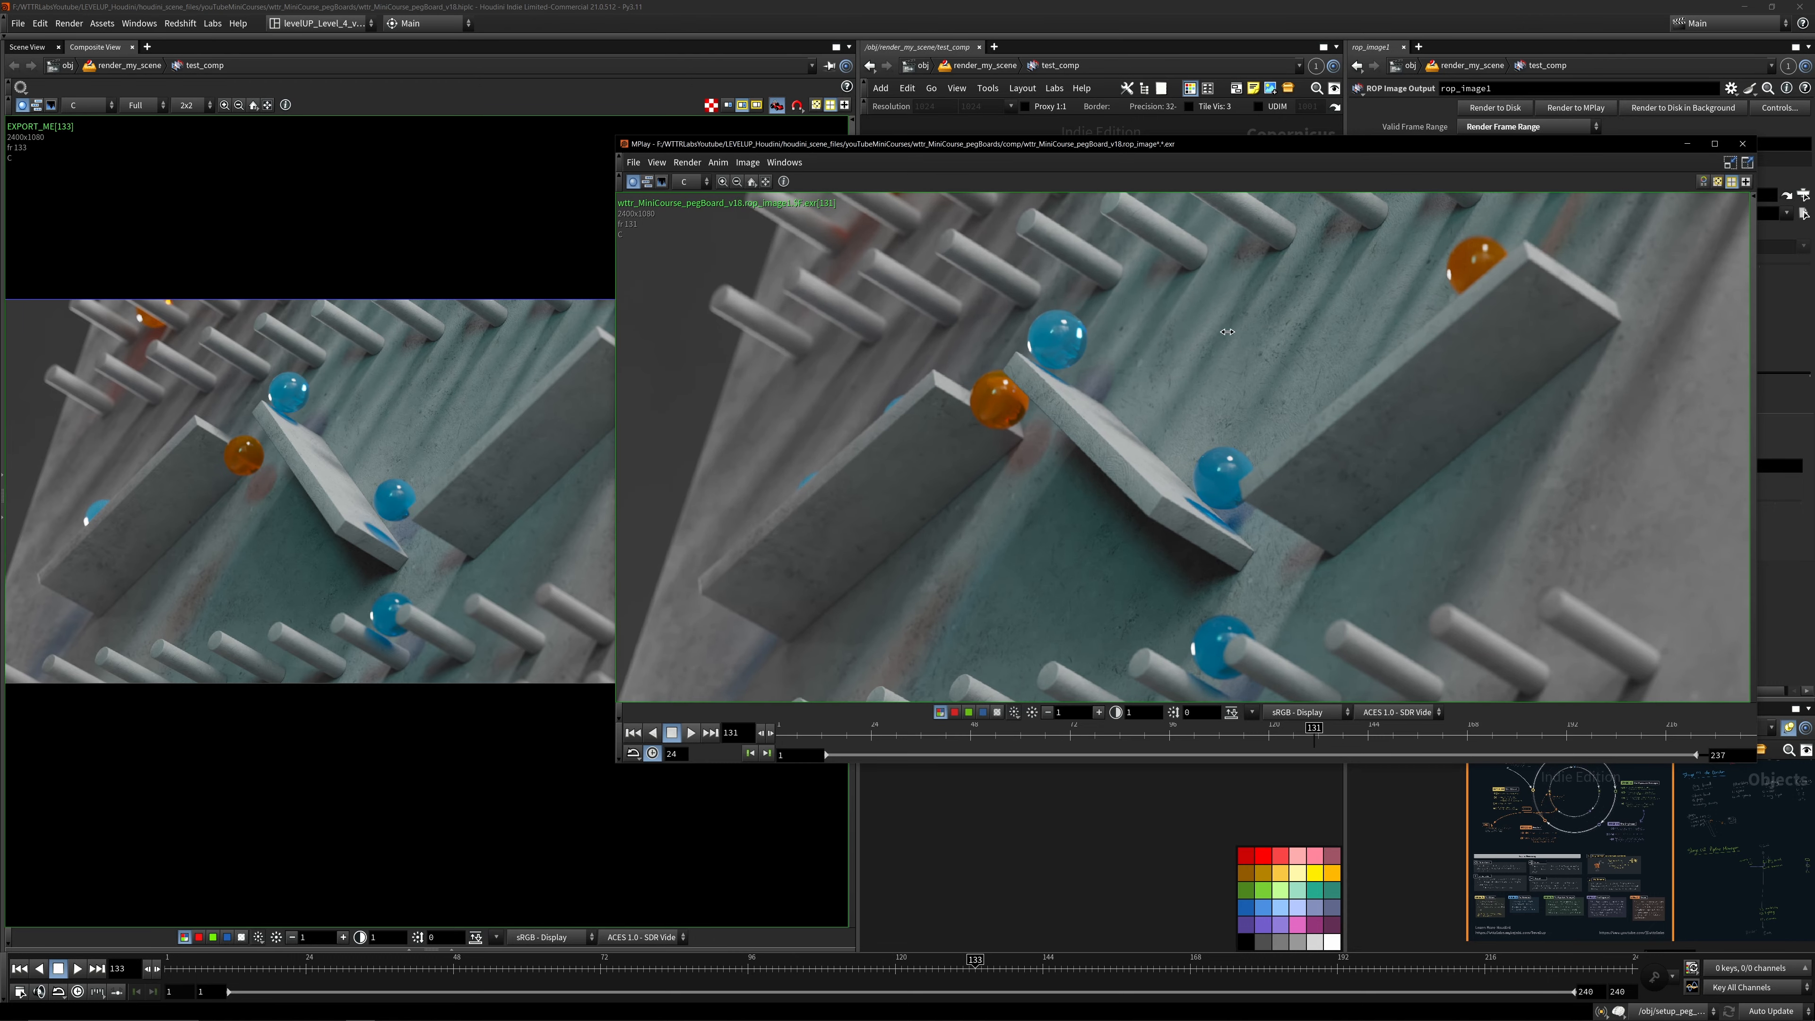
pyautogui.scroll(-4, 972, 591)
pyautogui.moveTo(1318, 500); pyautogui.dragTo(1340, 447, button='middle')
pyautogui.moveTo(1365, 737); pyautogui.dragTo(1575, 727)
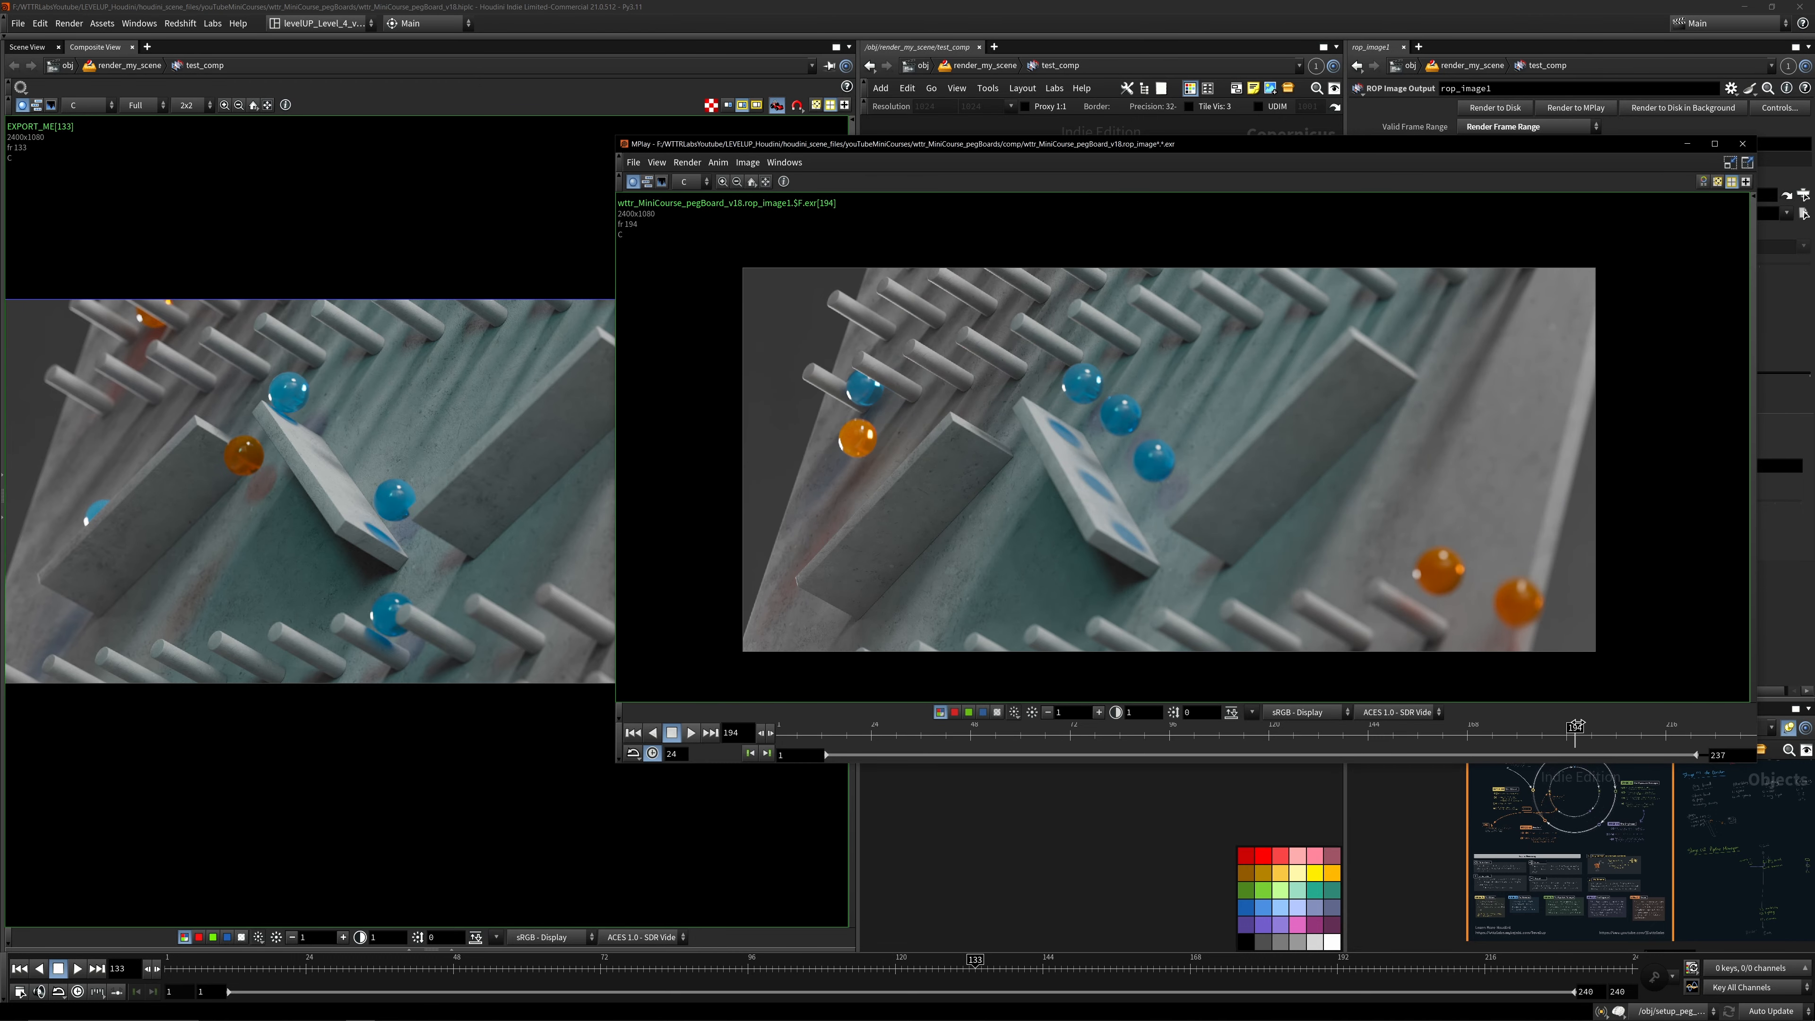
pyautogui.moveTo(1456, 729); pyautogui.dragTo(990, 750)
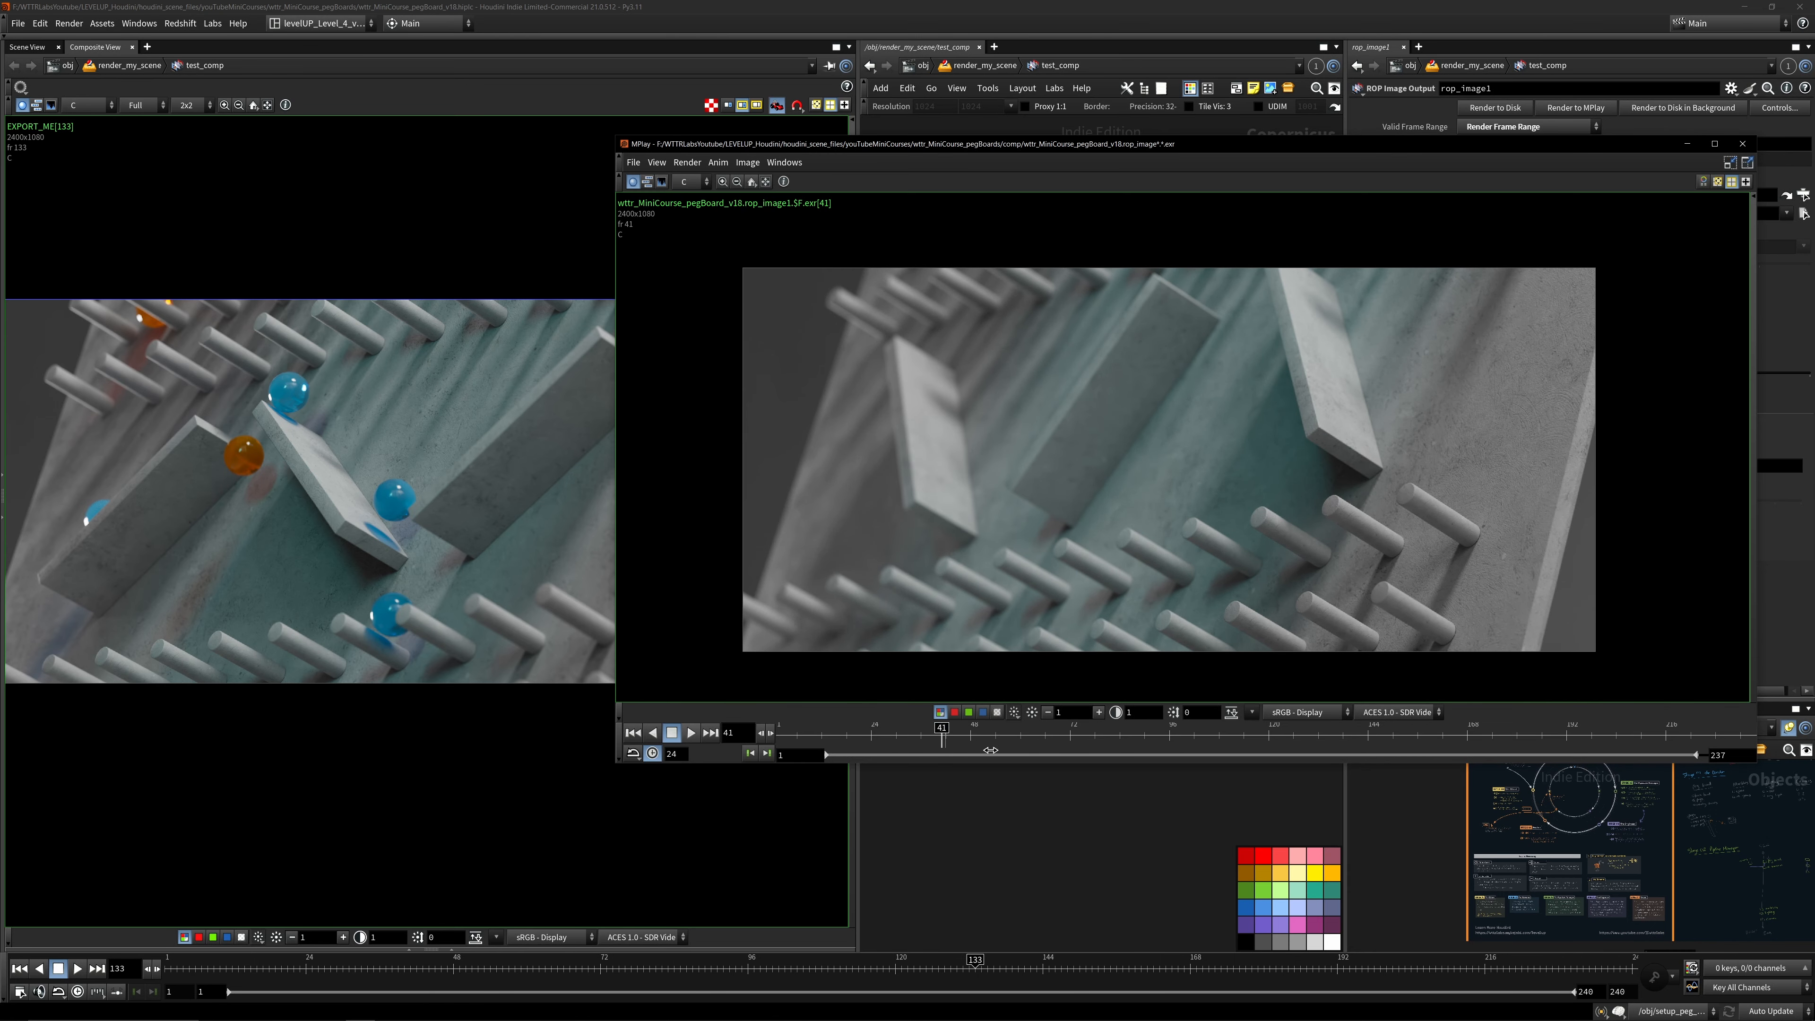
pyautogui.moveTo(1167, 742); pyautogui.dragTo(1103, 742)
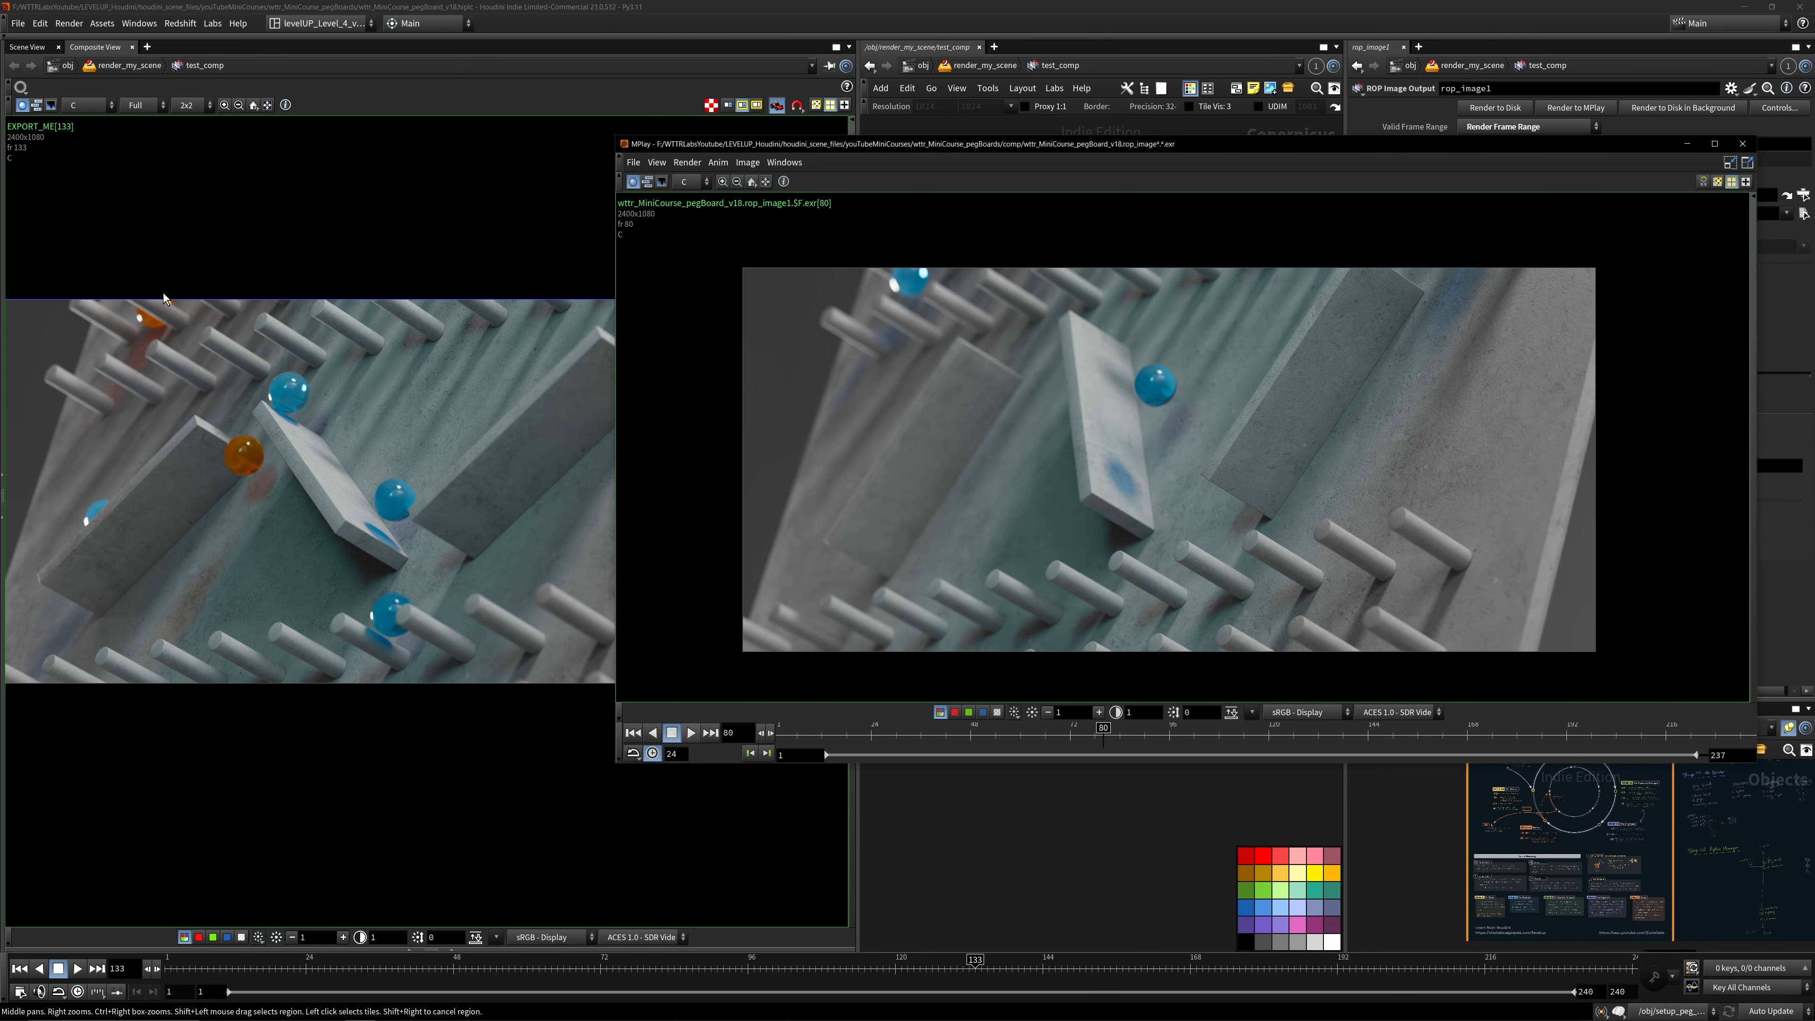
# - Scrub the rendered sequence to frame 183 in MPlay and return to the test_comp network in Houdini
pyautogui.moveTo(951, 731); pyautogui.dragTo(1534, 725)
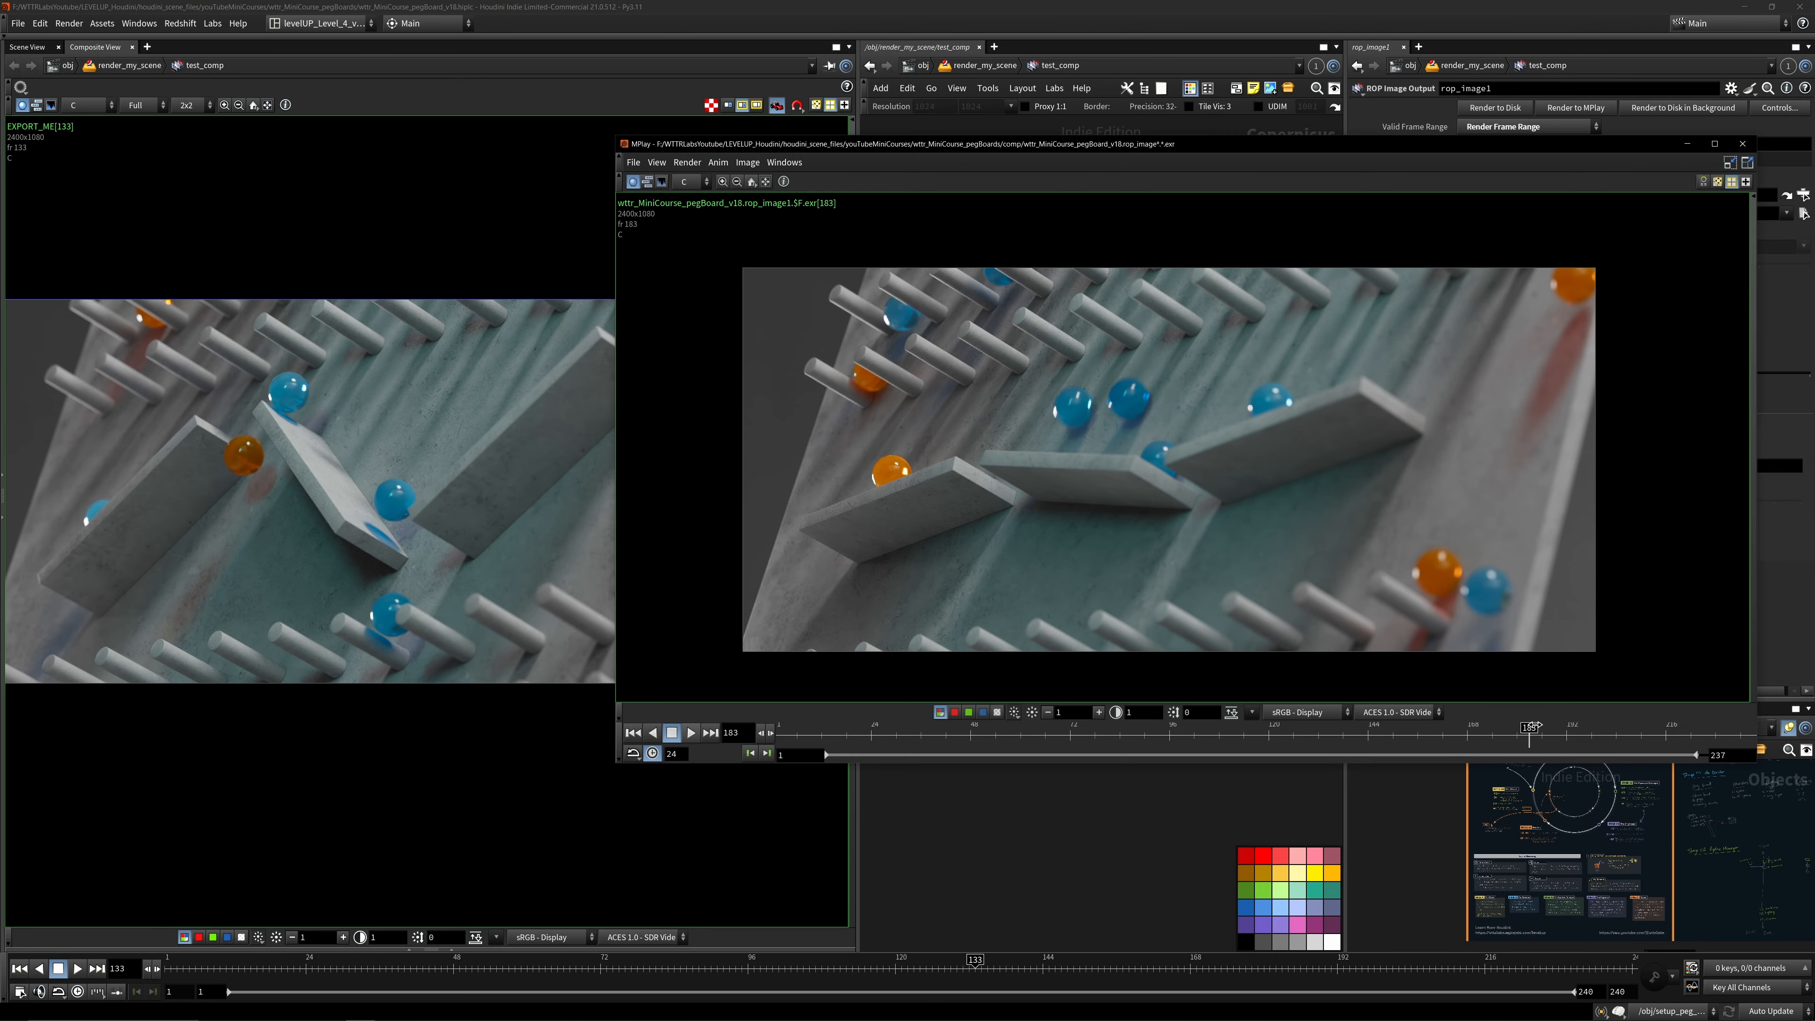
pyautogui.click(1109, 827)
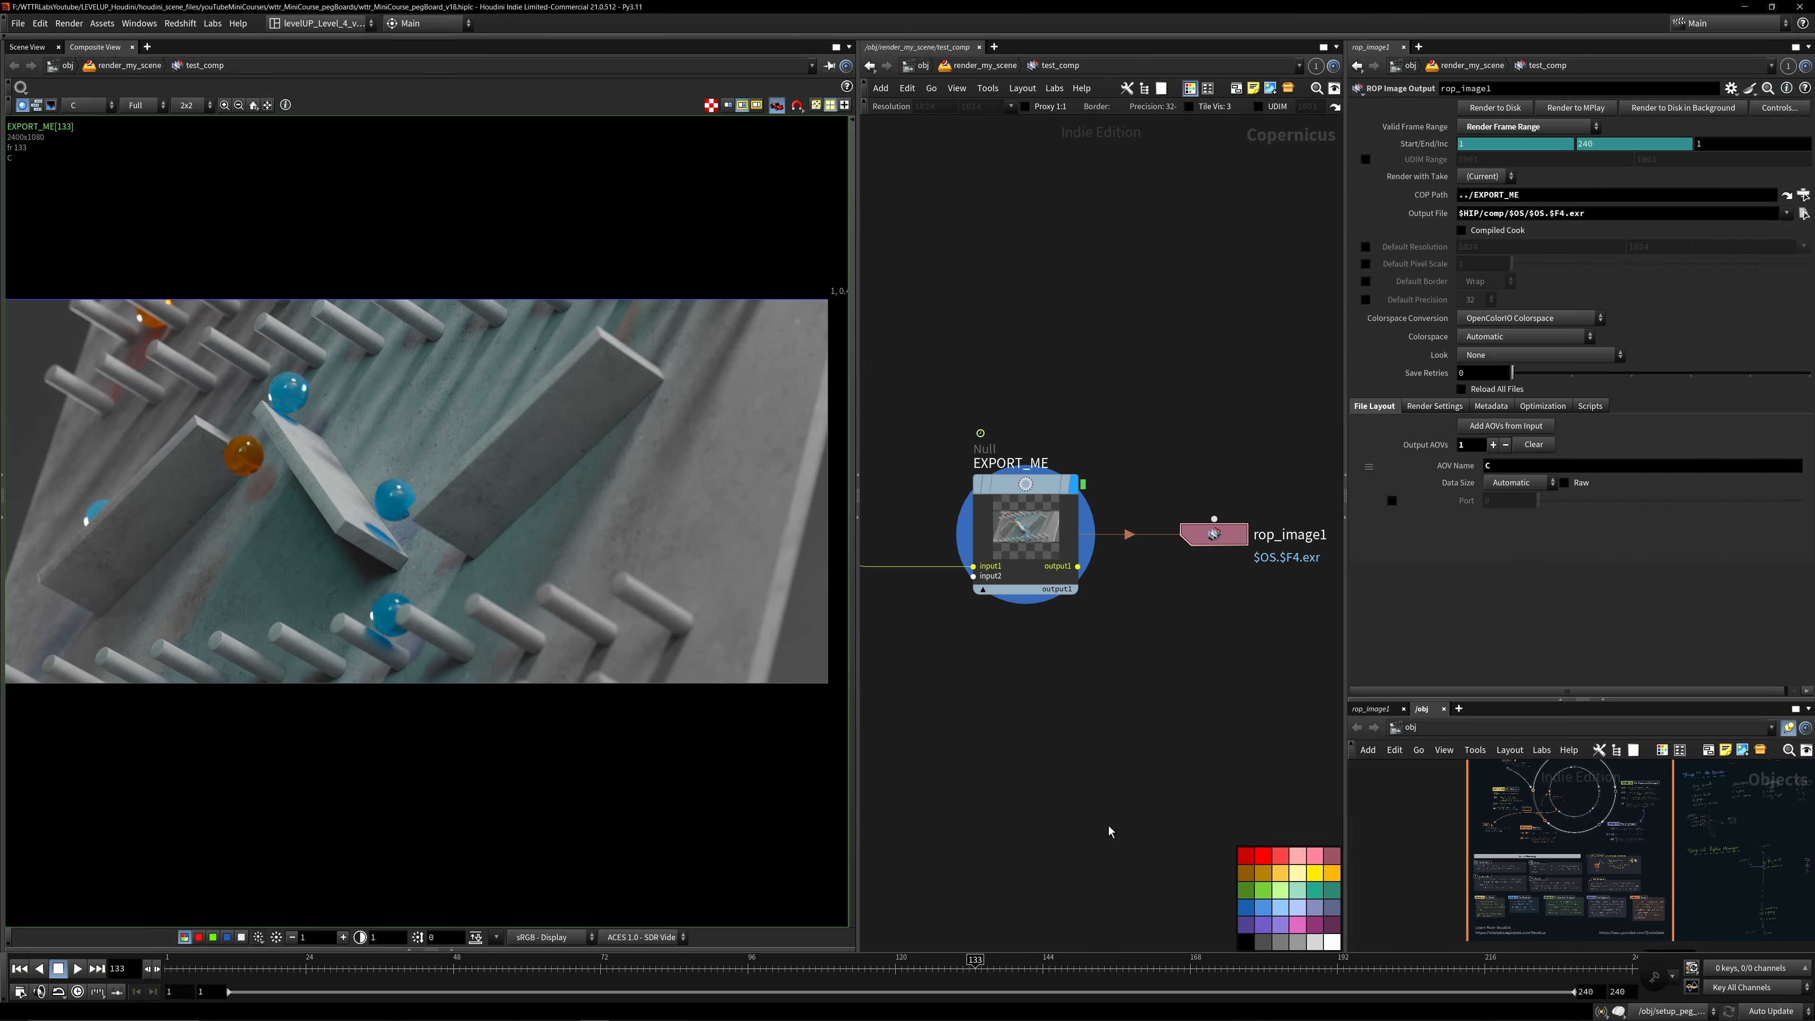
pyautogui.press('h')
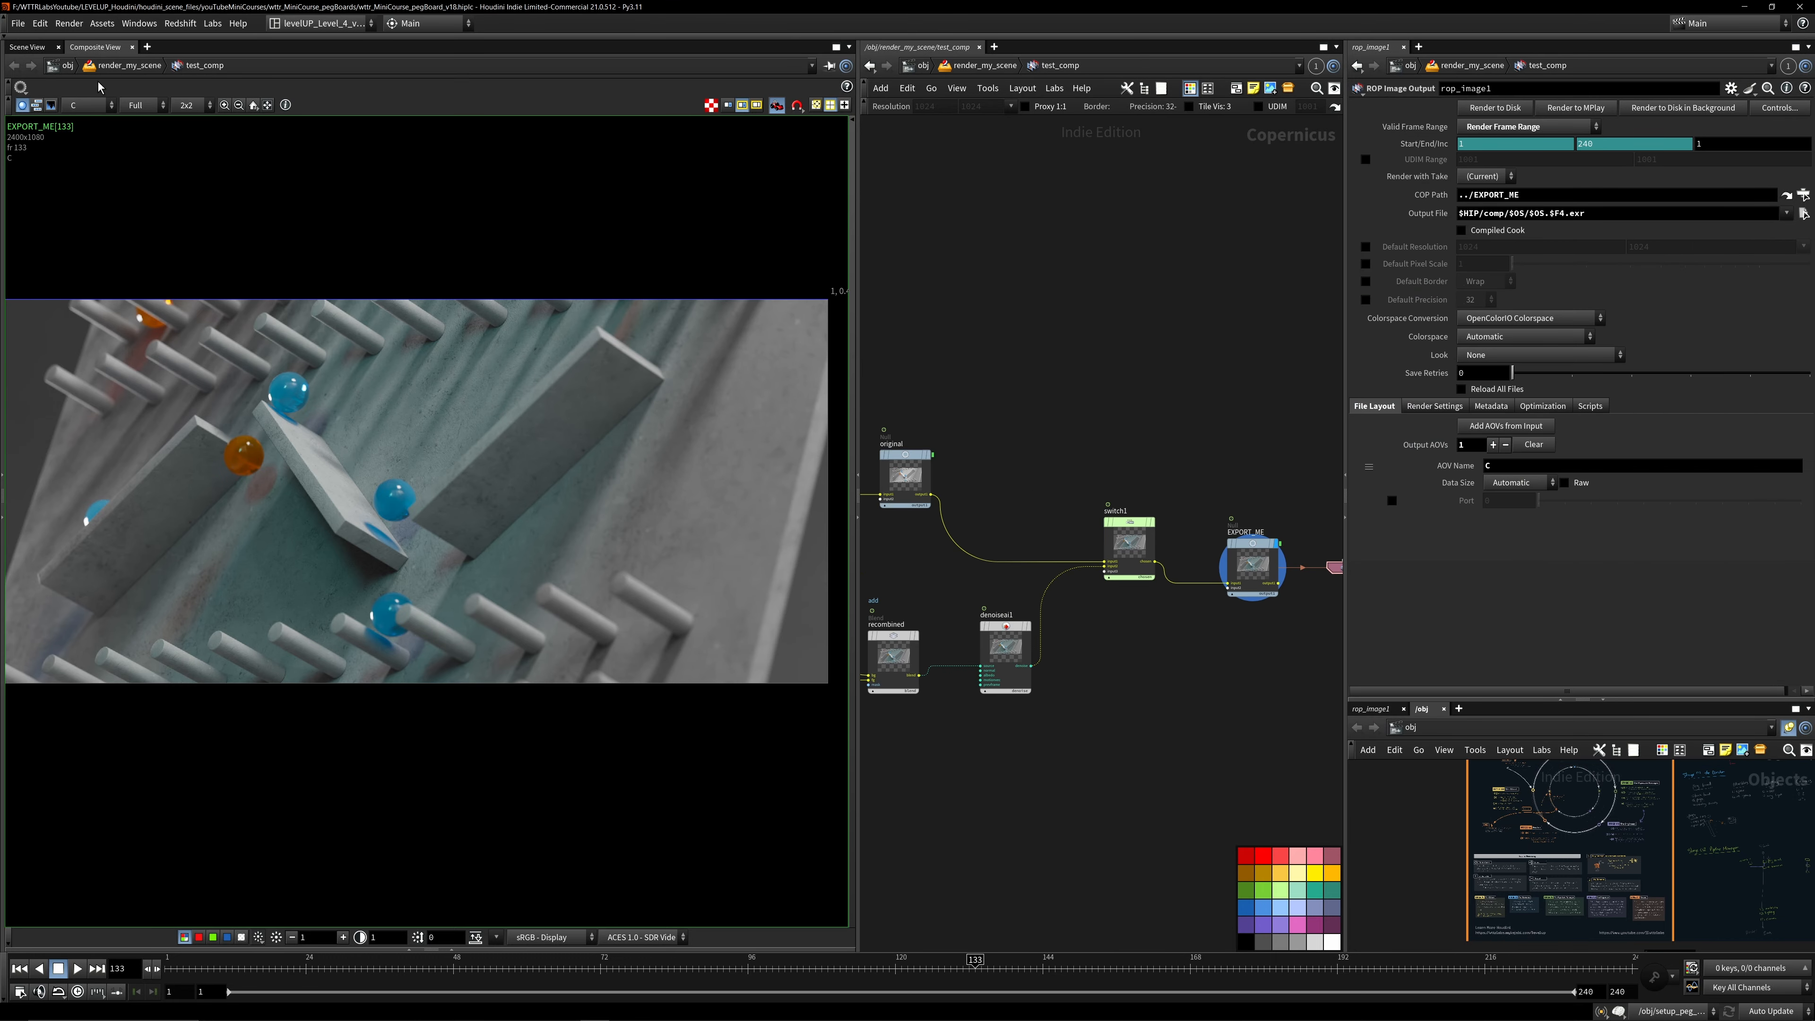
# - Go up to the render_my_scene network and show the 3D scene instead of the composite
pyautogui.scroll(-3, 1058, 385)
pyautogui.moveTo(1065, 389); pyautogui.dragTo(1246, 480, button='middle')
pyautogui.press('u')
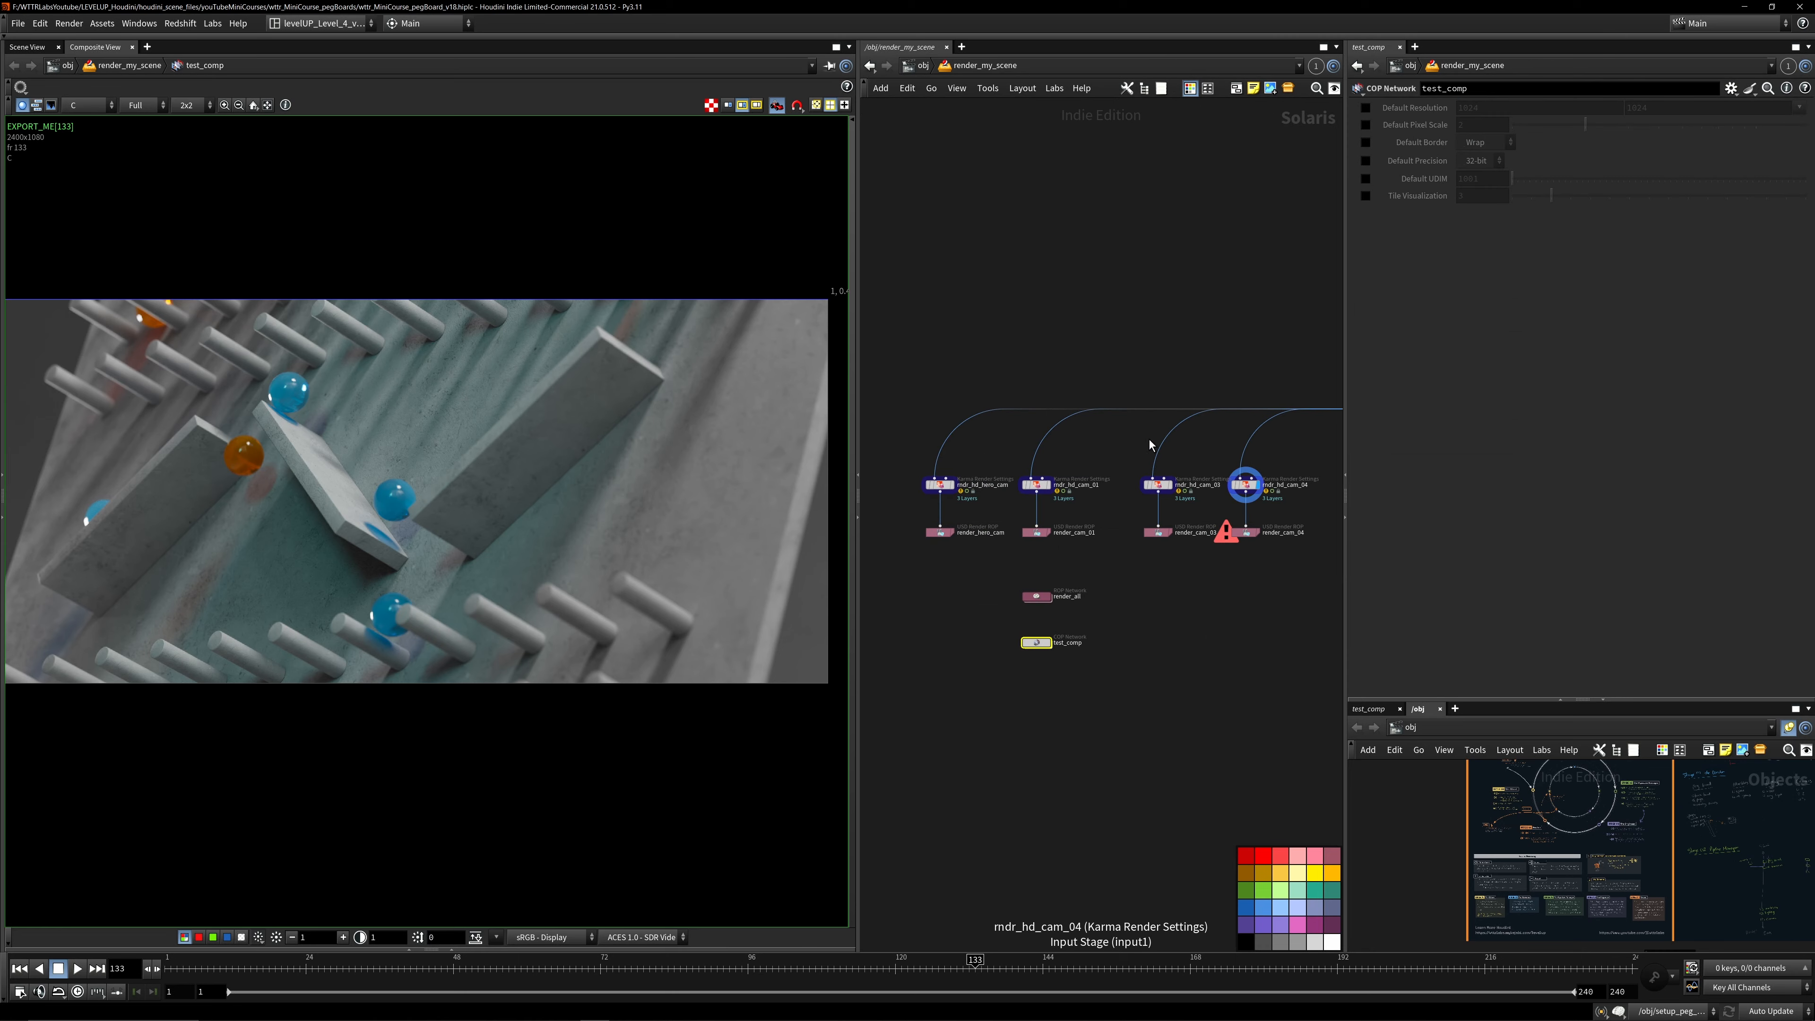
pyautogui.click(27, 46)
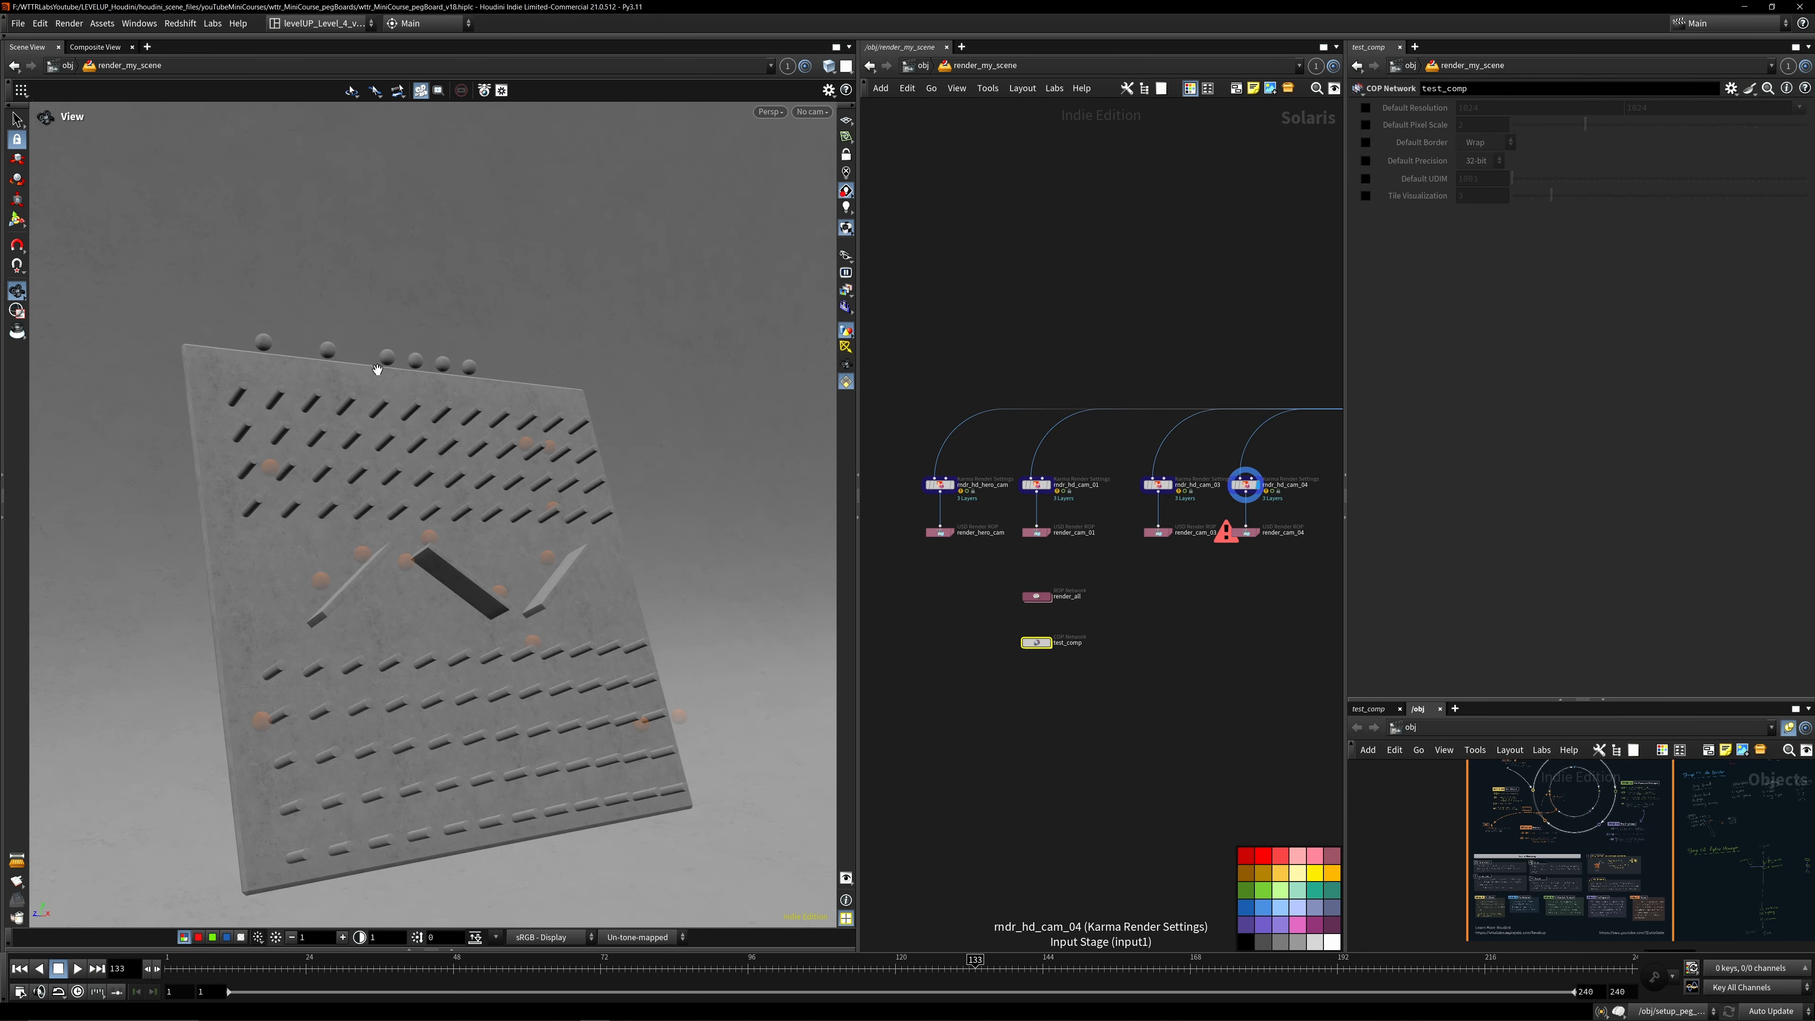
# - Examine the peg board scene from a wider view in wireframe and shaded display
pyautogui.moveTo(509, 530); pyautogui.dragTo(385, 575, button='right')
pyautogui.press('w')
pyautogui.moveTo(450, 551); pyautogui.dragTo(510, 534)
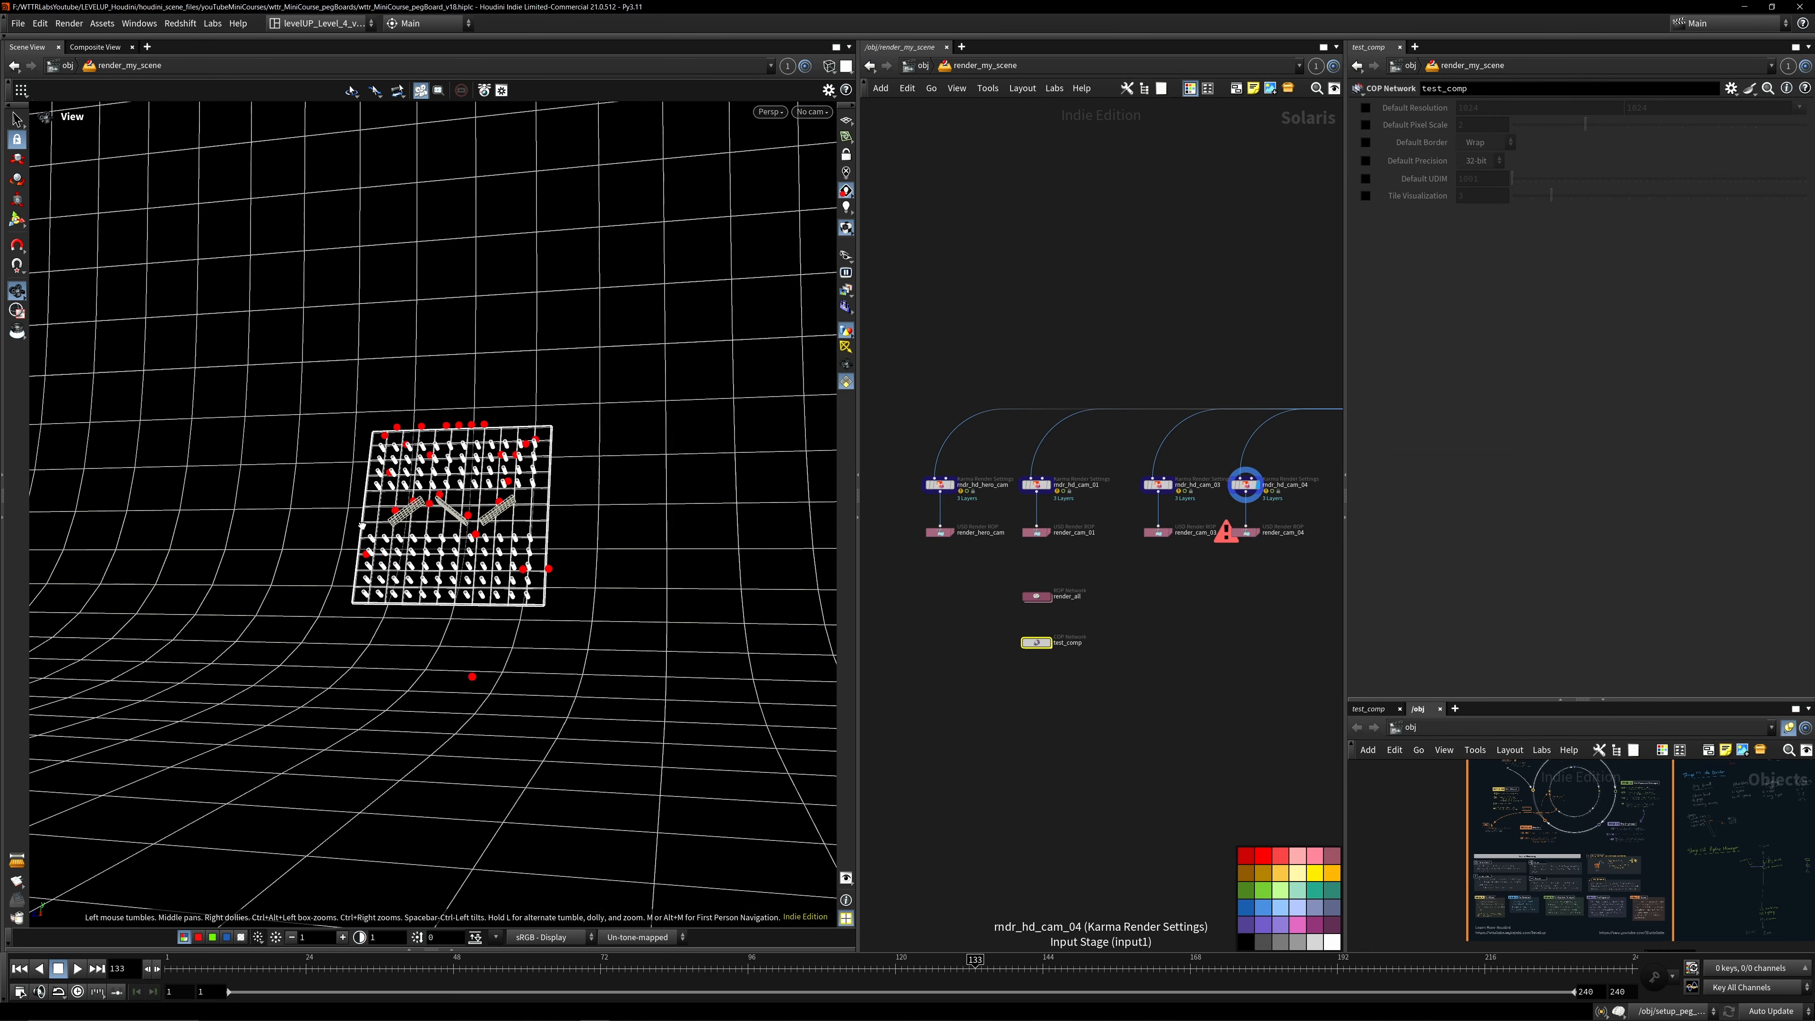
pyautogui.press('w')
pyautogui.moveTo(511, 534); pyautogui.dragTo(543, 515, button='right')
pyautogui.moveTo(543, 515); pyautogui.dragTo(586, 515)
# - Hide the network editor's color palette and widen the editor around the complete render_my_scene network
pyautogui.scroll(-5, 1030, 388)
pyautogui.moveTo(1107, 366); pyautogui.dragTo(1035, 740, button='middle')
pyautogui.press('c')
pyautogui.moveTo(1347, 497); pyautogui.dragTo(1411, 495)
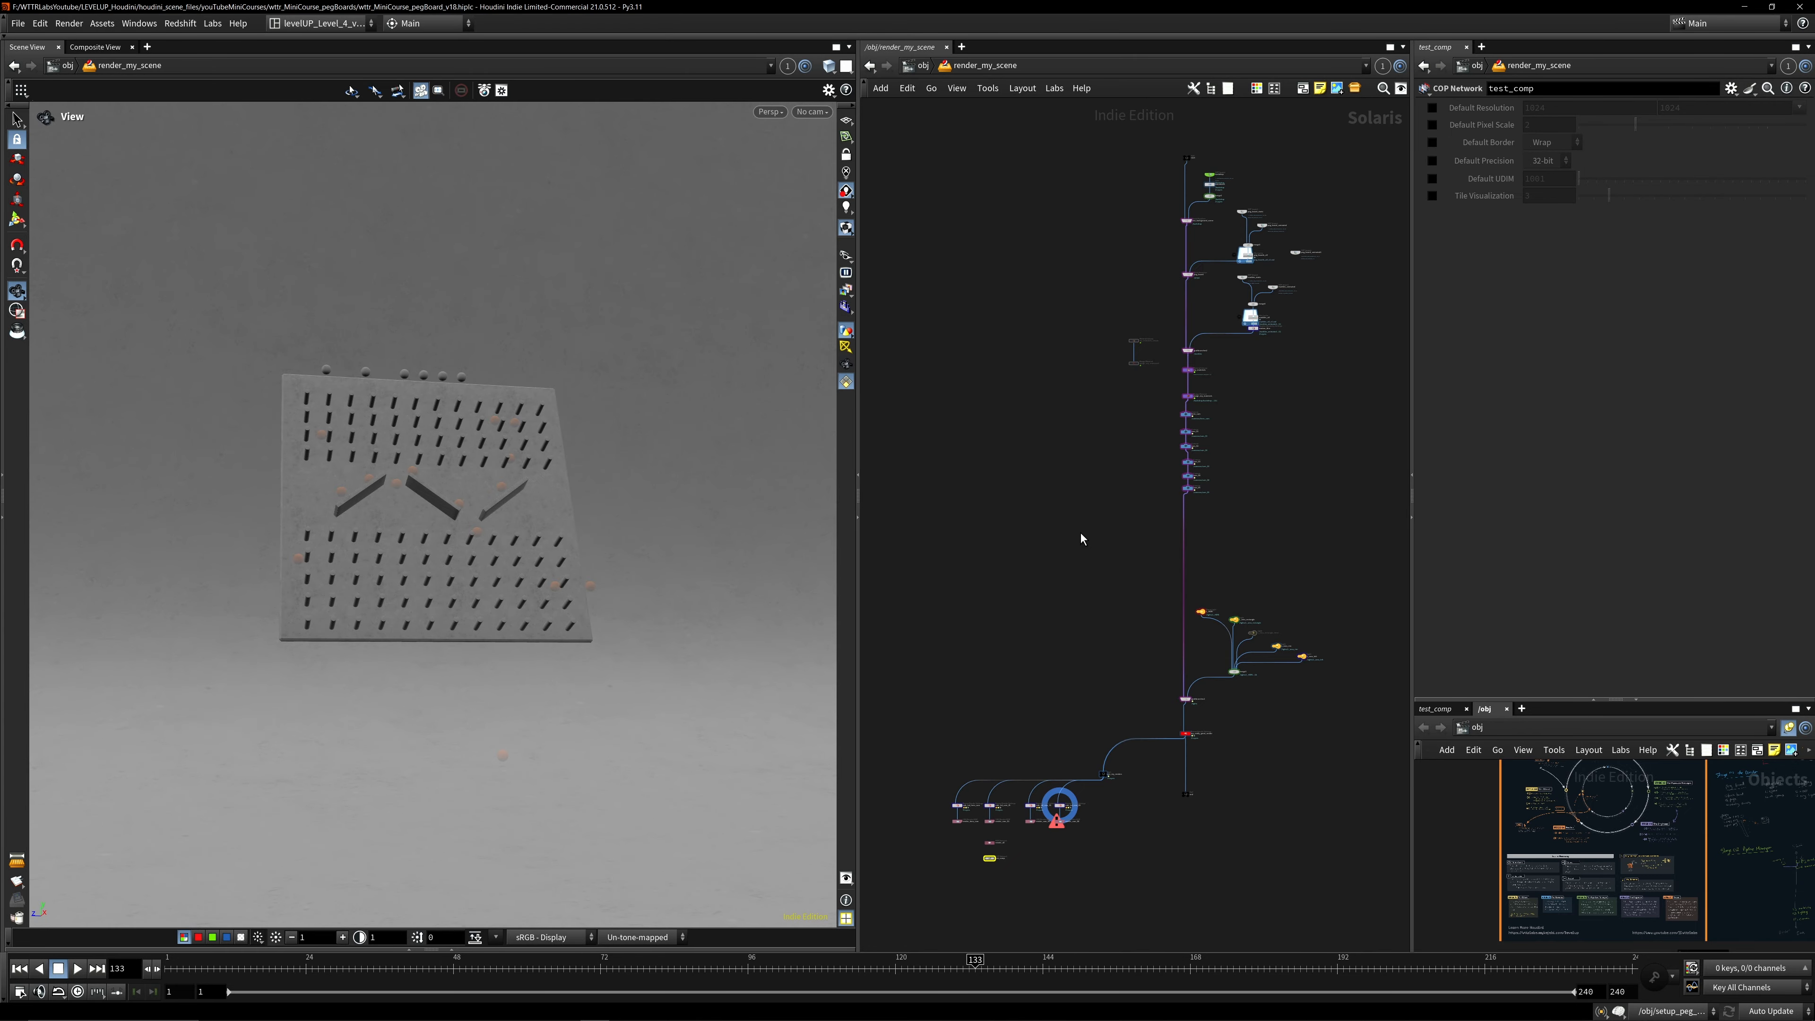
# - Go up to the object level and enlarge the network editor to show the blueprint worksheets
pyautogui.press('u')
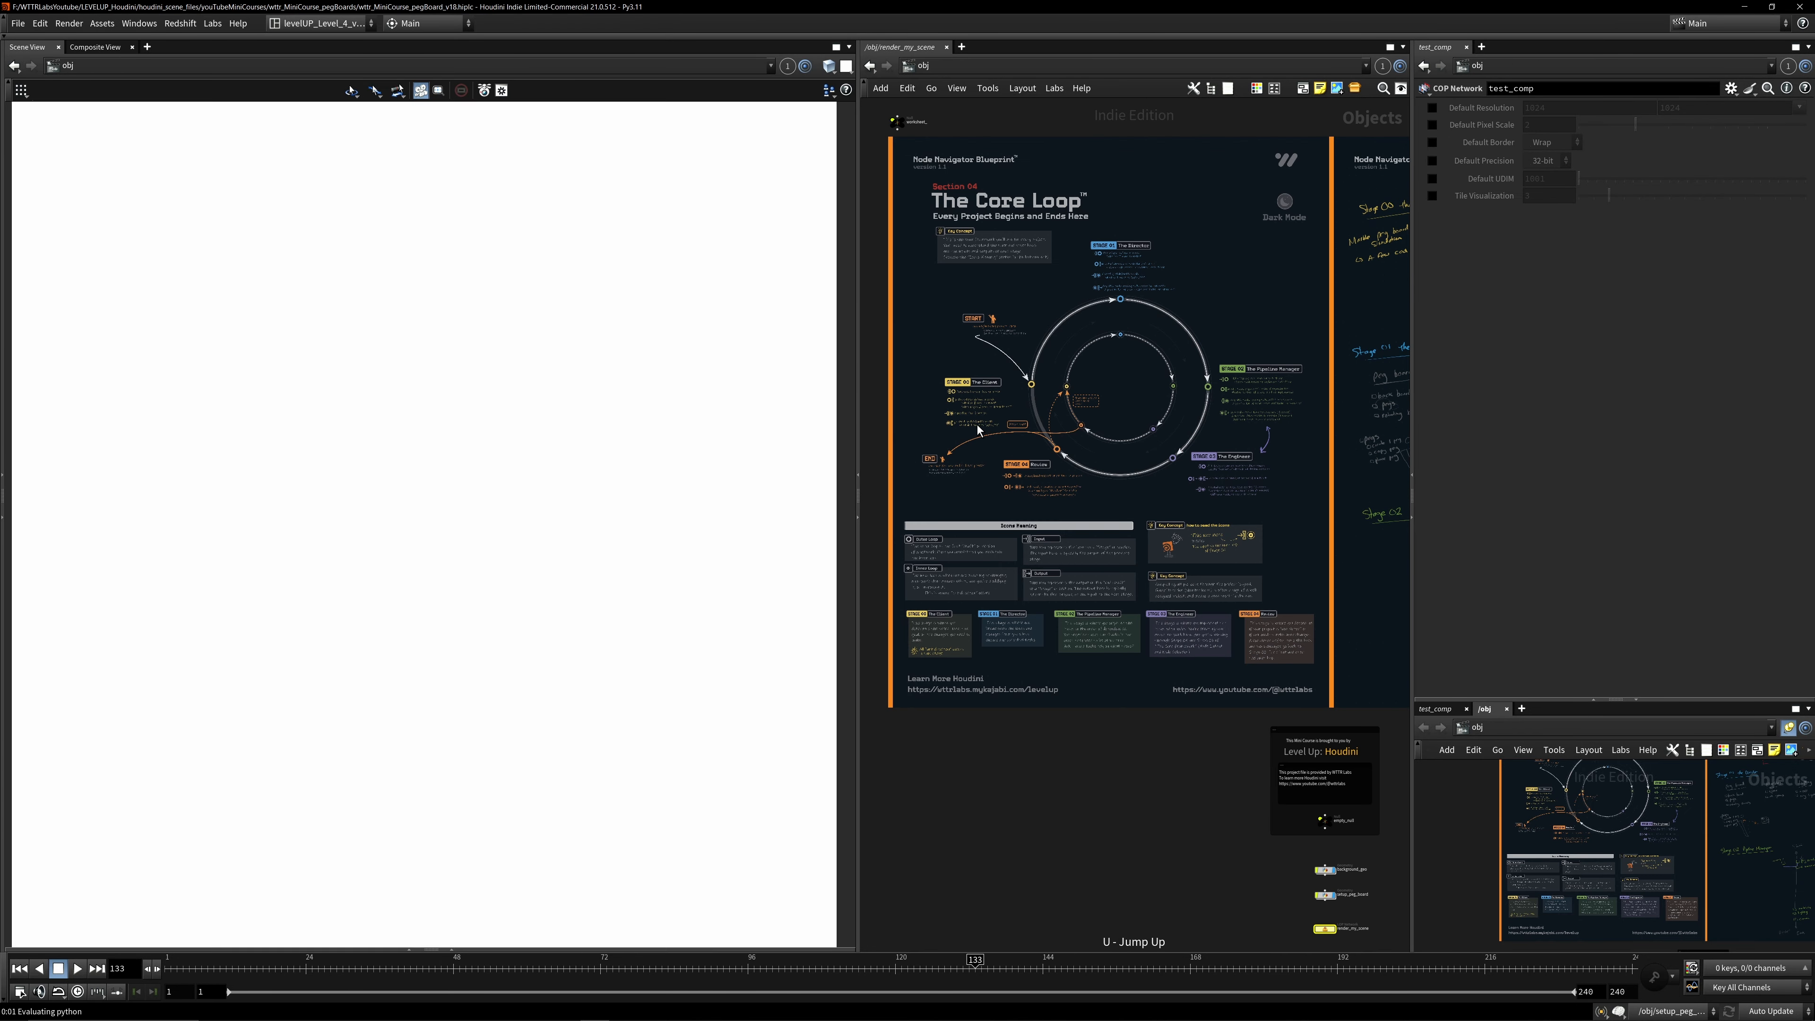
pyautogui.moveTo(858, 504); pyautogui.dragTo(473, 505)
pyautogui.moveTo(1205, 361); pyautogui.dragTo(1042, 268, button='middle')
pyautogui.scroll(3, 821, 105)
pyautogui.moveTo(821, 104); pyautogui.dragTo(599, 173, button='middle')
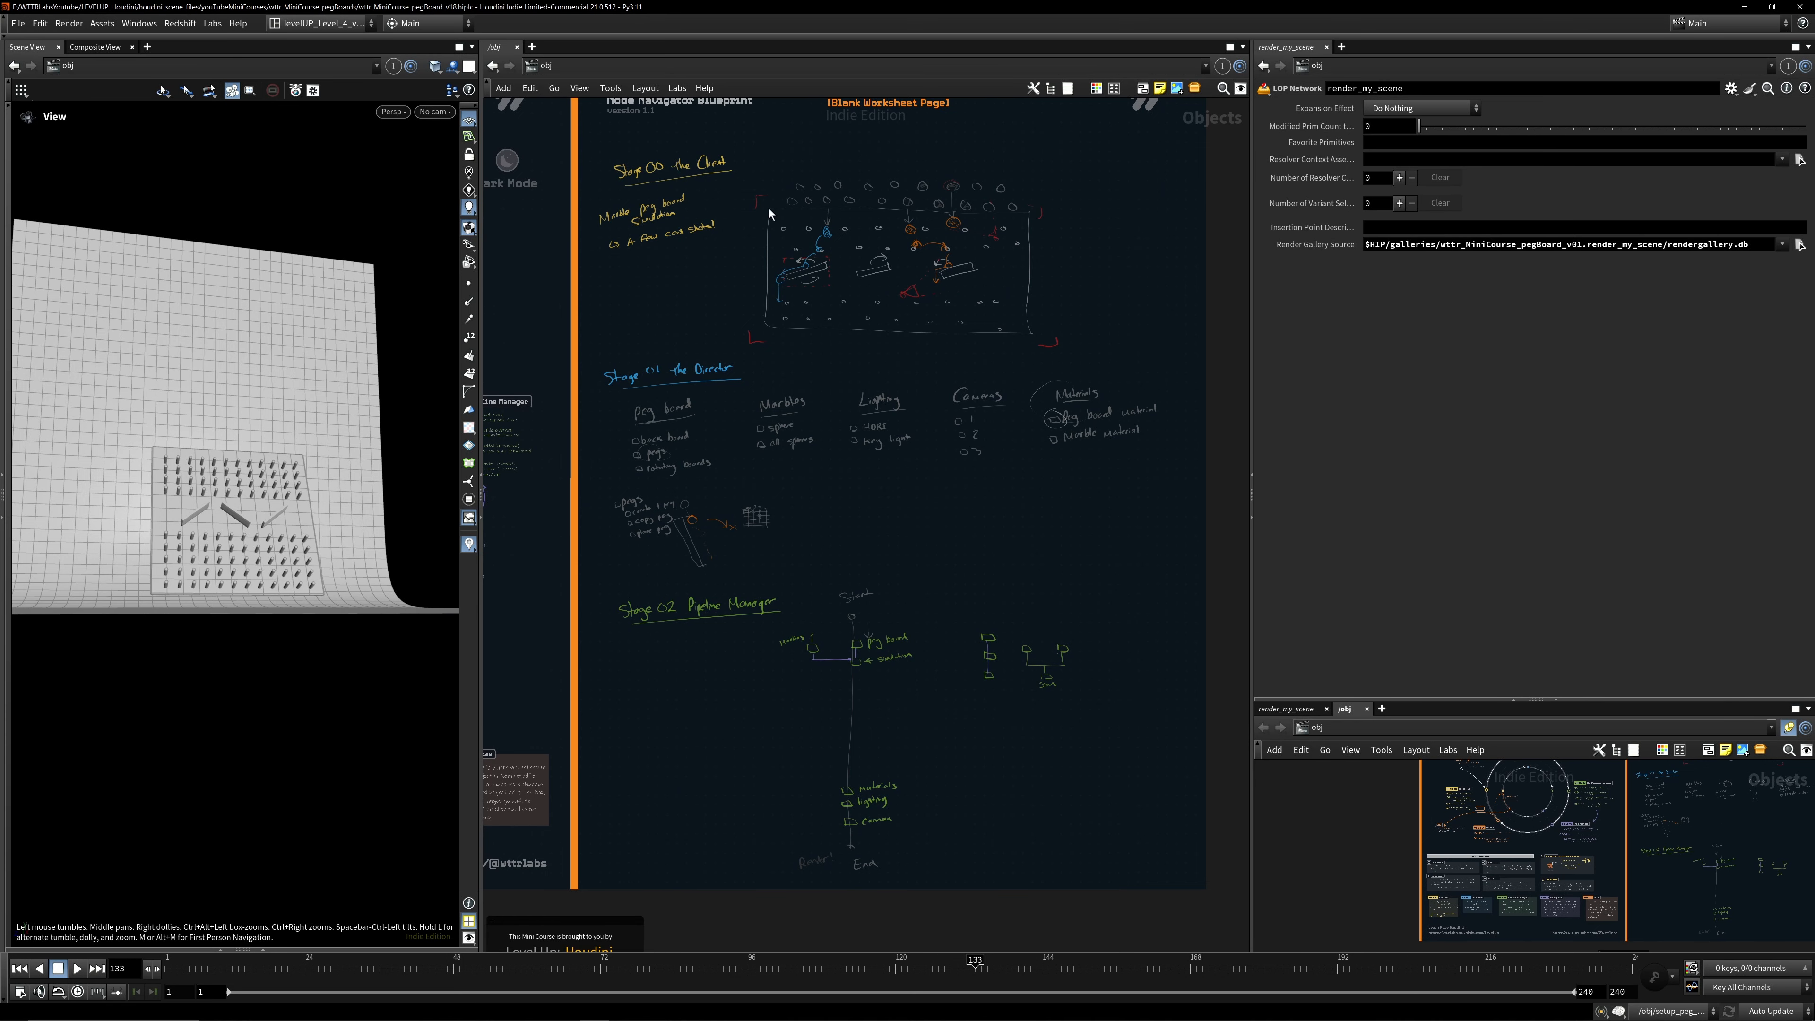
# - Examine the handwritten stage worksheet against the Core Loop diagram
pyautogui.scroll(3, 850, 244)
pyautogui.scroll(-3, 865, 246)
pyautogui.moveTo(856, 284); pyautogui.dragTo(897, 324, button='middle')
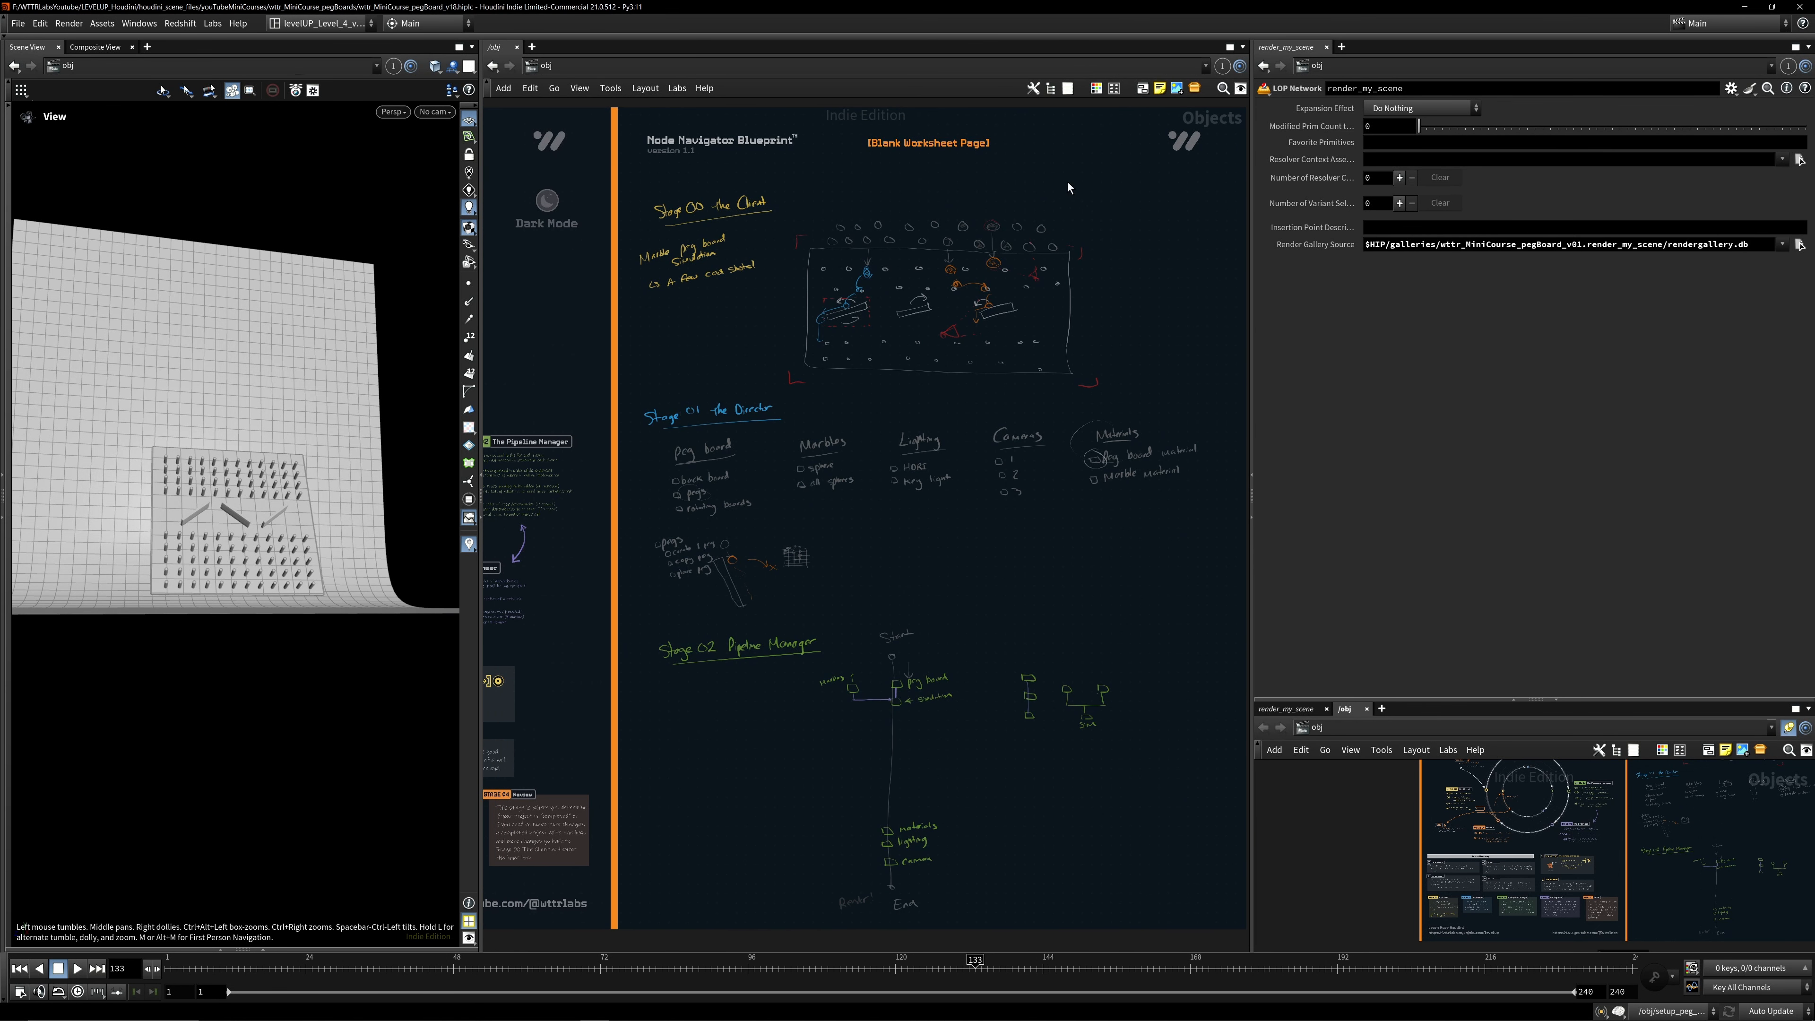
pyautogui.moveTo(729, 652)
pyautogui.mouseDown(button='middle')
pyautogui.moveTo(766, 583)
pyautogui.moveTo(1053, 629)
pyautogui.mouseUp(button='middle')
pyautogui.moveTo(731, 517); pyautogui.dragTo(1001, 712, button='middle')
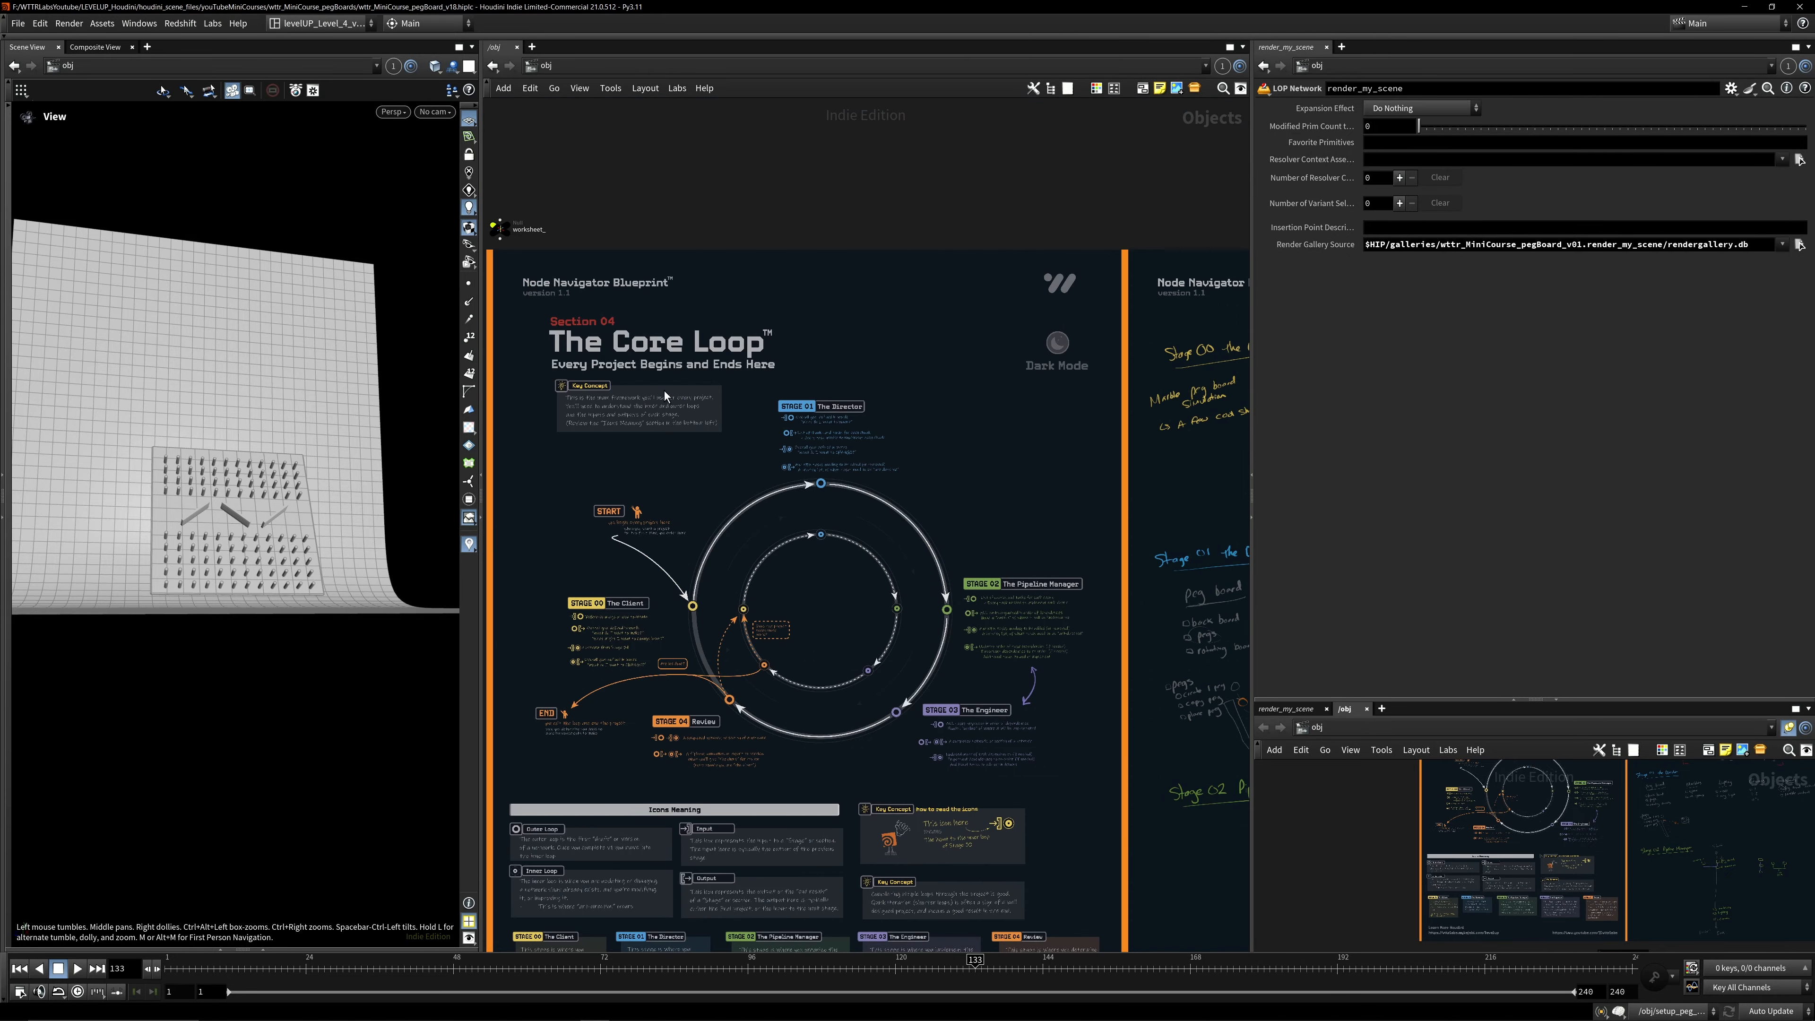
pyautogui.moveTo(893, 667); pyautogui.dragTo(832, 338, button='middle')
pyautogui.moveTo(1119, 474); pyautogui.dragTo(805, 641, button='middle')
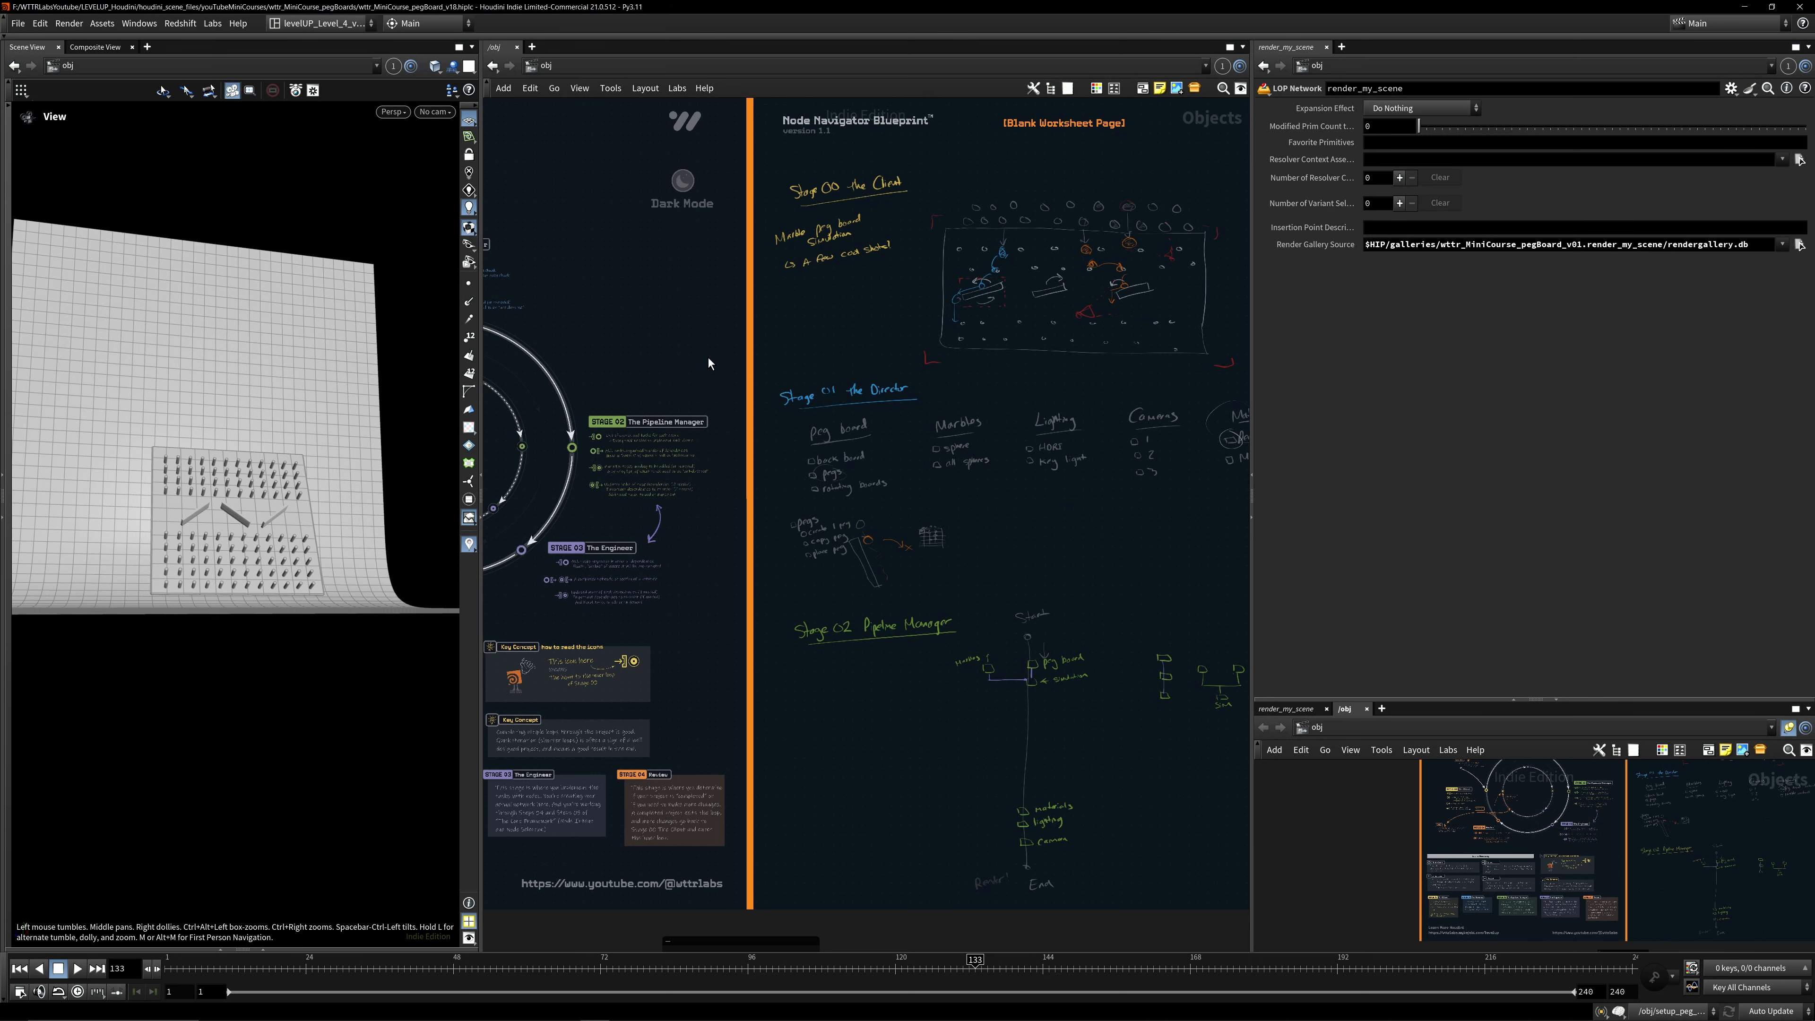
pyautogui.moveTo(942, 516); pyautogui.dragTo(785, 562, button='middle')
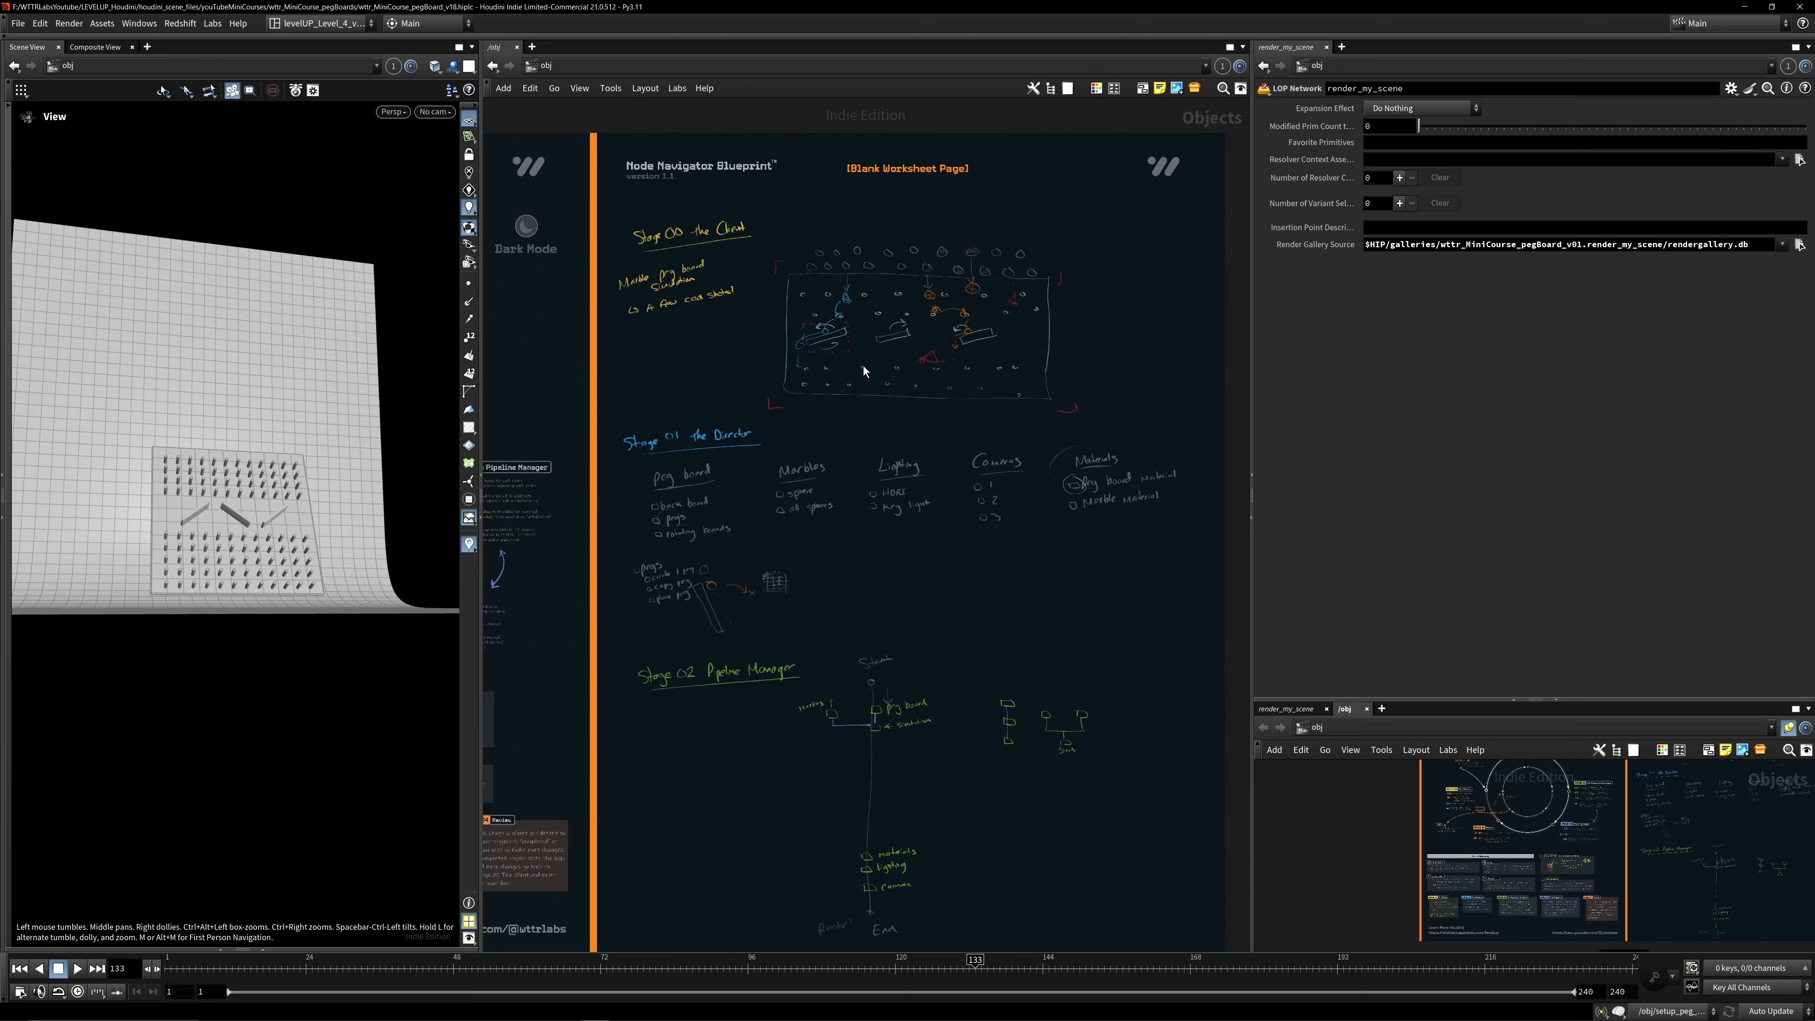
# - Review the Pipeline Manager sketch on the worksheet together with the object nodes below it
pyautogui.moveTo(870, 617); pyautogui.dragTo(884, 350, button='middle')
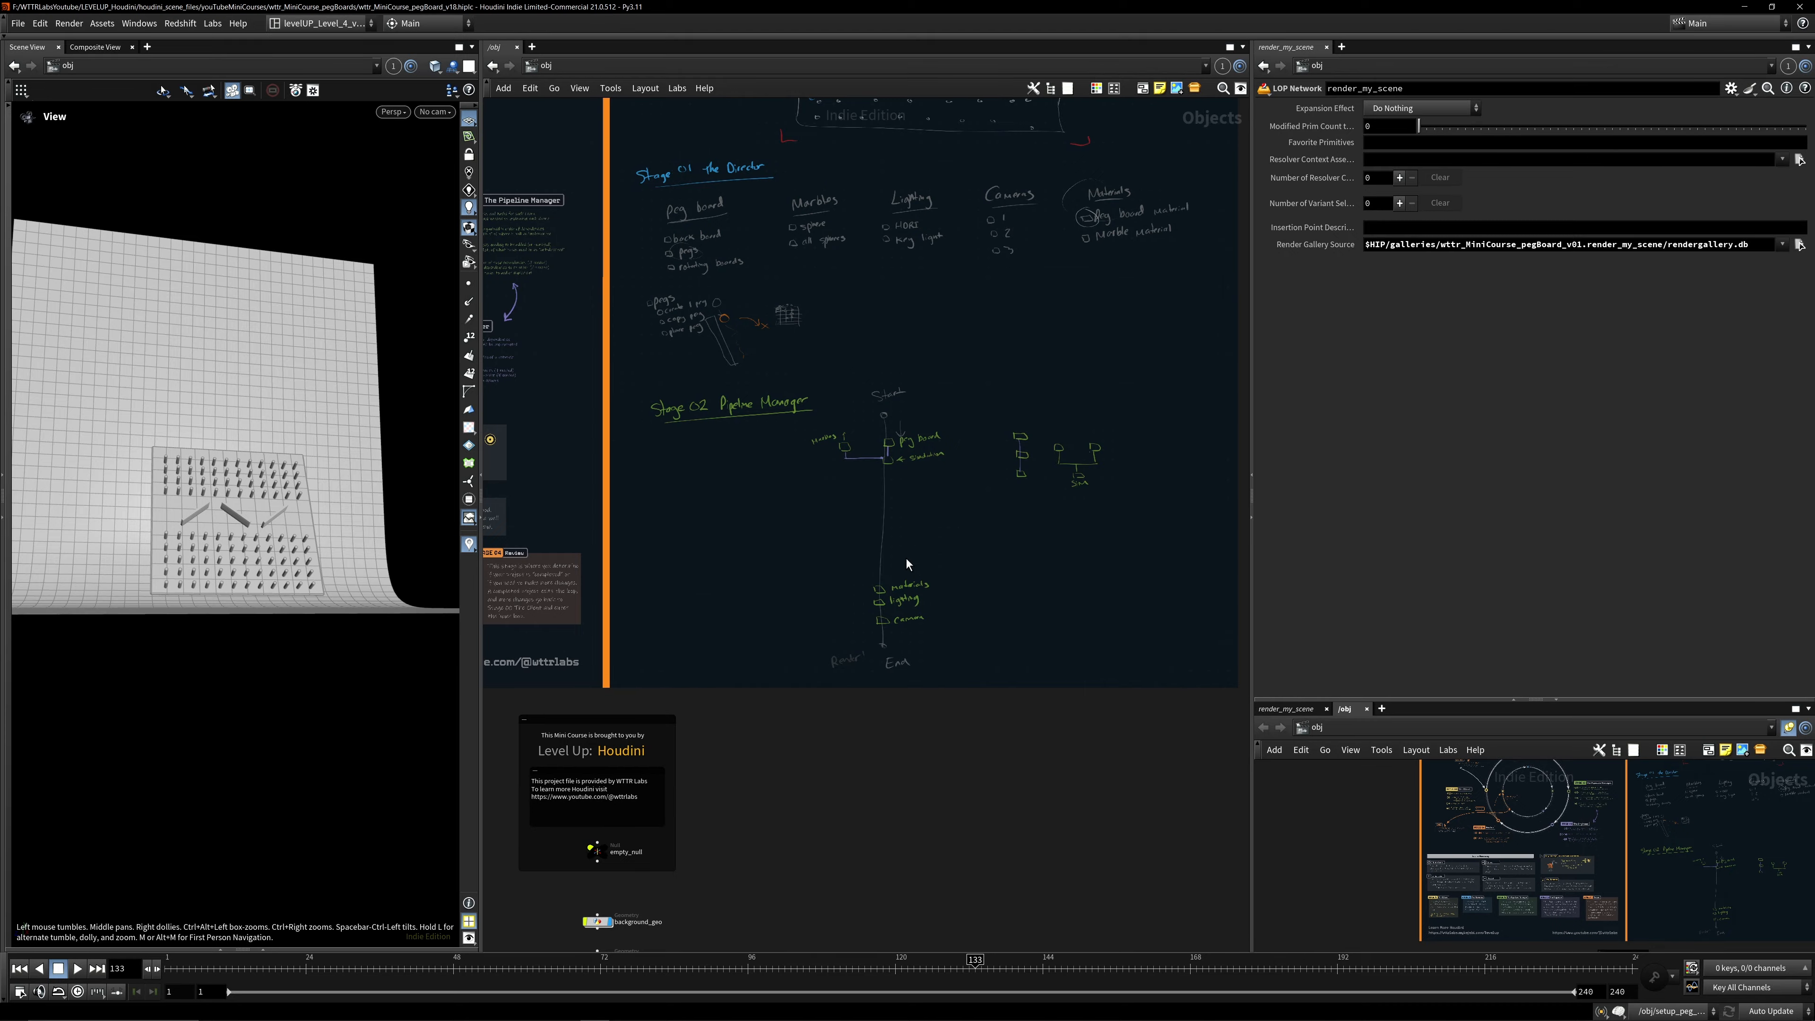
pyautogui.moveTo(685, 736); pyautogui.dragTo(760, 615, button='middle')
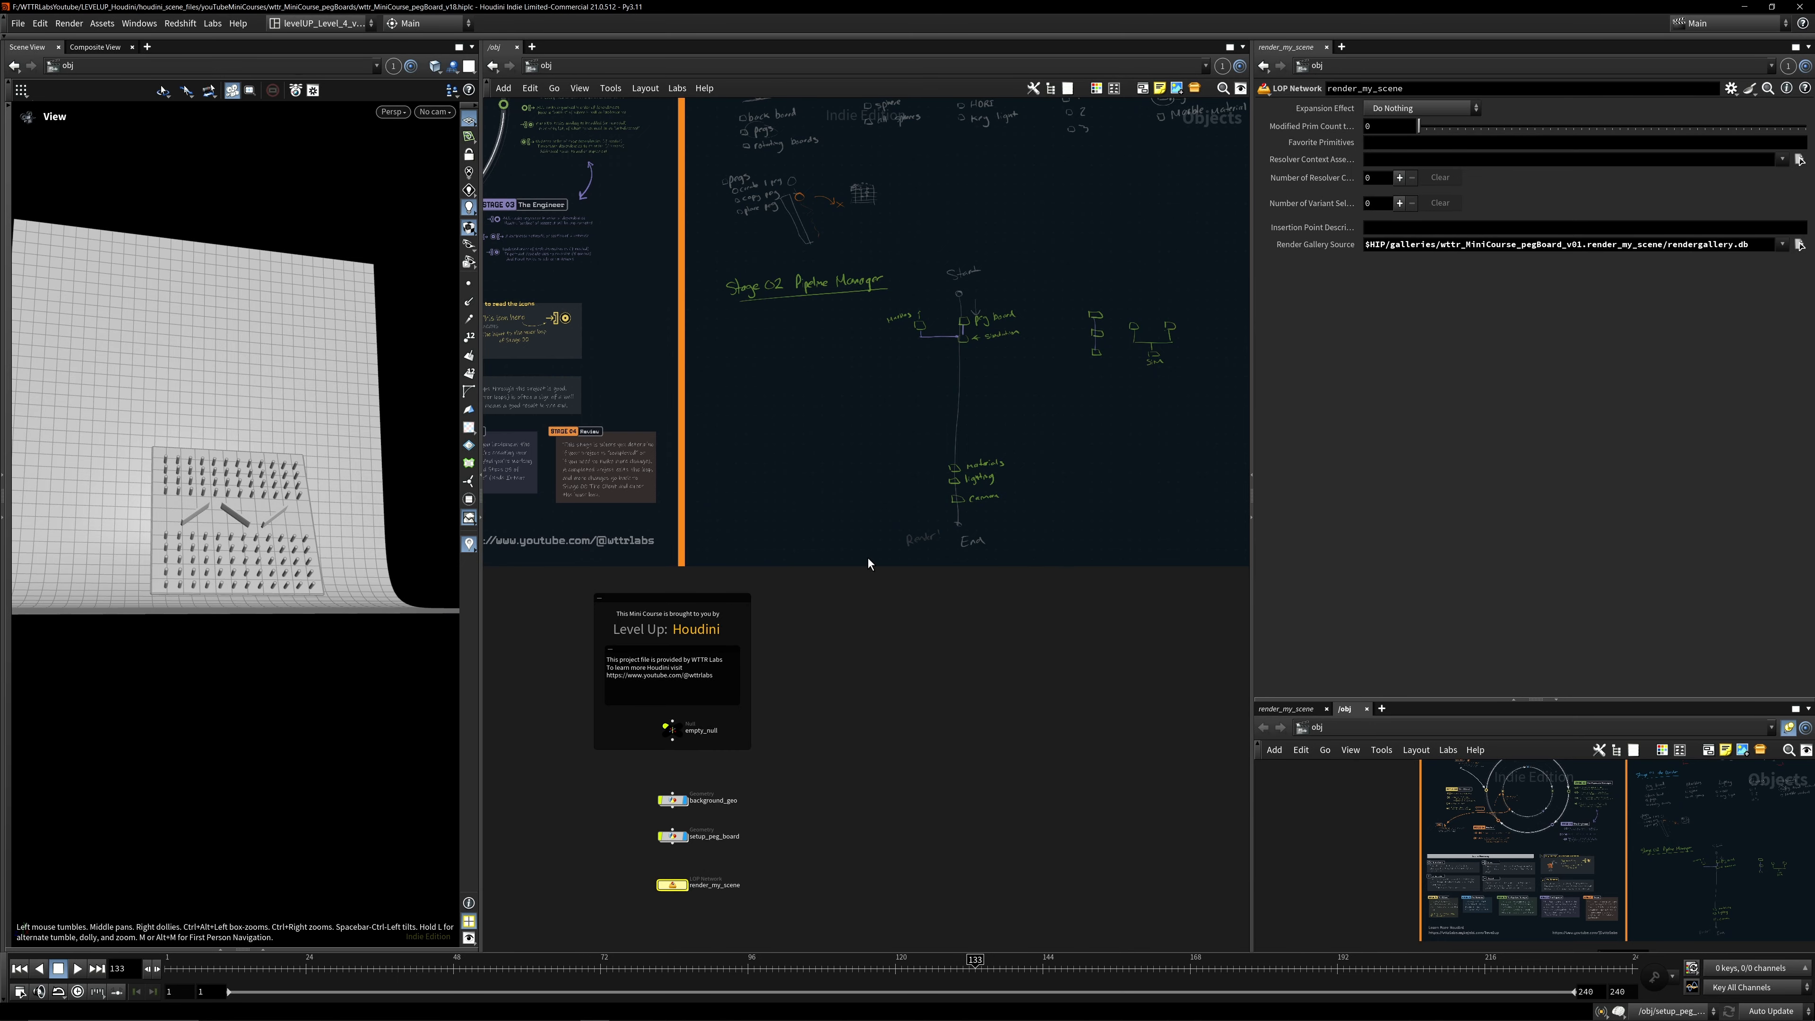
pyautogui.moveTo(745, 809); pyautogui.dragTo(852, 728, button='middle')
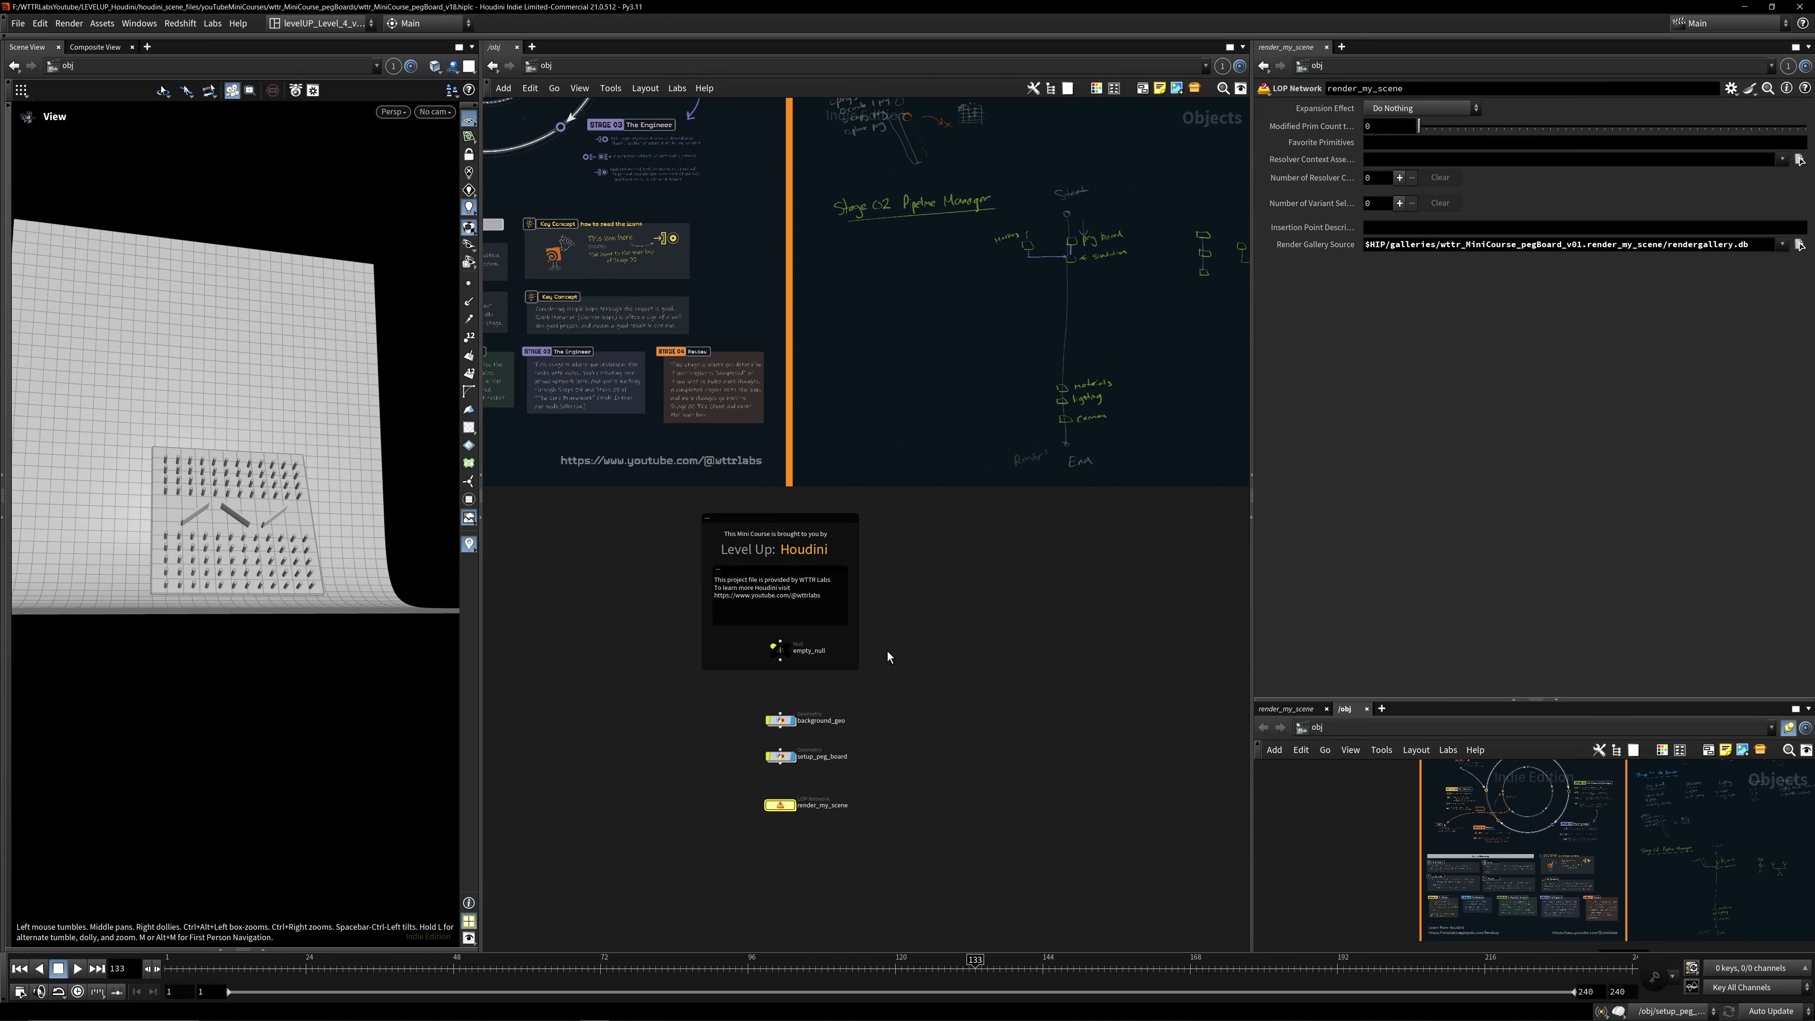
pyautogui.scroll(3, 953, 572)
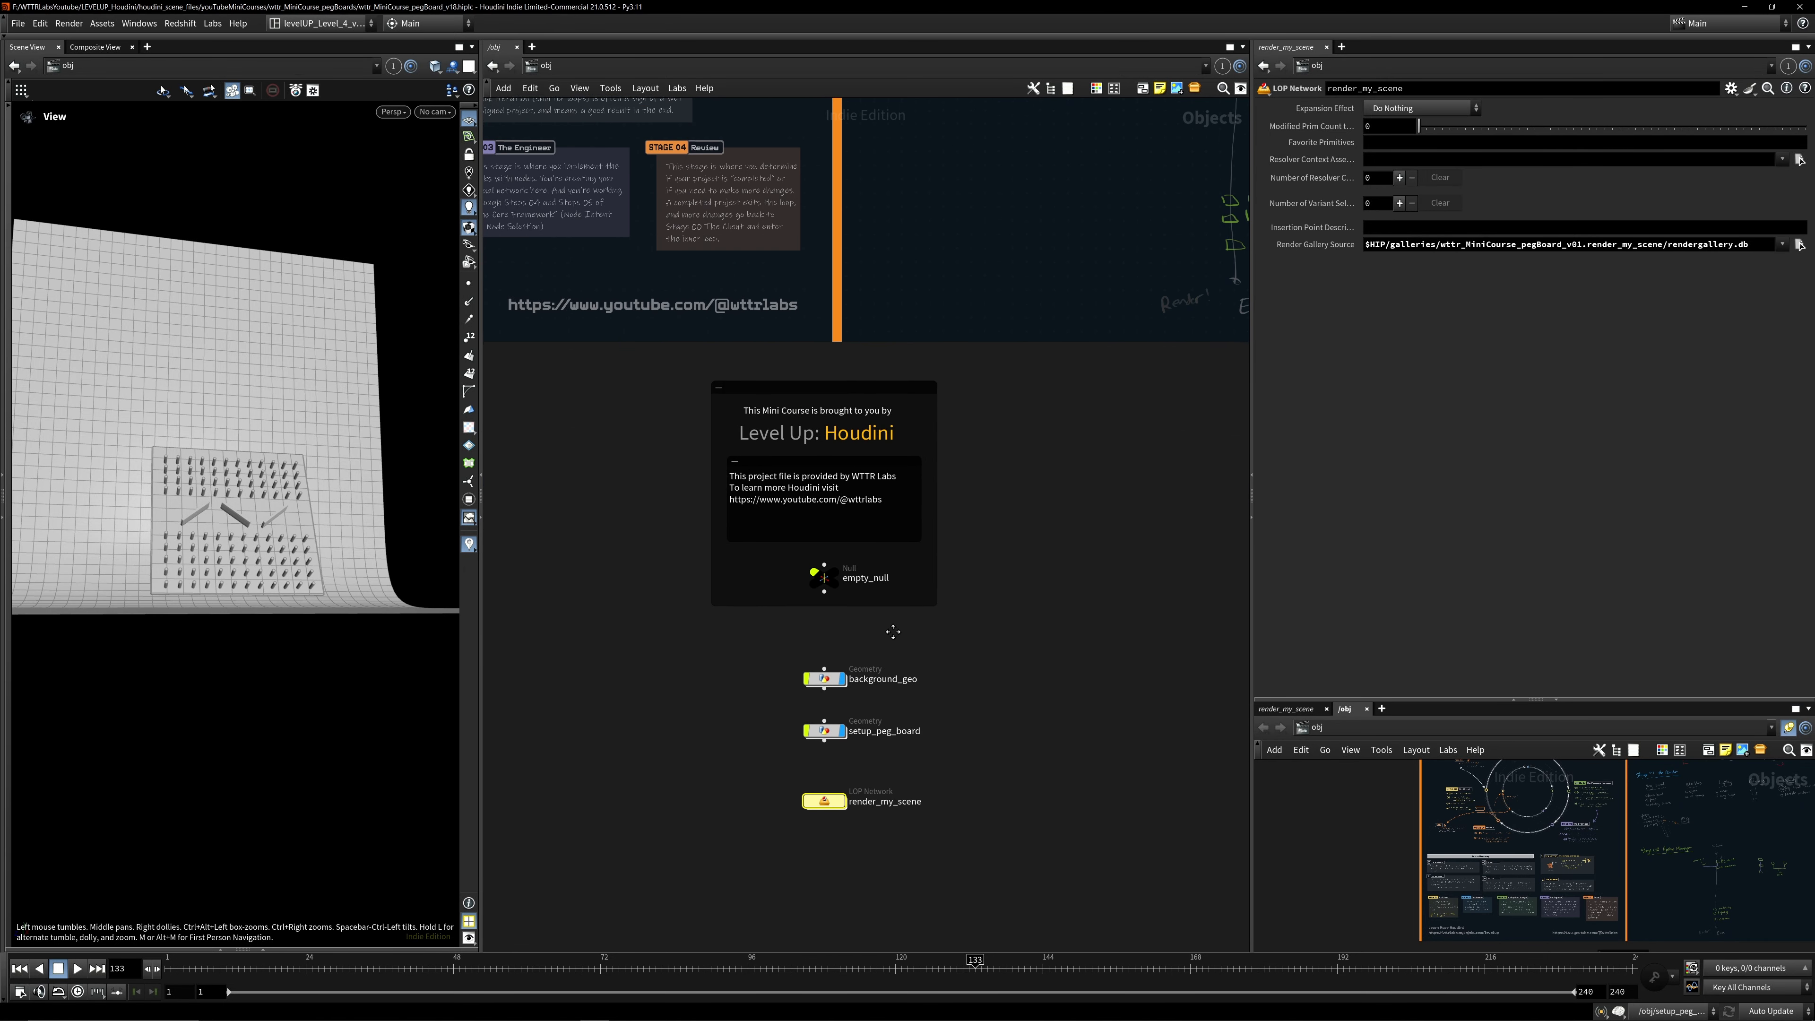
pyautogui.moveTo(892, 617); pyautogui.dragTo(779, 881, button='middle')
pyautogui.scroll(-2, 1060, 523)
pyautogui.moveTo(1059, 523); pyautogui.dragTo(755, 796, button='middle')
pyautogui.scroll(-3, 849, 672)
pyautogui.moveTo(848, 673); pyautogui.dragTo(928, 545, button='middle')
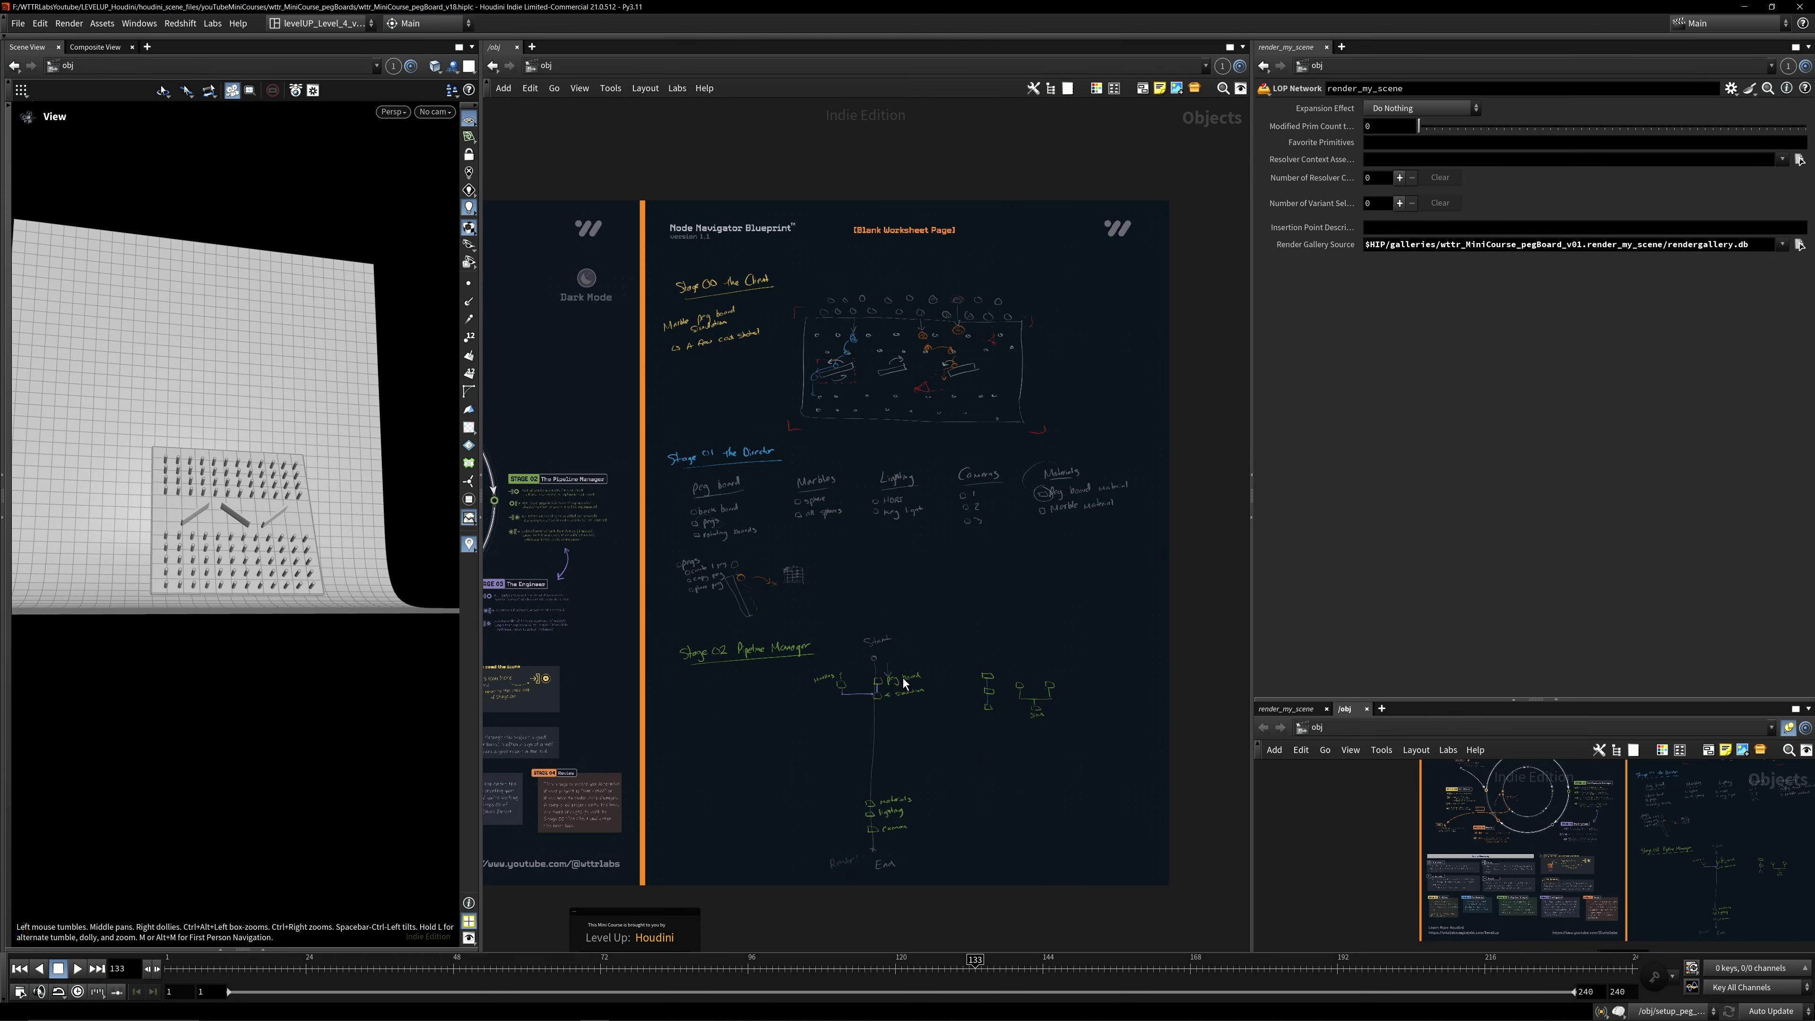
pyautogui.scroll(2, 811, 762)
# - Enter the setup_peg_board geometry network
pyautogui.moveTo(810, 762); pyautogui.dragTo(1061, 322, button='middle')
pyautogui.scroll(3, 838, 671)
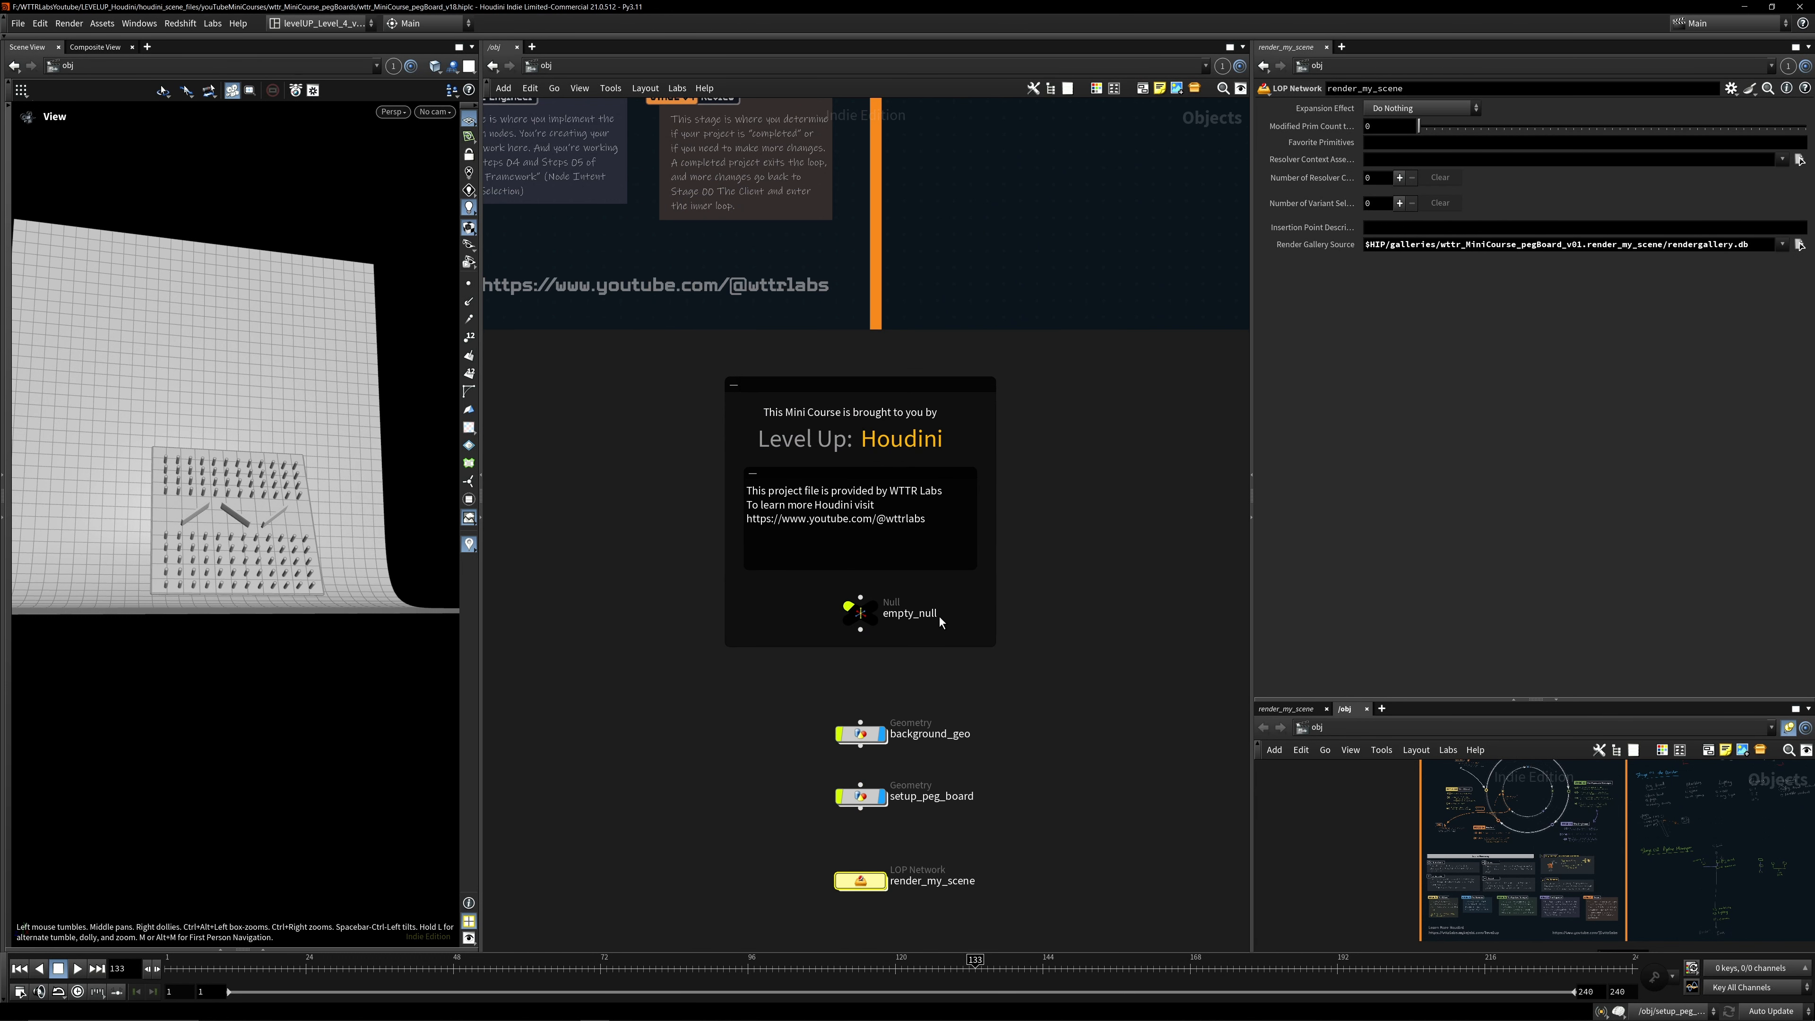
pyautogui.moveTo(938, 616); pyautogui.dragTo(933, 539, button='middle')
pyautogui.click(862, 722)
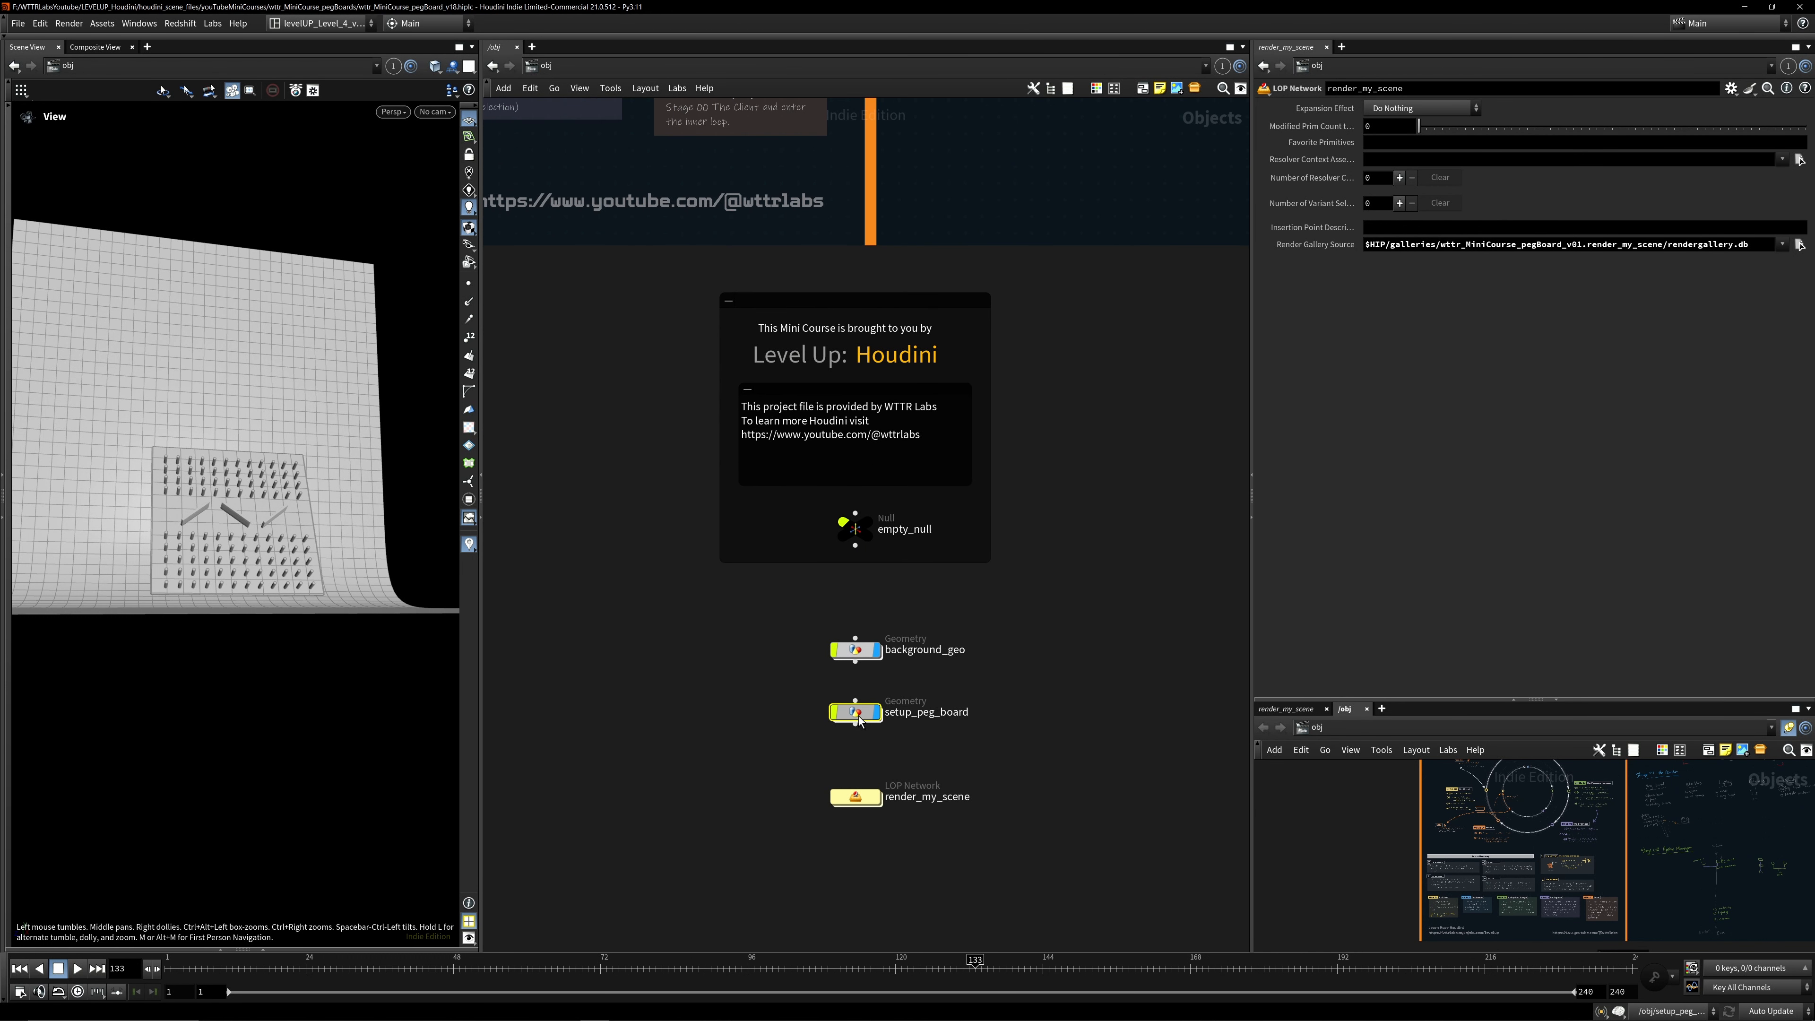
pyautogui.press('i')
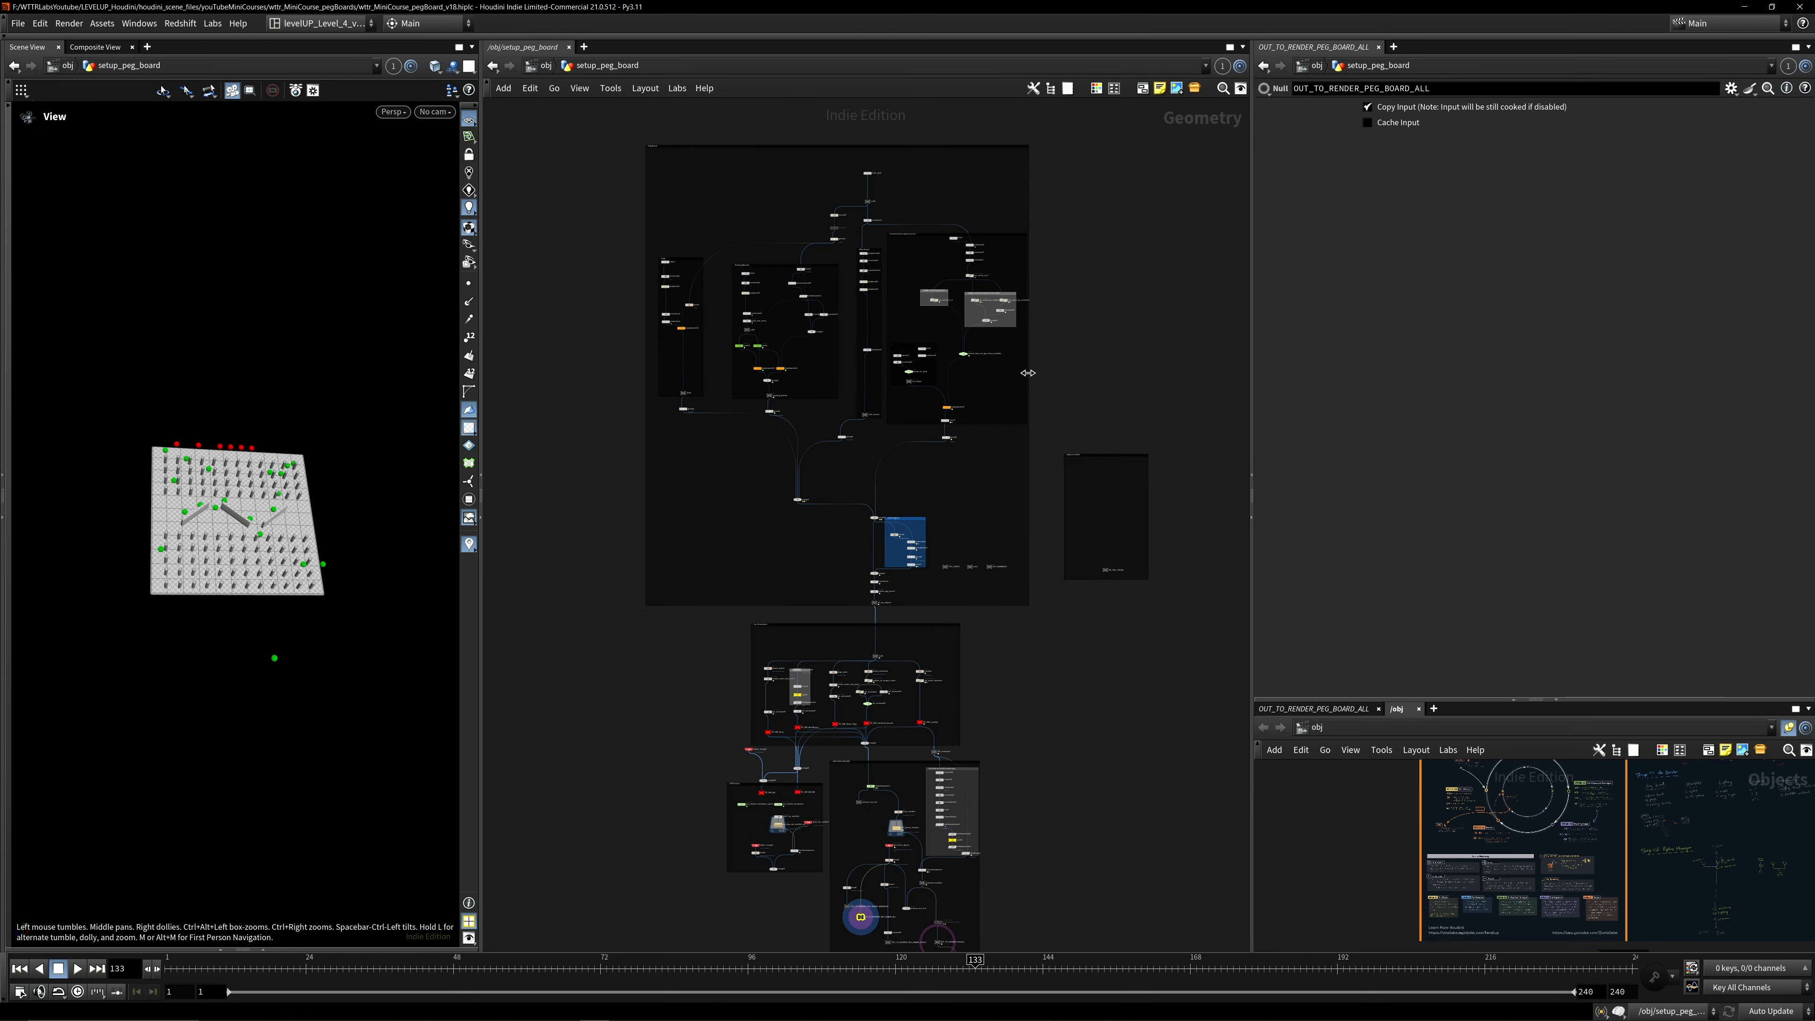
# - Examine the peg, rotating board and main board branches down to the glass-adding section of setup_peg_board
pyautogui.scroll(4, 796, 143)
pyautogui.scroll(-4, 768, 282)
pyautogui.moveTo(952, 535); pyautogui.dragTo(956, 527, button='middle')
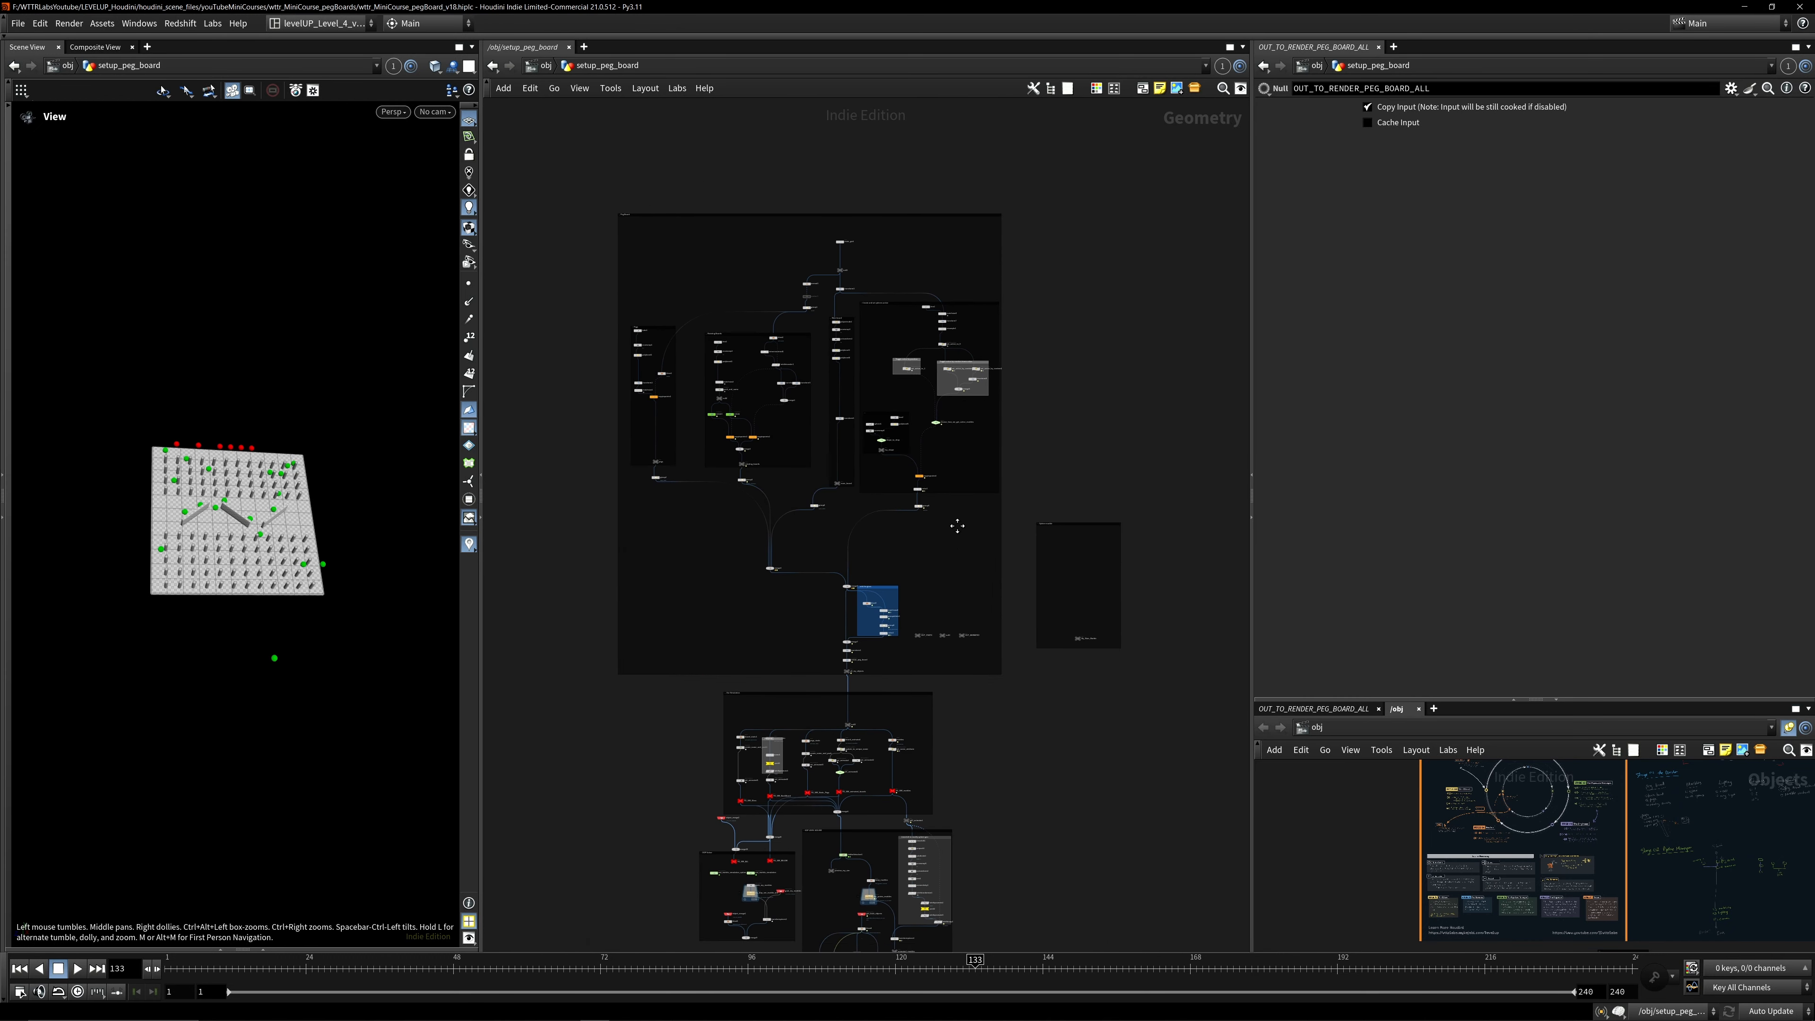
pyautogui.scroll(4, 876, 780)
pyautogui.moveTo(974, 343); pyautogui.dragTo(1043, 732, button='middle')
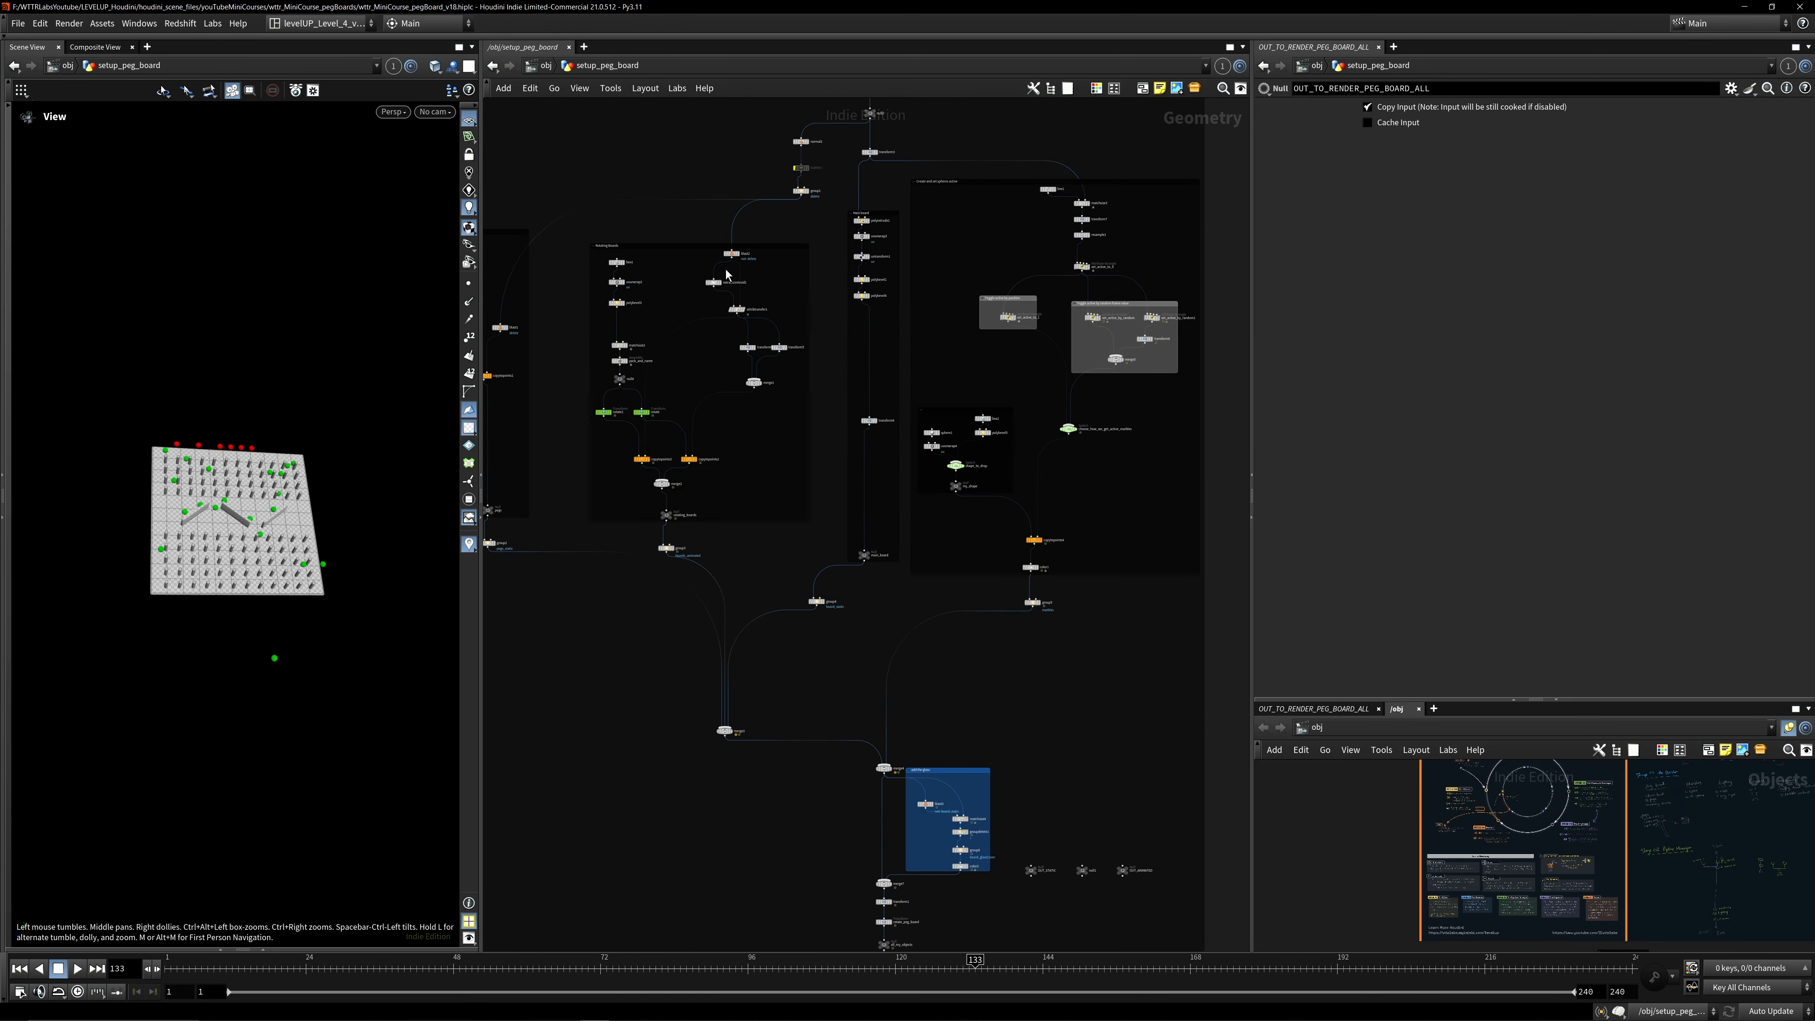
pyautogui.moveTo(571, 416); pyautogui.dragTo(718, 425, button='middle')
pyautogui.scroll(2, 718, 425)
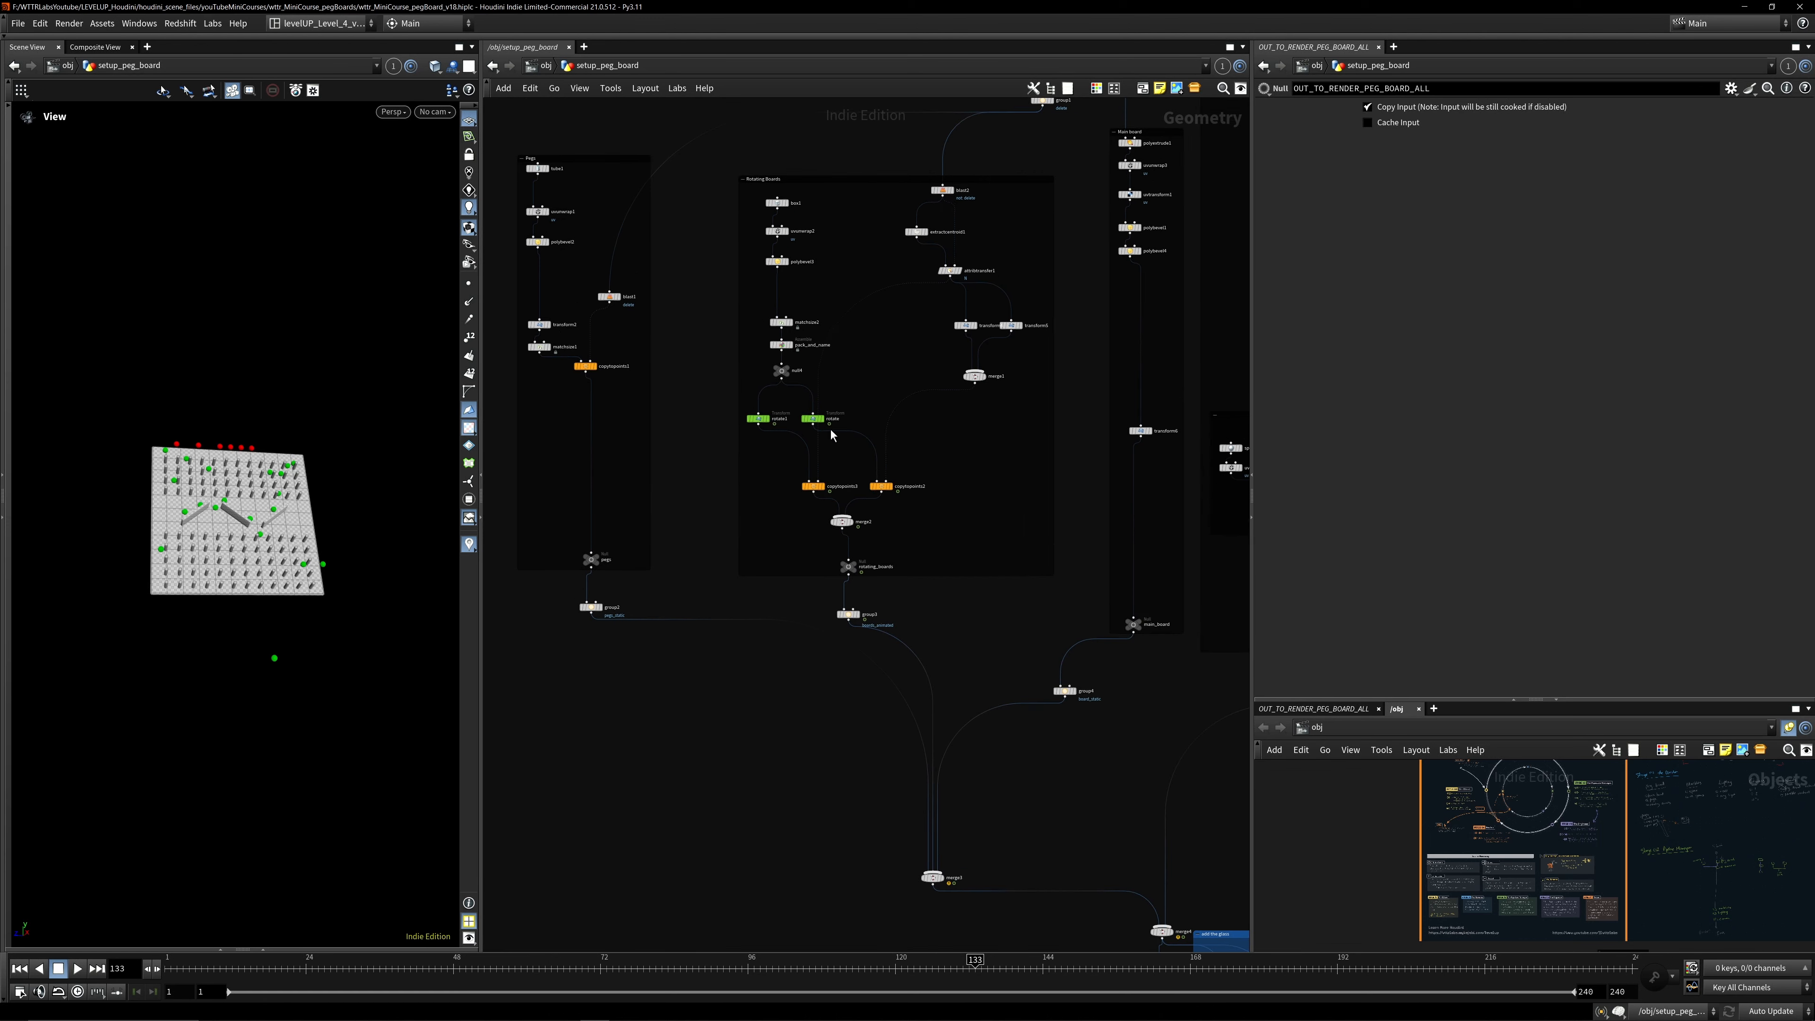
pyautogui.scroll(1, 740, 292)
pyautogui.moveTo(701, 604); pyautogui.dragTo(616, 301, button='middle')
pyautogui.moveTo(714, 734); pyautogui.dragTo(645, 353, button='middle')
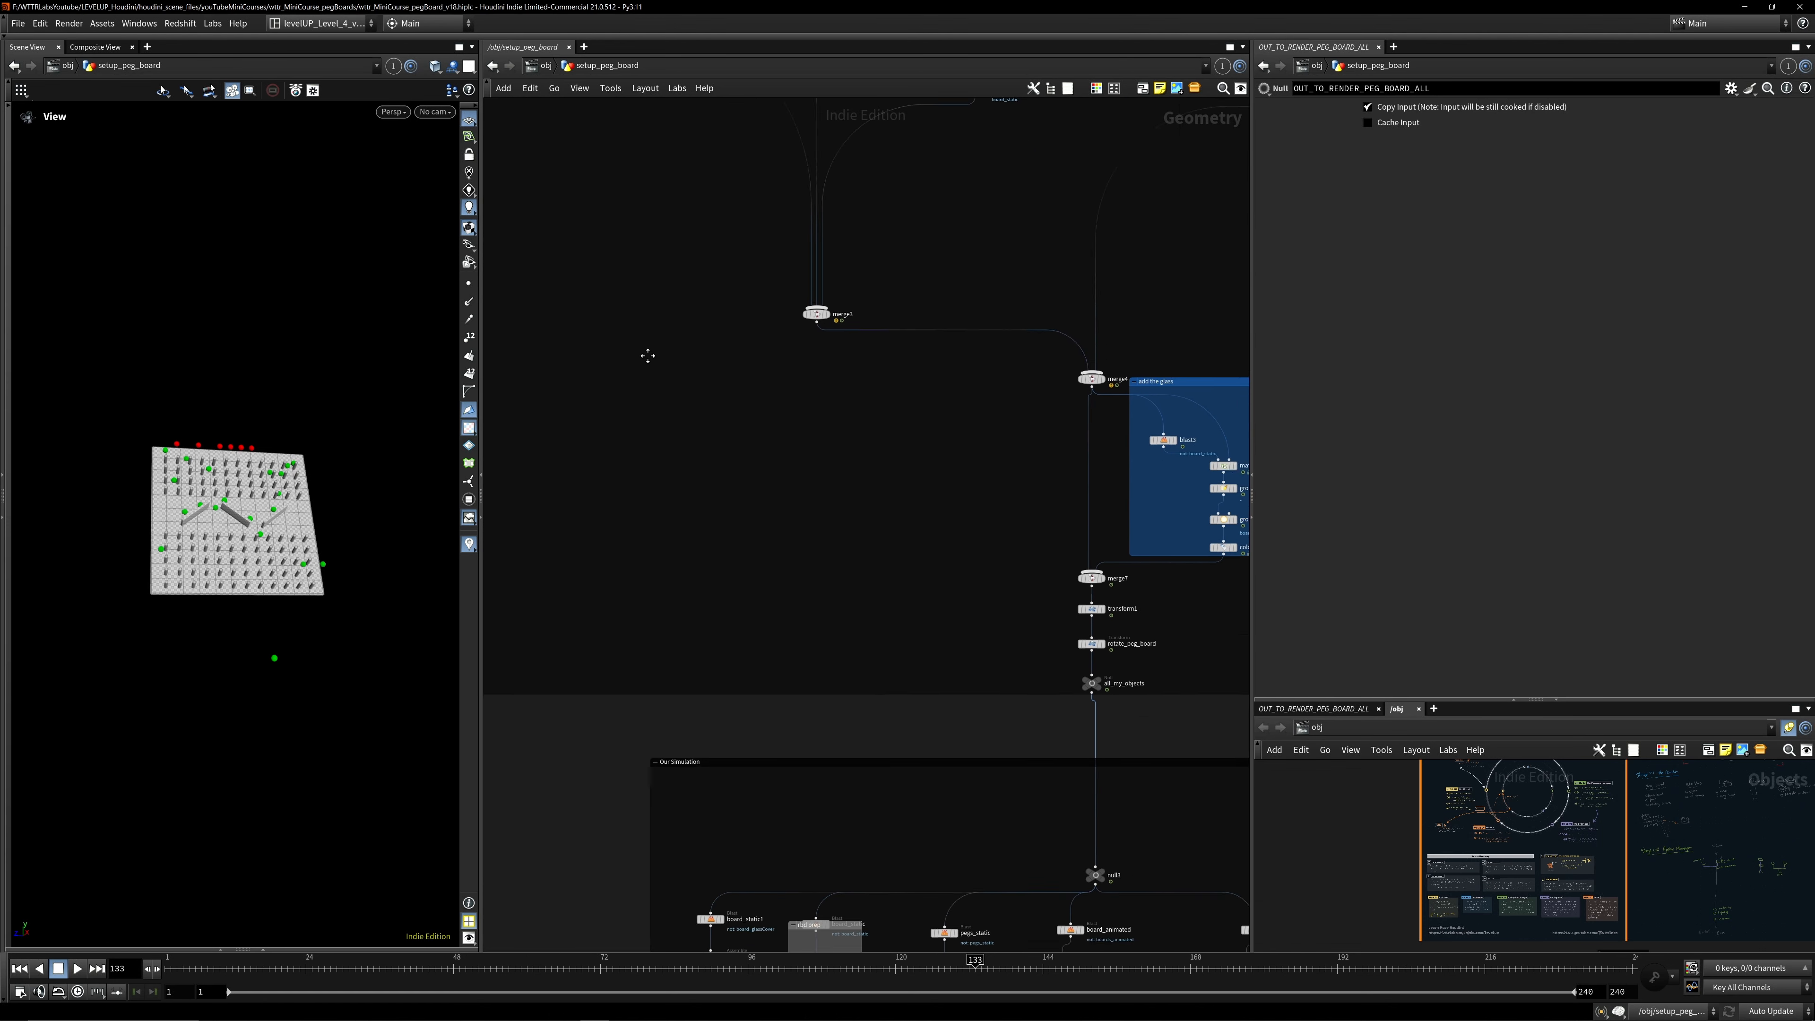
pyautogui.scroll(-1, 770, 425)
pyautogui.moveTo(770, 425); pyautogui.dragTo(690, 353, button='middle')
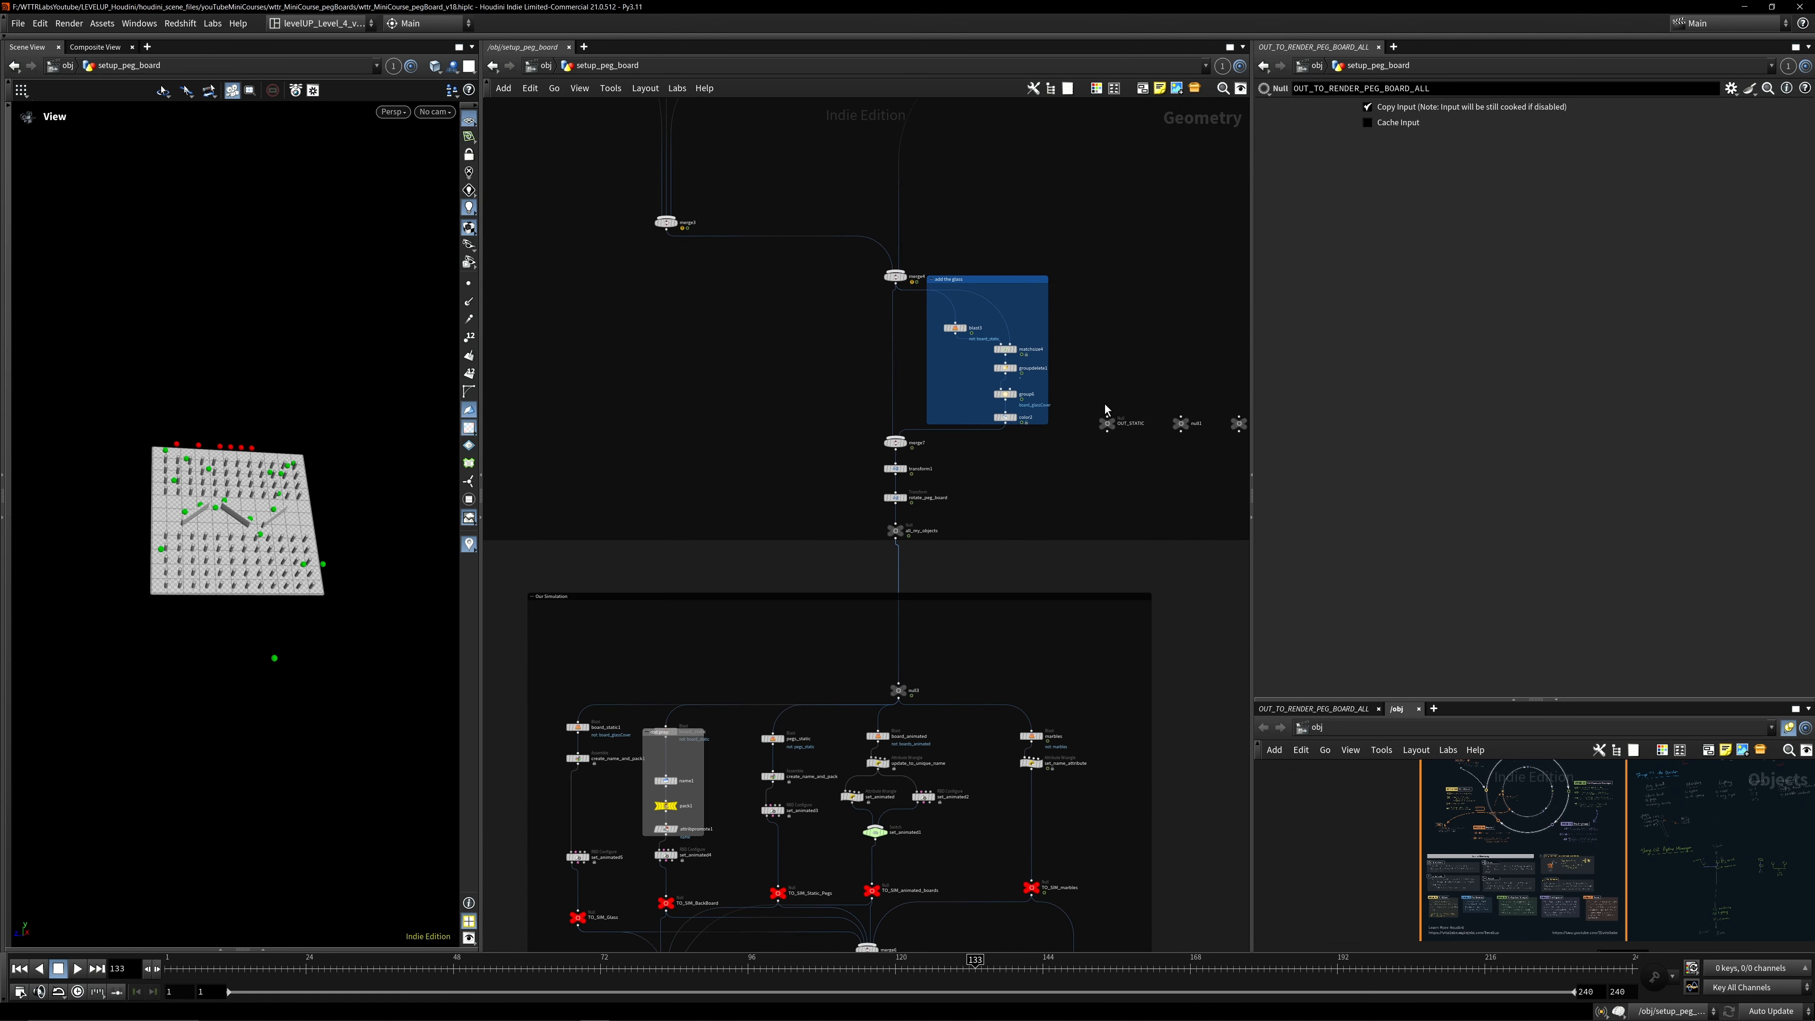
pyautogui.scroll(2, 1105, 408)
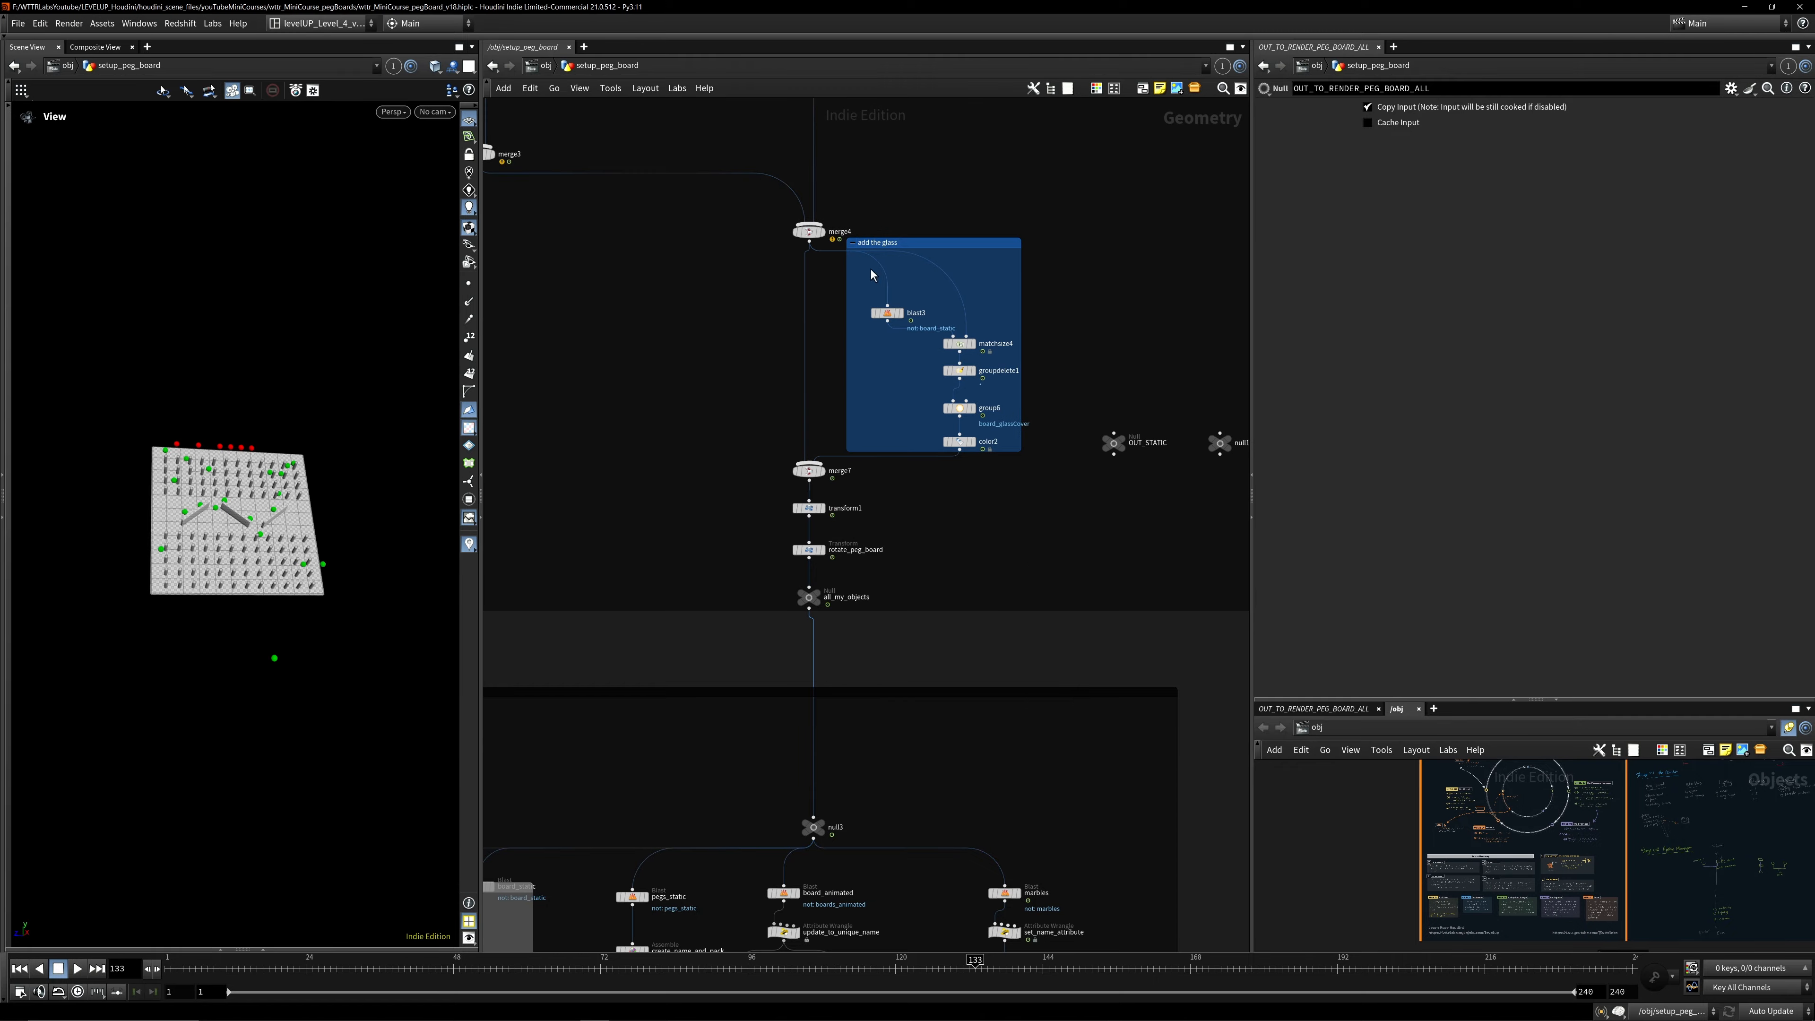
# - Examine the simulation preparation branches and the two solver sections of the peg board network
pyautogui.scroll(-2, 871, 270)
pyautogui.moveTo(776, 463); pyautogui.dragTo(883, 329, button='middle')
pyautogui.moveTo(821, 500); pyautogui.dragTo(852, 261, button='middle')
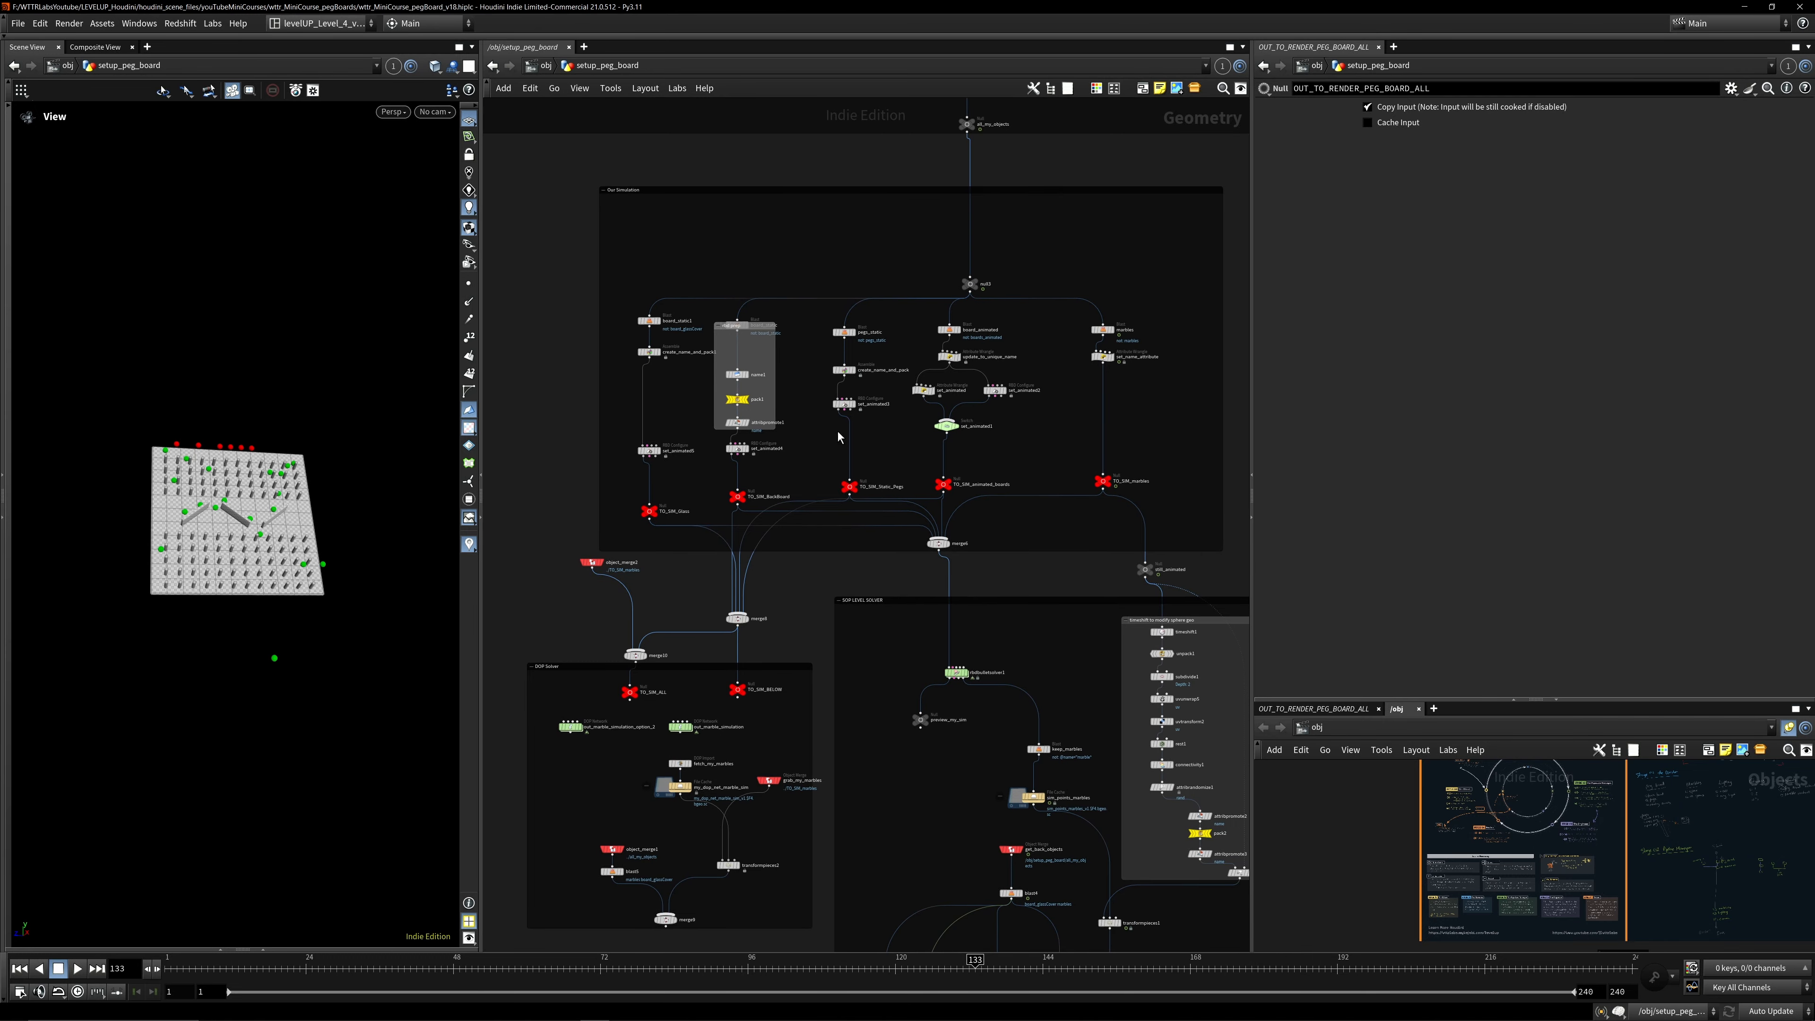
pyautogui.moveTo(850, 596); pyautogui.dragTo(834, 477, button='middle')
pyautogui.scroll(-1, 889, 569)
pyautogui.moveTo(905, 583); pyautogui.dragTo(808, 590, button='middle')
pyautogui.scroll(2, 841, 477)
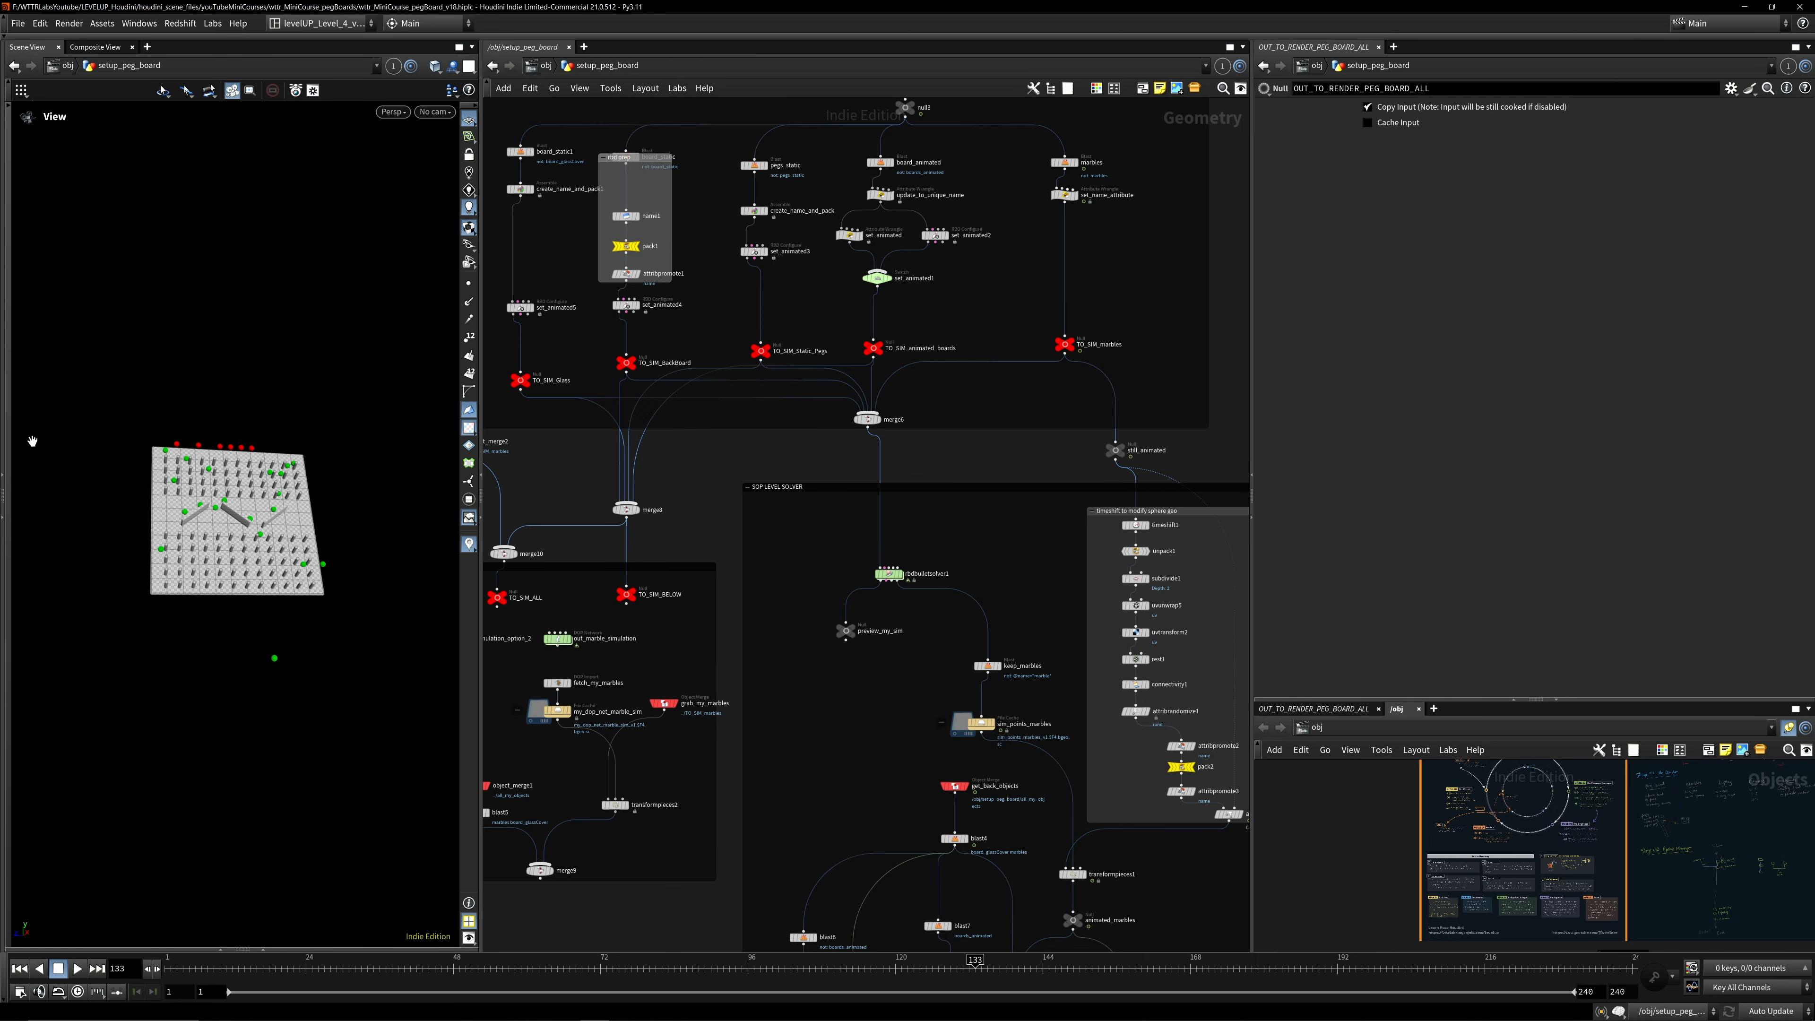
# - Display the peg board in wireframe and orbit in close on its pegs, rotating boards and marbles
pyautogui.scroll(3, 261, 479)
pyautogui.press('w')
pyautogui.moveTo(261, 478); pyautogui.dragTo(263, 402)
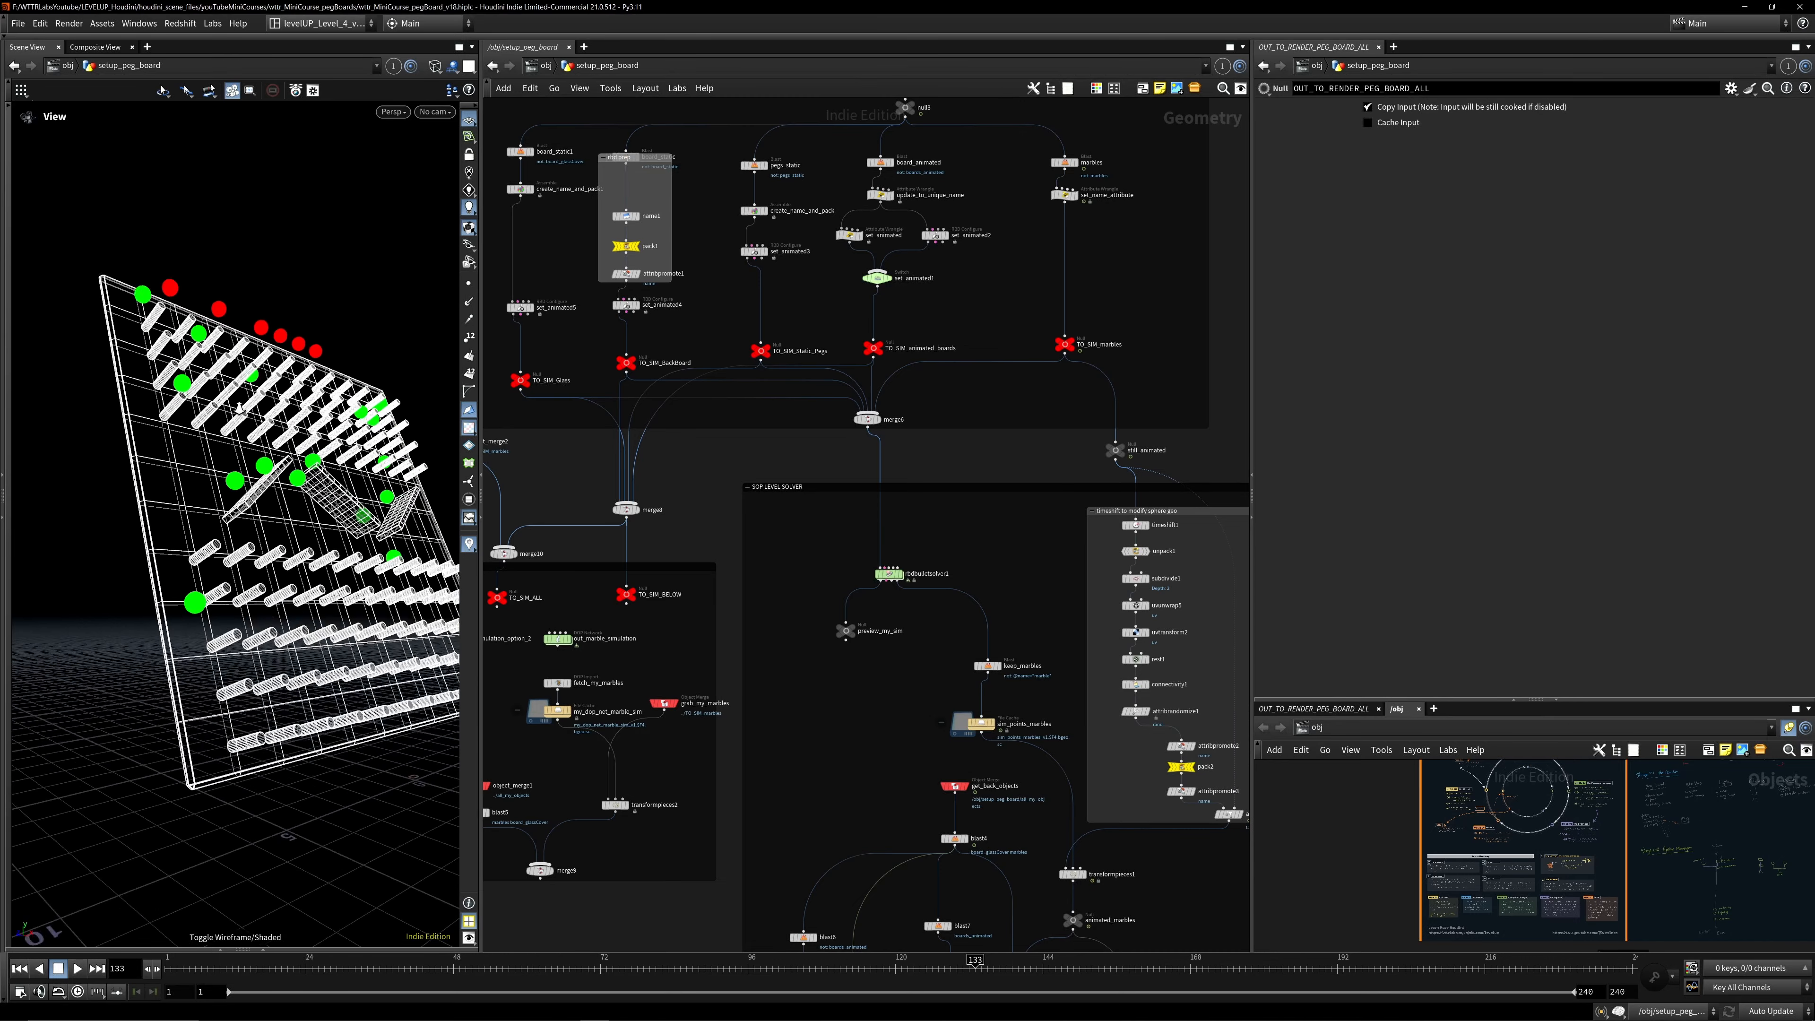
pyautogui.press('w')
pyautogui.scroll(3, 263, 401)
pyautogui.press('w')
pyautogui.scroll(-5, 229, 428)
pyautogui.scroll(5, 229, 428)
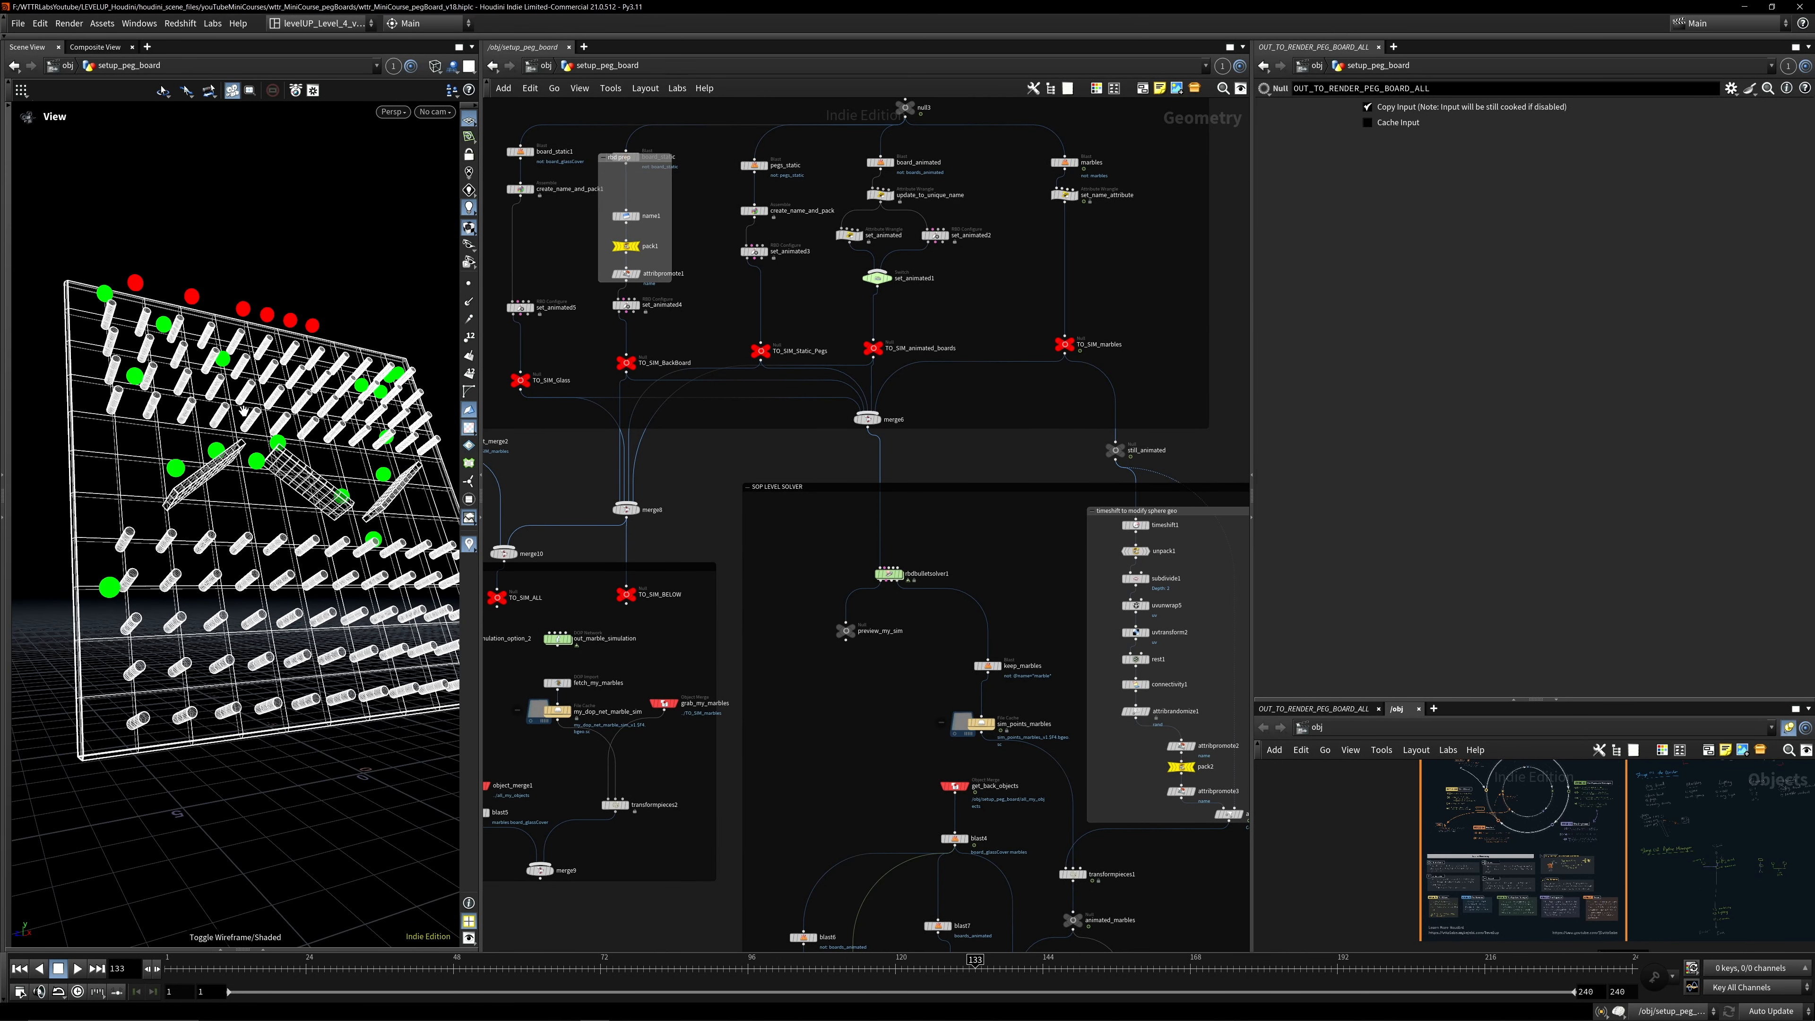
# - Select the rbdbulletsolver1 node in the SOP-level solver section to show its parameters
pyautogui.moveTo(827, 473); pyautogui.dragTo(952, 489, button='middle')
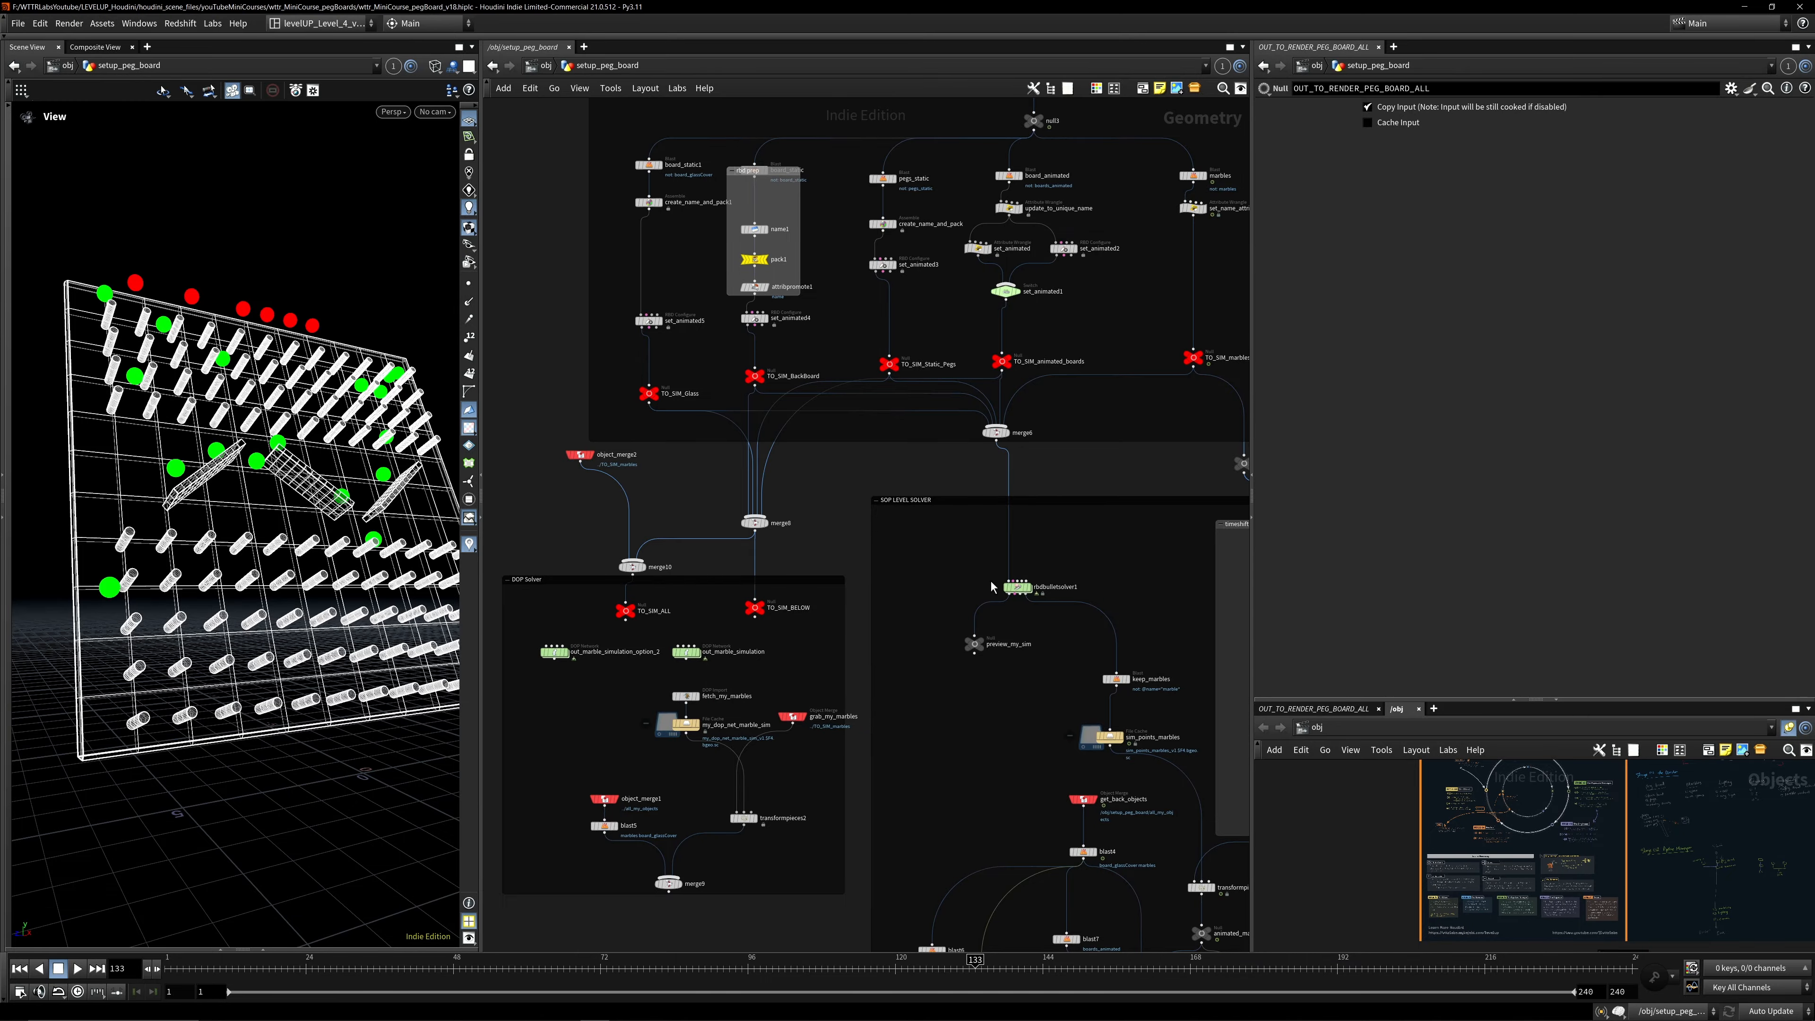
pyautogui.moveTo(1004, 663); pyautogui.dragTo(713, 452, button='middle')
pyautogui.moveTo(643, 377); pyautogui.dragTo(817, 451)
# - Open the out_marble_simulation DOP network from the DOP solver section and move the error dialog clear of the console
pyautogui.moveTo(498, 554); pyautogui.dragTo(952, 470, button='middle')
pyautogui.scroll(3, 829, 419)
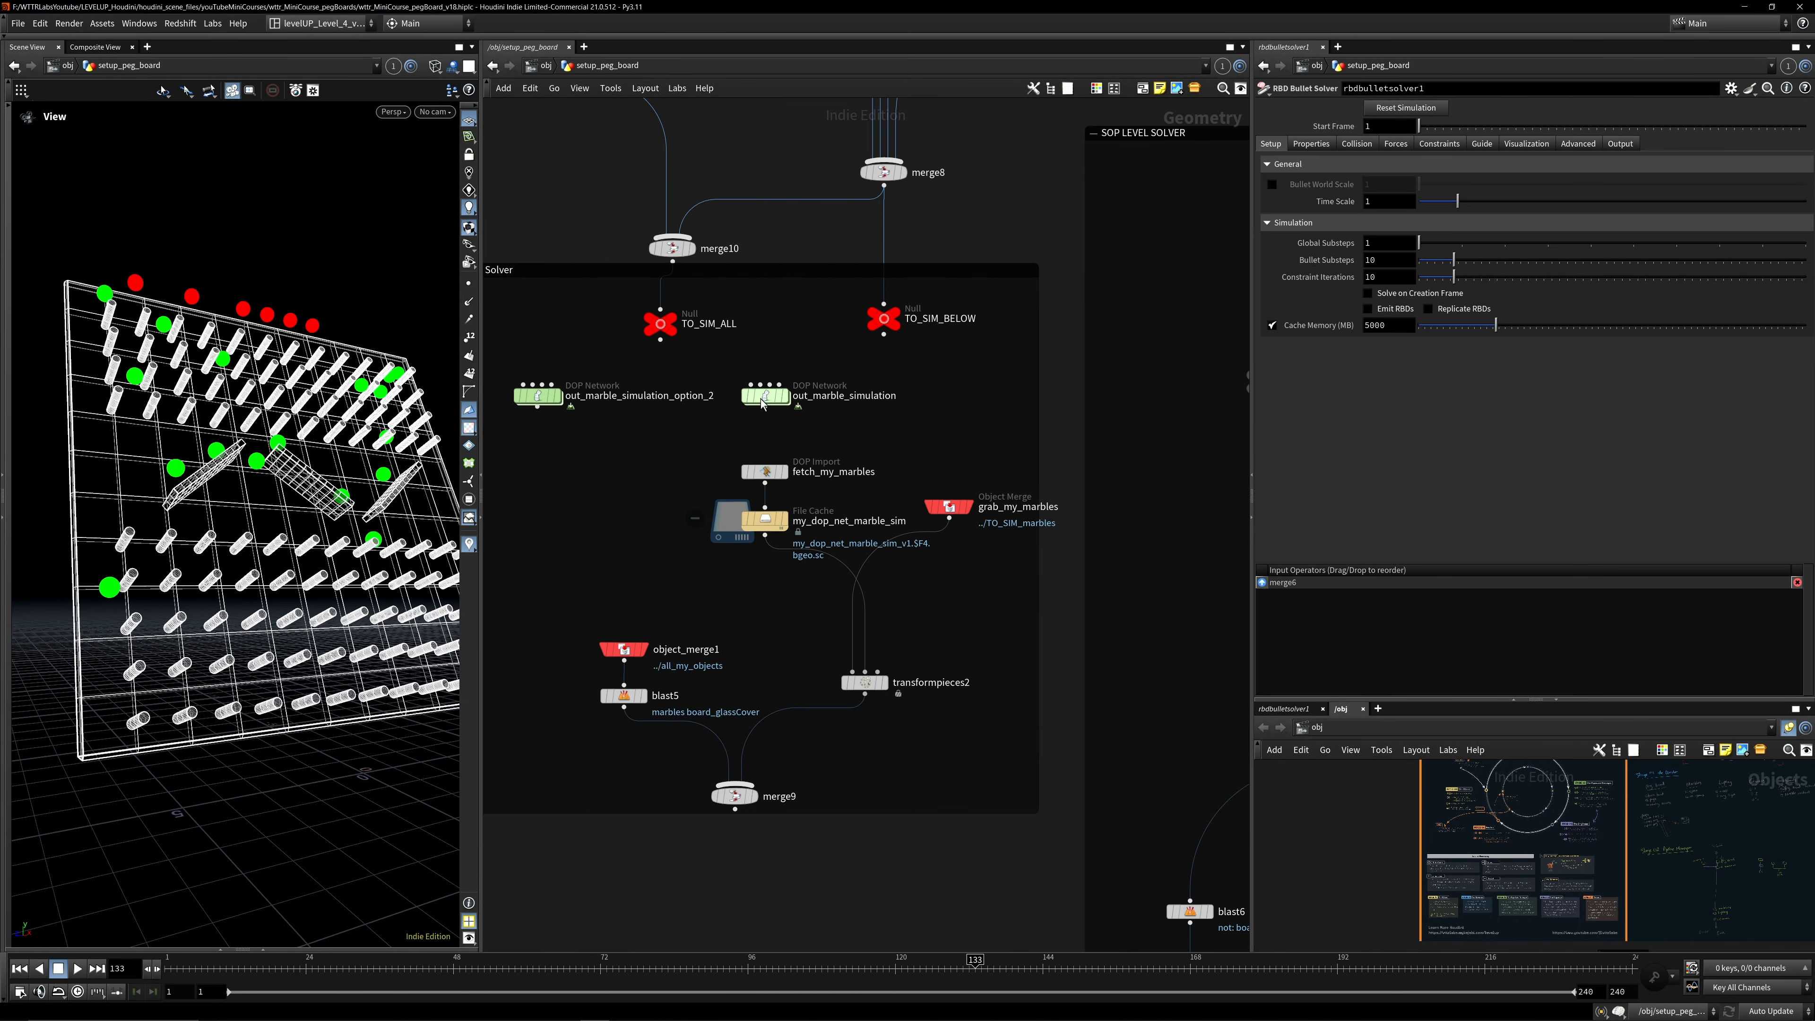
pyautogui.doubleClick(765, 395)
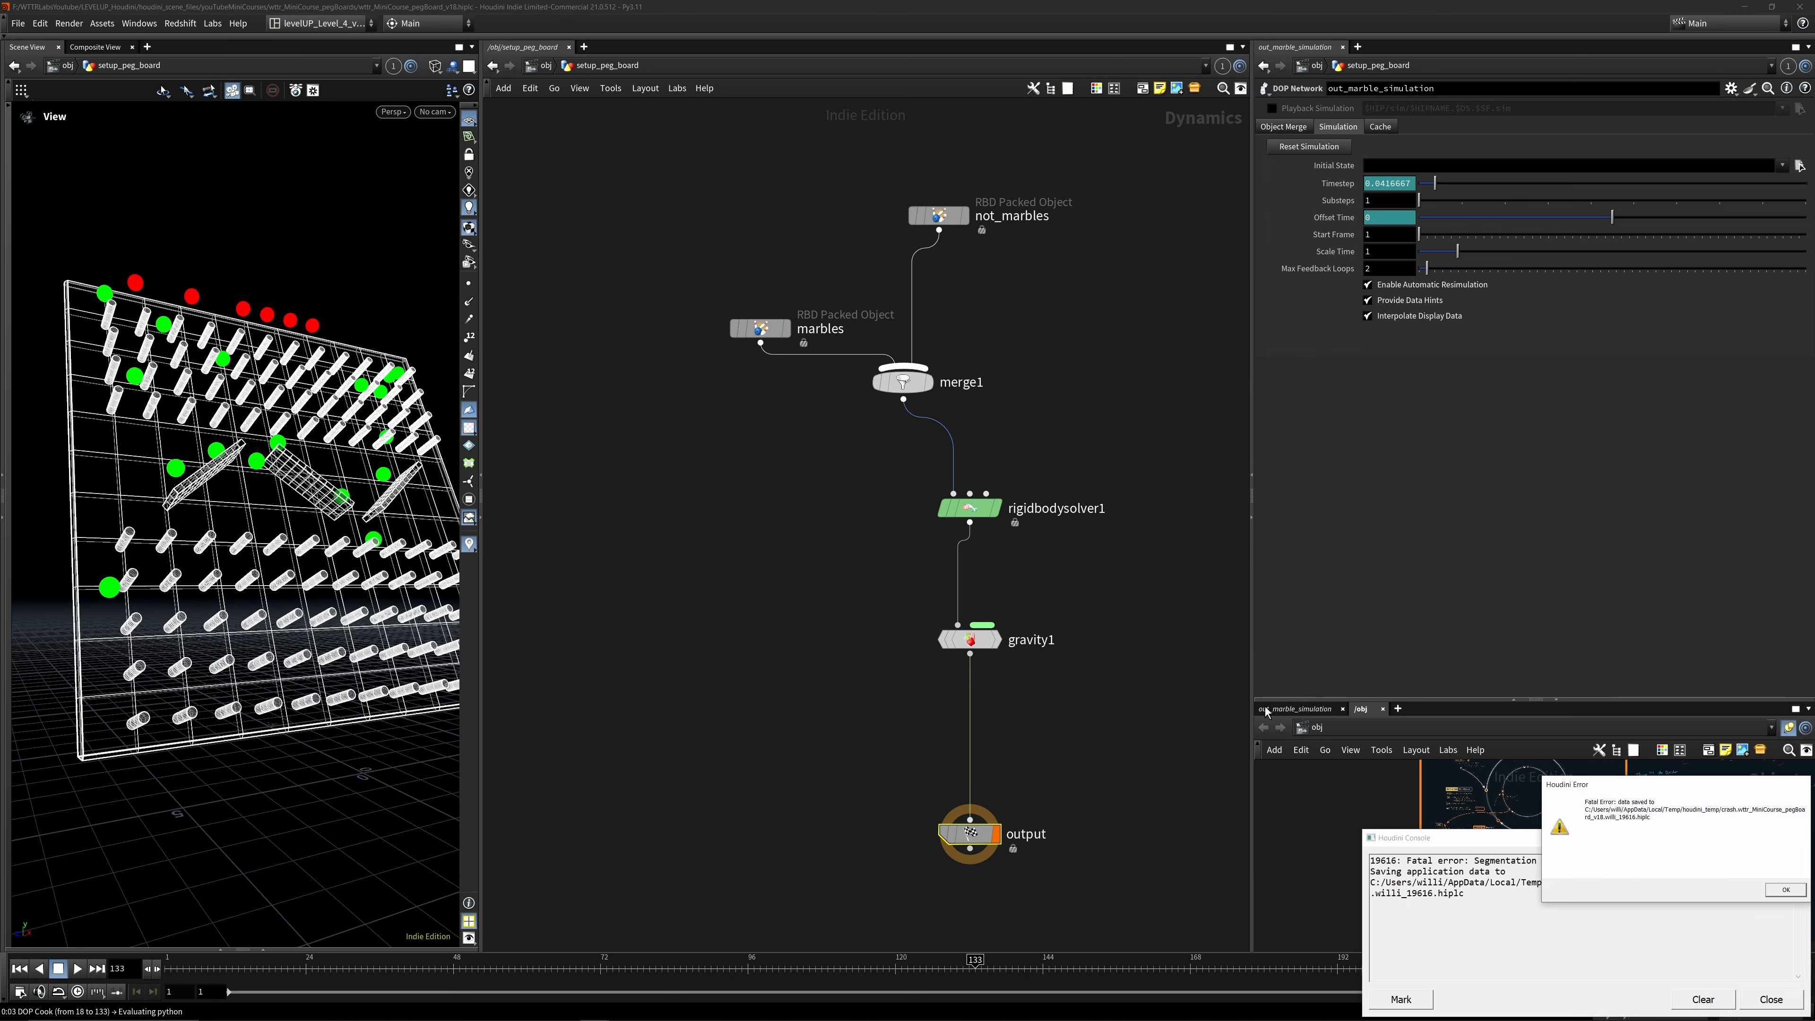
pyautogui.moveTo(1703, 799); pyautogui.dragTo(622, 537)
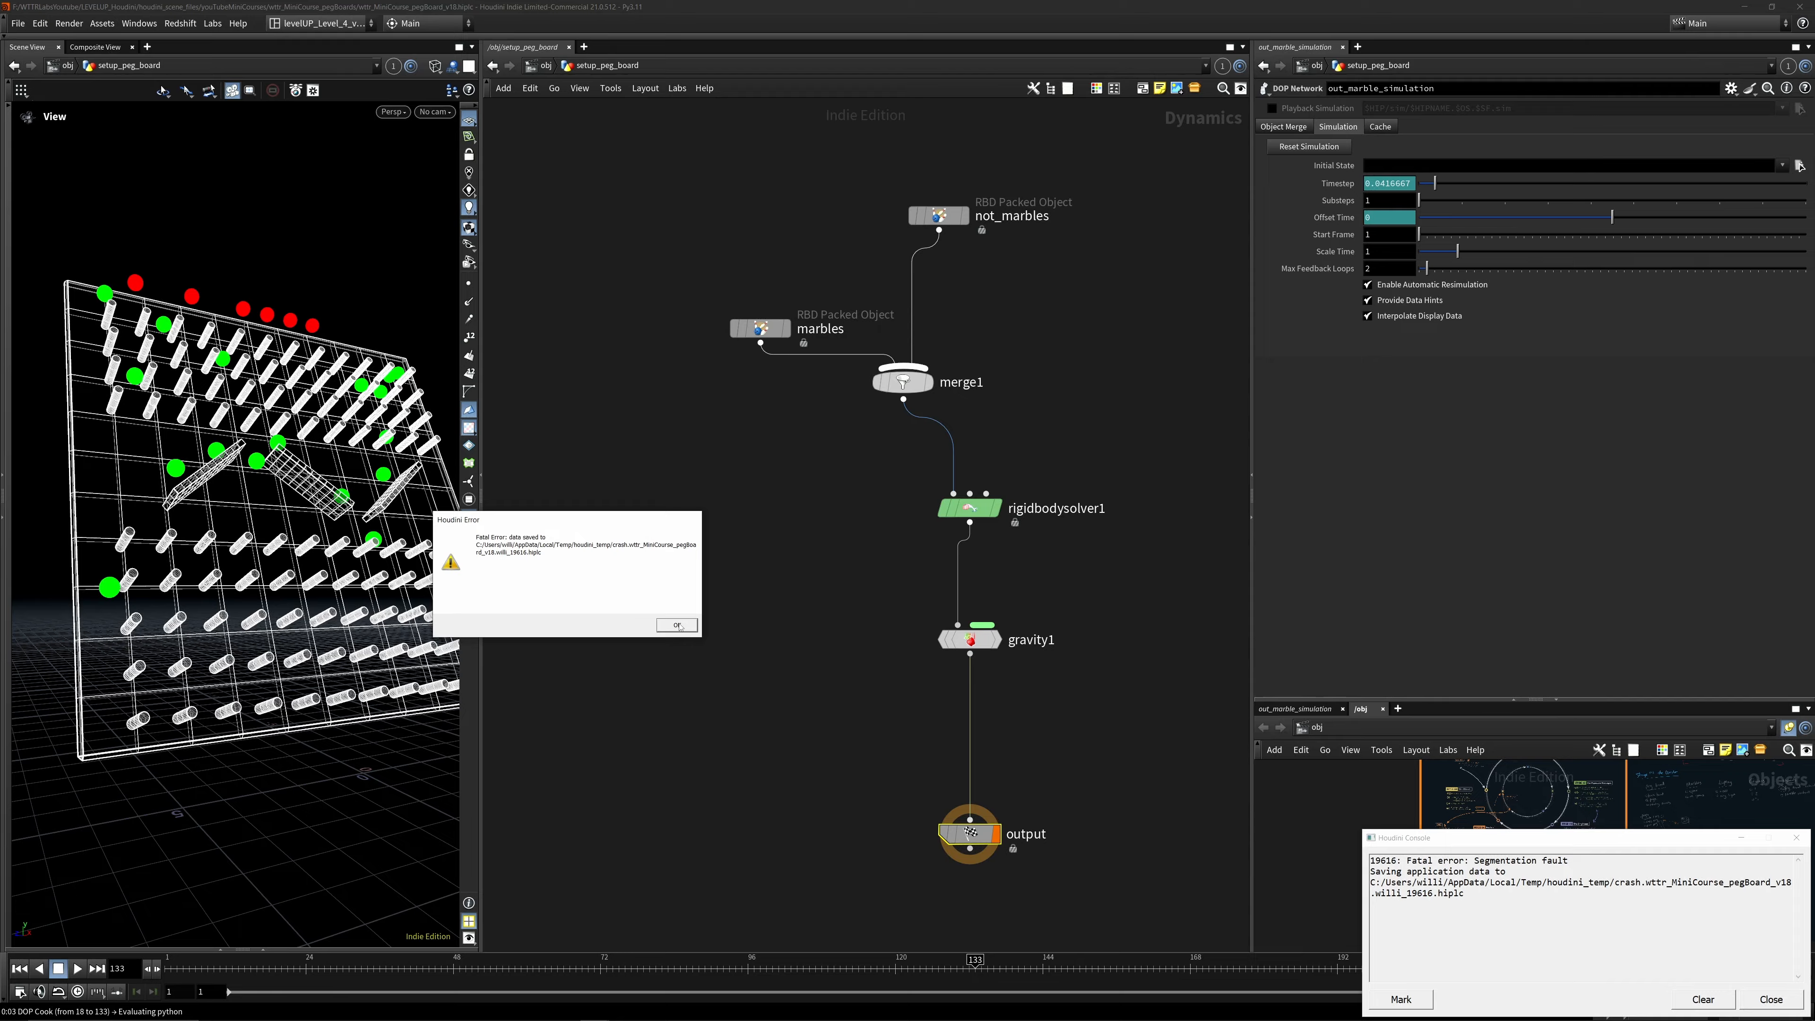
# - Examine the node chain inside the out_marble_simulation DOP network and orbit the viewport around the peg board
pyautogui.click(1721, 854)
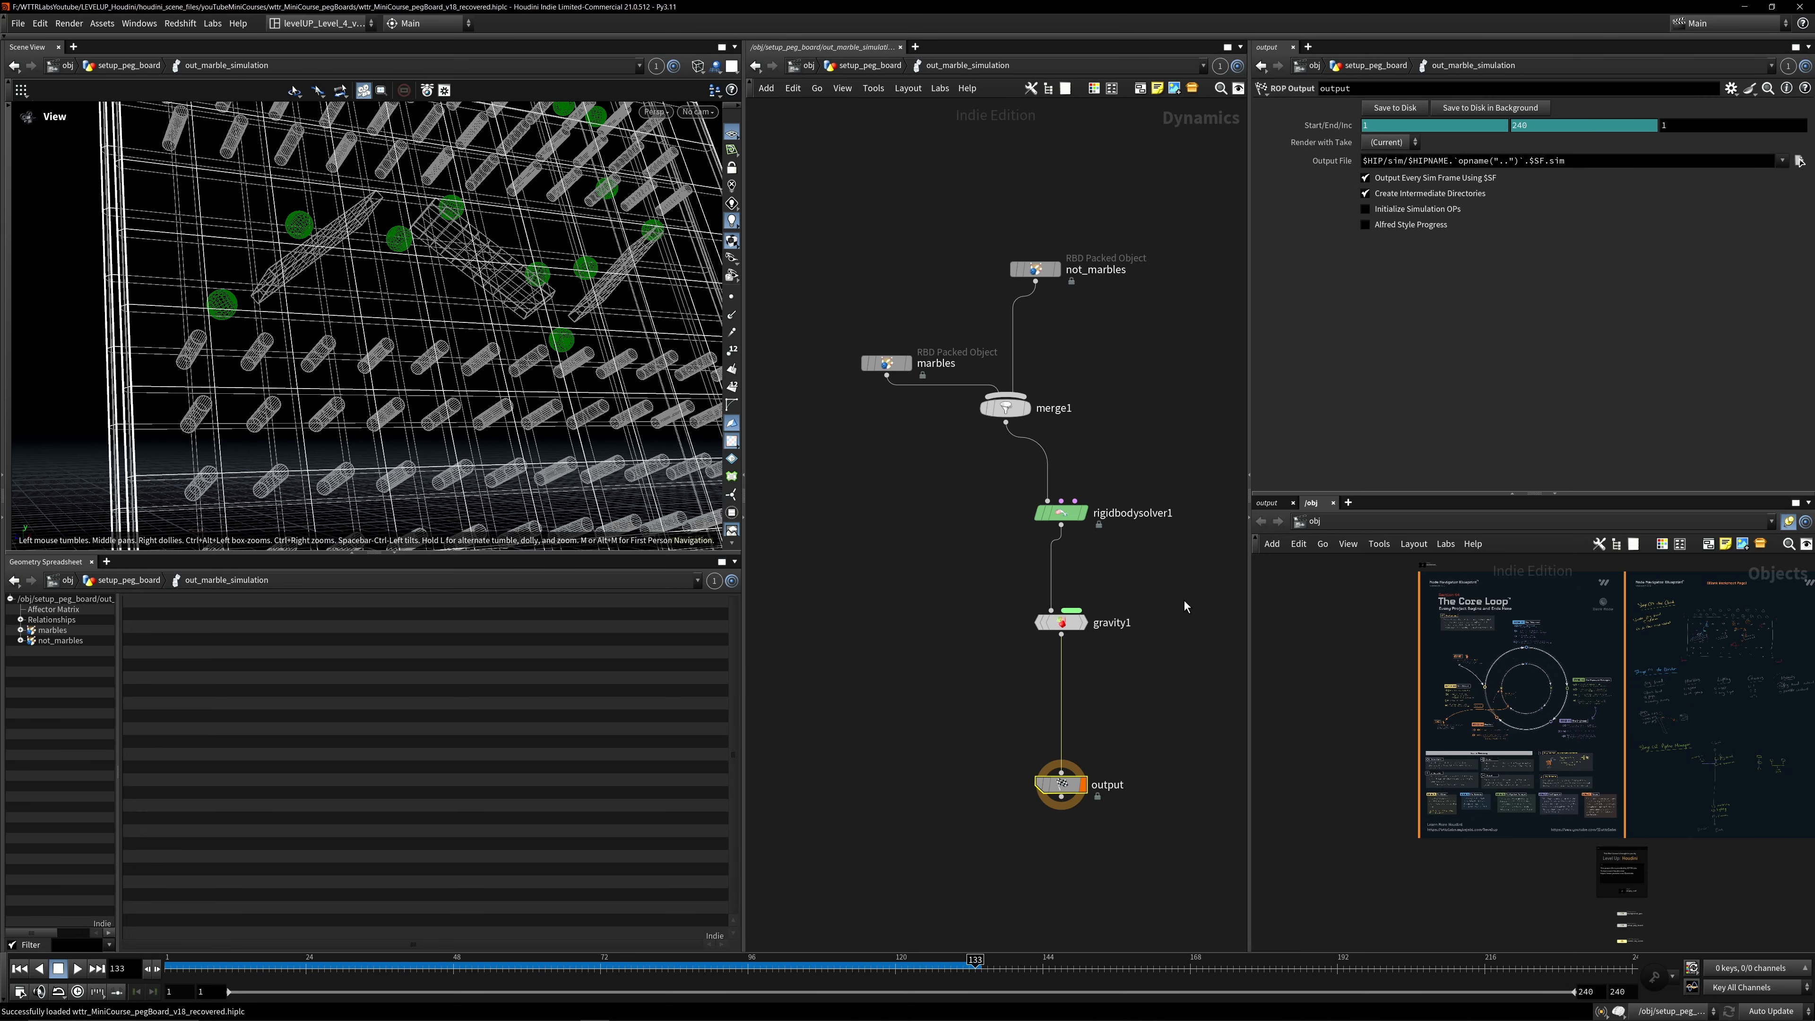
pyautogui.scroll(-3, 1020, 590)
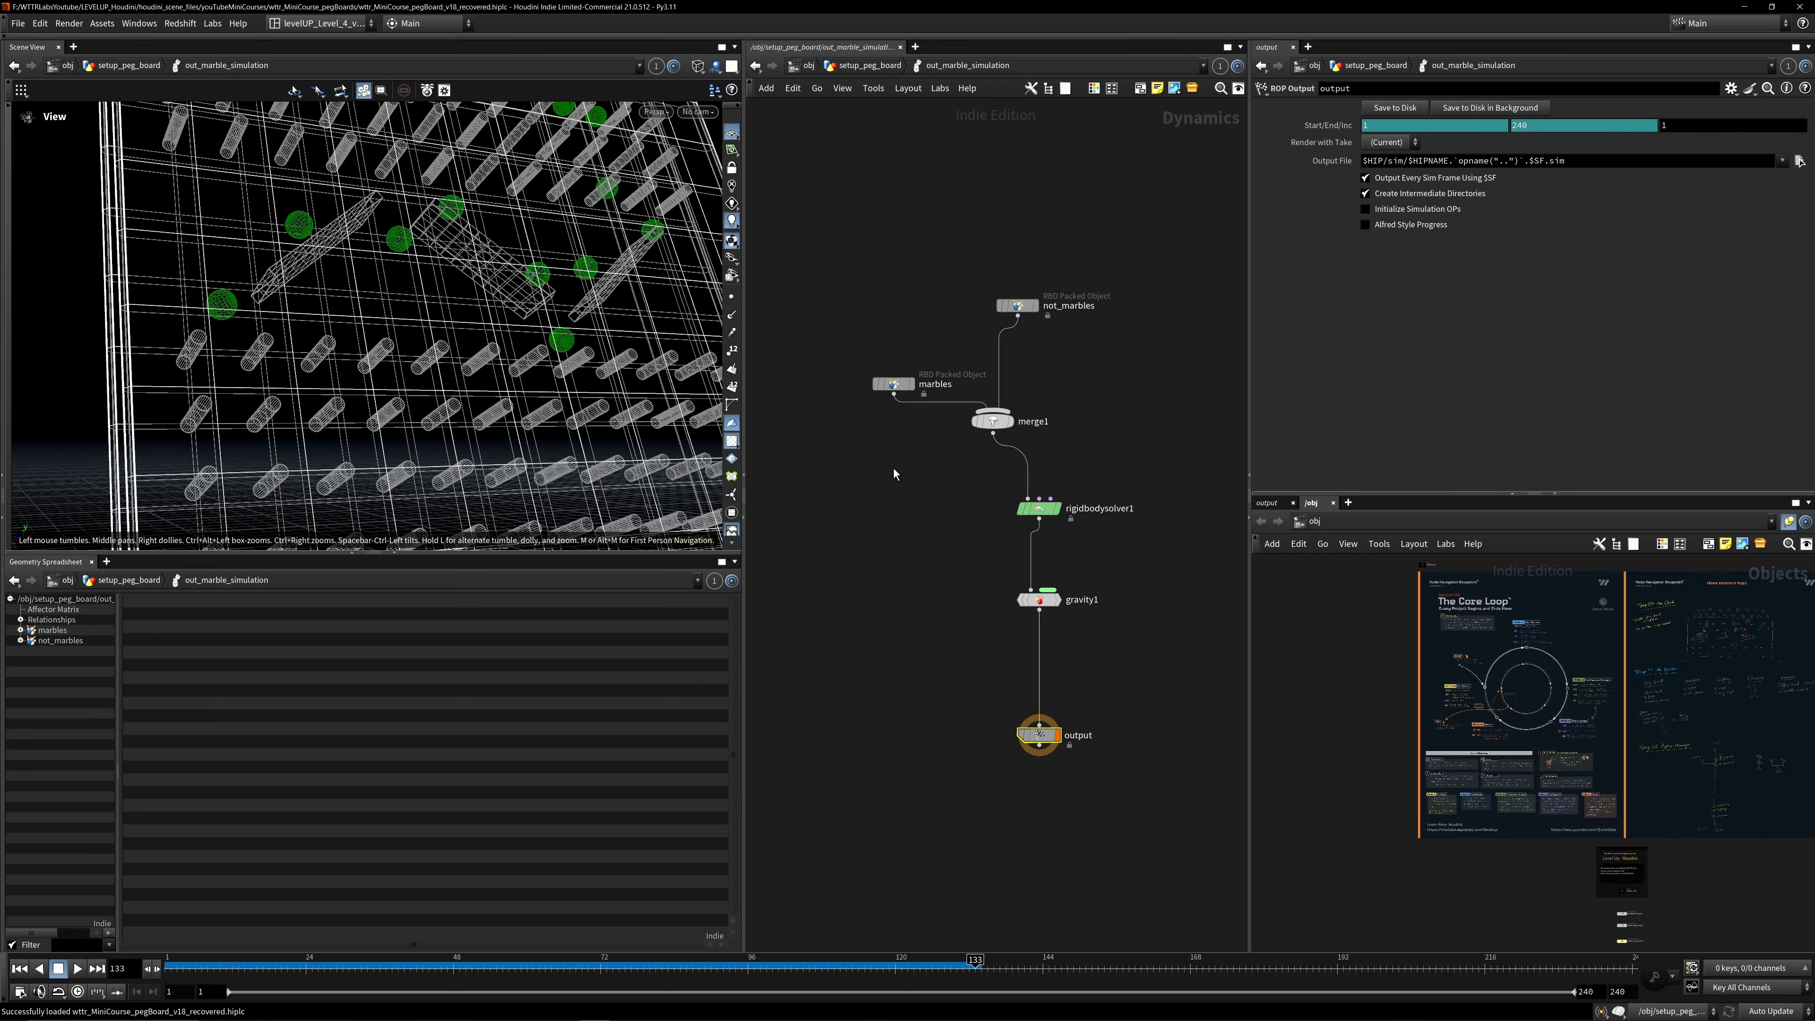
pyautogui.press('w')
pyautogui.moveTo(448, 336); pyautogui.dragTo(483, 346)
pyautogui.press('w')
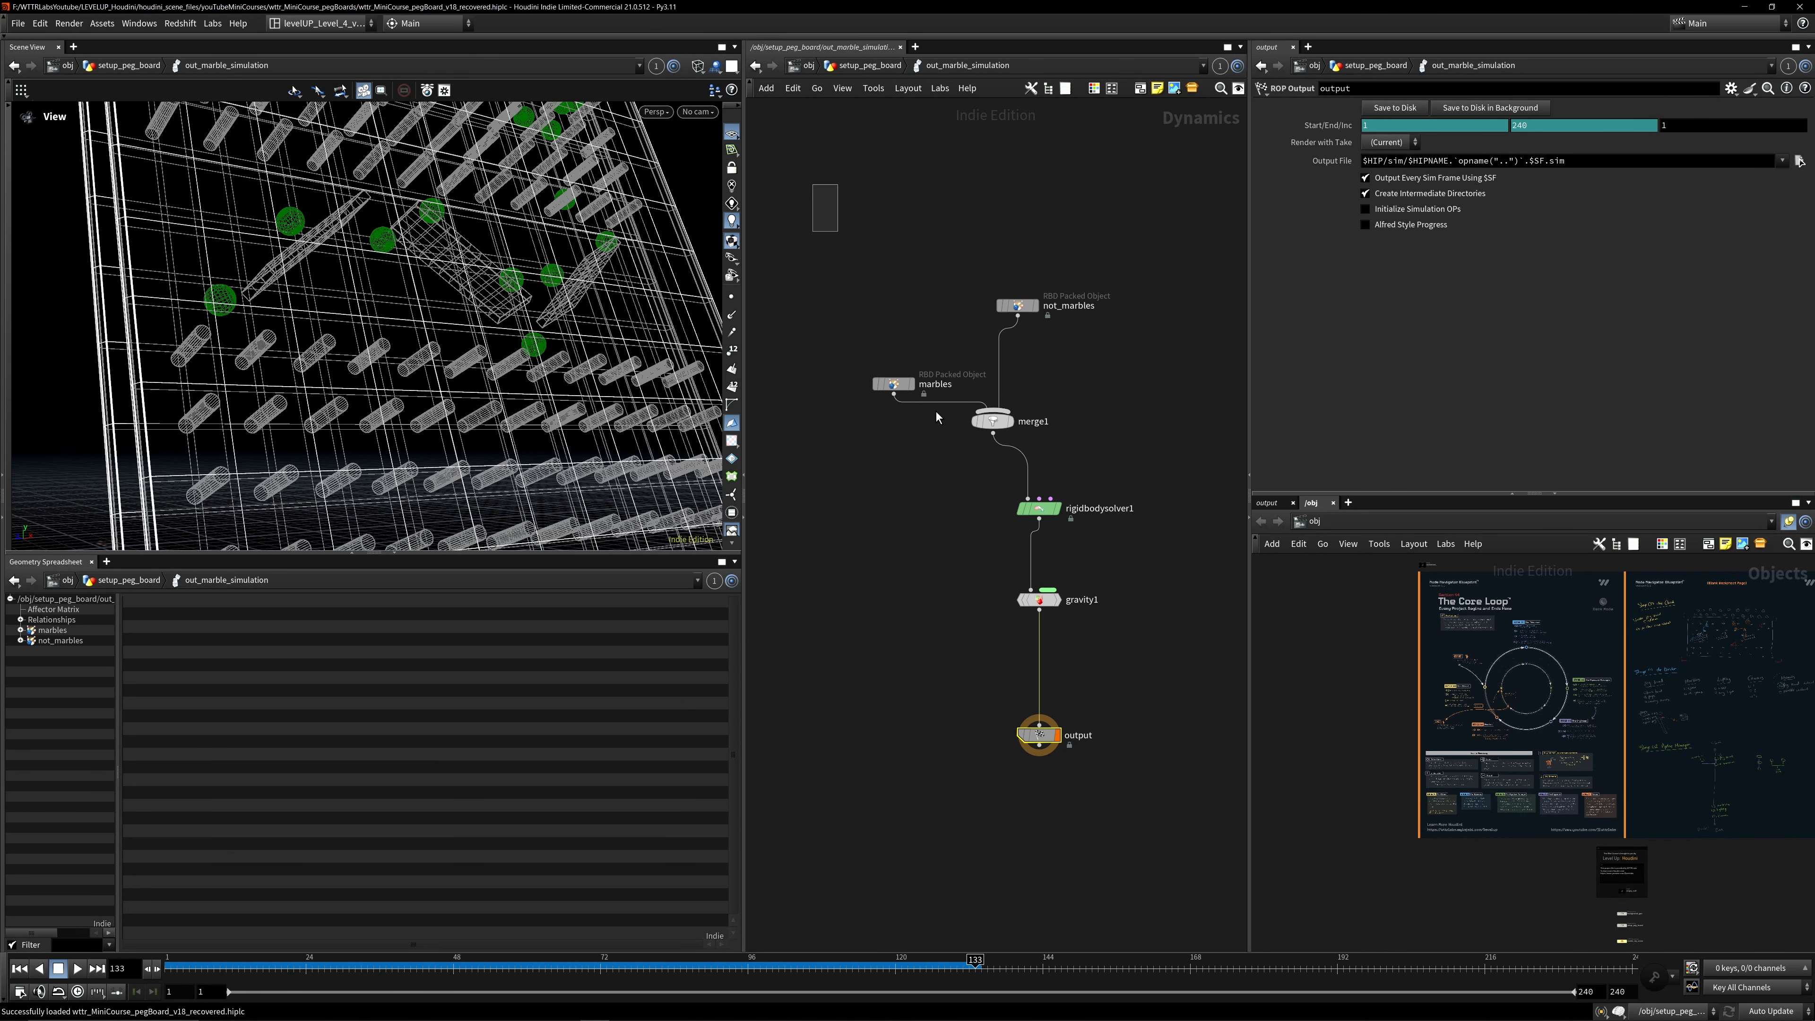
# - Go back up to the setup_peg_board network, widen the network editor and focus on the SOP-level solver section
pyautogui.press('u')
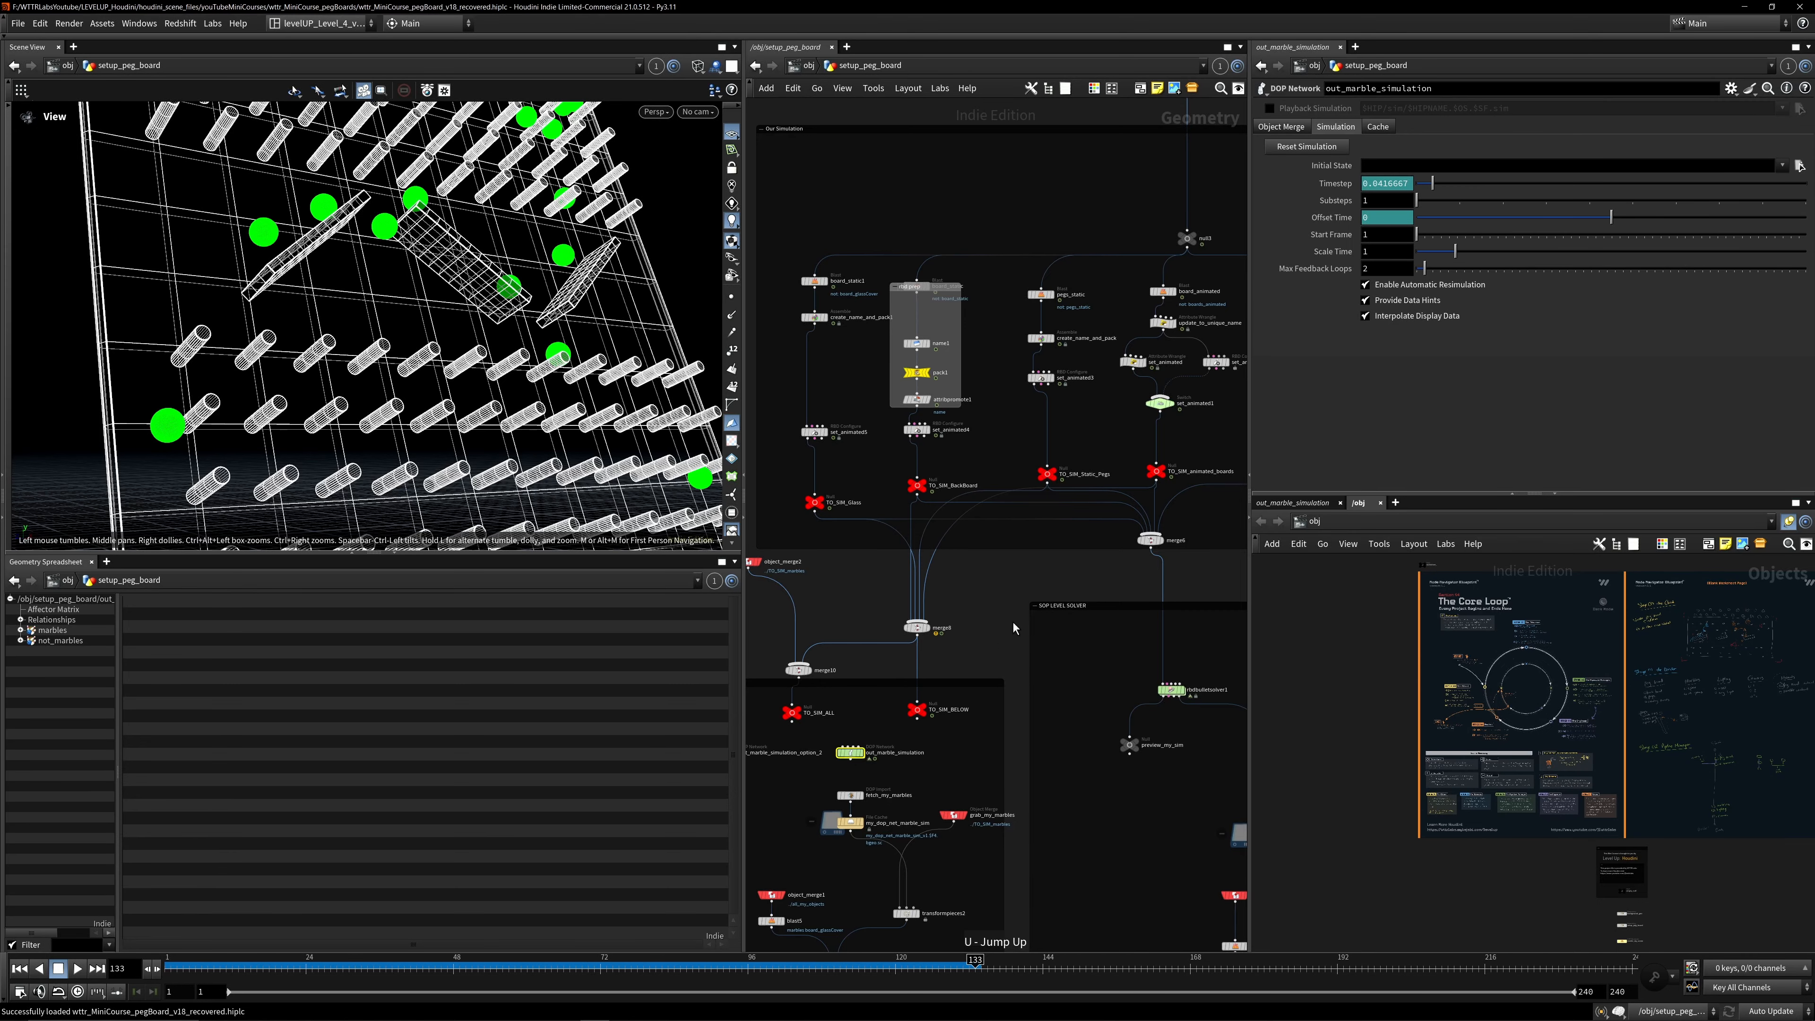
pyautogui.moveTo(744, 490); pyautogui.dragTo(558, 489)
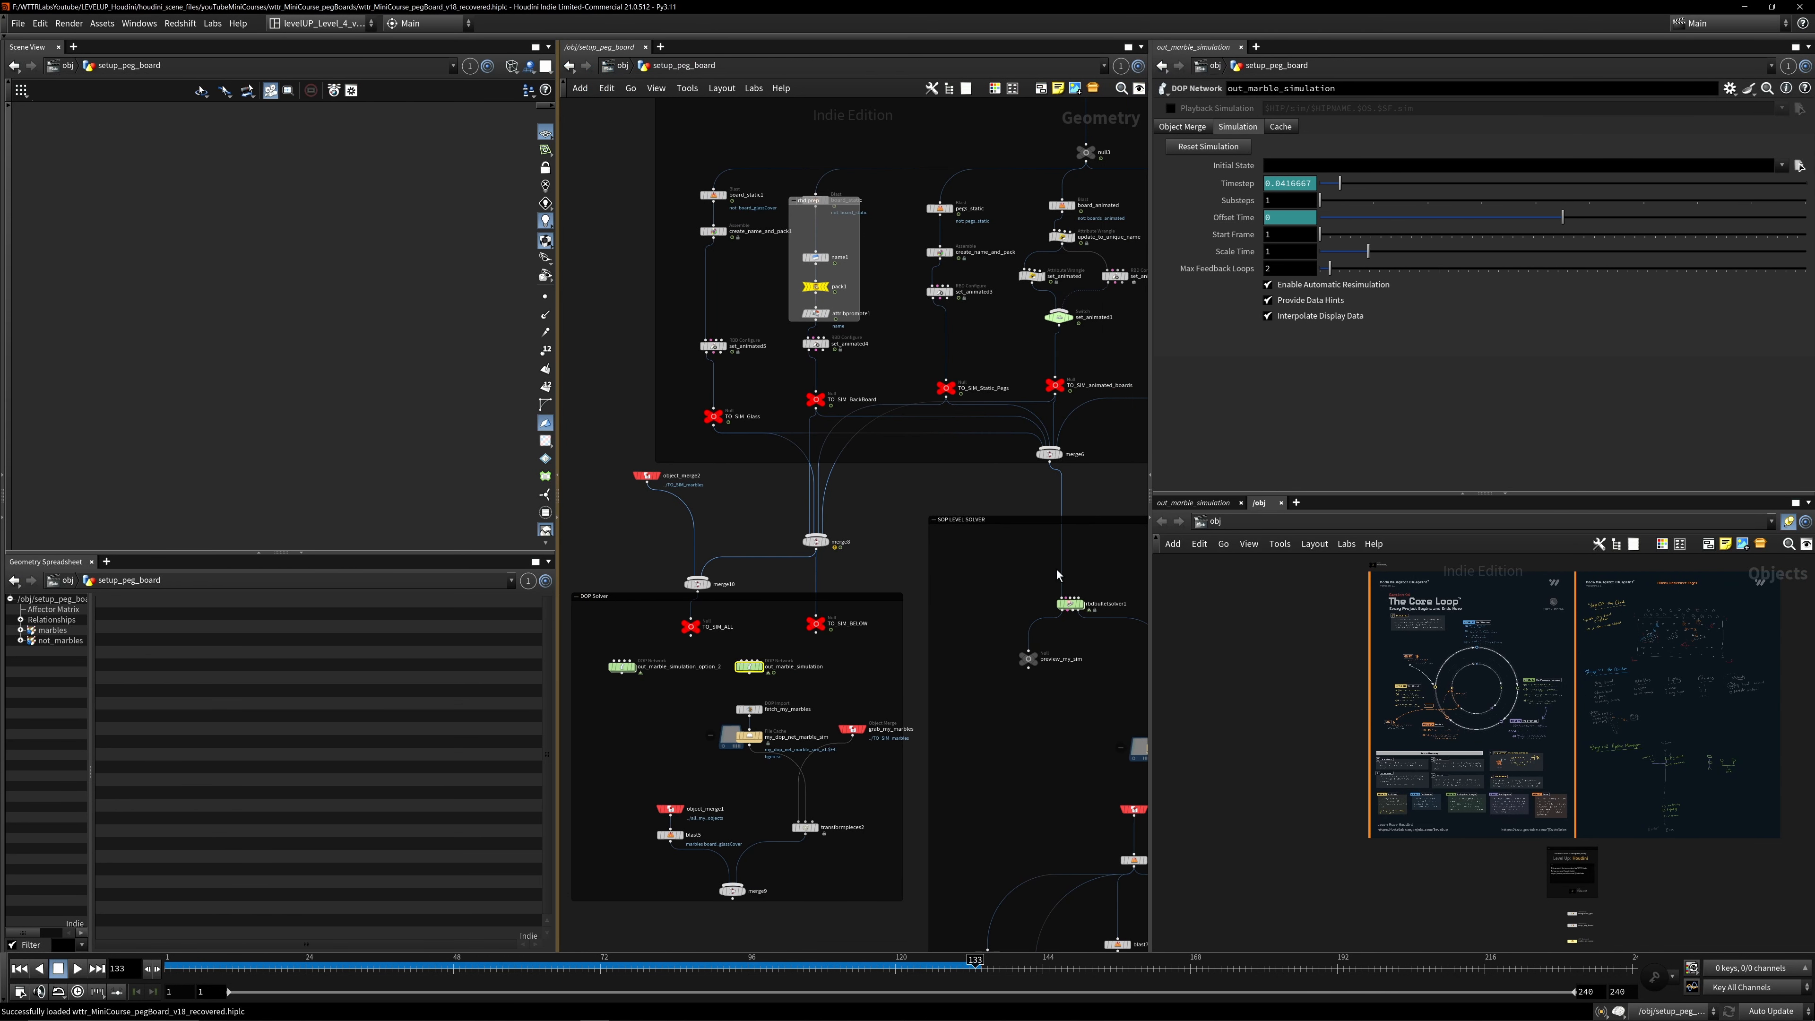
pyautogui.scroll(3, 1046, 565)
pyautogui.moveTo(1046, 565); pyautogui.dragTo(859, 487, button='middle')
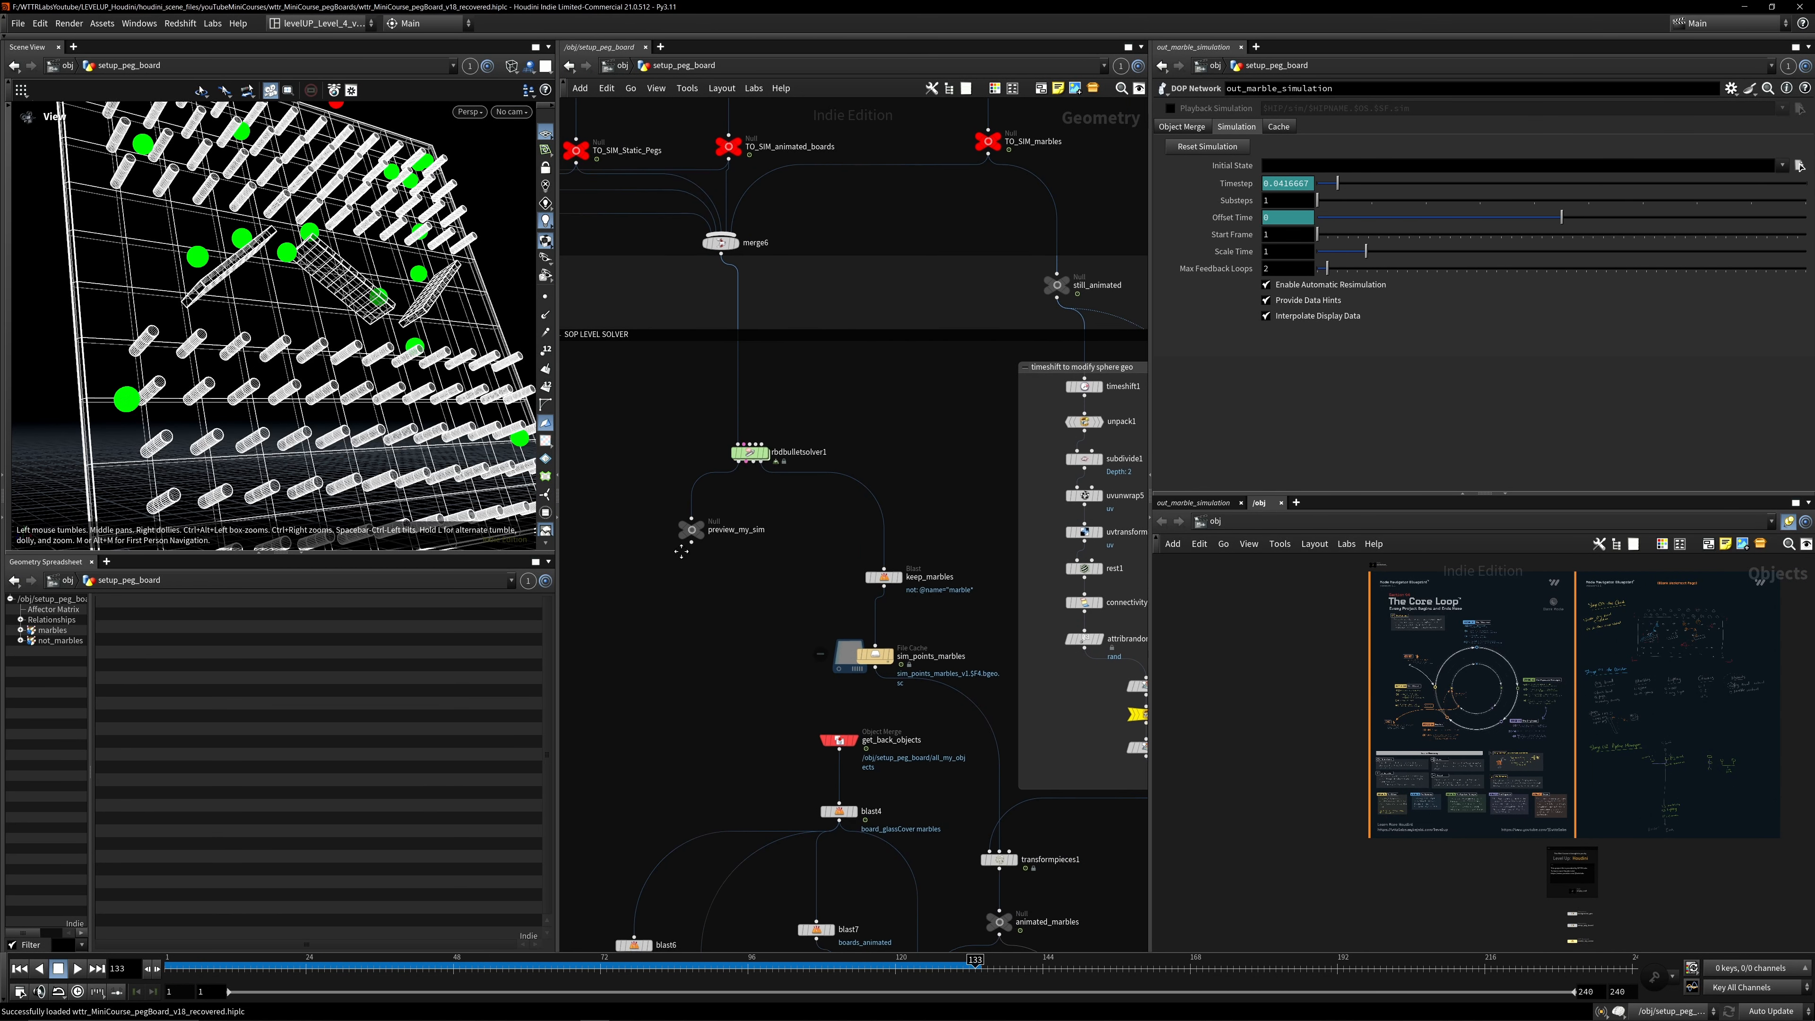
# - Examine the DOP Solver section with its two simulation networks up close and interrupt the running cook
pyautogui.moveTo(708, 429); pyautogui.dragTo(1133, 347, button='middle')
pyautogui.scroll(2, 772, 489)
pyautogui.moveTo(772, 490); pyautogui.dragTo(930, 498, button='middle')
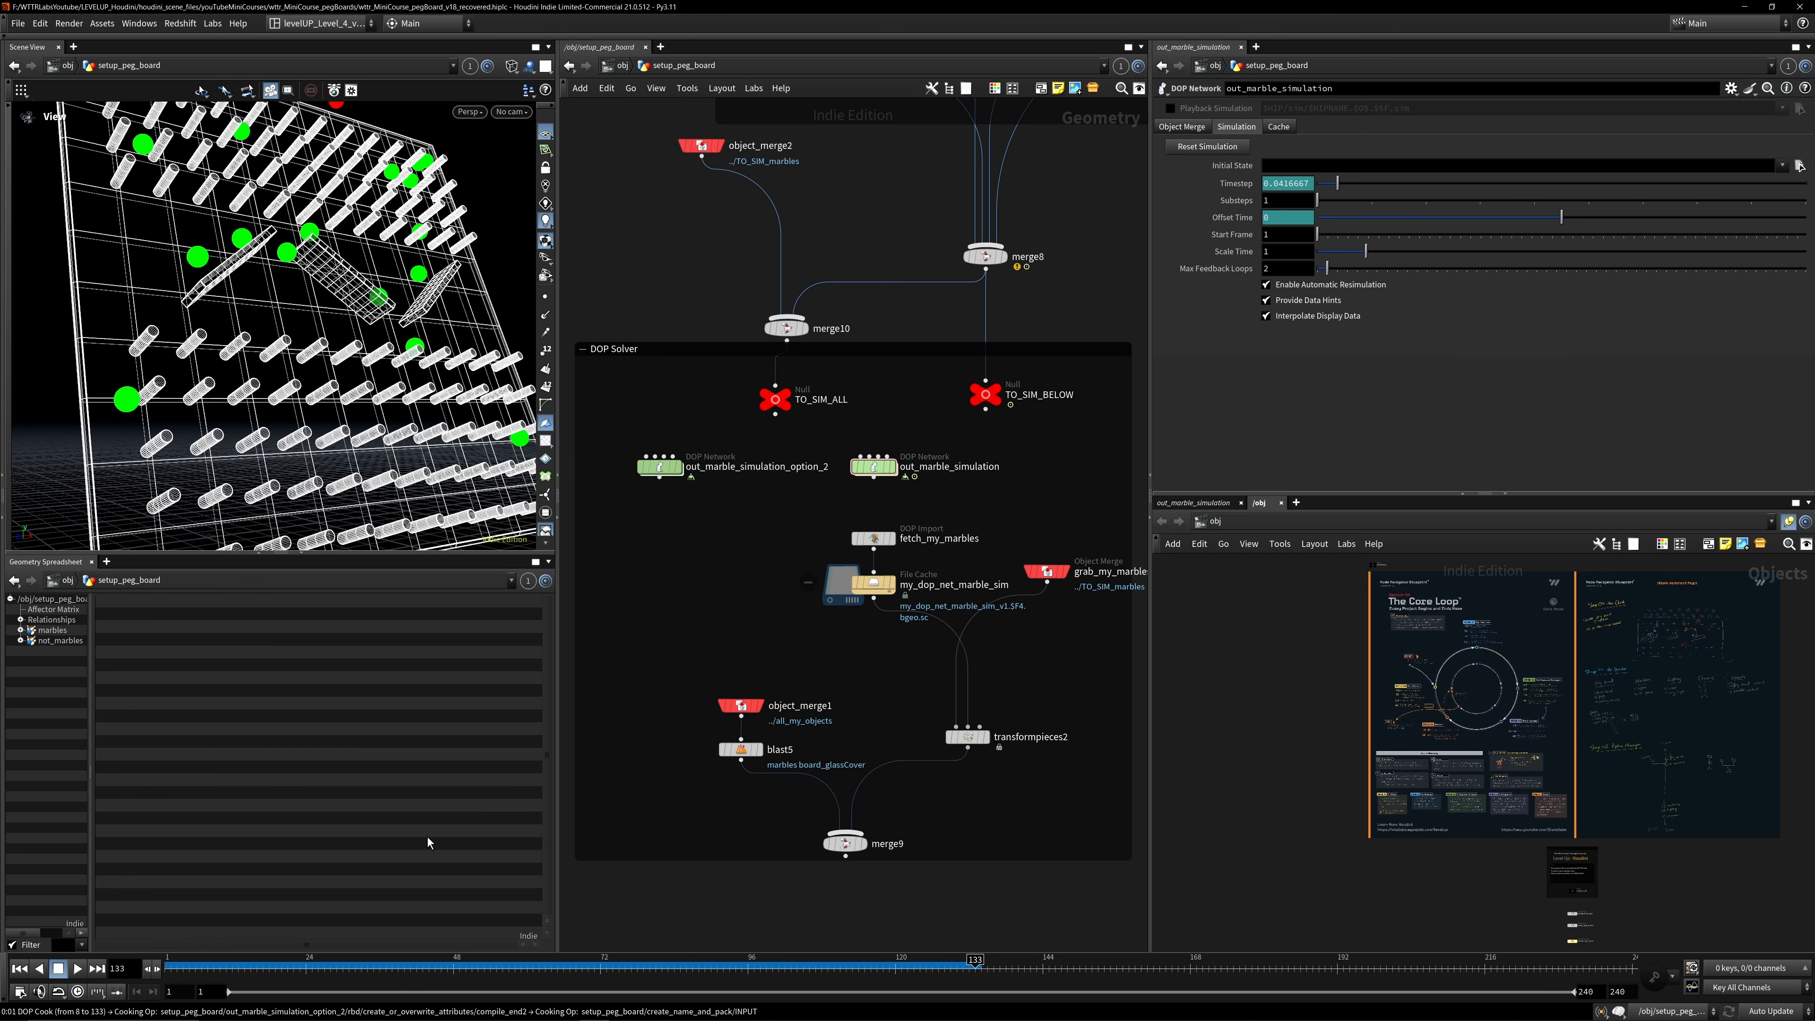
pyautogui.press('Escape')
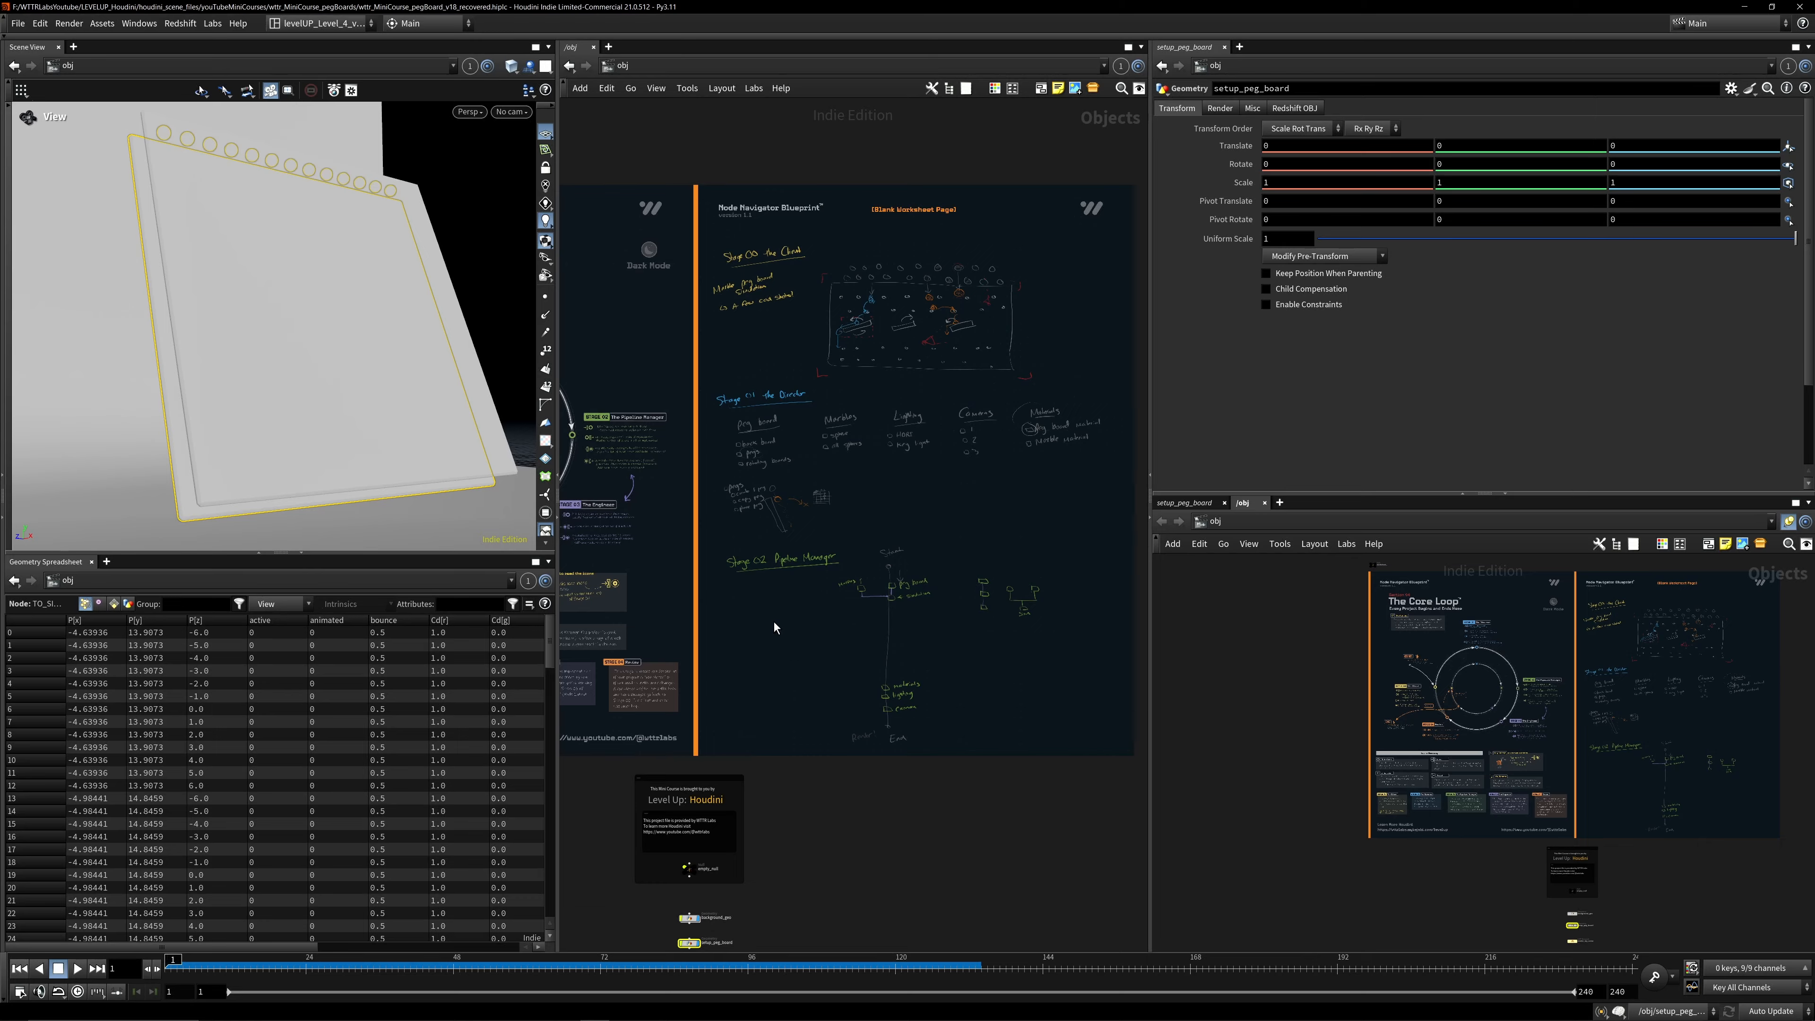
# - Bring the object nodes below the project worksheets into closer view at the scene's object level
pyautogui.moveTo(774, 621); pyautogui.dragTo(972, 427, button='middle')
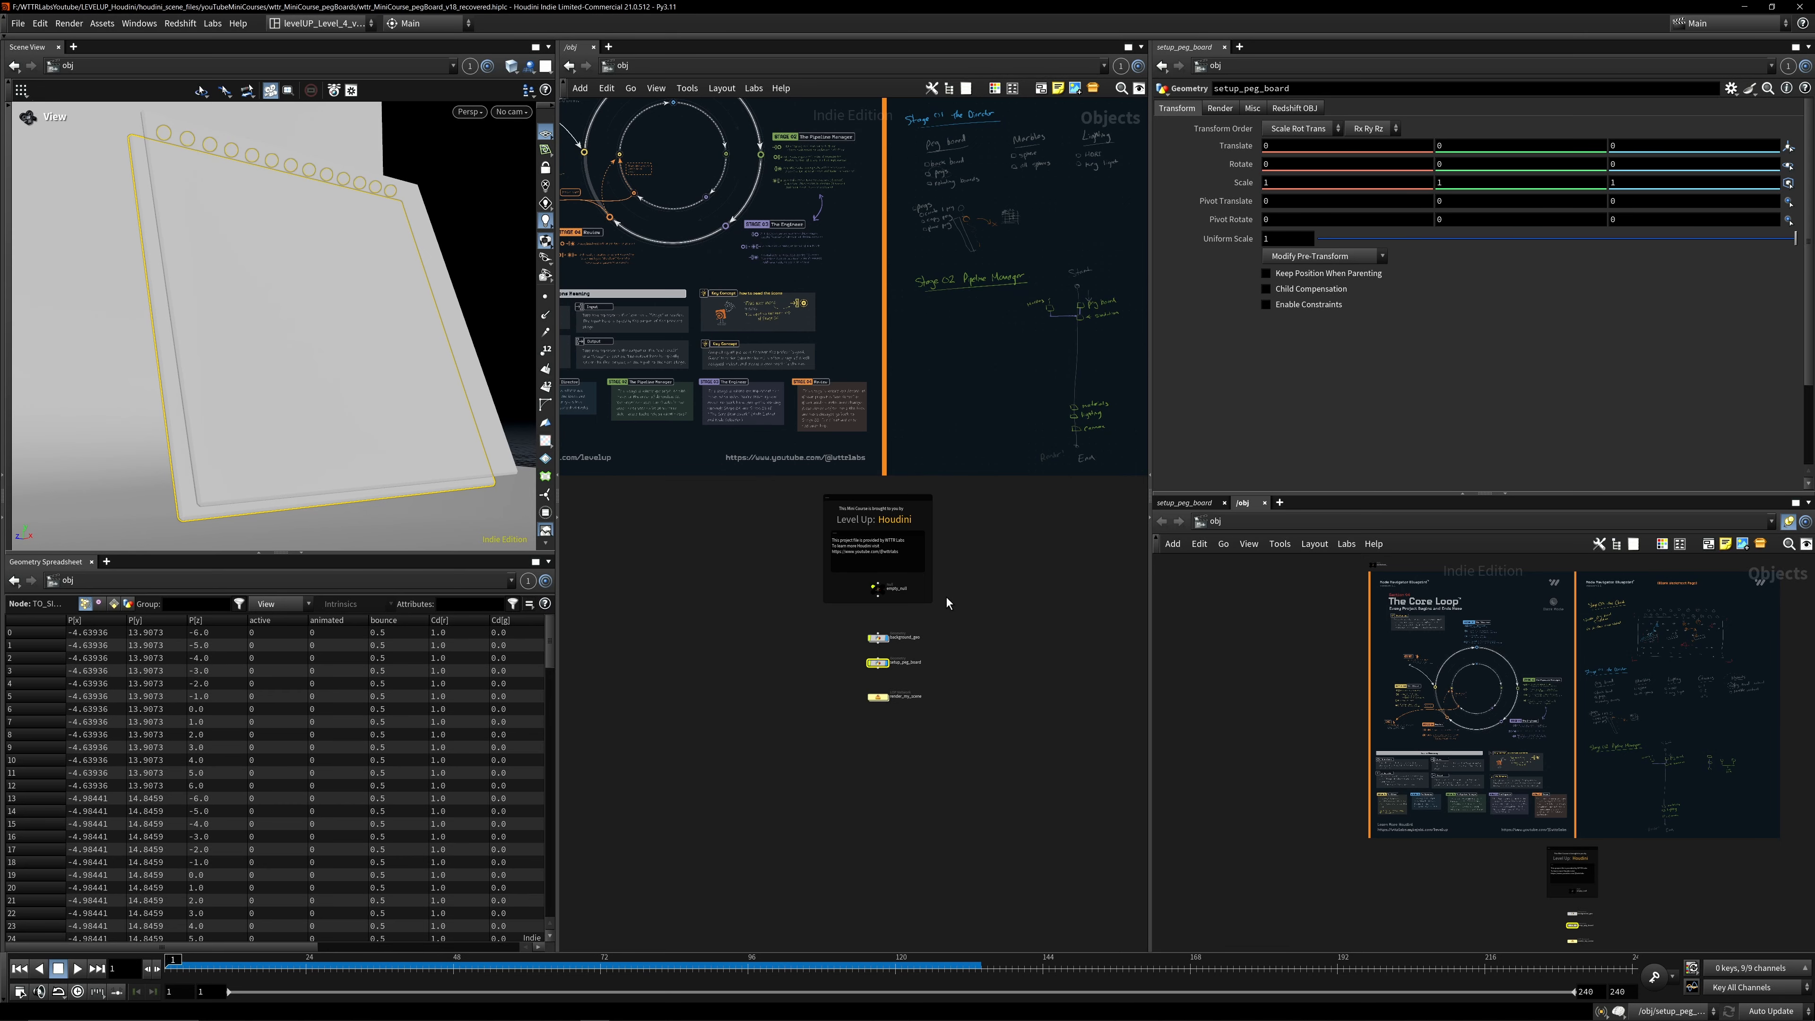
pyautogui.scroll(2, 976, 608)
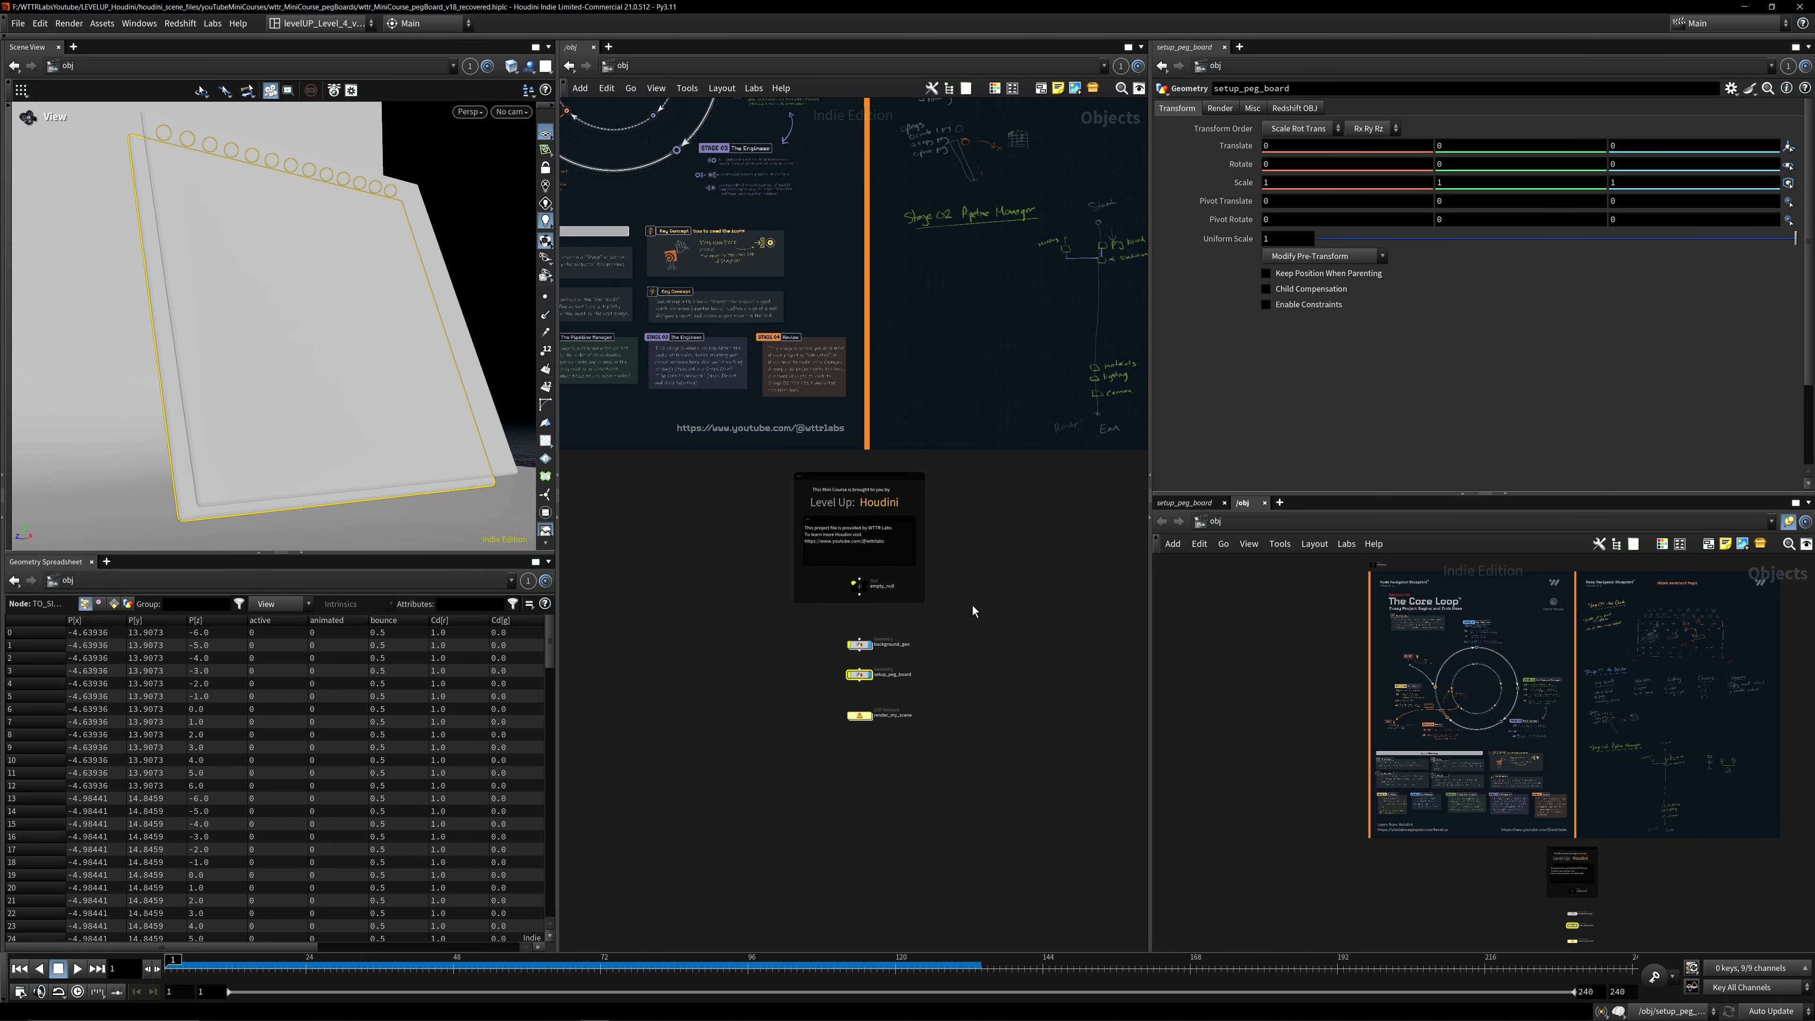